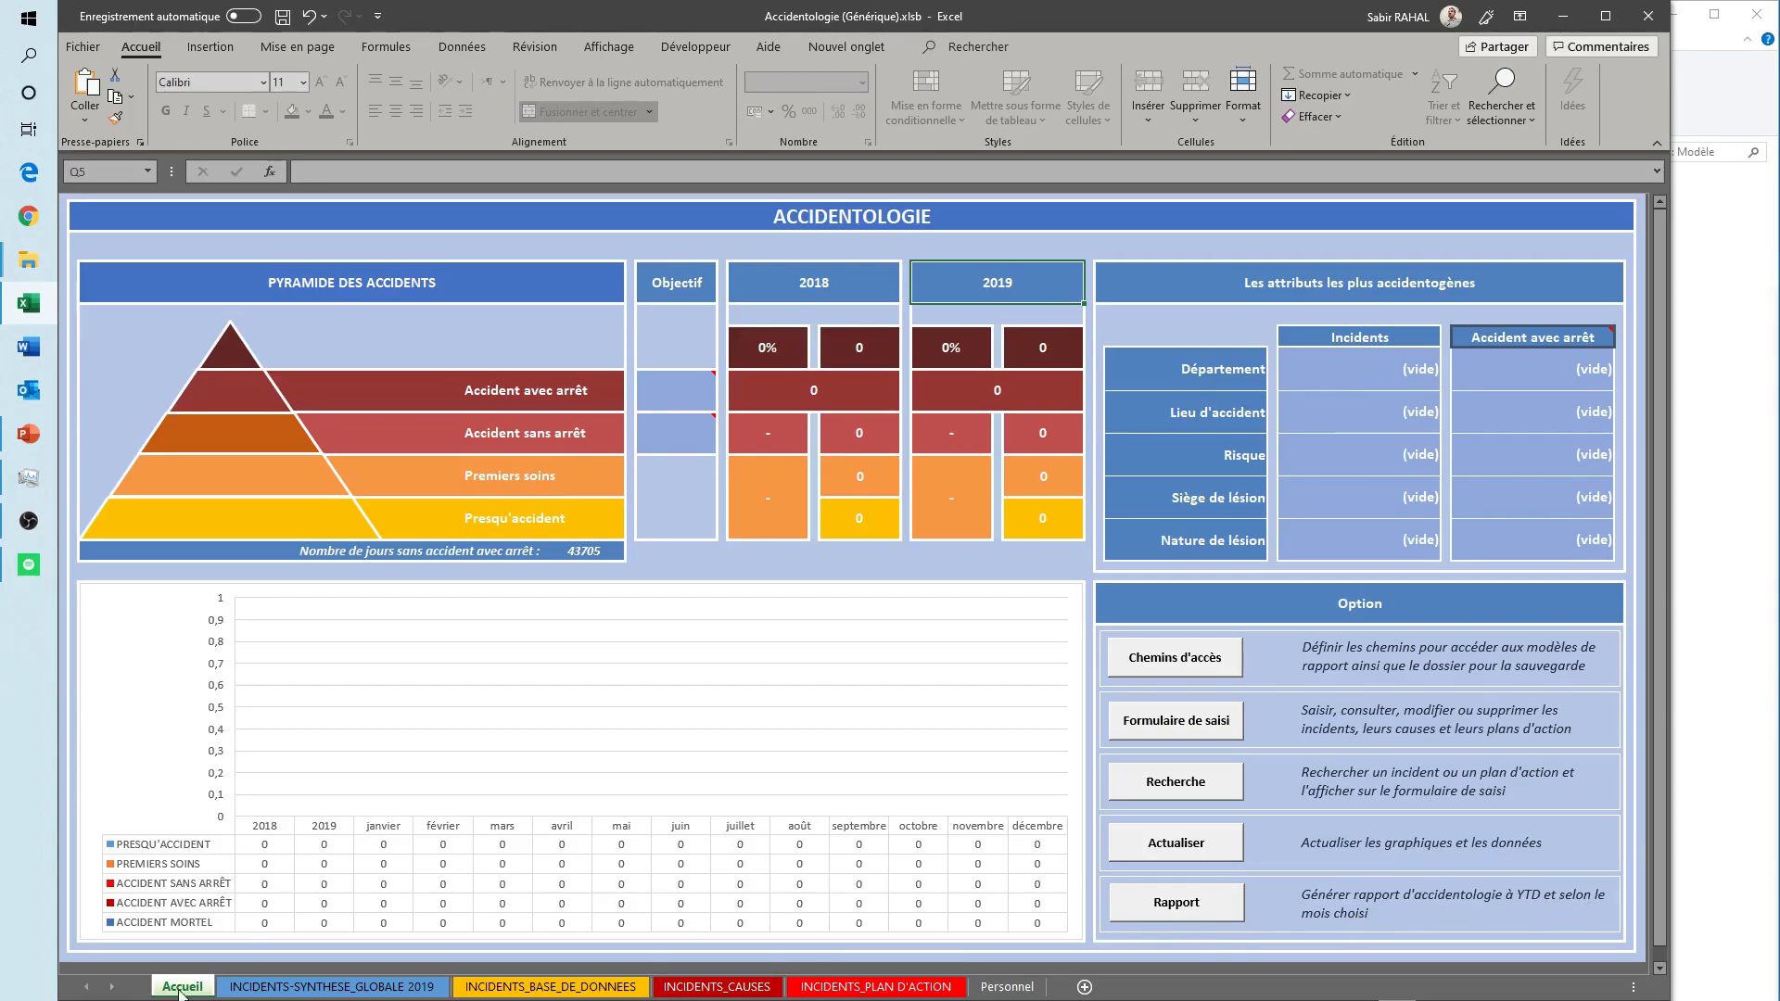
- Show the INCIDENTS-SYNTHESE_GLOBALE 2019 sheet from its first rows
click(331, 987)
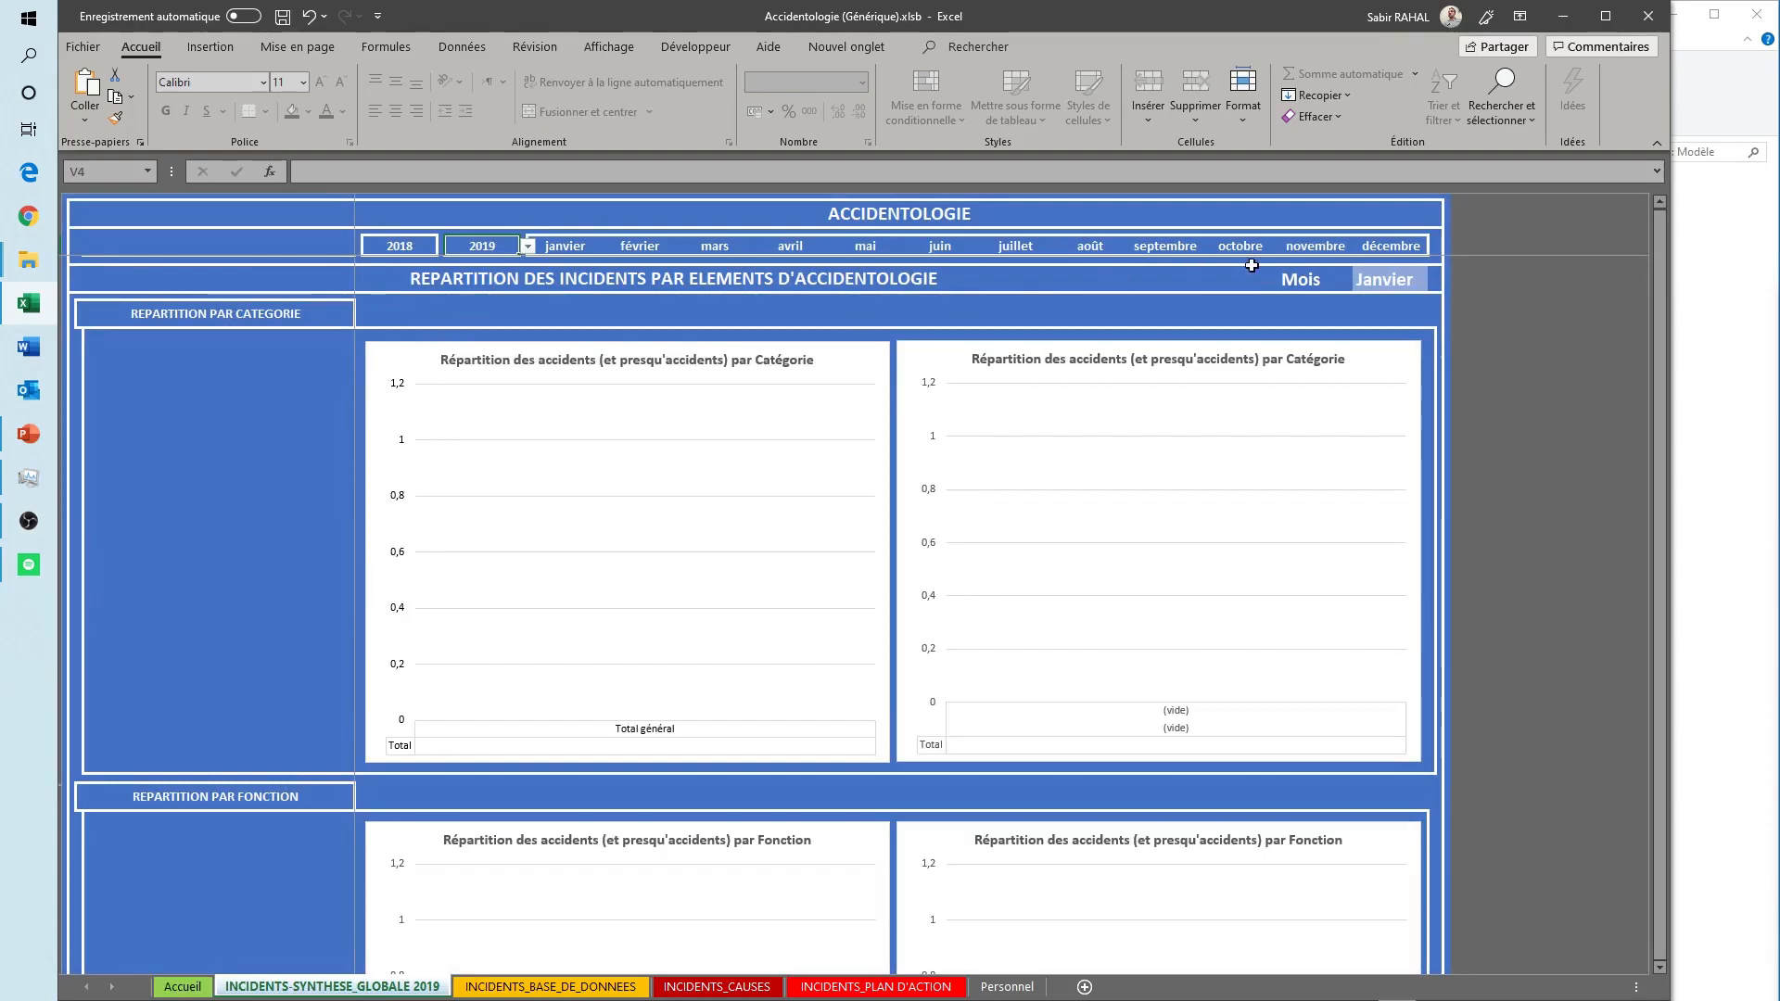
click(1660, 202)
click(1660, 200)
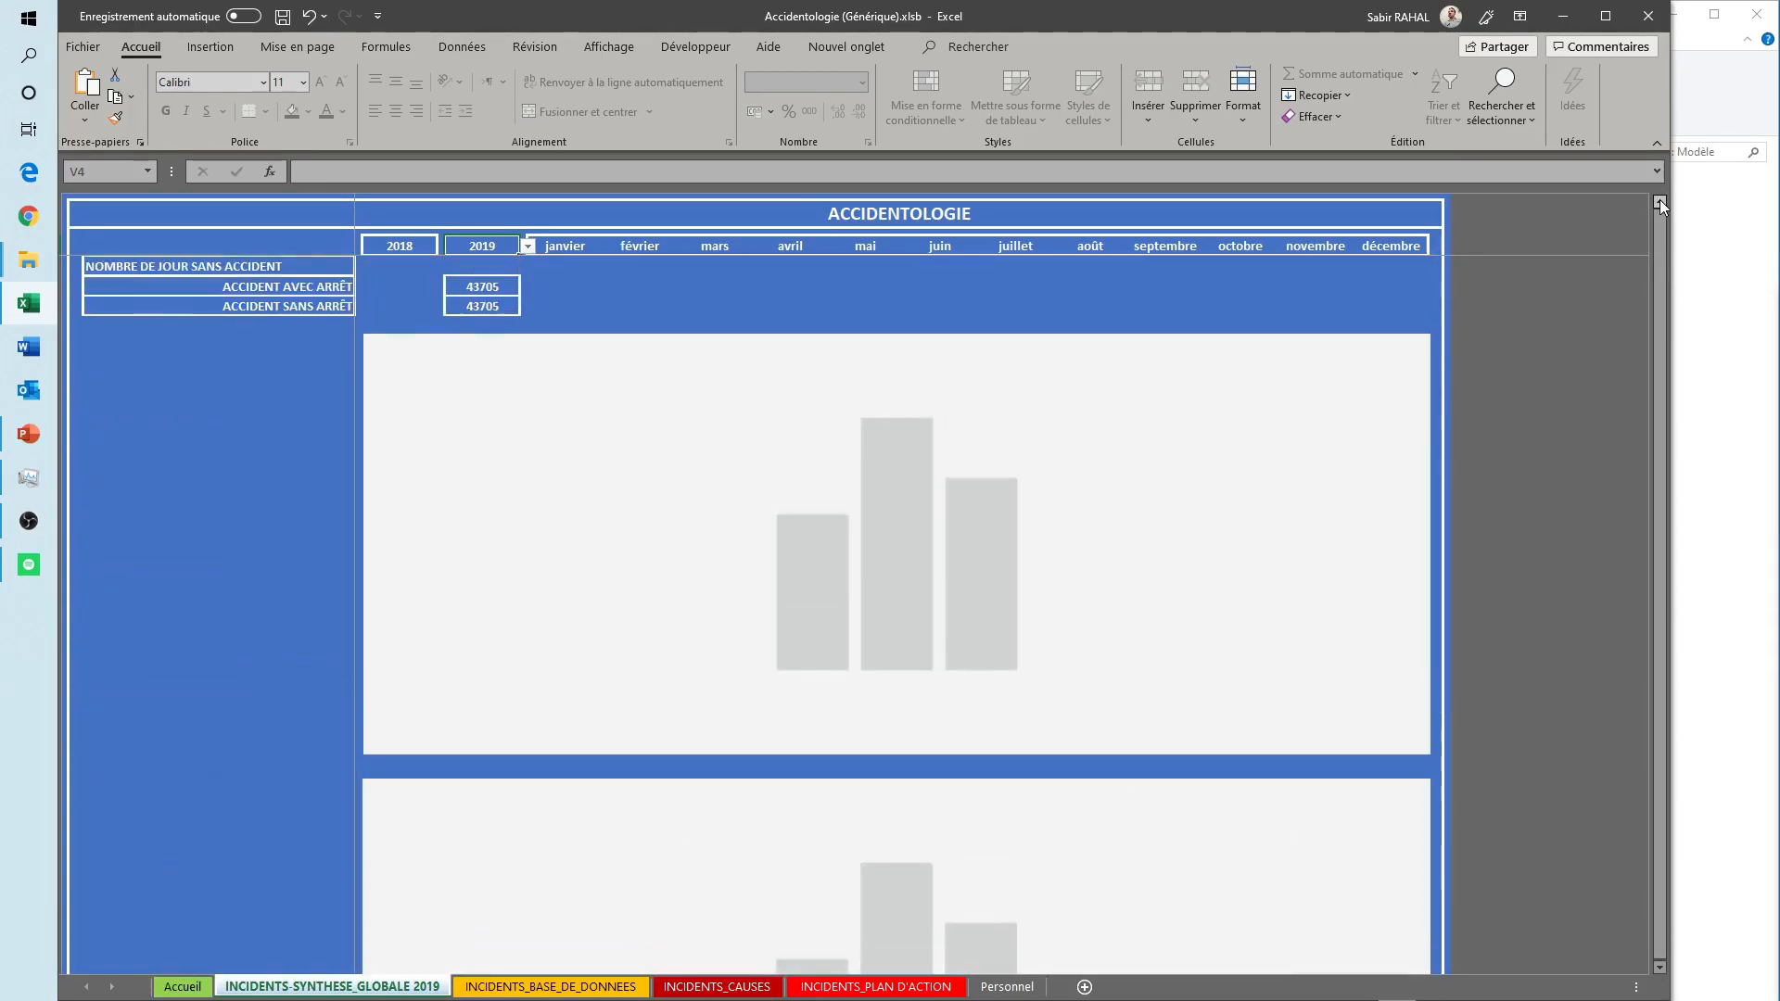
click(1660, 201)
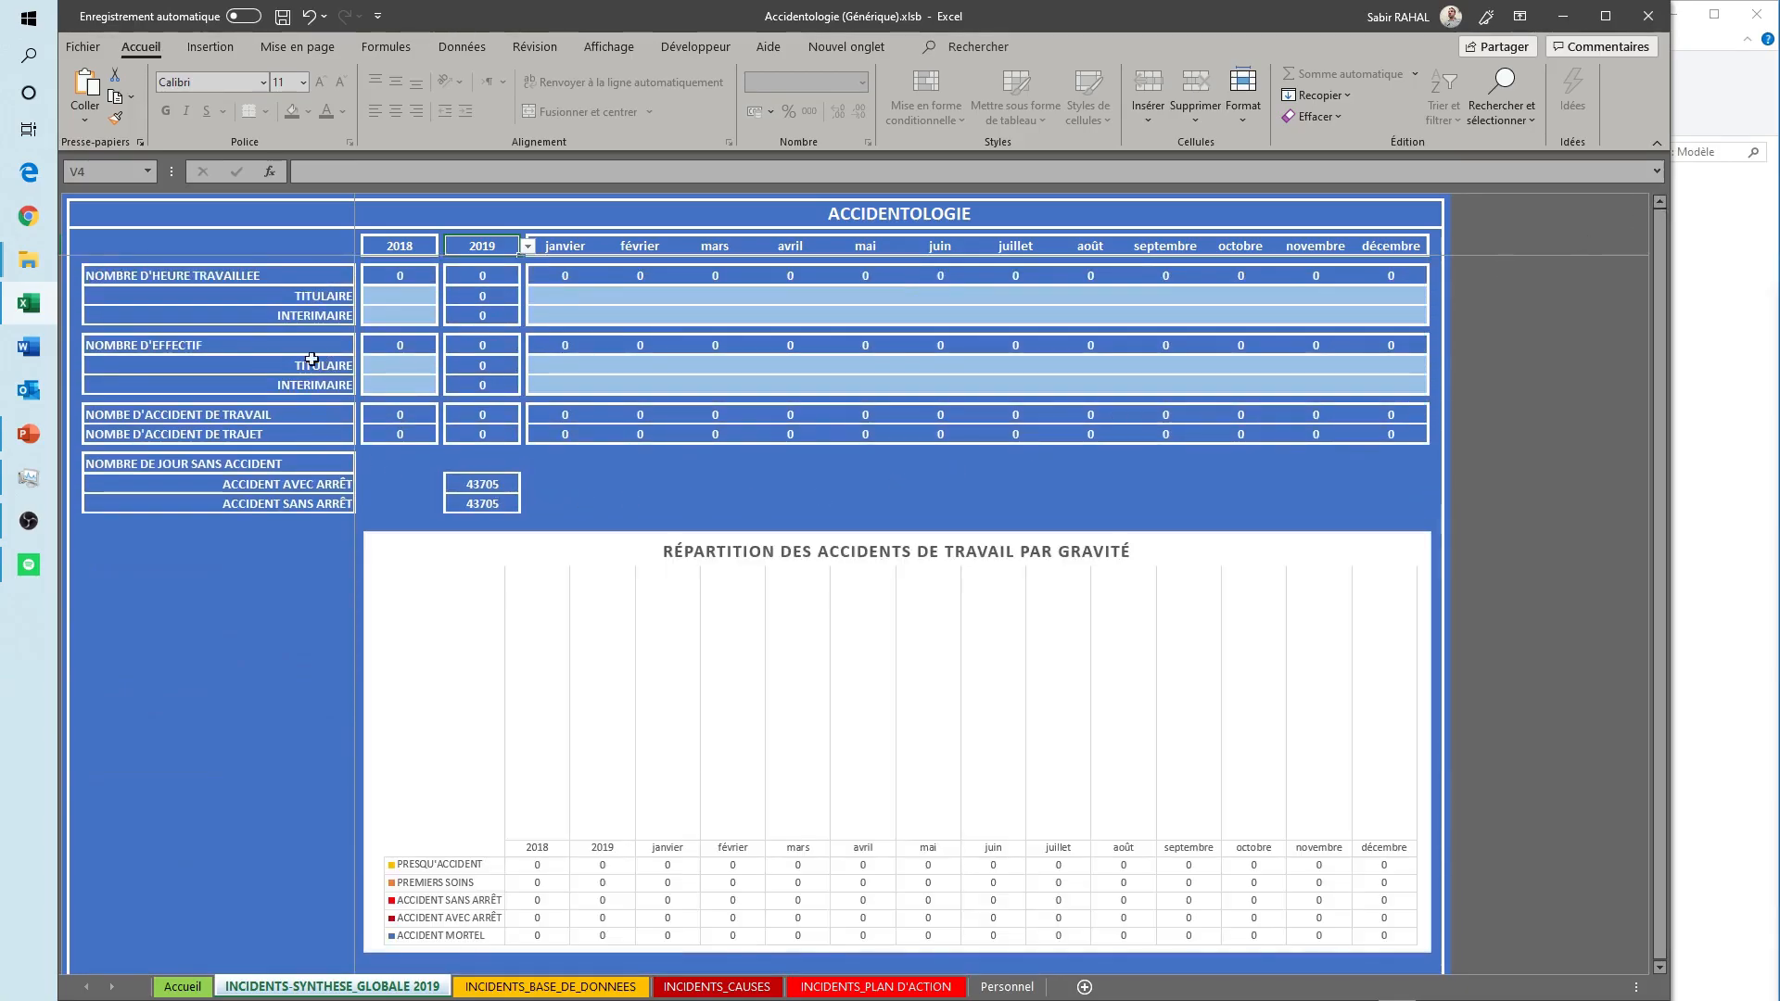
- Select in turn the TITULAIRE and INTERIMAIRE entry cells for hours worked and headcount, covering the previous year and all months
click(286, 296)
click(283, 314)
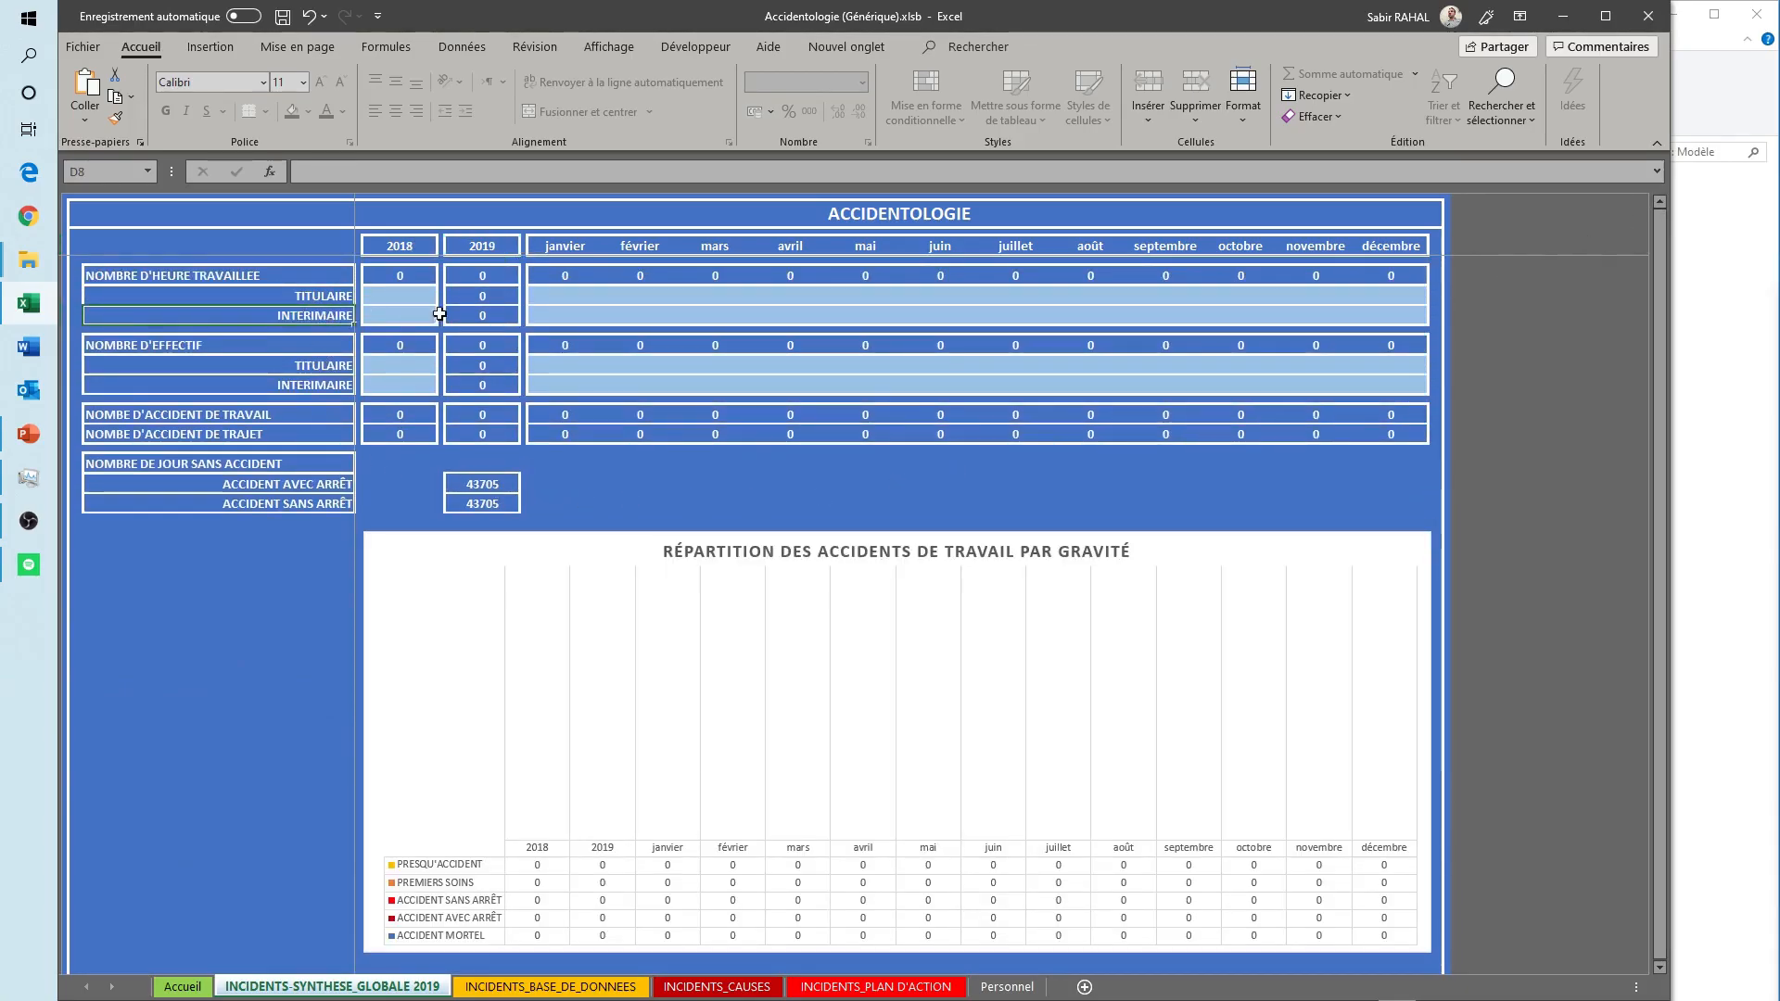
click(415, 296)
key(shift+Down)
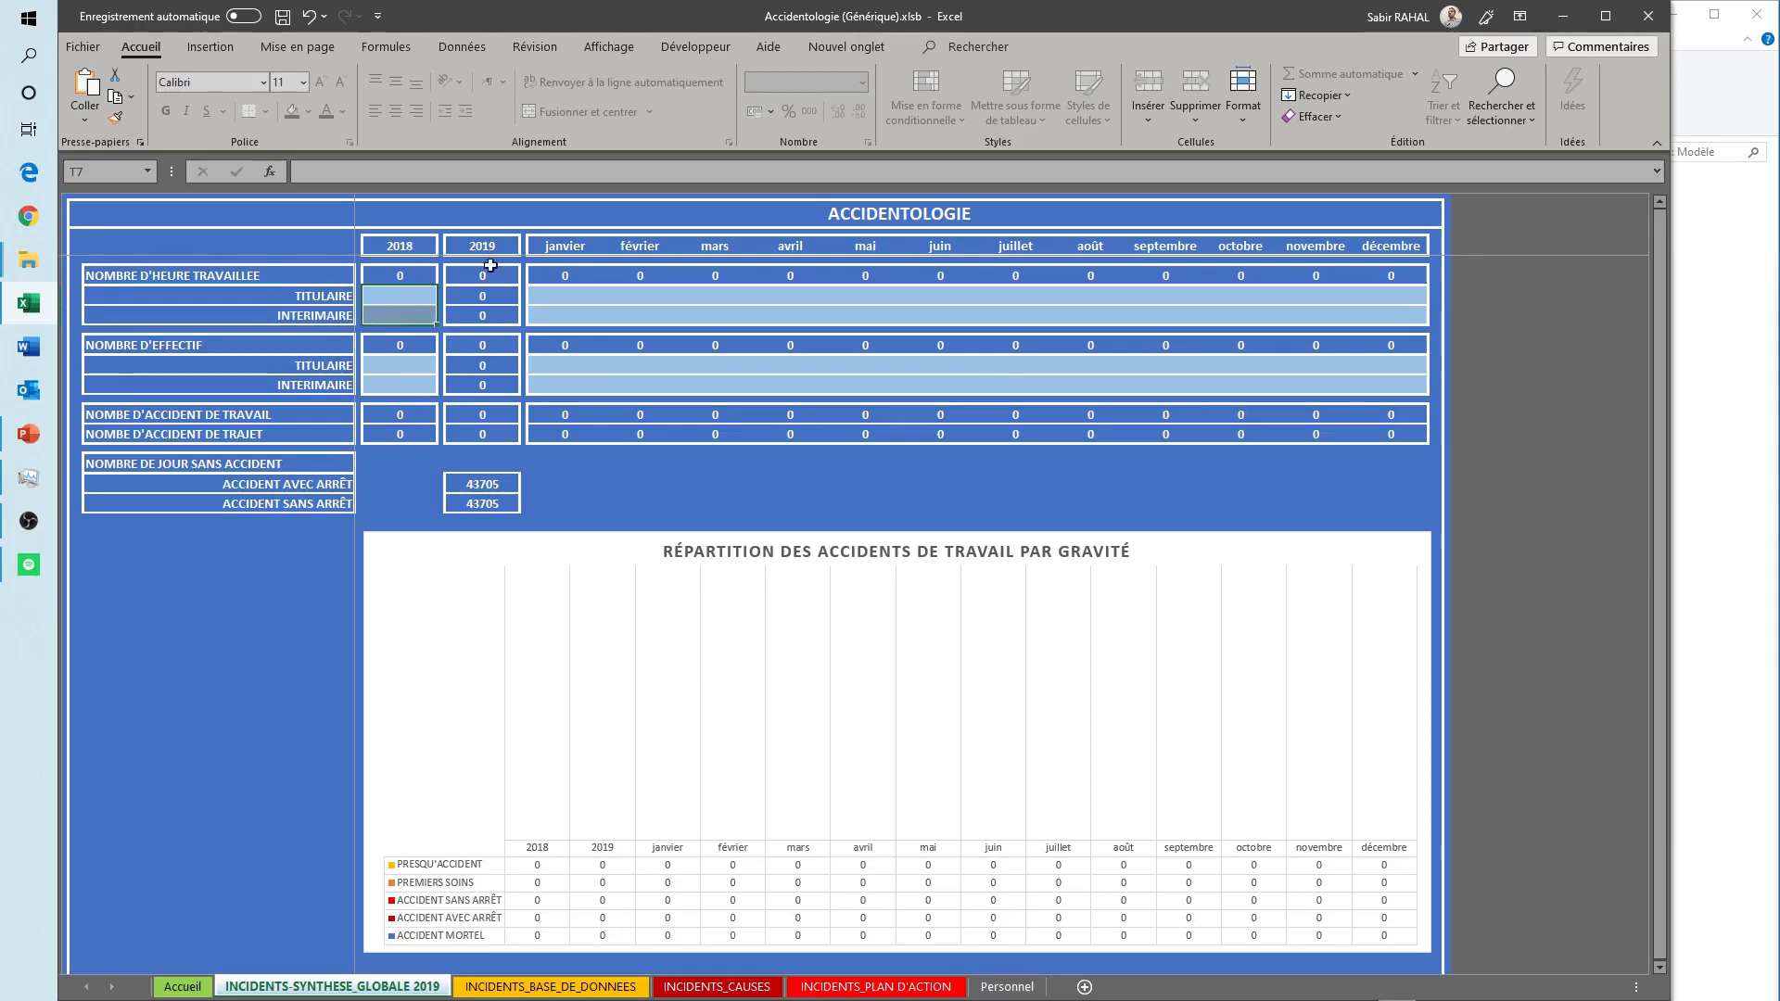
drag(549, 296, 1228, 329)
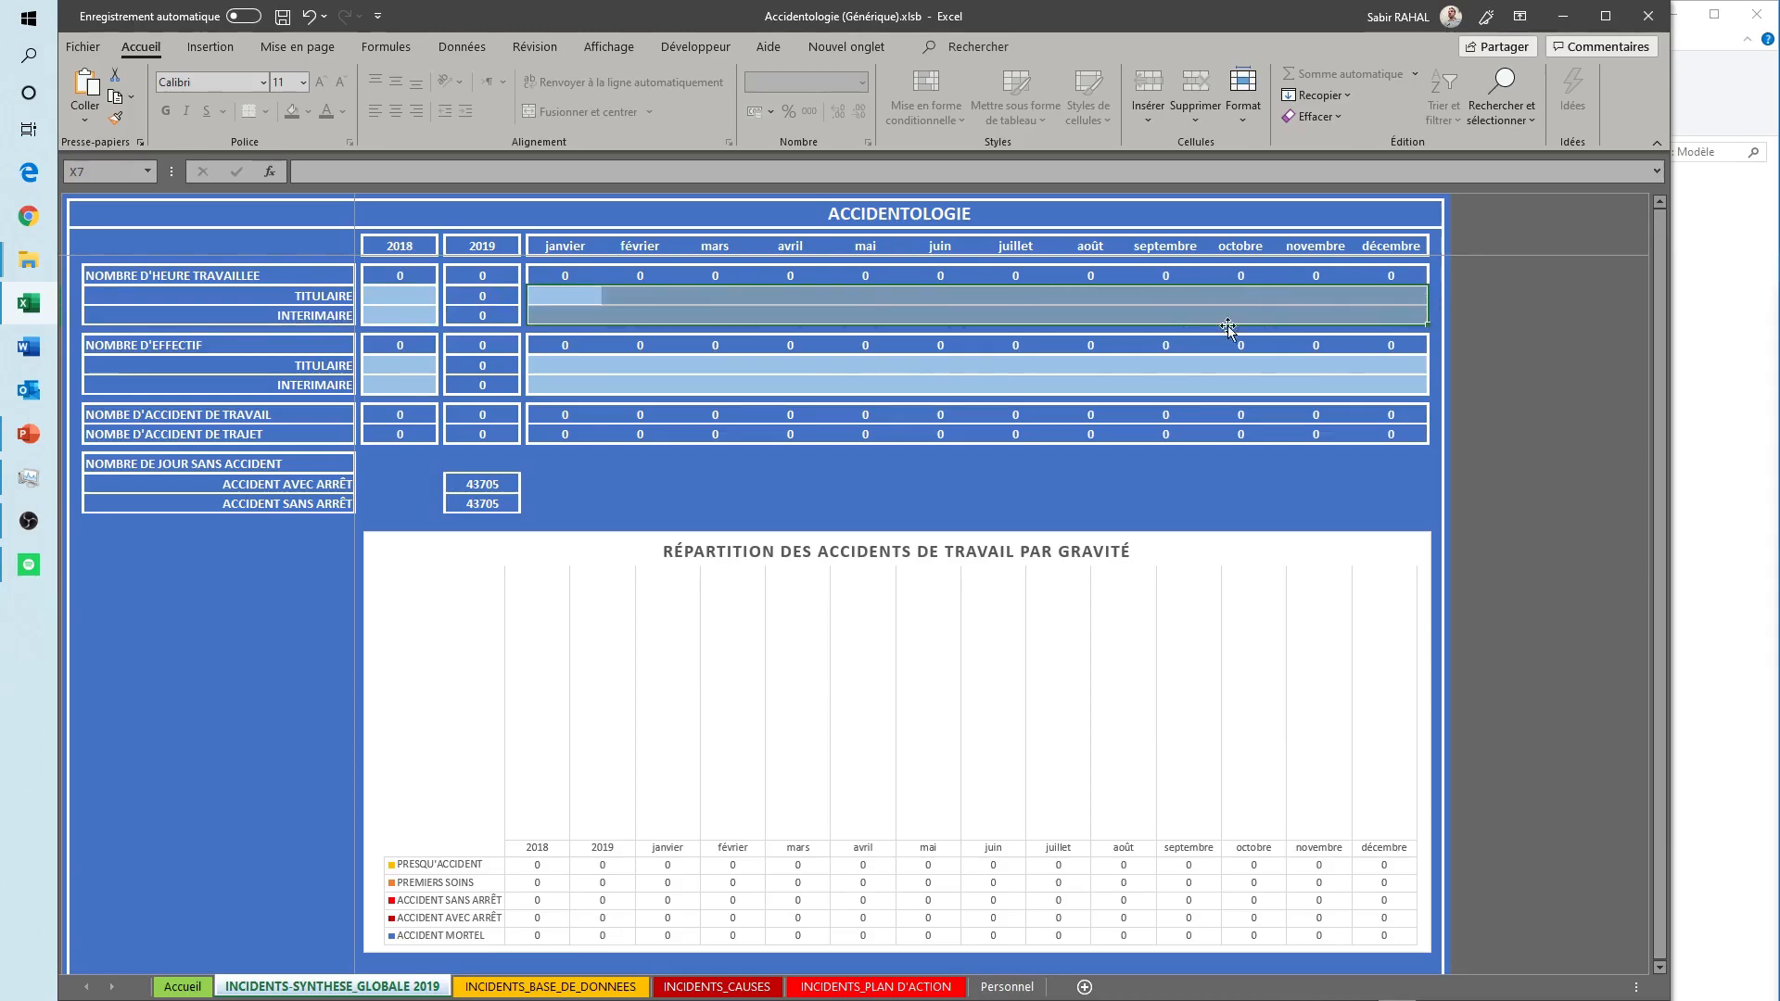
drag(375, 367, 395, 382)
drag(549, 364, 1385, 380)
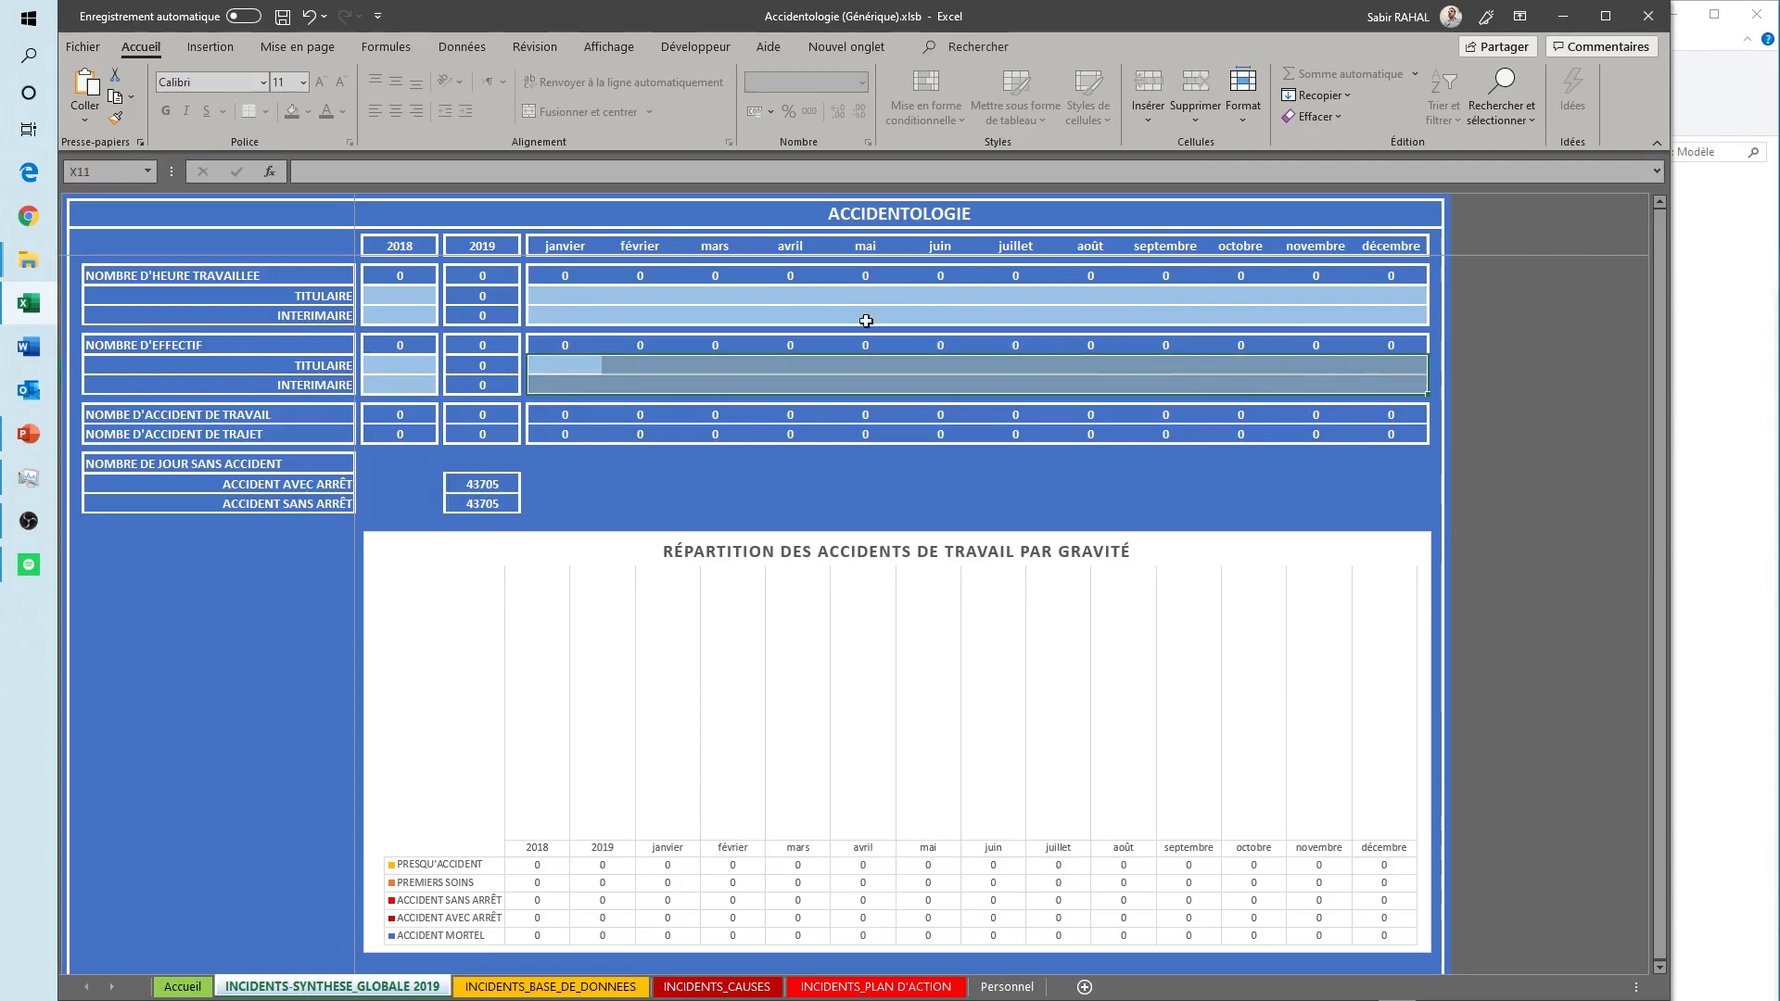
- Try 2018 and 2020 as the summary's reference year, and set it back to 2019
click(499, 250)
click(528, 246)
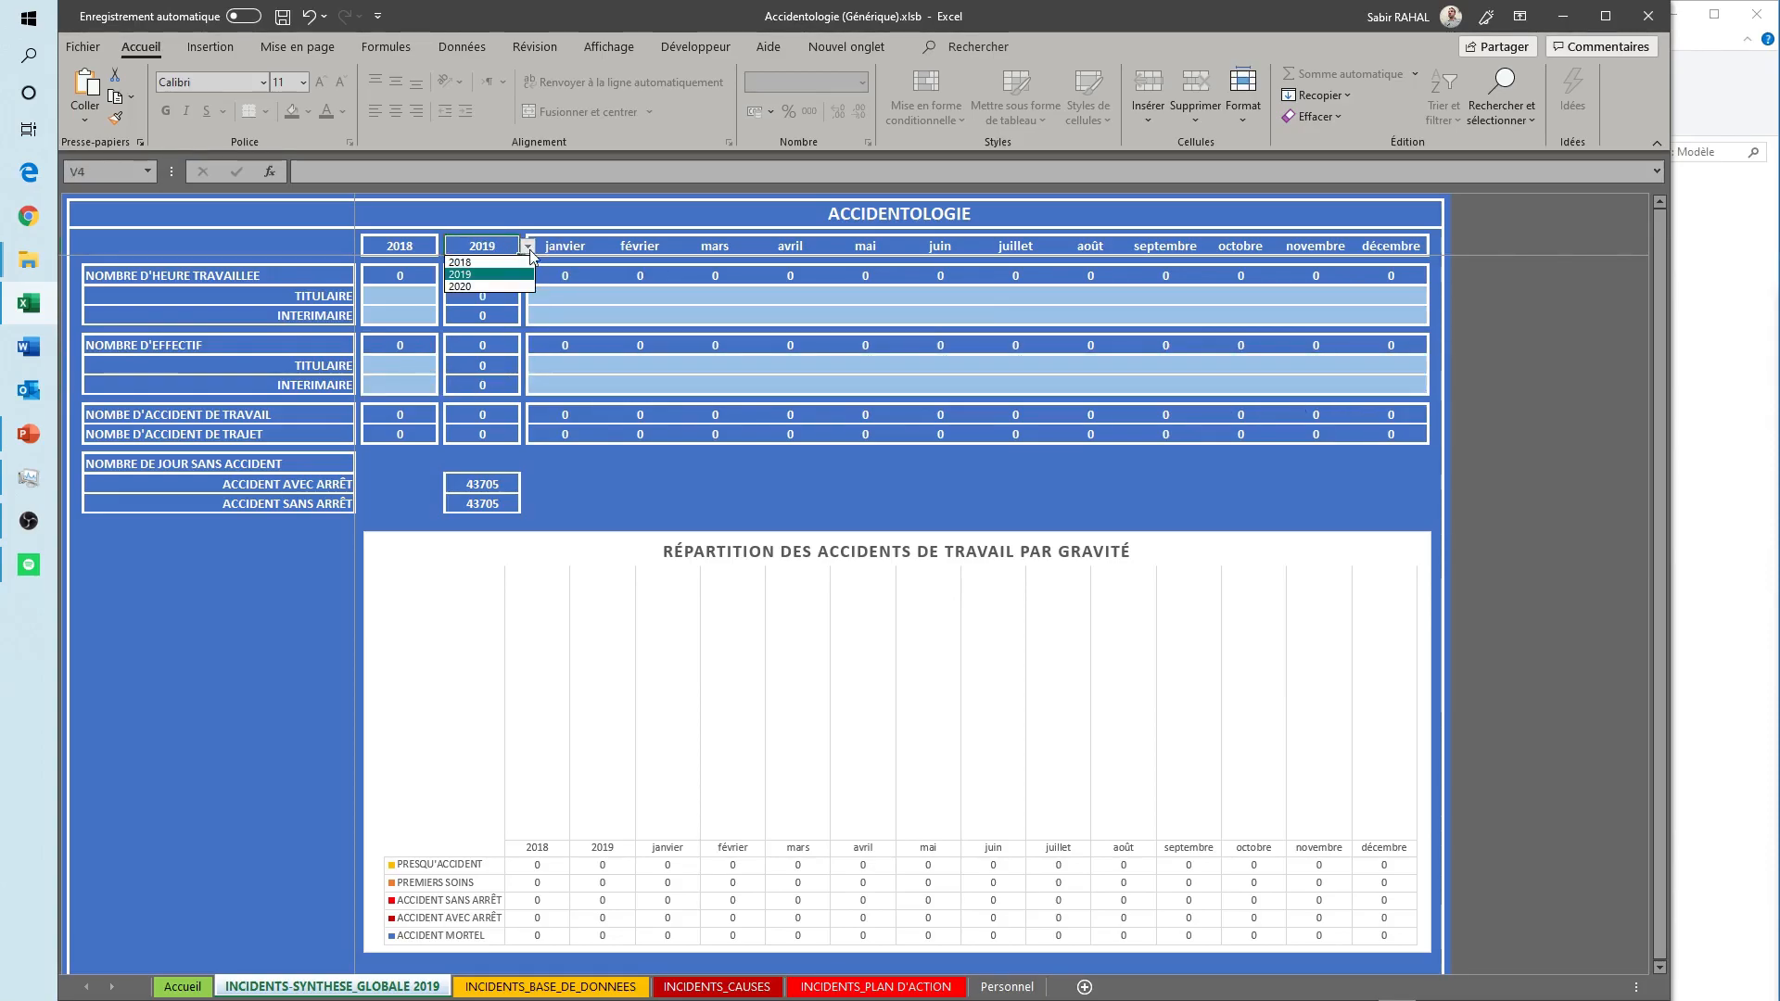
click(488, 263)
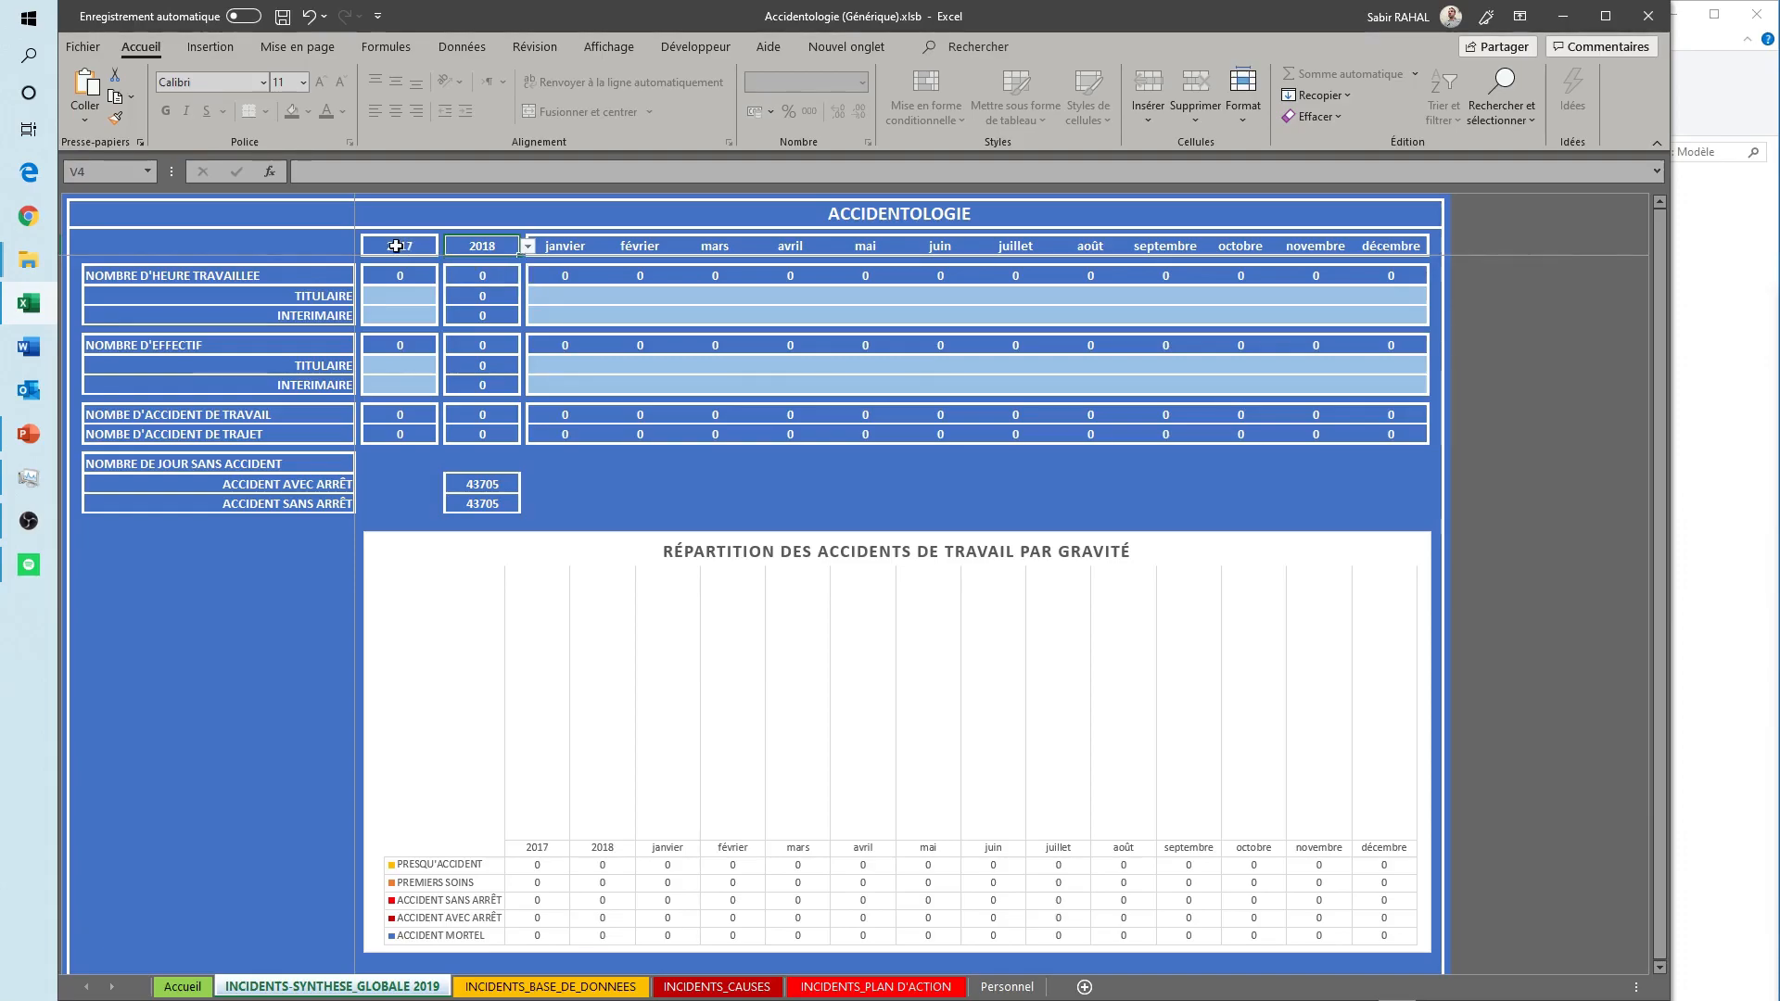
click(527, 246)
click(477, 287)
click(528, 247)
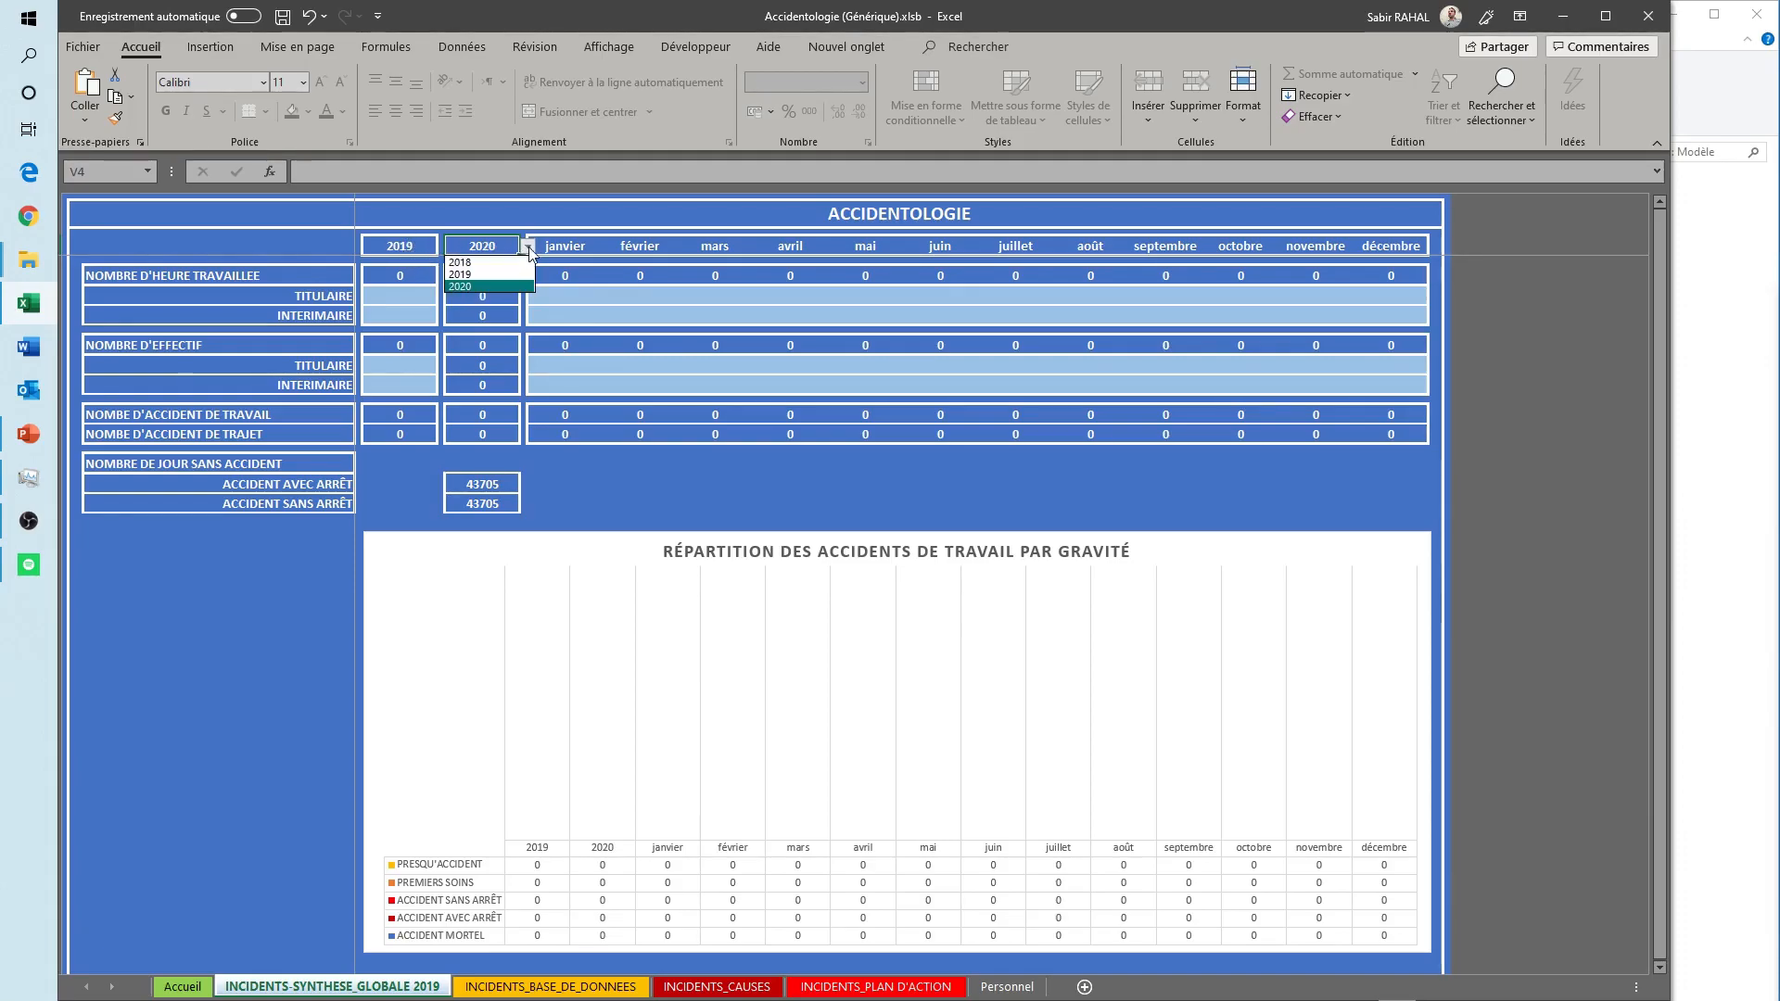
click(482, 275)
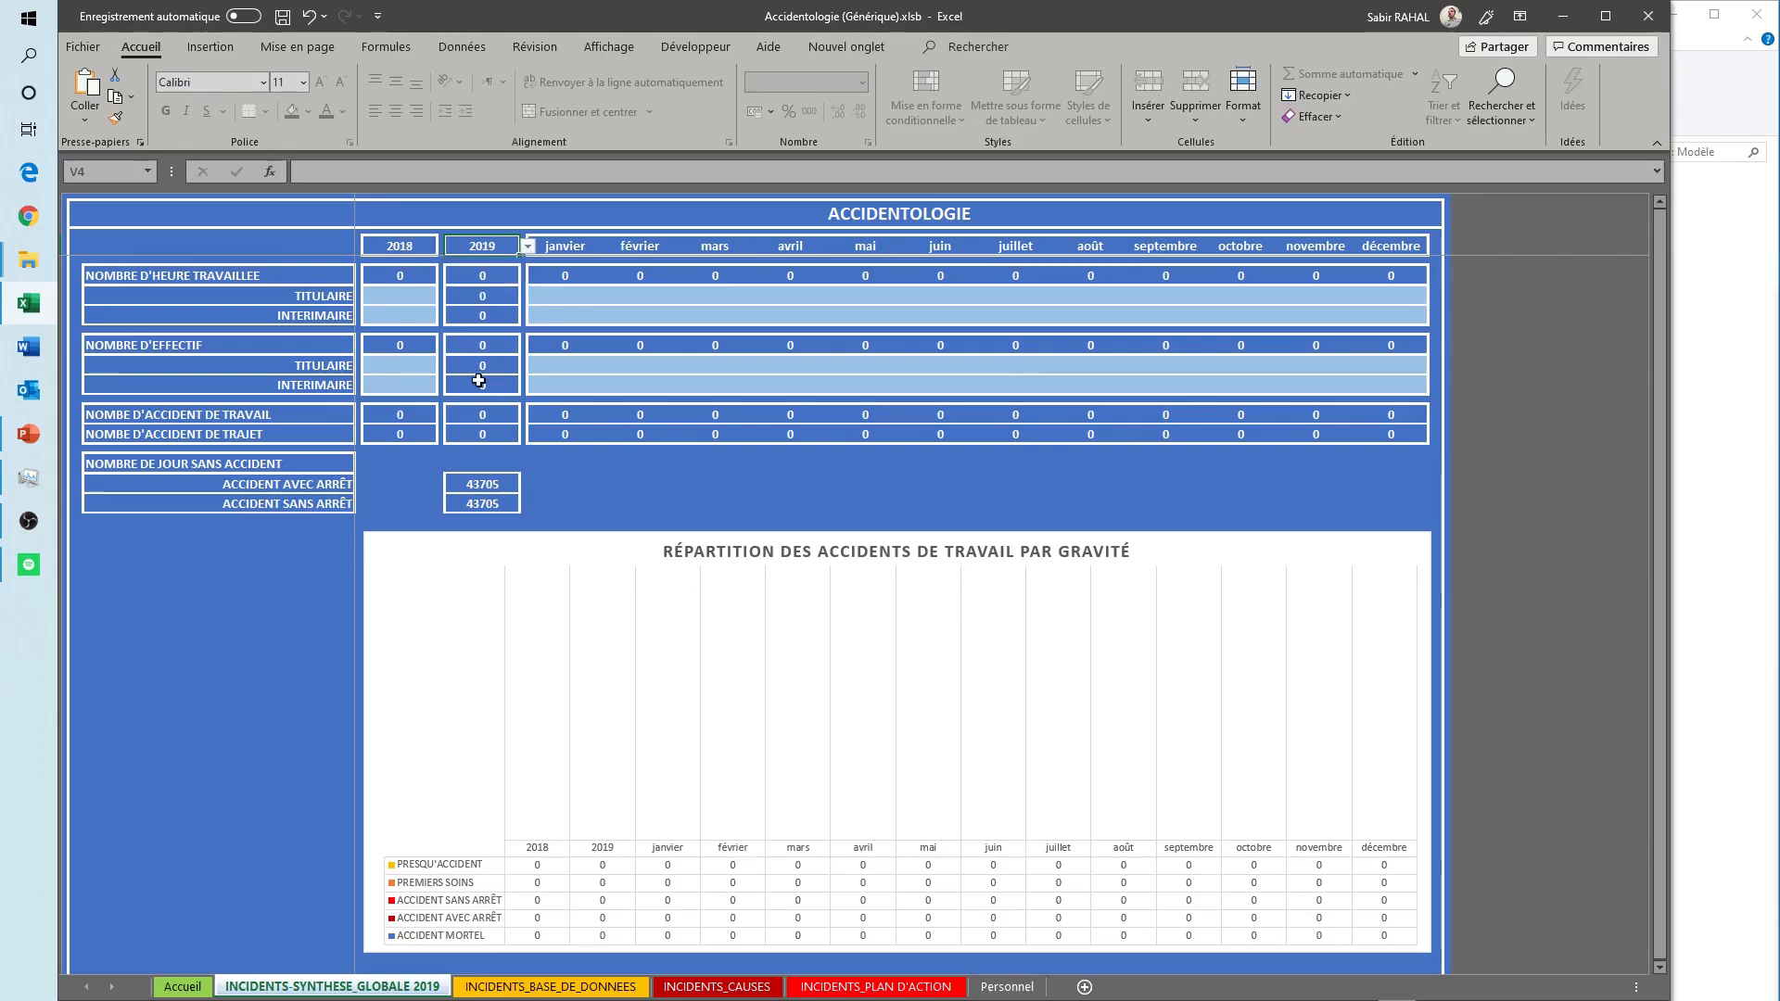
- Examine the summary charts from accident severity and incident treatment through action plan progress to the frequency and severity rates
click(262, 620)
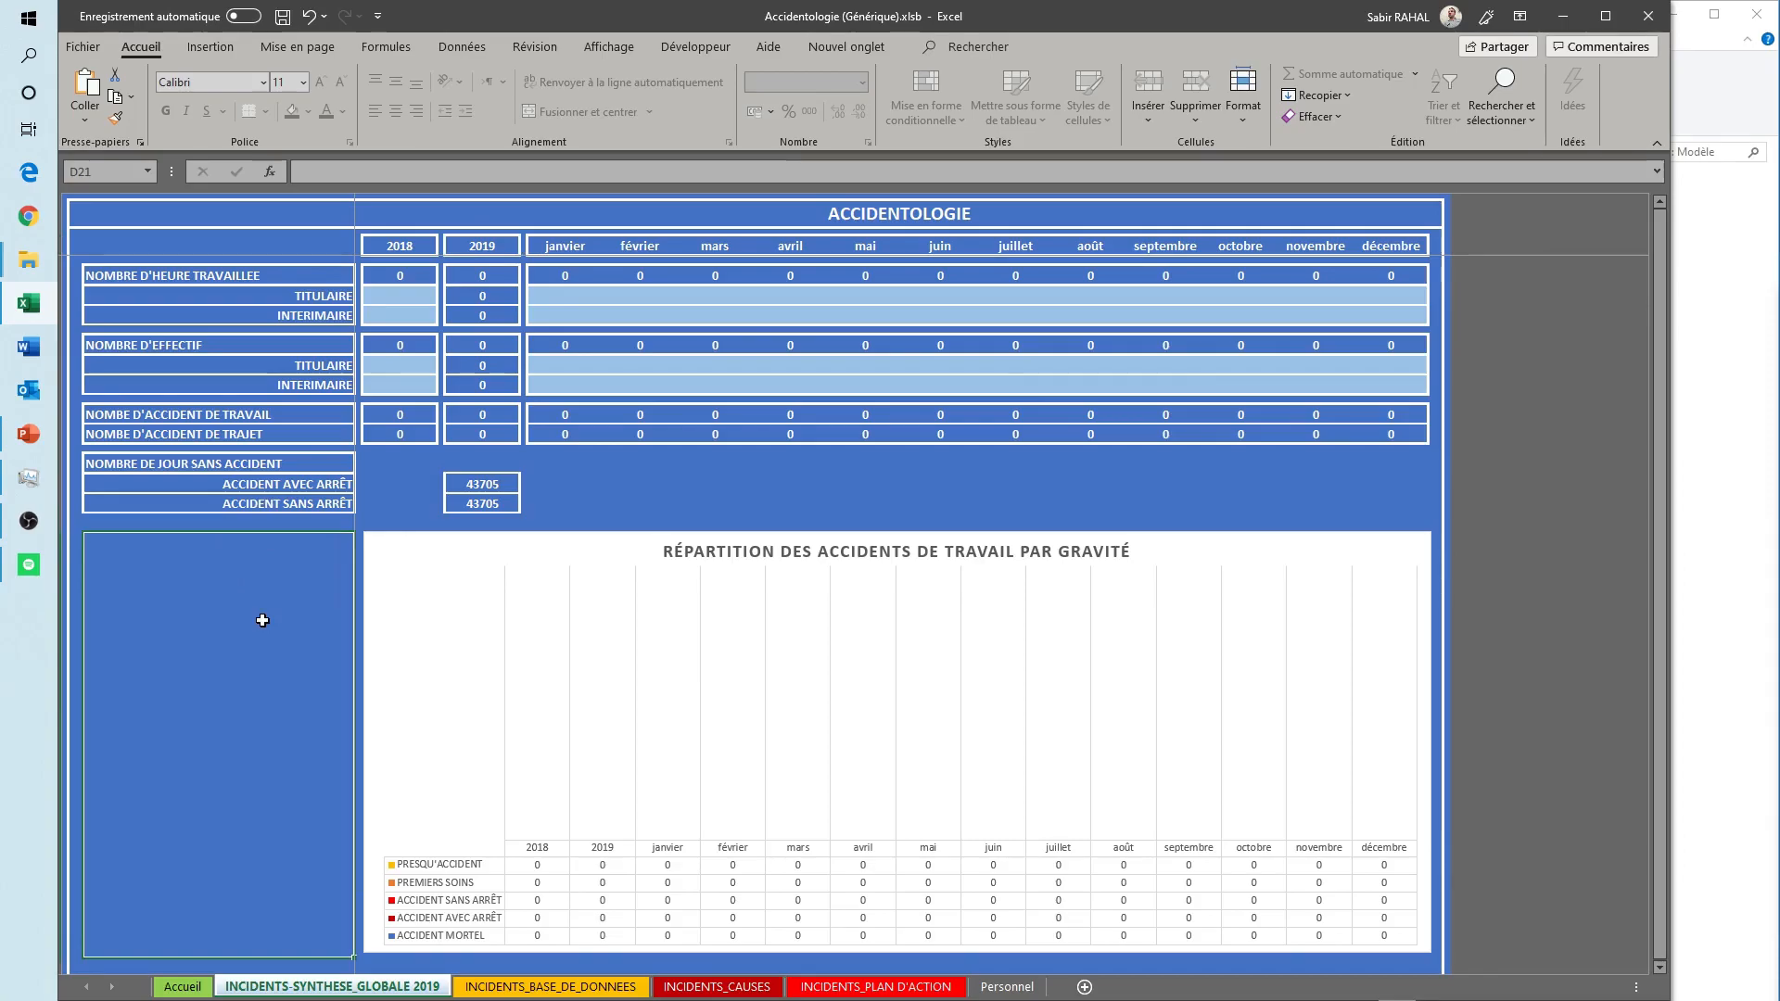
key(Down)
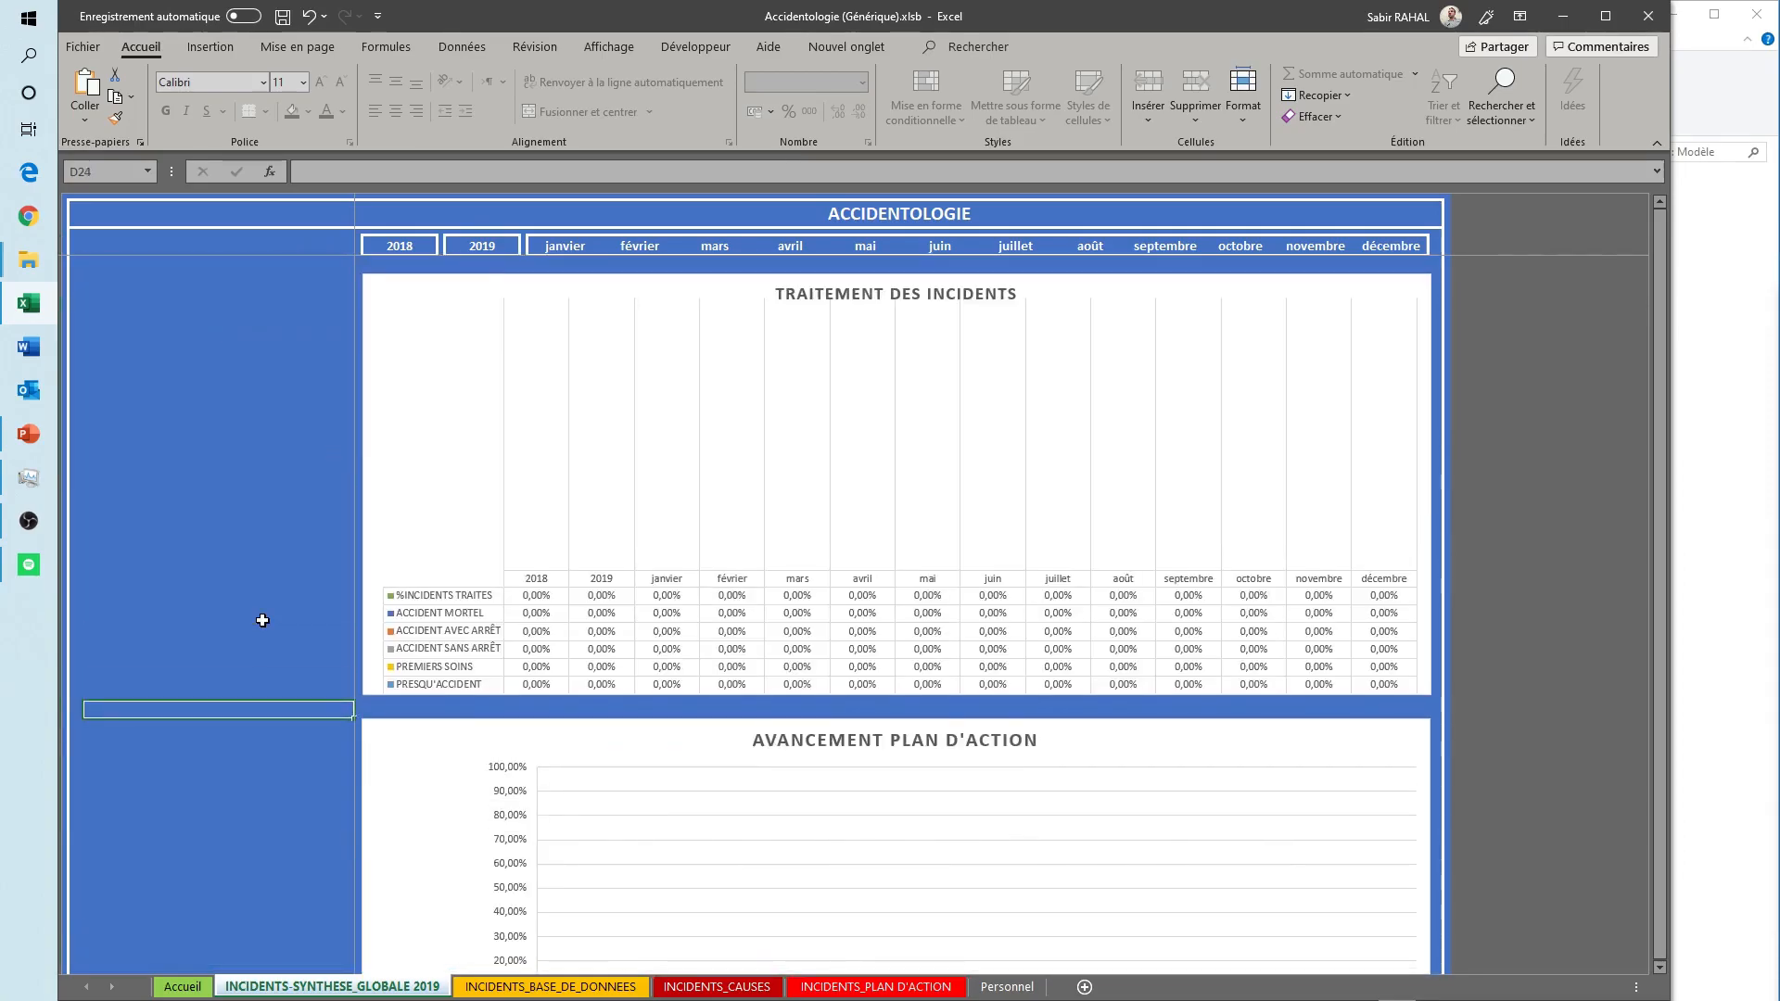
key(Down)
key(Down)
key(Down)
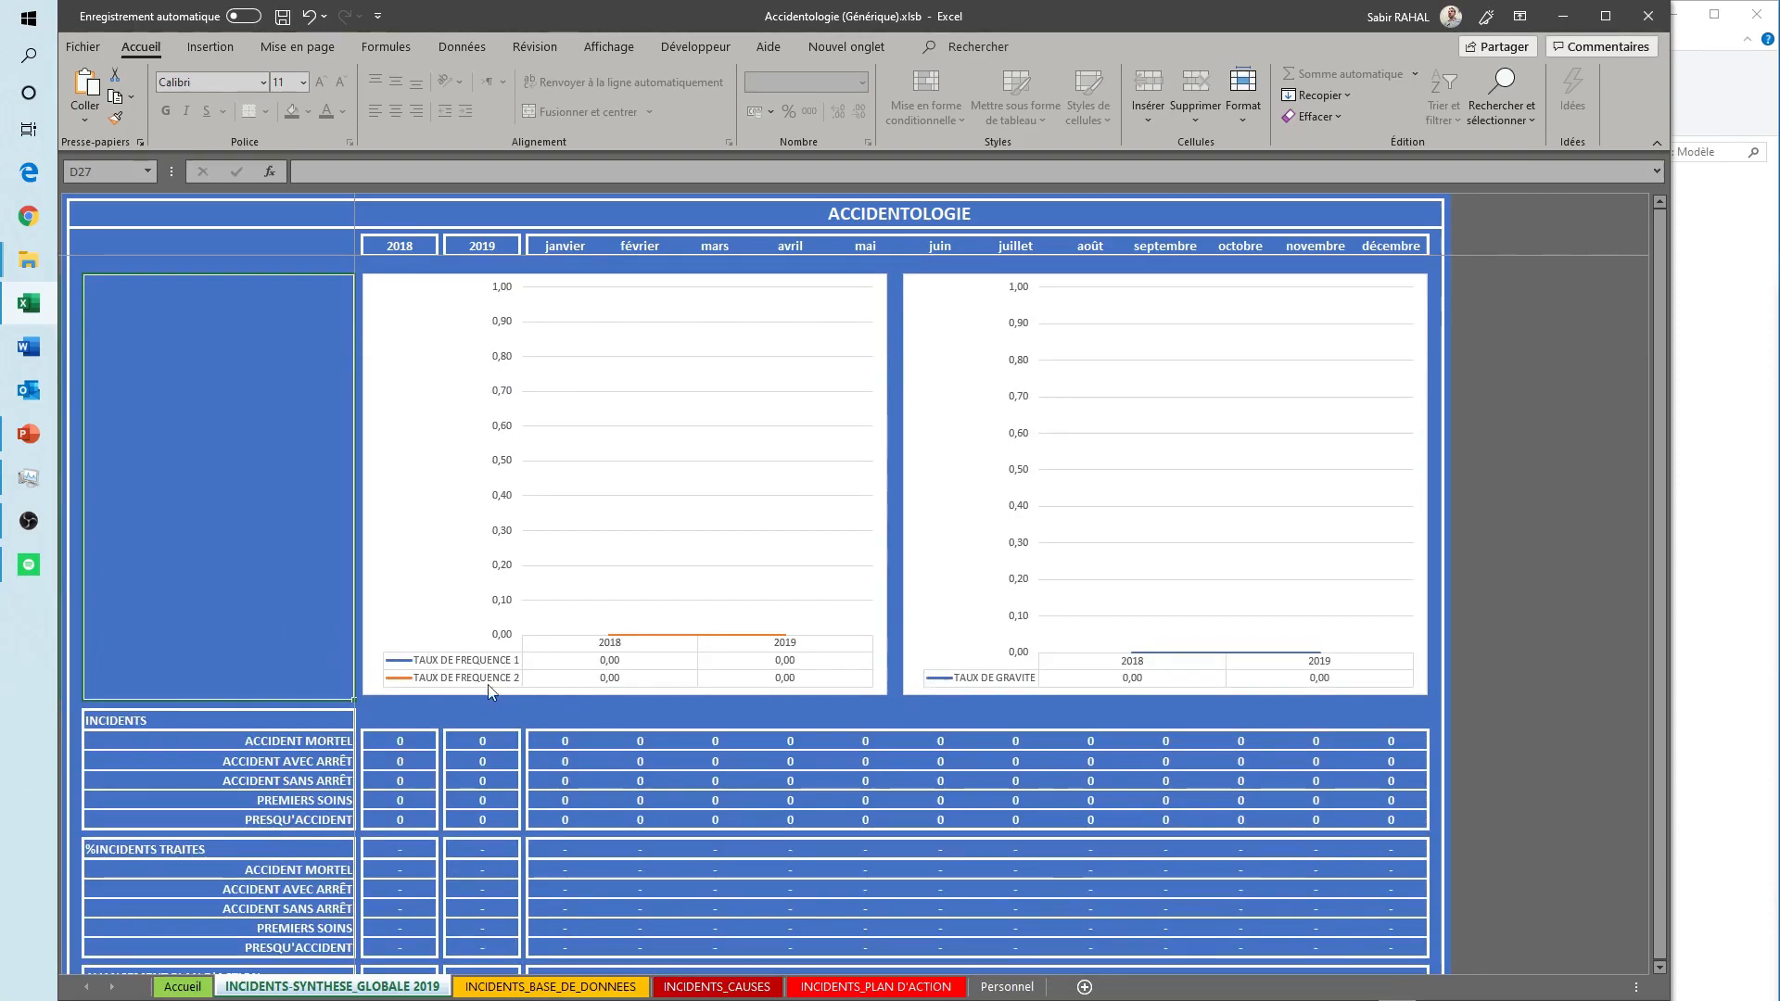
key(Down)
key(Down)
key(Down)
key(Down)
key(Down)
key(Down)
key(Down)
key(Down)
key(Down)
key(Down)
key(Down)
key(Down)
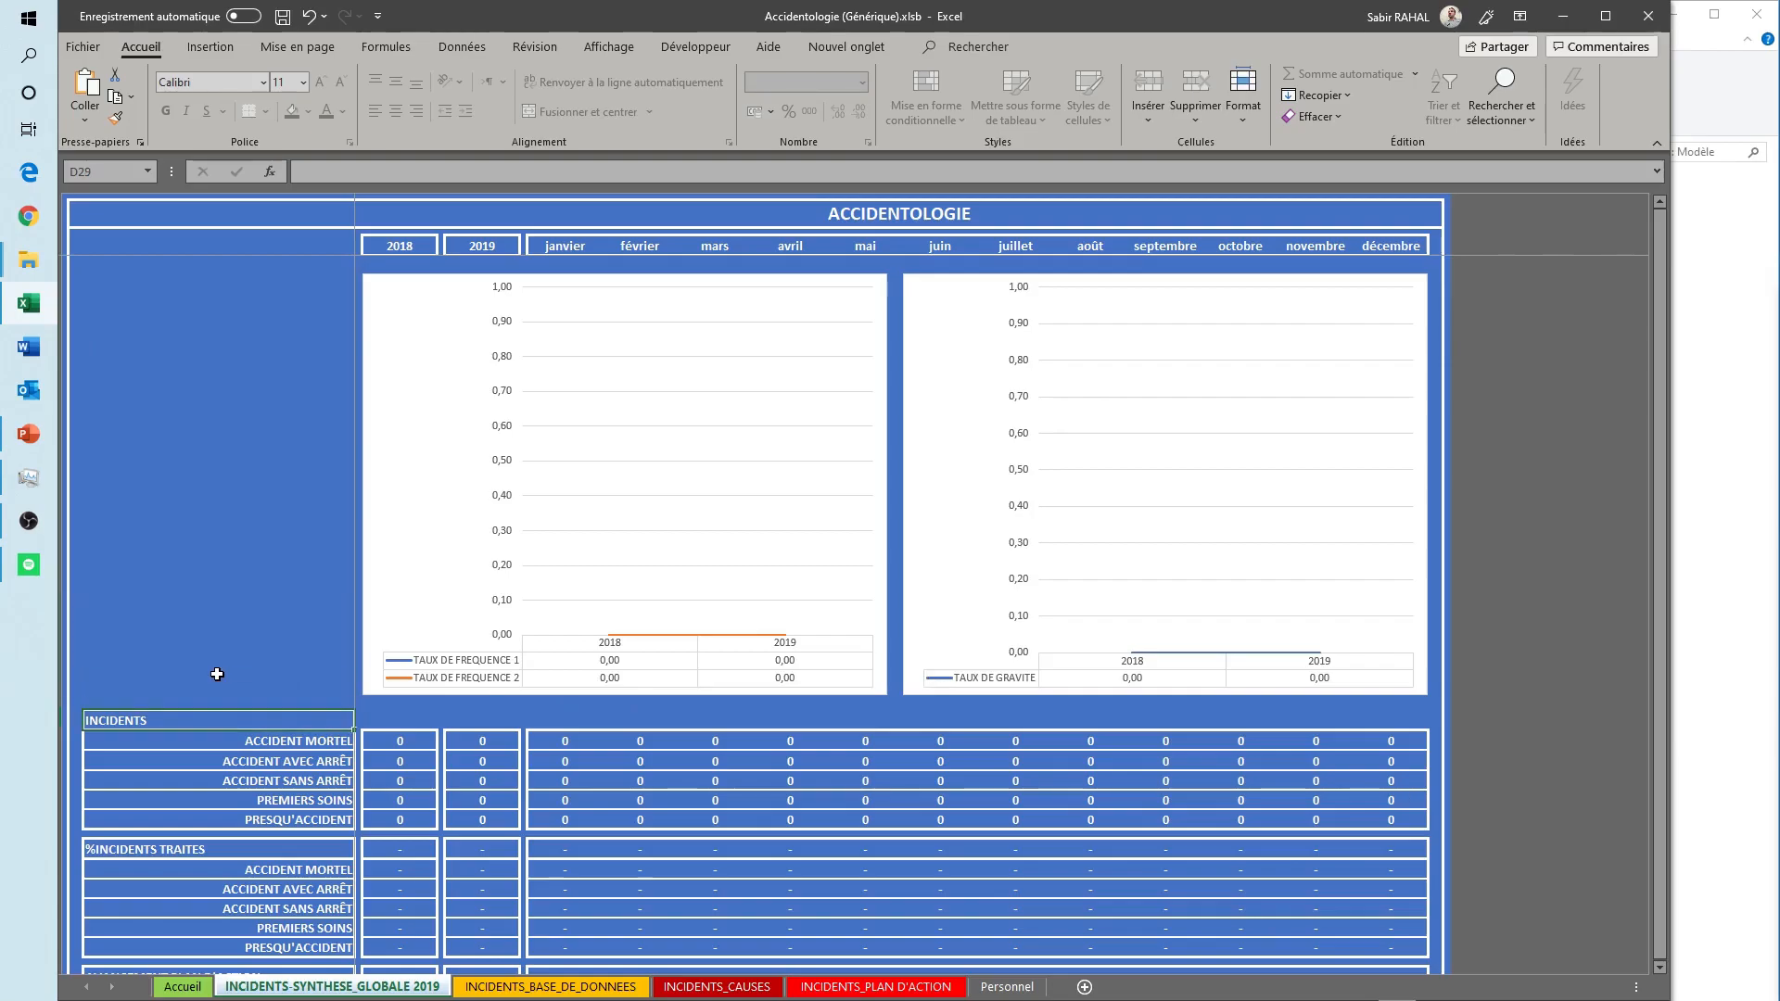
- Examine the indicator table rows for incidents, incidents treated, action plan progress, frequency rates, ITT and severity rate
key(Down)
key(Down)
key(Down)
key(Down)
key(Down)
key(Down)
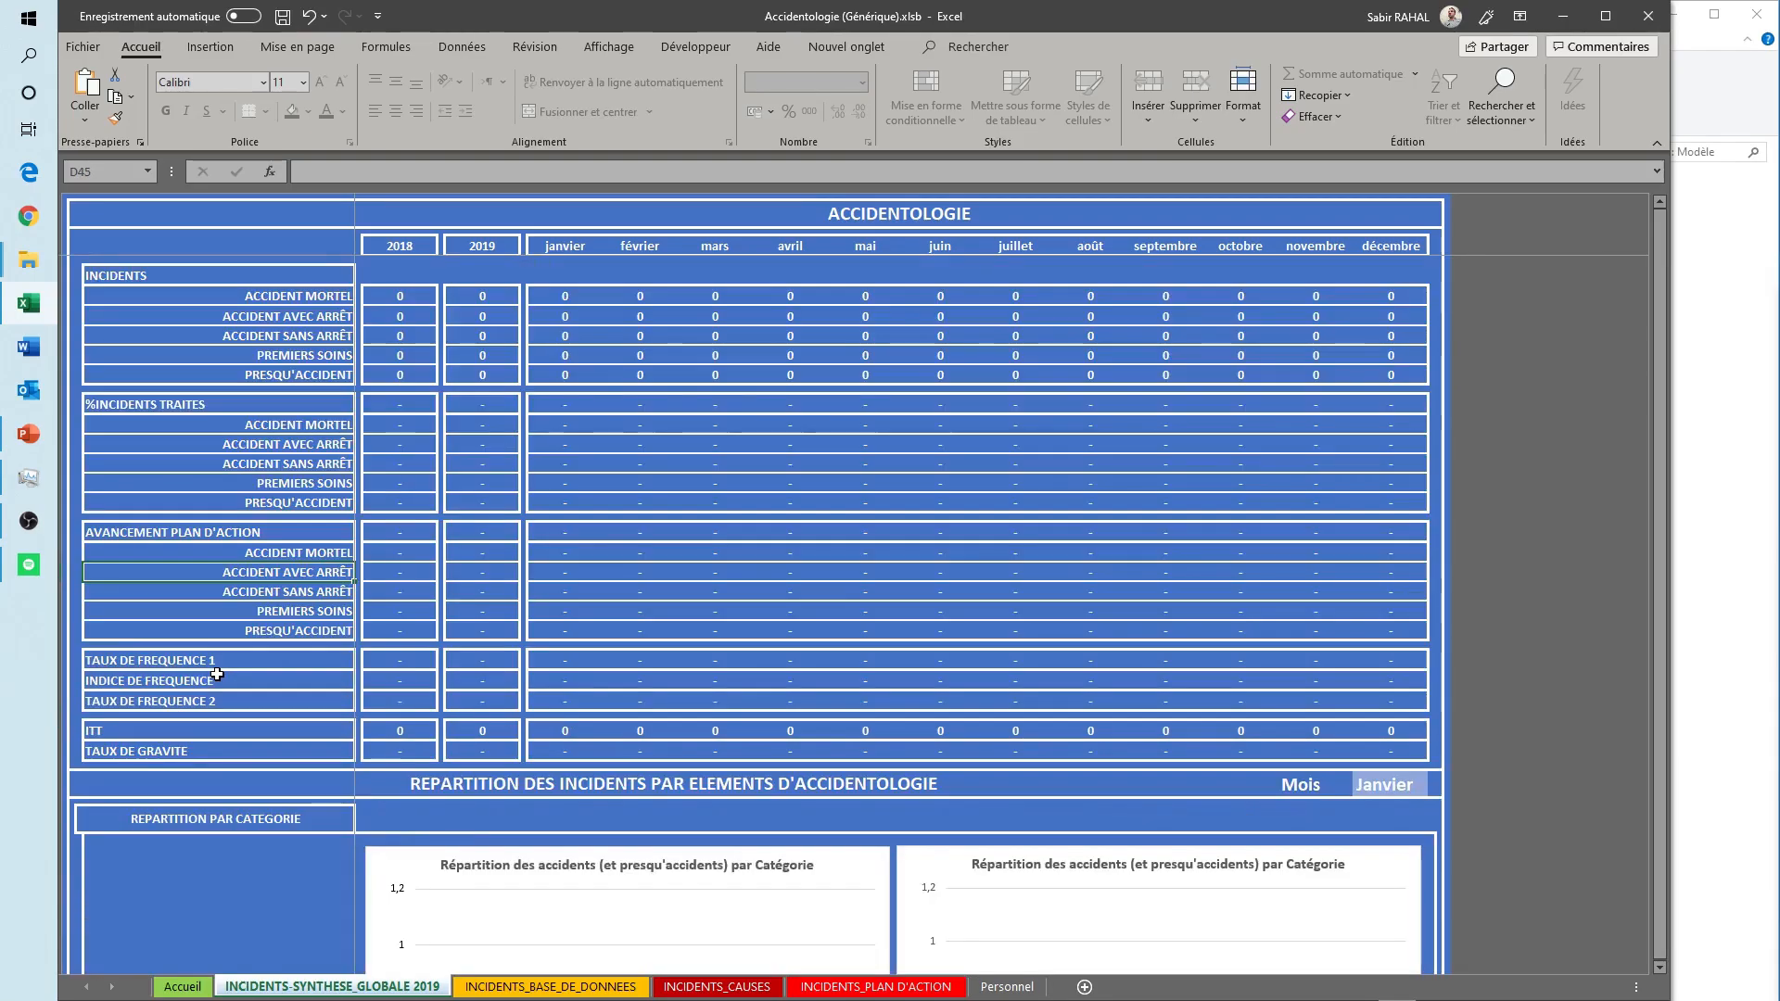
key(Down)
click(171, 405)
click(166, 532)
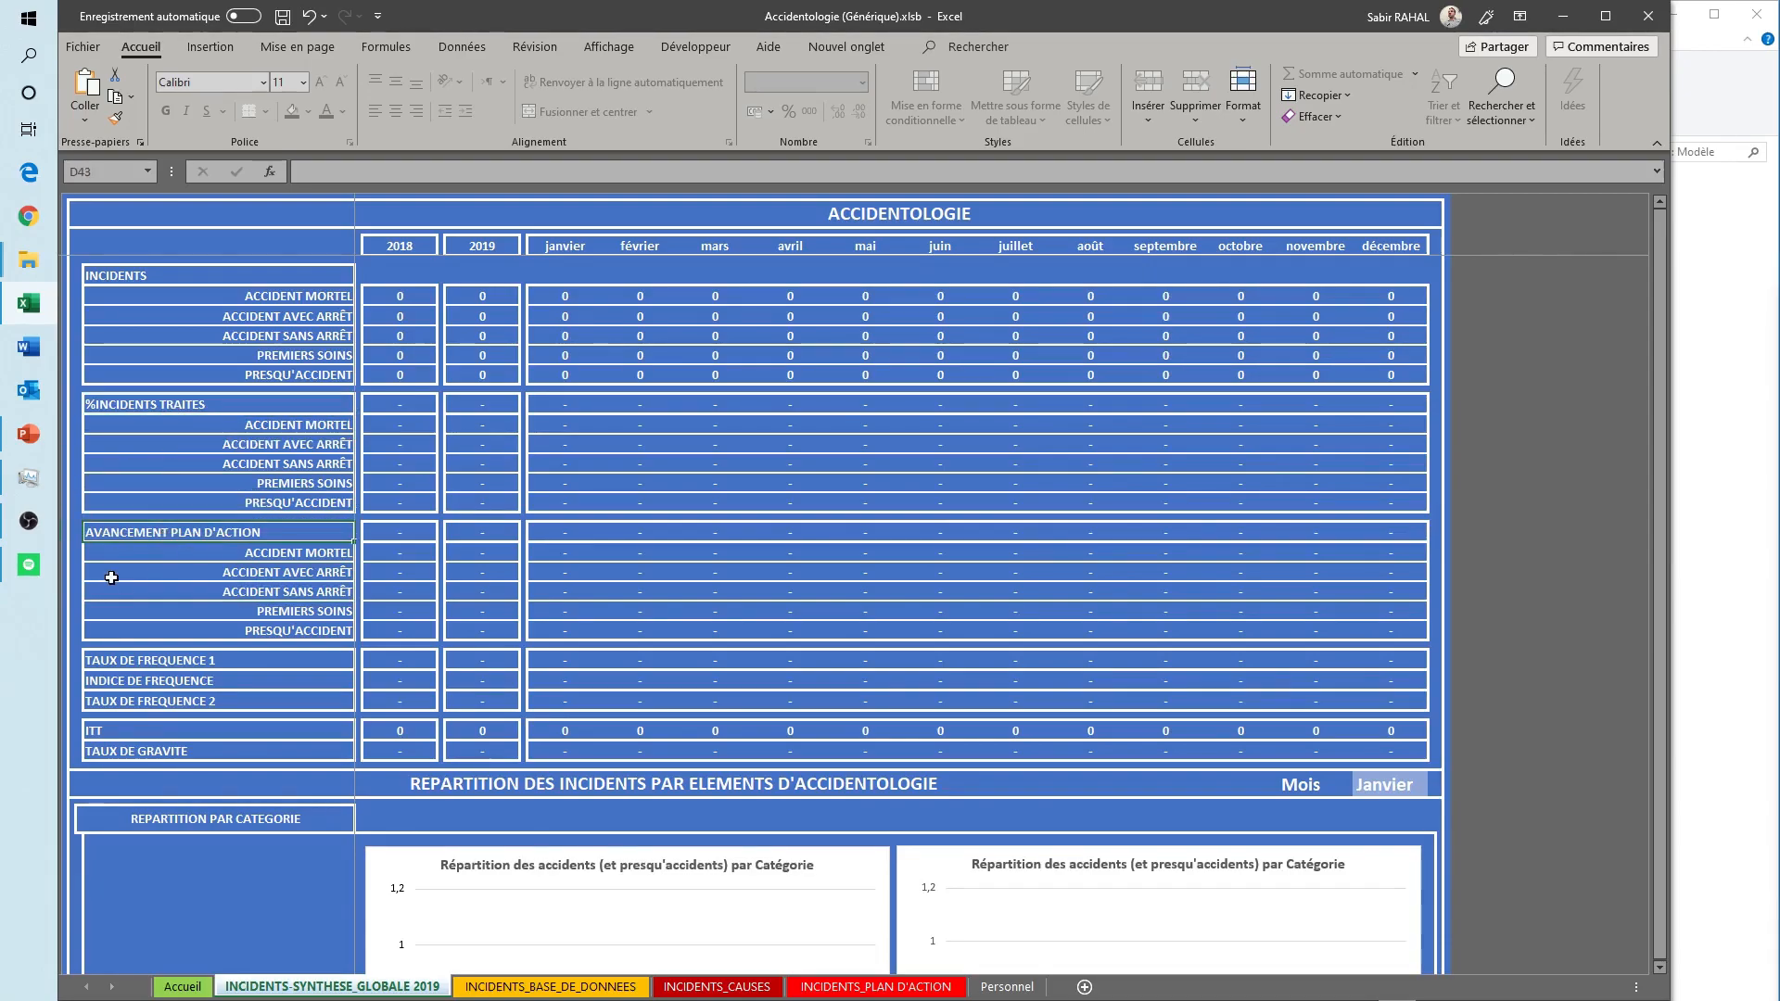
click(128, 752)
click(188, 830)
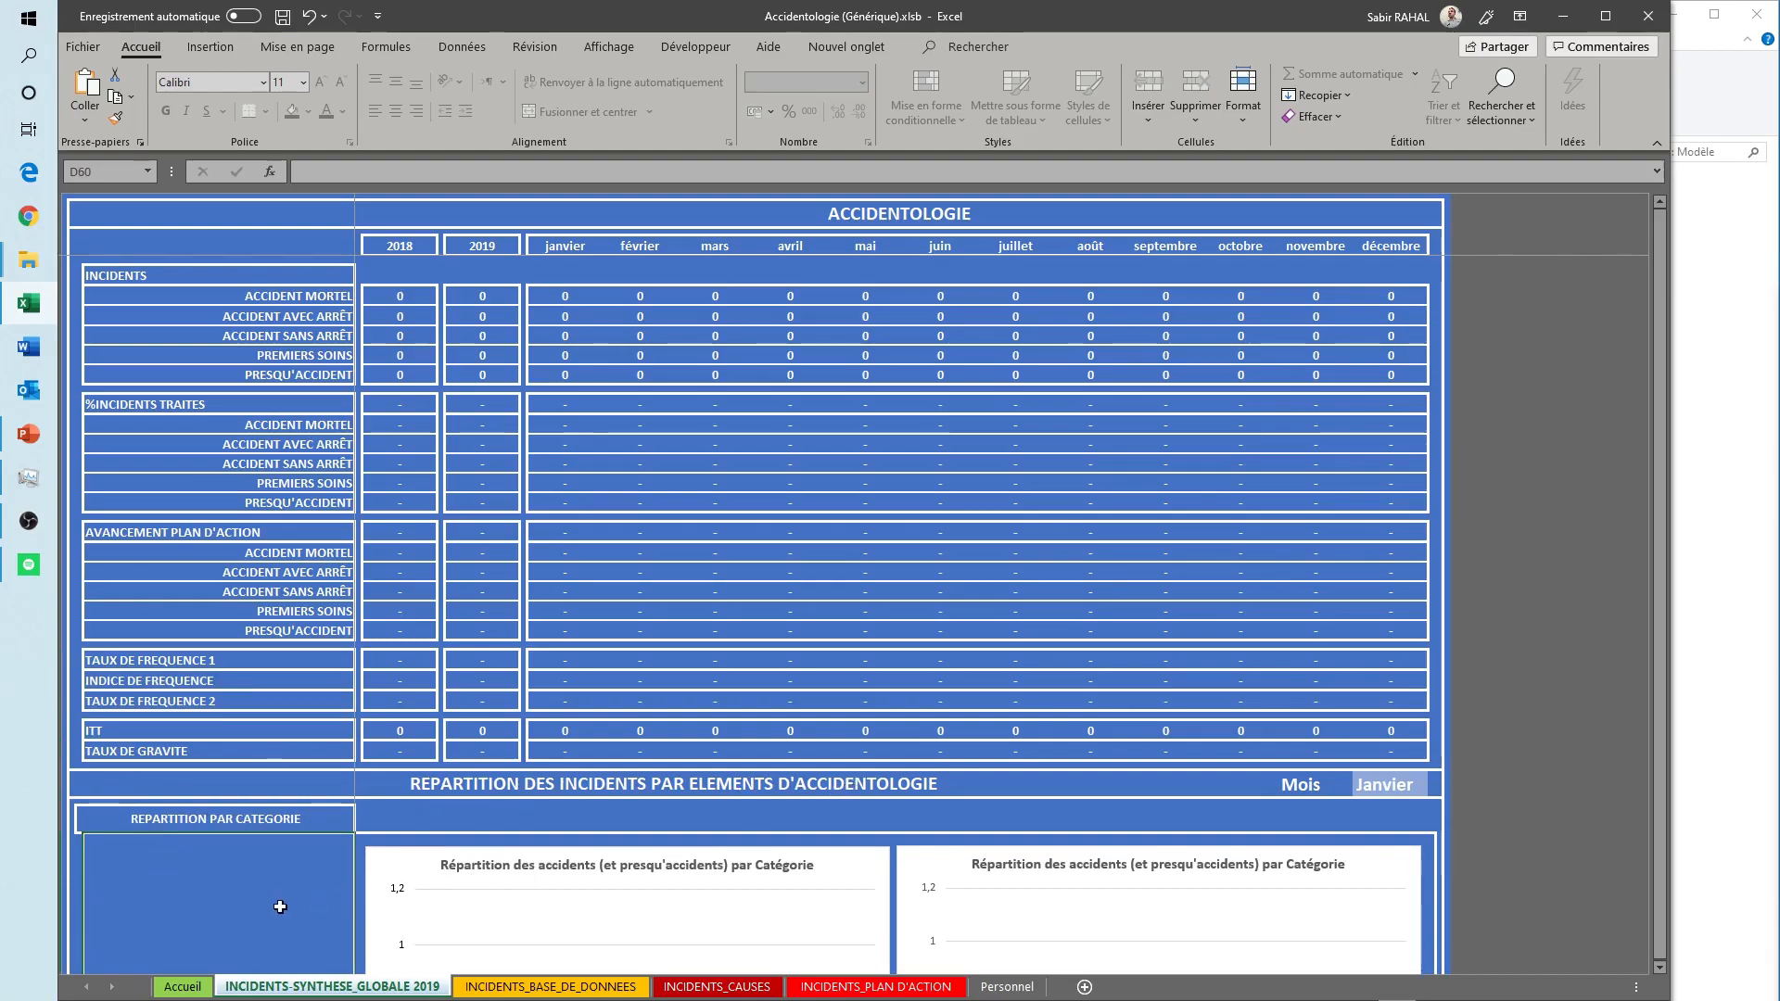
- Examine the incident distribution charts from REPARTITION PAR CATEGORIE down to the accident-prone persons chart, and return to the sheet's start
key(Down)
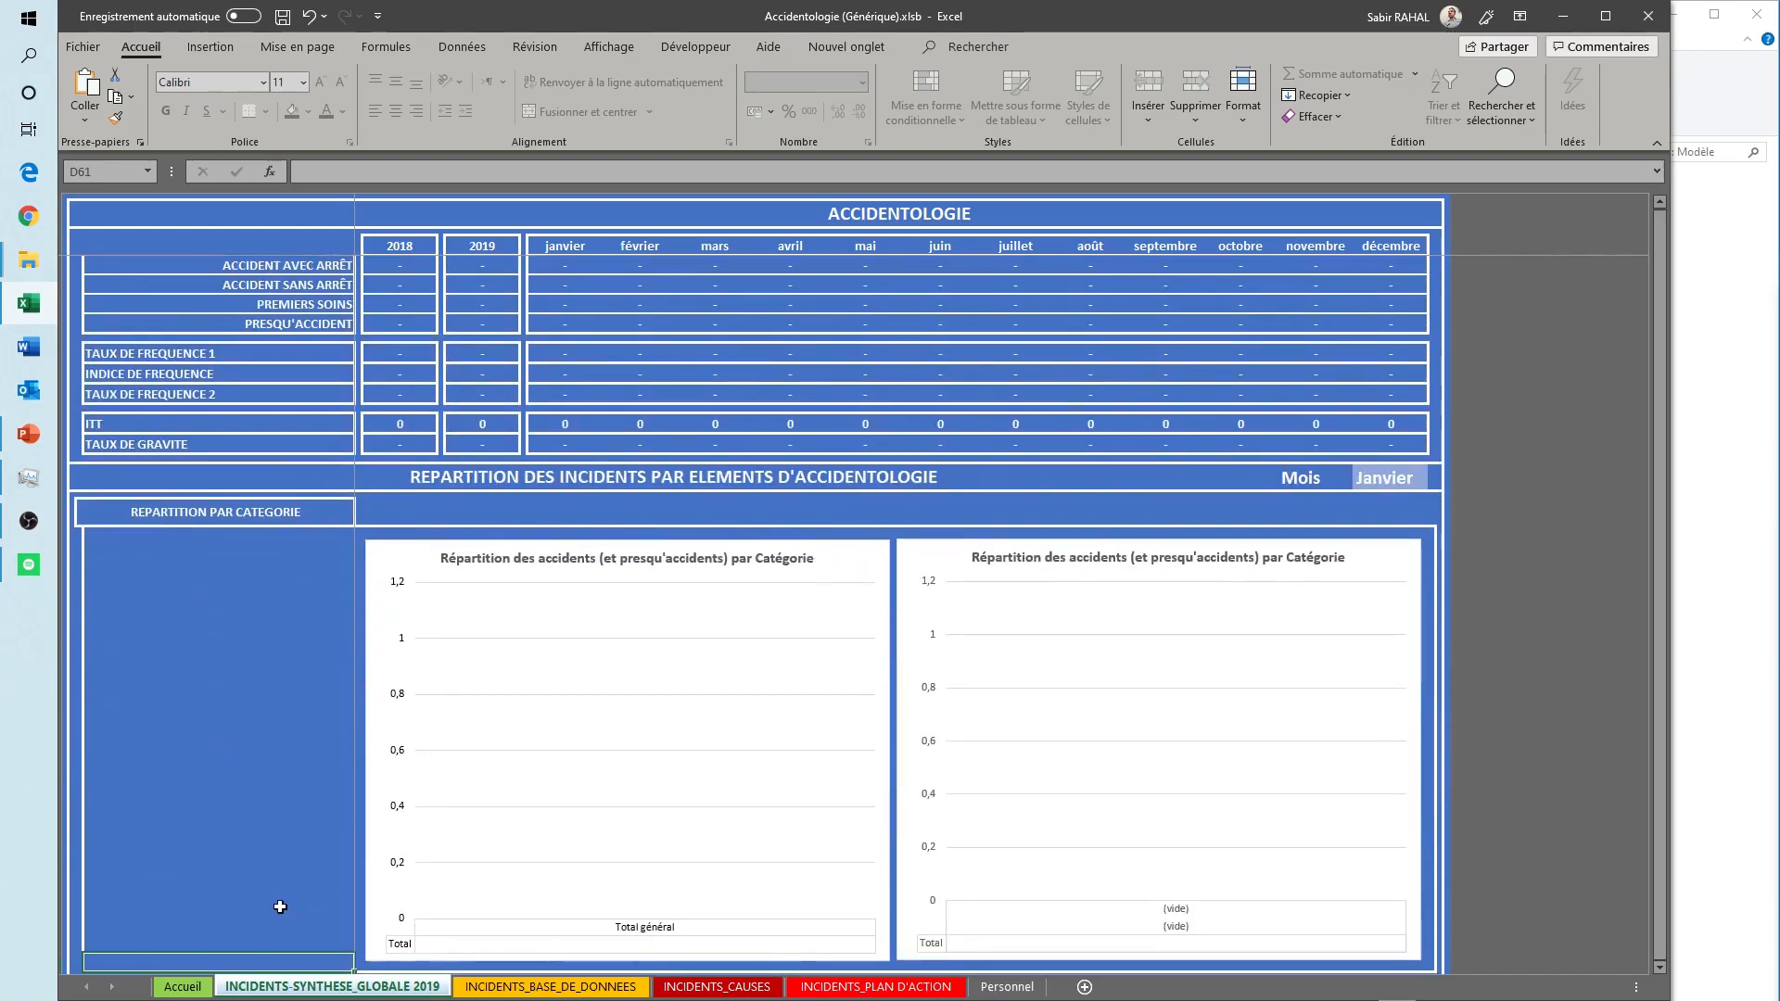
key(Down)
key(Down)
key(Down)
key(Down)
key(Down)
key(Down)
key(Down)
key(Down)
key(Down)
key(Down)
key(Down)
key(Down)
key(Down)
key(Down)
key(Down)
key(Down)
key(Down)
key(Down)
key(Down)
key(Down)
key(Down)
key(Down)
key(Down)
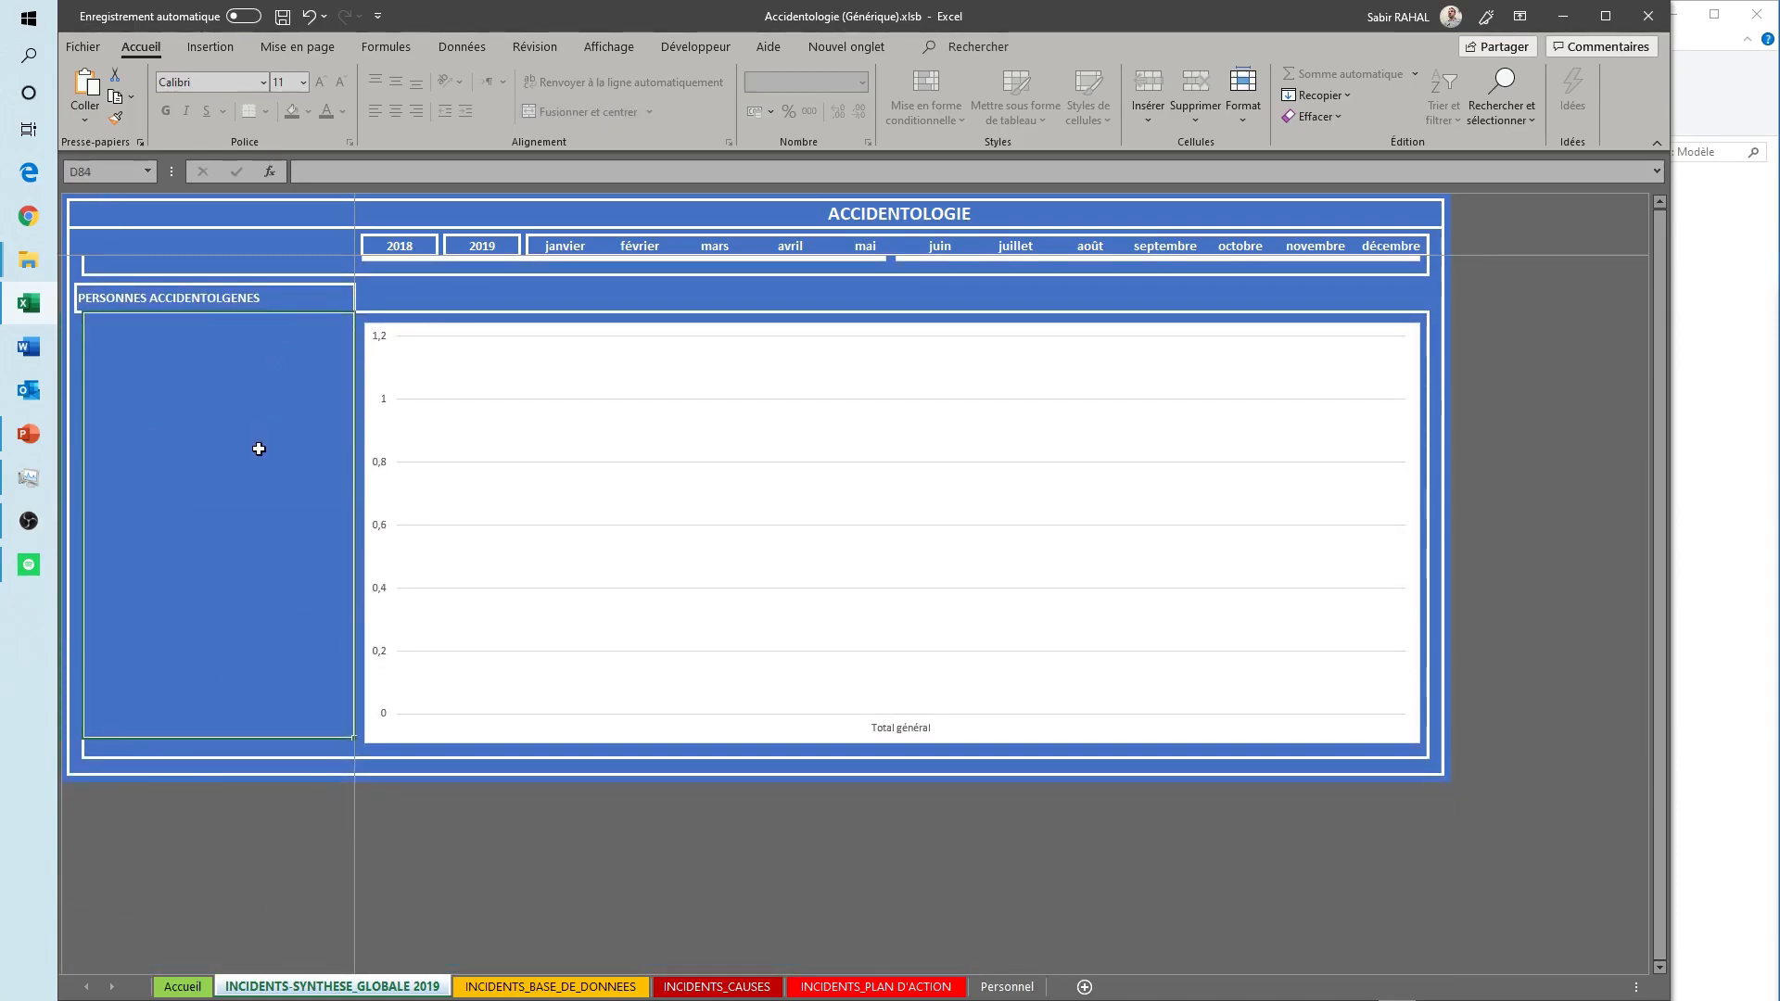
click(1657, 230)
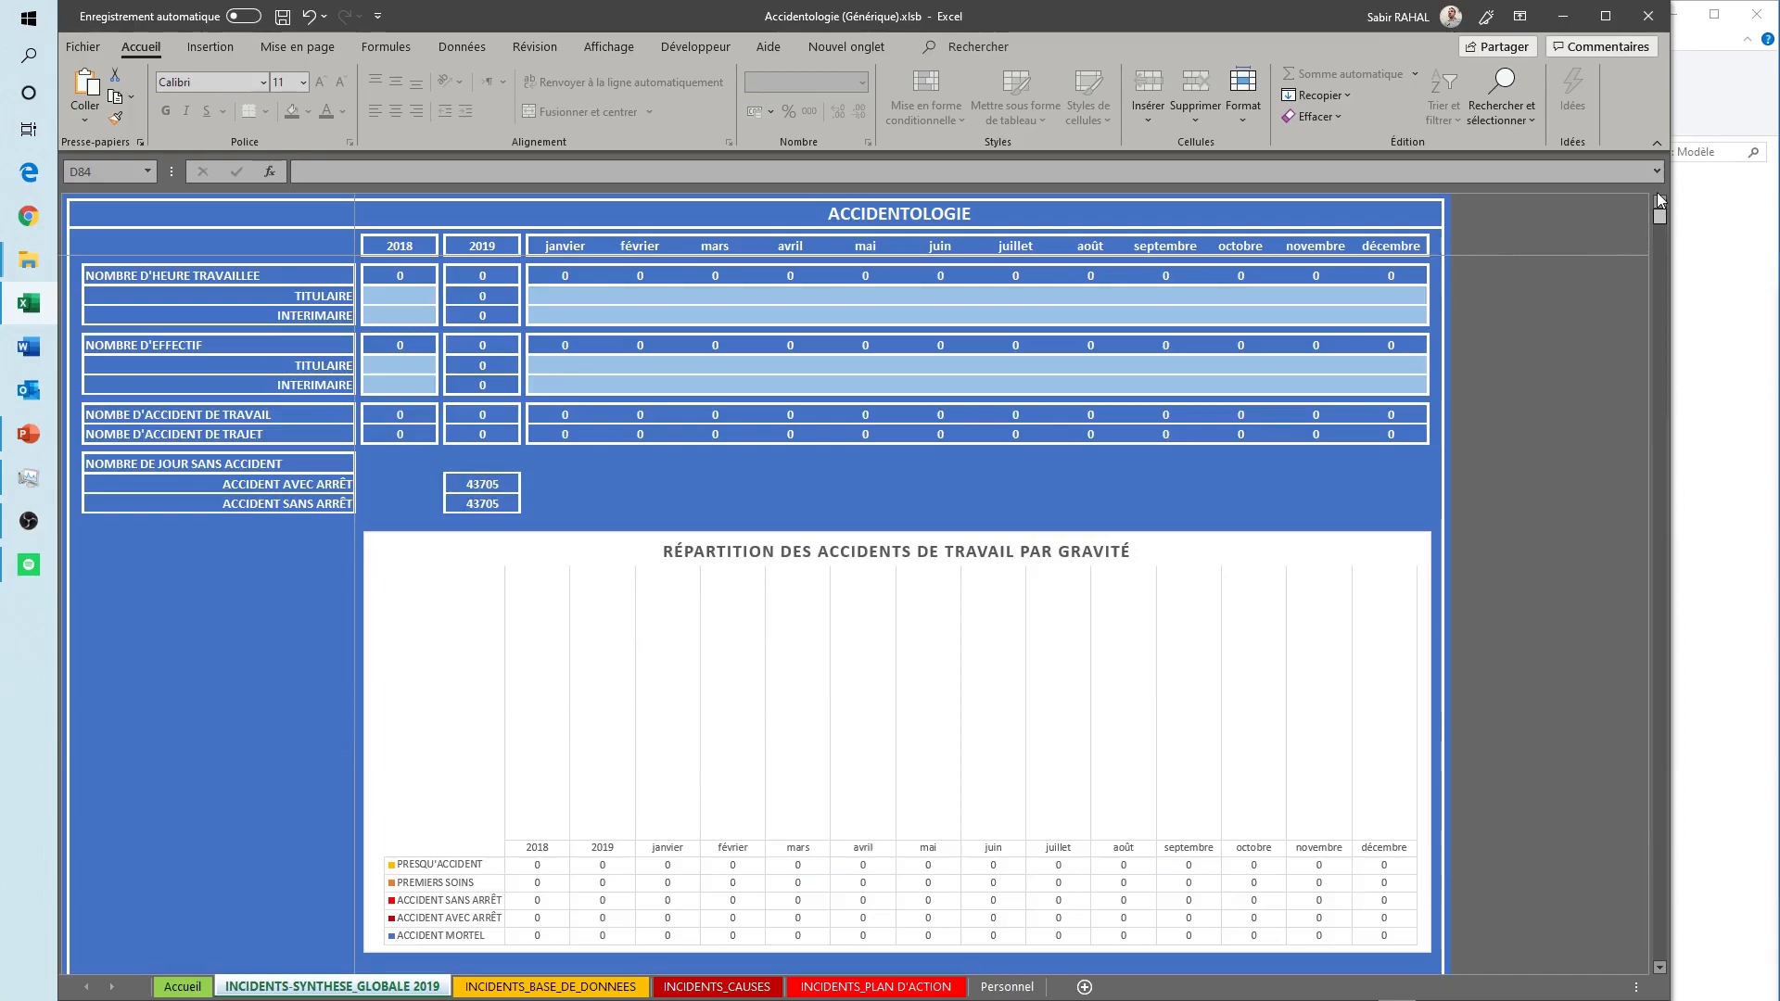
- Examine the columns of the INCIDENTS_BASE_DE_DONNEES sheet from incident identification through FAMILLE DE RISQUE, and return to the DATE column
click(533, 987)
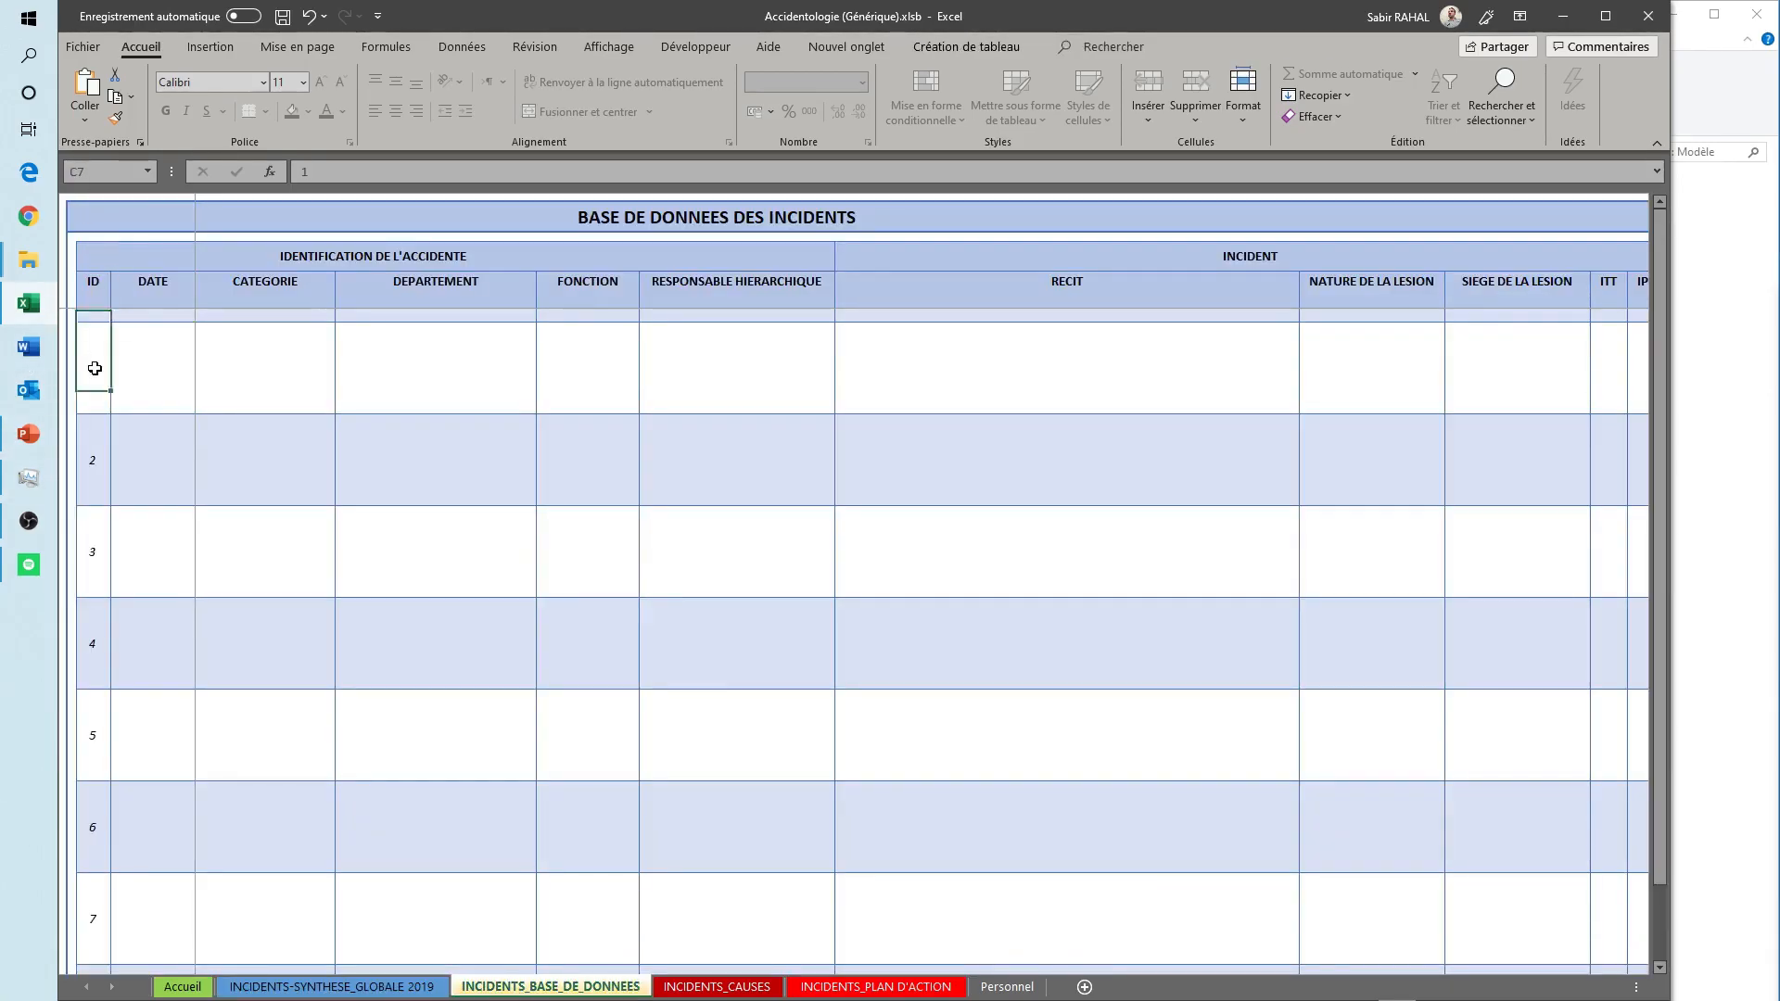
key(Right)
key(Right)
key(Right)
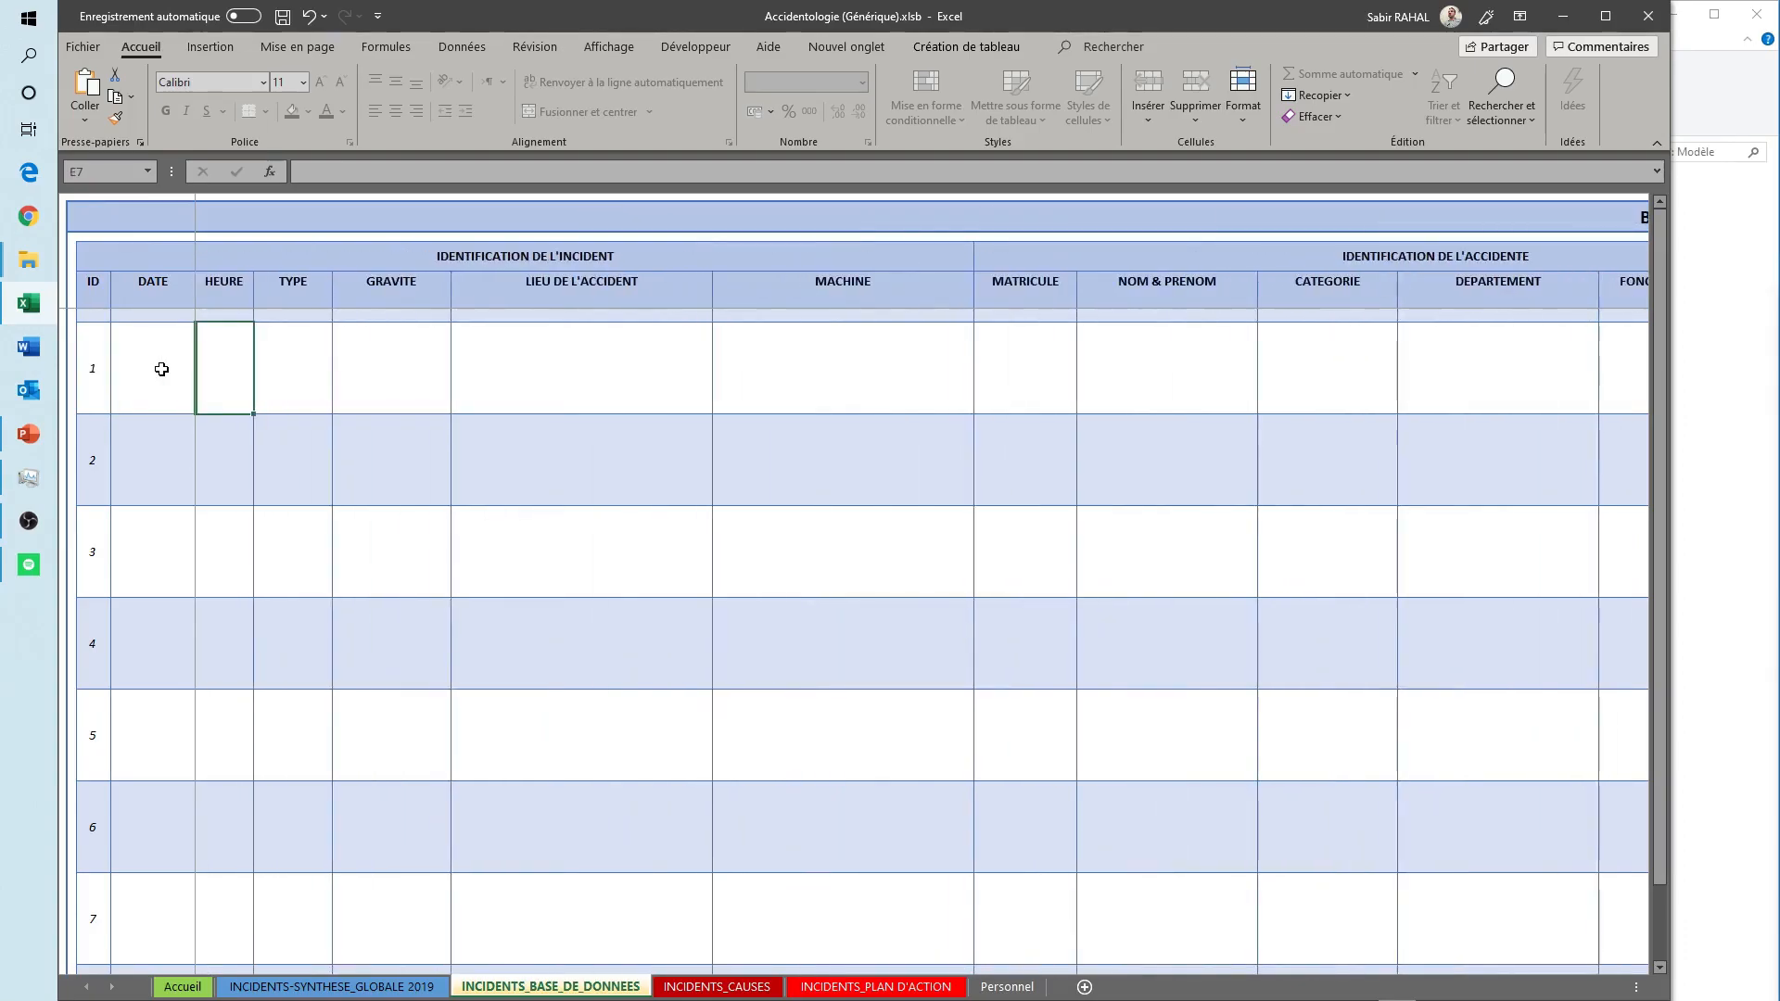
key(Right)
key(Right)
key(Right)
key(Right)
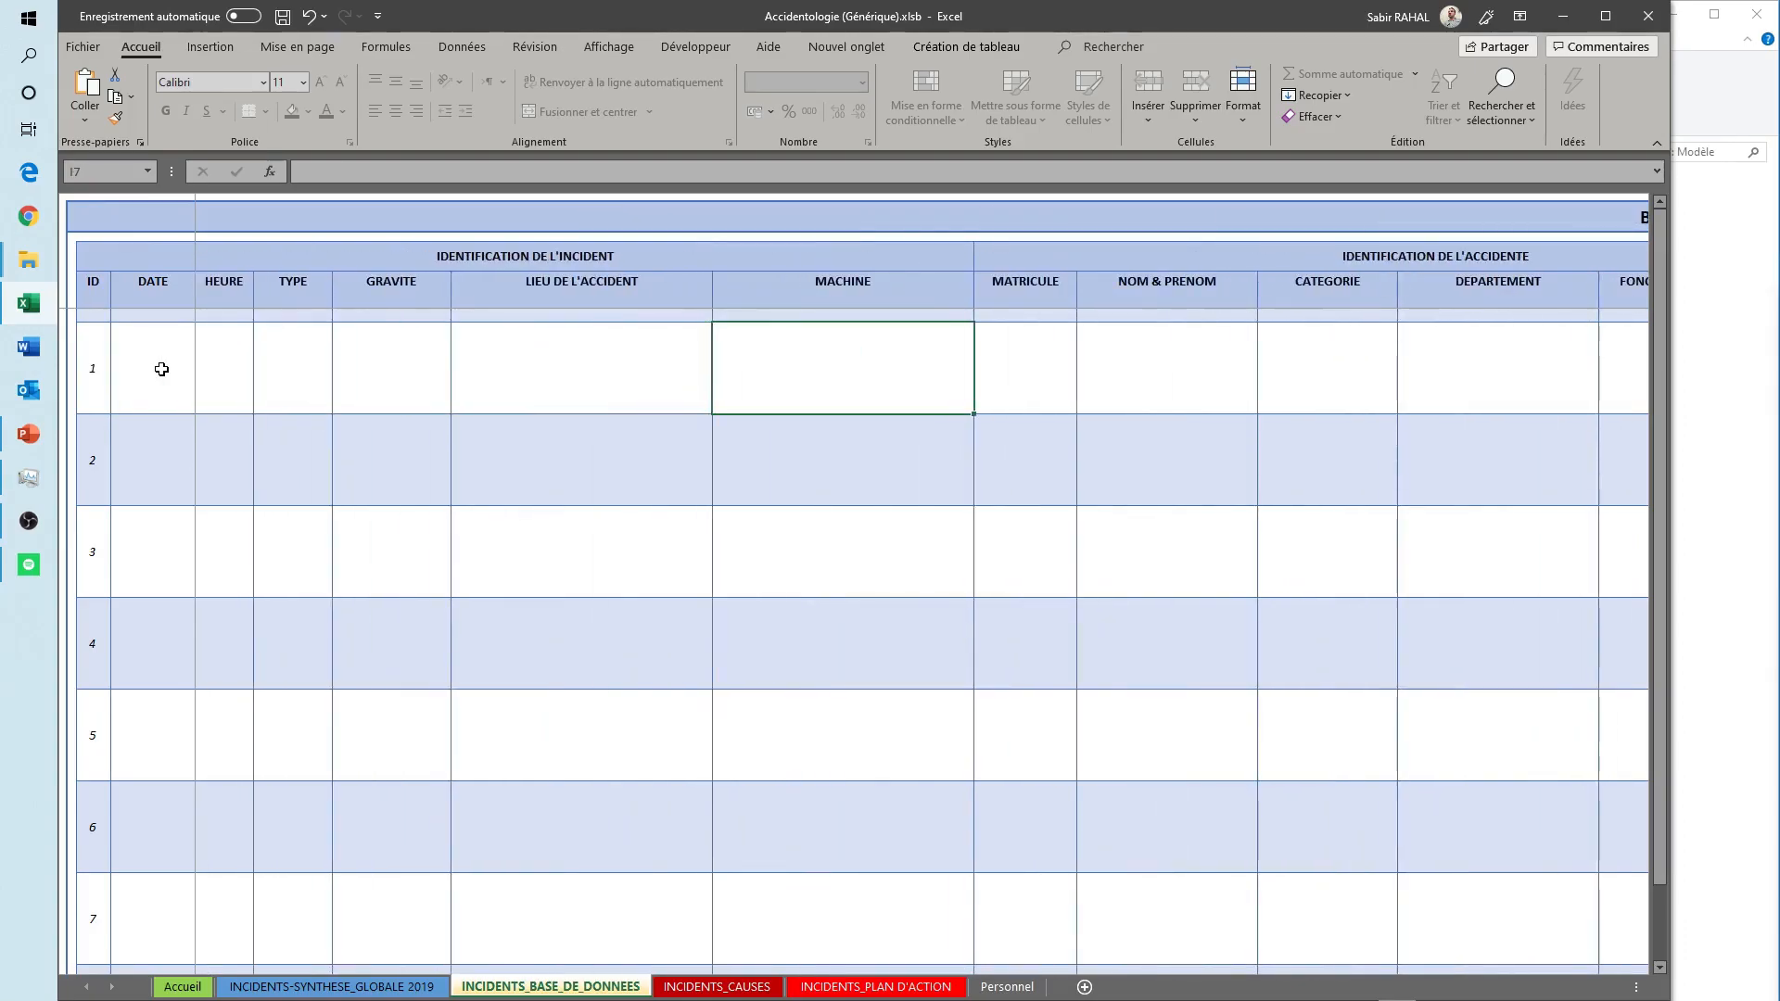
key(Right)
key(Right)
key(Right)
key(Right)
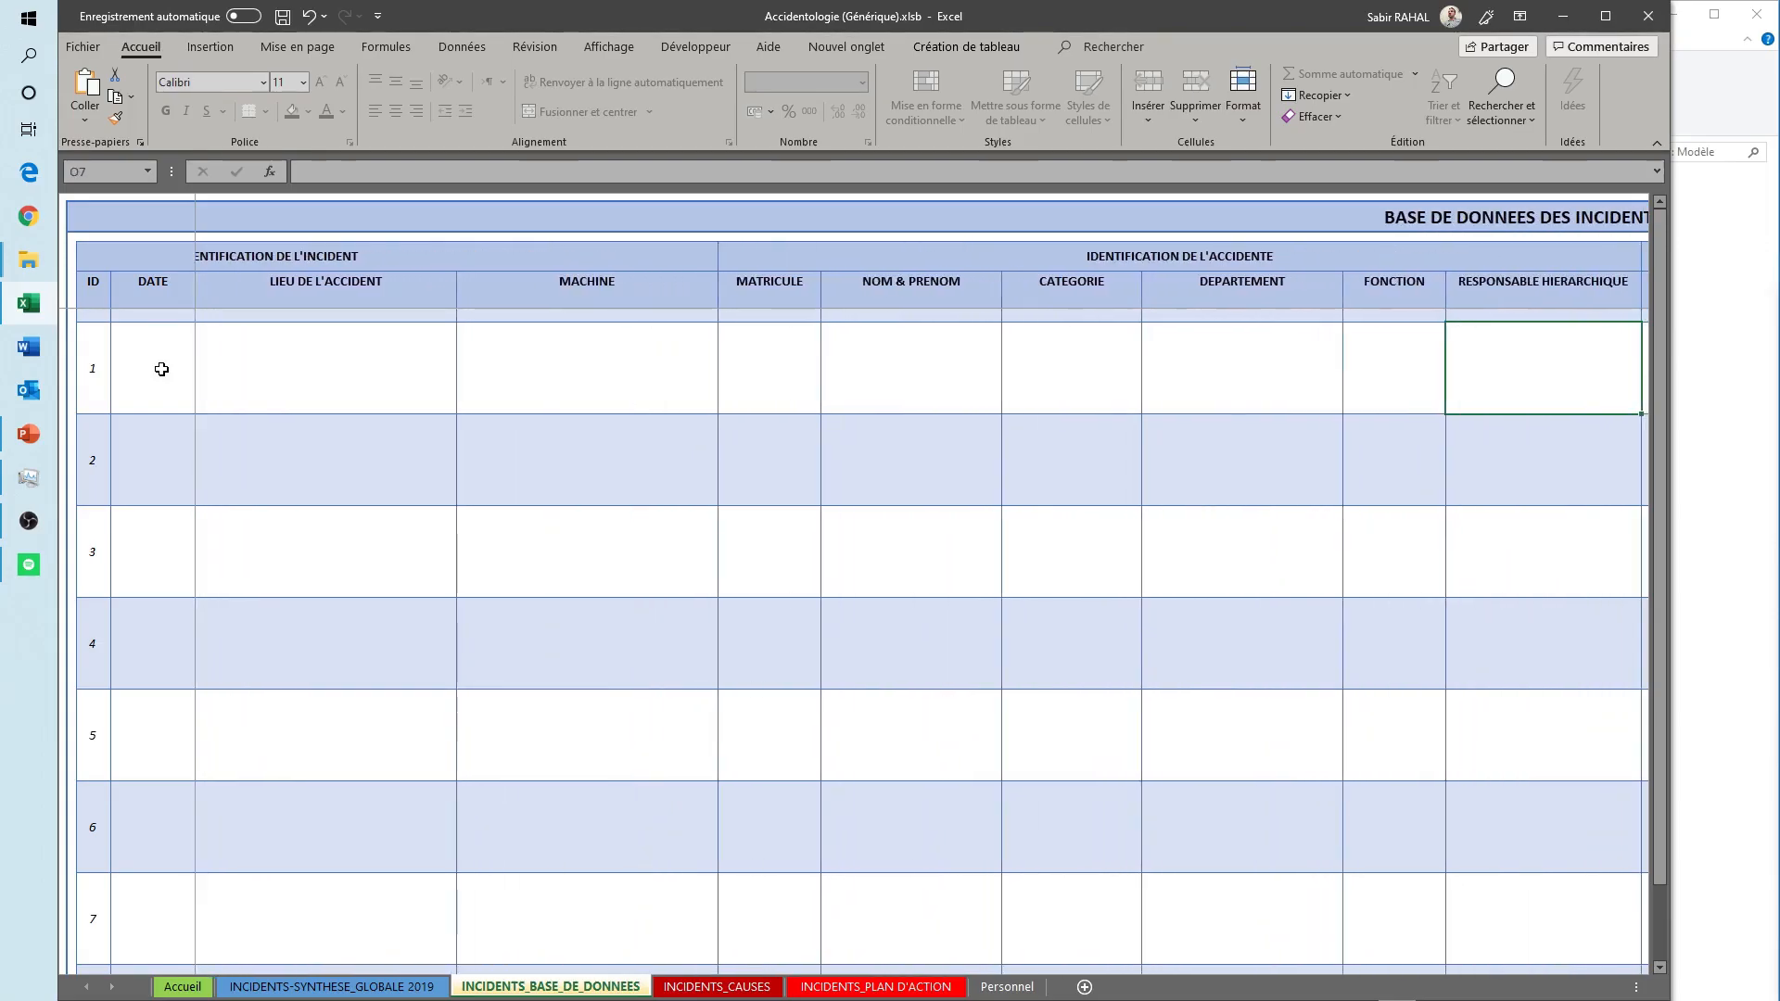
key(Right)
key(Right)
key(Right)
key(Right)
key(Right)
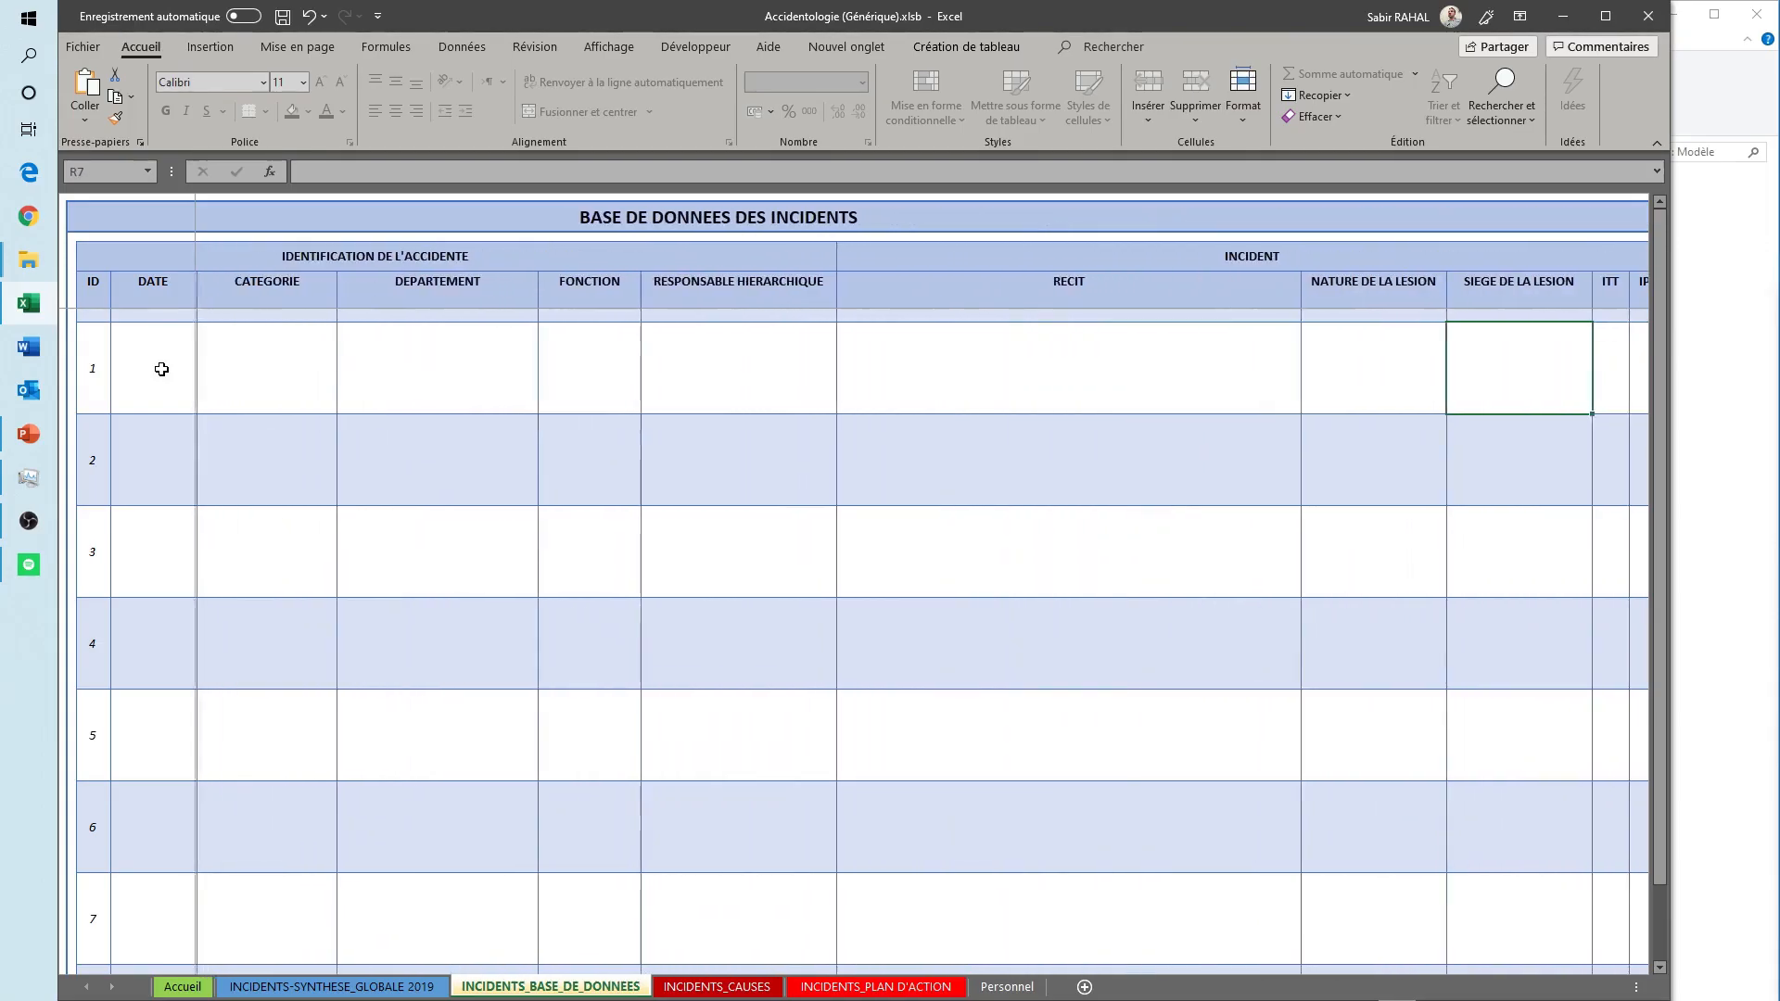
key(Right)
key(Right)
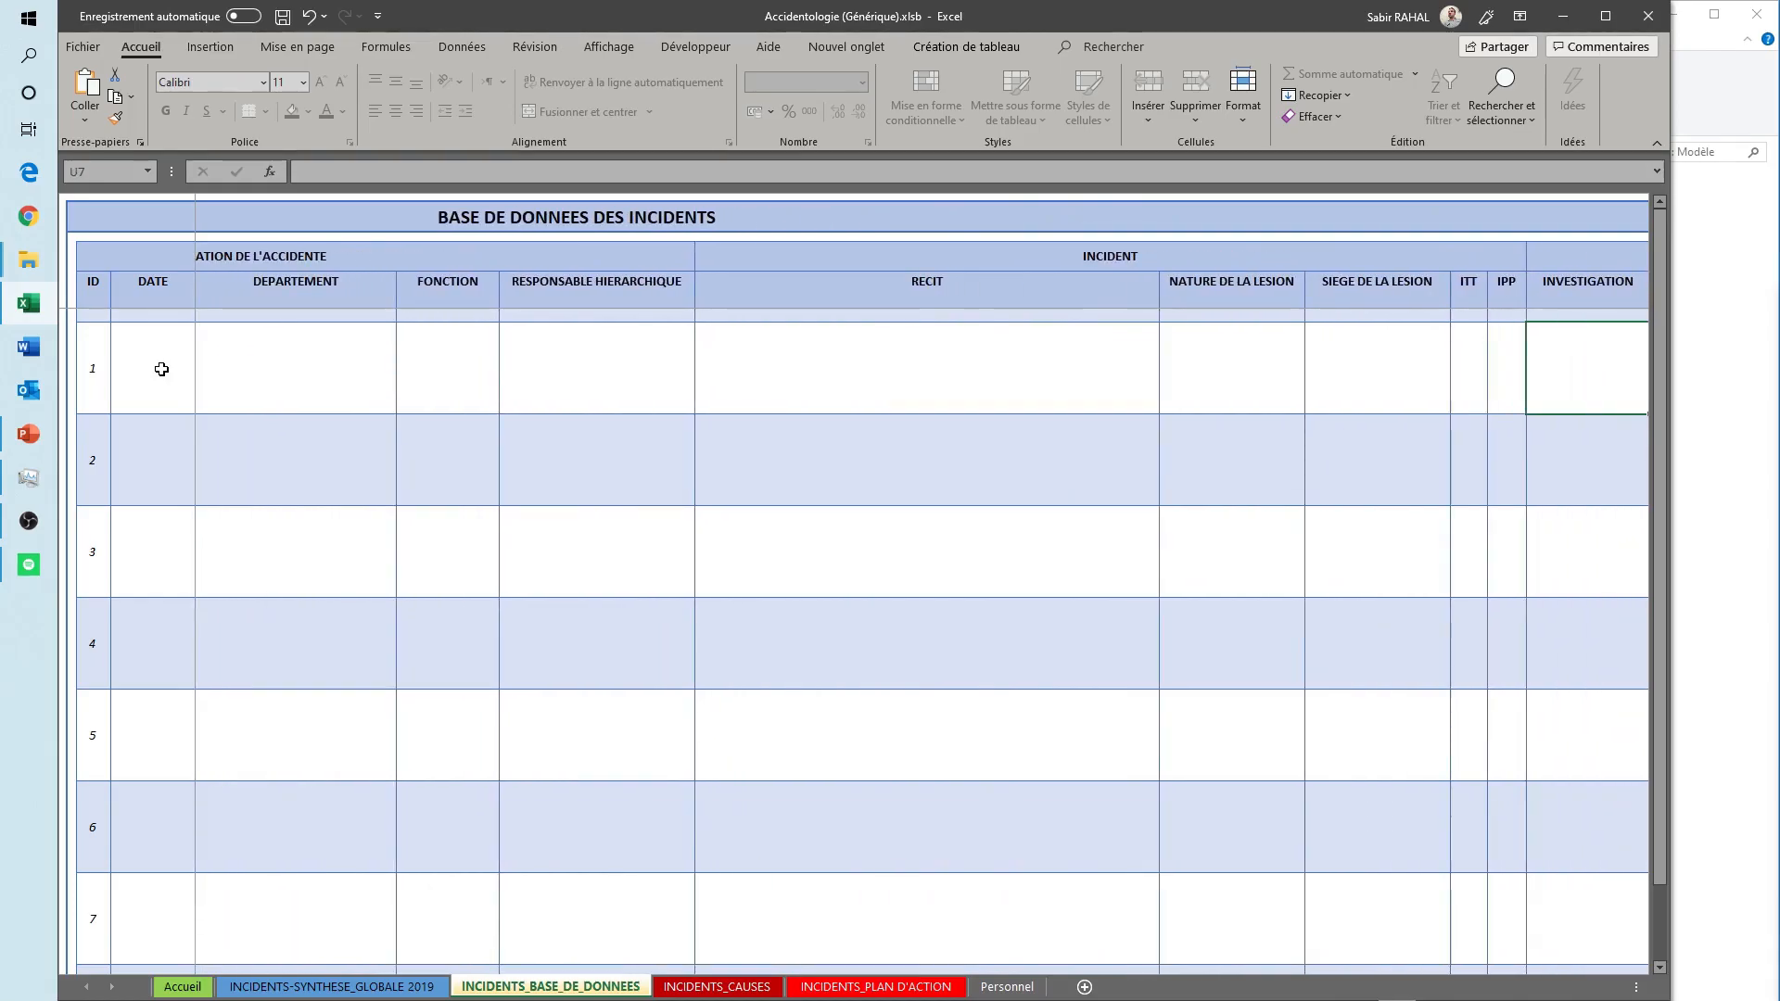
key(Right)
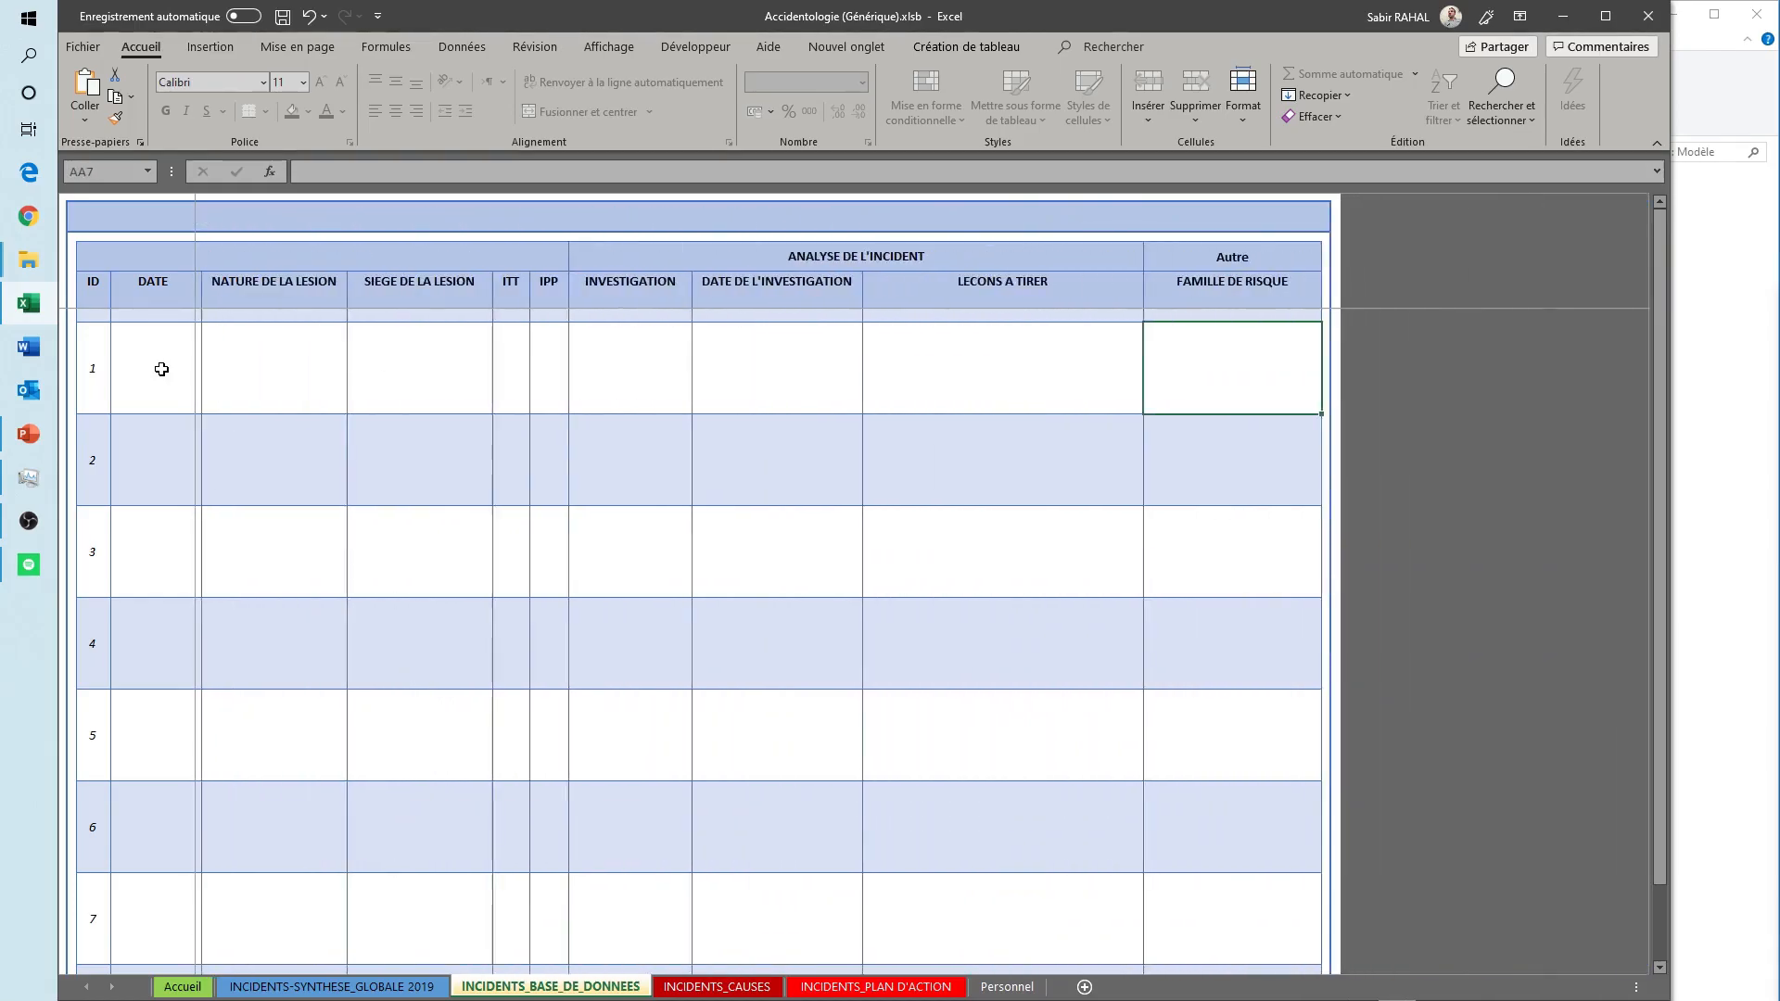
key(Home)
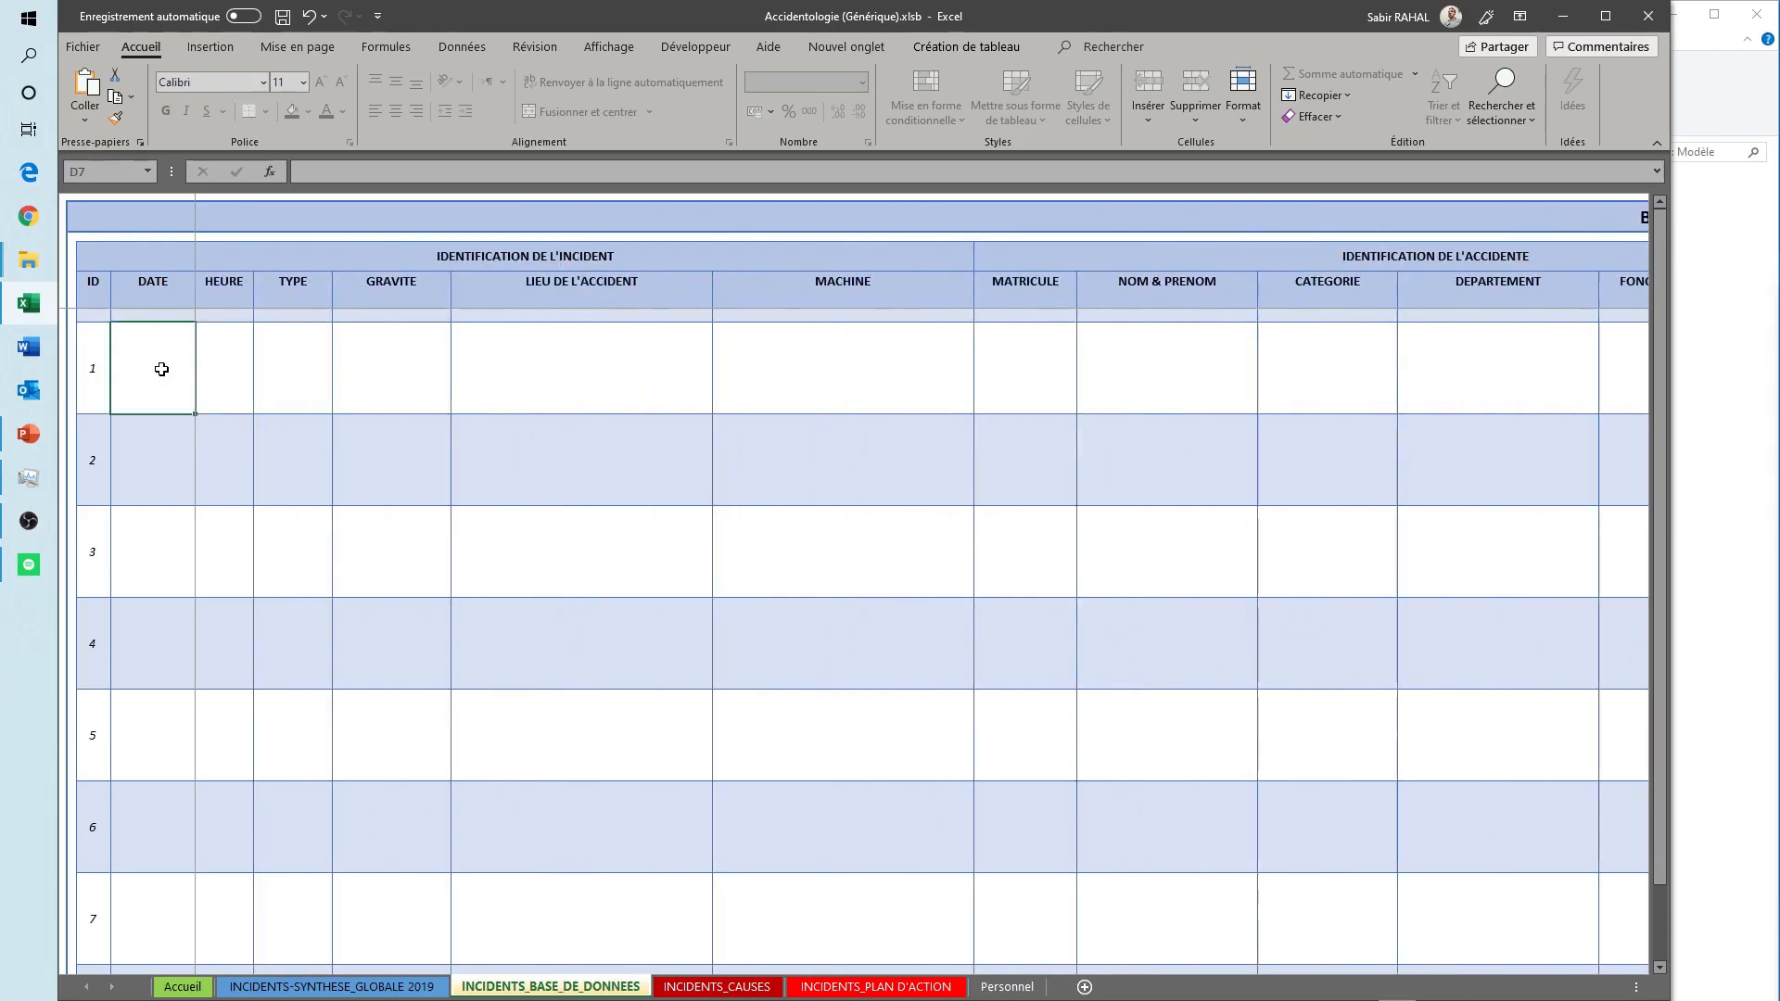
- View the INCIDENTS_CAUSES, INCIDENTS_PLAN D'ACTION and Personnel sheets, and return to the Accueil sheet
click(717, 986)
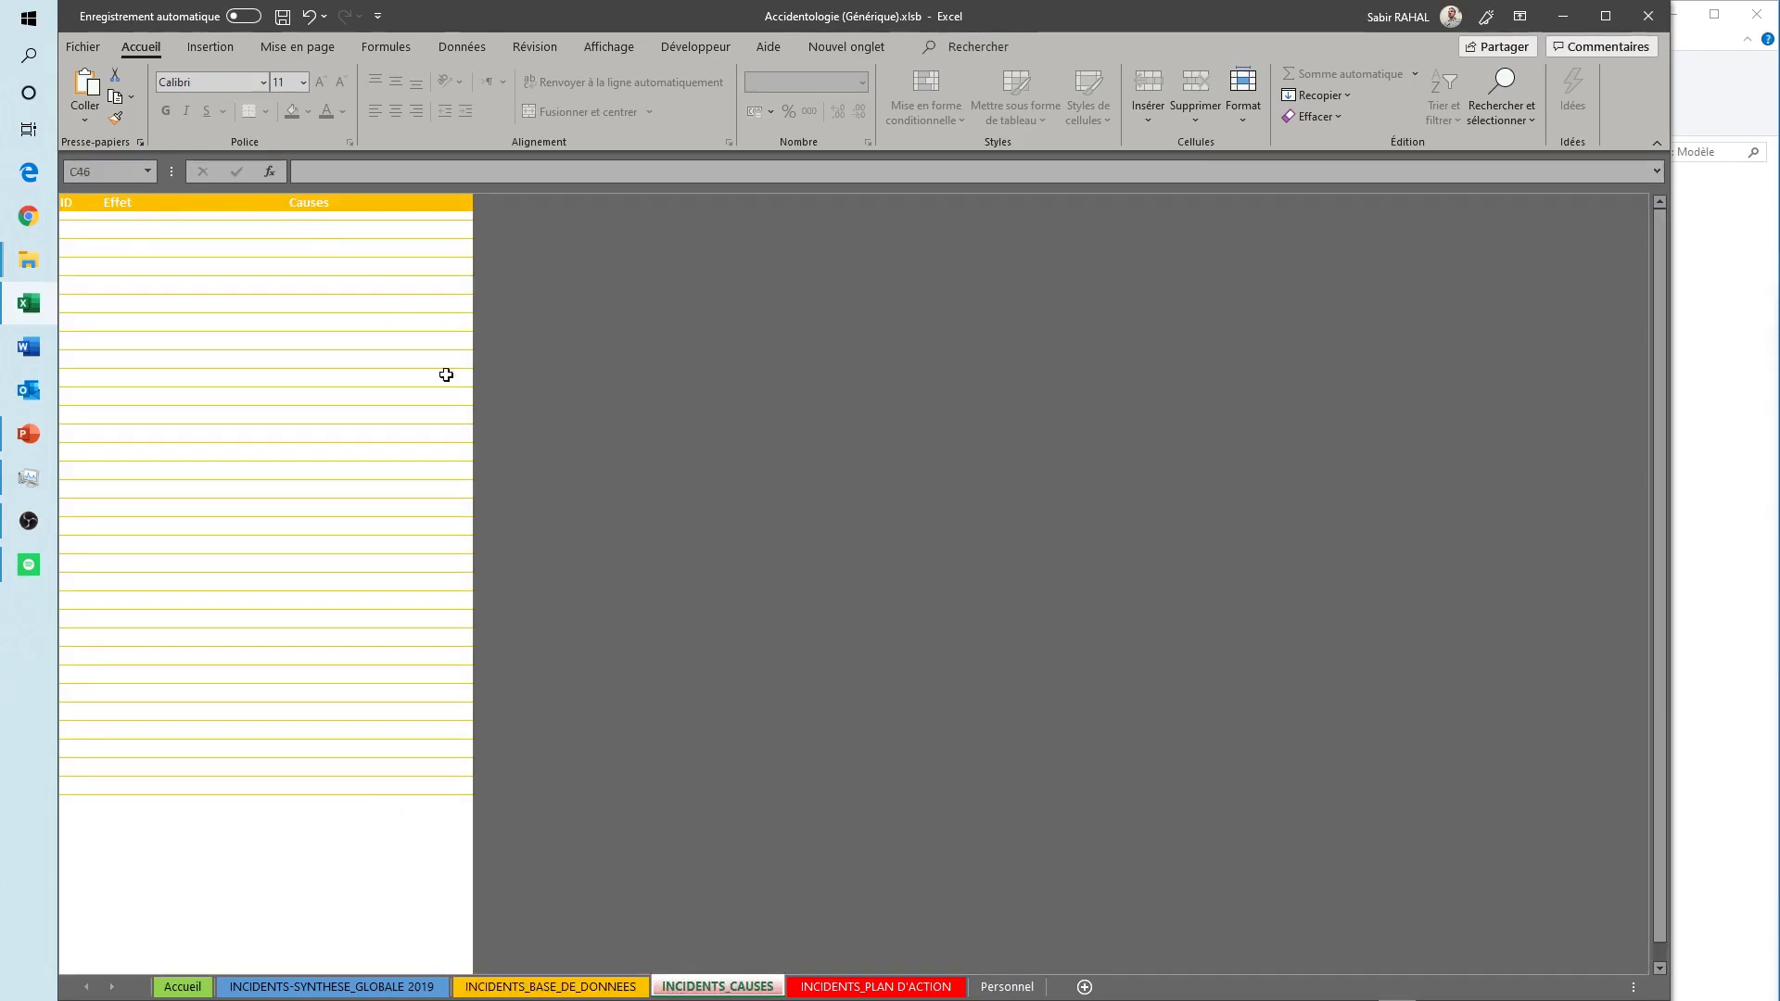
click(851, 987)
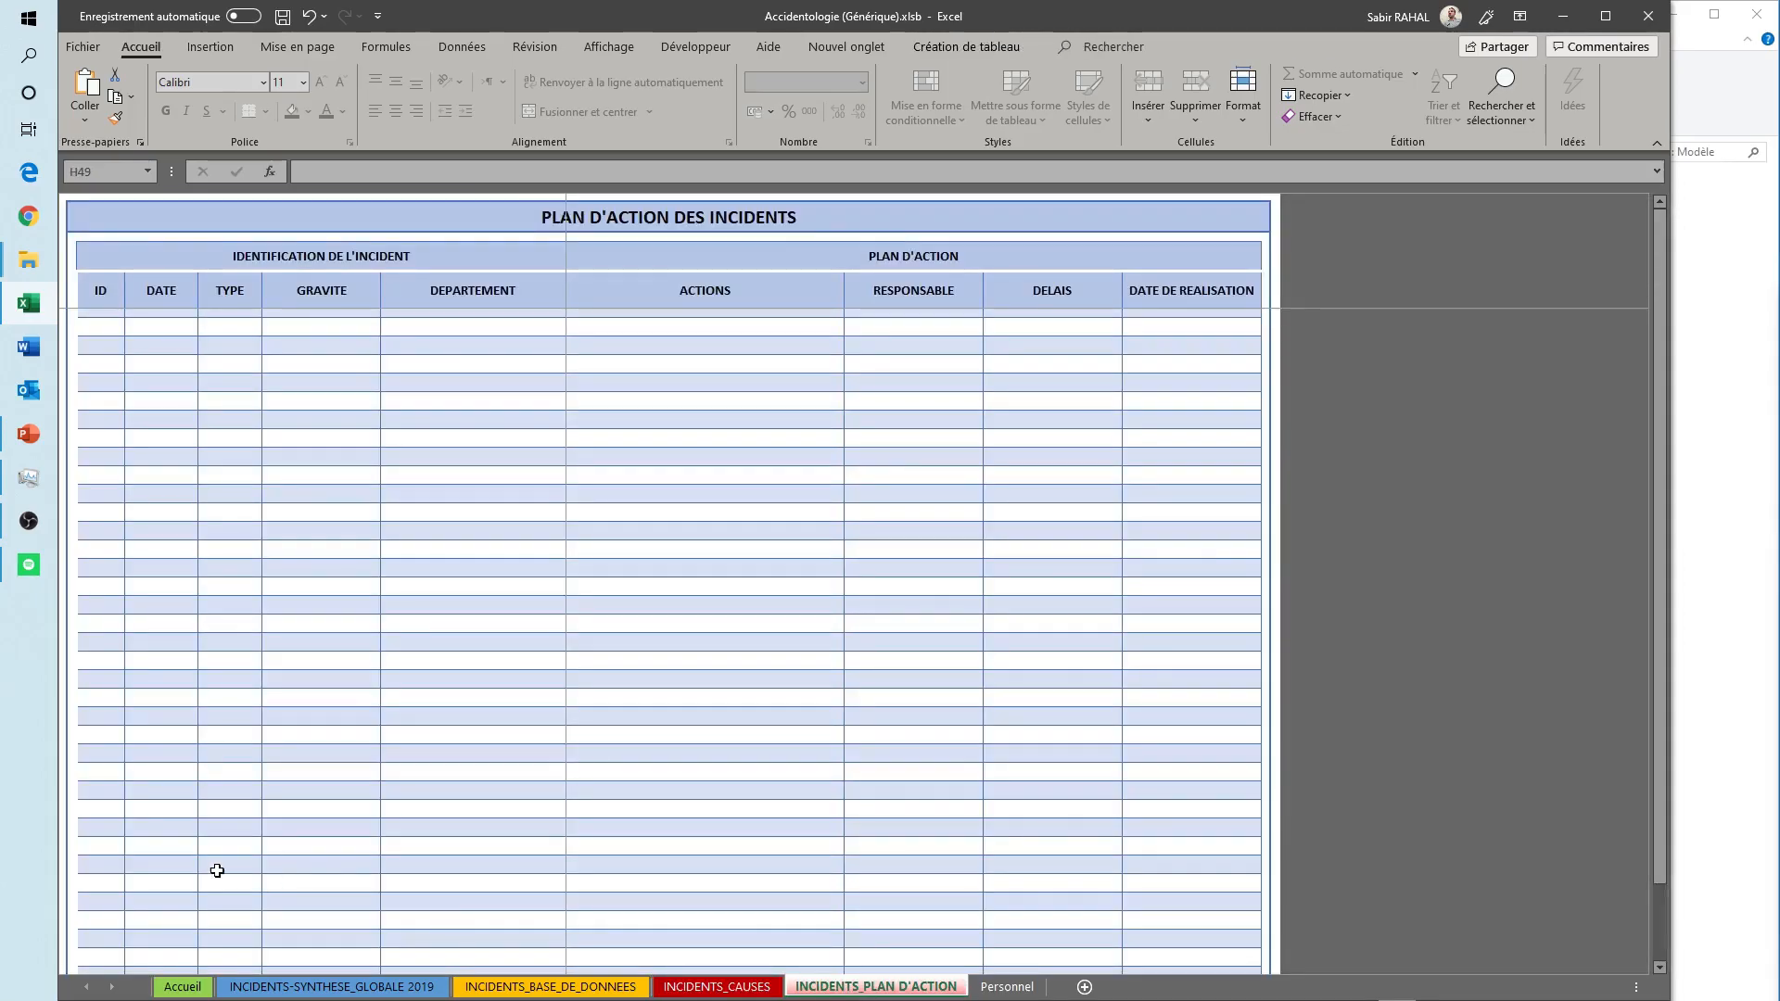
click(103, 329)
click(1007, 986)
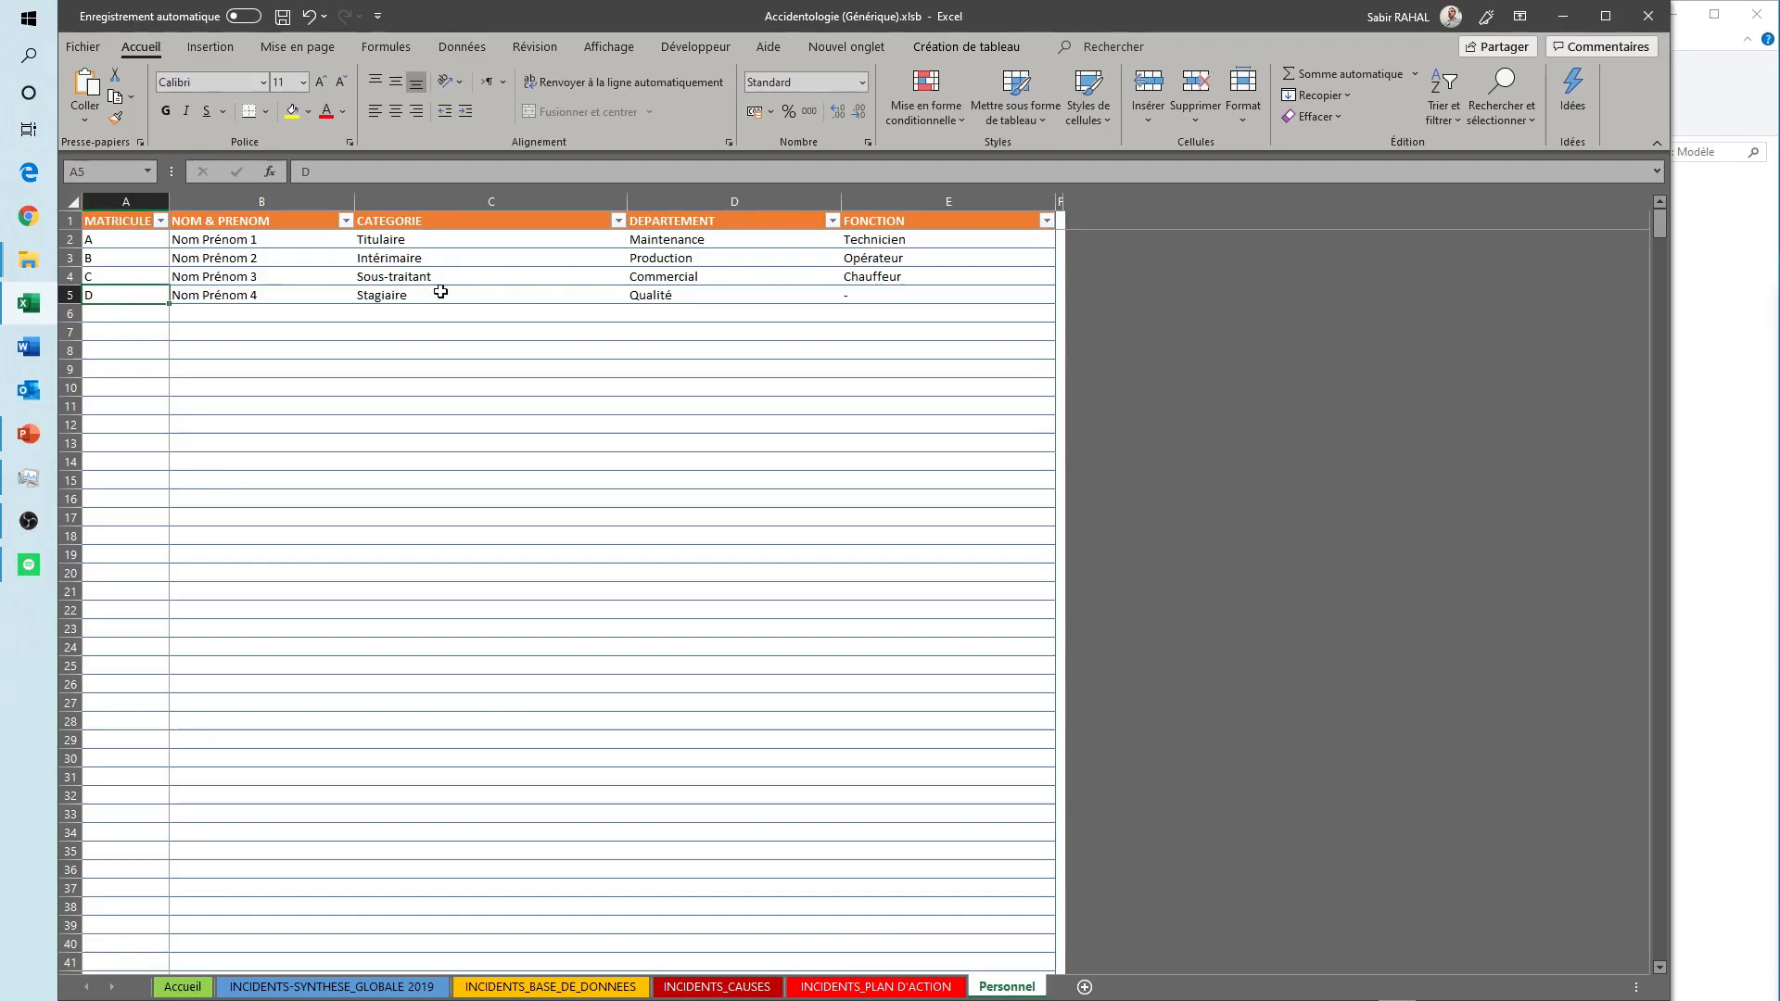
click(162, 991)
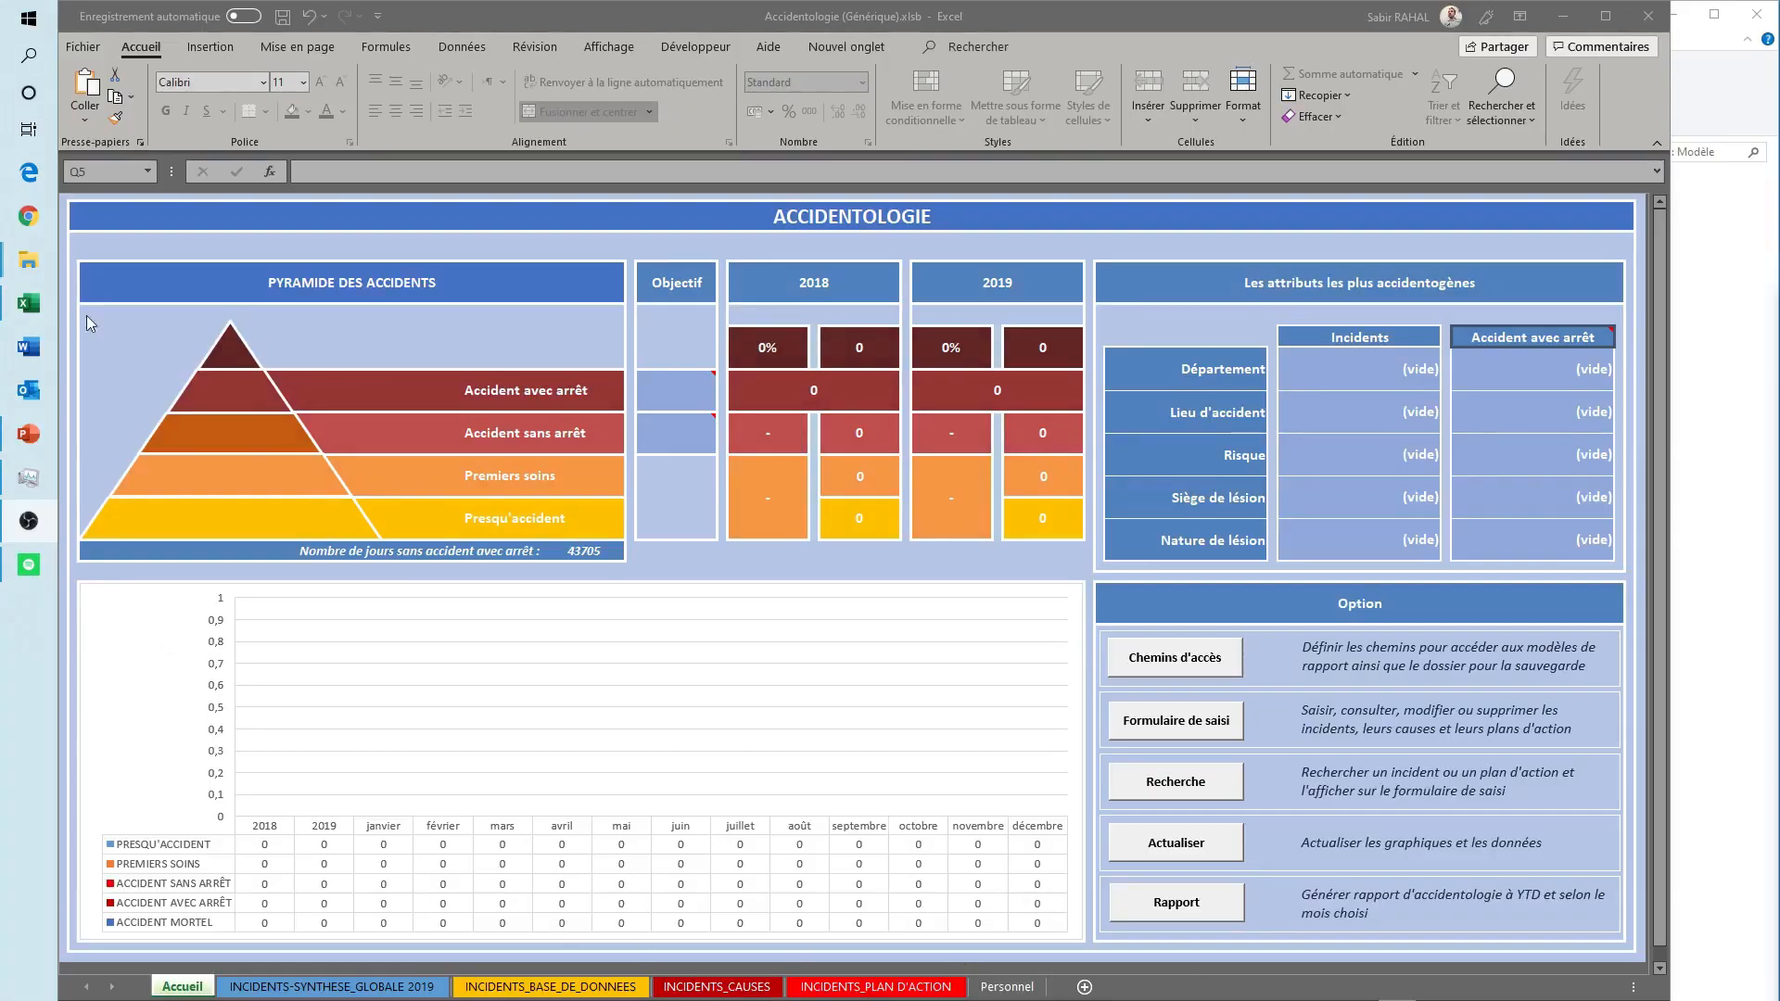
- Enable all macros in Excel's trust center macro settings and apply the options
click(74, 49)
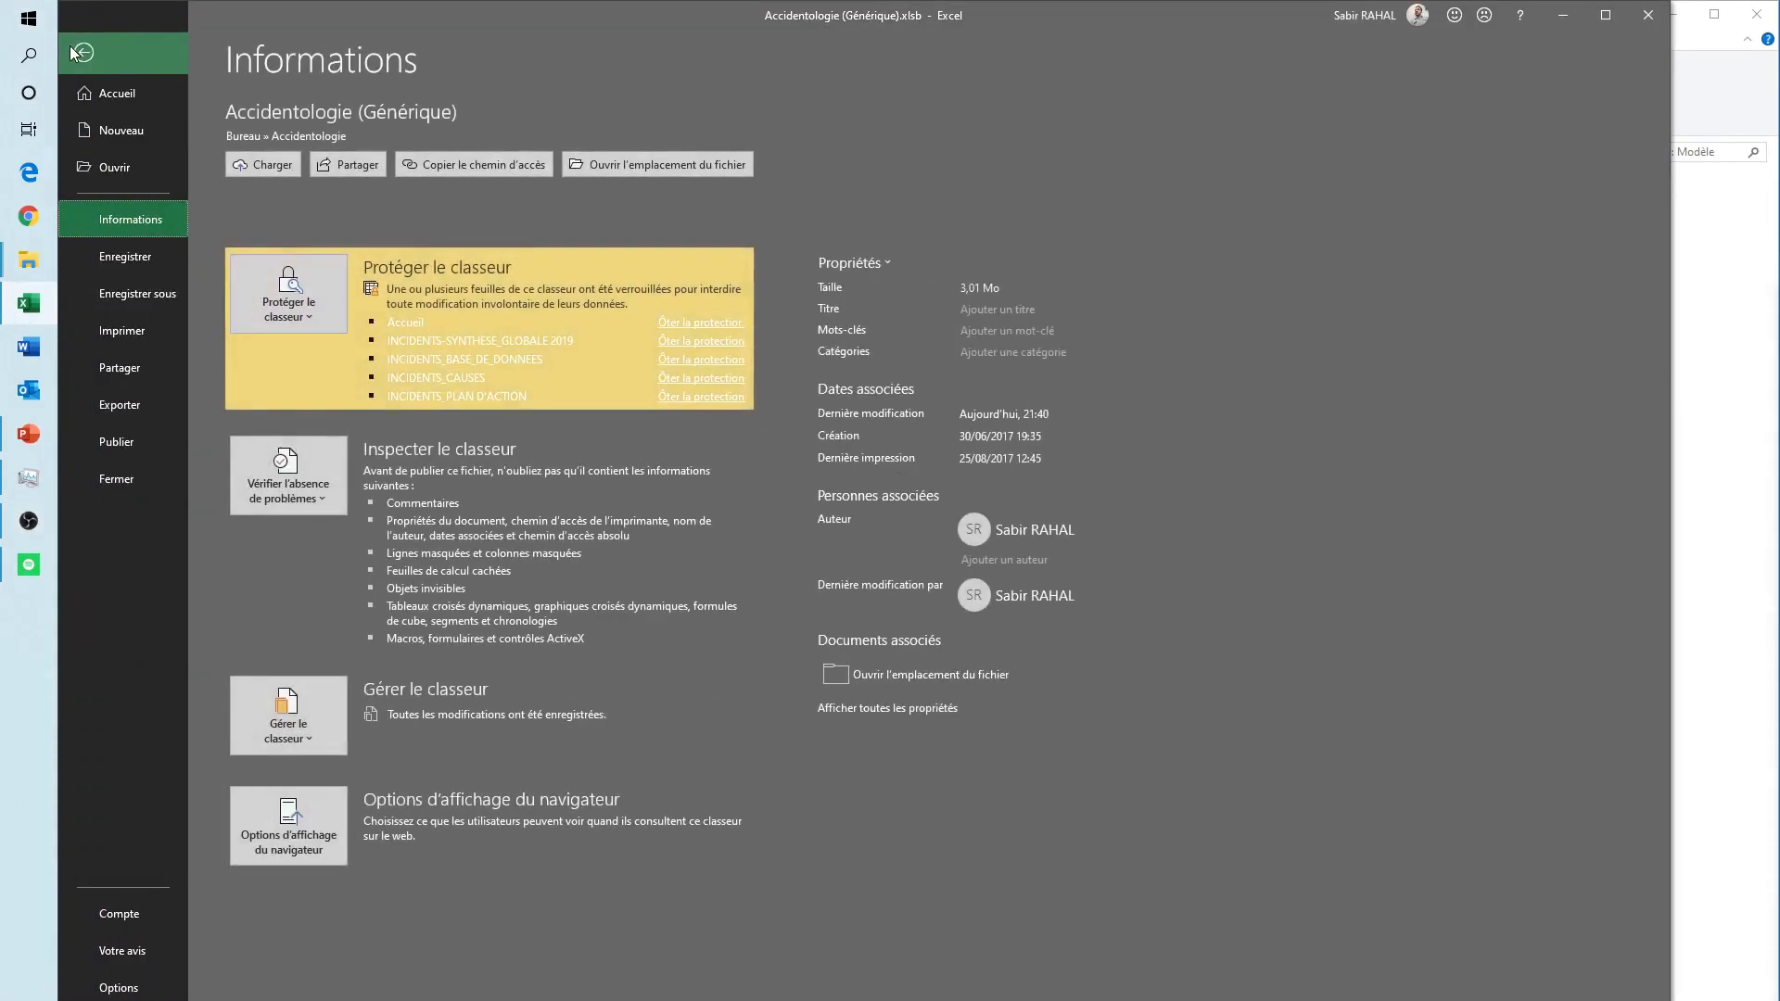
click(118, 988)
drag(805, 209, 625, 186)
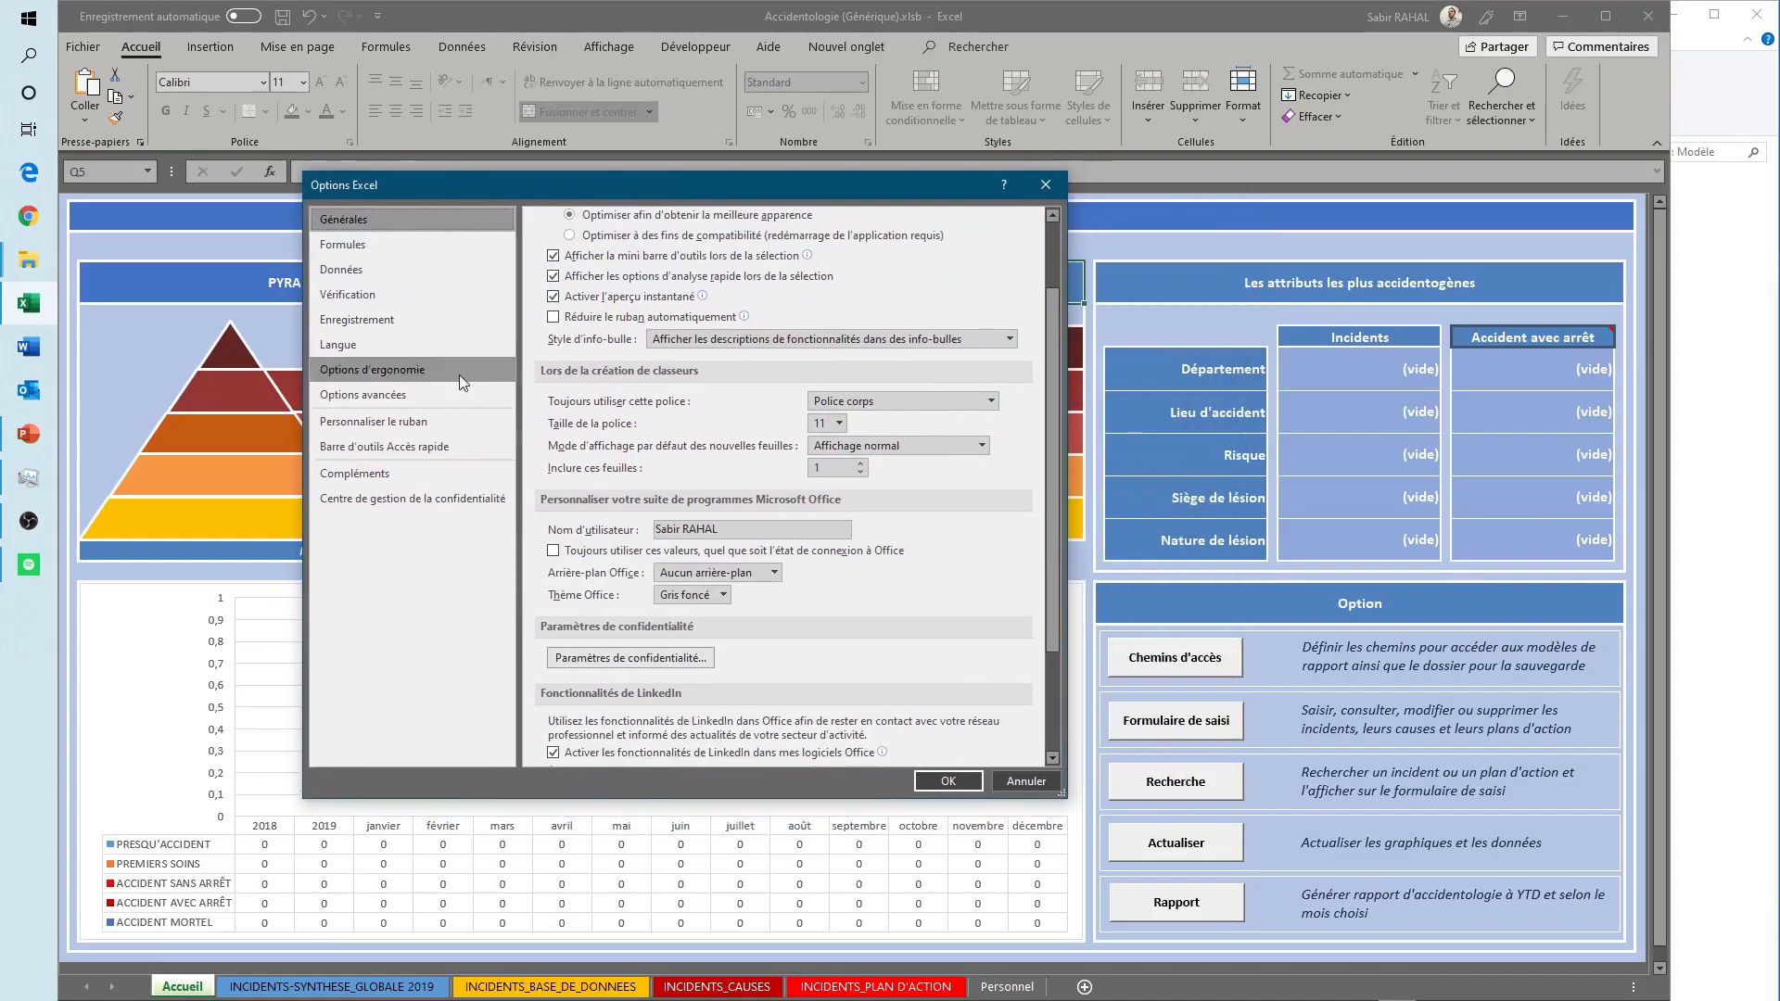
click(401, 500)
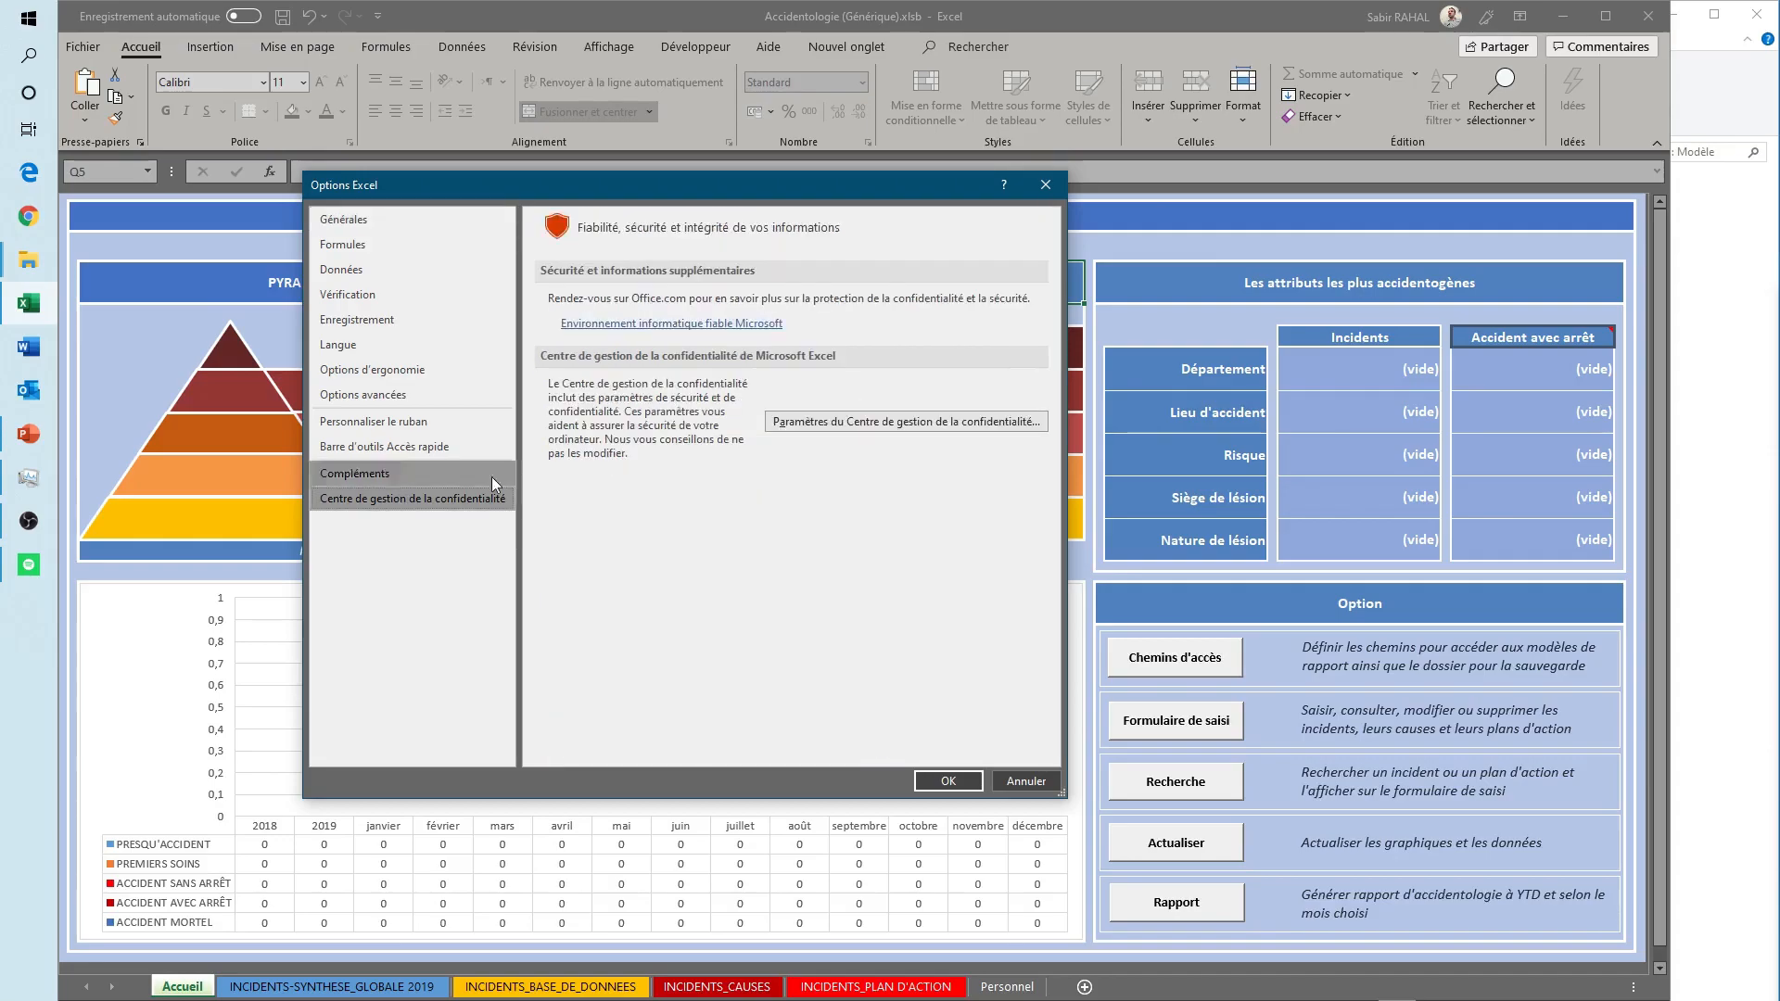
click(827, 423)
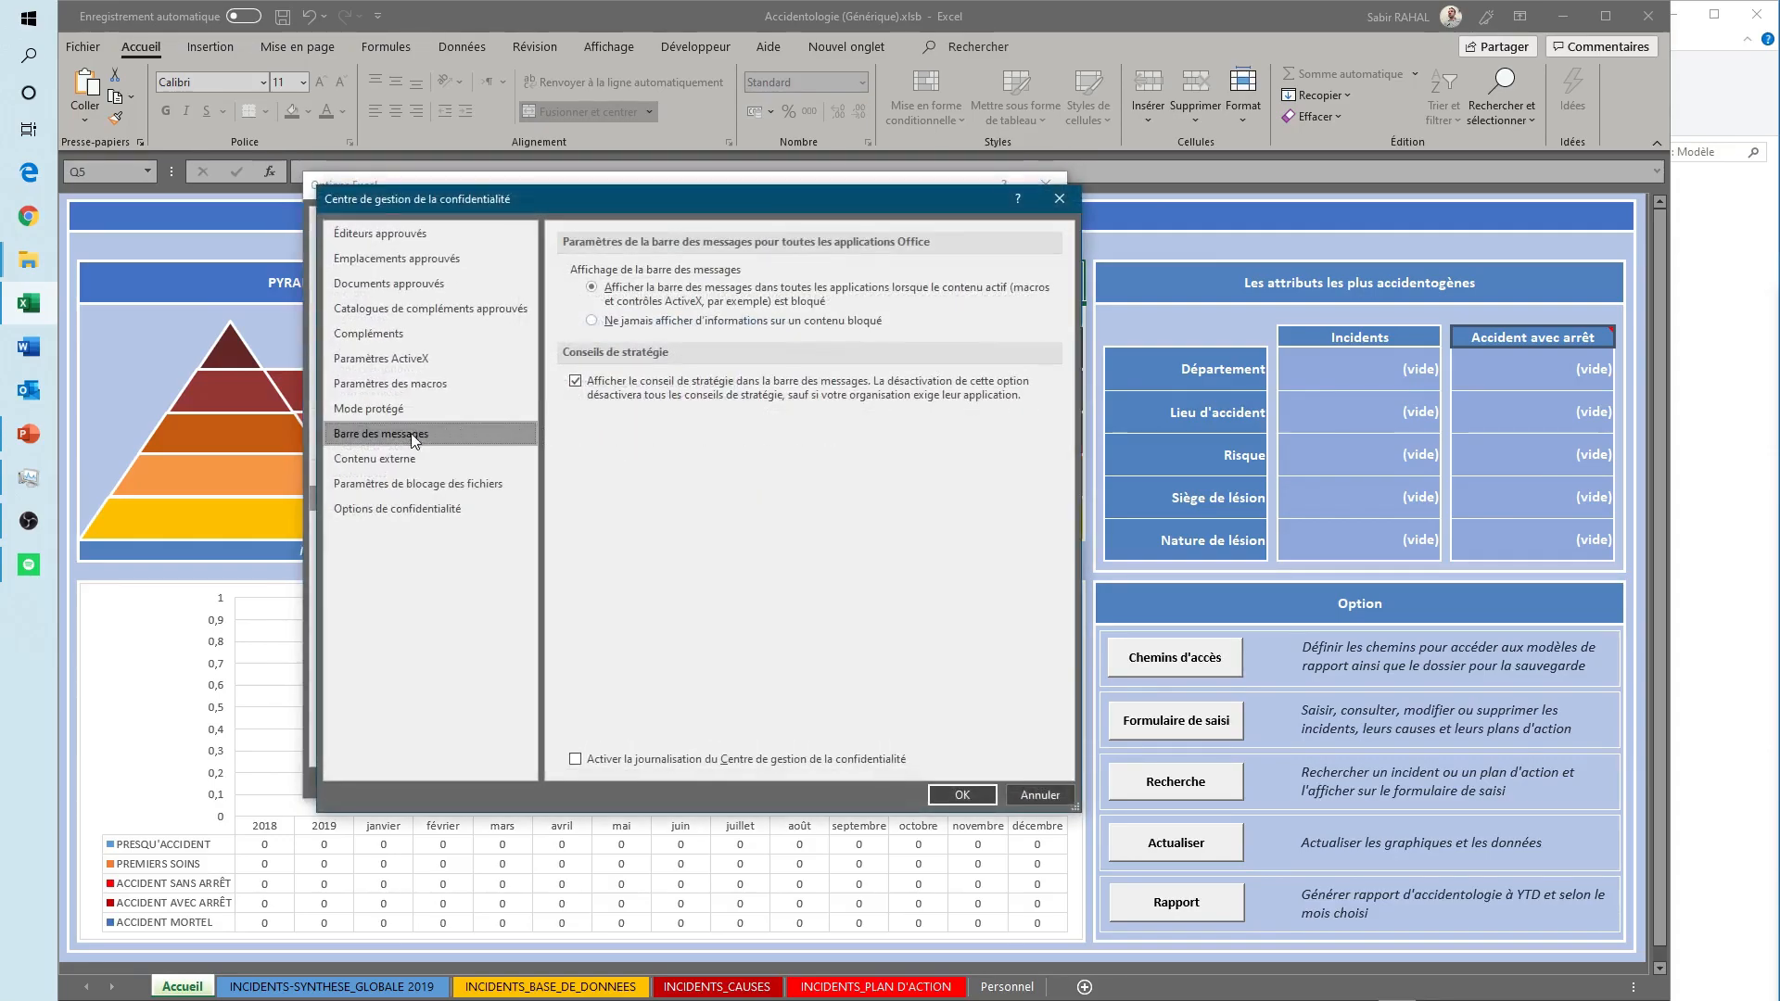
click(388, 381)
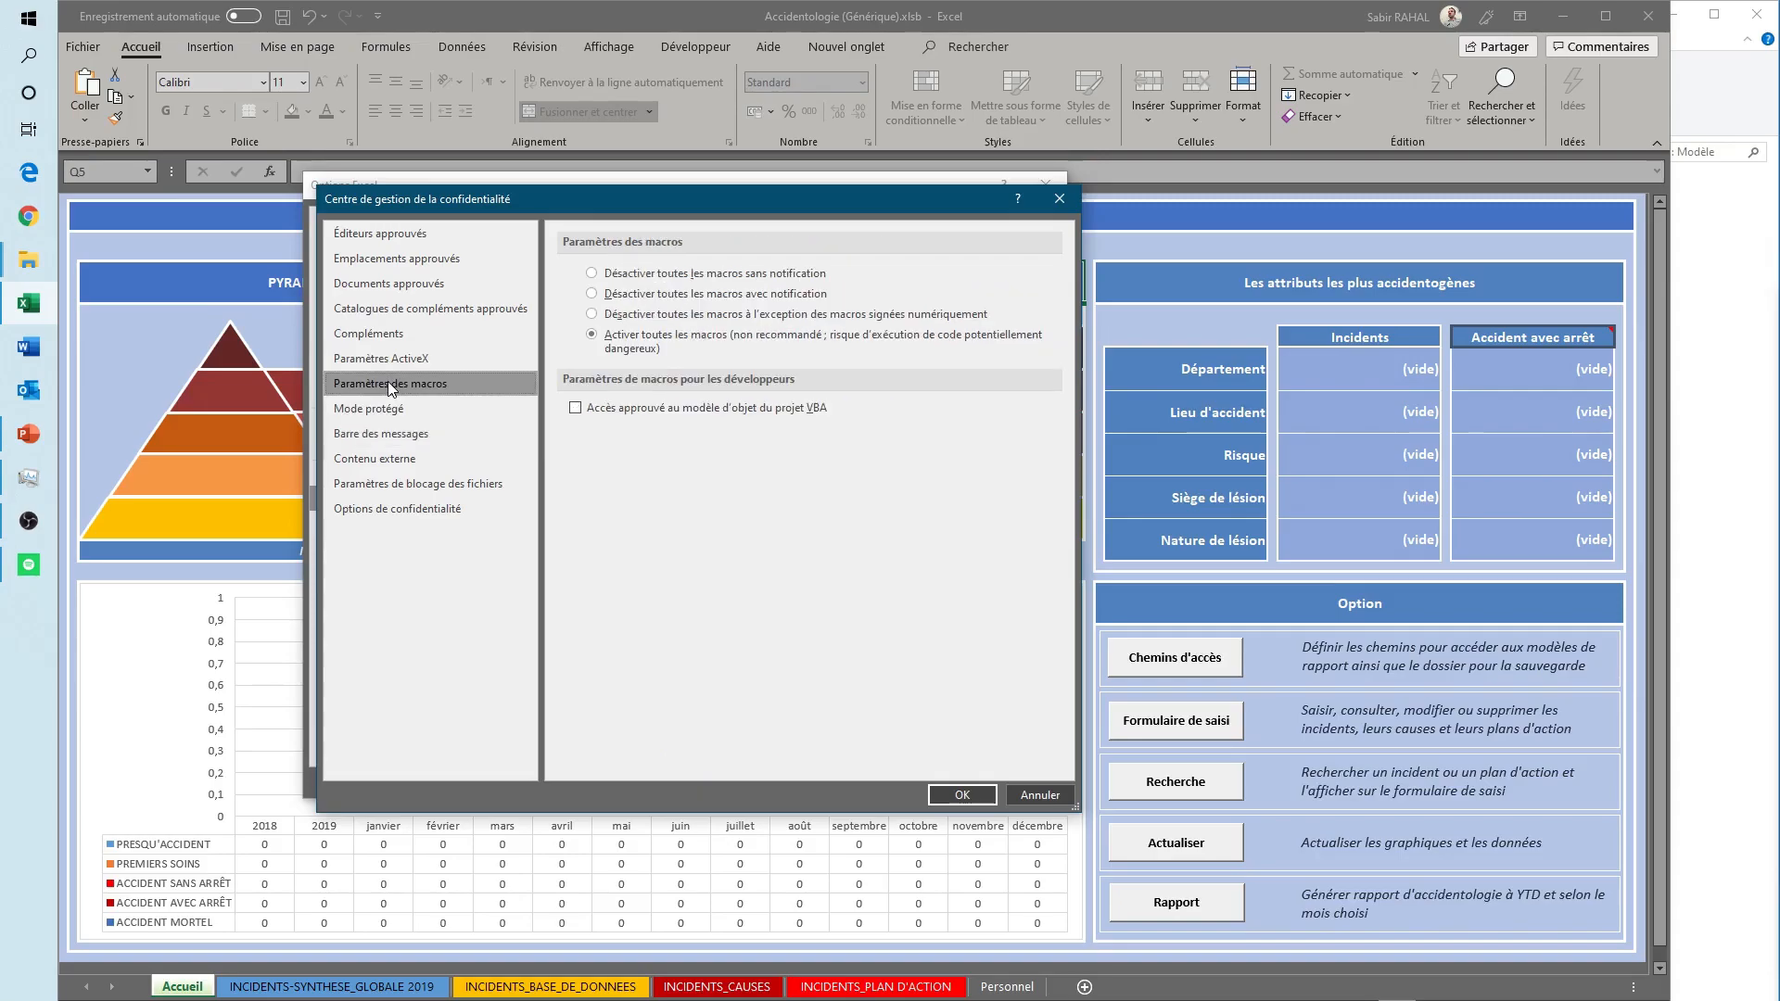
click(650, 344)
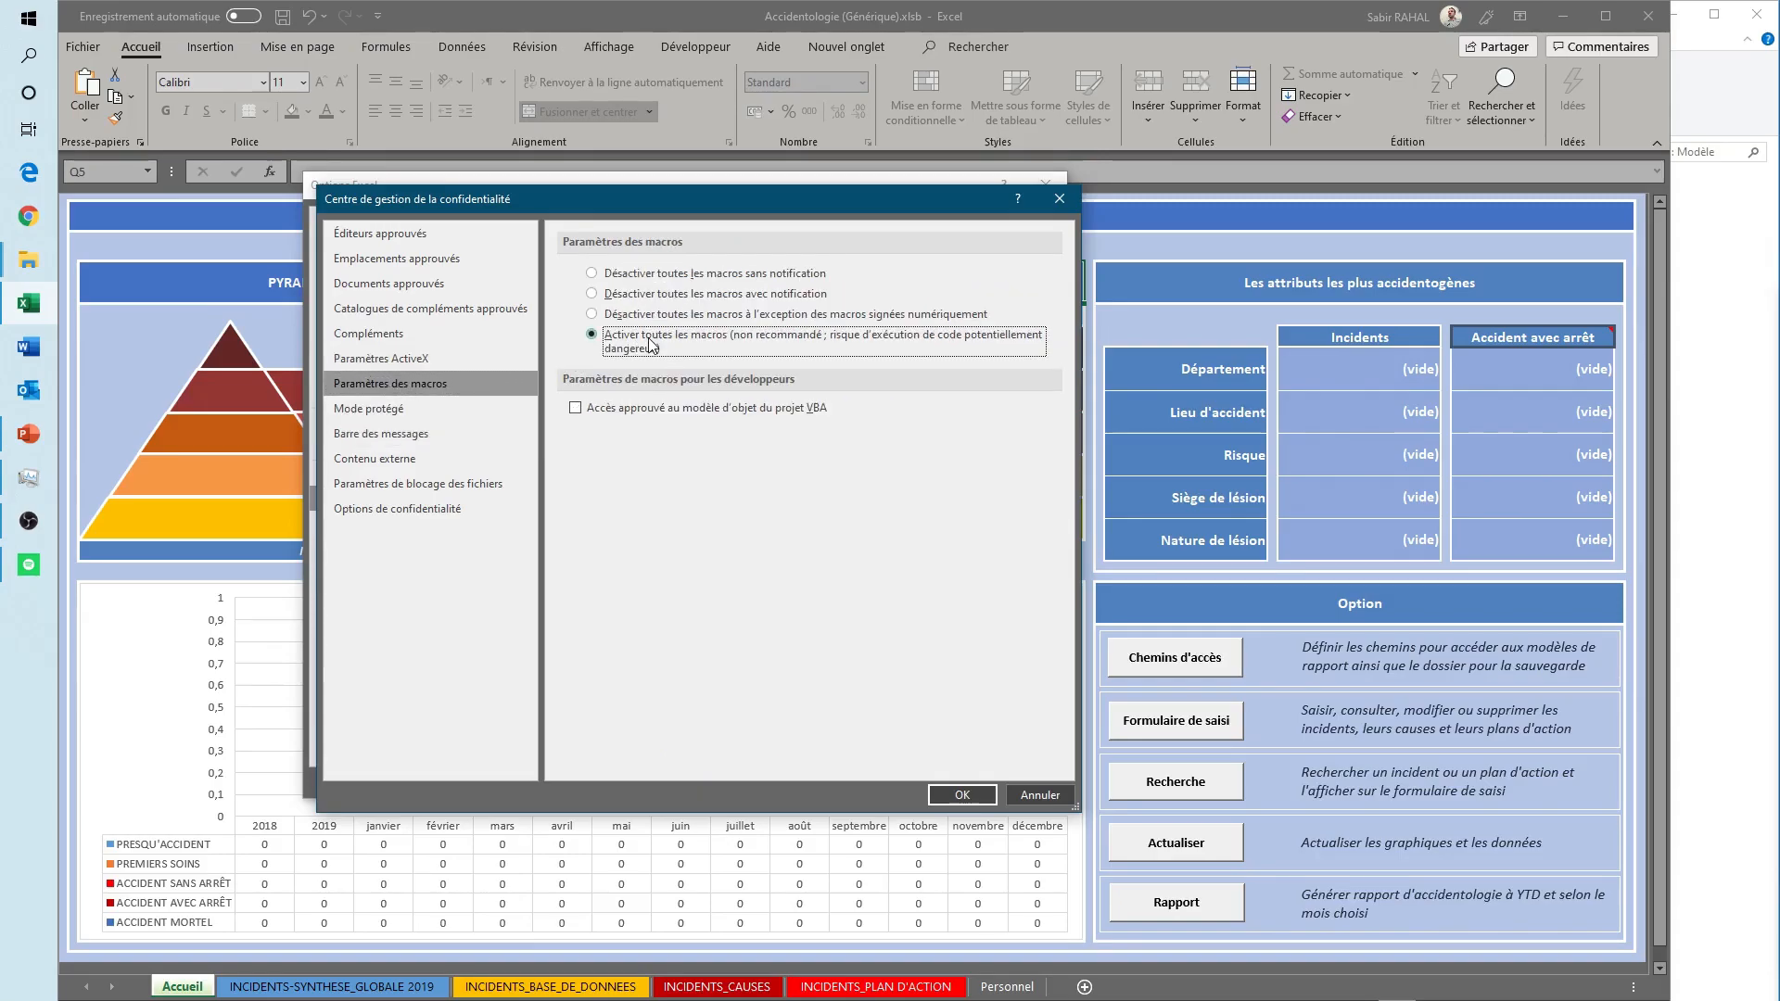
click(962, 789)
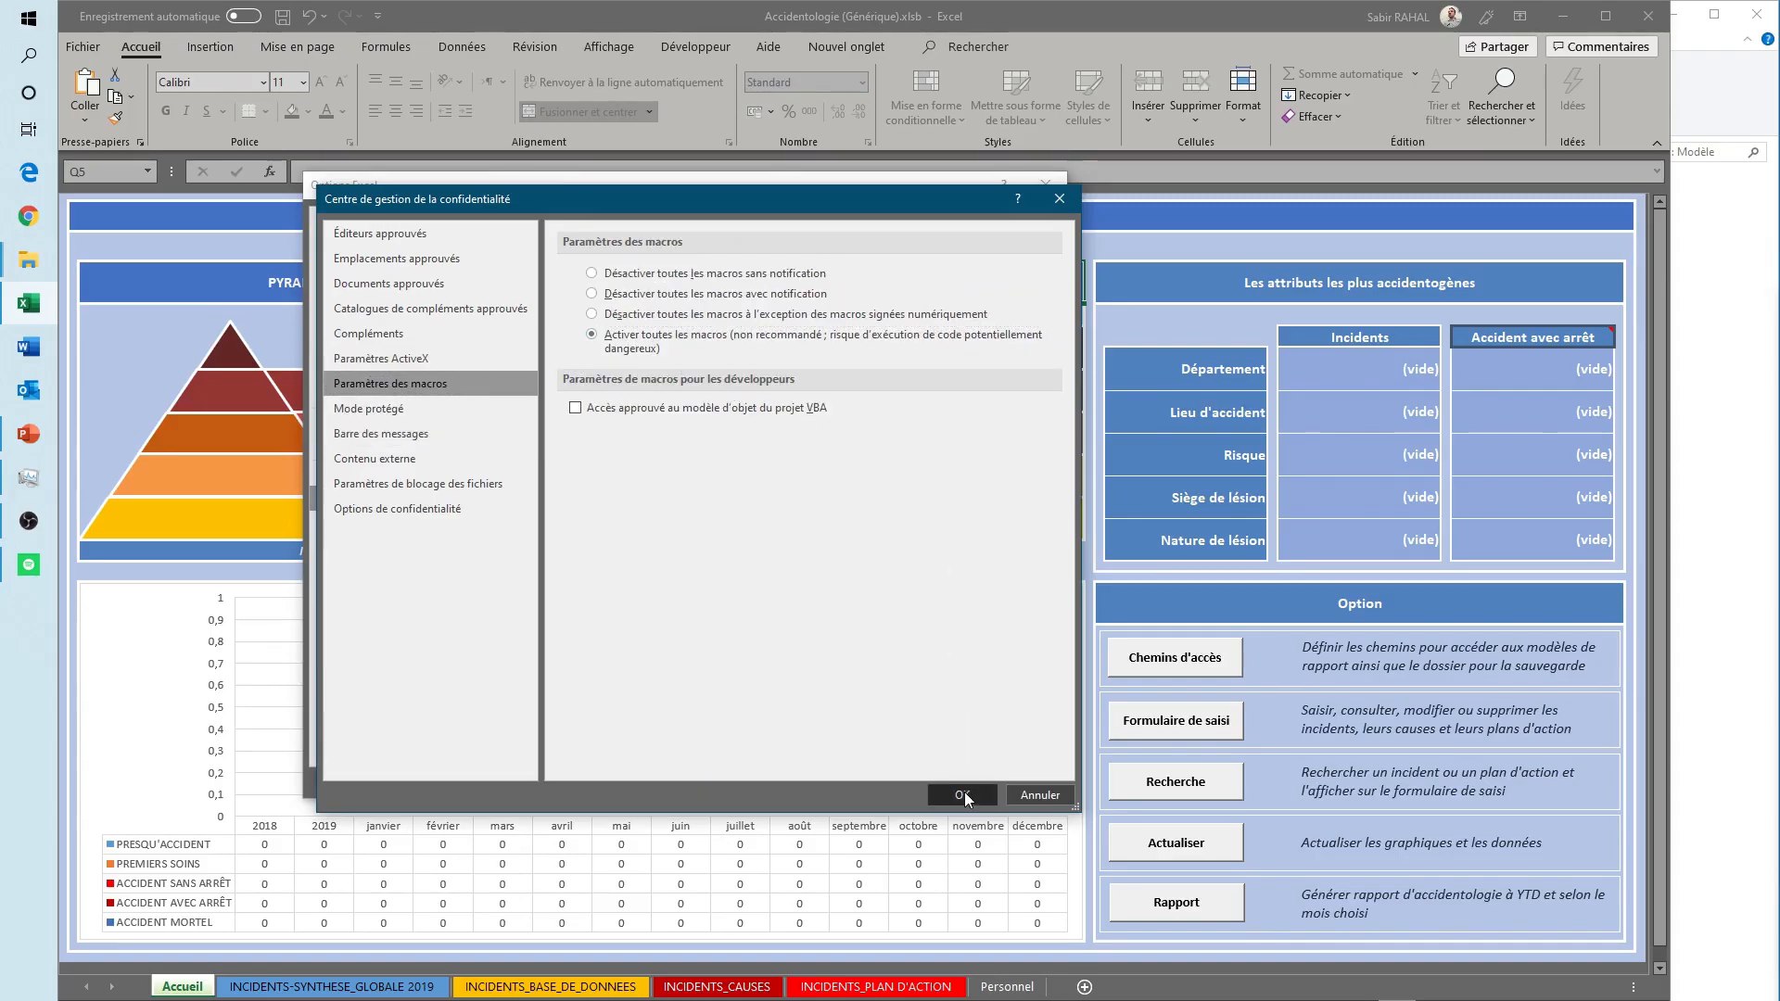
click(949, 781)
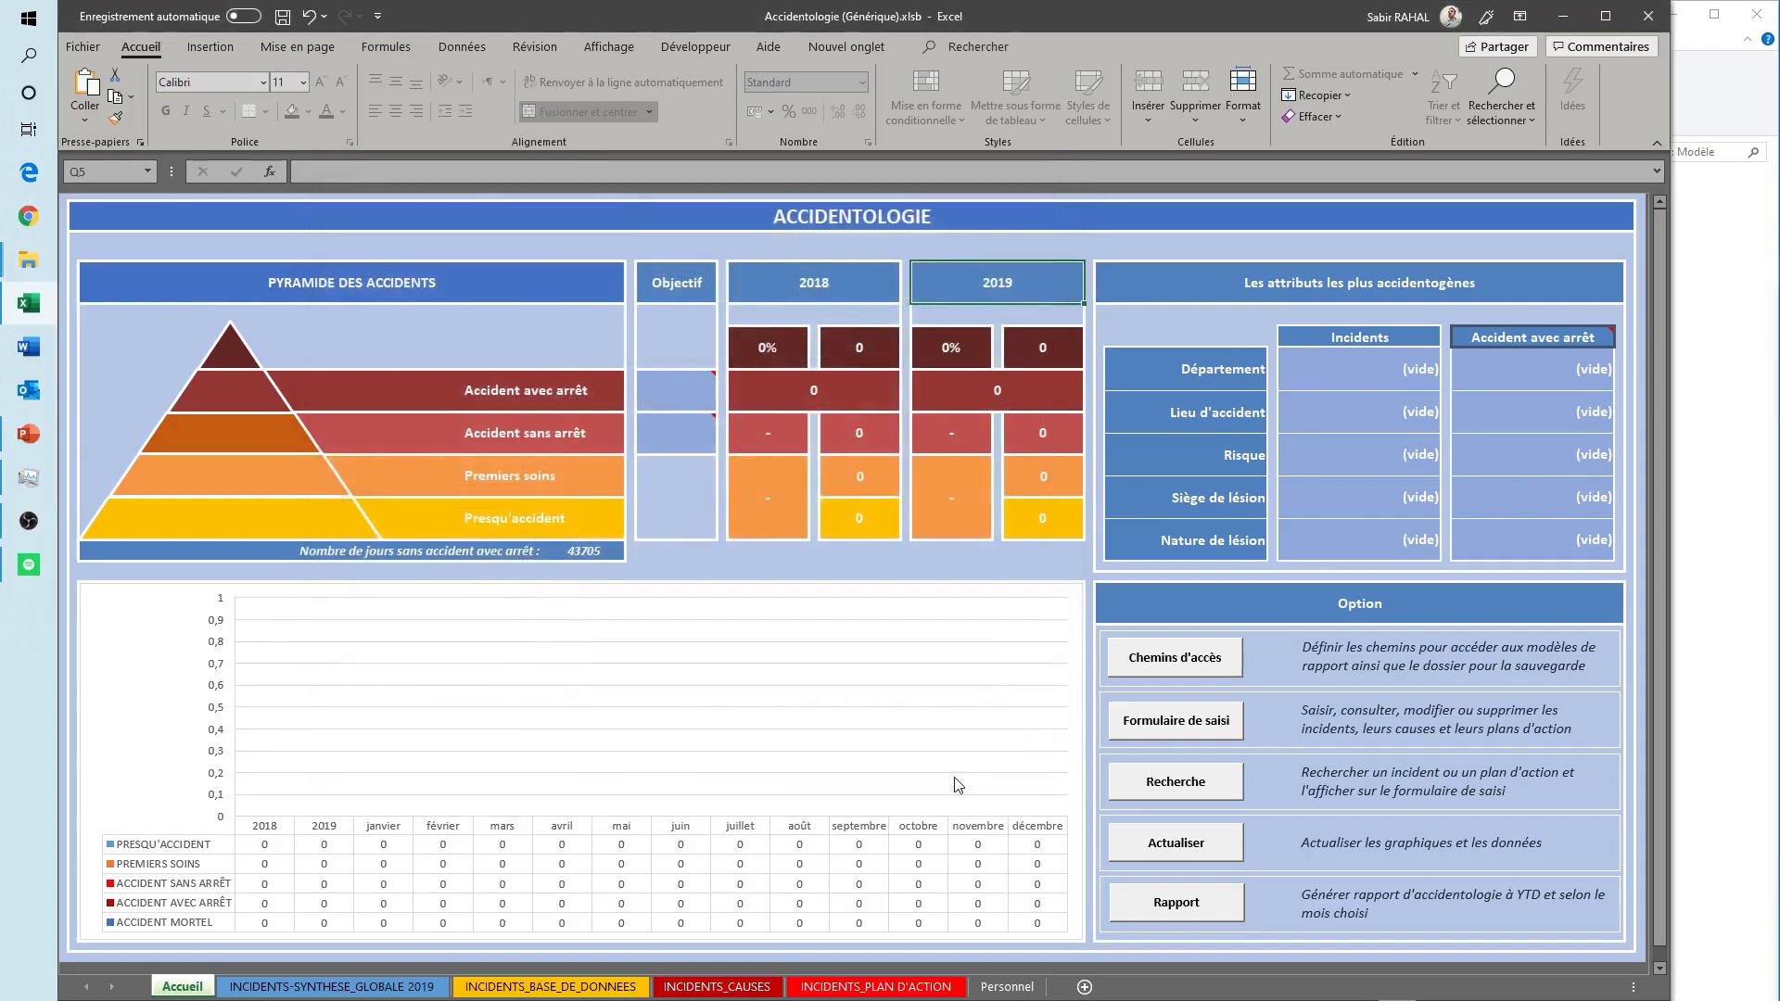
- Switch to the Modèle folder in File Explorer, go through its three template files, and open Rapport incident.docm in Word
click(1562, 19)
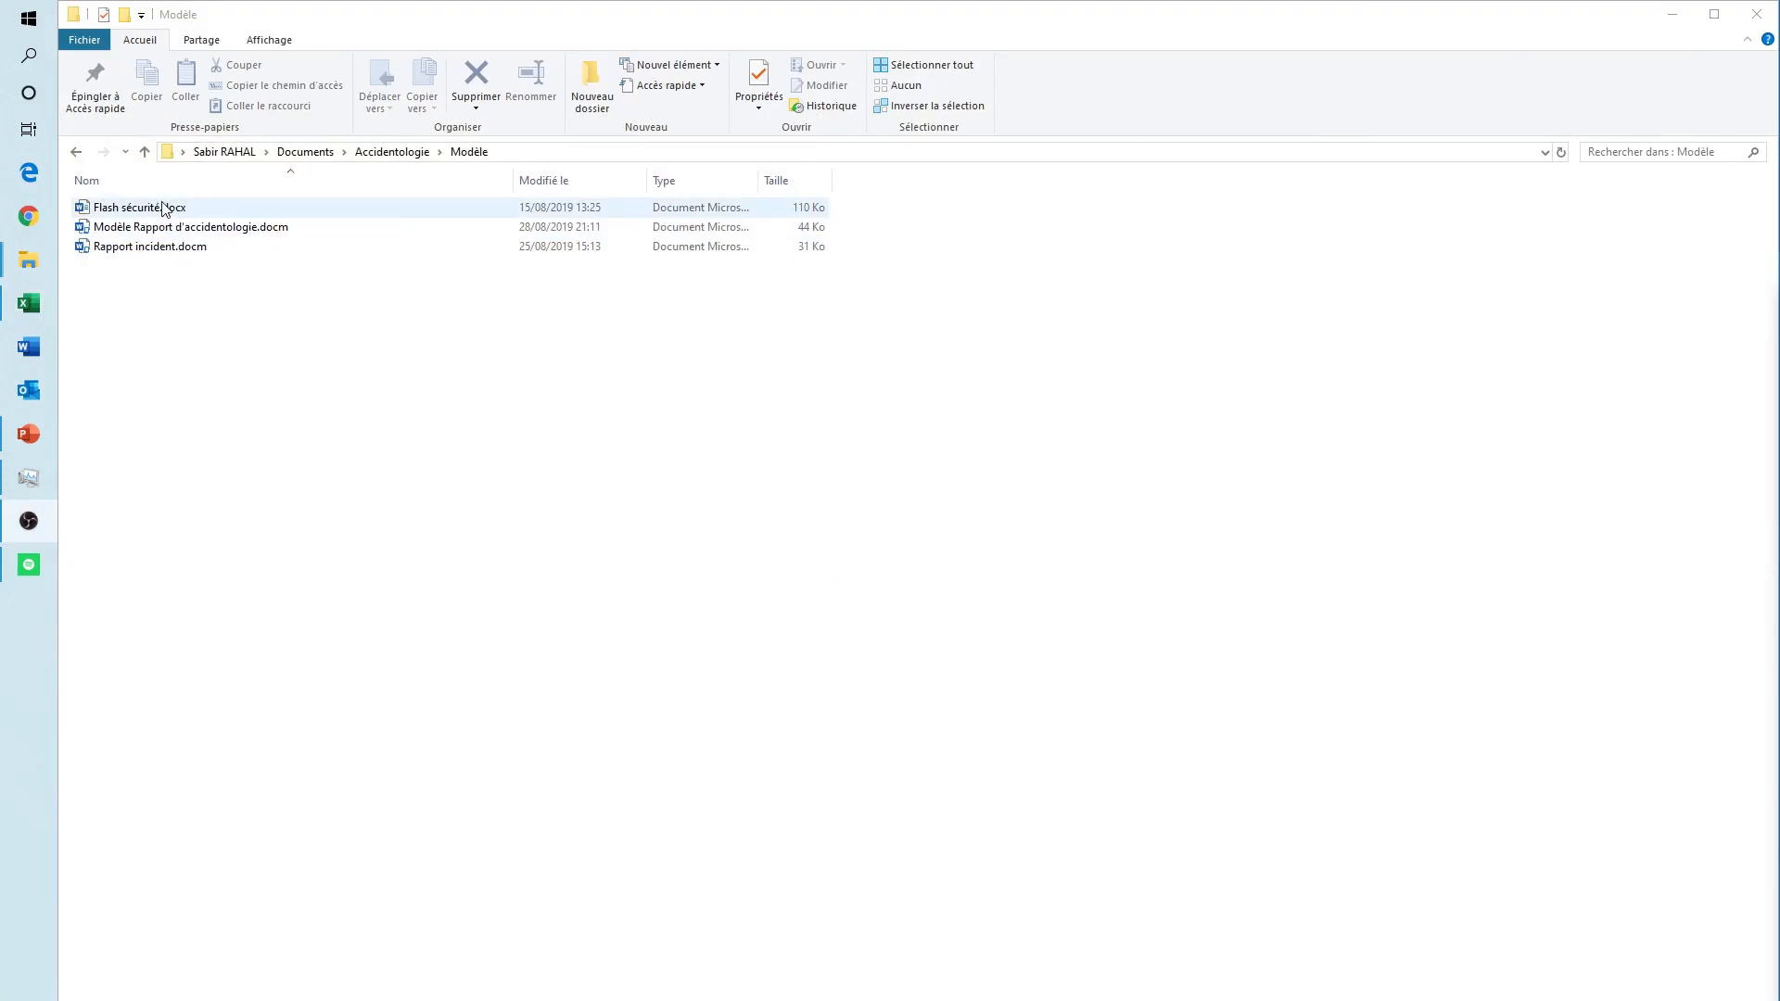
click(158, 206)
click(155, 230)
click(156, 250)
click(154, 230)
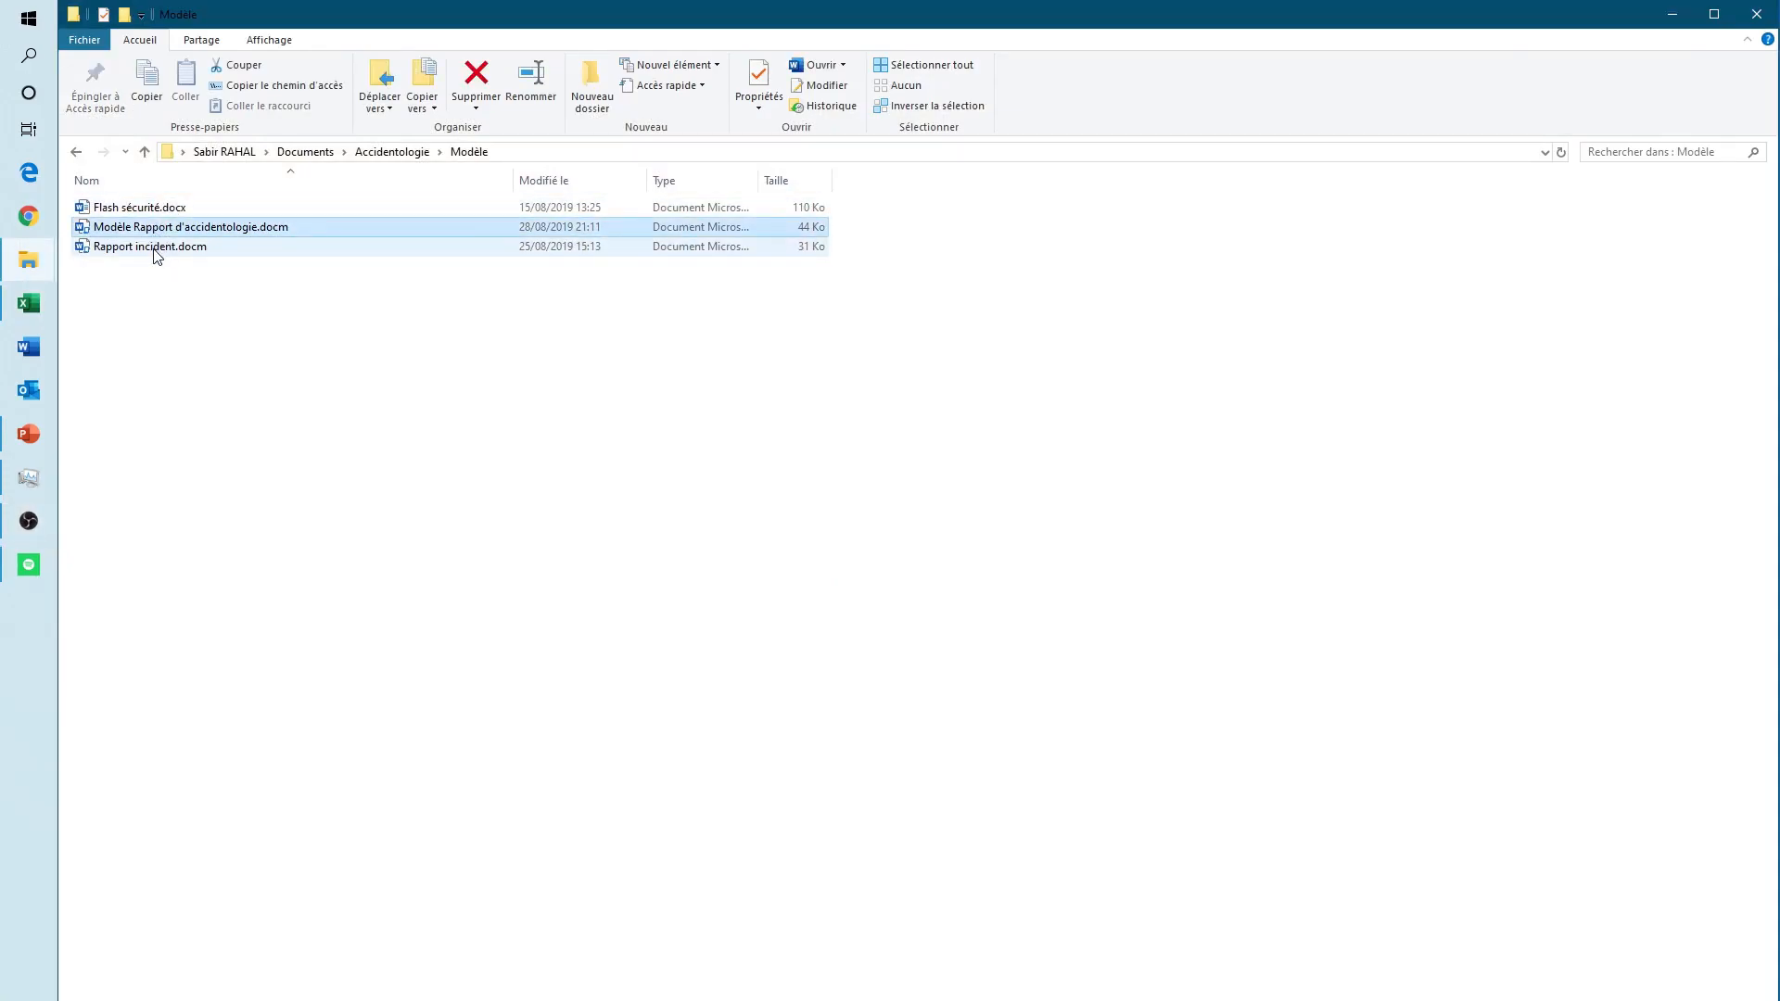
double_click(155, 250)
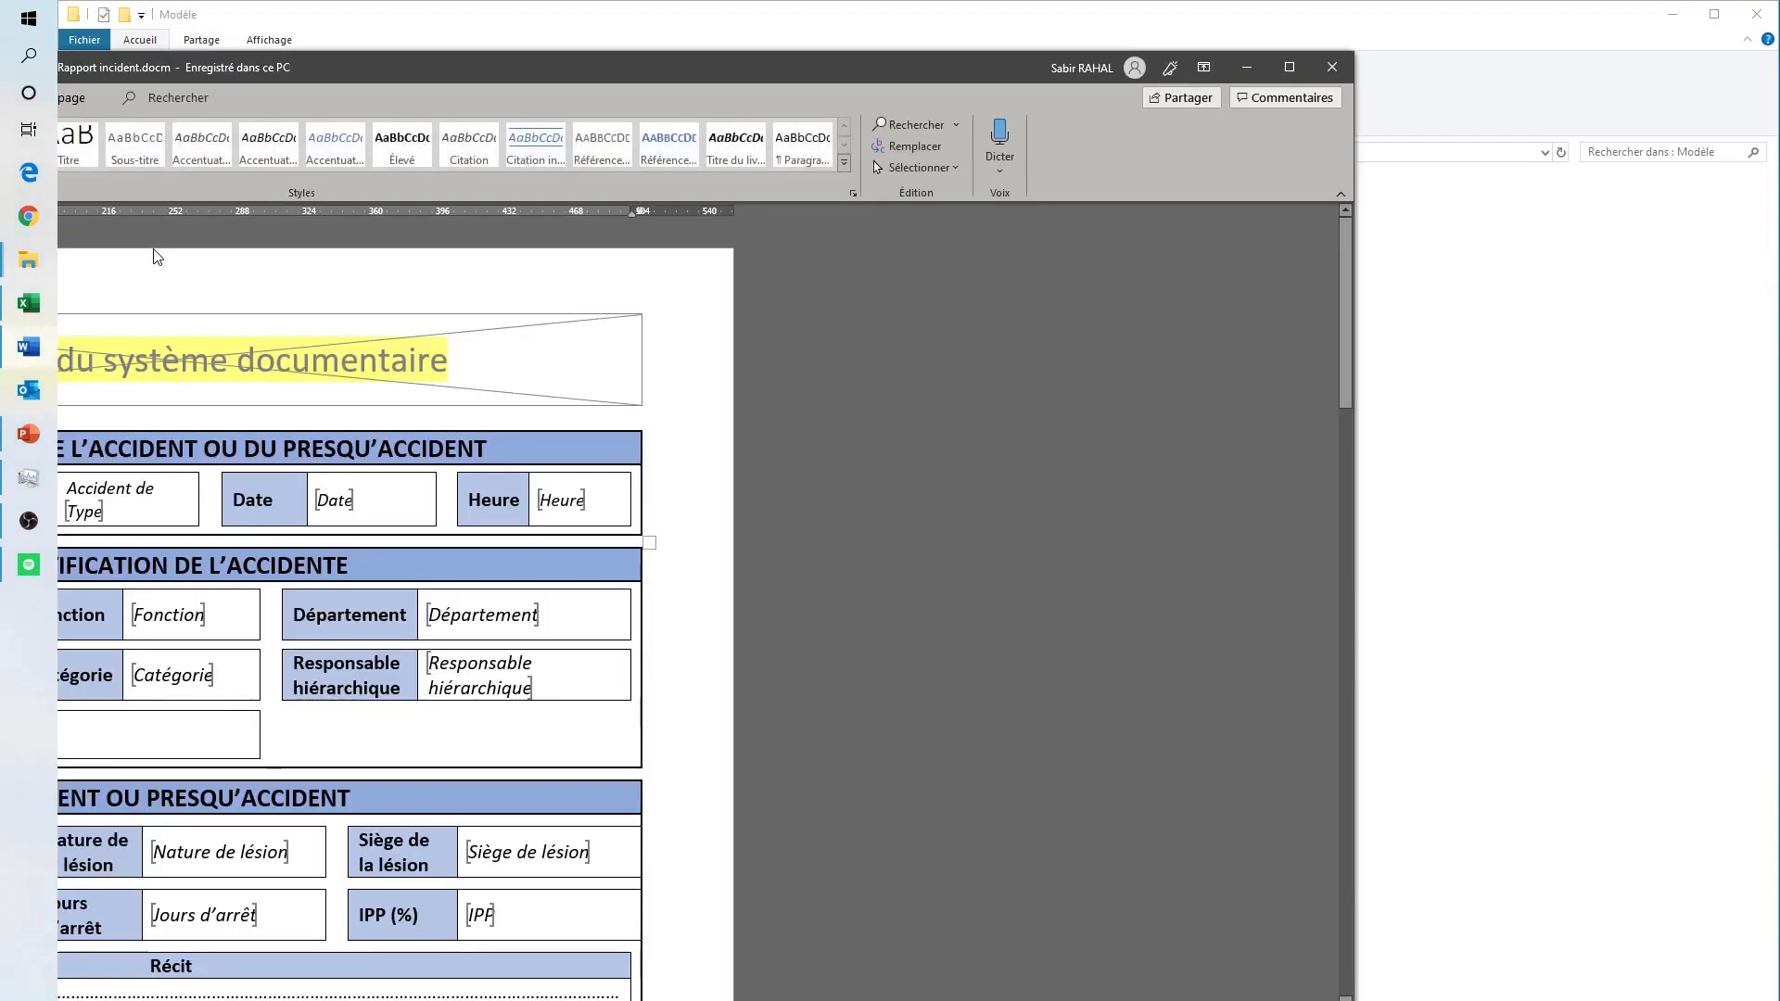
drag(366, 68, 1, 72)
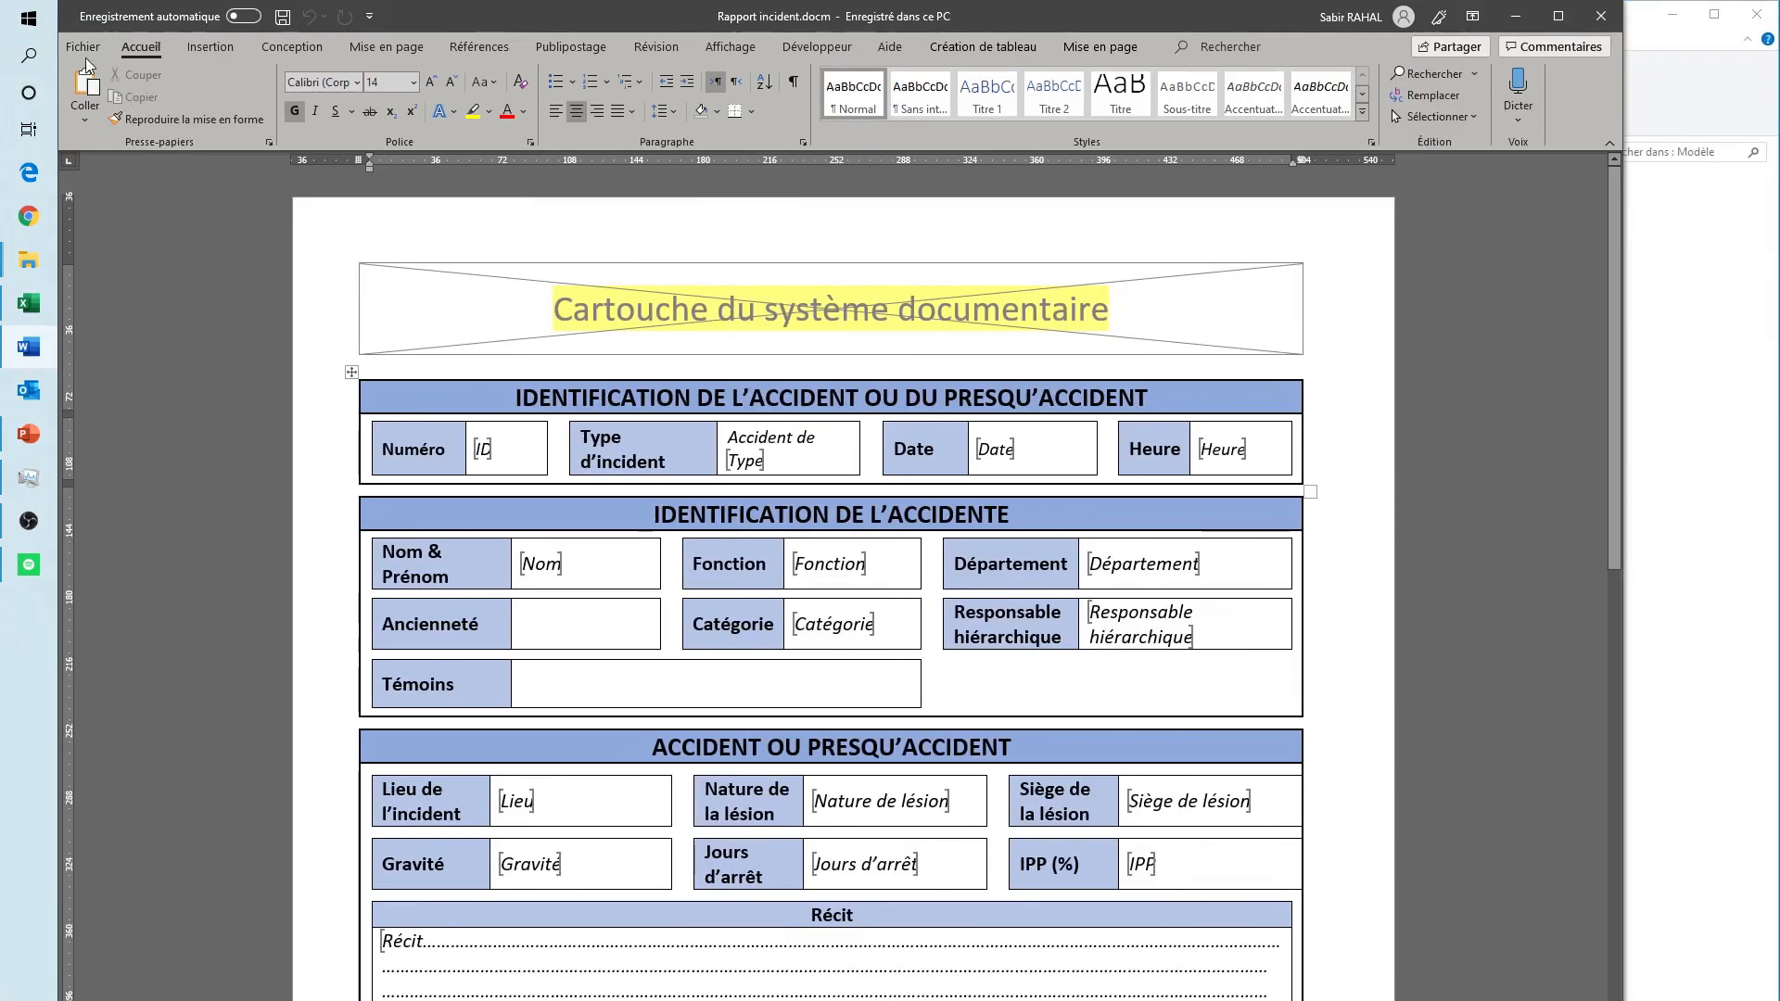
- Enable all macros in Word's trust center macro settings, apply the options, and close the Rapport incident document
click(82, 48)
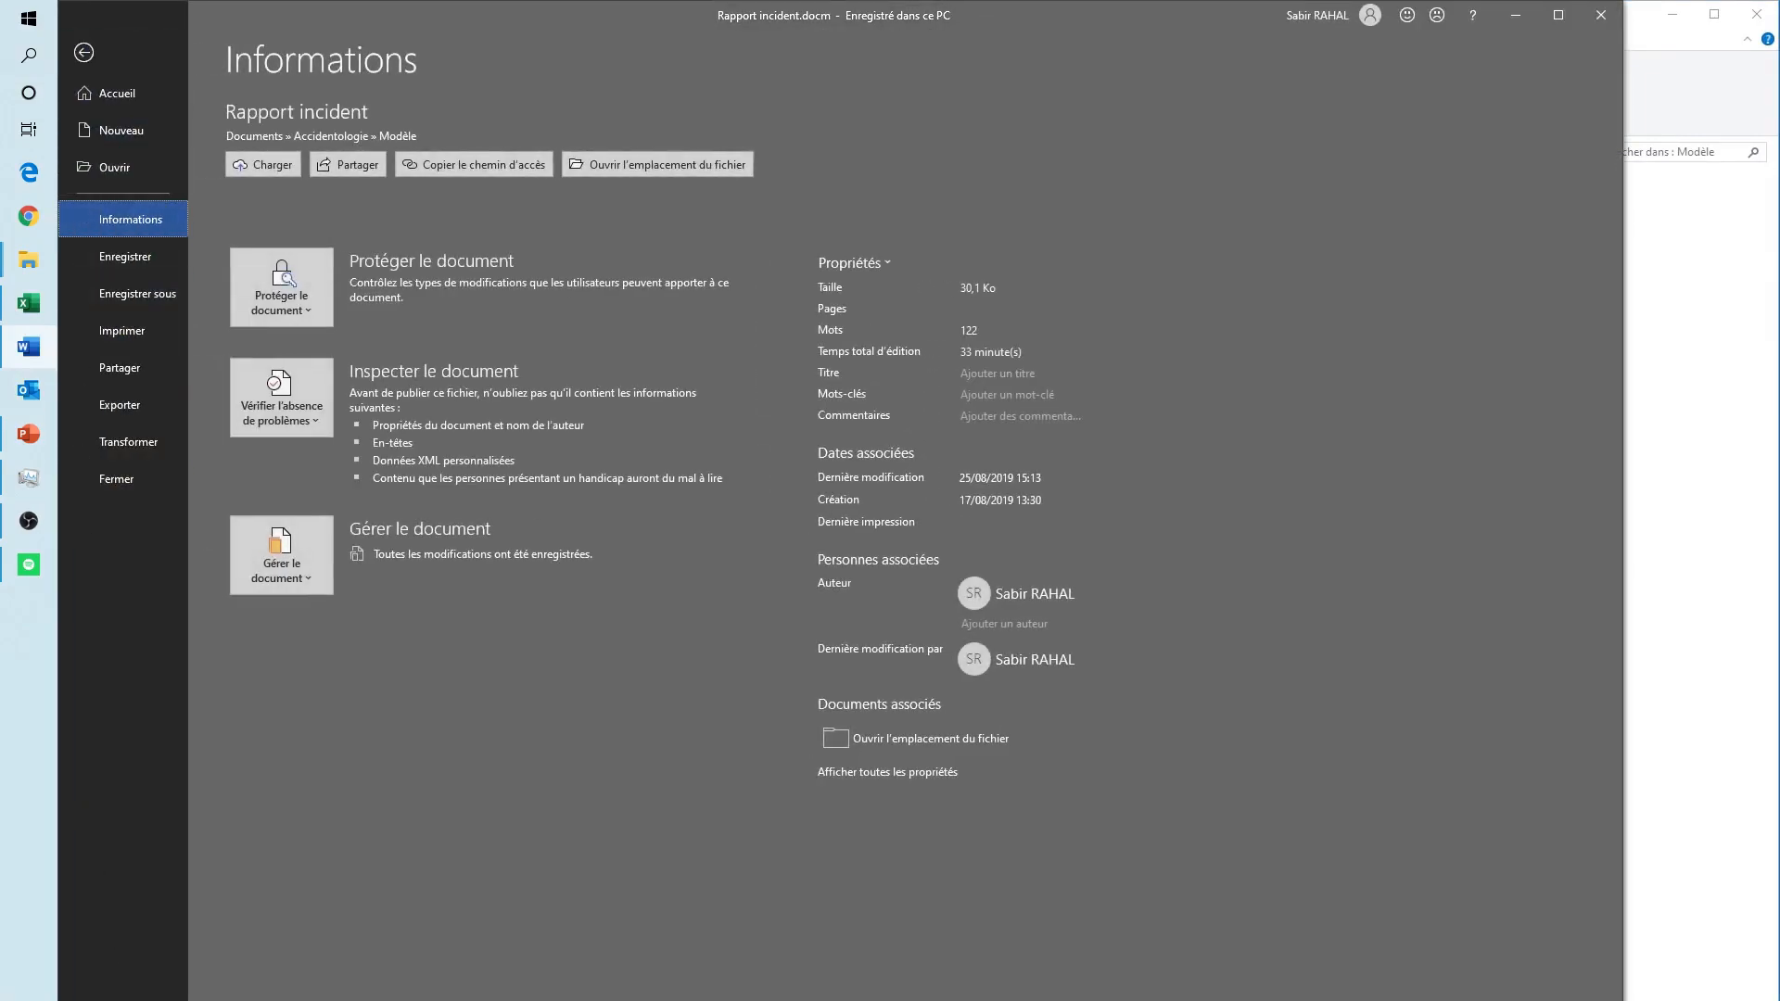
click(118, 1000)
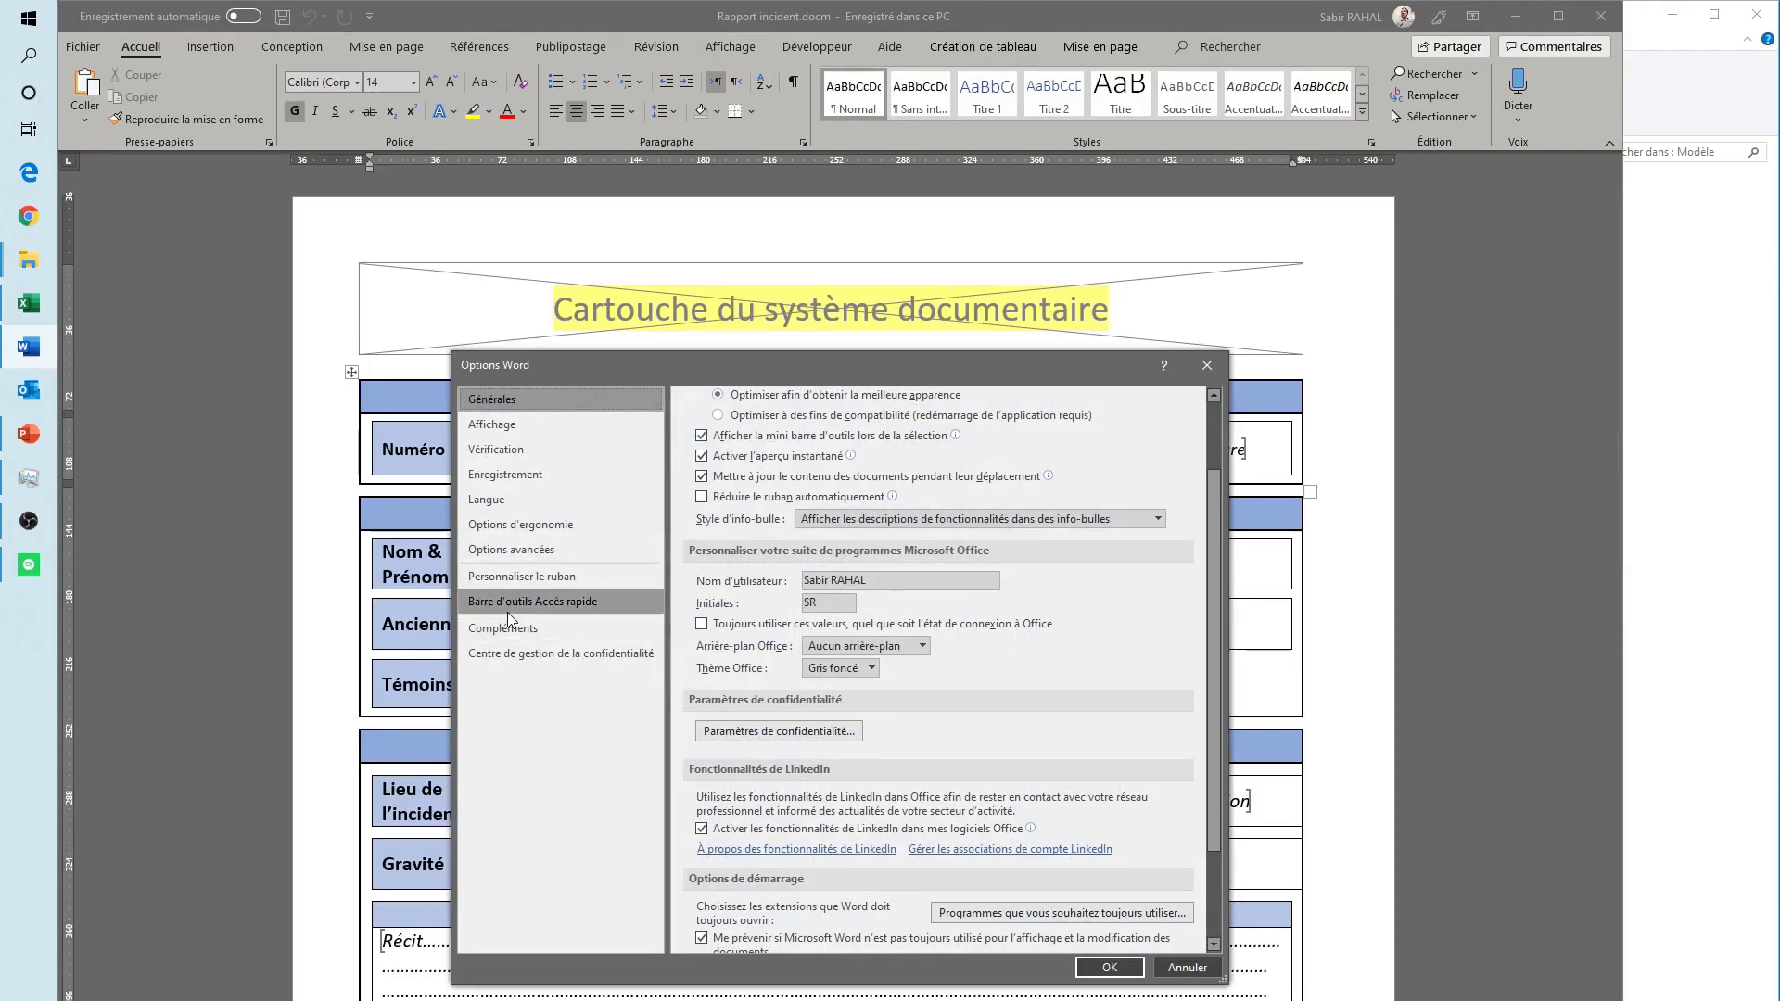
click(594, 654)
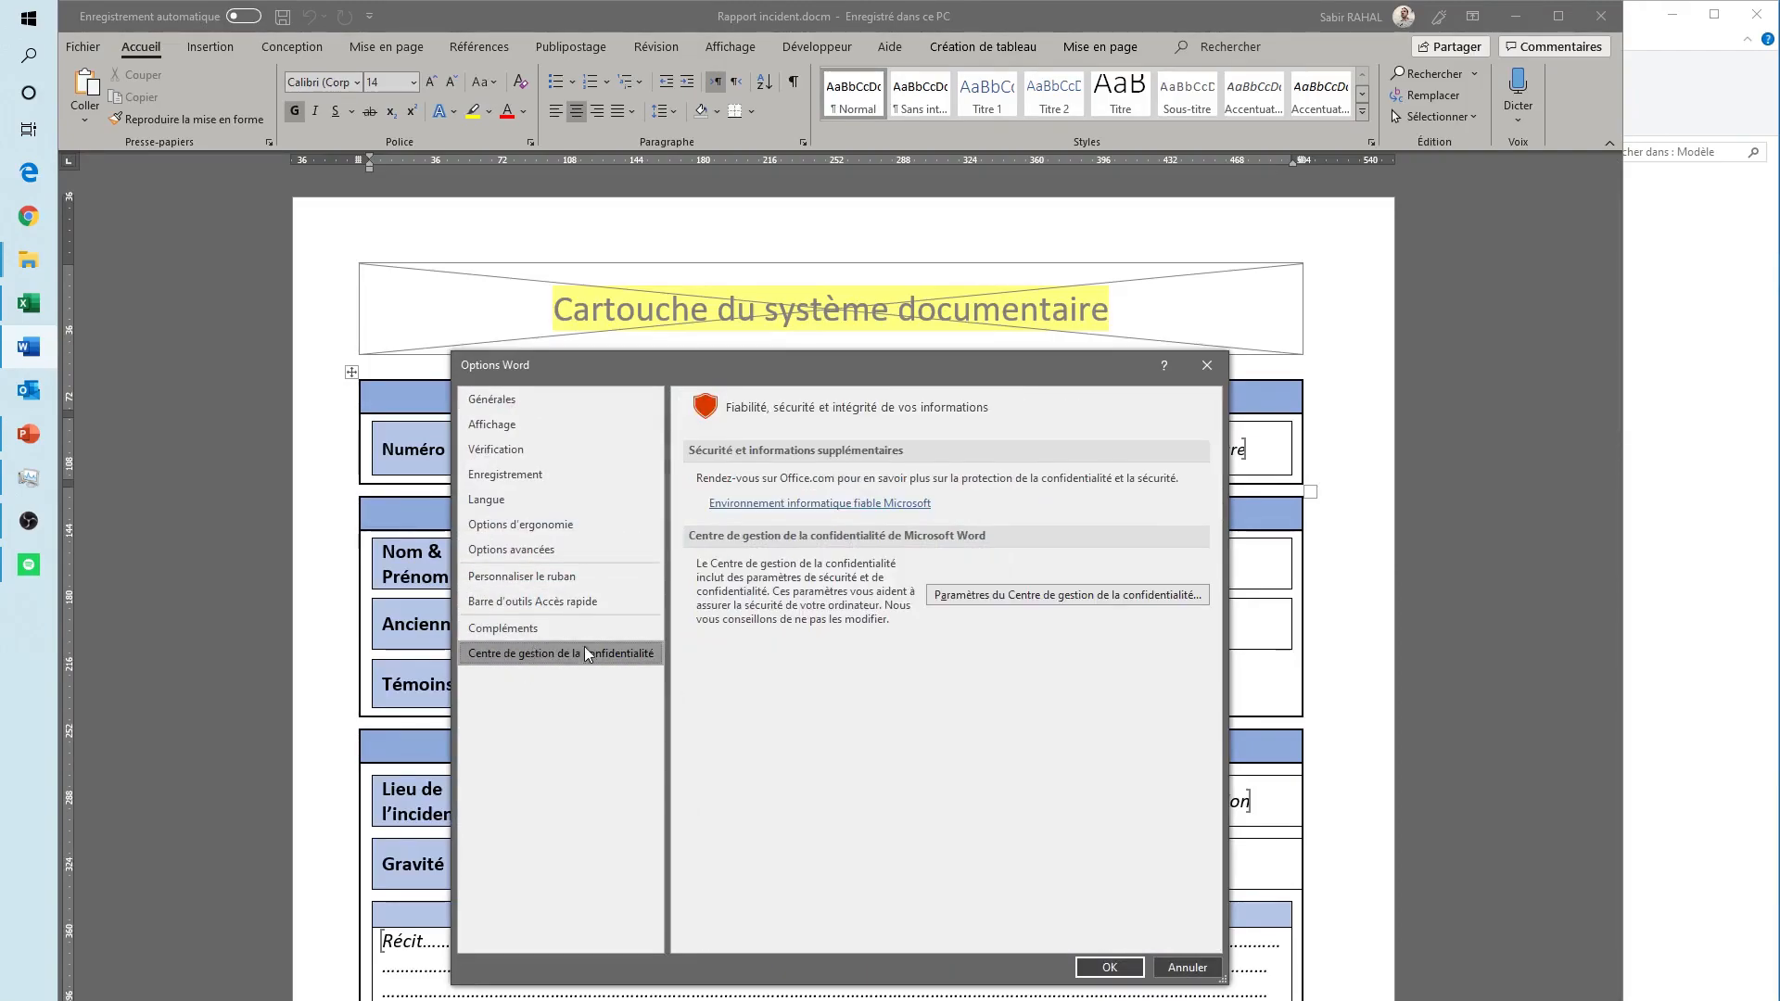
click(1118, 603)
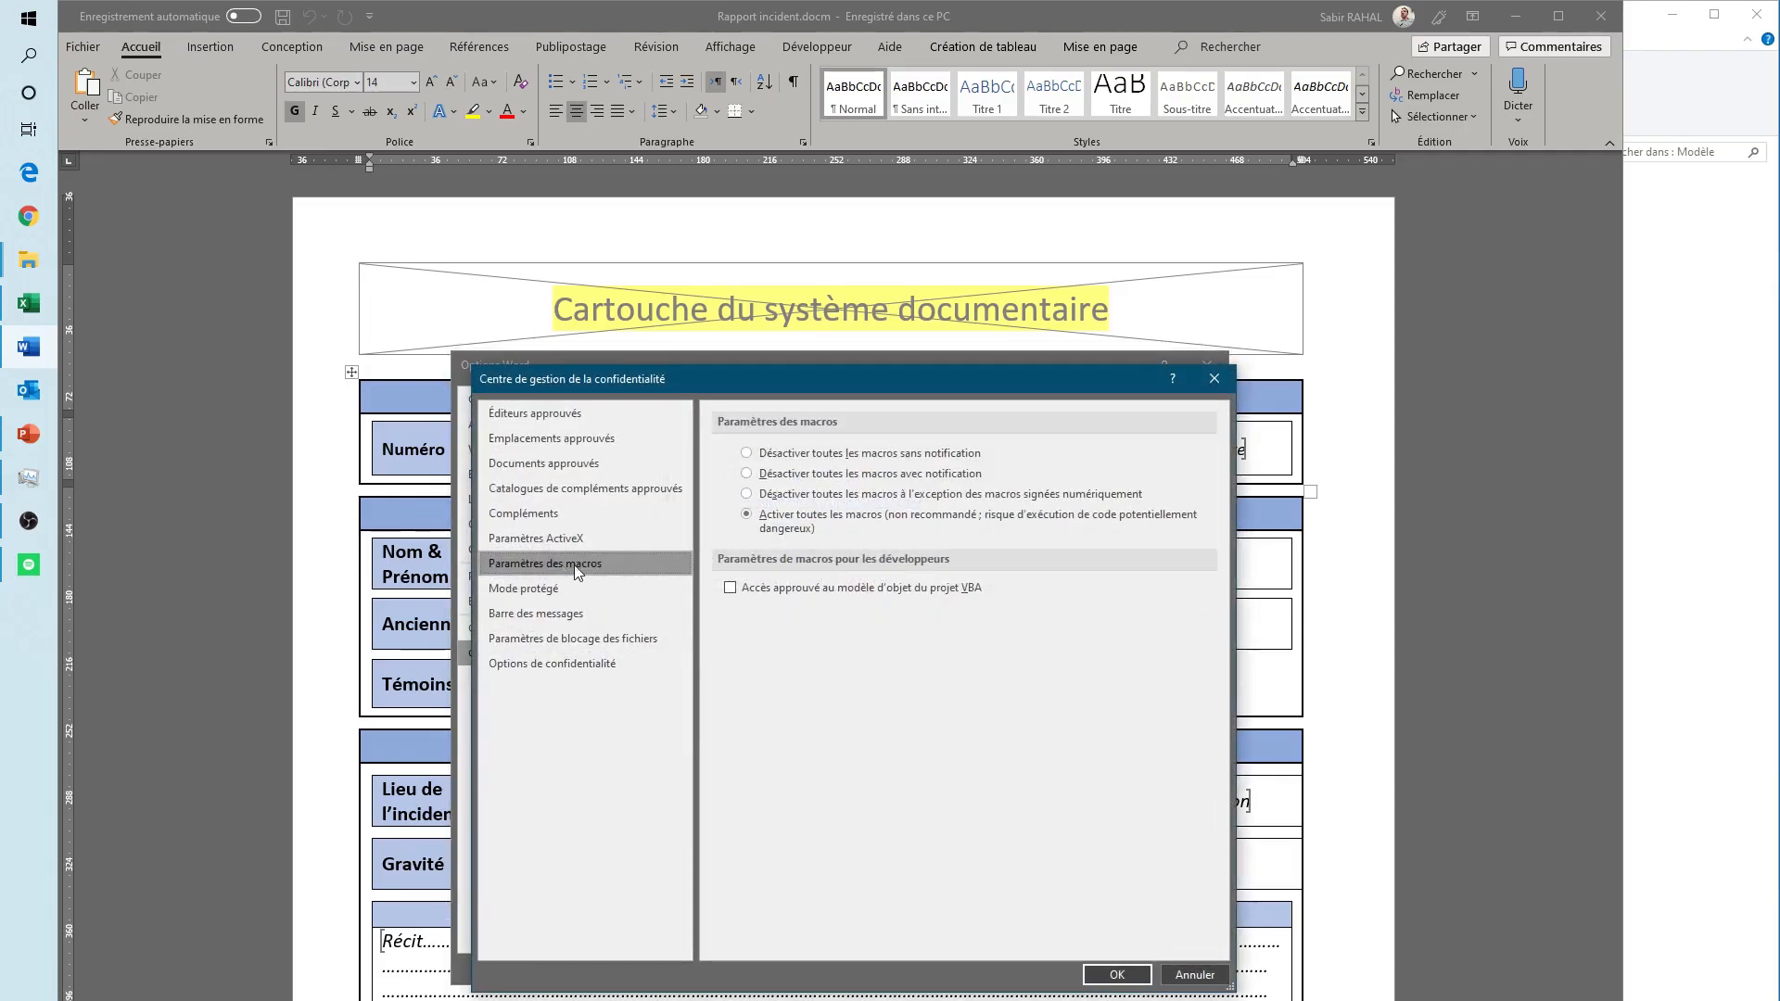
click(767, 531)
click(1122, 976)
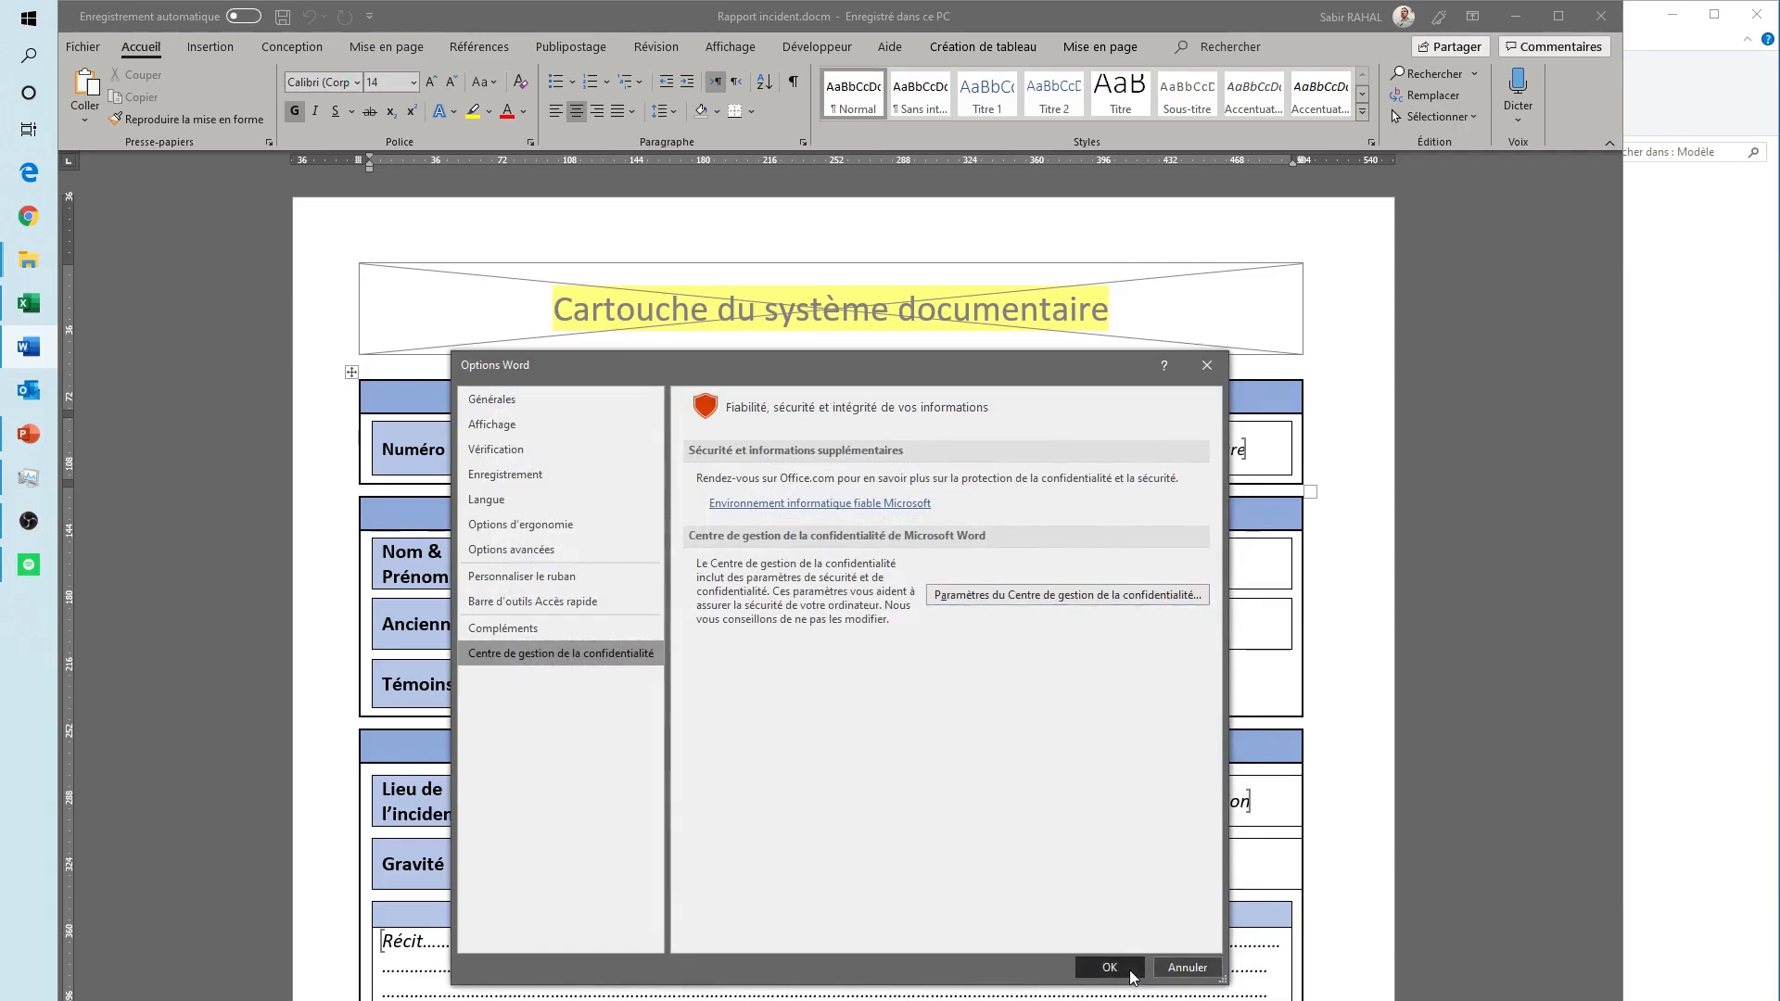
click(1132, 971)
click(1591, 19)
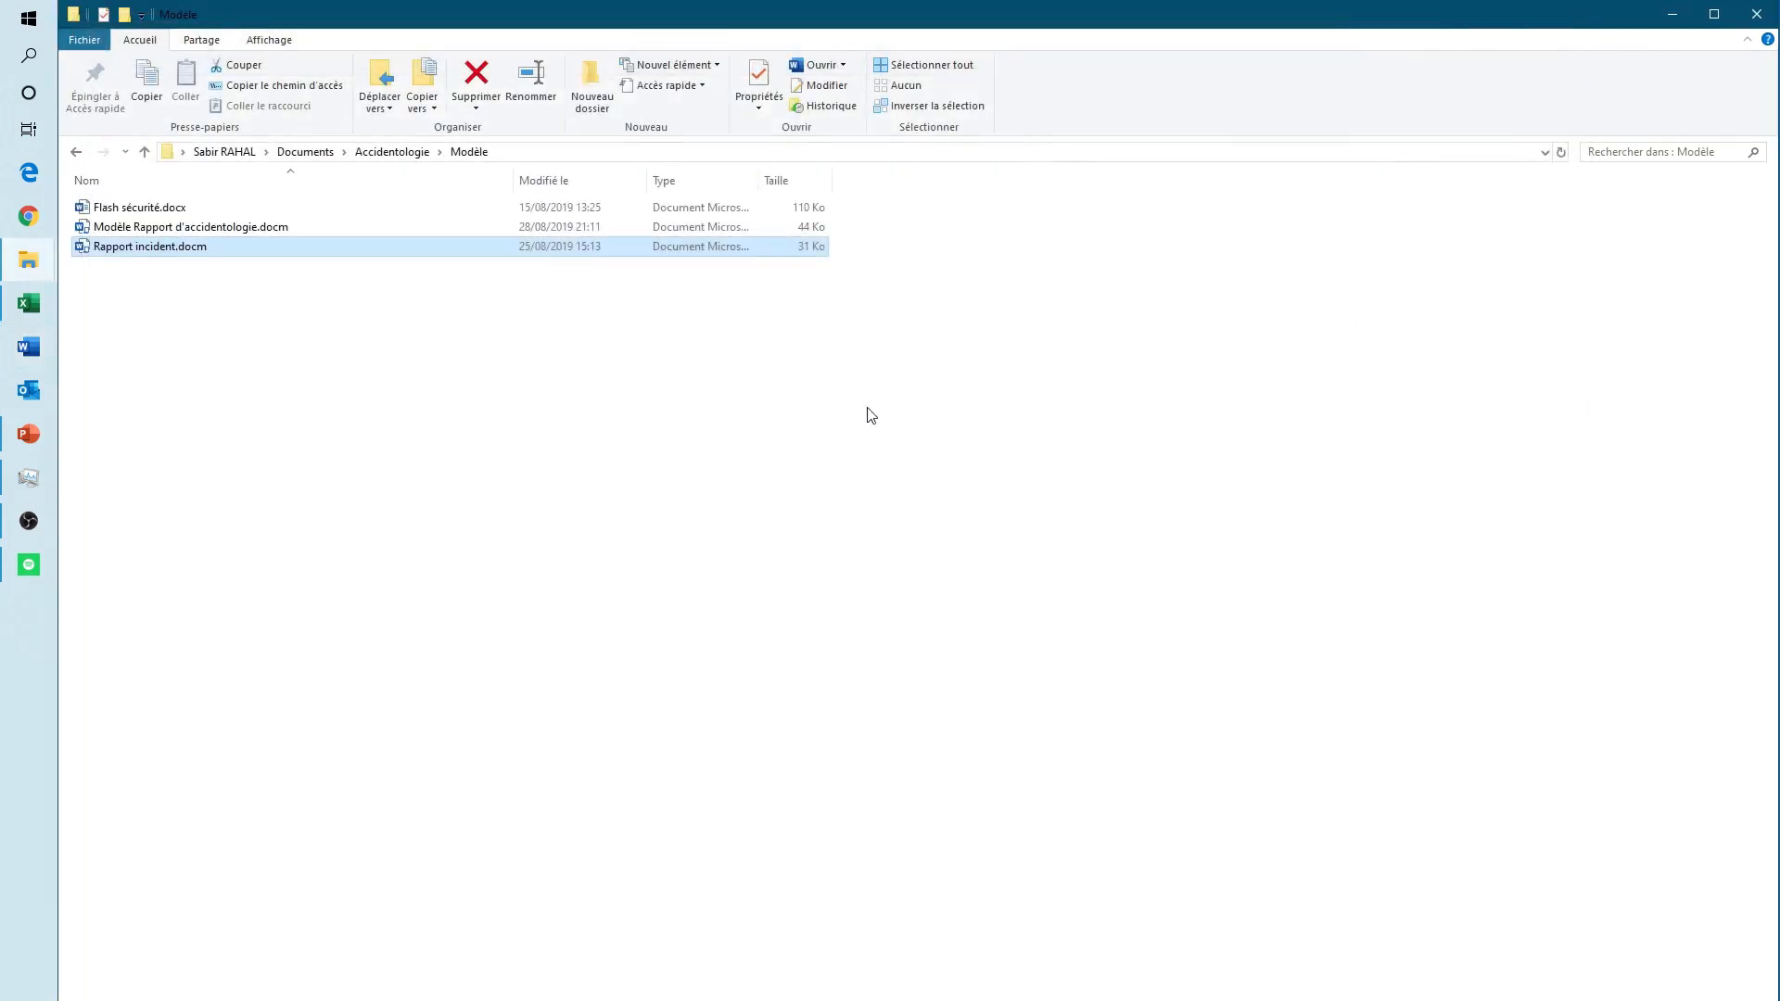
- Switch back to the Excel workbook and set the Modèle de Flash Sécurité path to Flash sécurité.docx in Documents\Accidentologie\Modèle
click(790, 416)
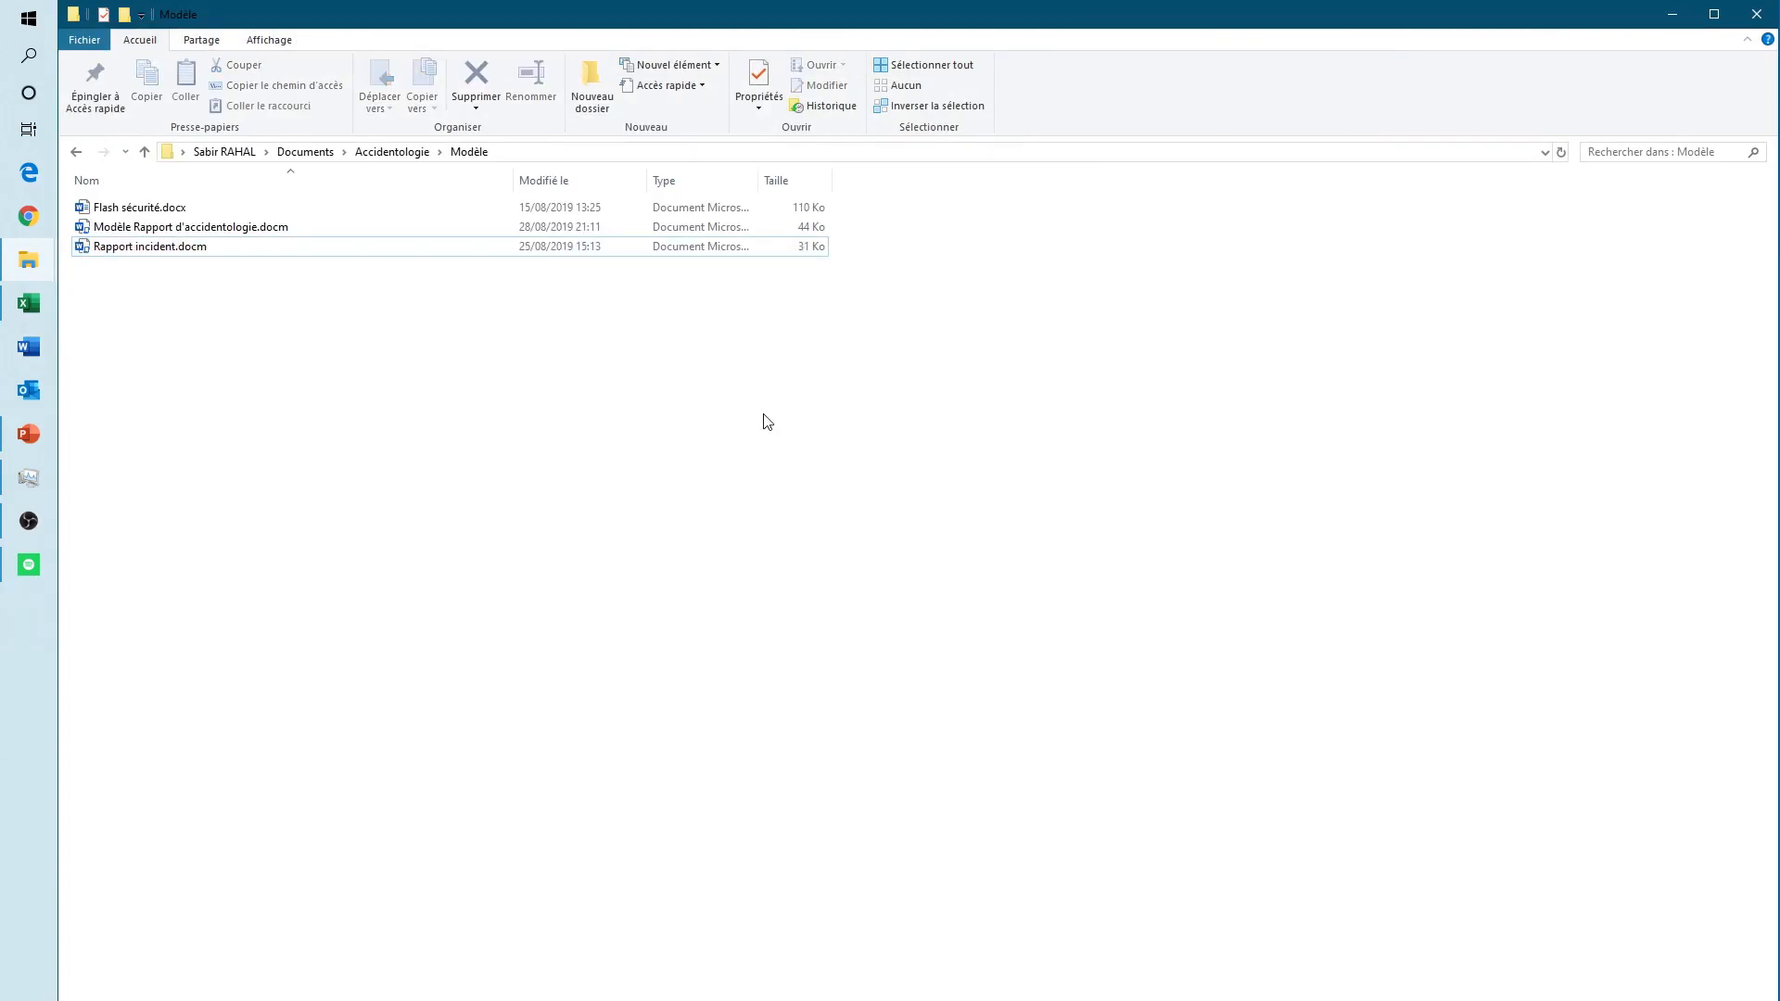
click(34, 308)
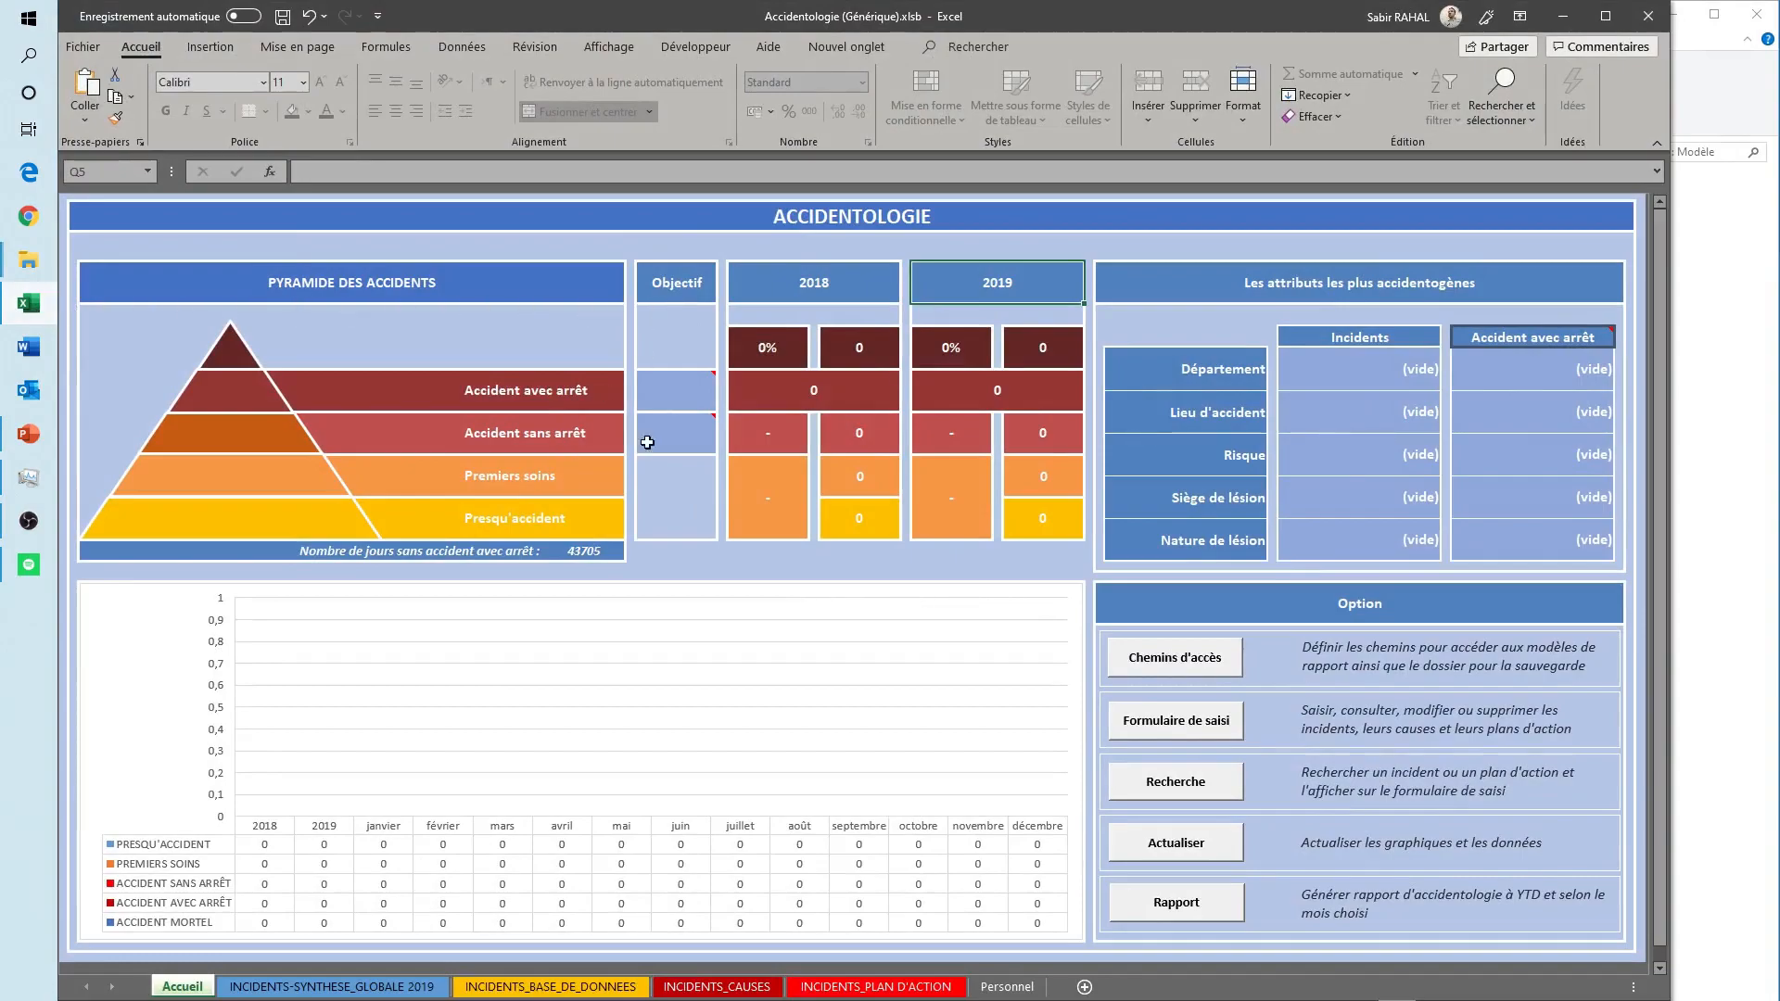
click(1165, 660)
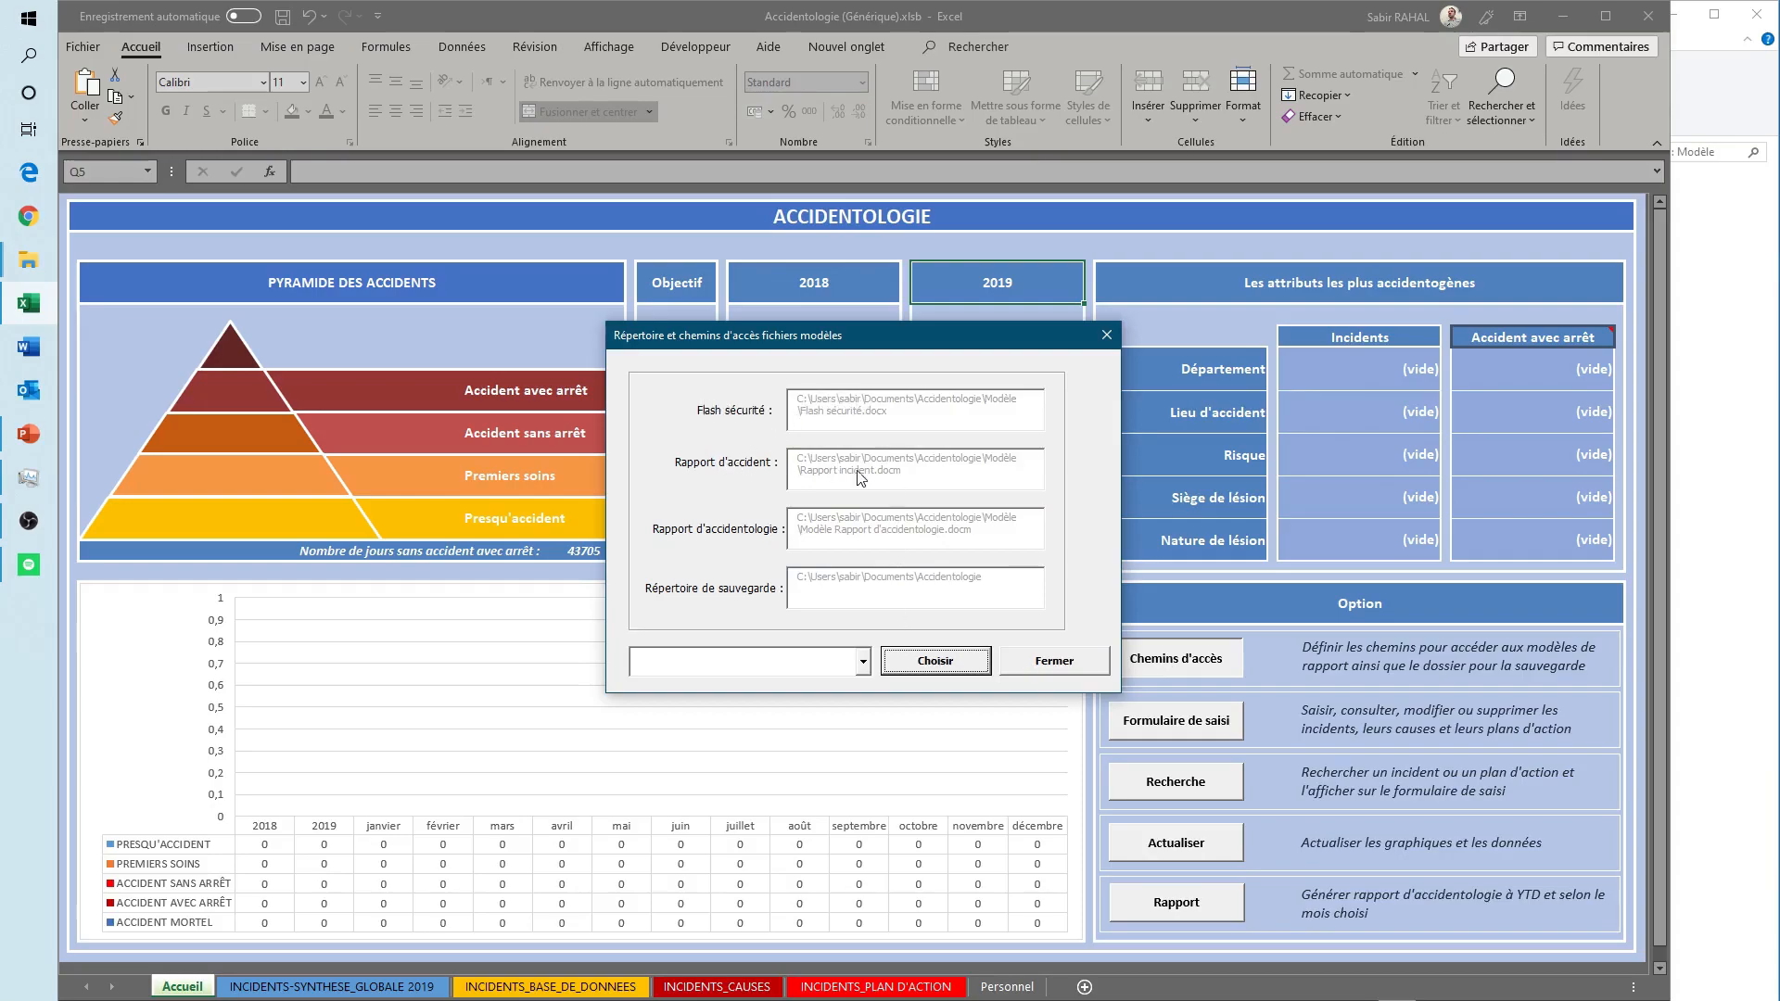
click(863, 662)
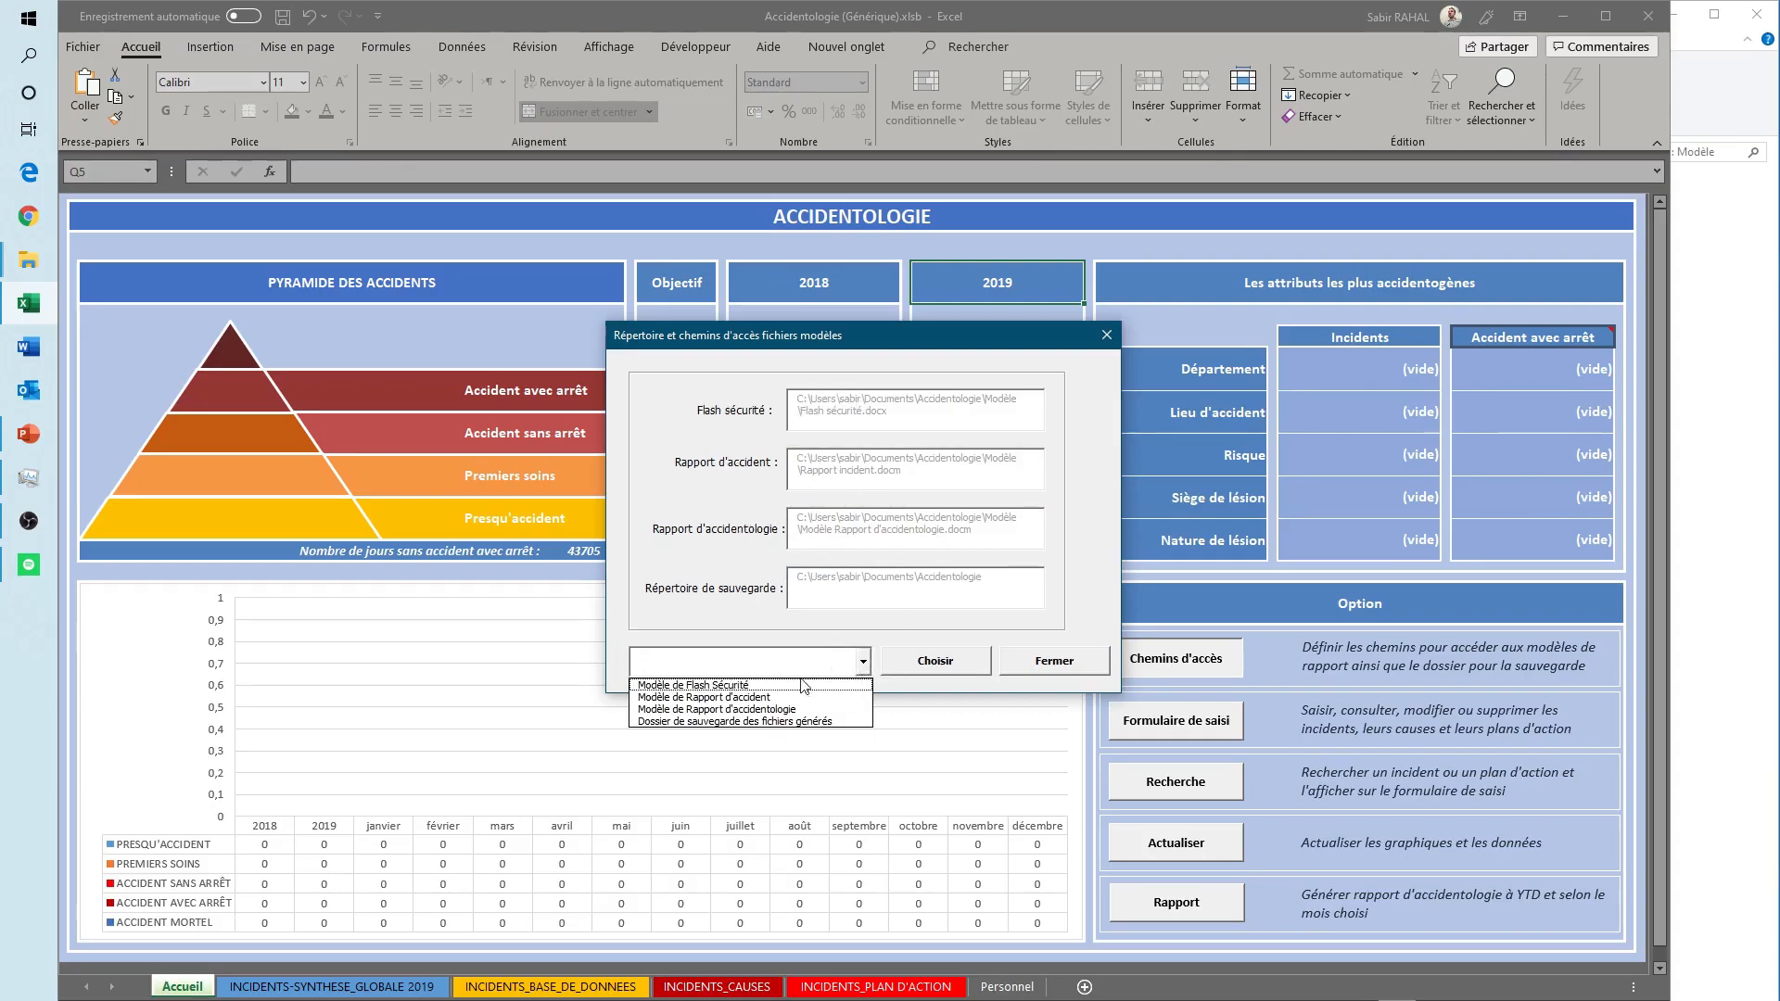
click(712, 686)
click(935, 669)
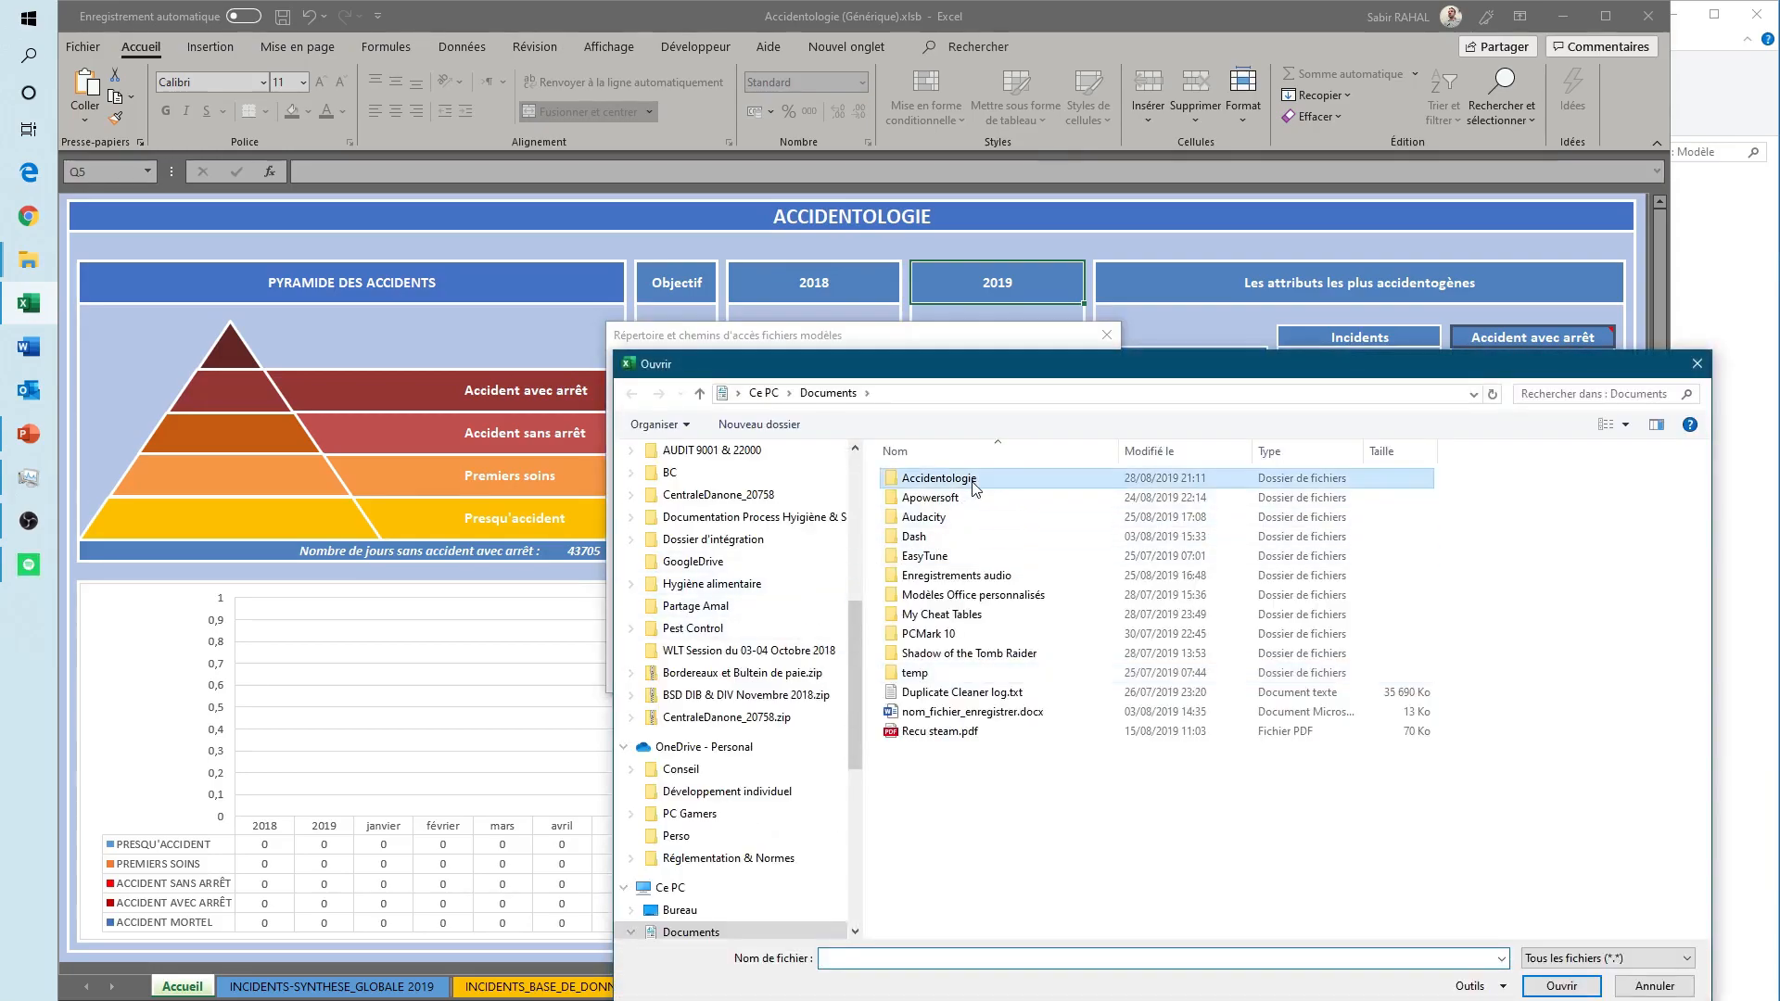
double_click(975, 479)
double_click(934, 481)
click(936, 479)
click(1532, 986)
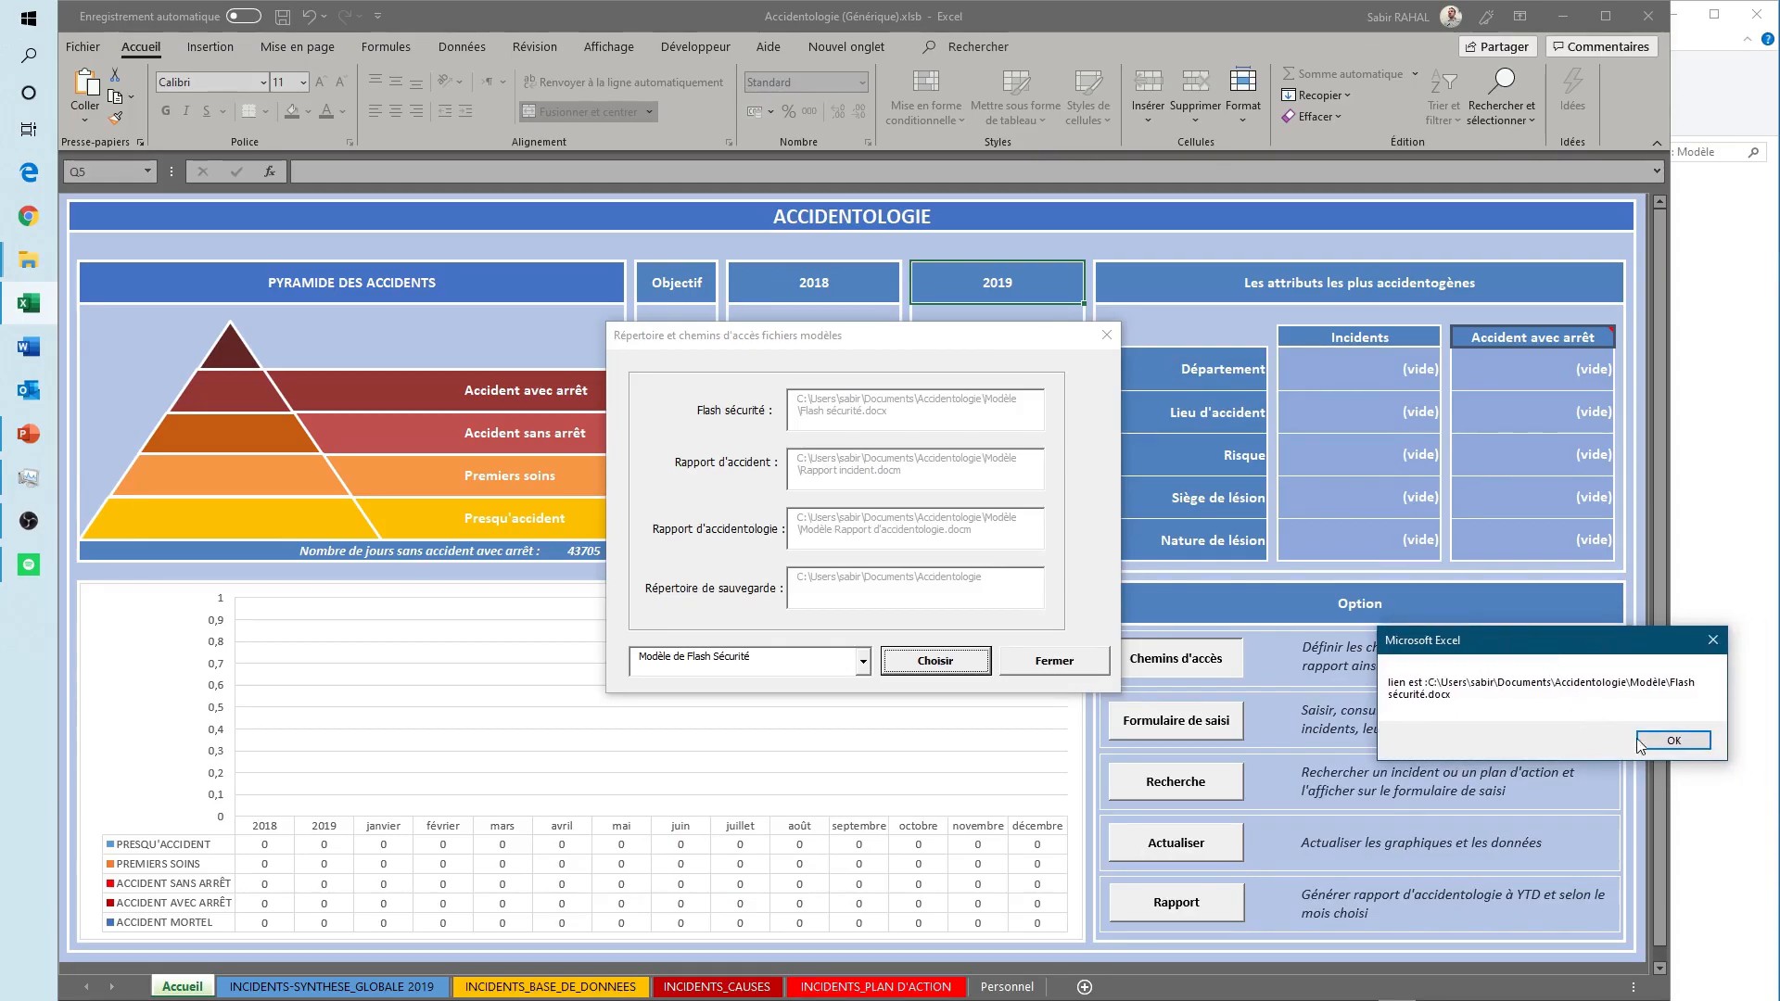
click(1673, 739)
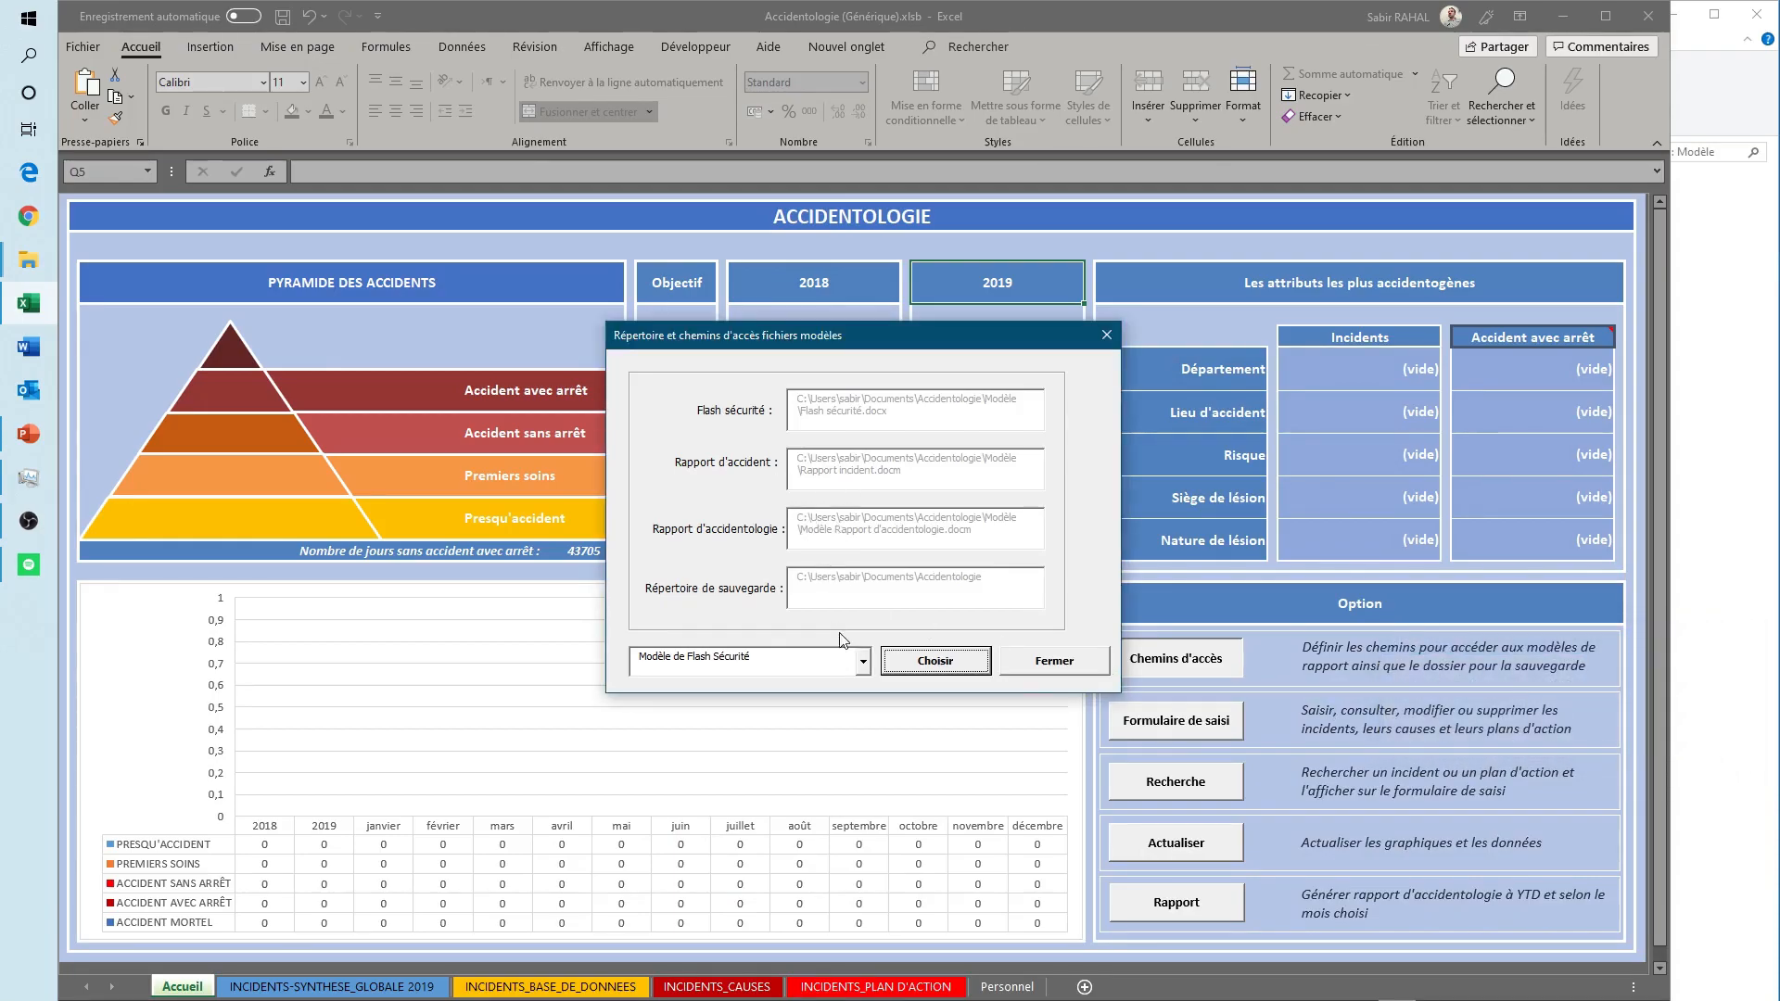
- Set the Modèle de Rapport d'accident path to Rapport incident.docm in the Modèle folder
click(862, 662)
click(754, 696)
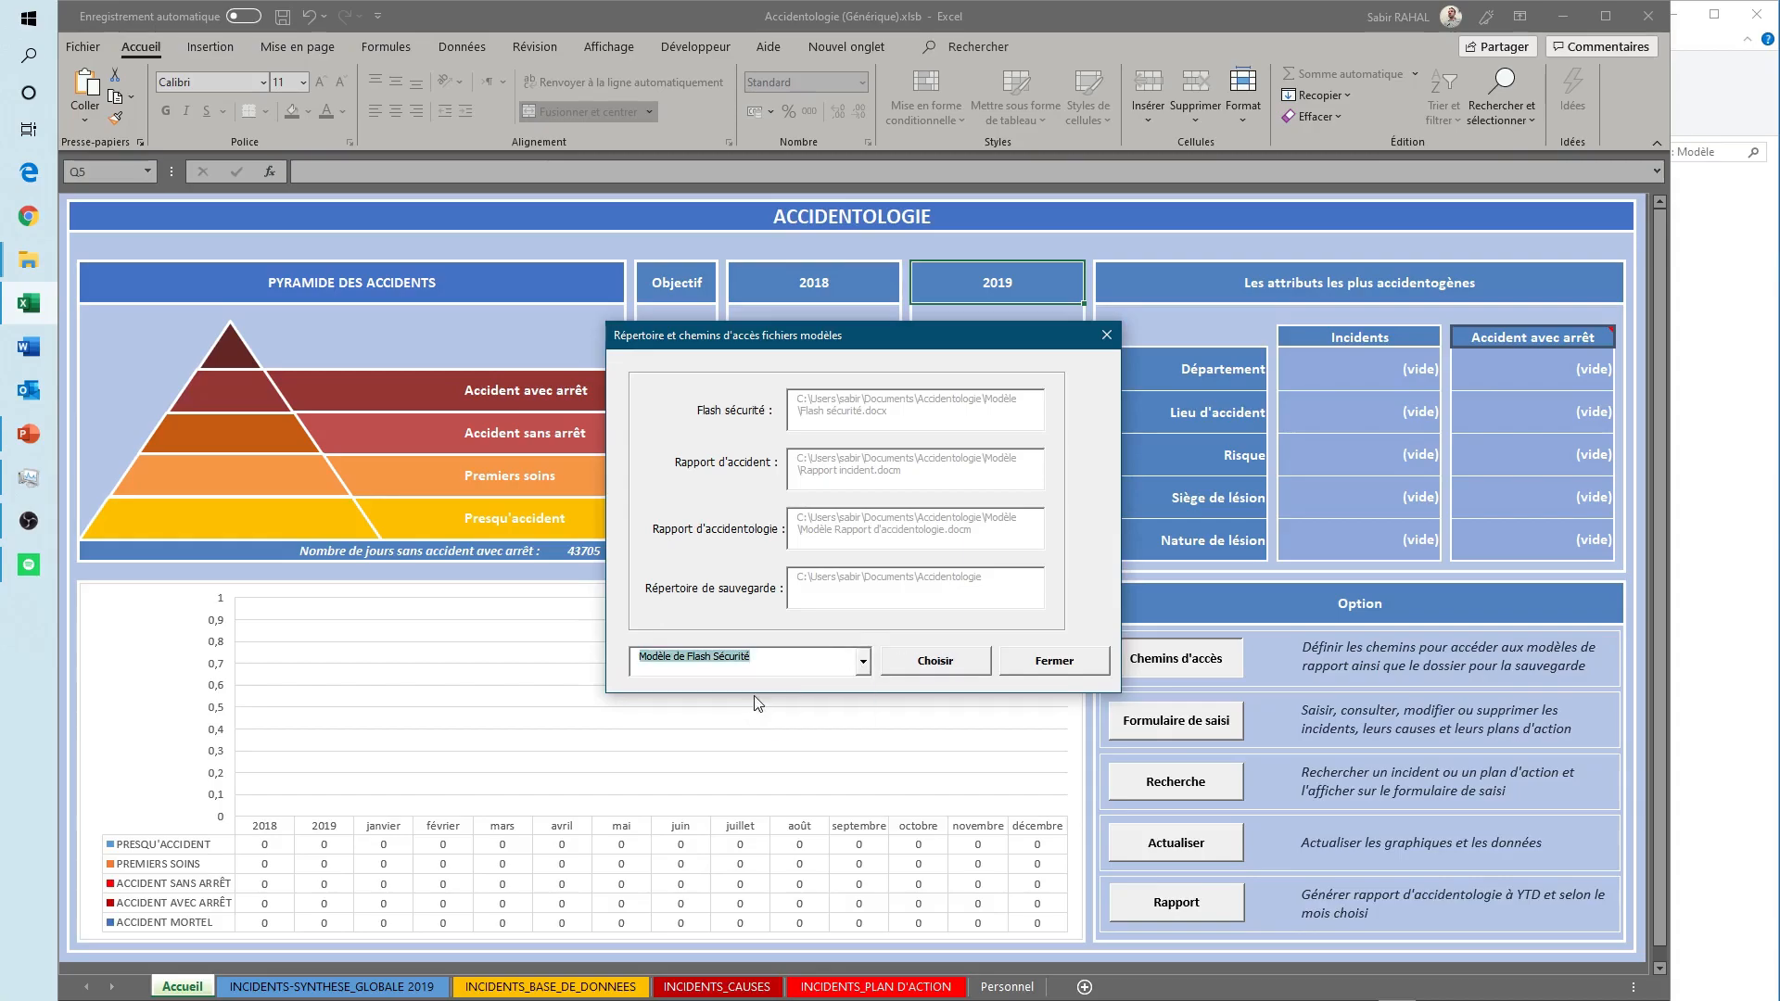
click(933, 671)
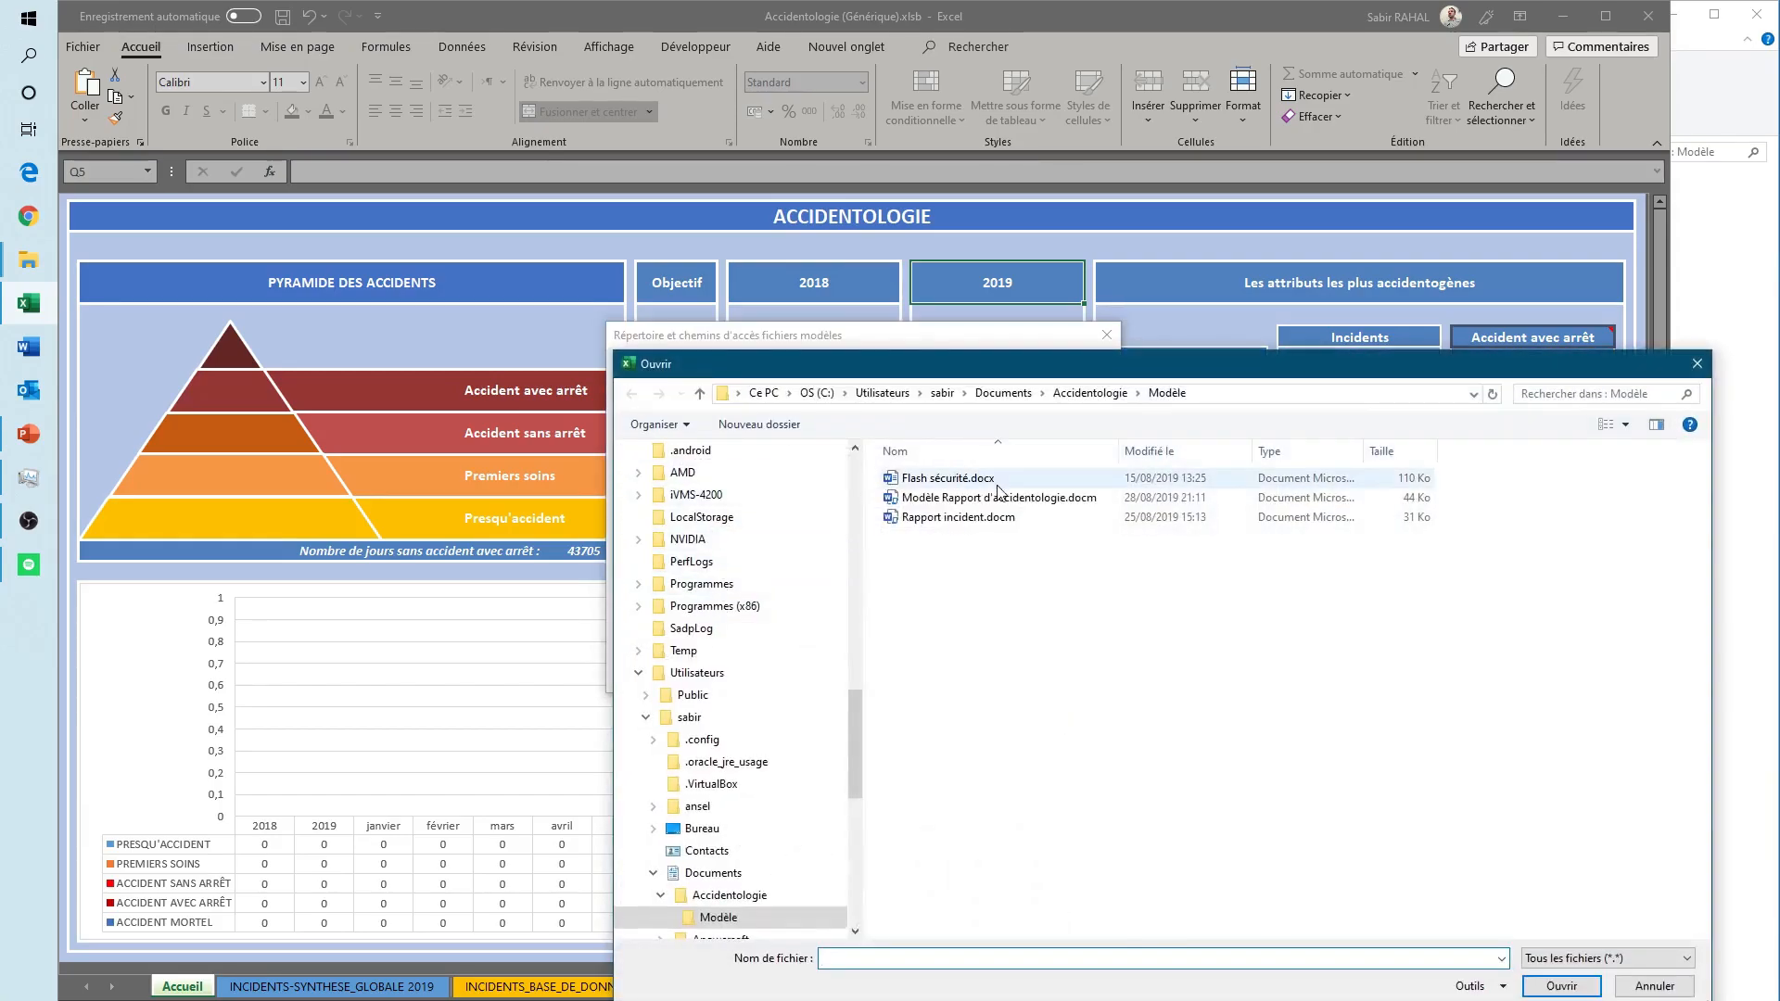
double_click(934, 521)
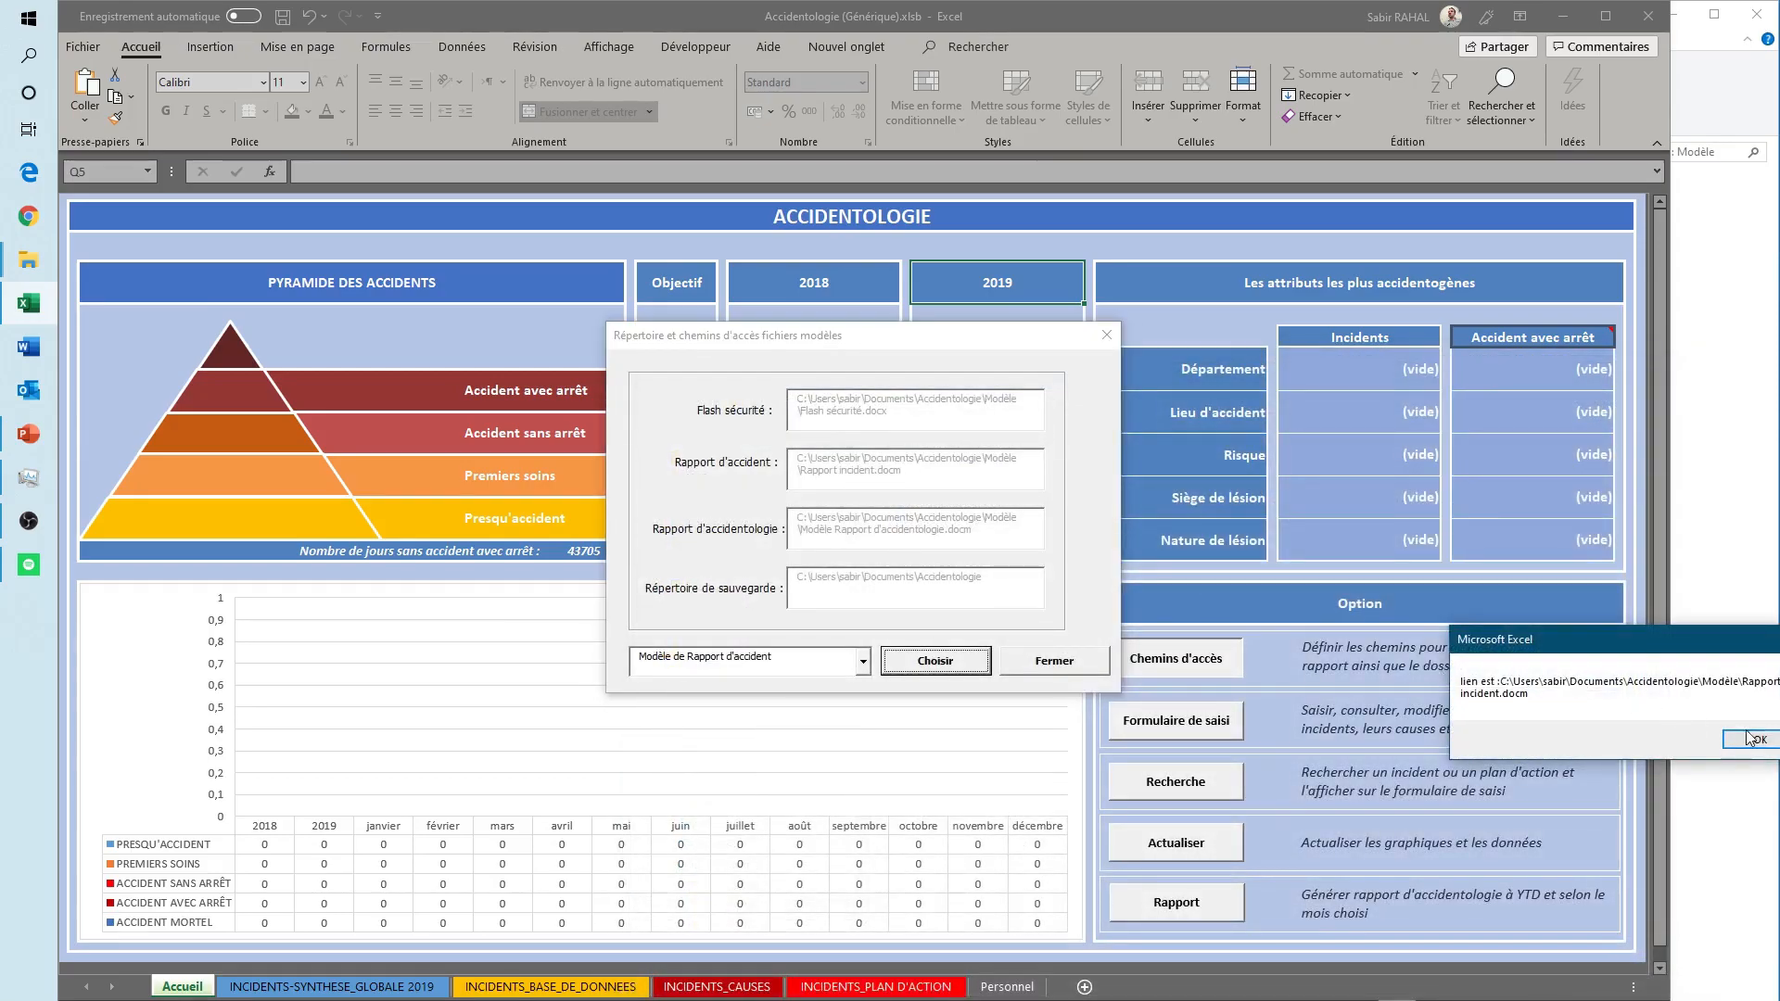
click(1750, 746)
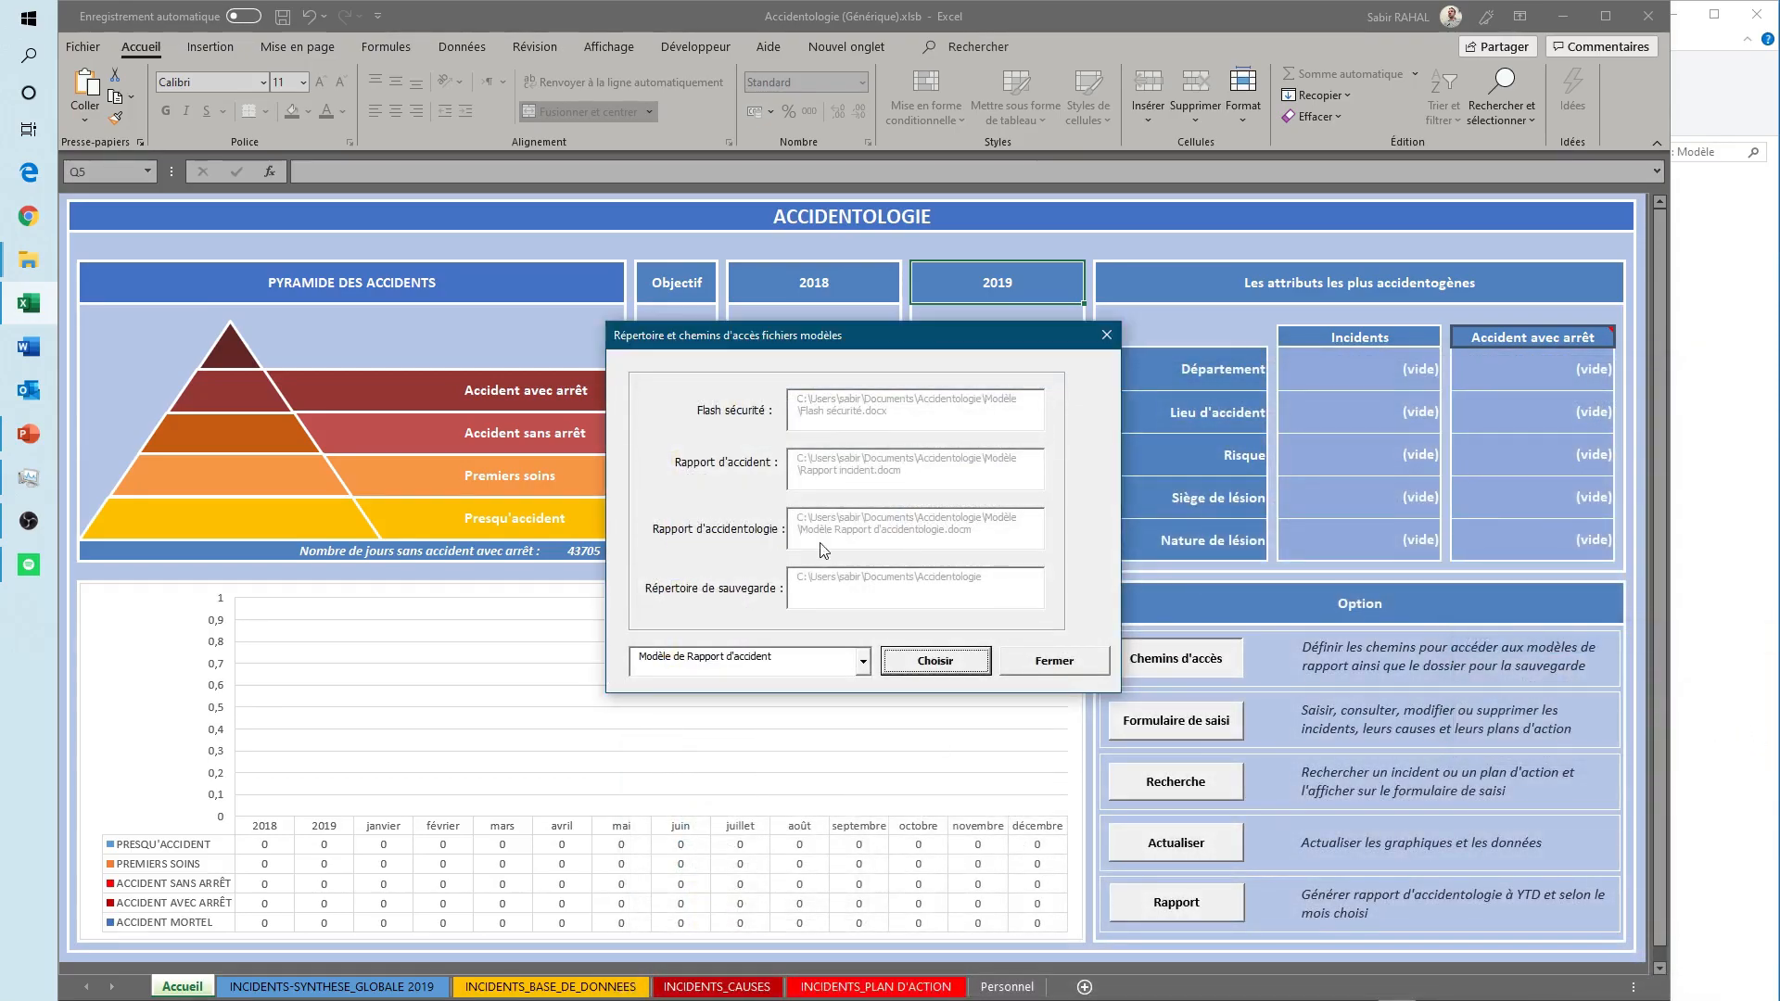
- Set the Modèle de Rapport d'accidentologie path to Modèle Rapport d'accidentologie.docm in the Modèle folder
click(863, 661)
click(746, 719)
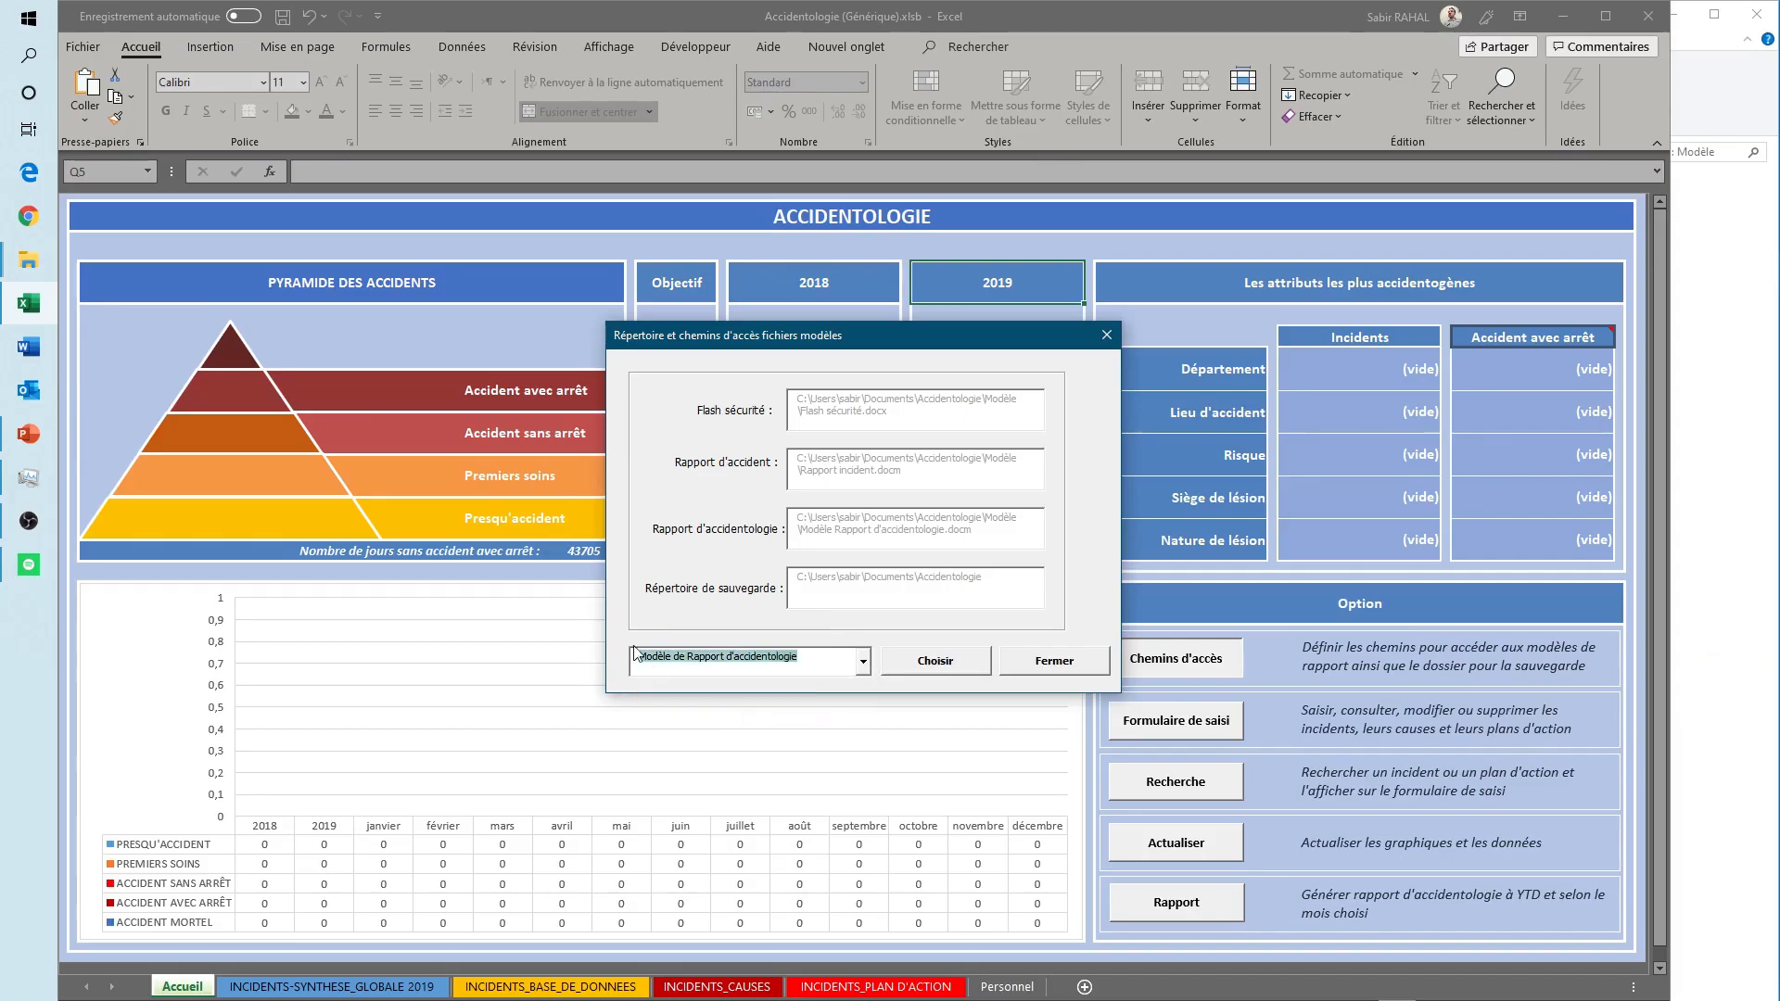
click(934, 669)
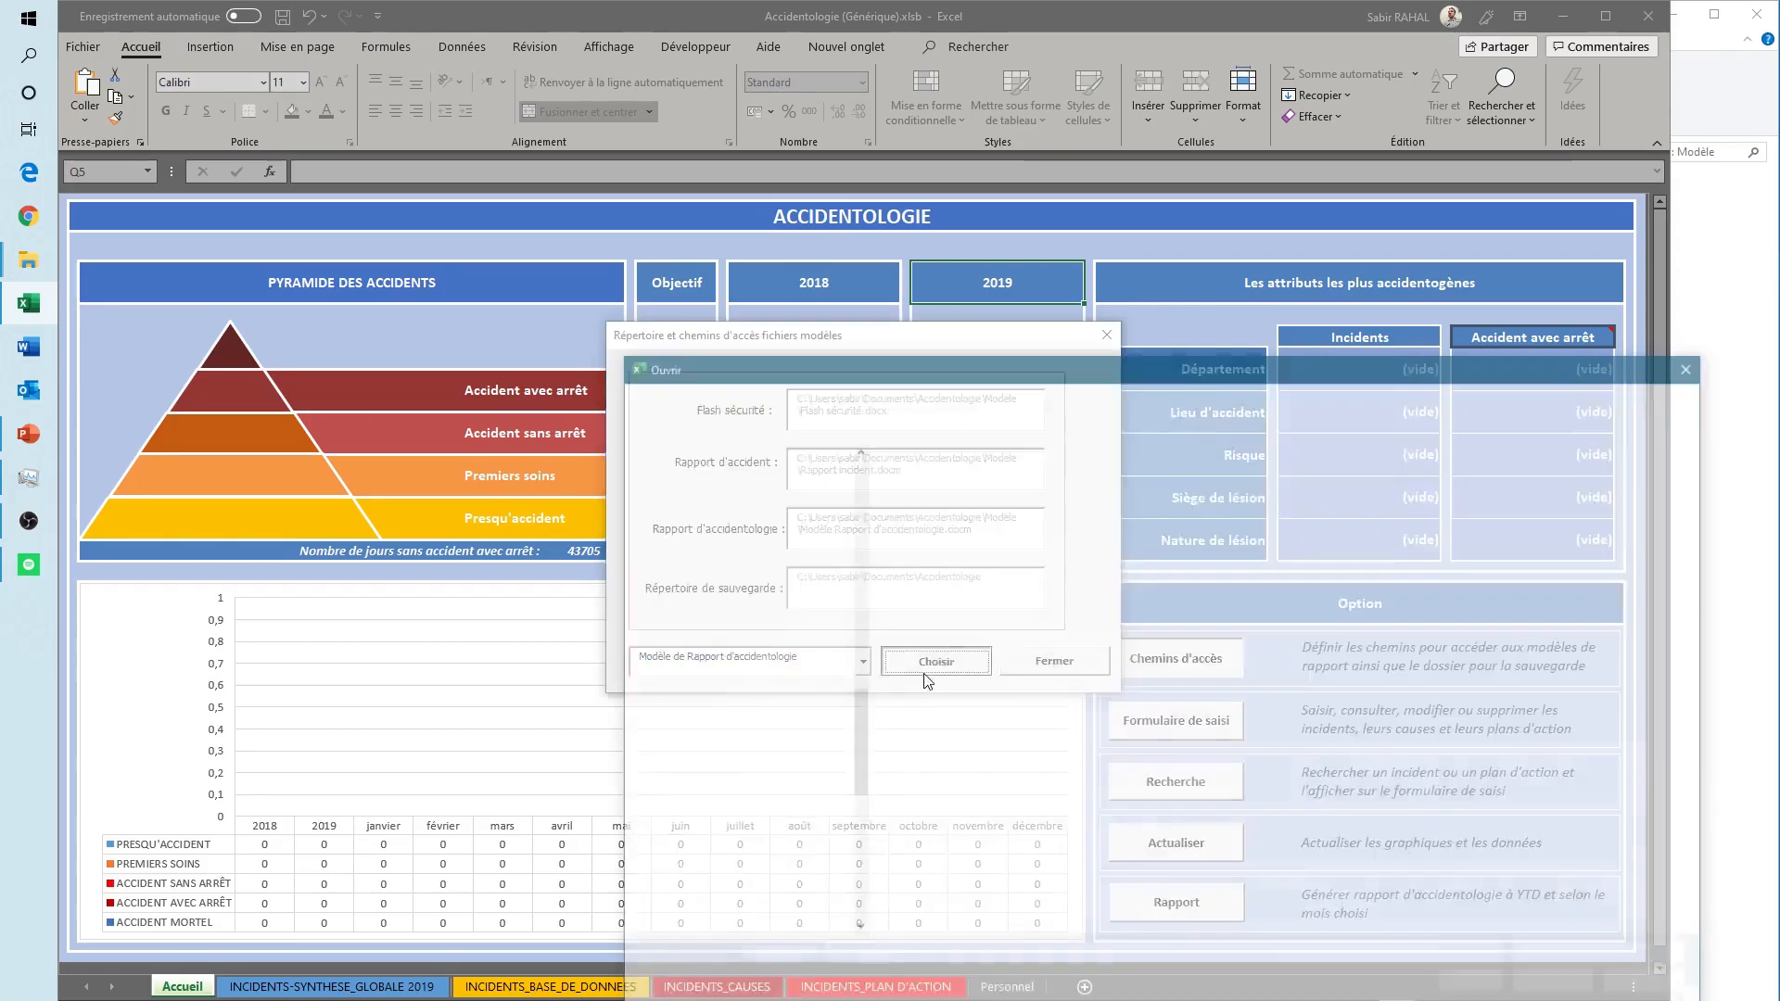
click(976, 500)
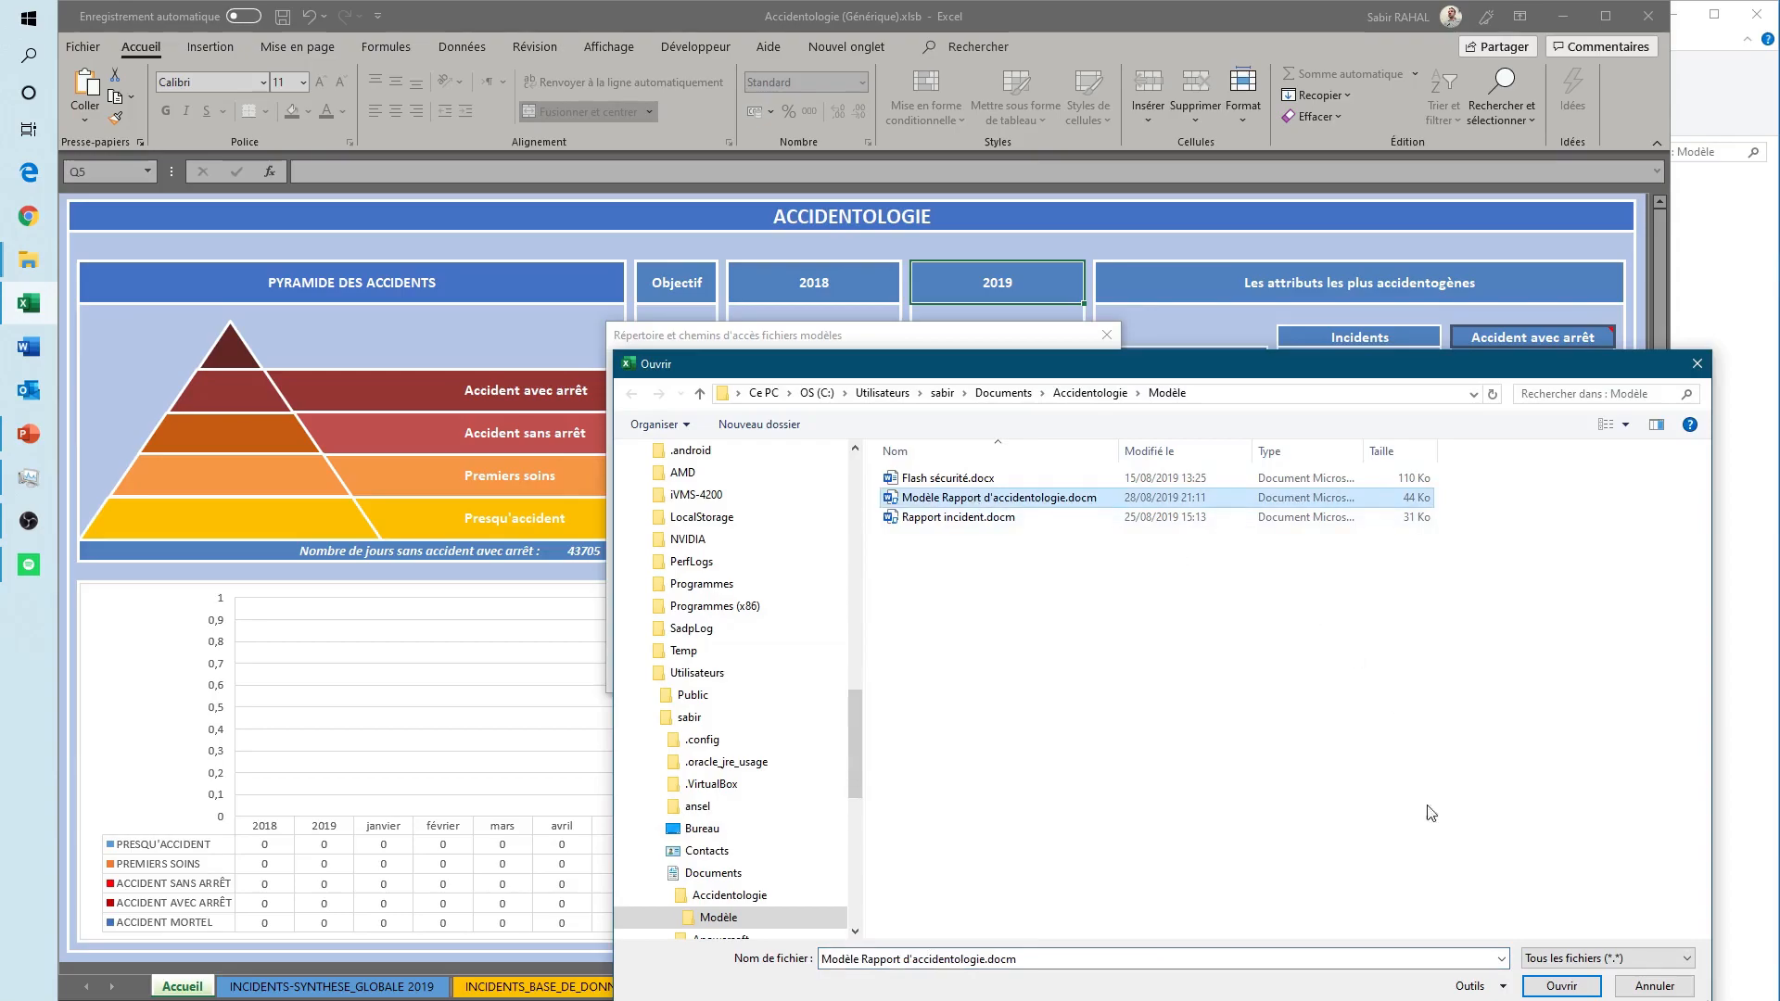
click(1573, 989)
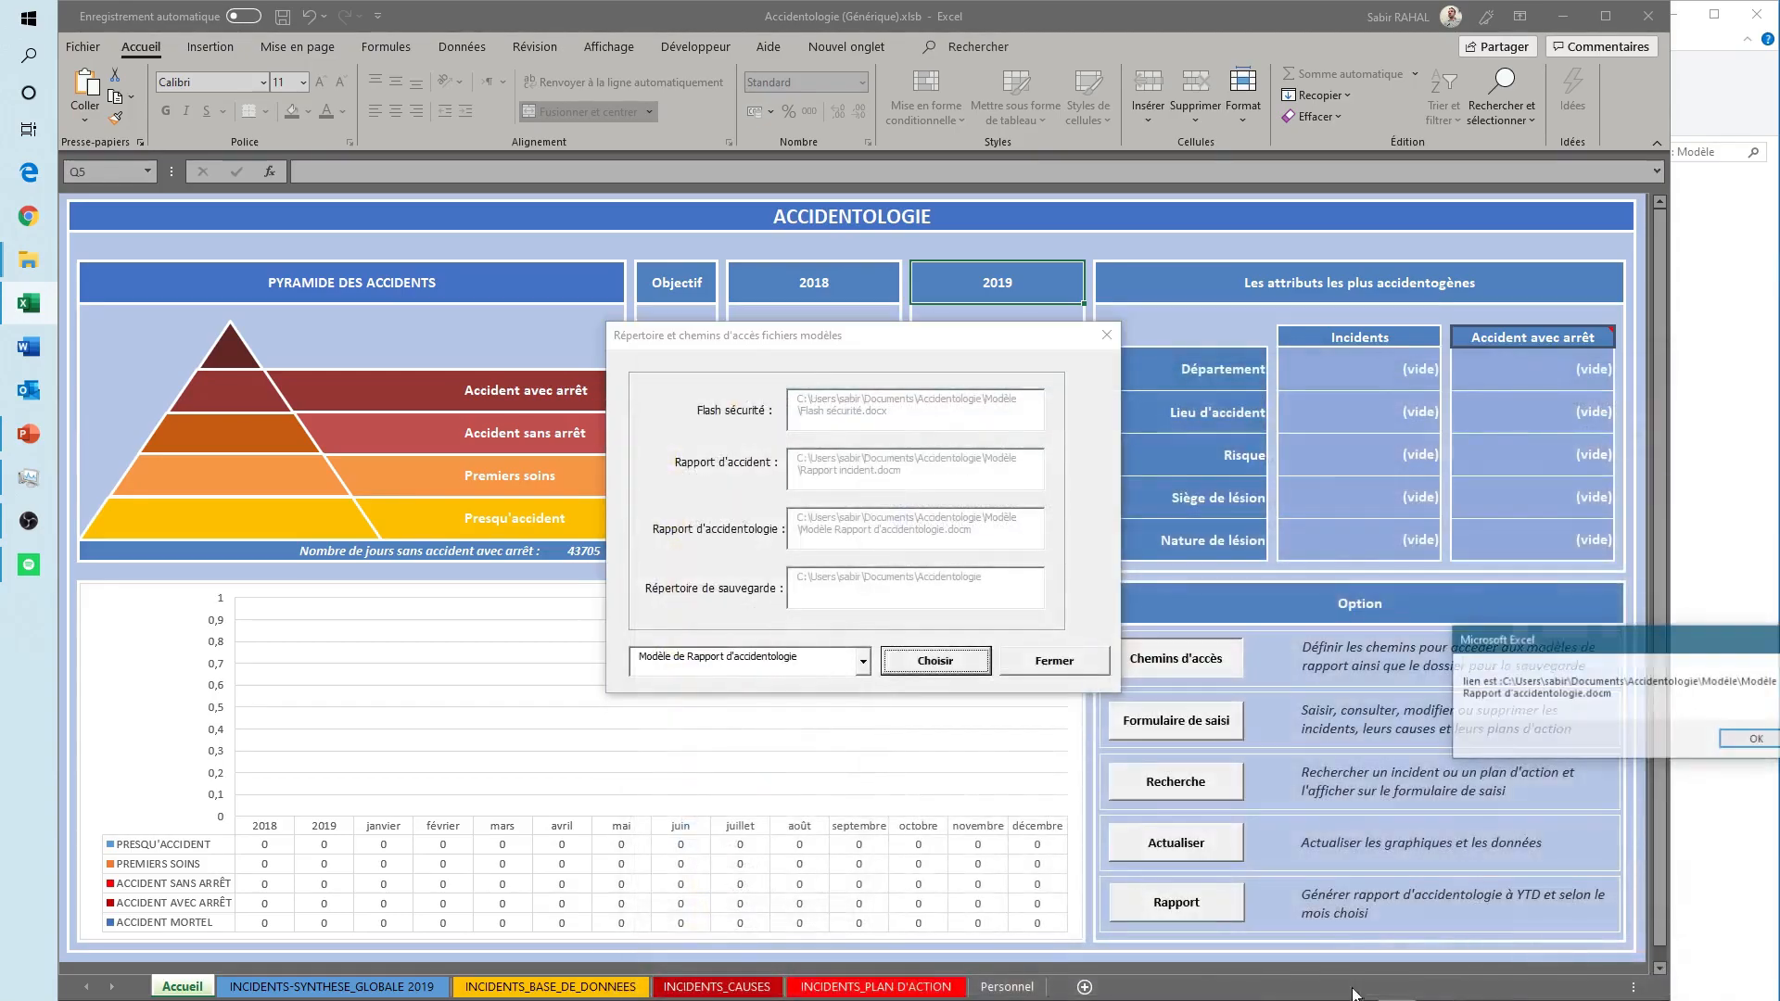
click(1739, 747)
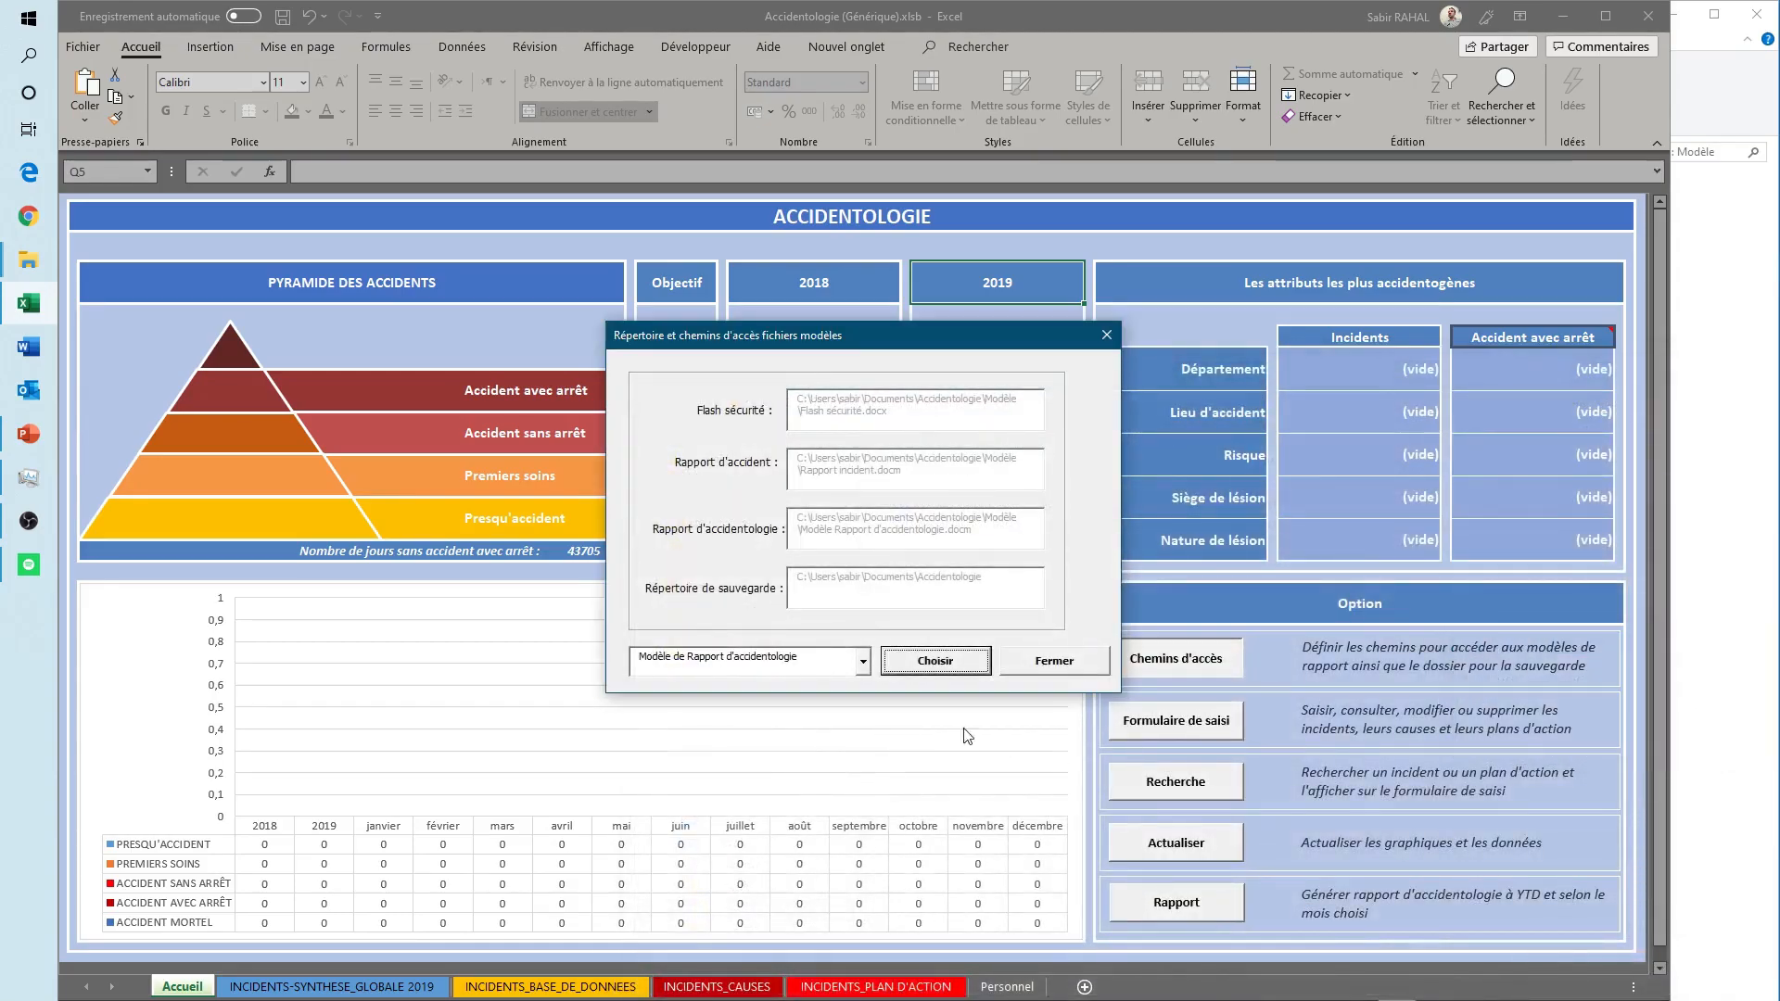
- Set the Dossier de sauvegarde des fichiers générés to the Documents\Accidentologie folder, acknowledge the link, and close the access paths form
click(862, 661)
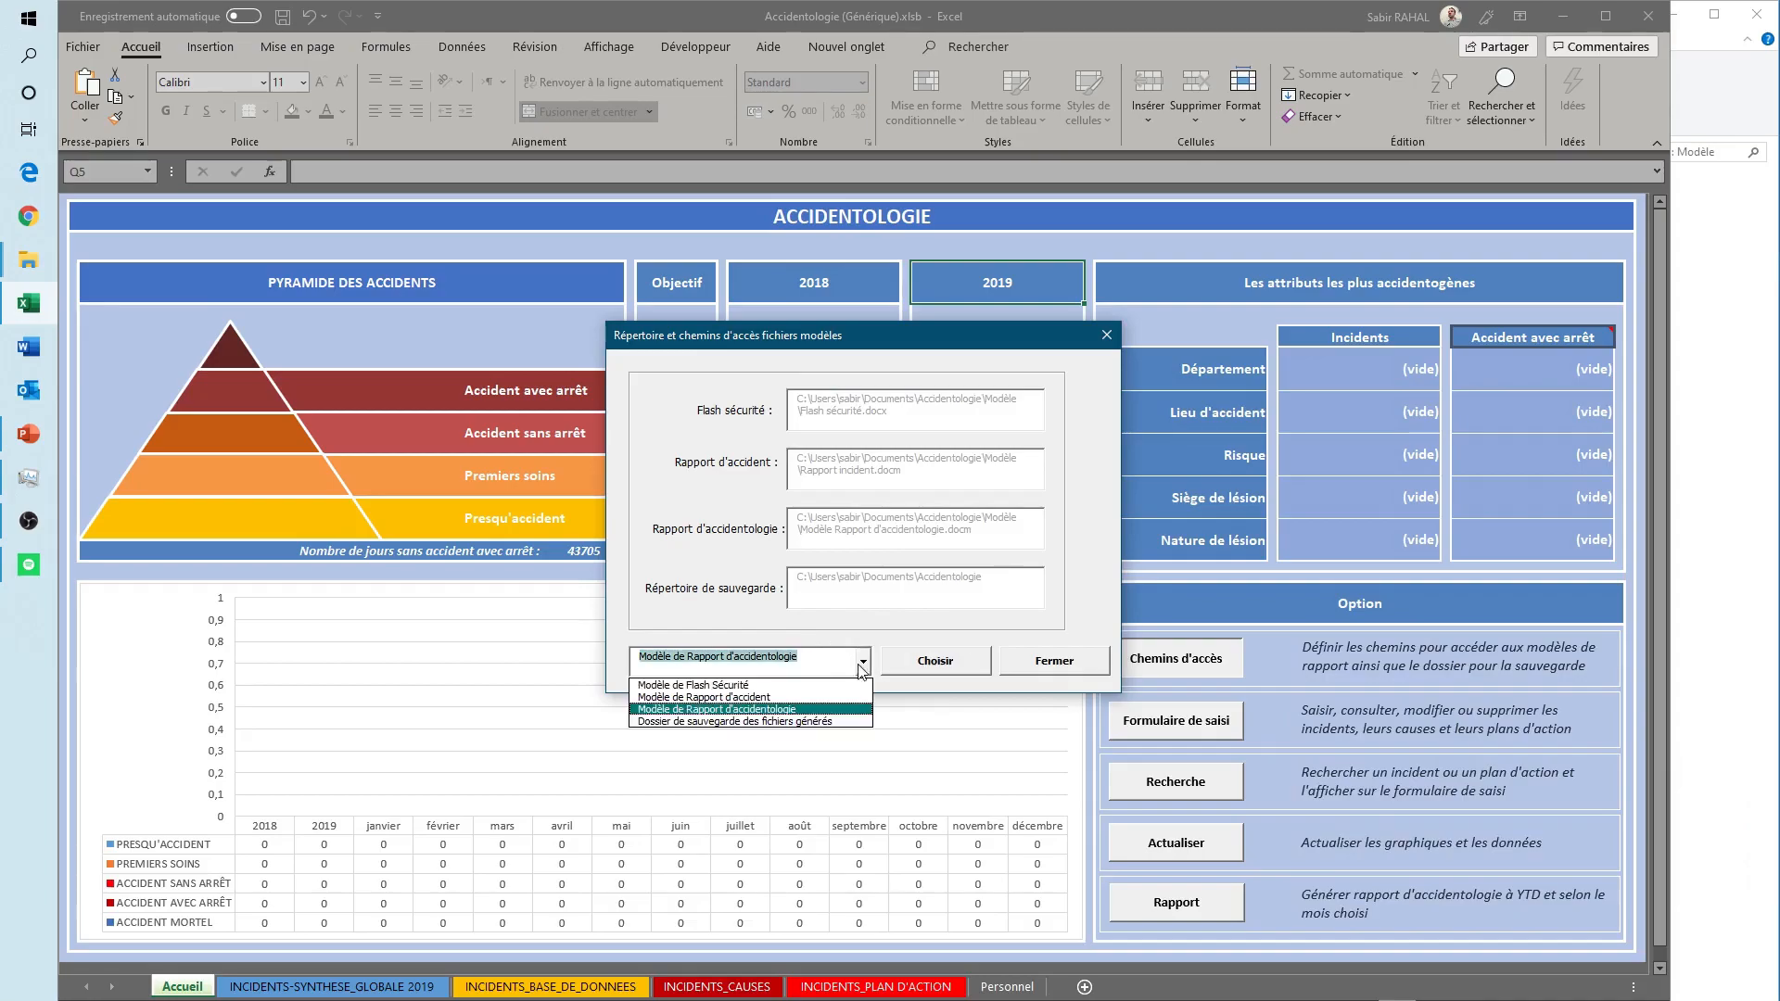
click(732, 721)
click(934, 658)
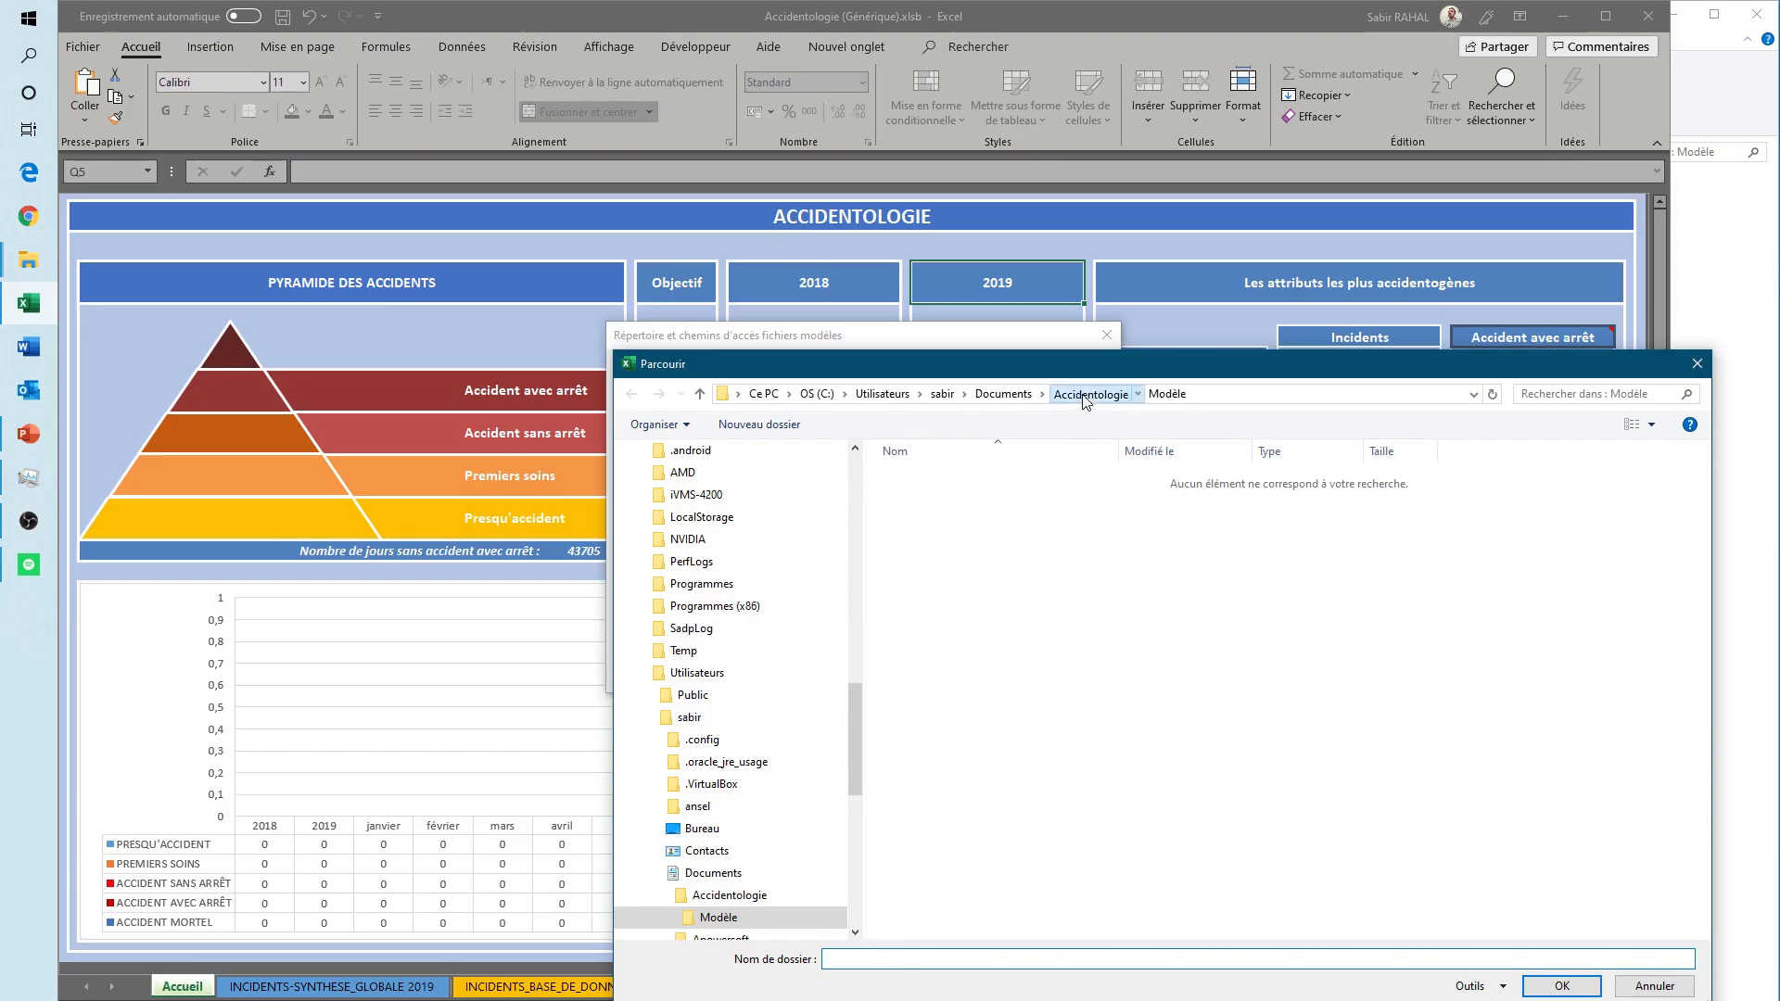
click(1091, 393)
click(1003, 393)
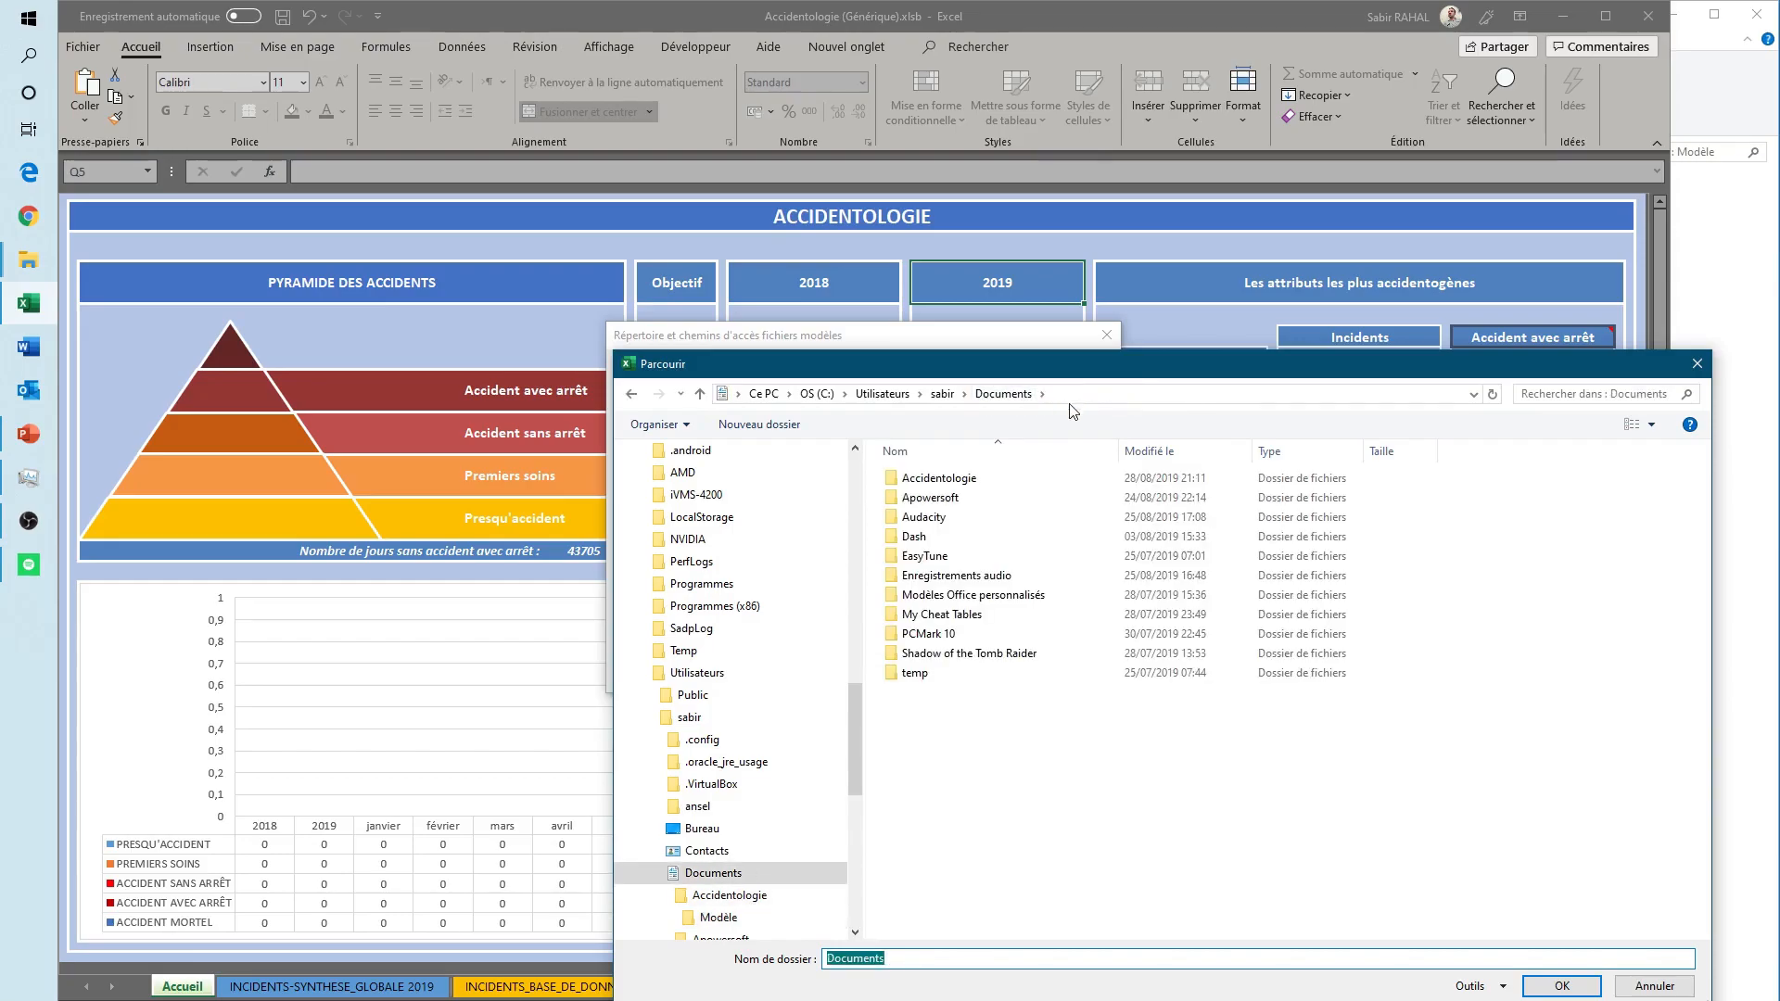
double_click(958, 480)
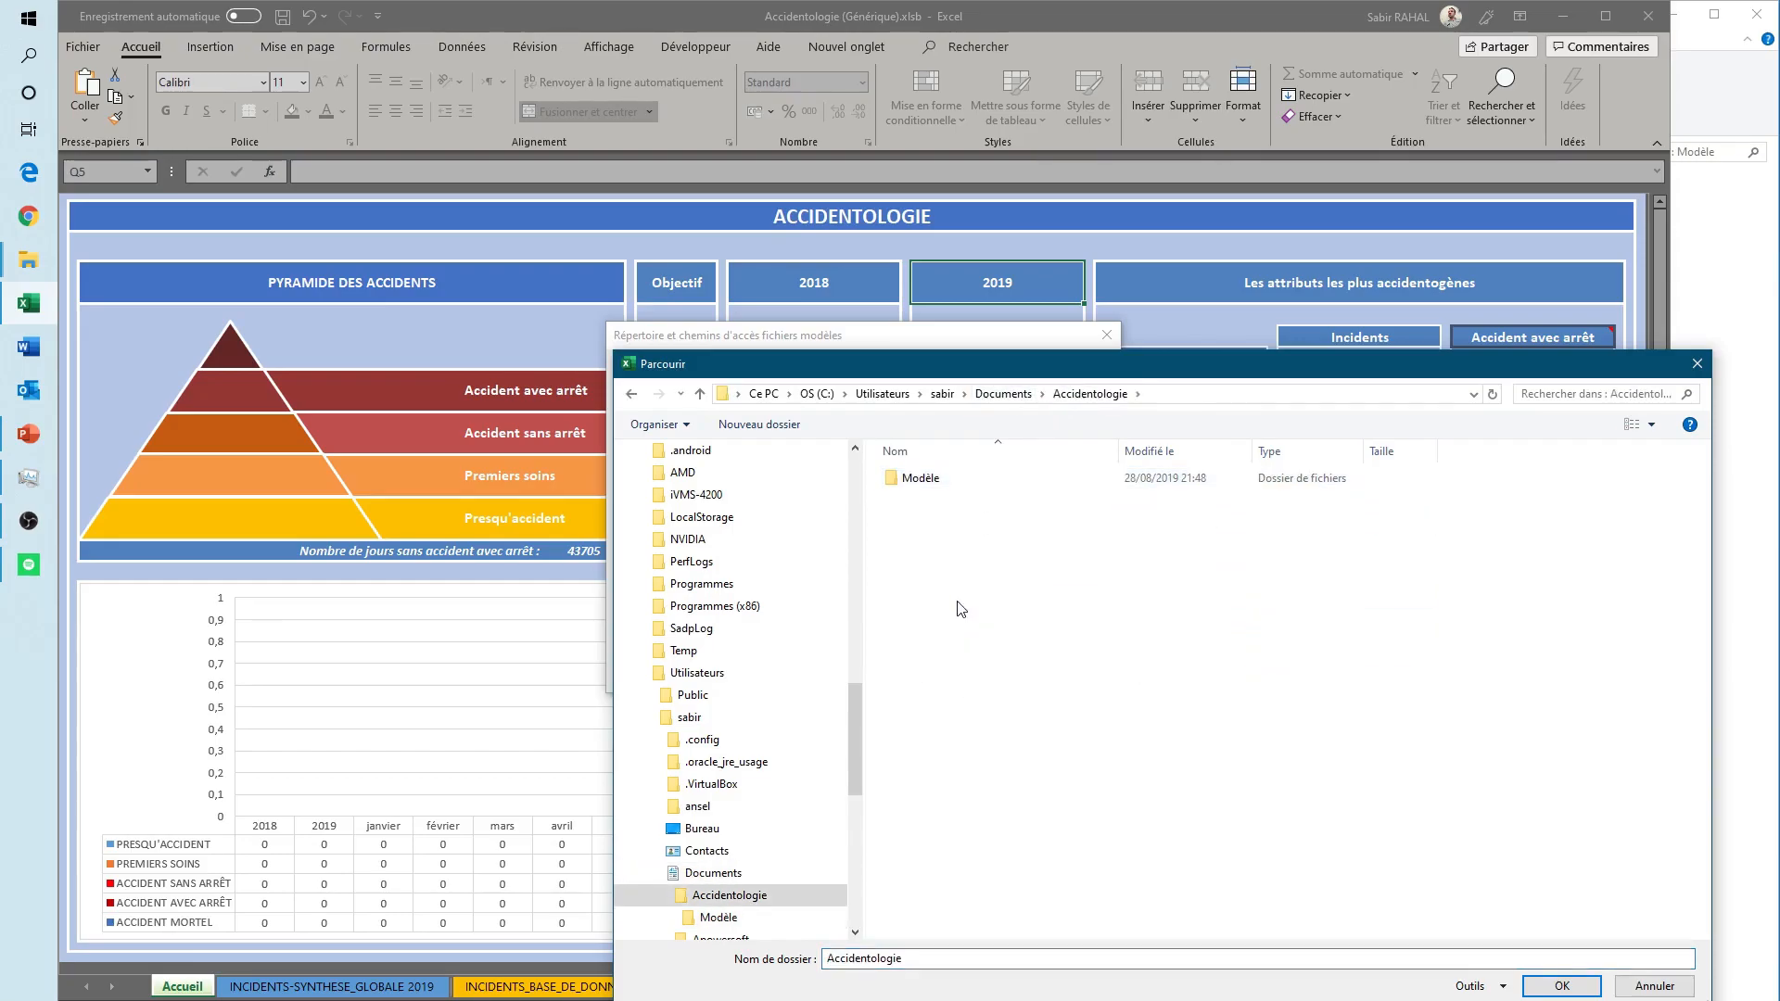
click(1550, 988)
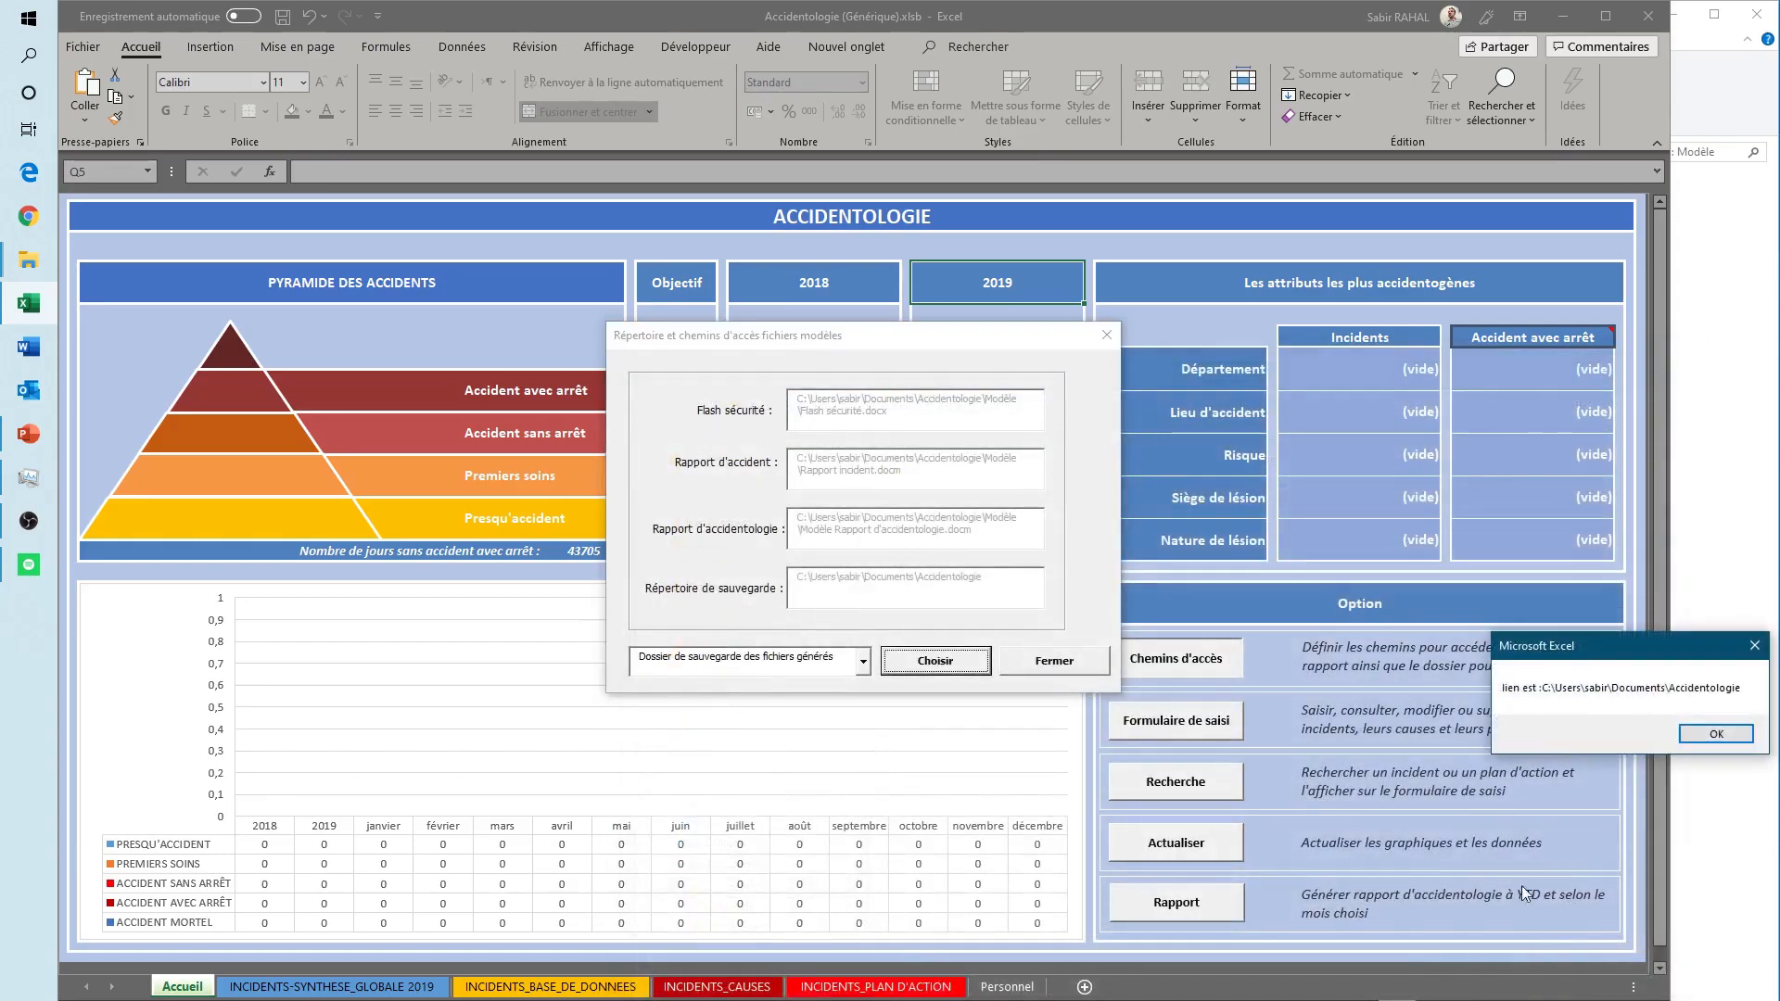
drag(1571, 647, 1487, 650)
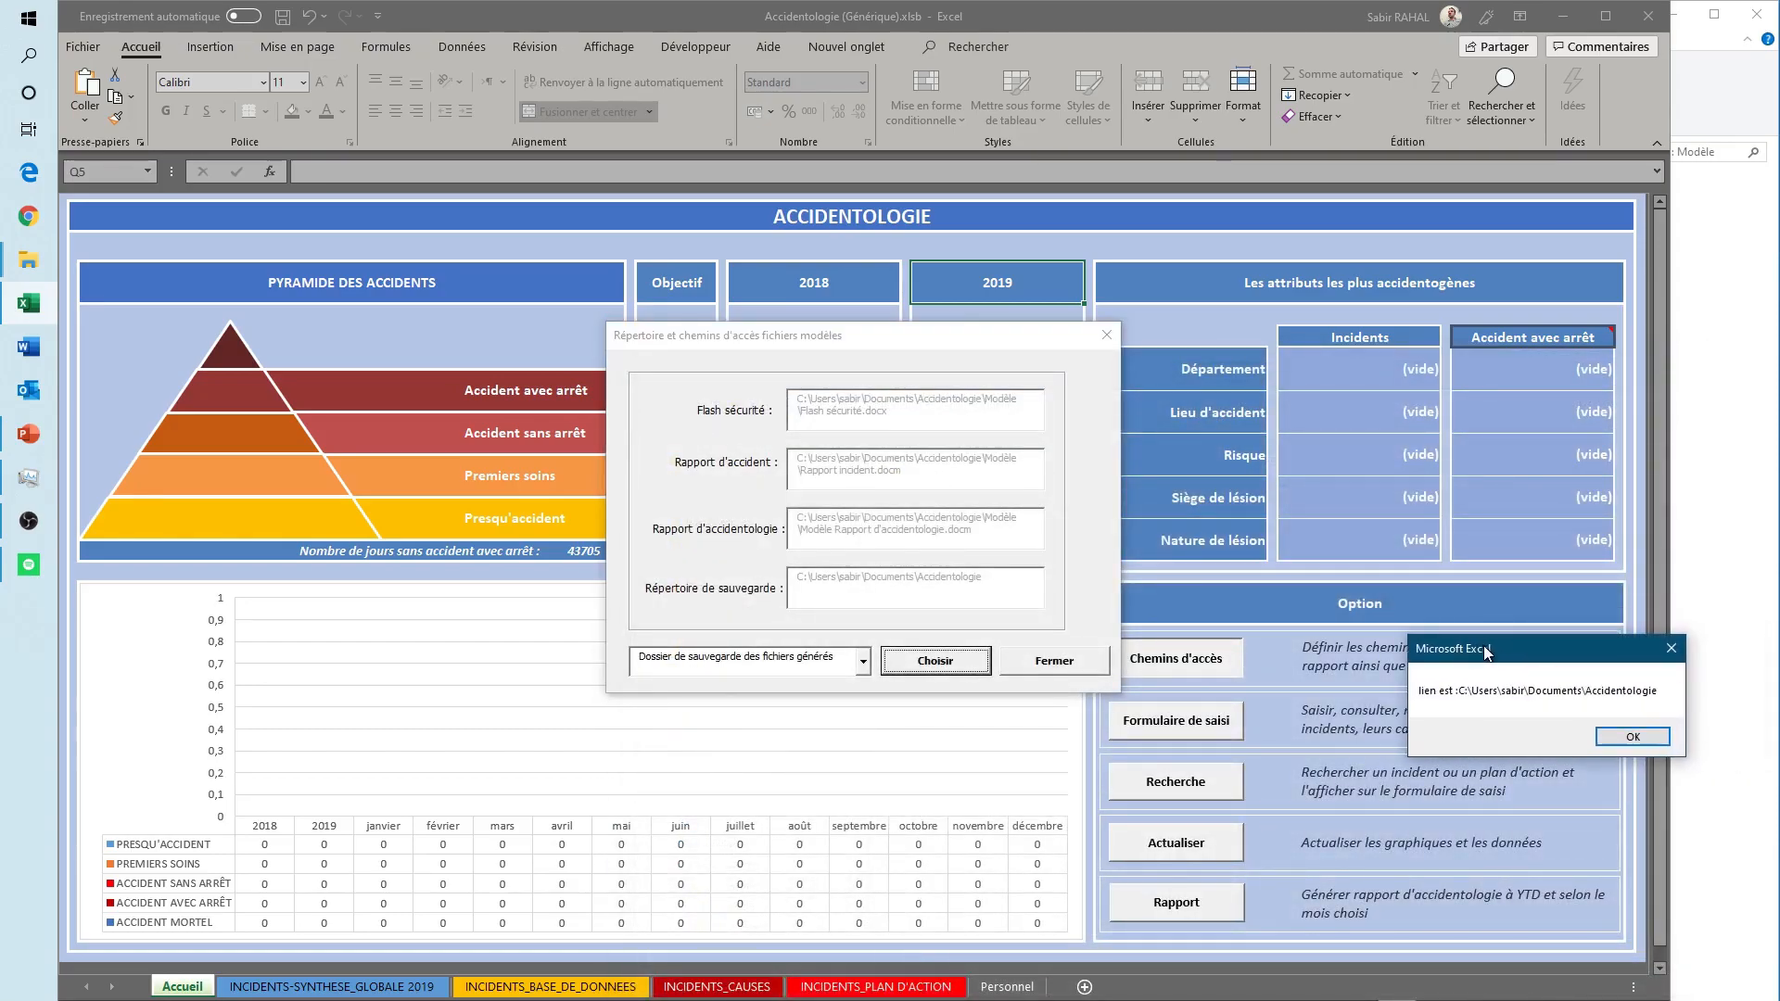
click(1623, 742)
click(1054, 664)
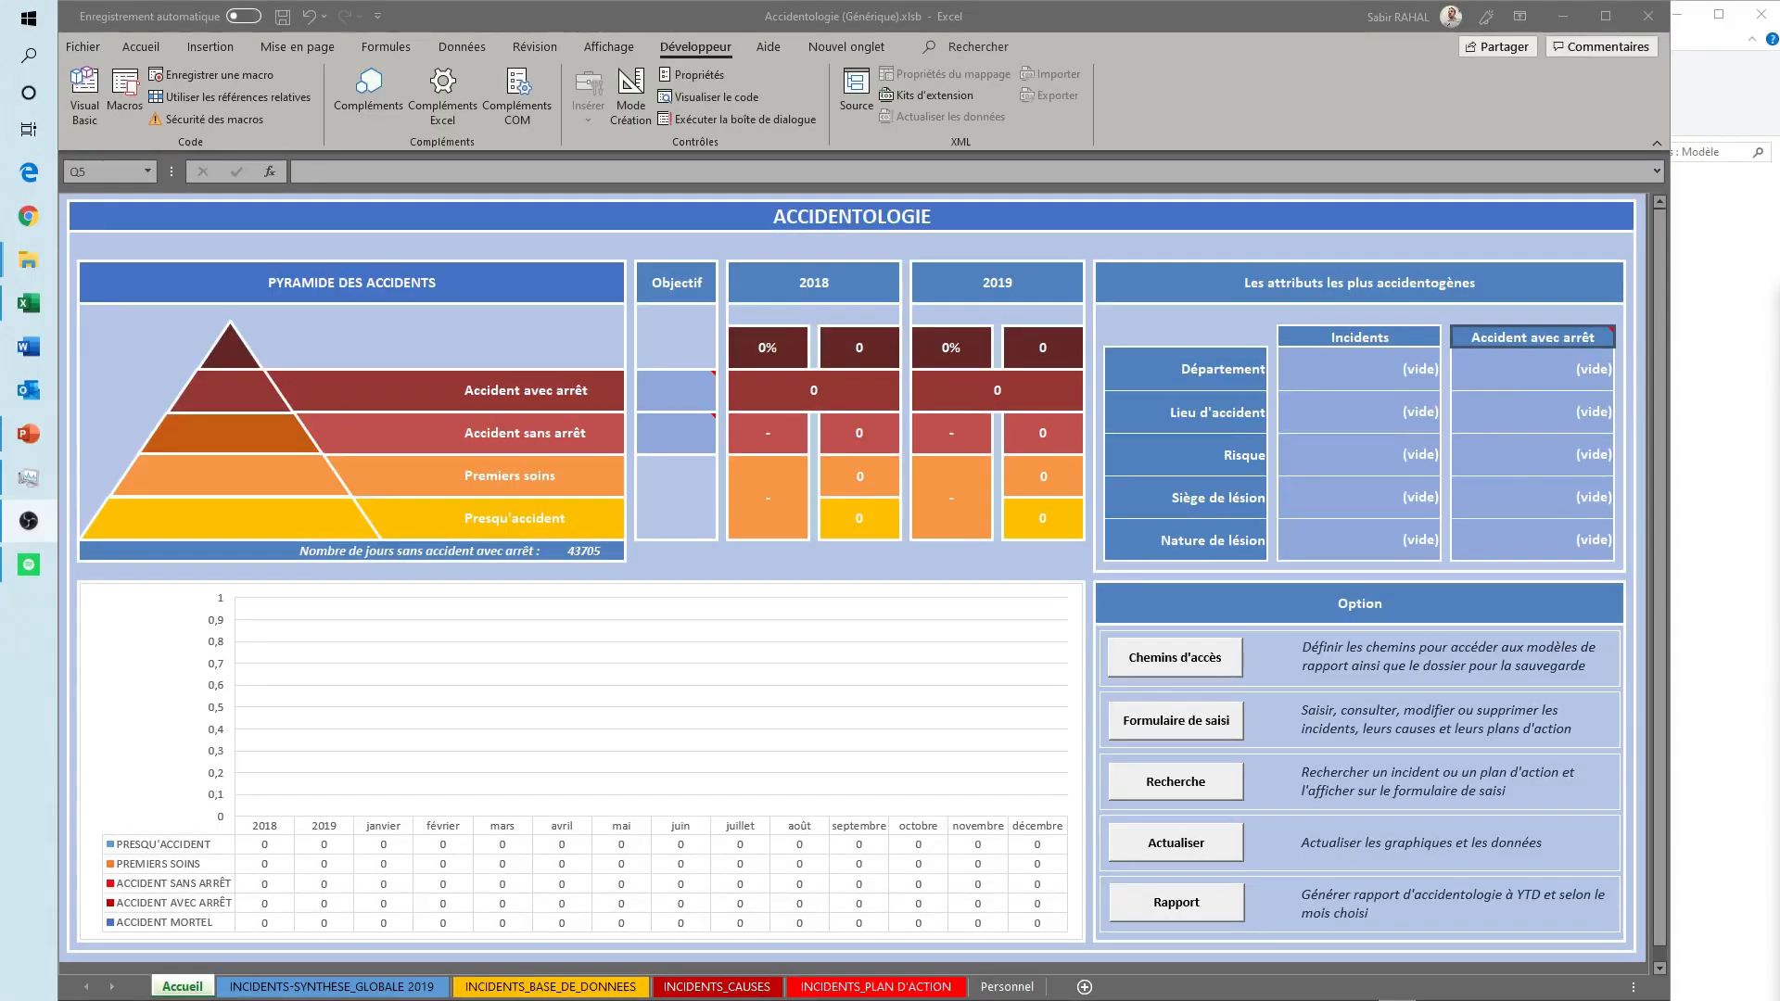
- Open the incident entry form and set Date to 01/08/2019, Heure to 07:00 and Type to Travail
click(1348, 726)
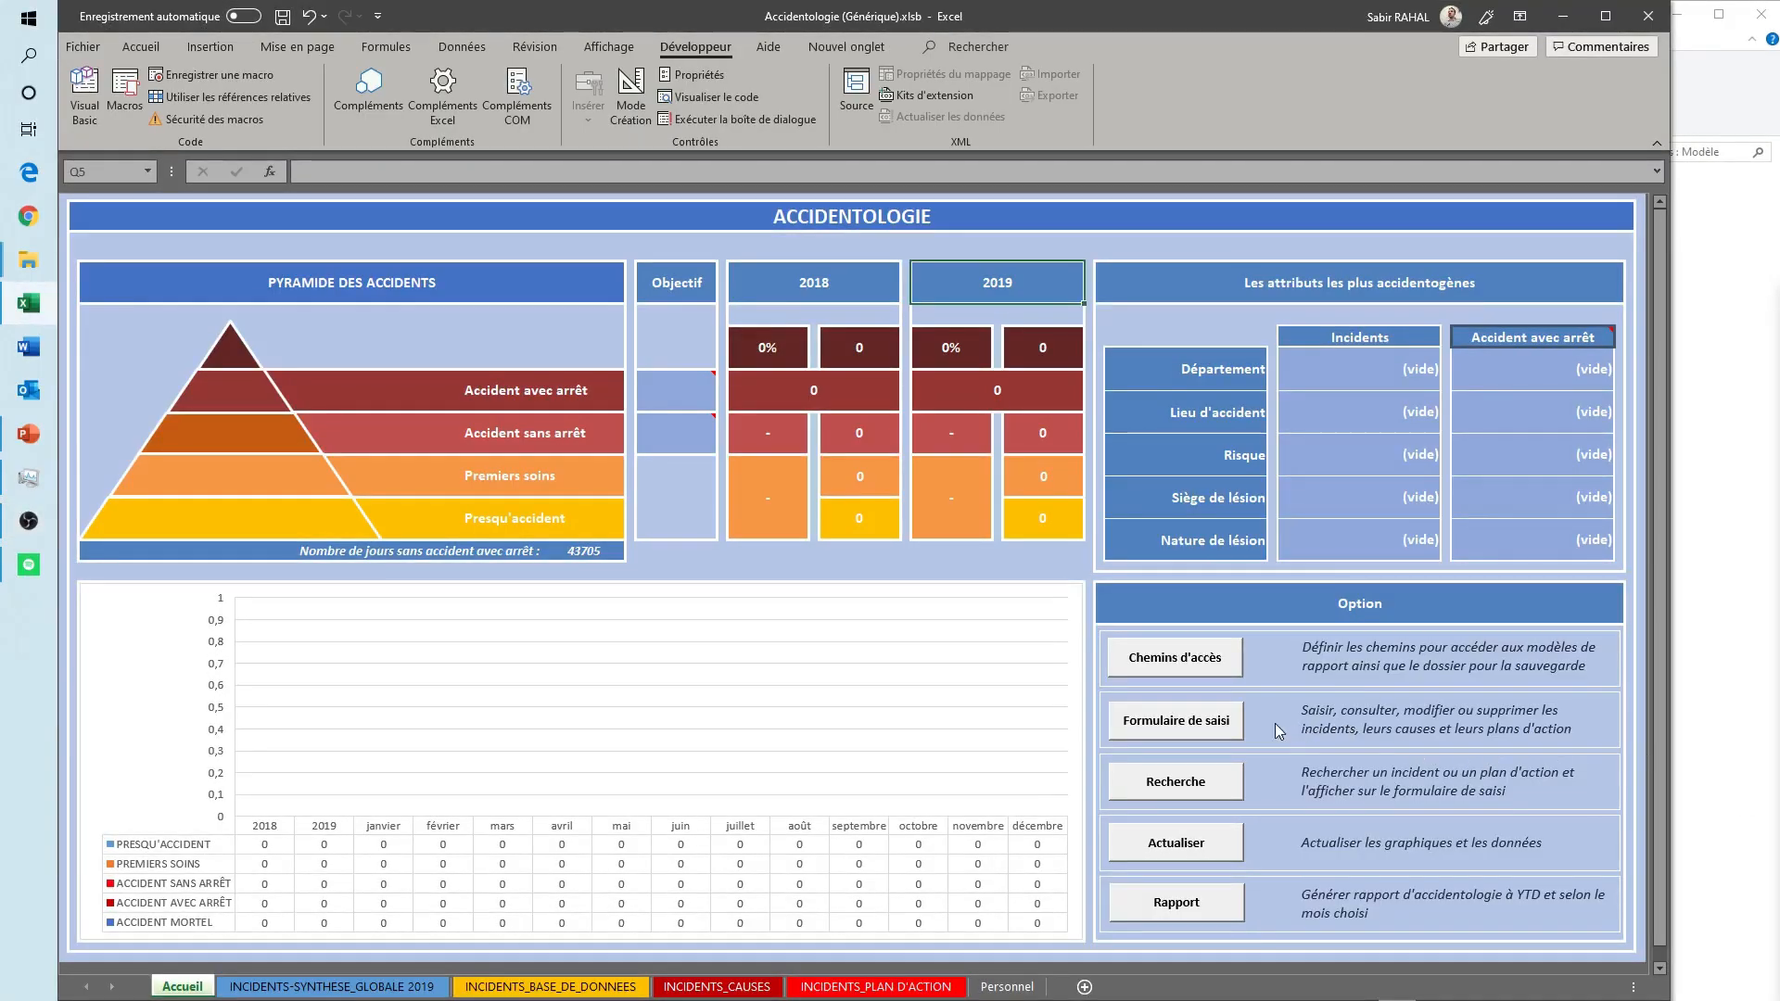
click(1163, 731)
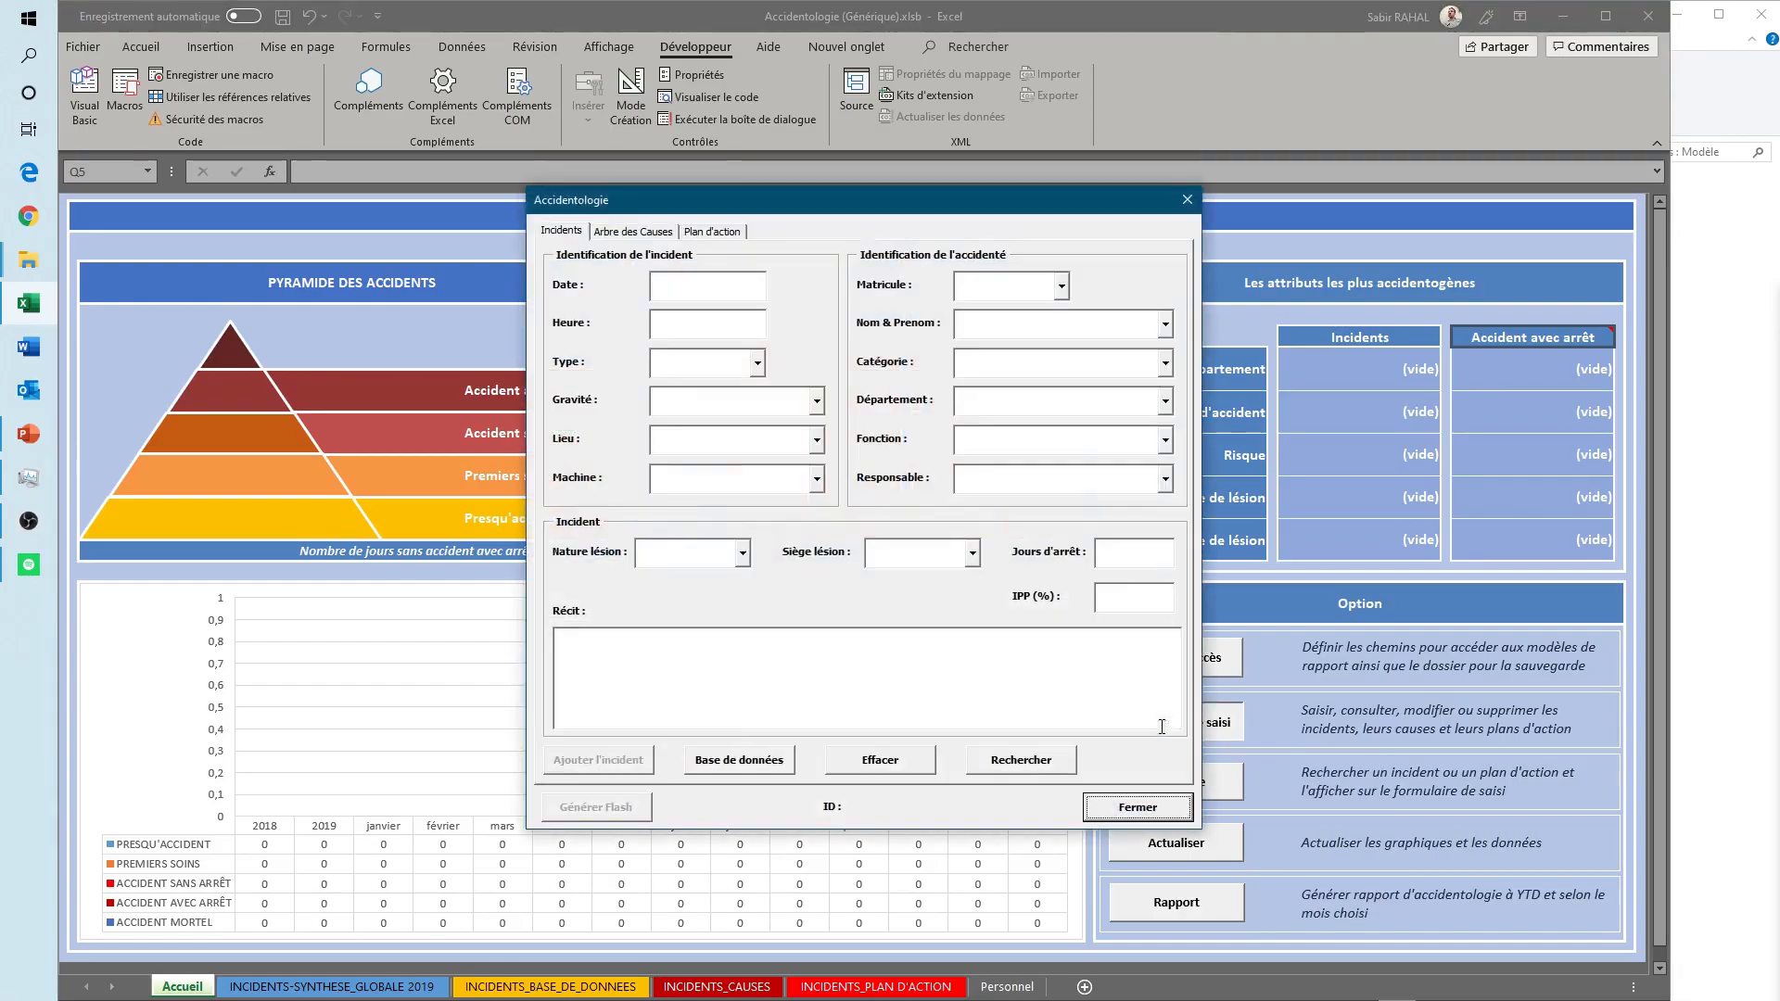
click(699, 290)
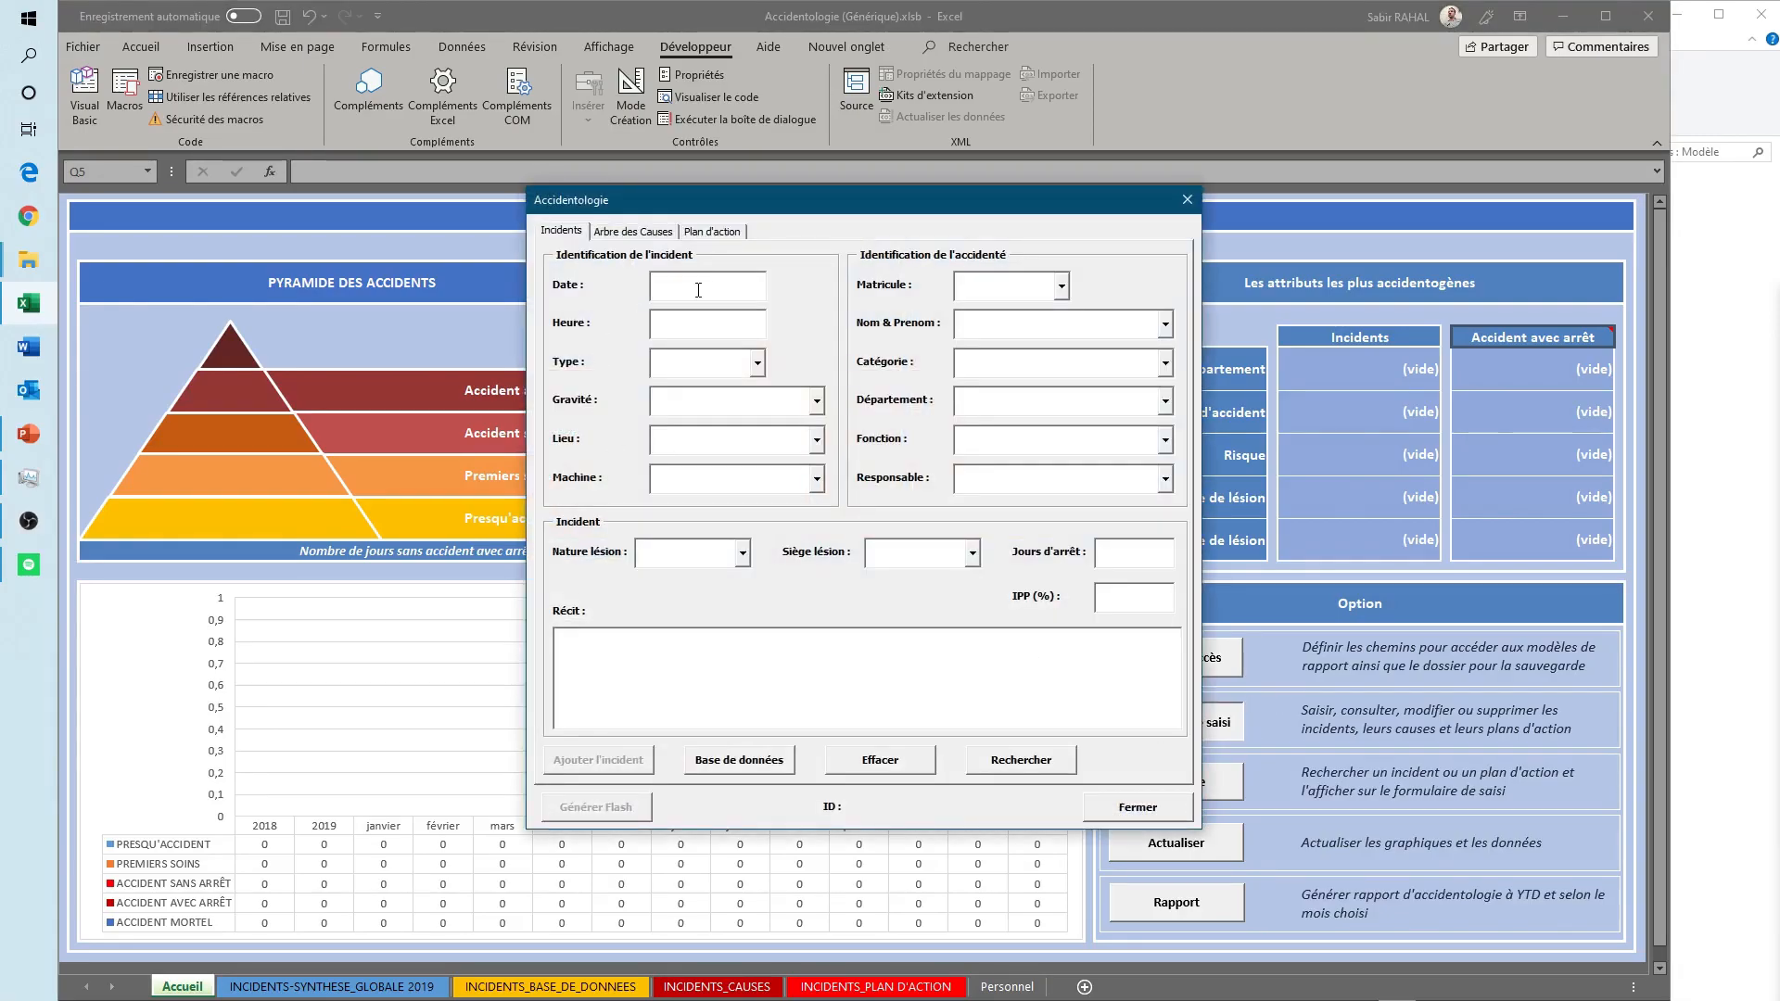
text(01/08/2019)
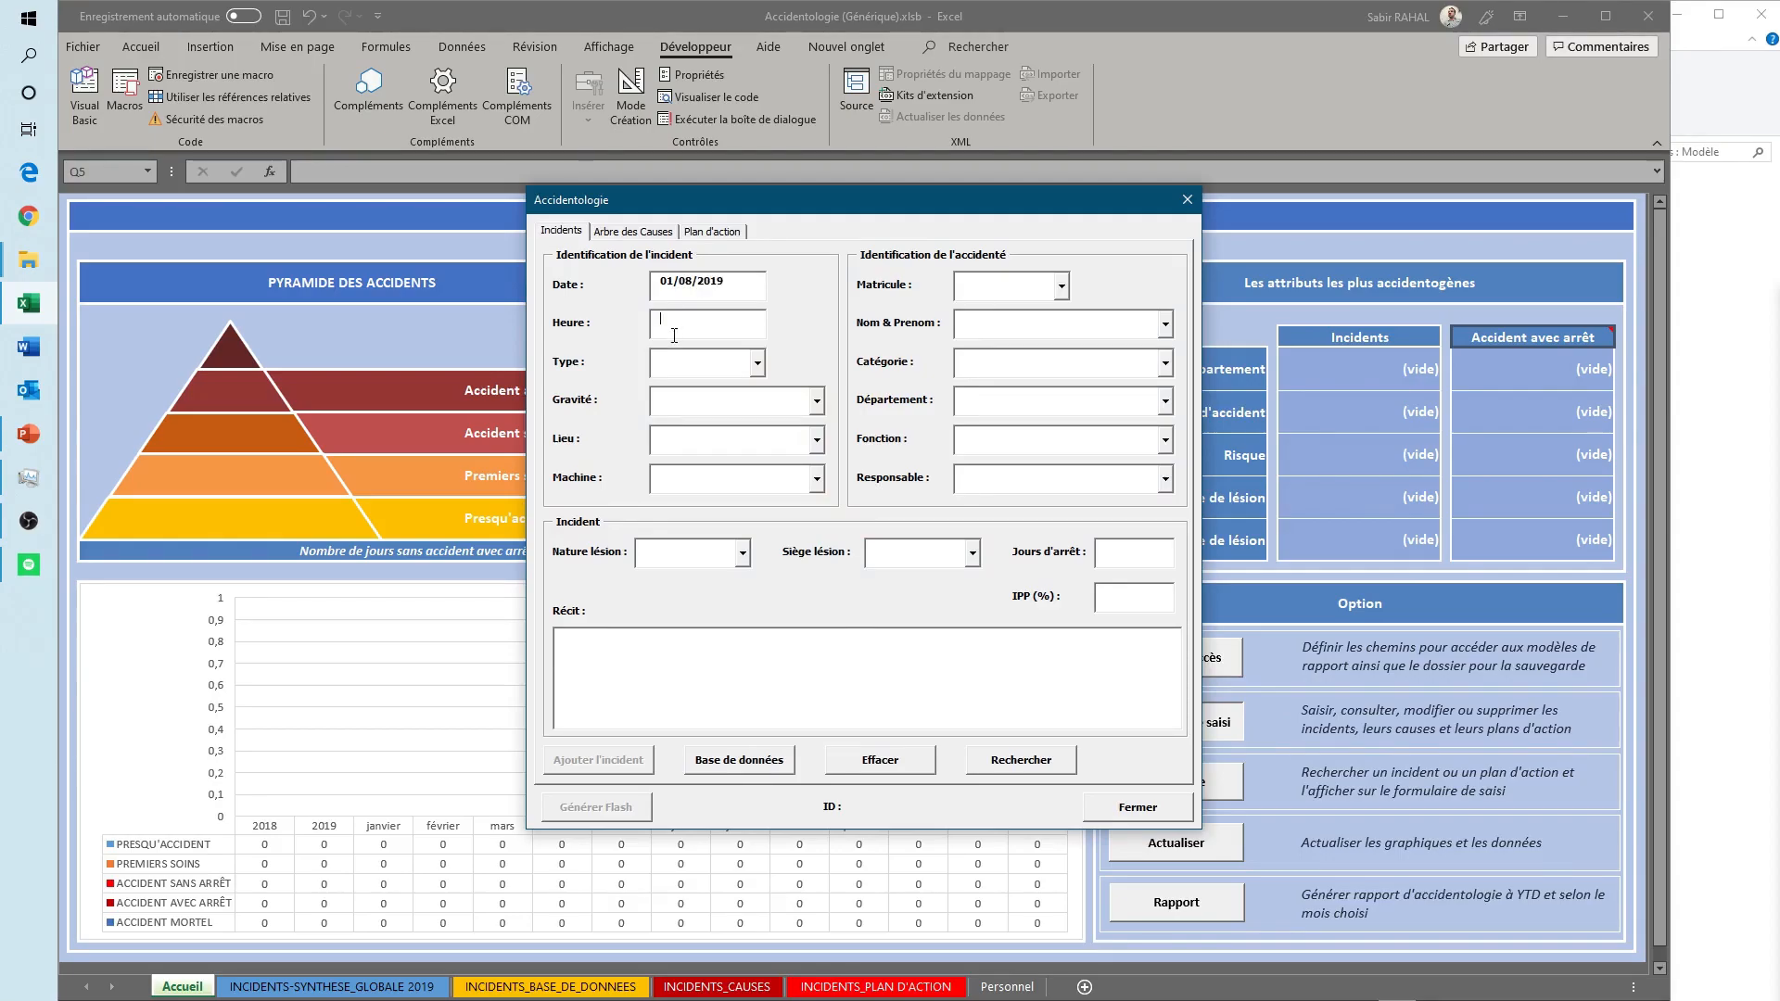
text(700)
click(757, 363)
click(691, 388)
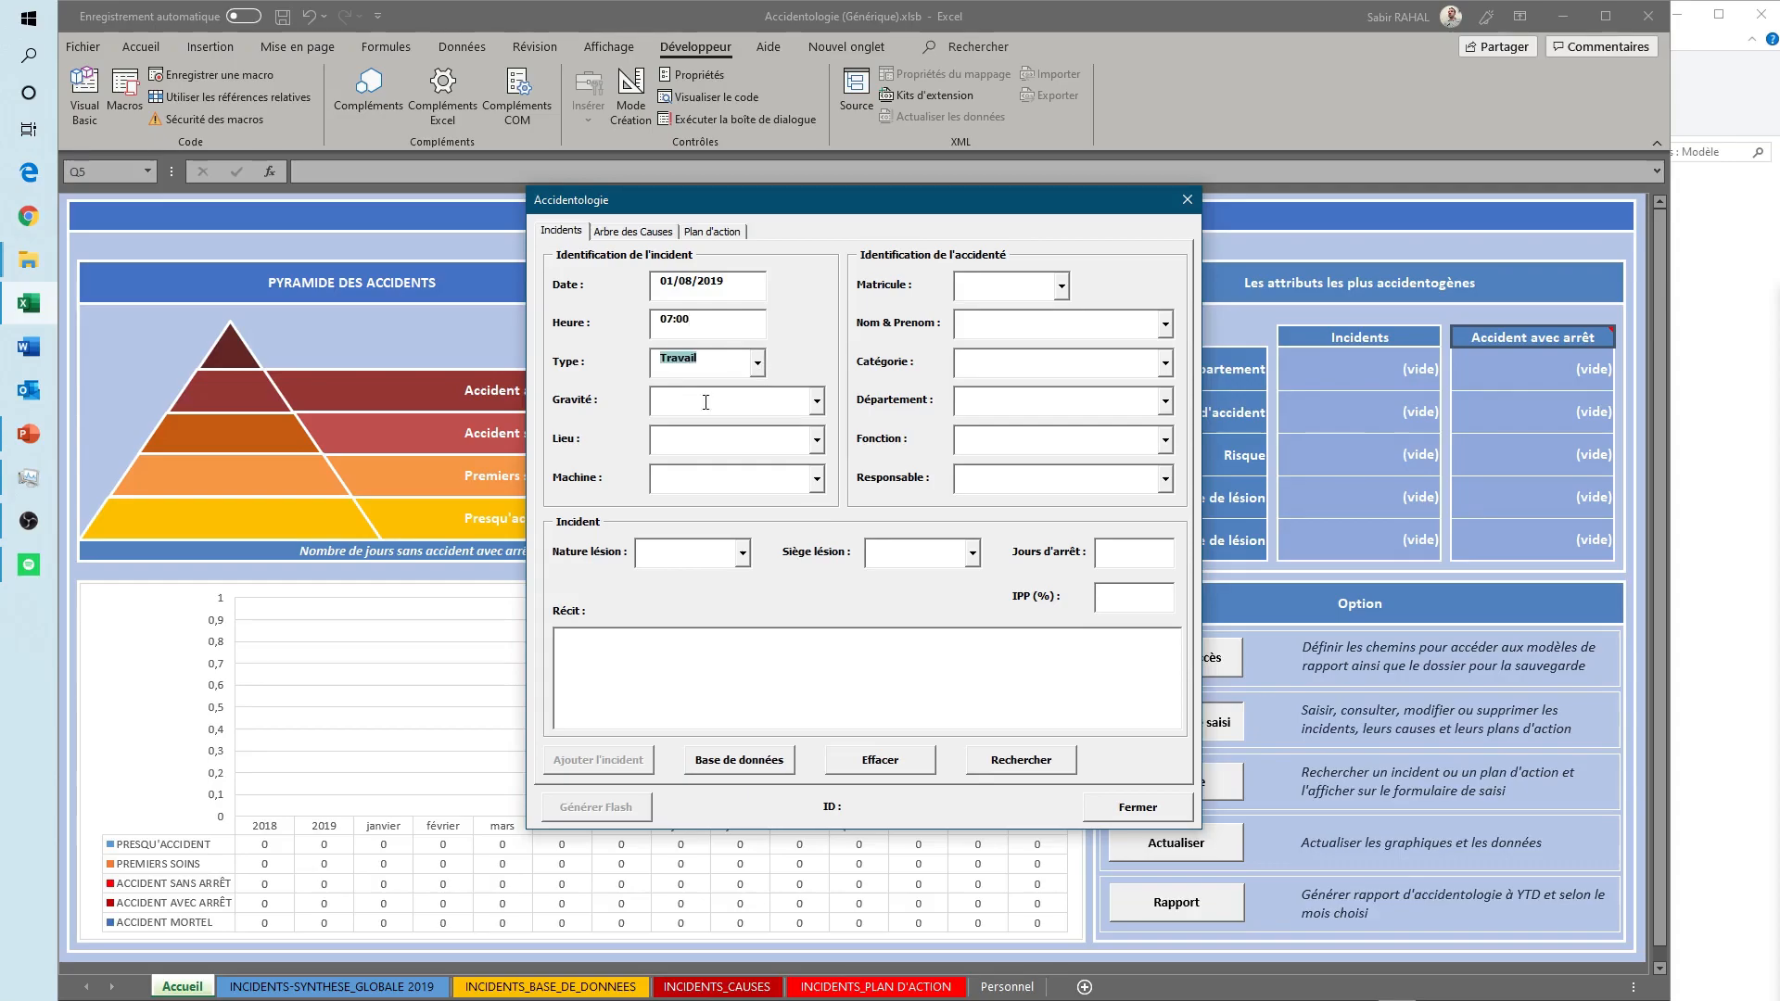
- Set the incident's Gravité to Accident sans arrêt, Lieu to Zone 1 and Machine to machine A
click(817, 401)
click(703, 468)
click(682, 438)
click(817, 440)
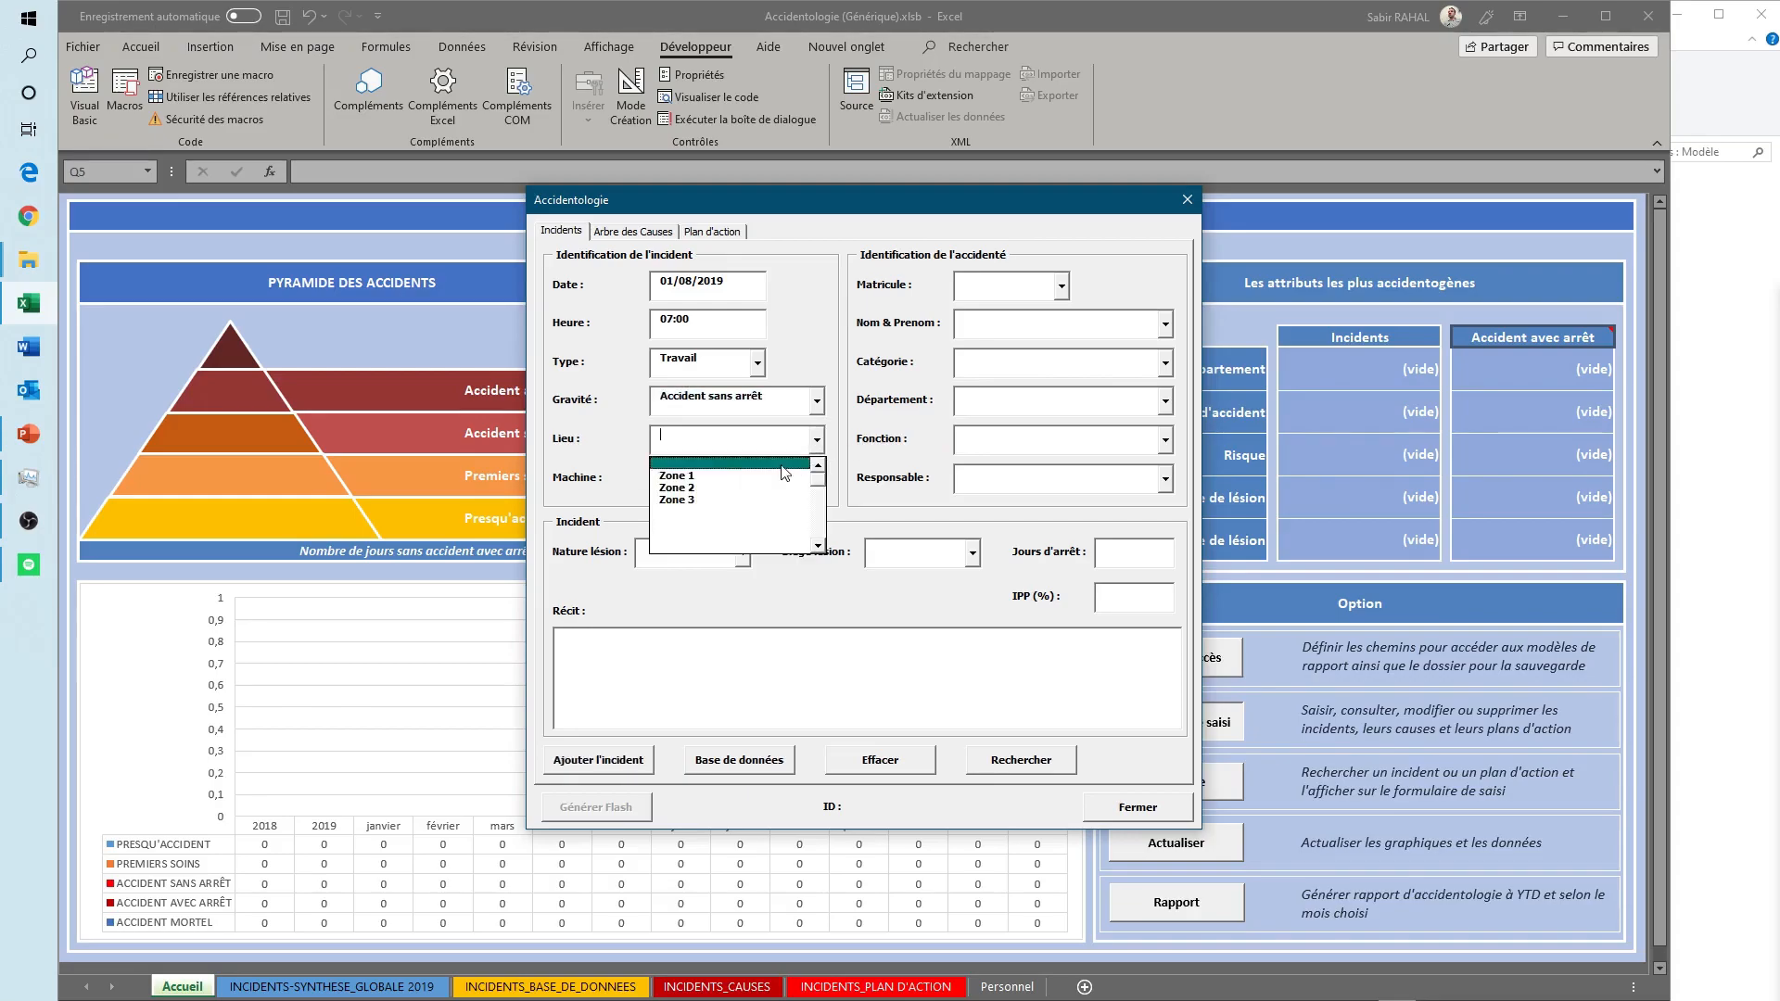
click(676, 475)
click(676, 481)
click(817, 481)
click(780, 478)
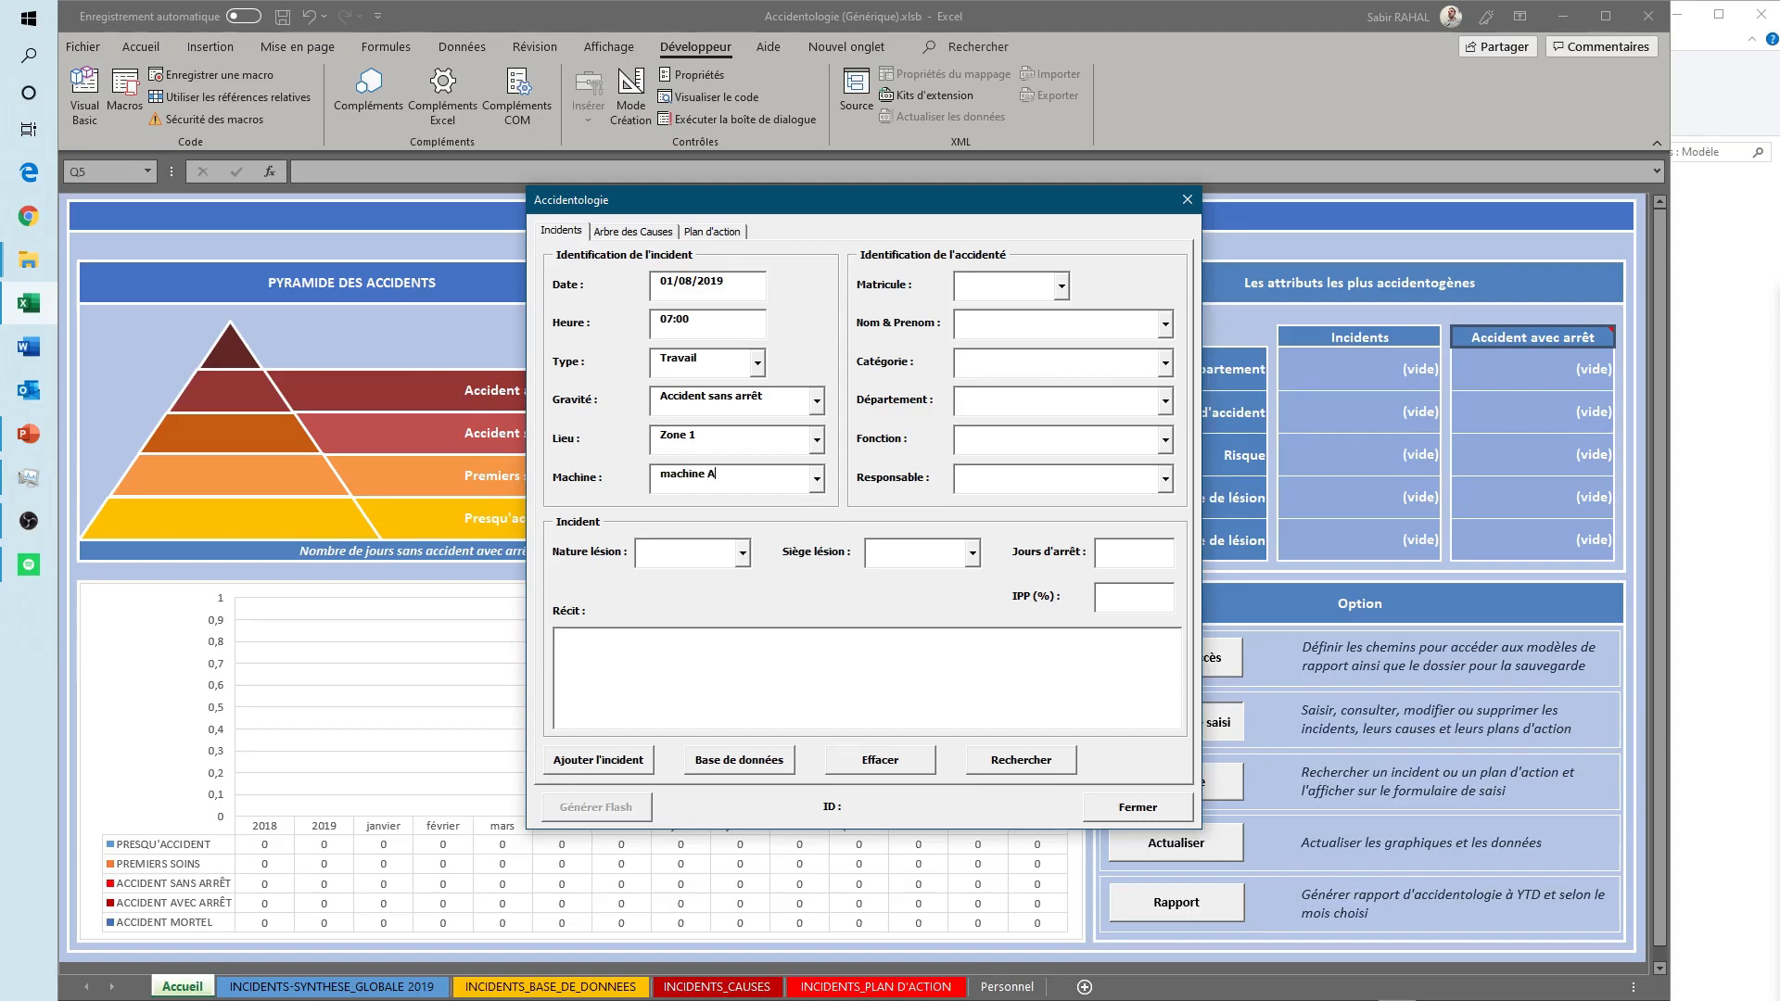
- Identify the injured person by choosing the third Matricule in the list, then set Fonction to Opérateur and fill in the Responsable
click(1062, 286)
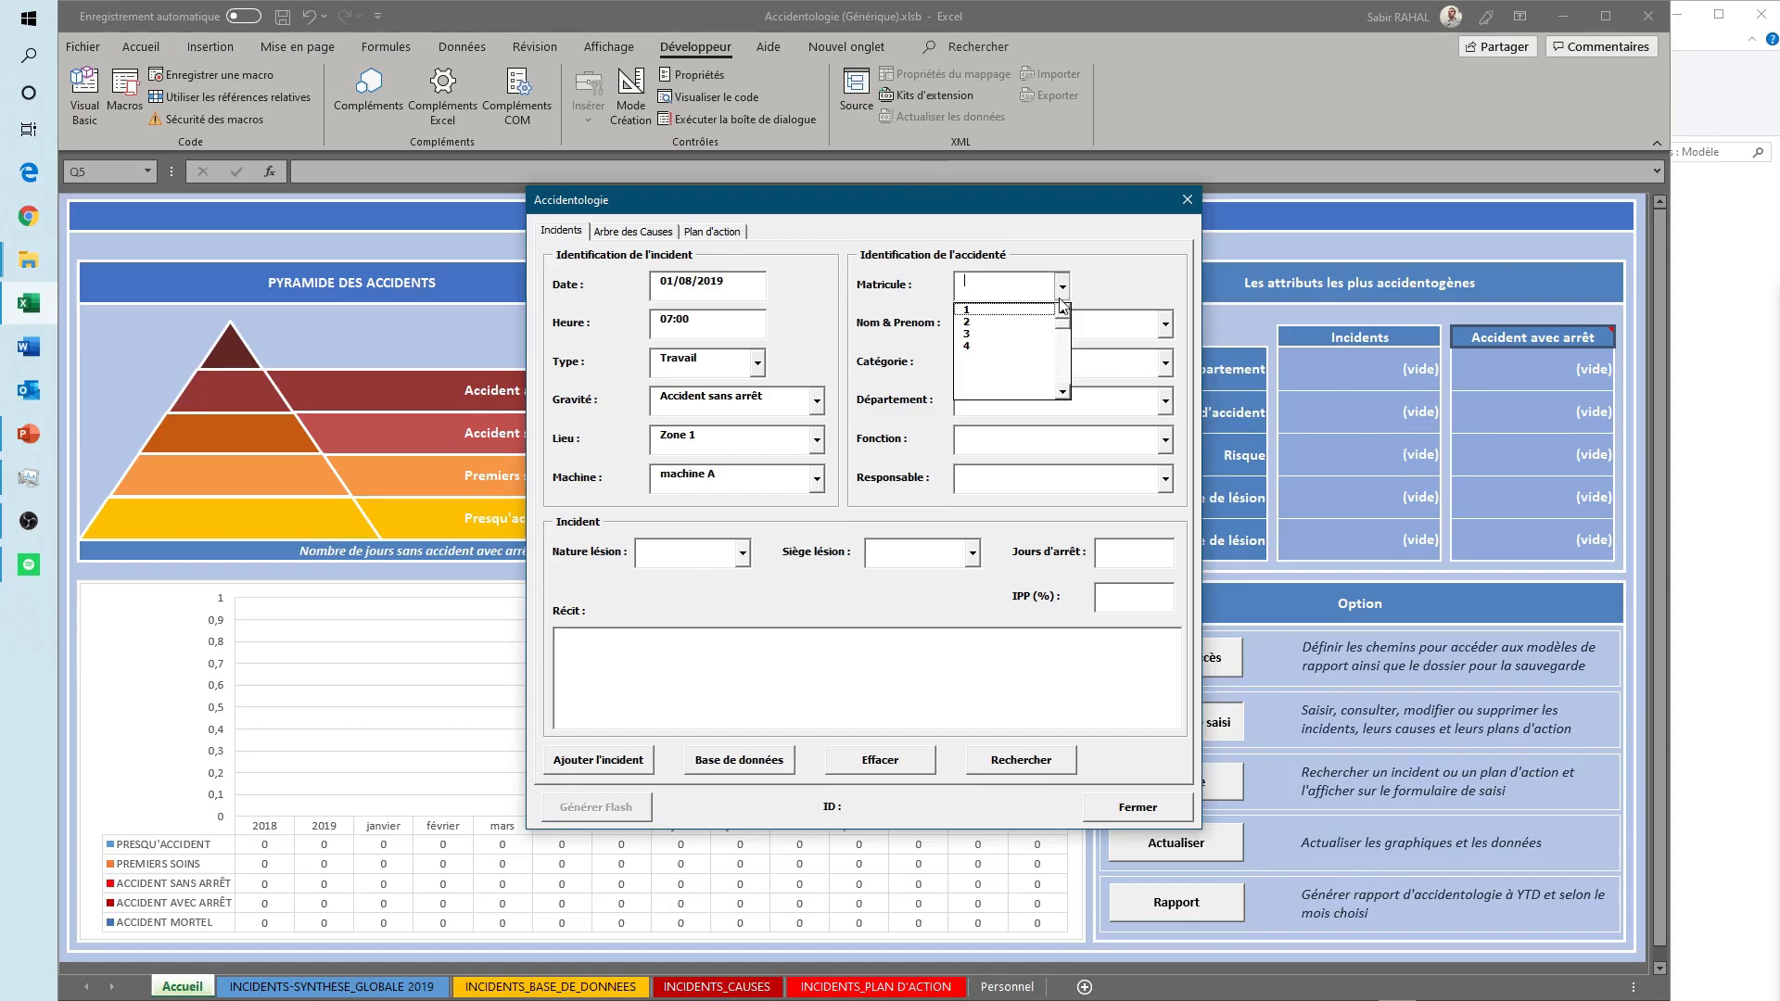
click(974, 335)
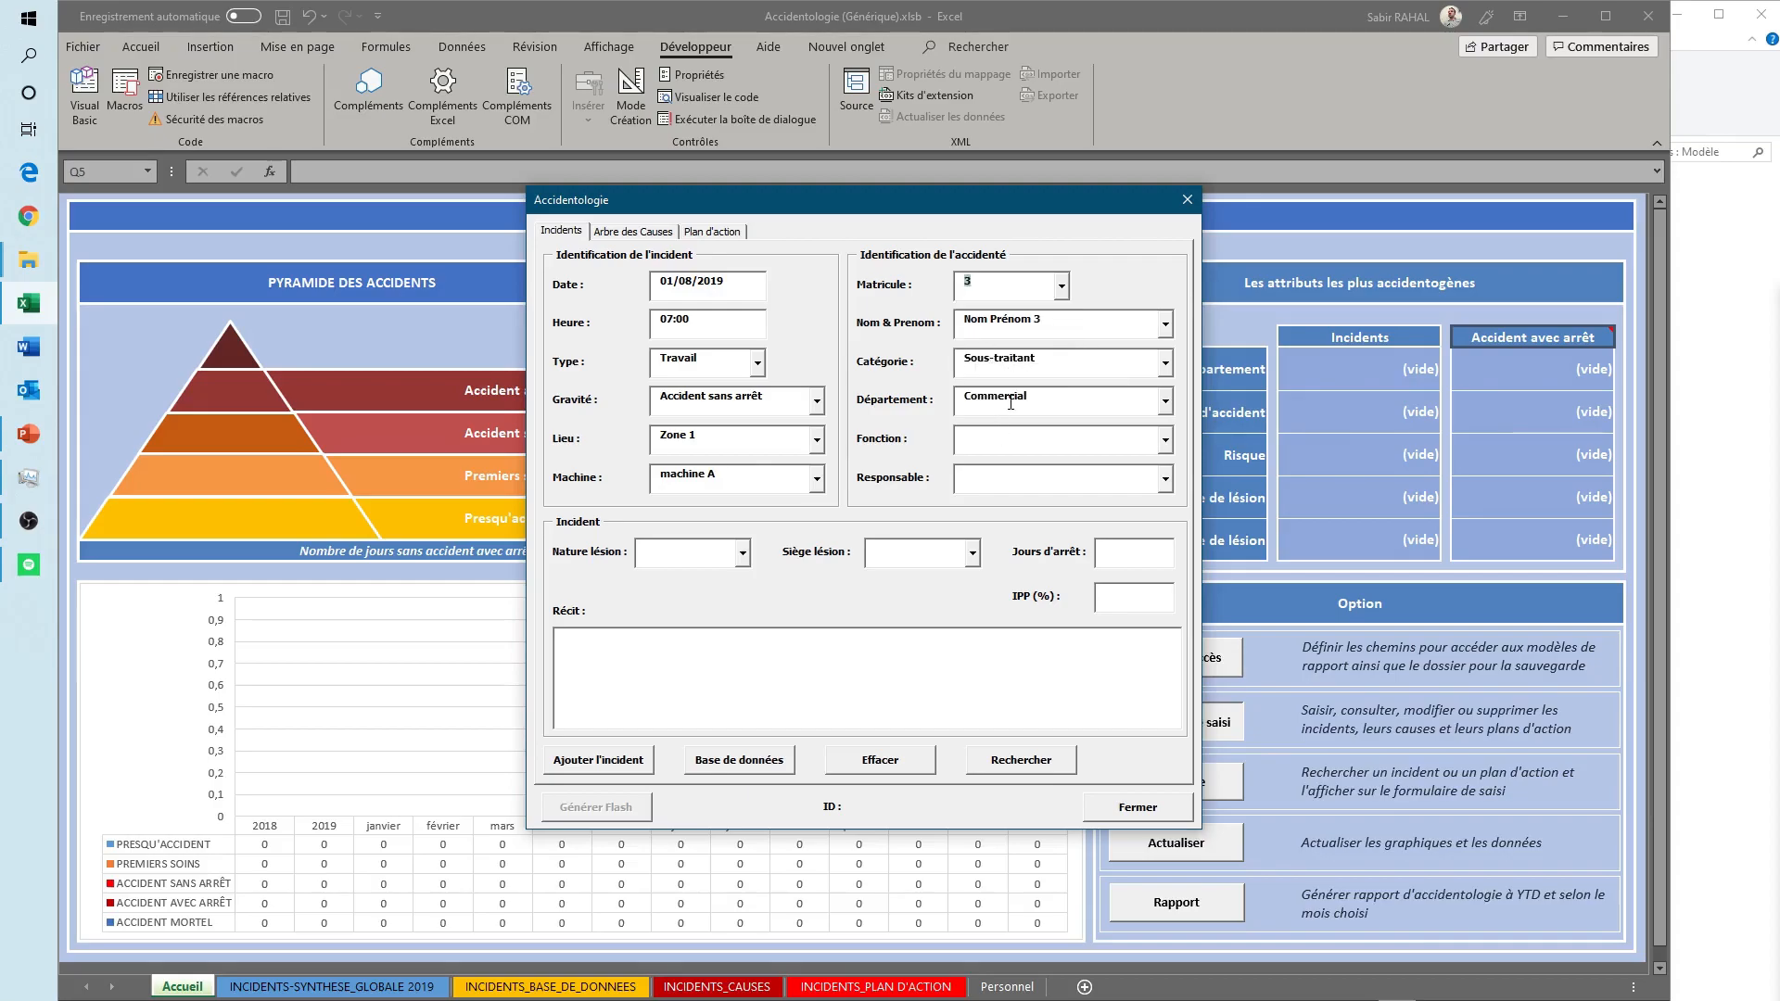
click(1032, 447)
- Set the incident's Nature lésion to Entorse and Siège lésion to Cheville, leaving Jours d'arrêt empty
click(744, 555)
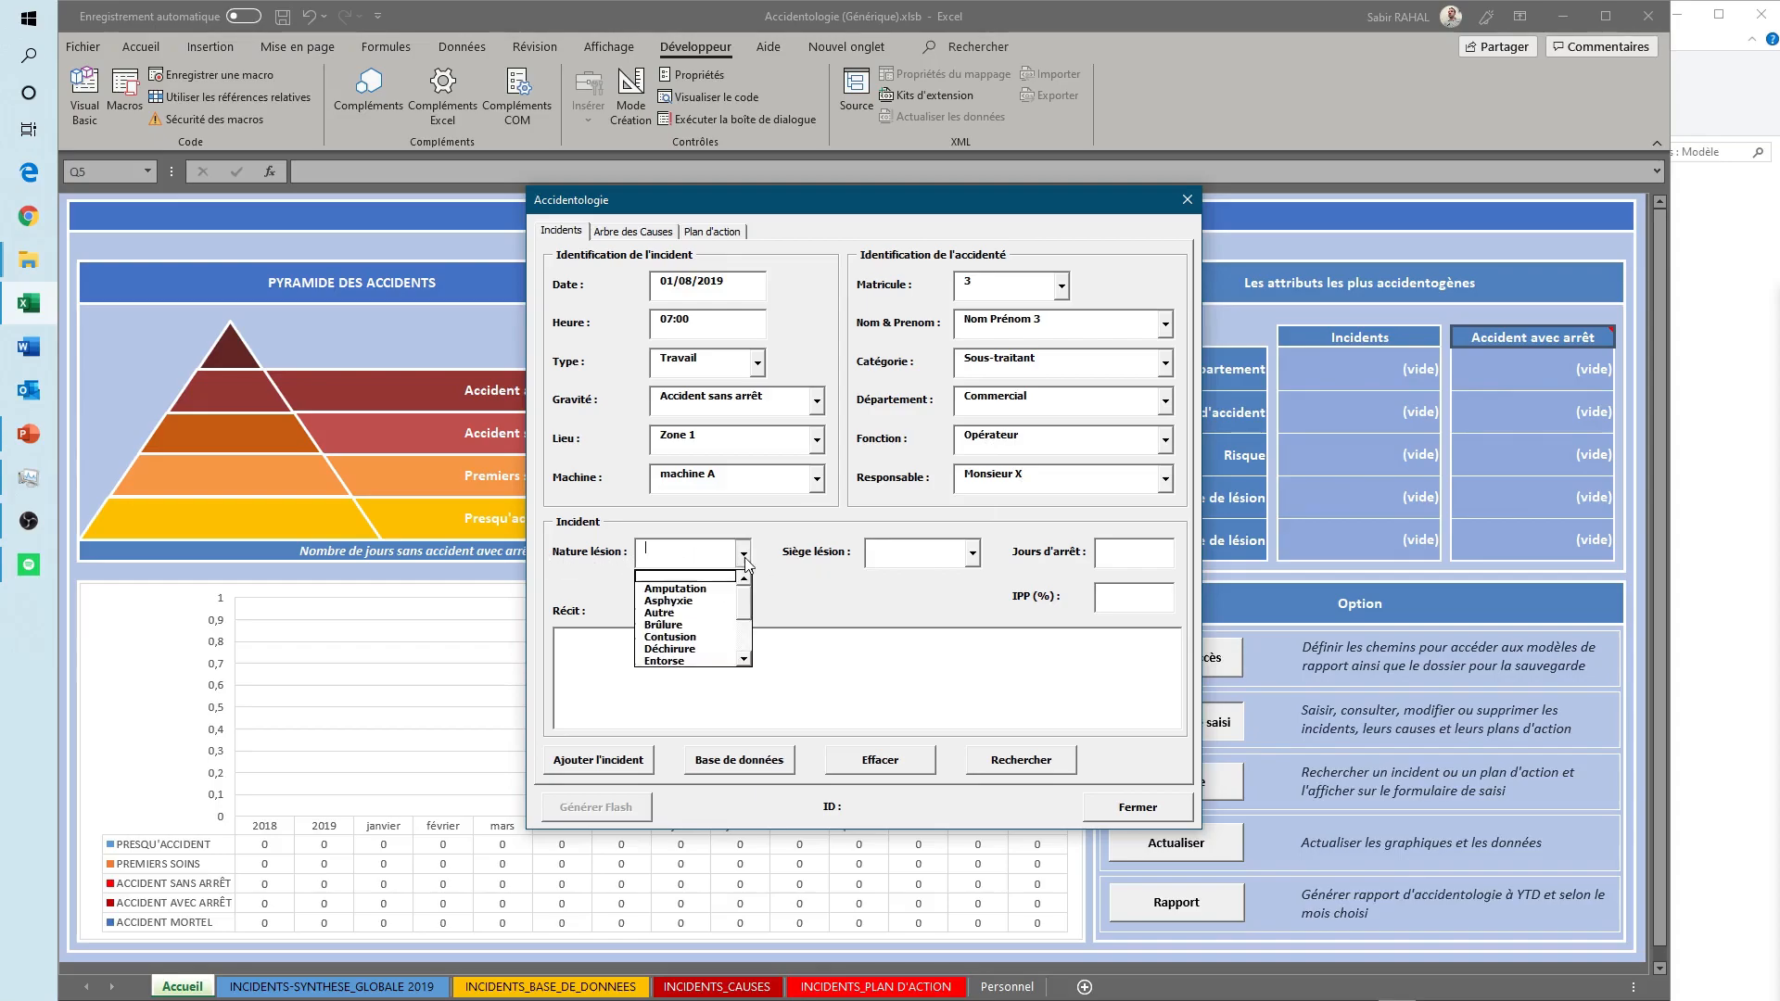
drag(746, 603, 749, 623)
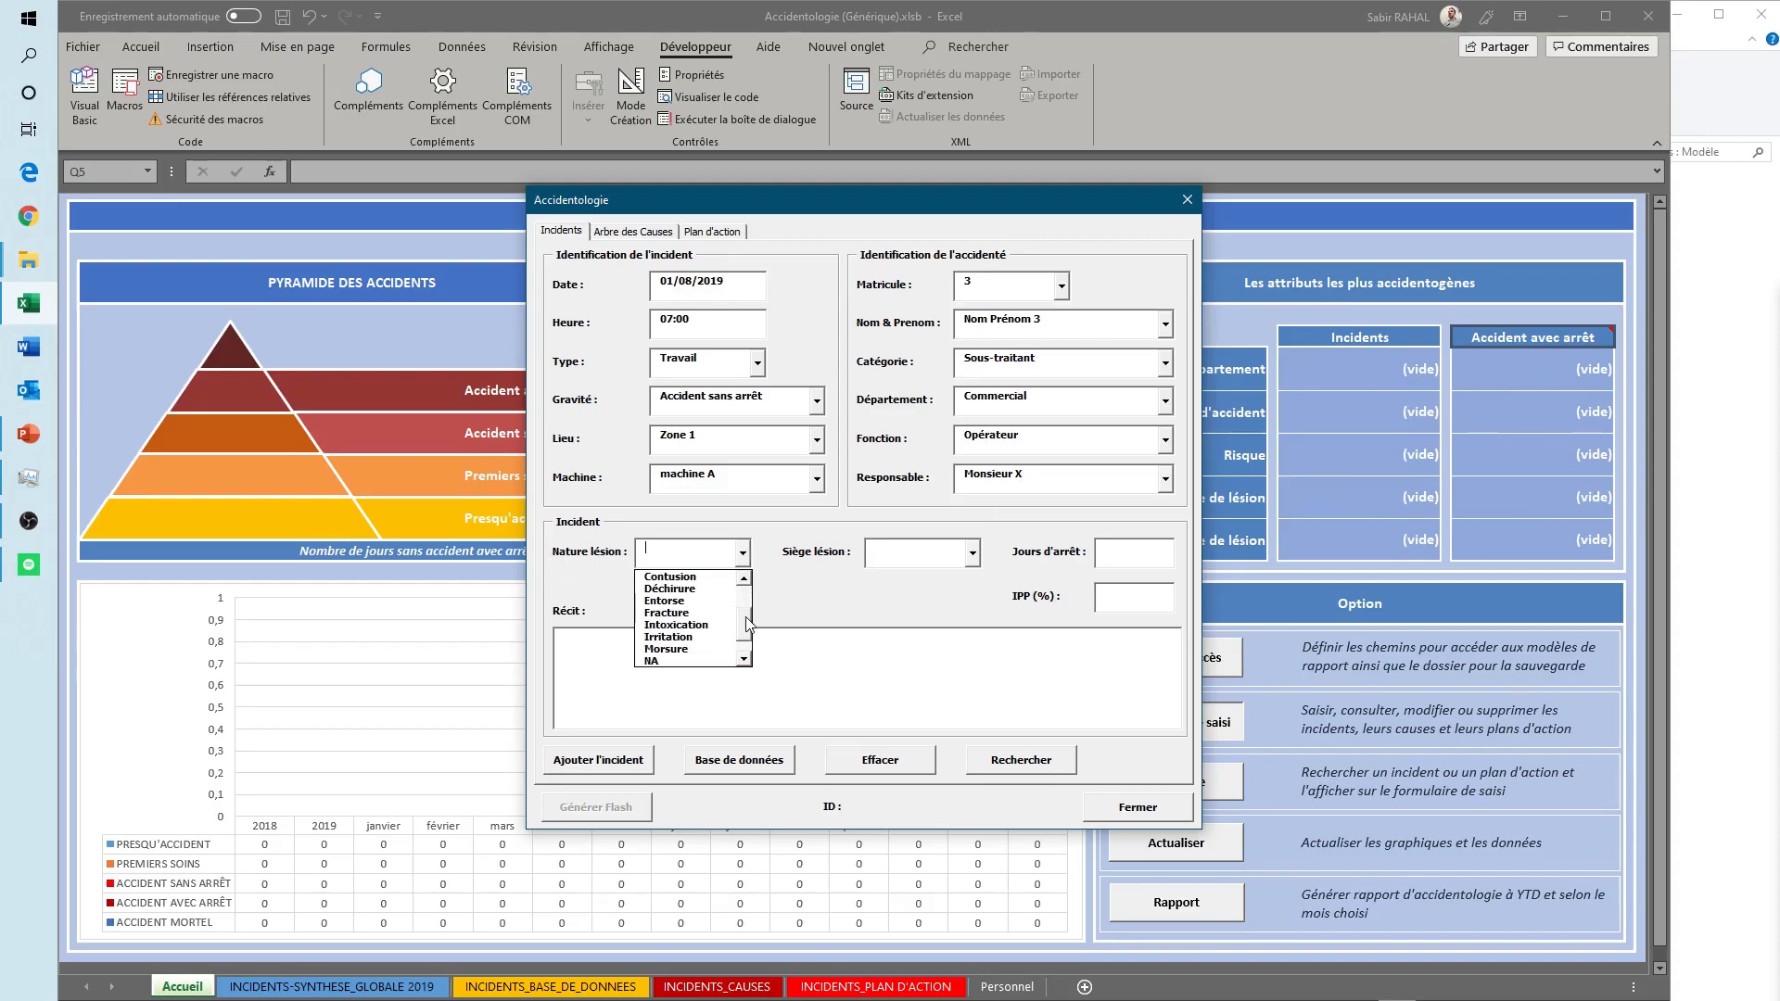
click(681, 602)
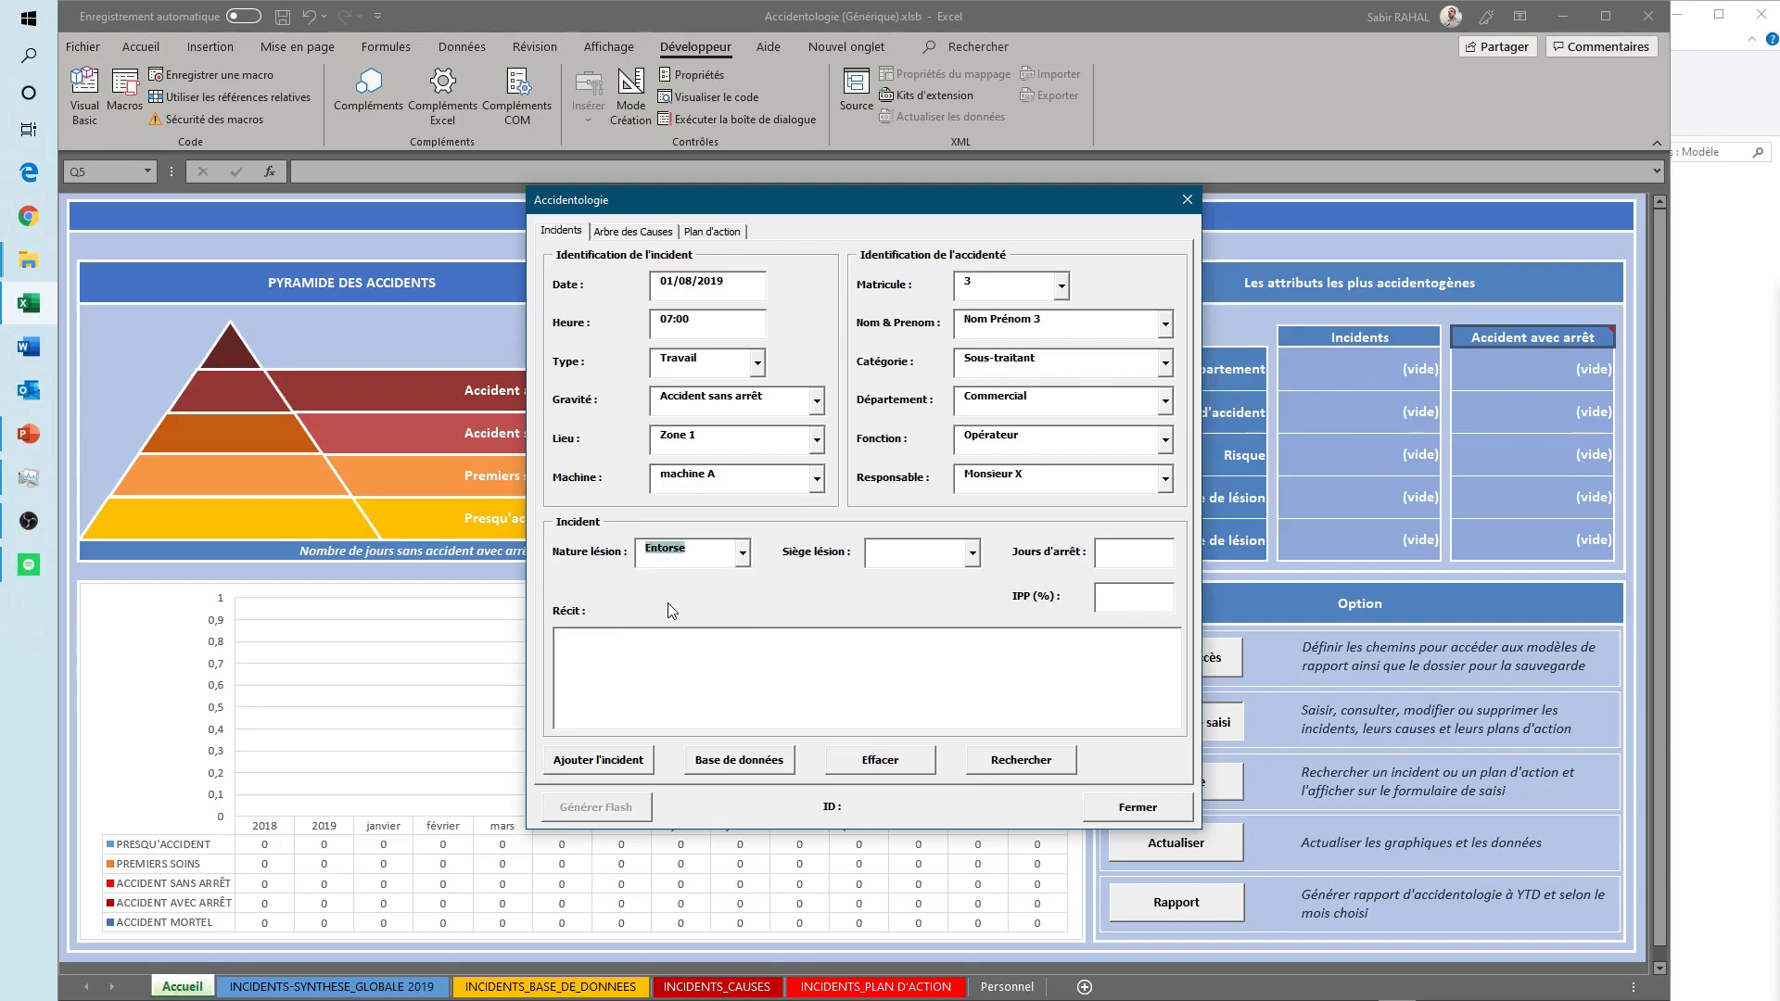
click(973, 555)
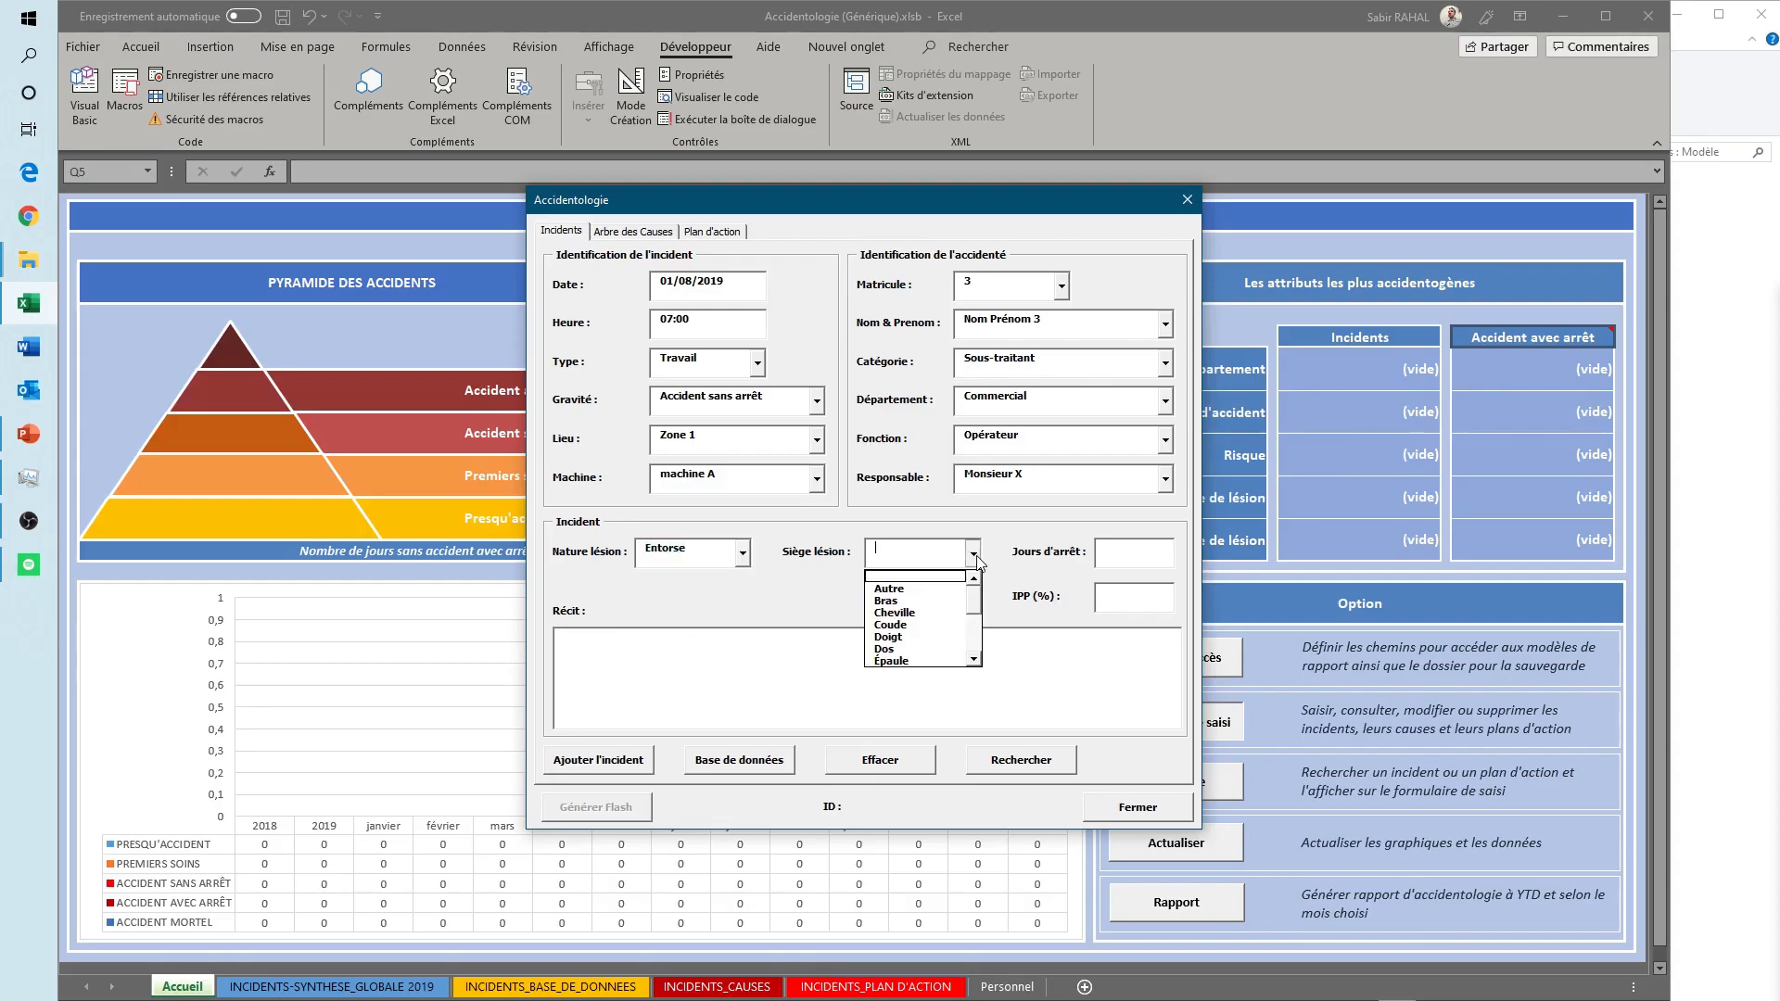
click(890, 612)
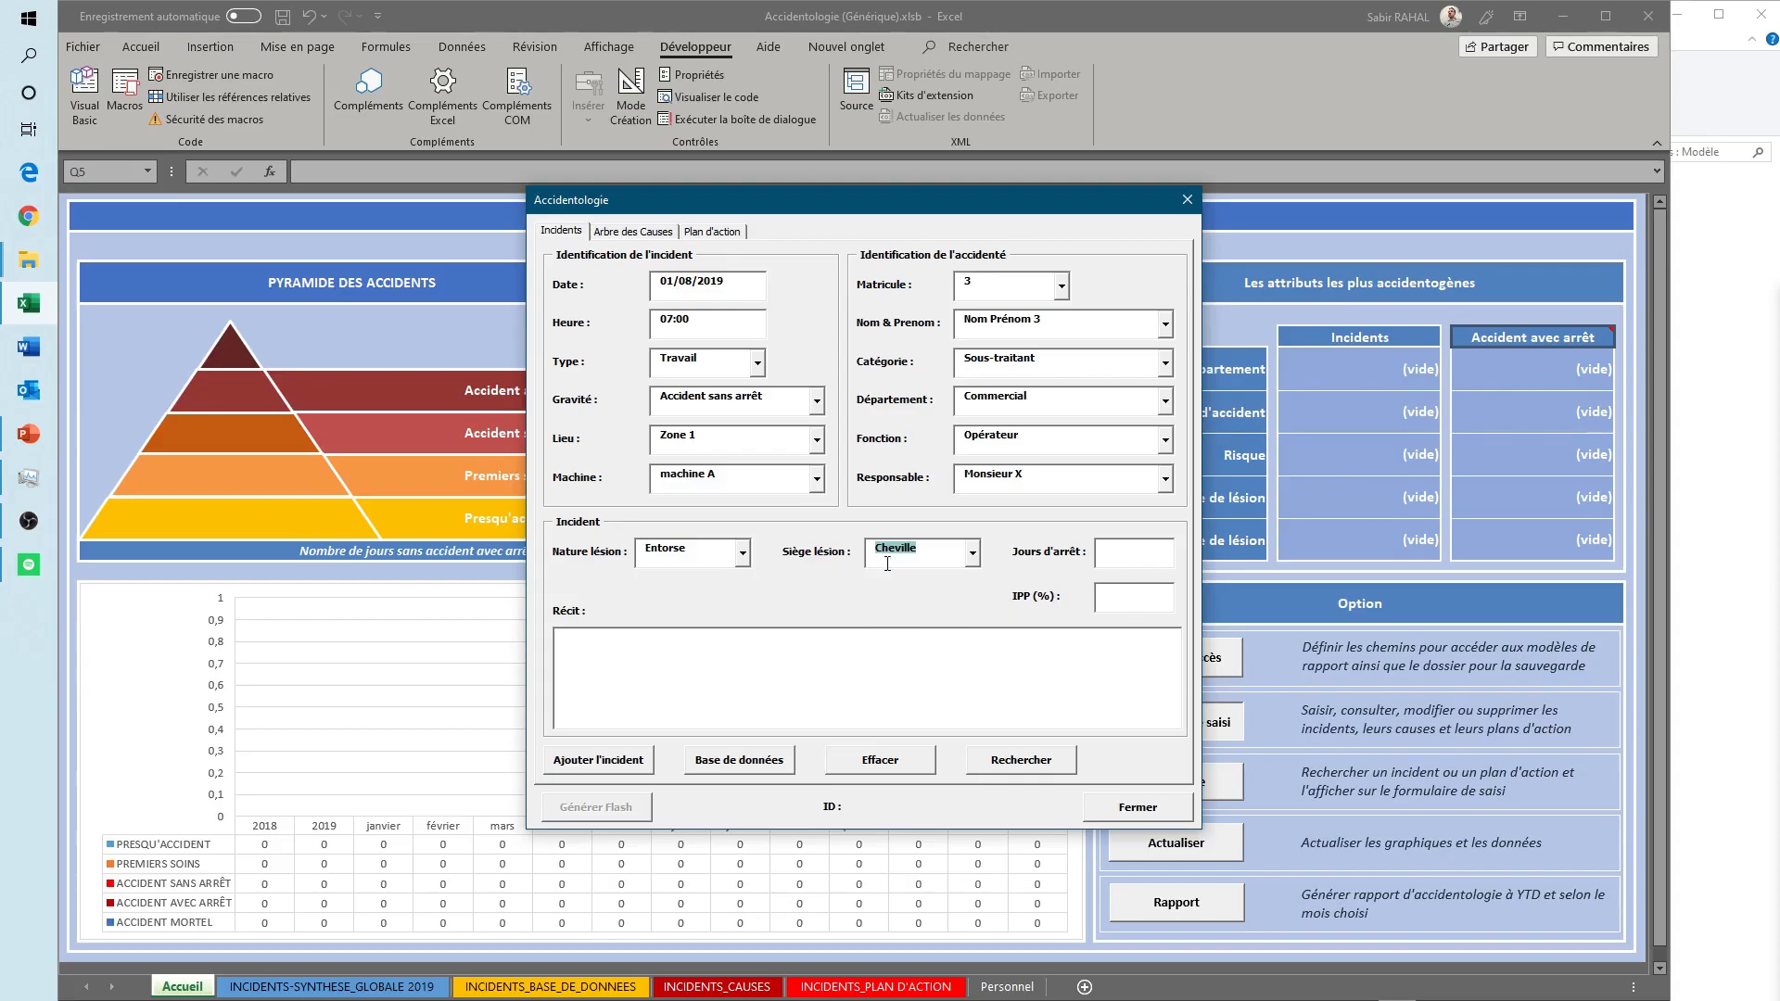
click(715, 404)
click(1138, 564)
- Fill the incident's Récit text with the word "Récit" repeated eleven times
click(696, 660)
text(Ré)
key(shift+Left)
key(shift+Left)
key(shift+Left)
key(Right)
text(Récit)
key(ctrl+v)
key(ctrl+v)
key(ctrl+v)
key(ctrl+v)
key(ctrl+v)
key(ctrl+v)
text(Récit)
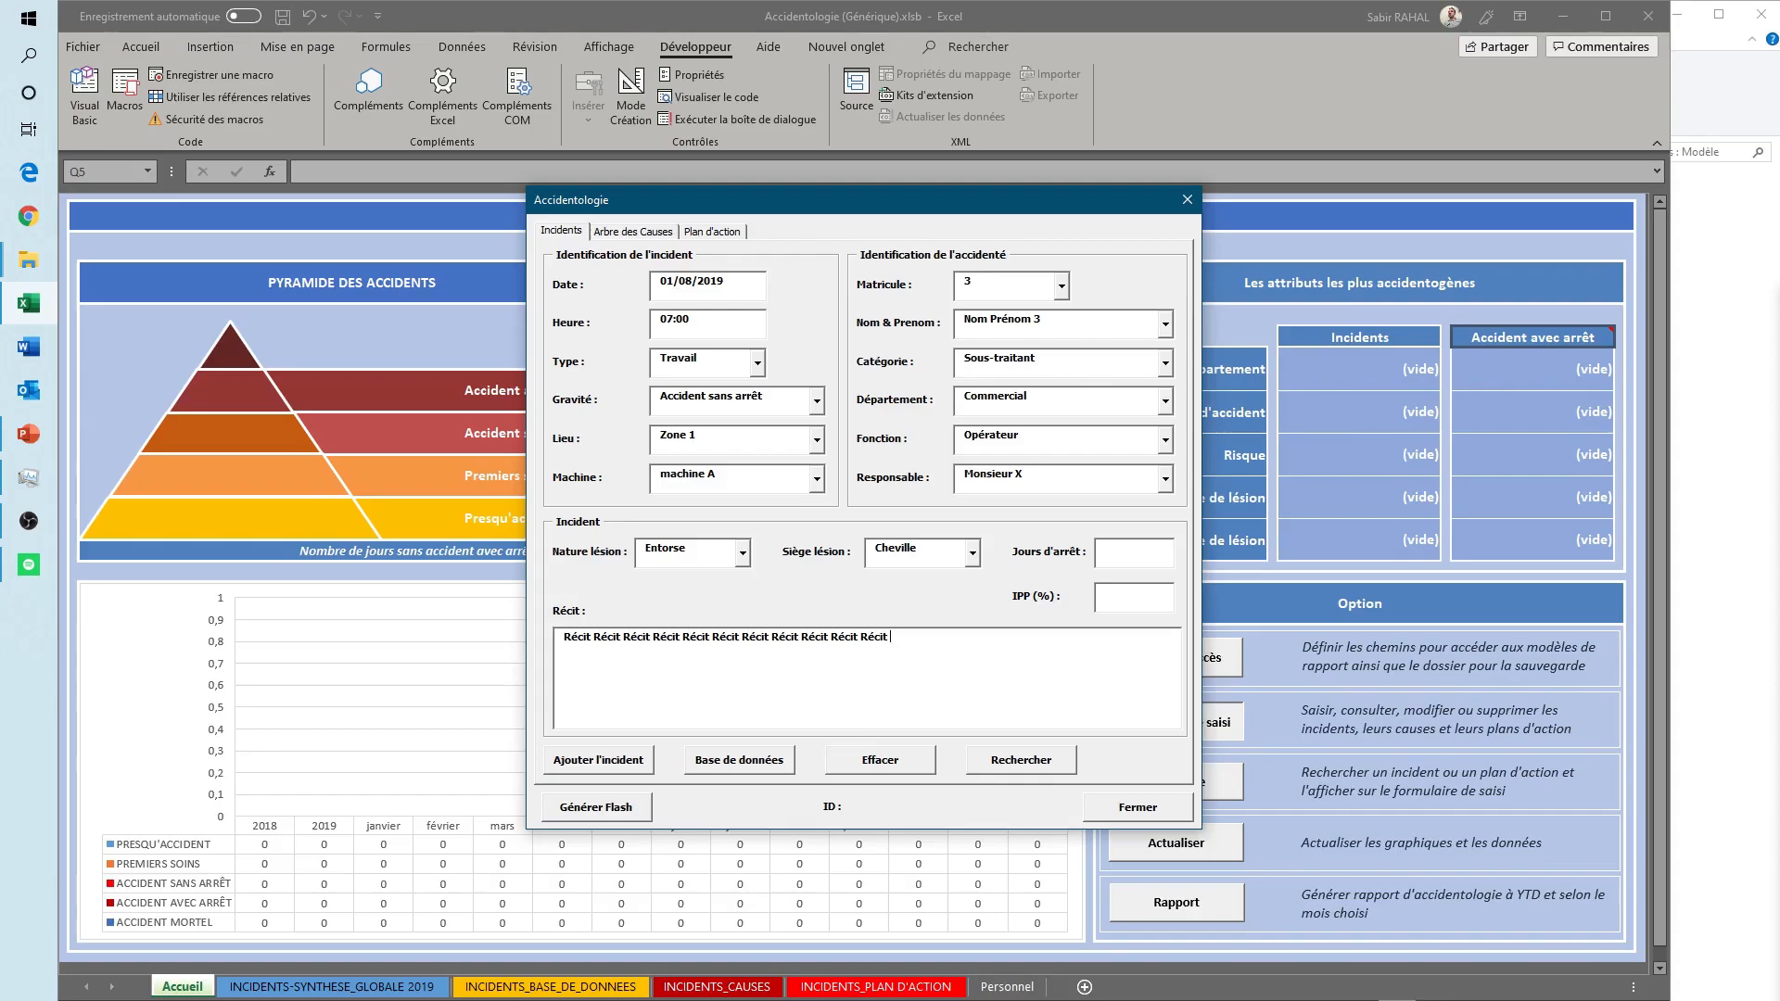
- Add the incident to the database, confirming the addition and acknowledging the message
click(604, 768)
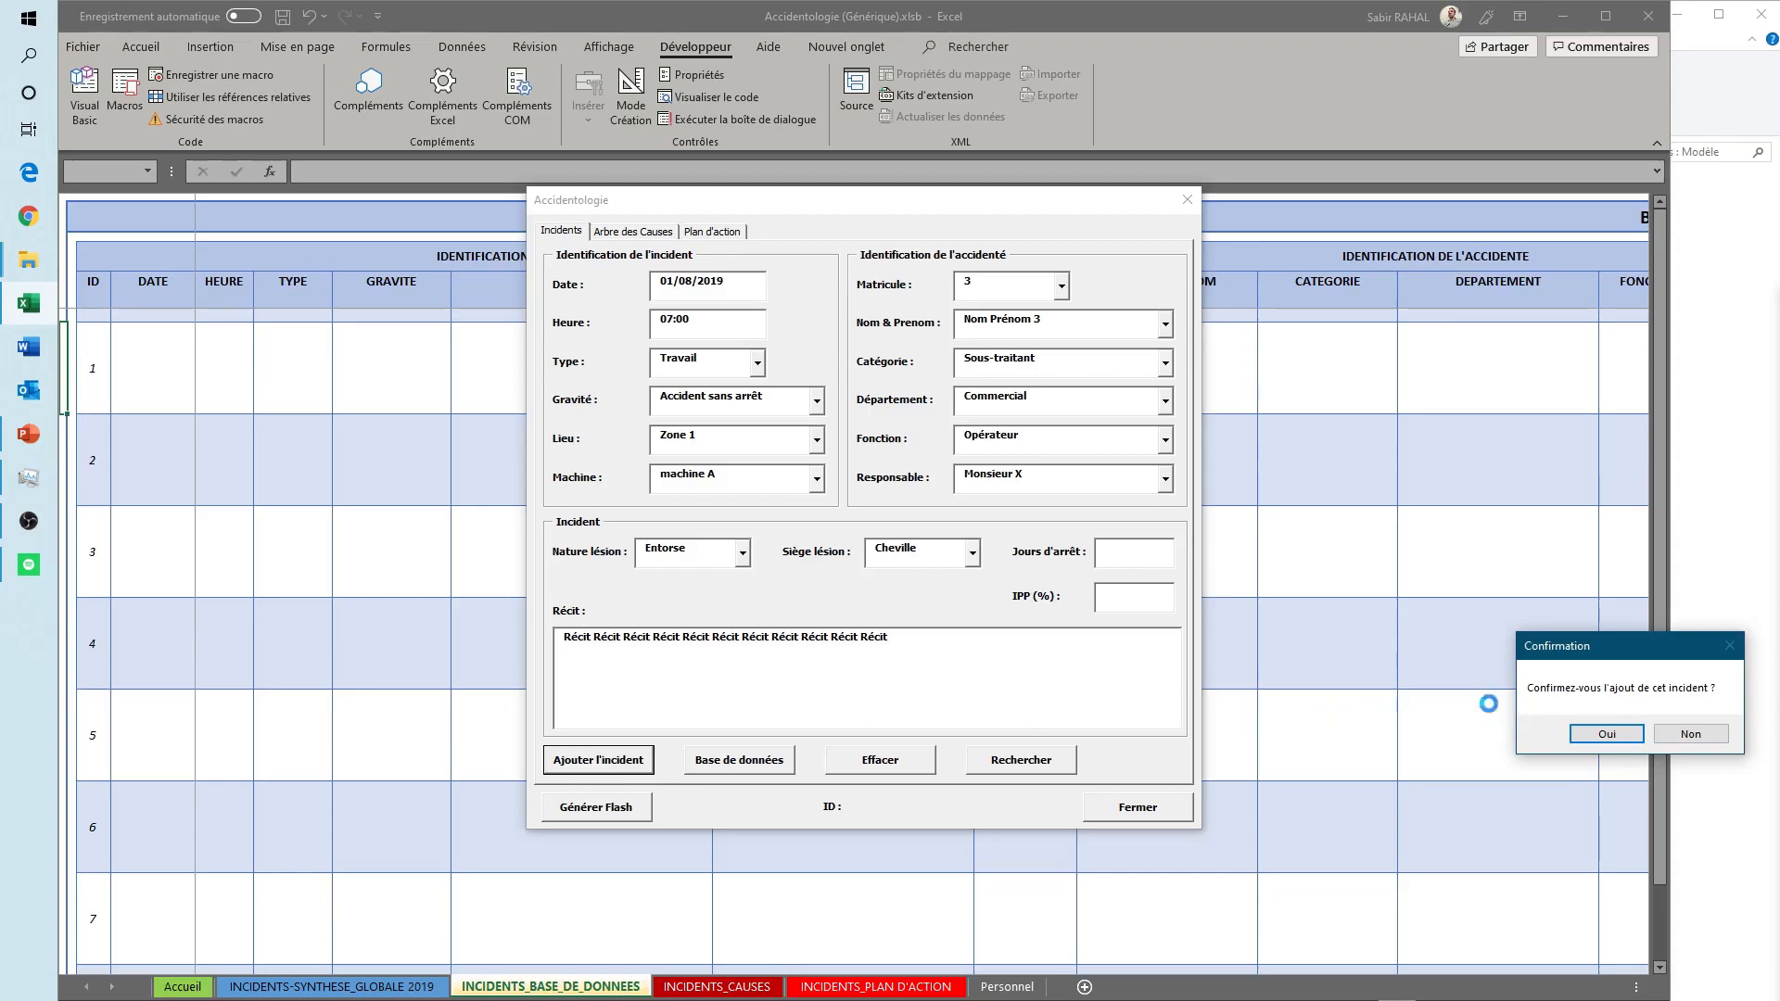
click(1624, 743)
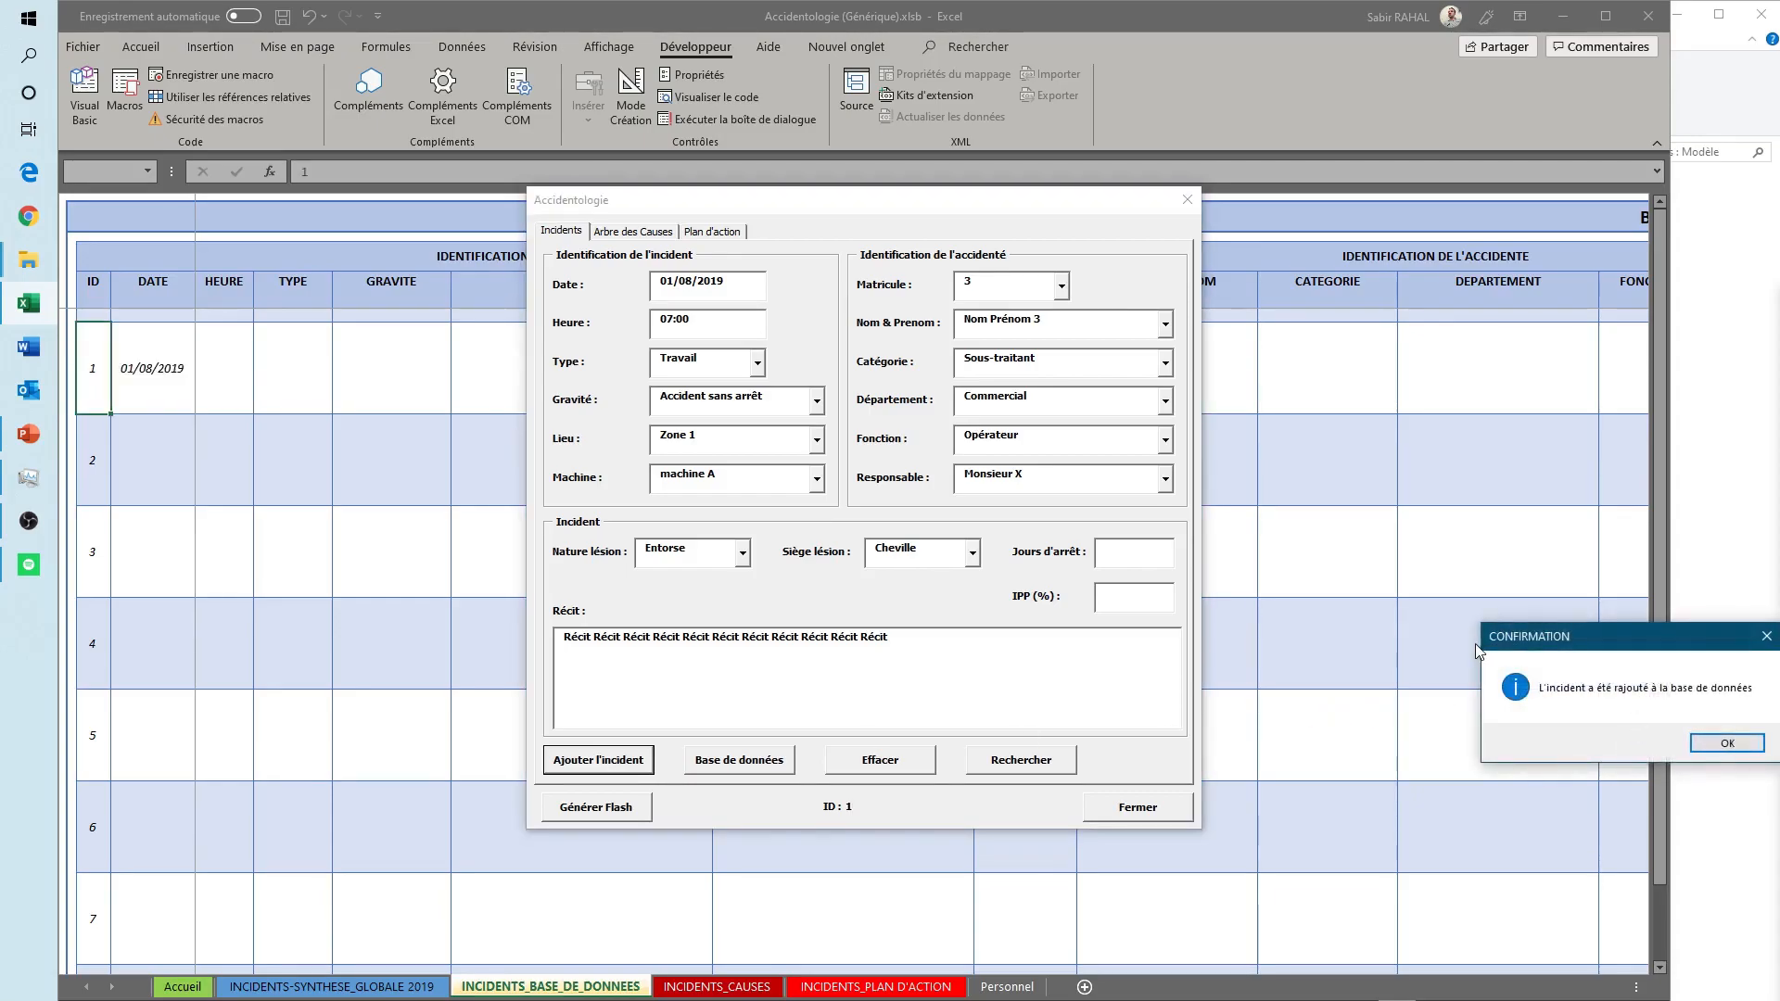
click(1718, 750)
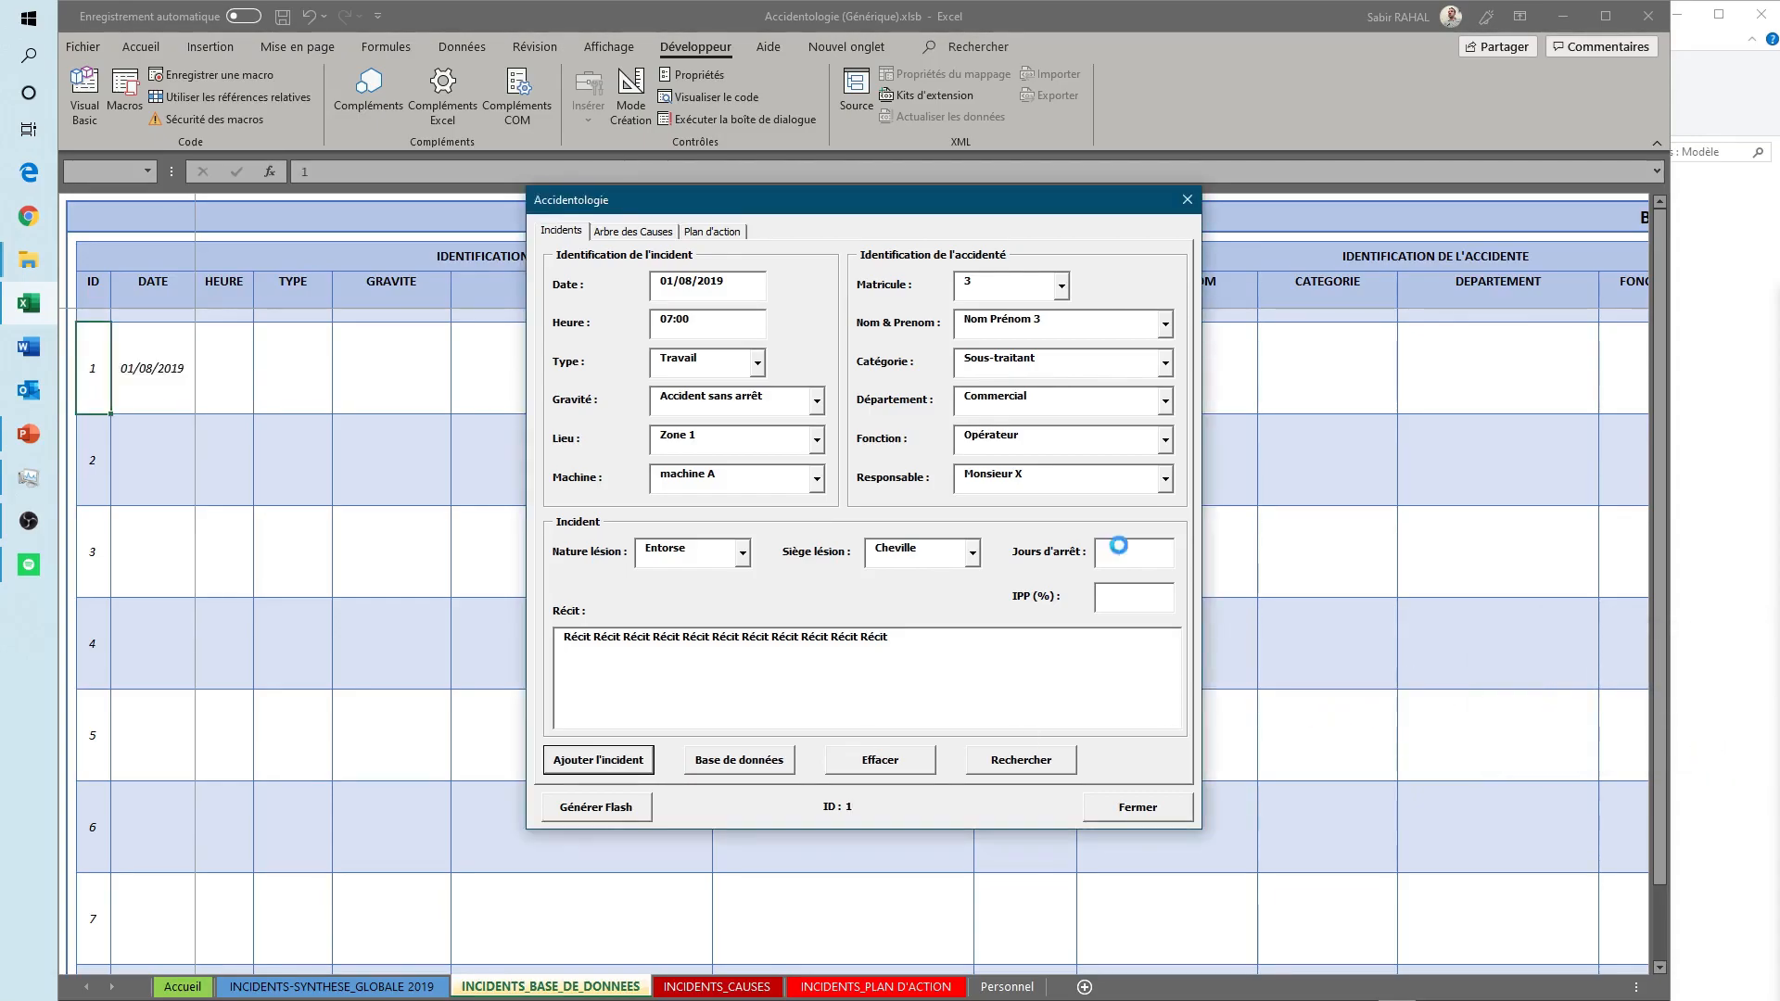
- Move the entry form clear of the first database row to review the new record, and close the form
drag(828, 212, 796, 602)
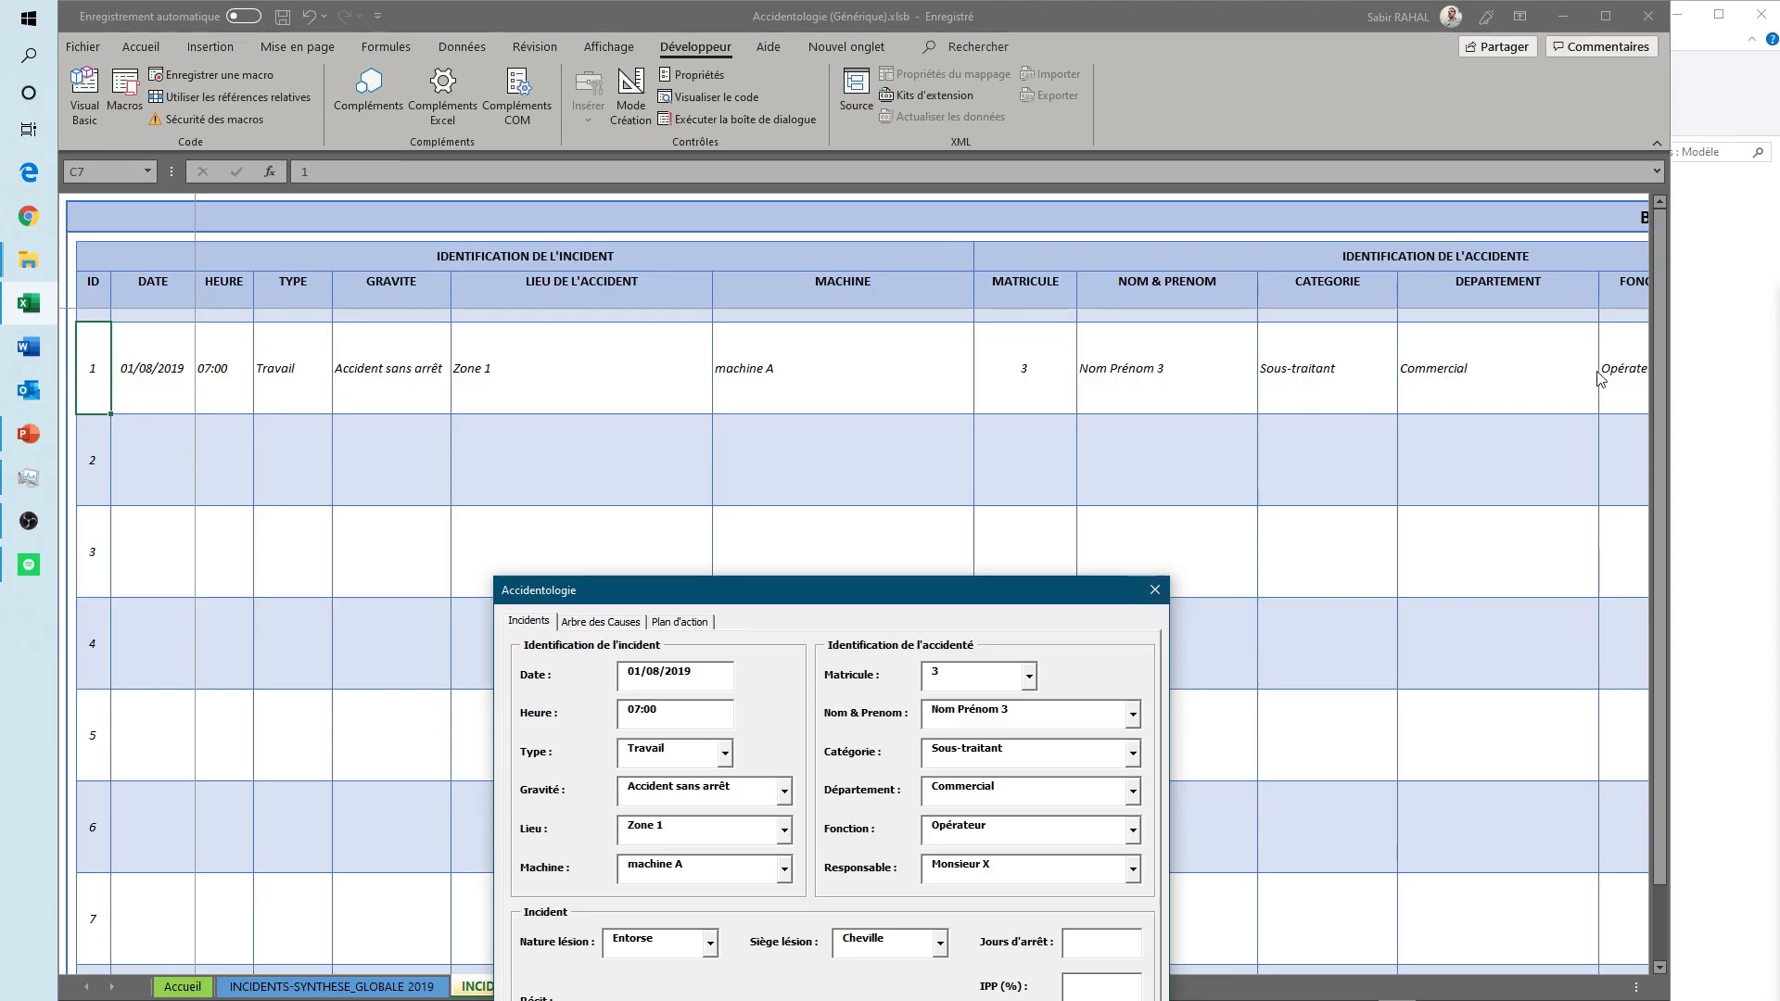
drag(905, 599, 778, 316)
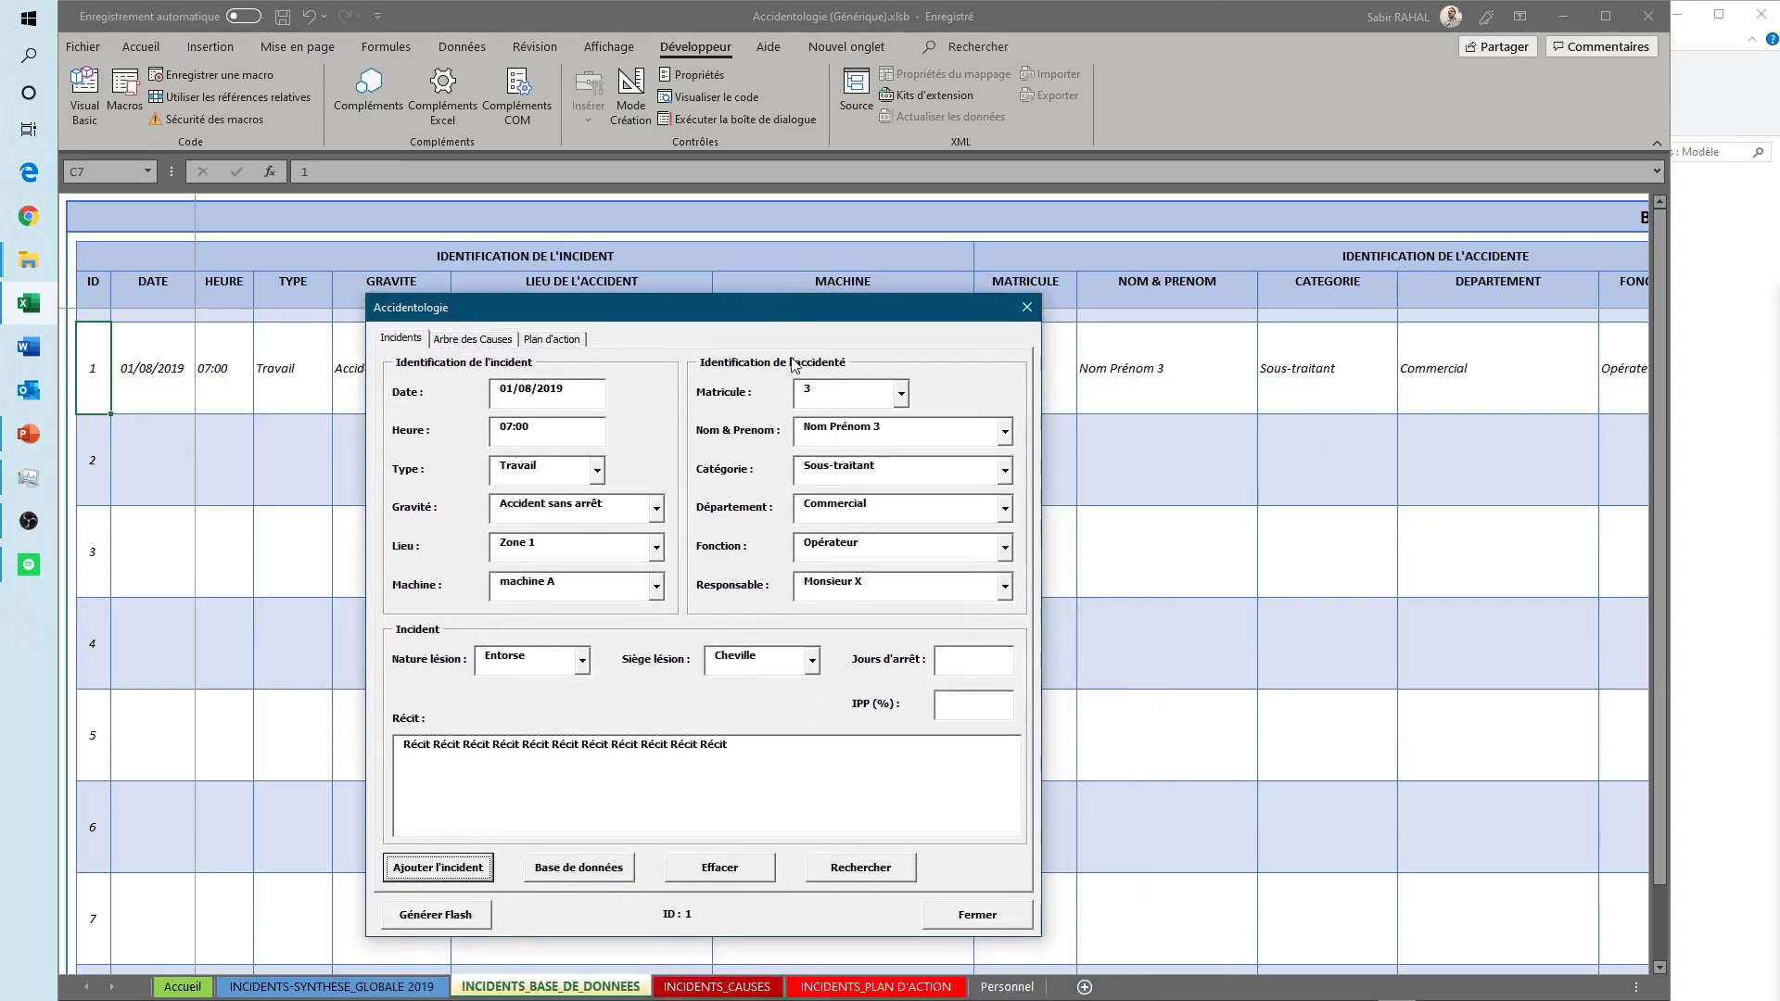
click(954, 912)
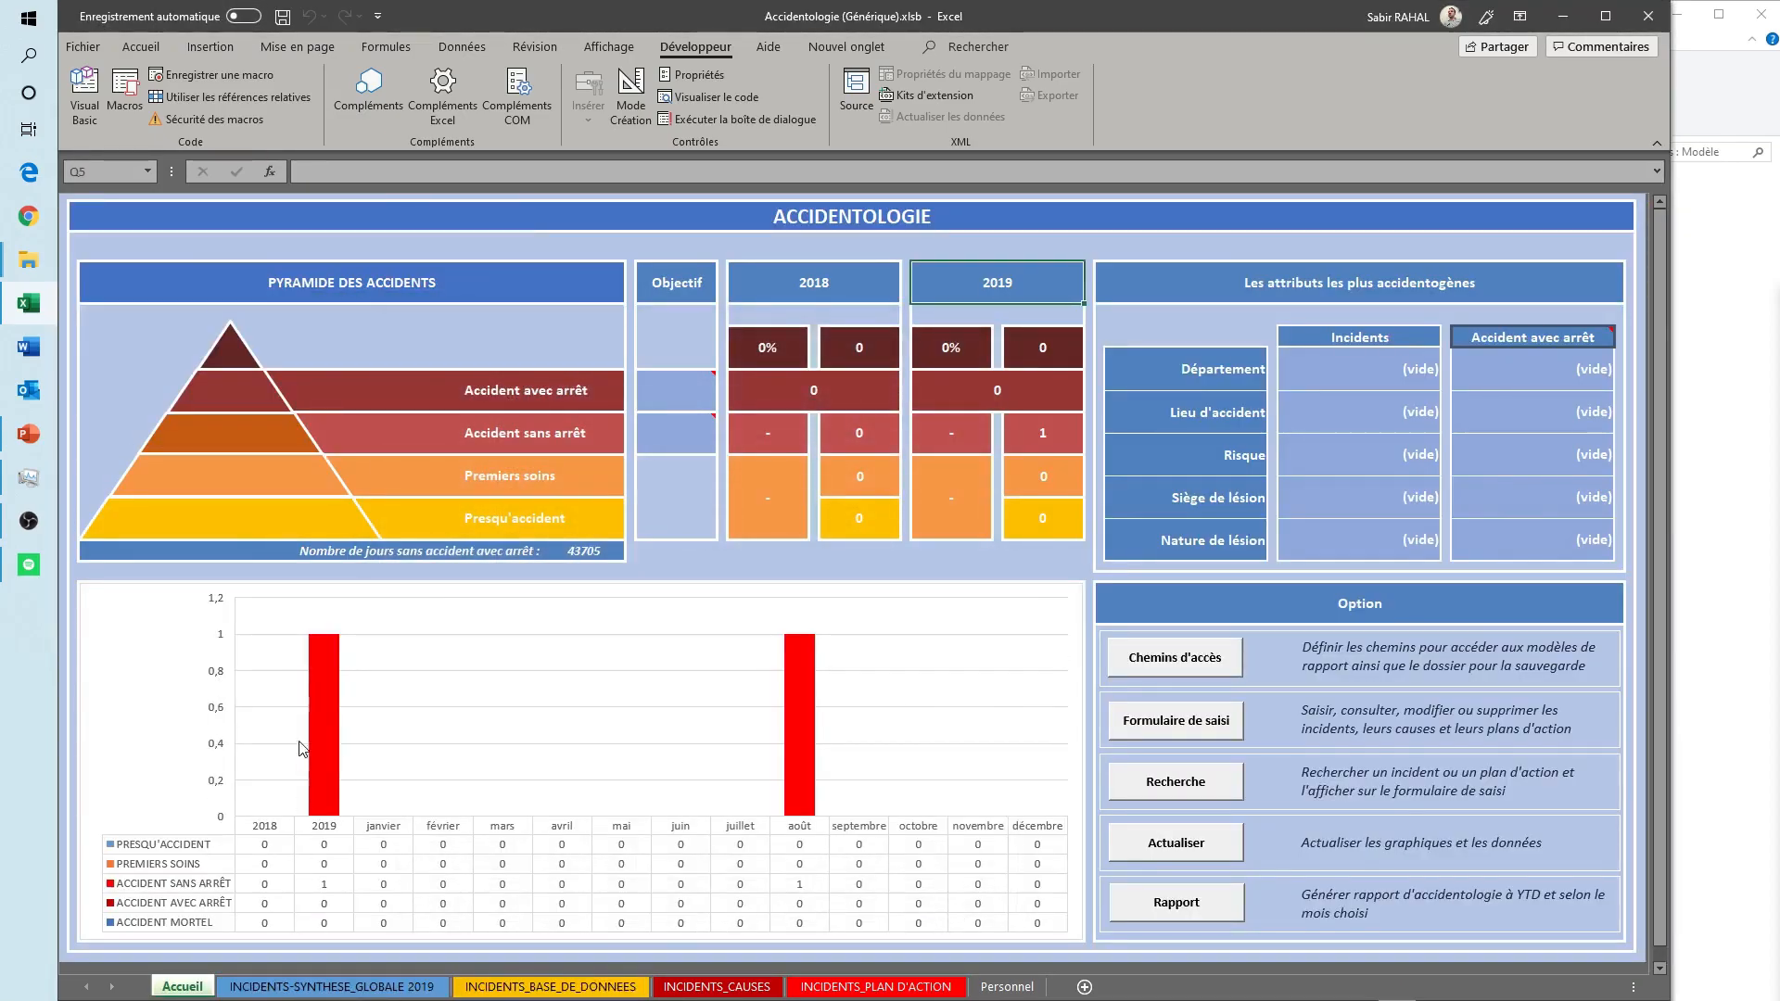
- Examine the INCIDENTS-SYNTHESE_GLOBALE 2019 sheet, and the first incident's row across all columns of INCIDENTS_BASE_DE_DONNEES
click(345, 988)
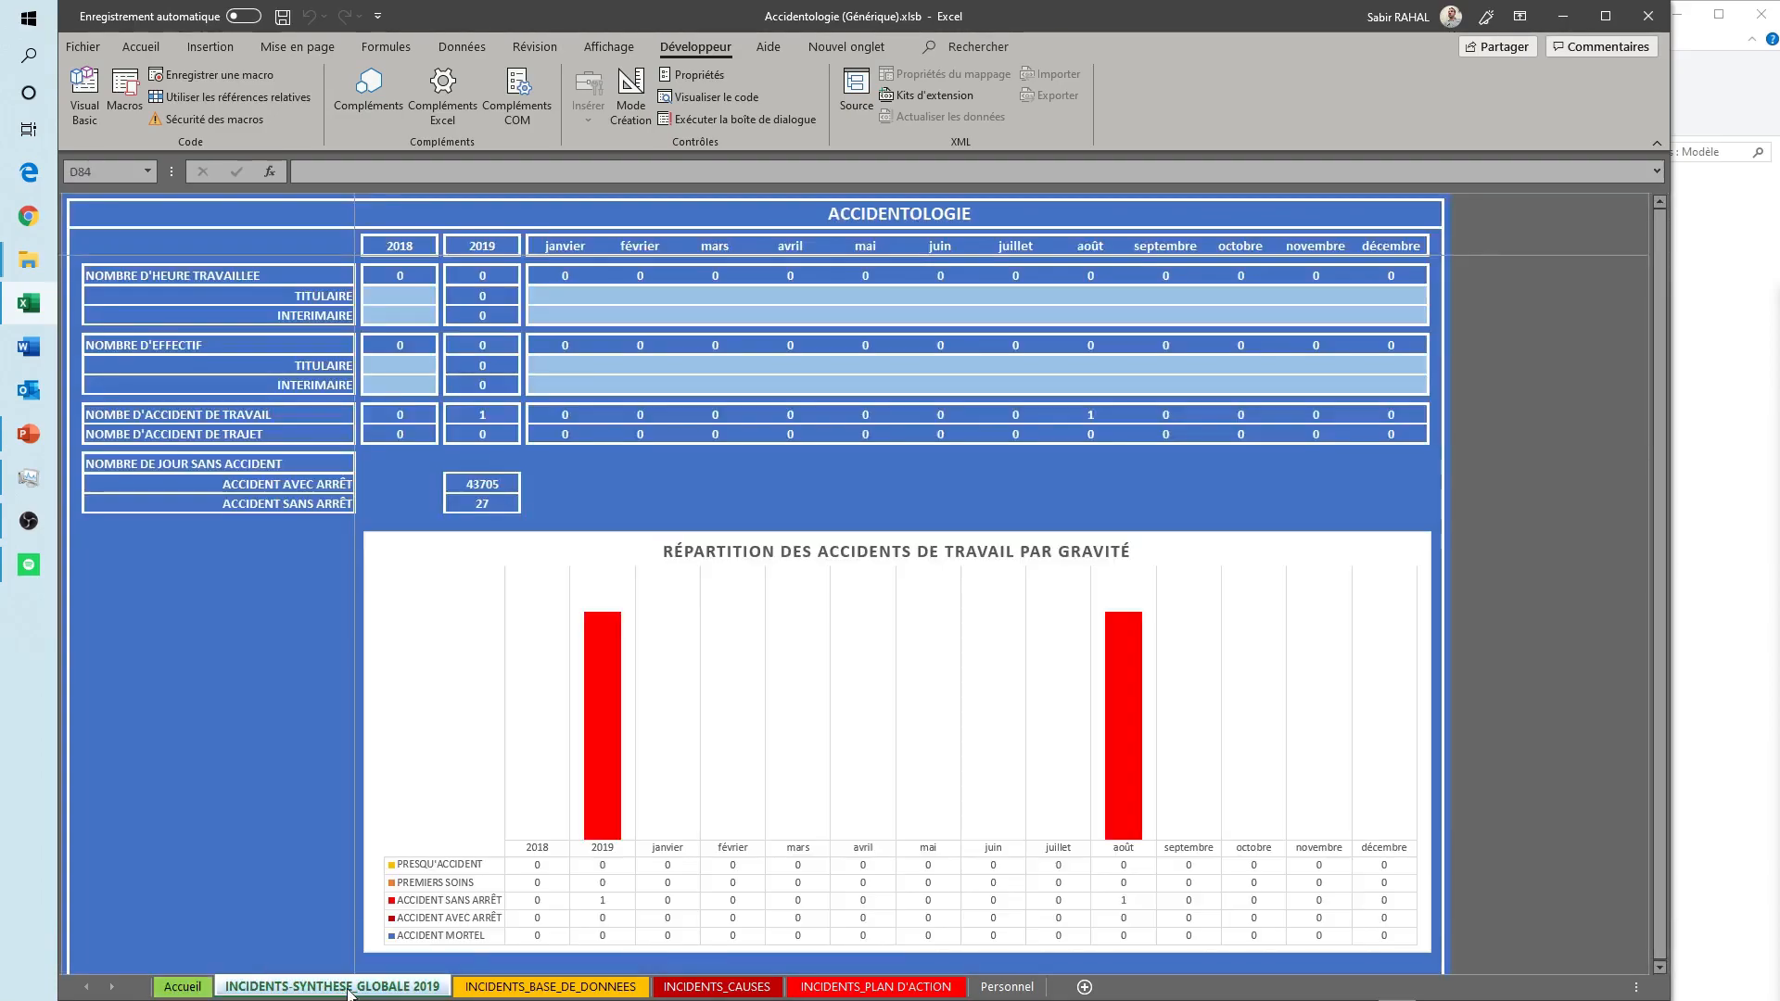
click(550, 986)
click(165, 384)
key(Right)
key(Right)
key(Right)
key(Right)
key(Right)
key(Right)
key(Right)
key(Right)
key(Right)
key(Right)
key(Right)
key(Right)
key(Right)
key(Right)
key(Right)
key(Right)
key(Right)
key(Right)
key(Right)
key(Right)
key(Right)
key(Right)
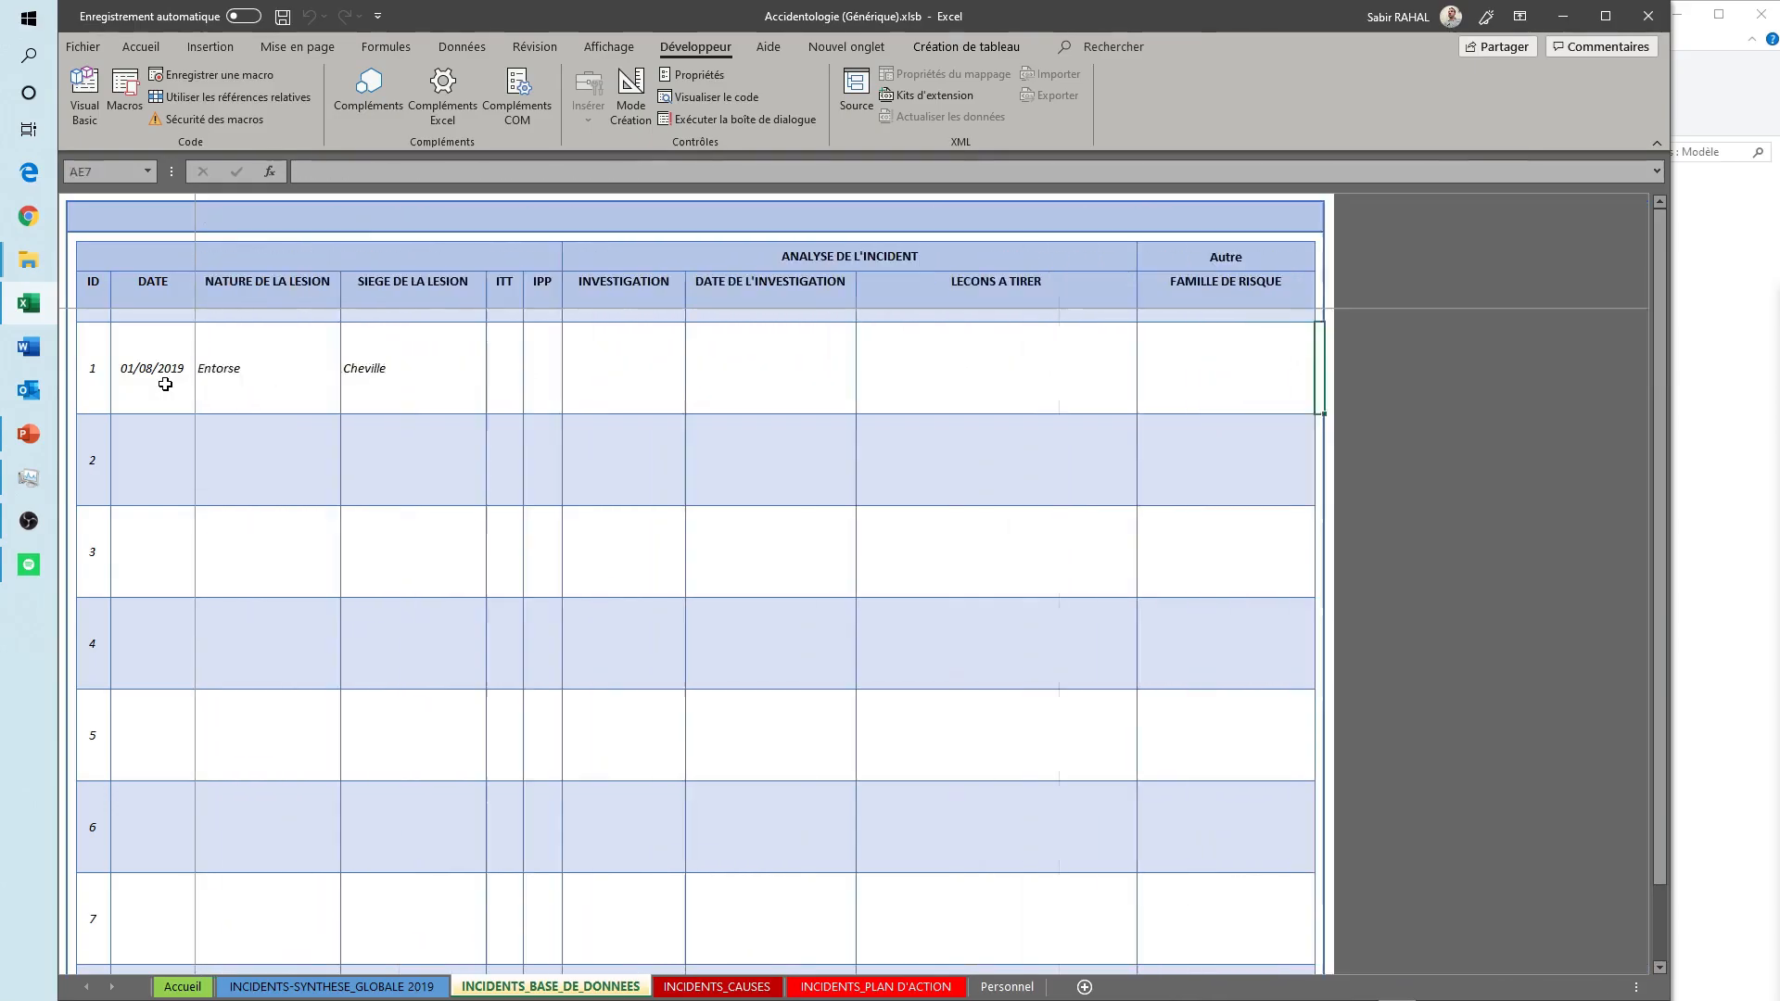
key(Left)
key(Left)
key(Left)
key(Left)
key(Left)
key(Left)
key(Left)
key(Left)
key(Left)
key(Left)
key(Left)
key(Left)
key(Left)
key(Left)
key(Left)
key(Left)
key(Left)
key(Left)
key(Left)
key(Left)
key(Right)
key(Right)
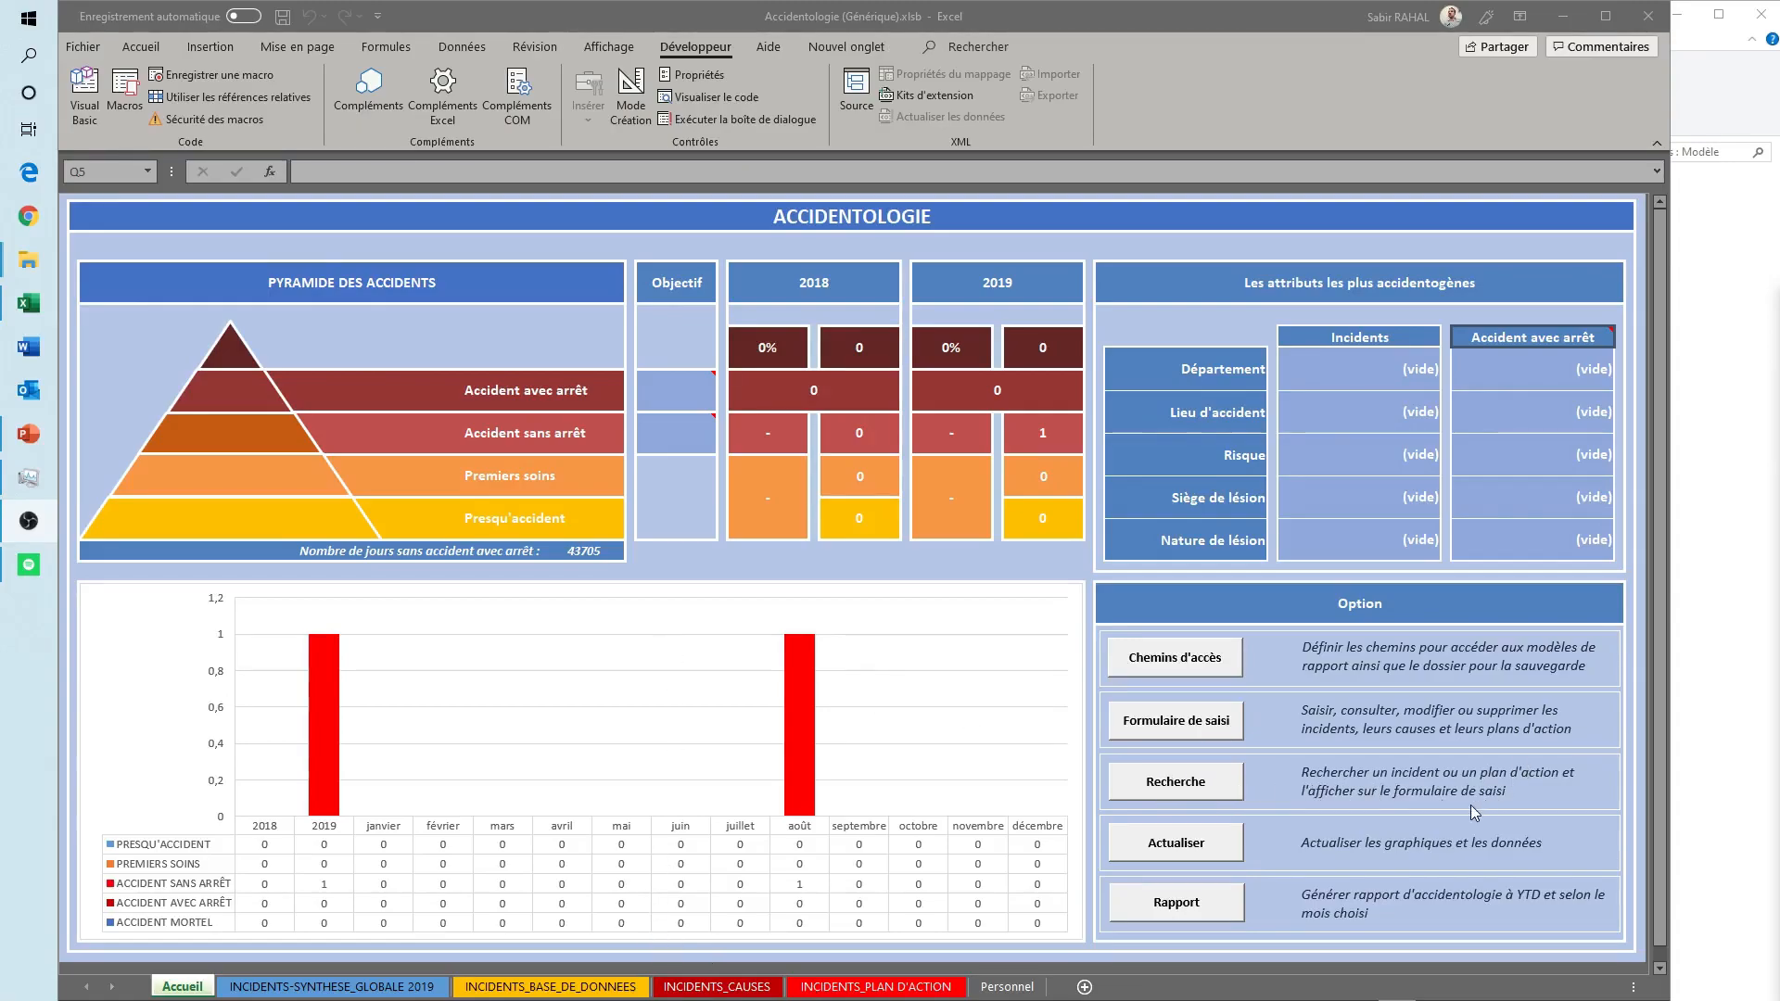
- Open the Recherche form, search the incidents by ID 1, and select the 01/08/2019 incident
click(1154, 788)
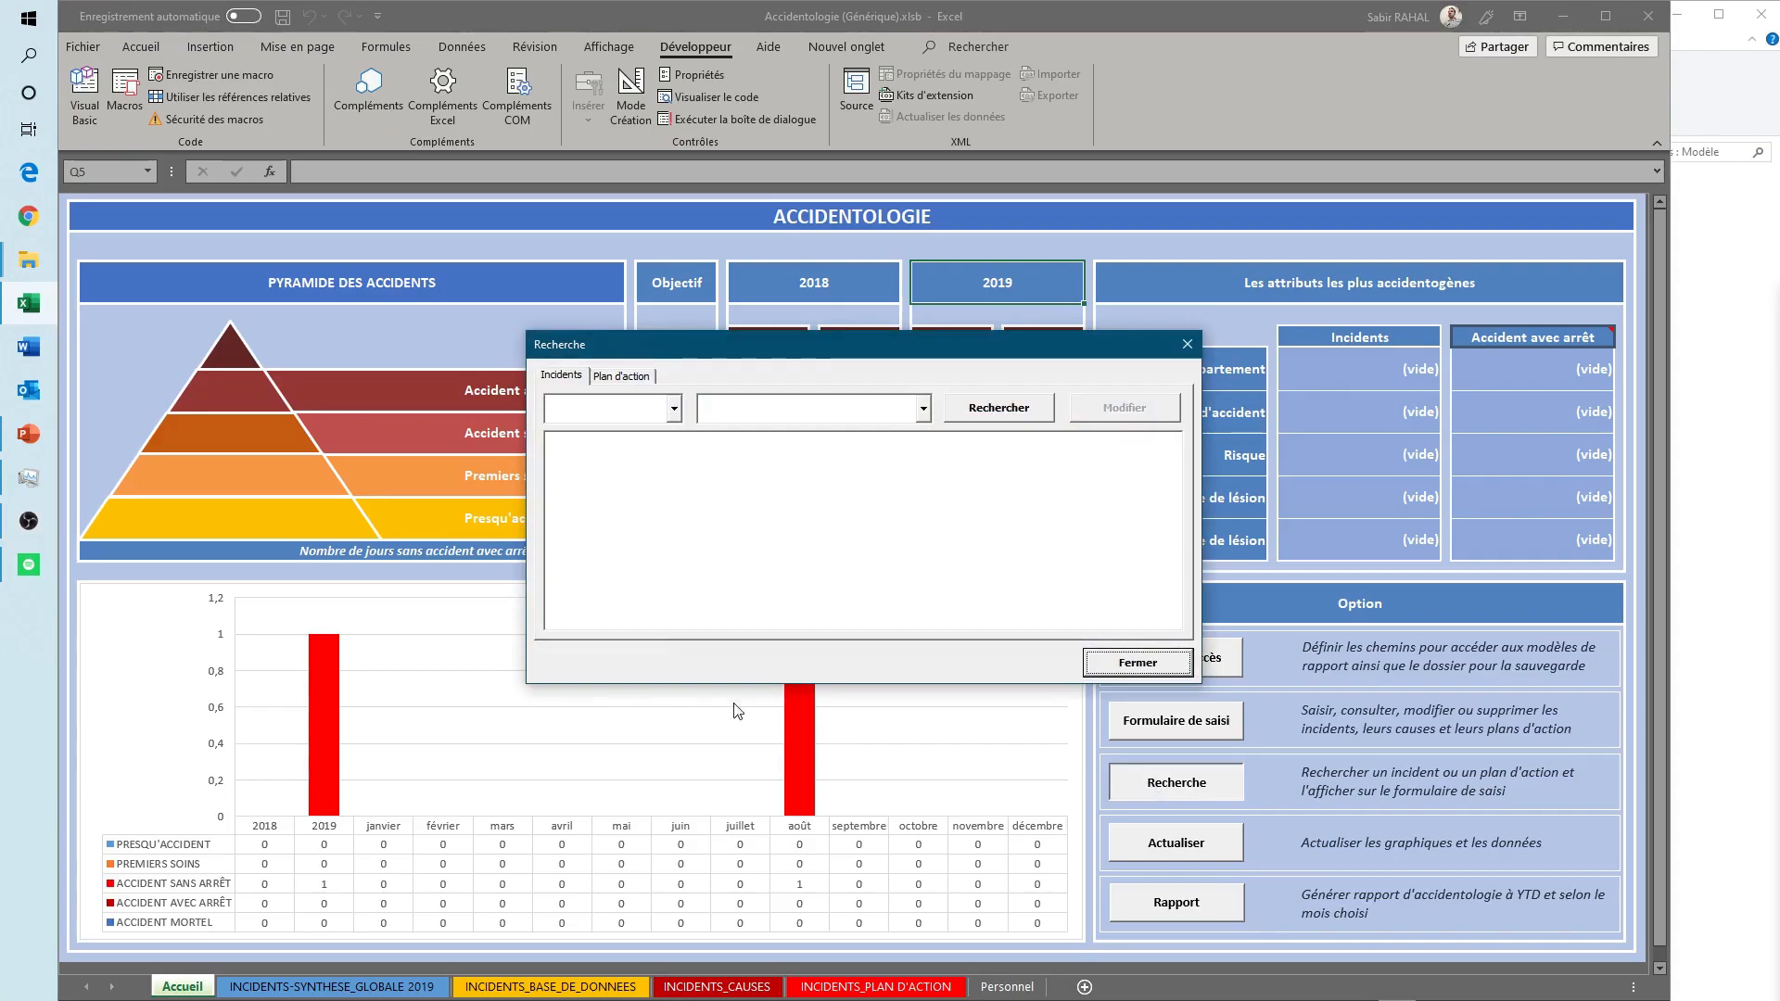
click(674, 409)
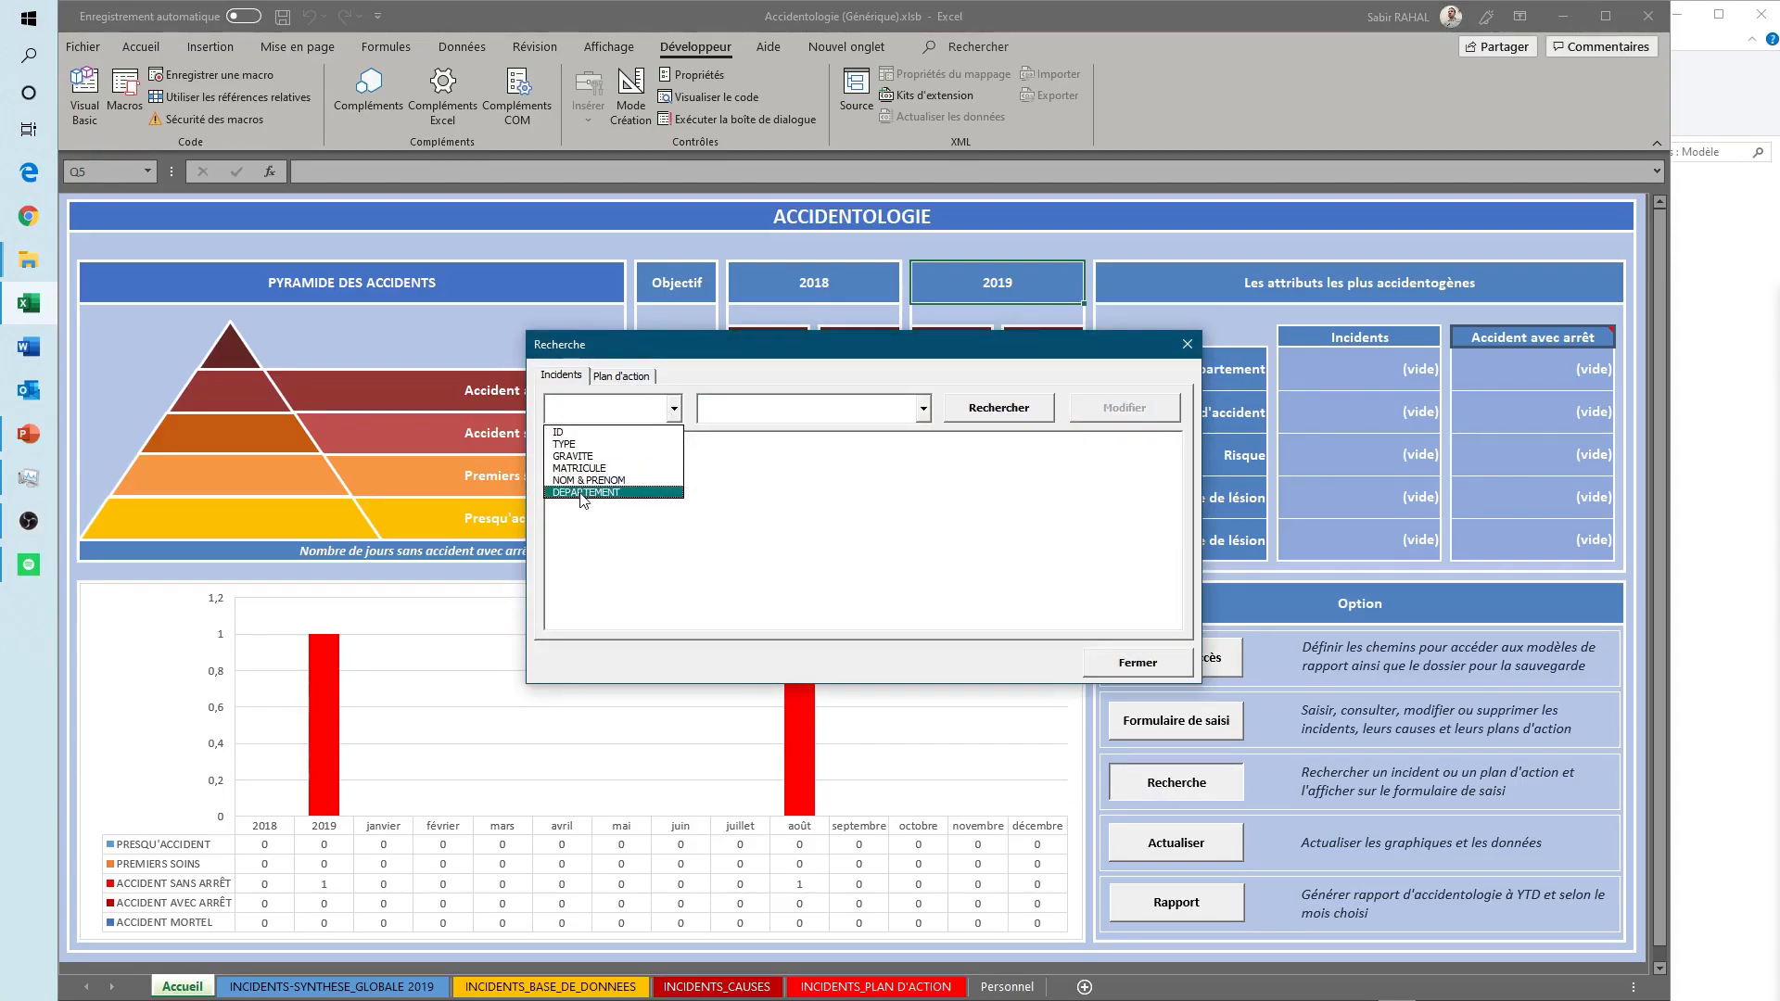
click(560, 432)
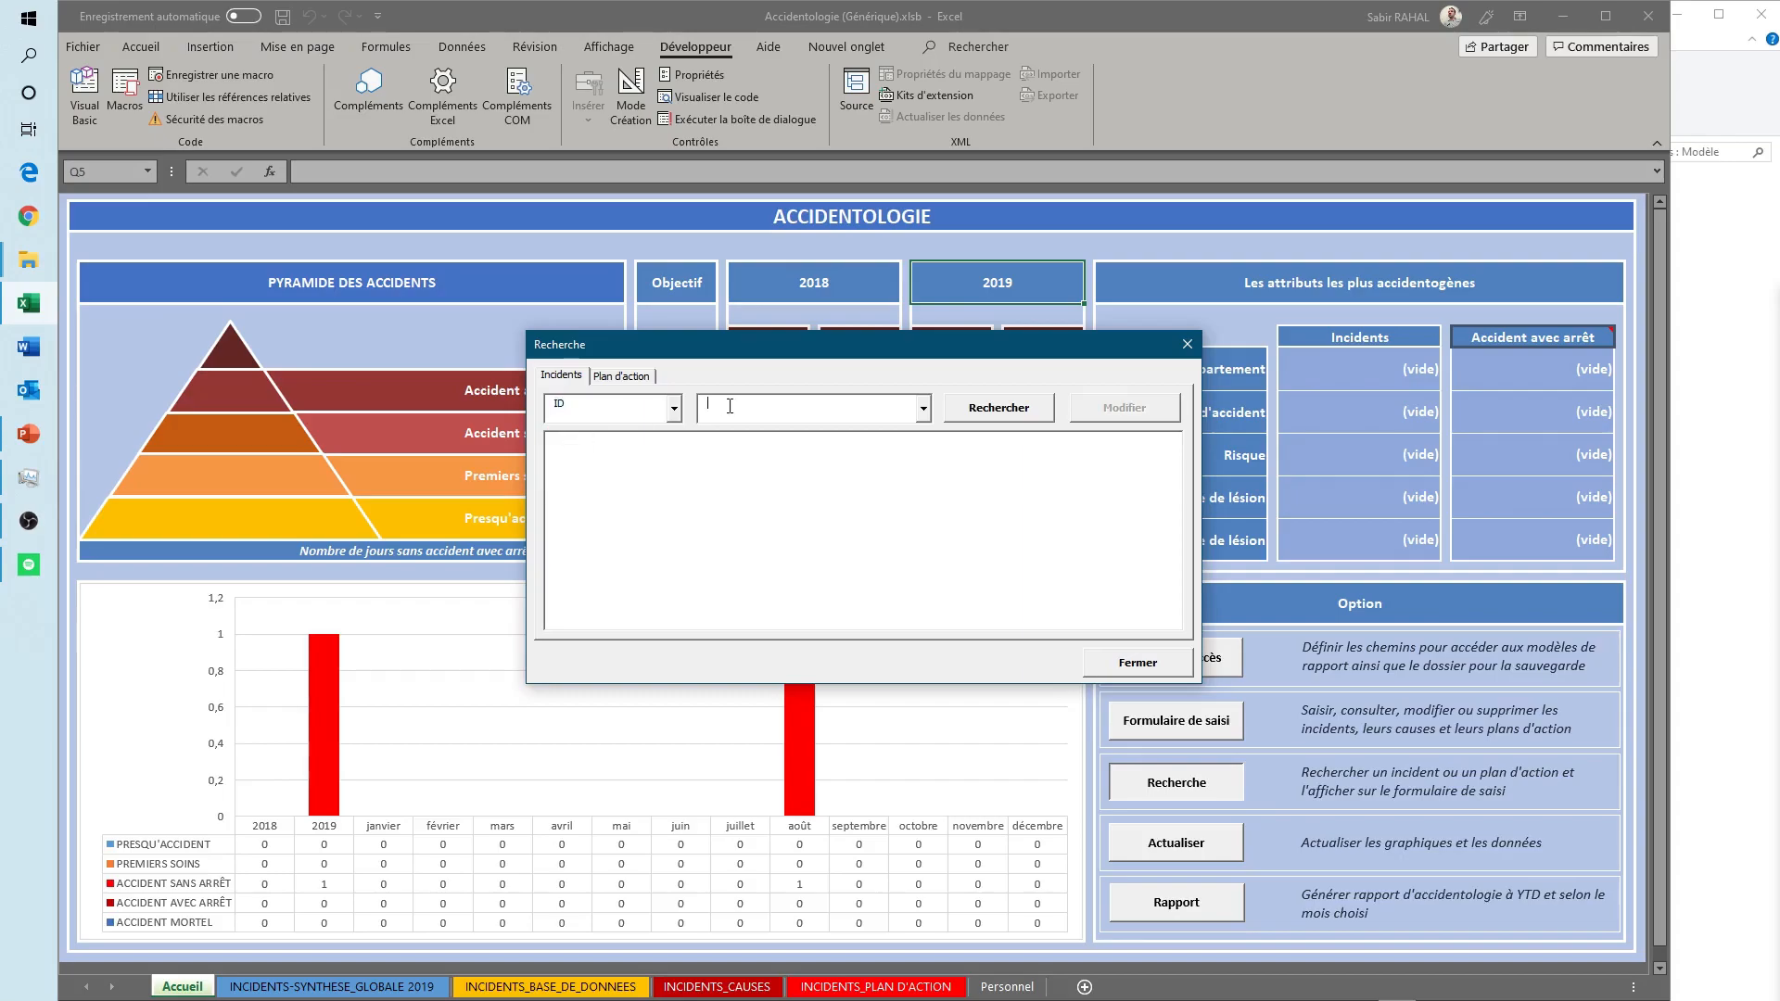
click(1029, 408)
click(620, 454)
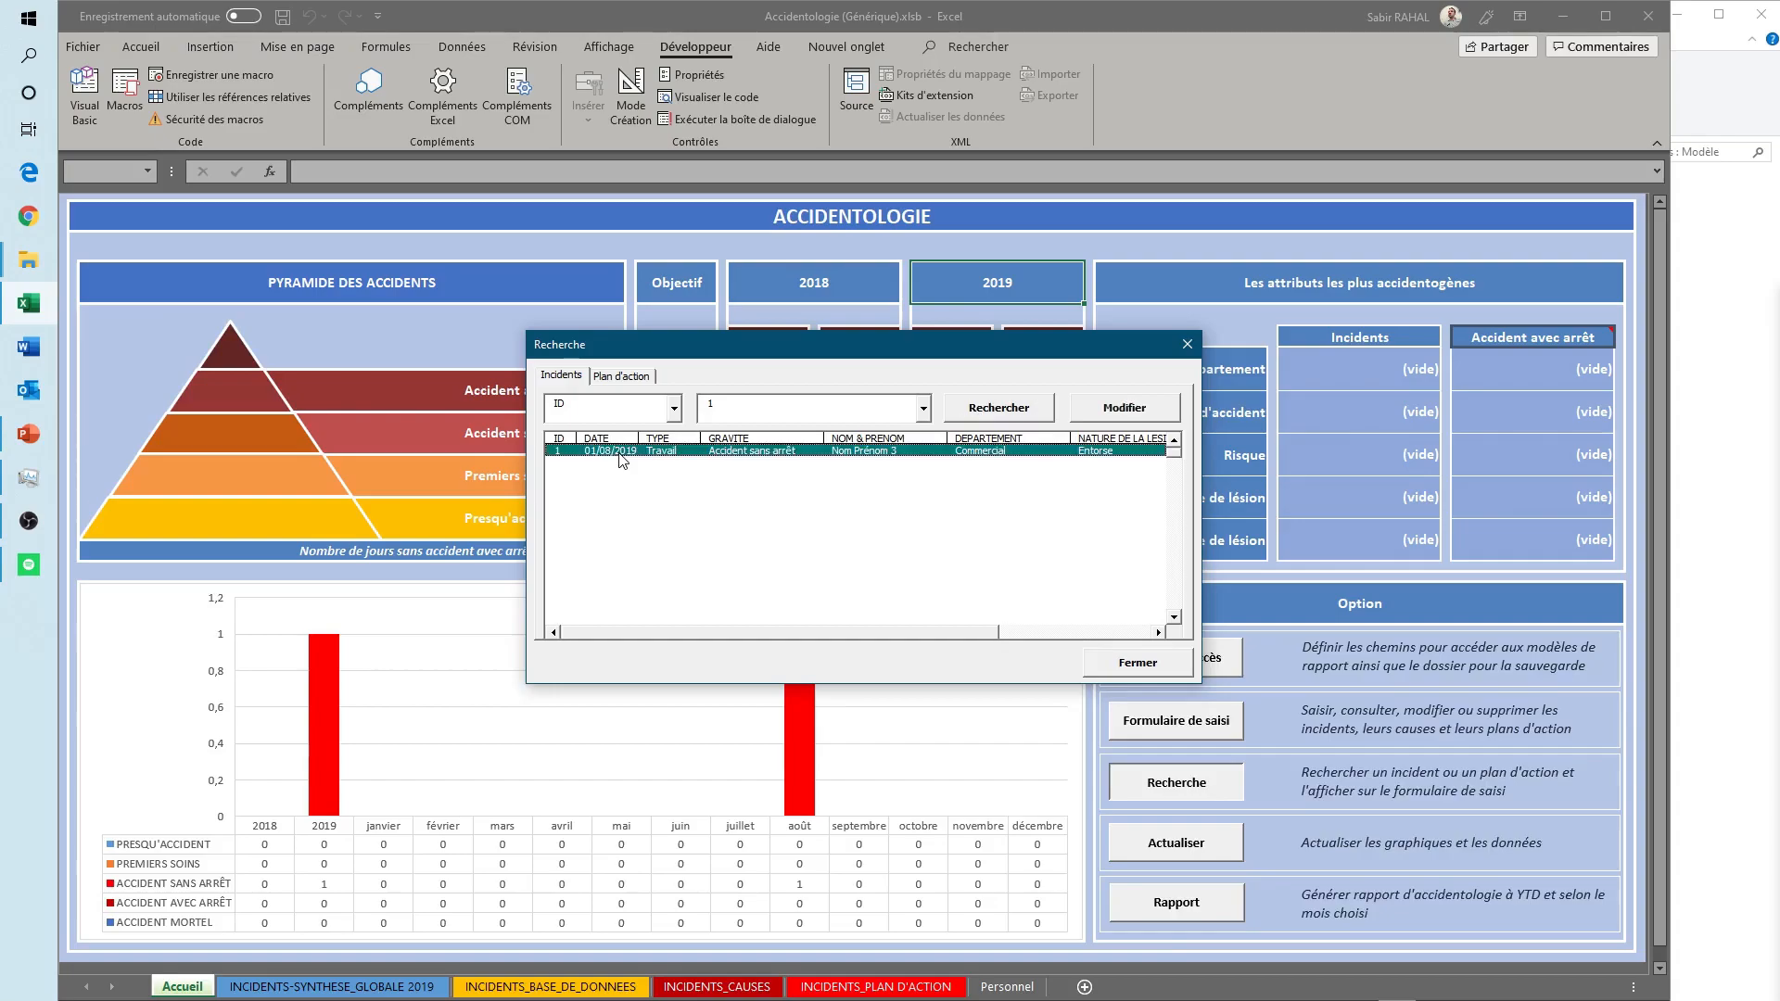
- Open the found 01/08/2019 incident for modification and change its severity to Accident avec arrêt
drag(814, 636, 695, 627)
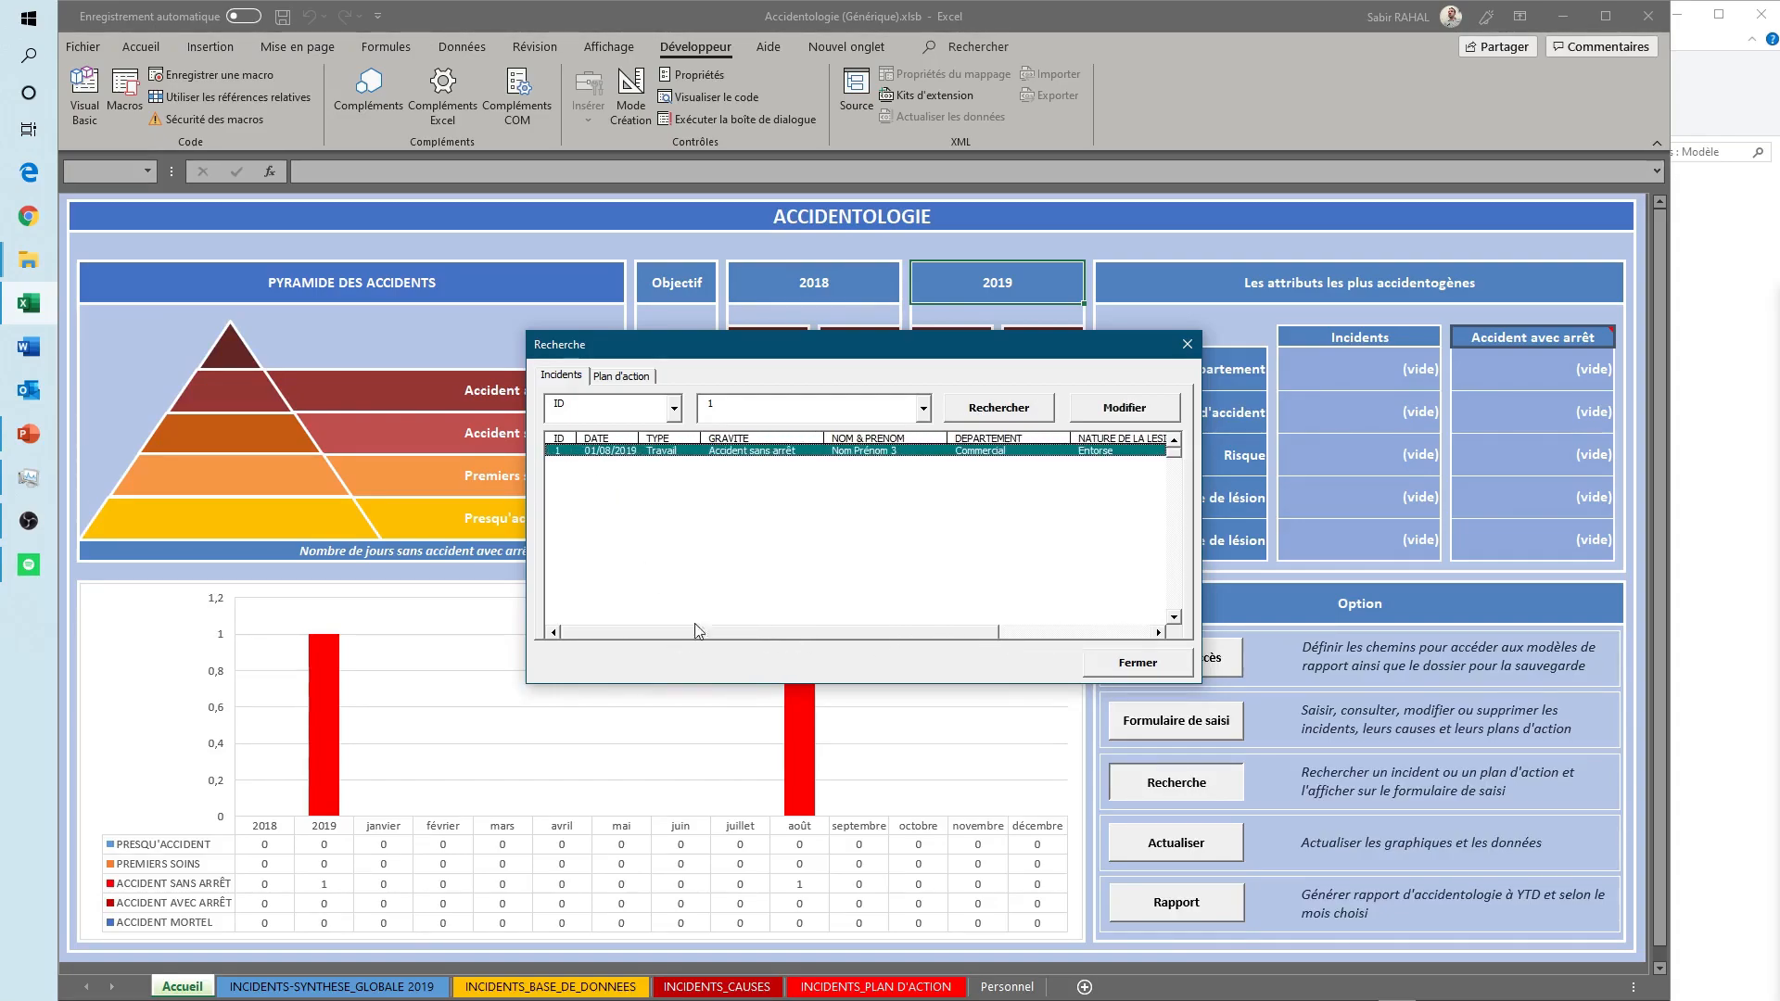
click(1119, 410)
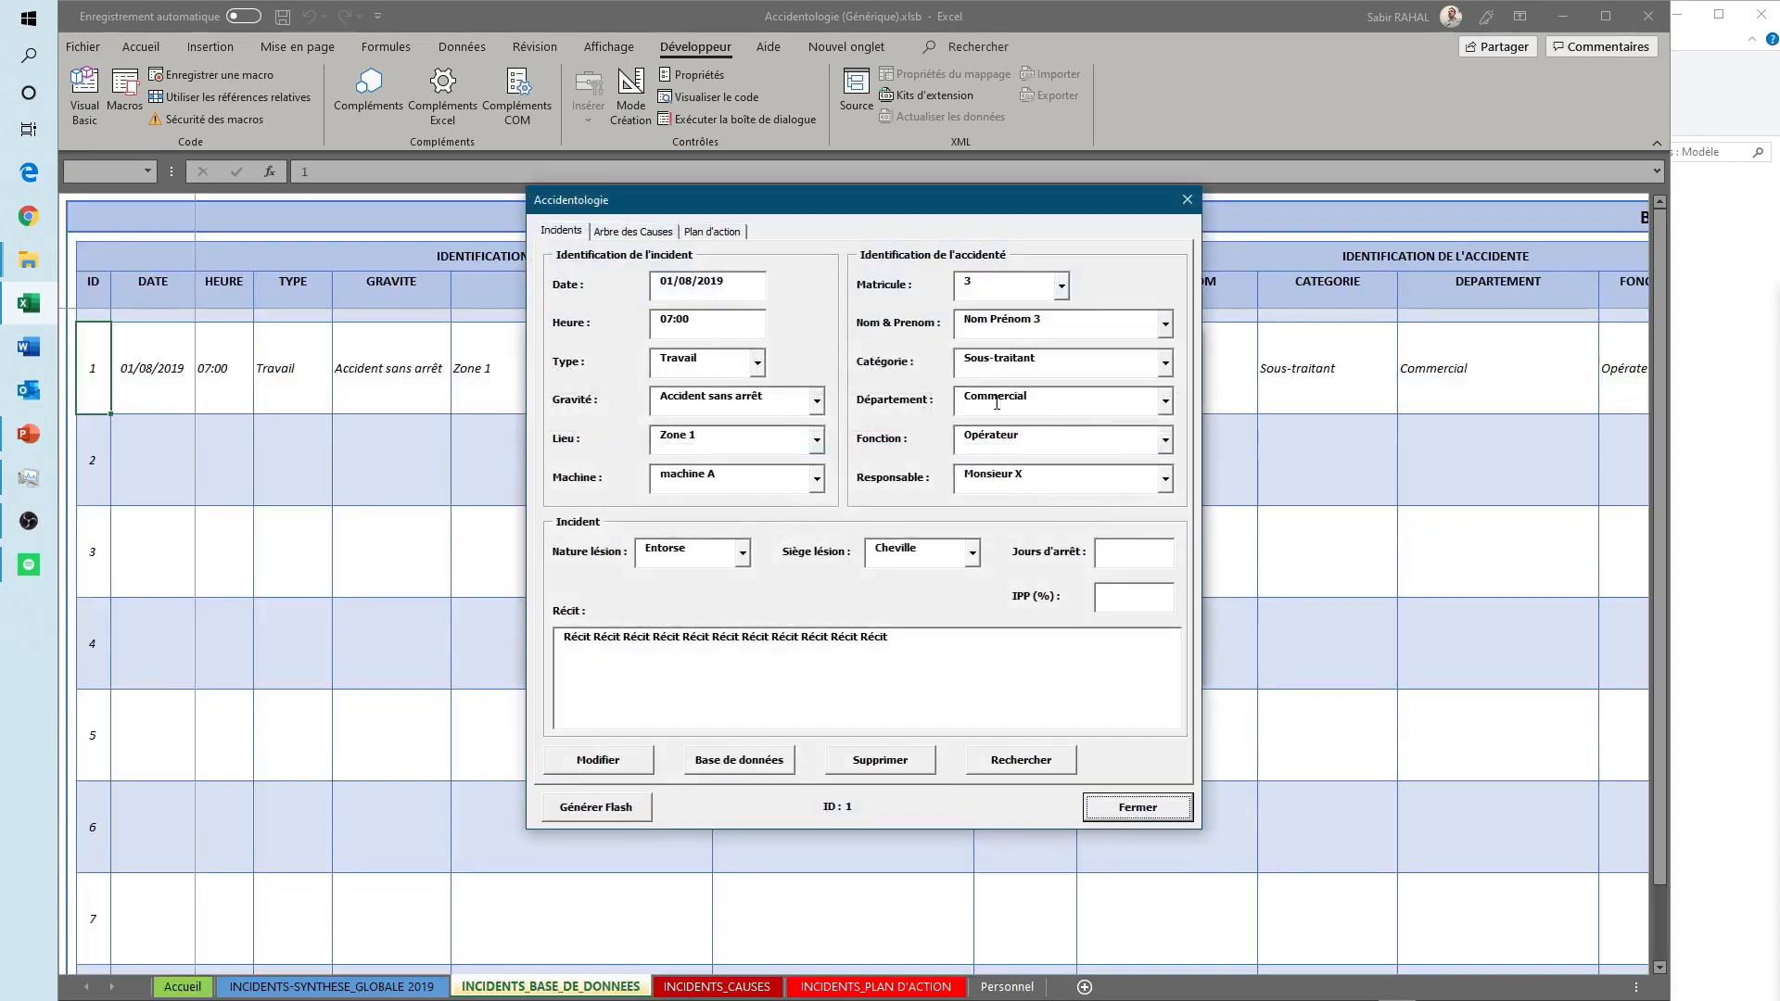
click(818, 403)
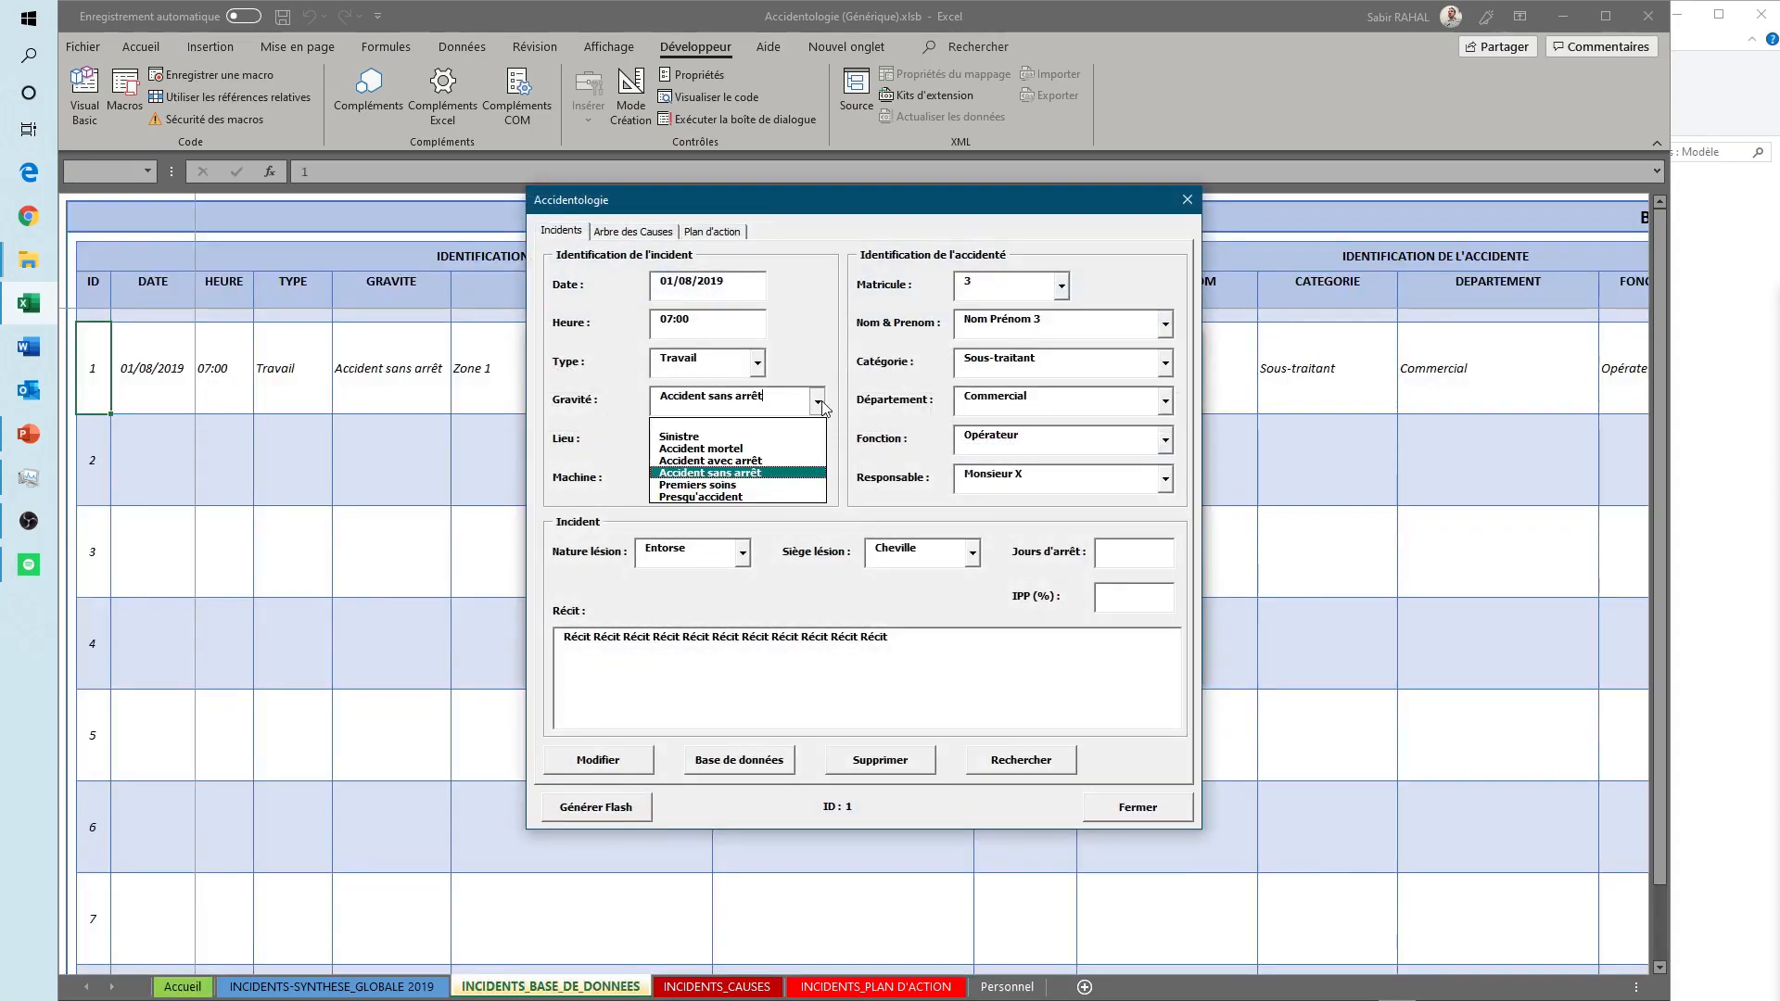
click(724, 462)
- Set the incident's lost days to 15 and its IPP to 2%, and save the modification to the database
click(1099, 562)
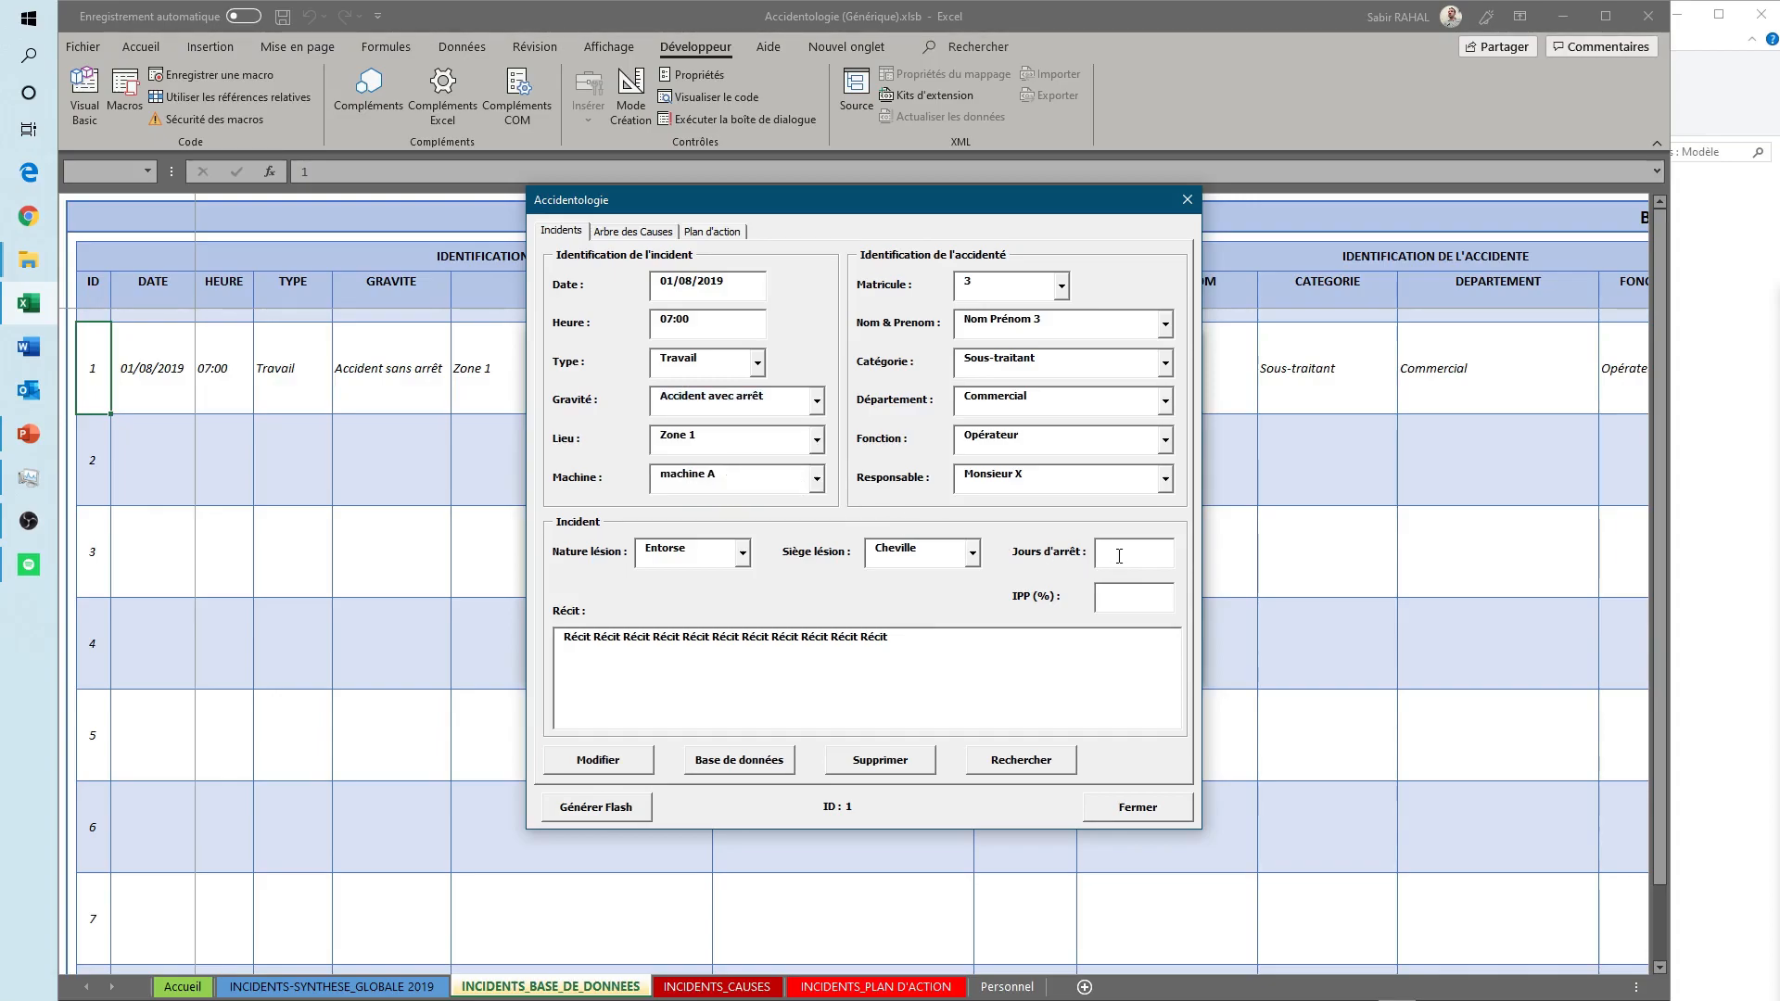
text(15)
click(1135, 601)
text(2%)
click(610, 766)
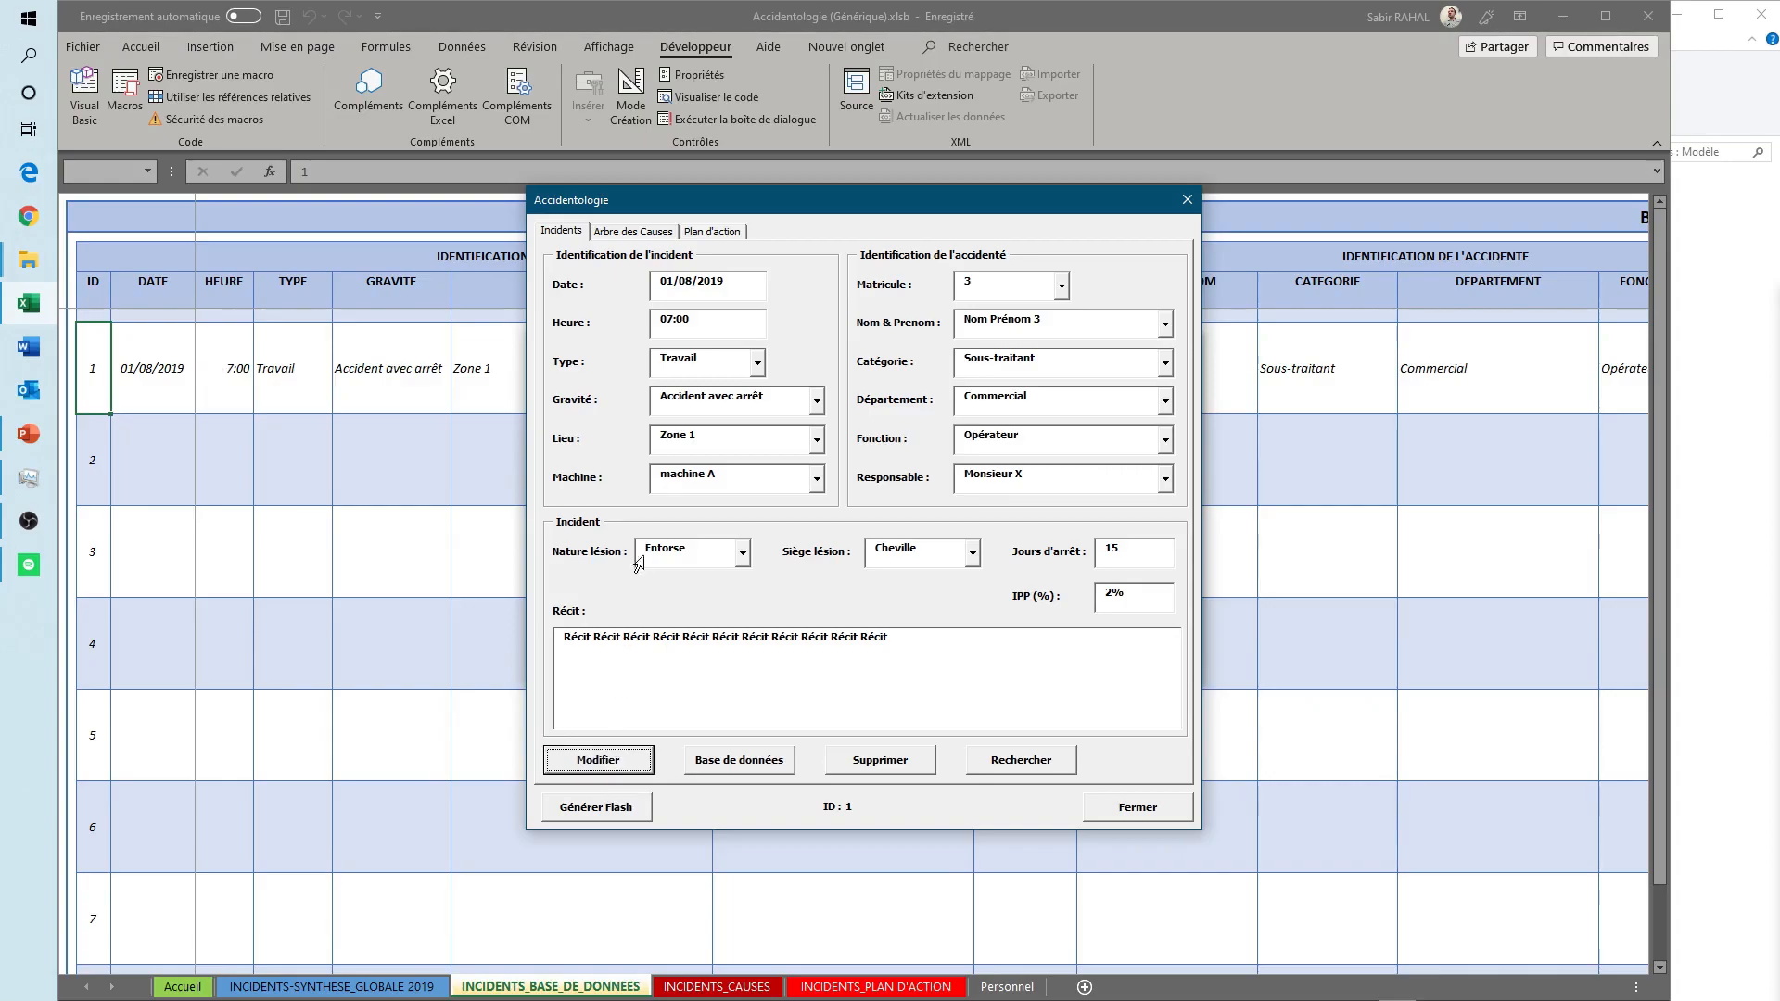
- Move the entry form to check the modified database row, and delete the incident, confirming the permanent removal
drag(790, 205, 730, 522)
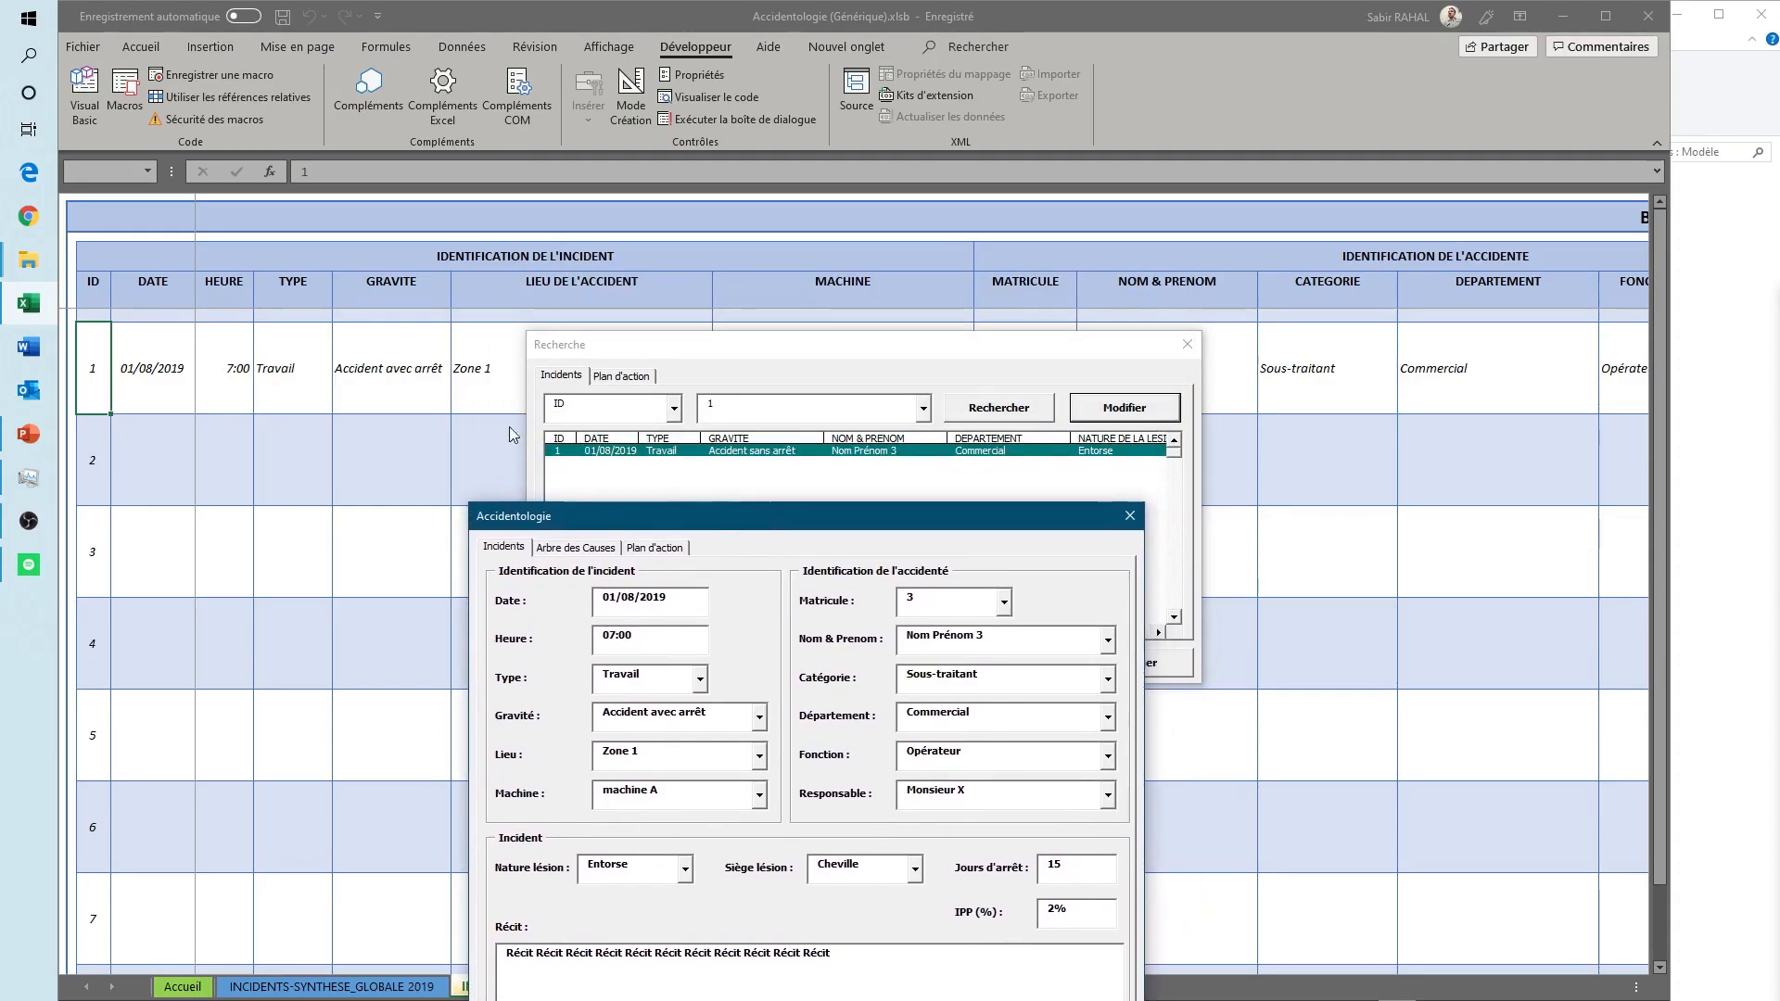
drag(611, 506, 631, 269)
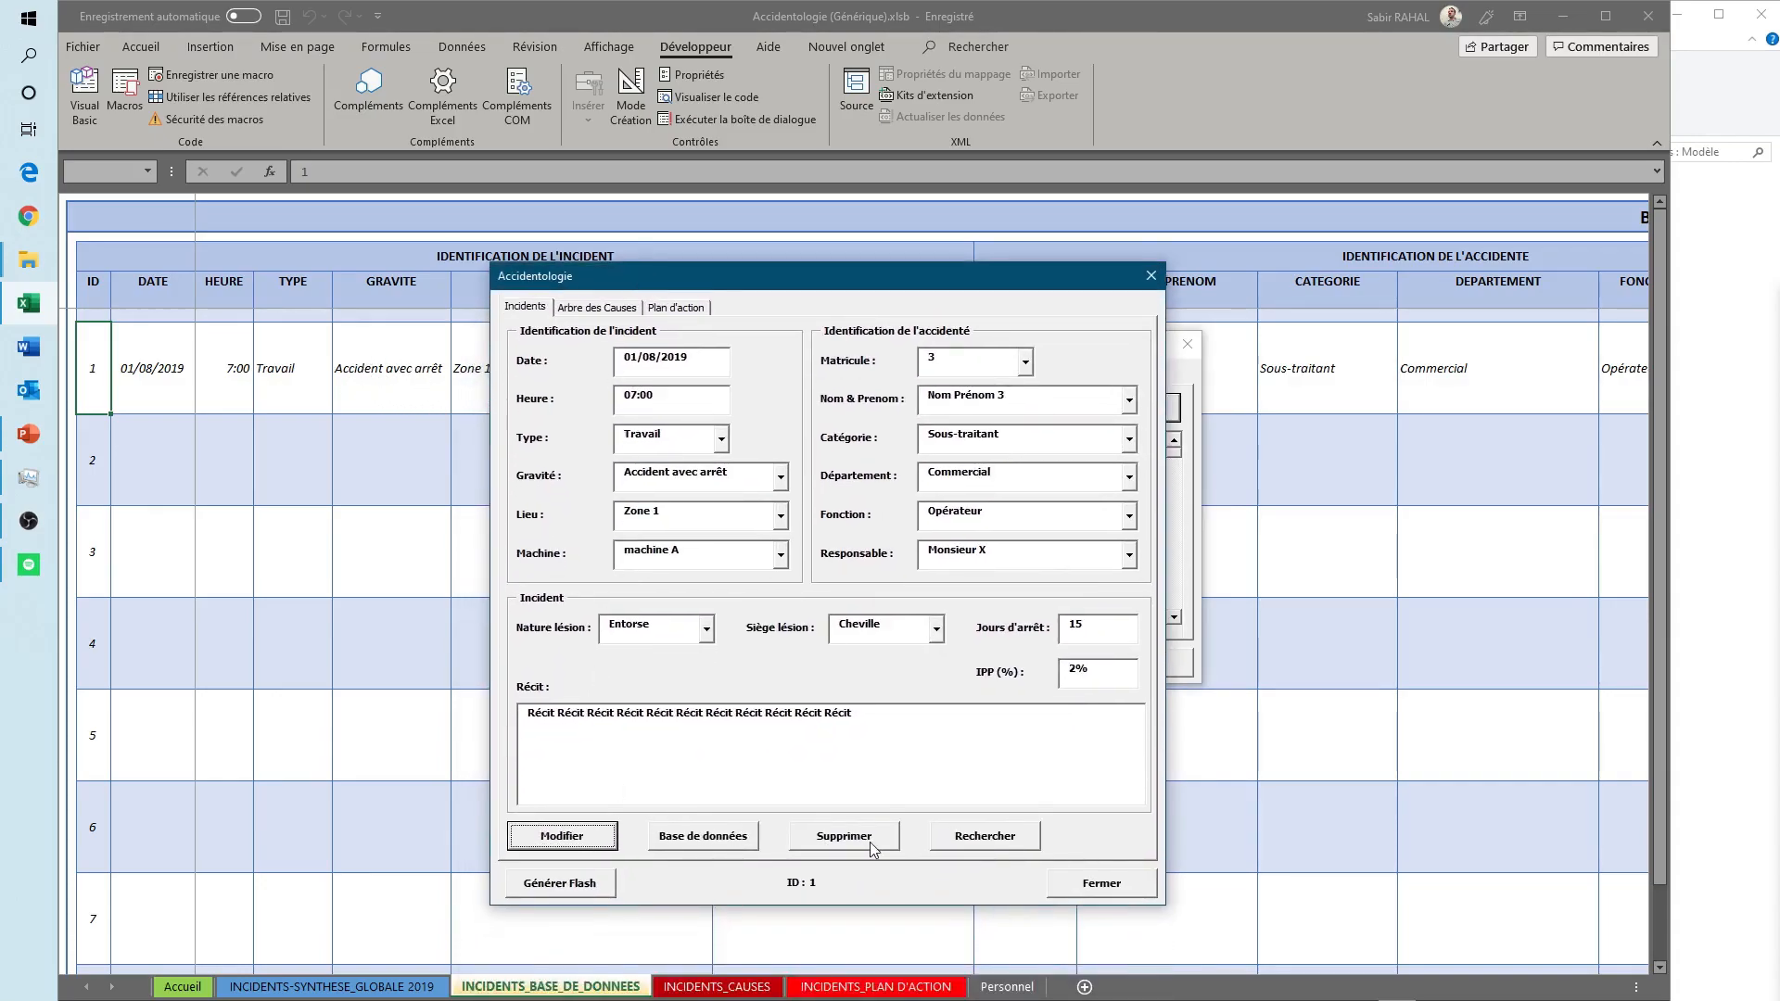
click(872, 847)
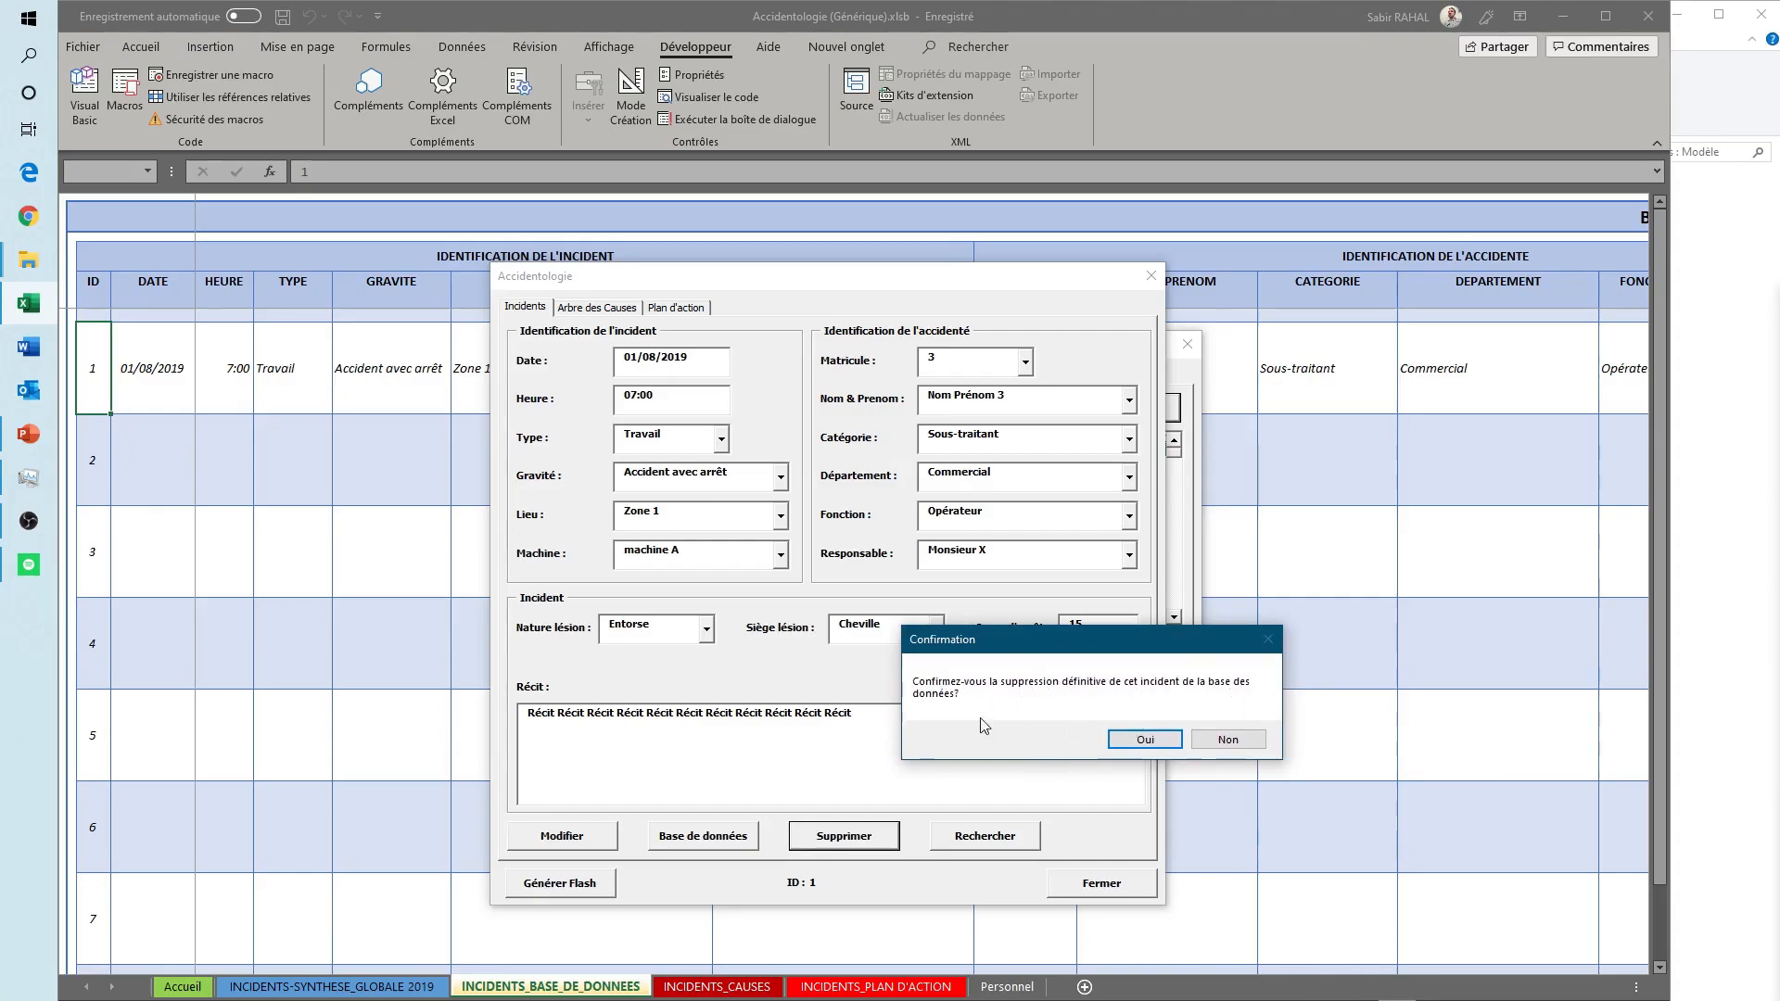
click(1146, 740)
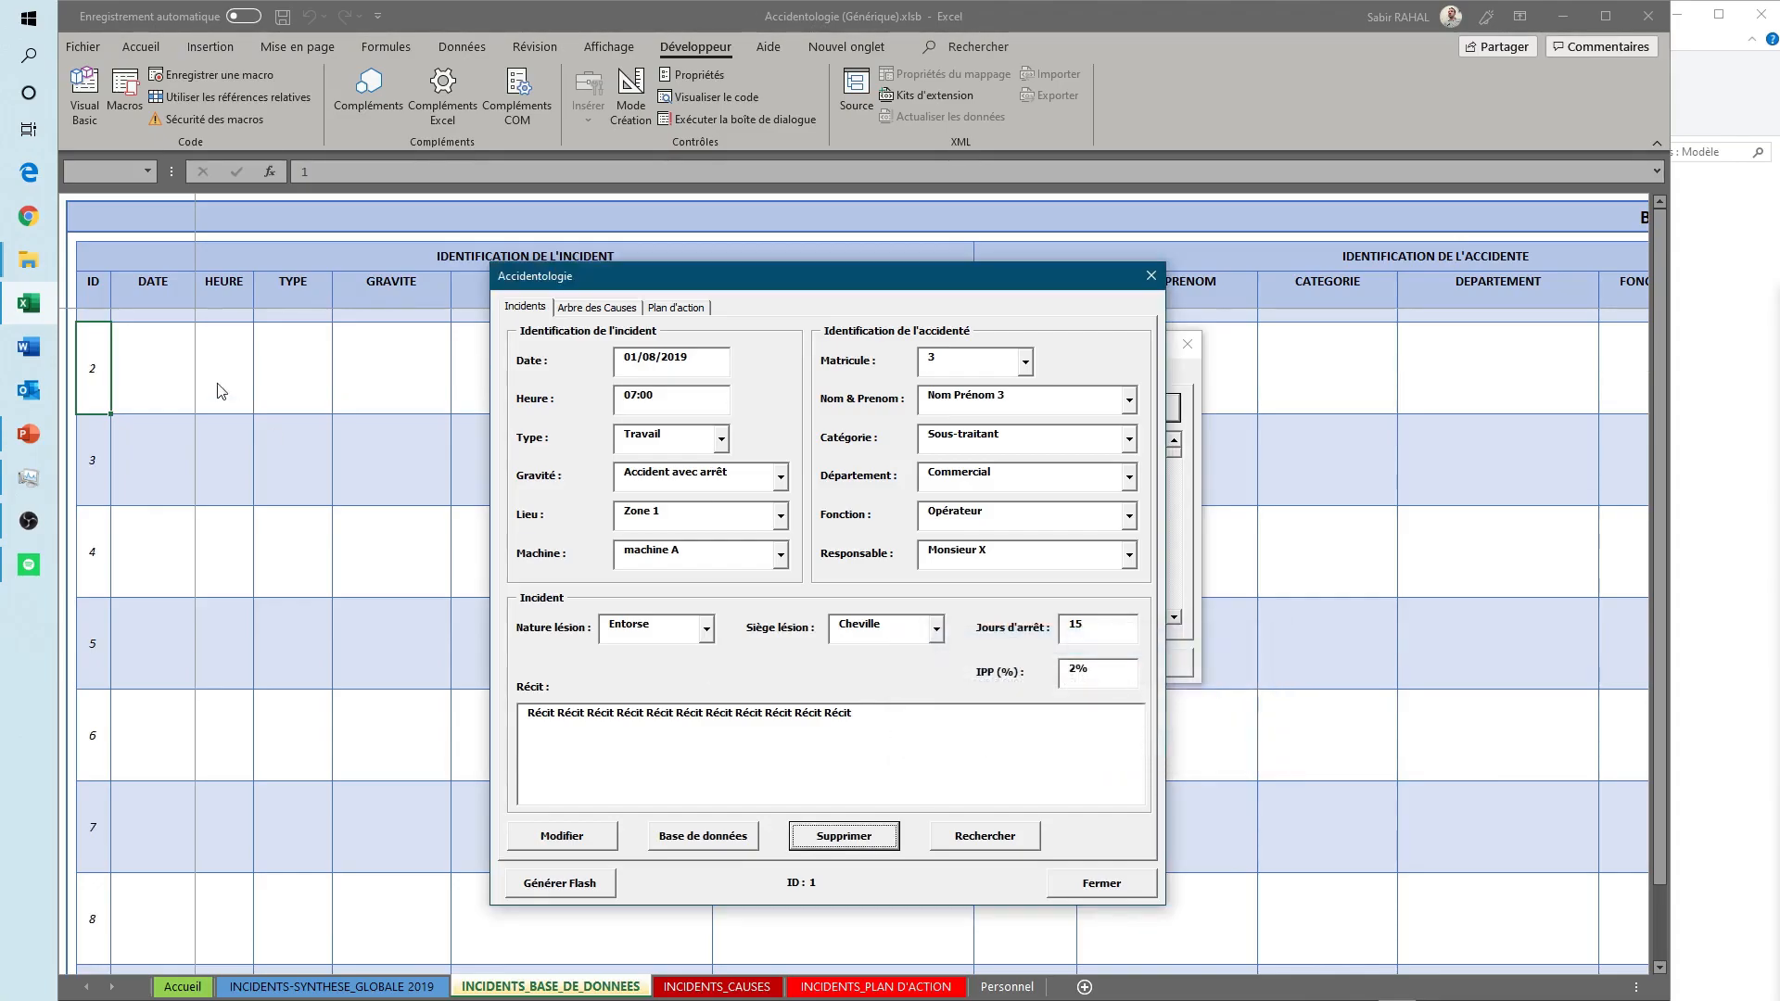
- Move the entry form aside to check the database, close both forms, and open the INCIDENTS_BASE_DE_DONNEES sheet
drag(1027, 278, 1026, 633)
click(1150, 630)
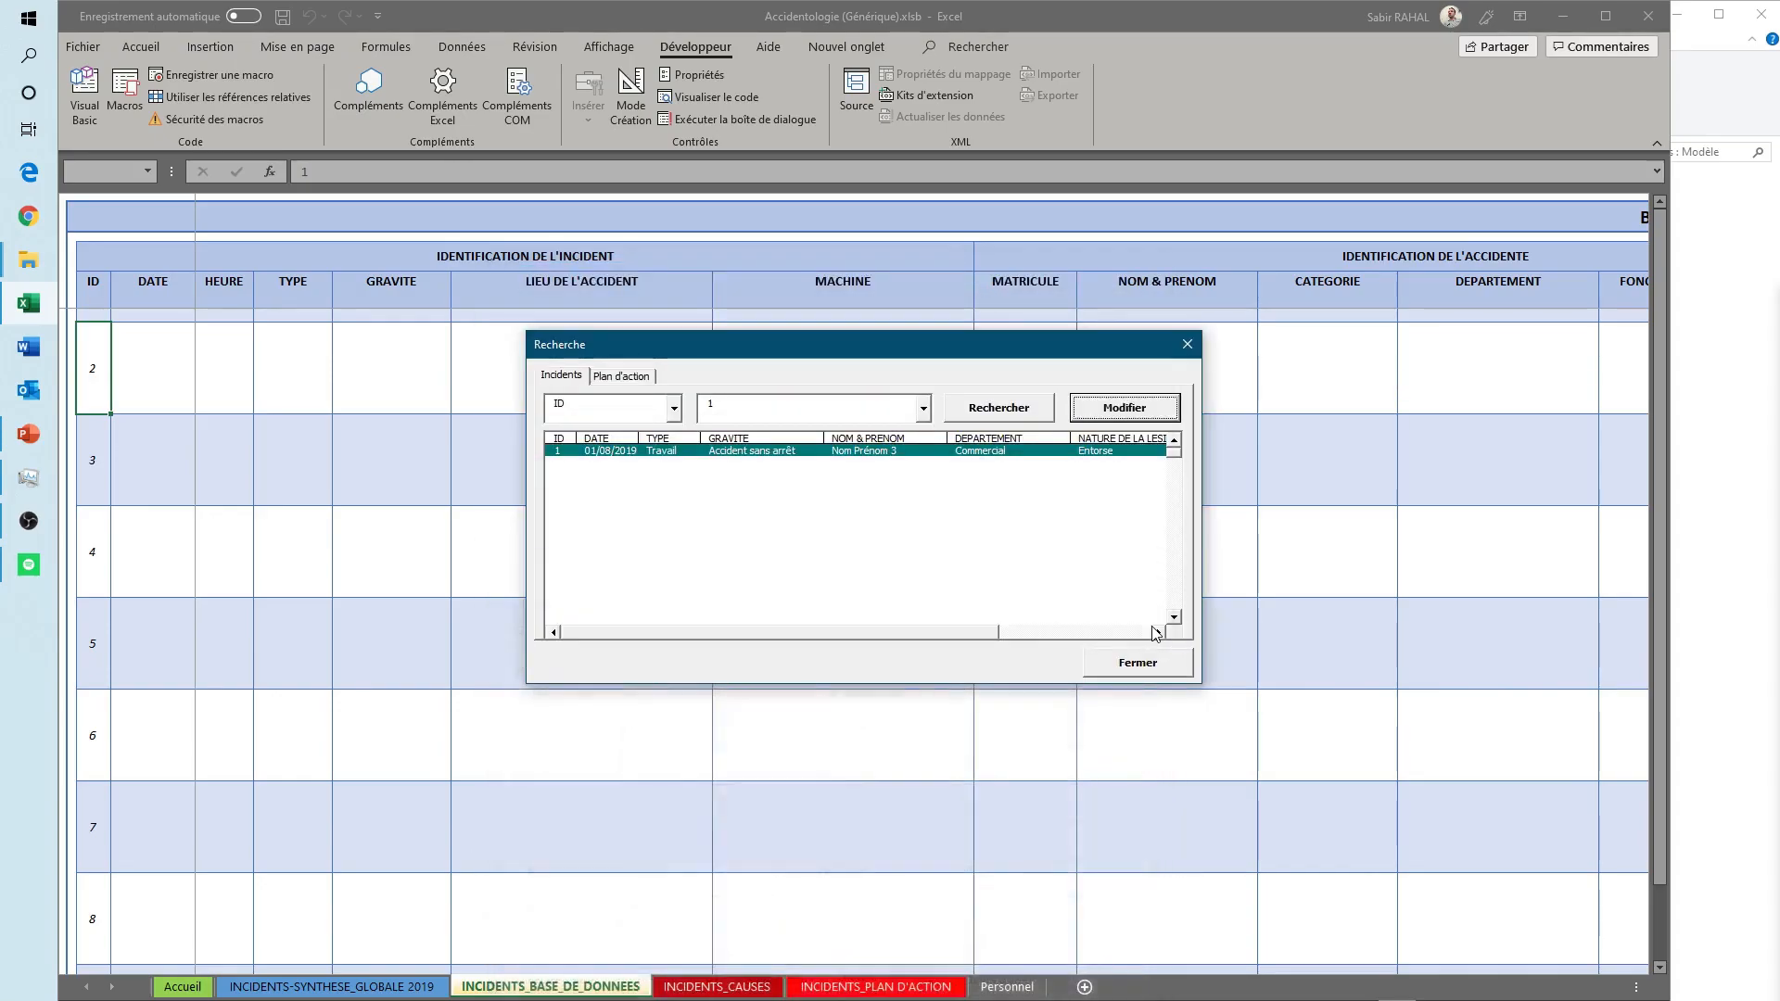
click(1128, 680)
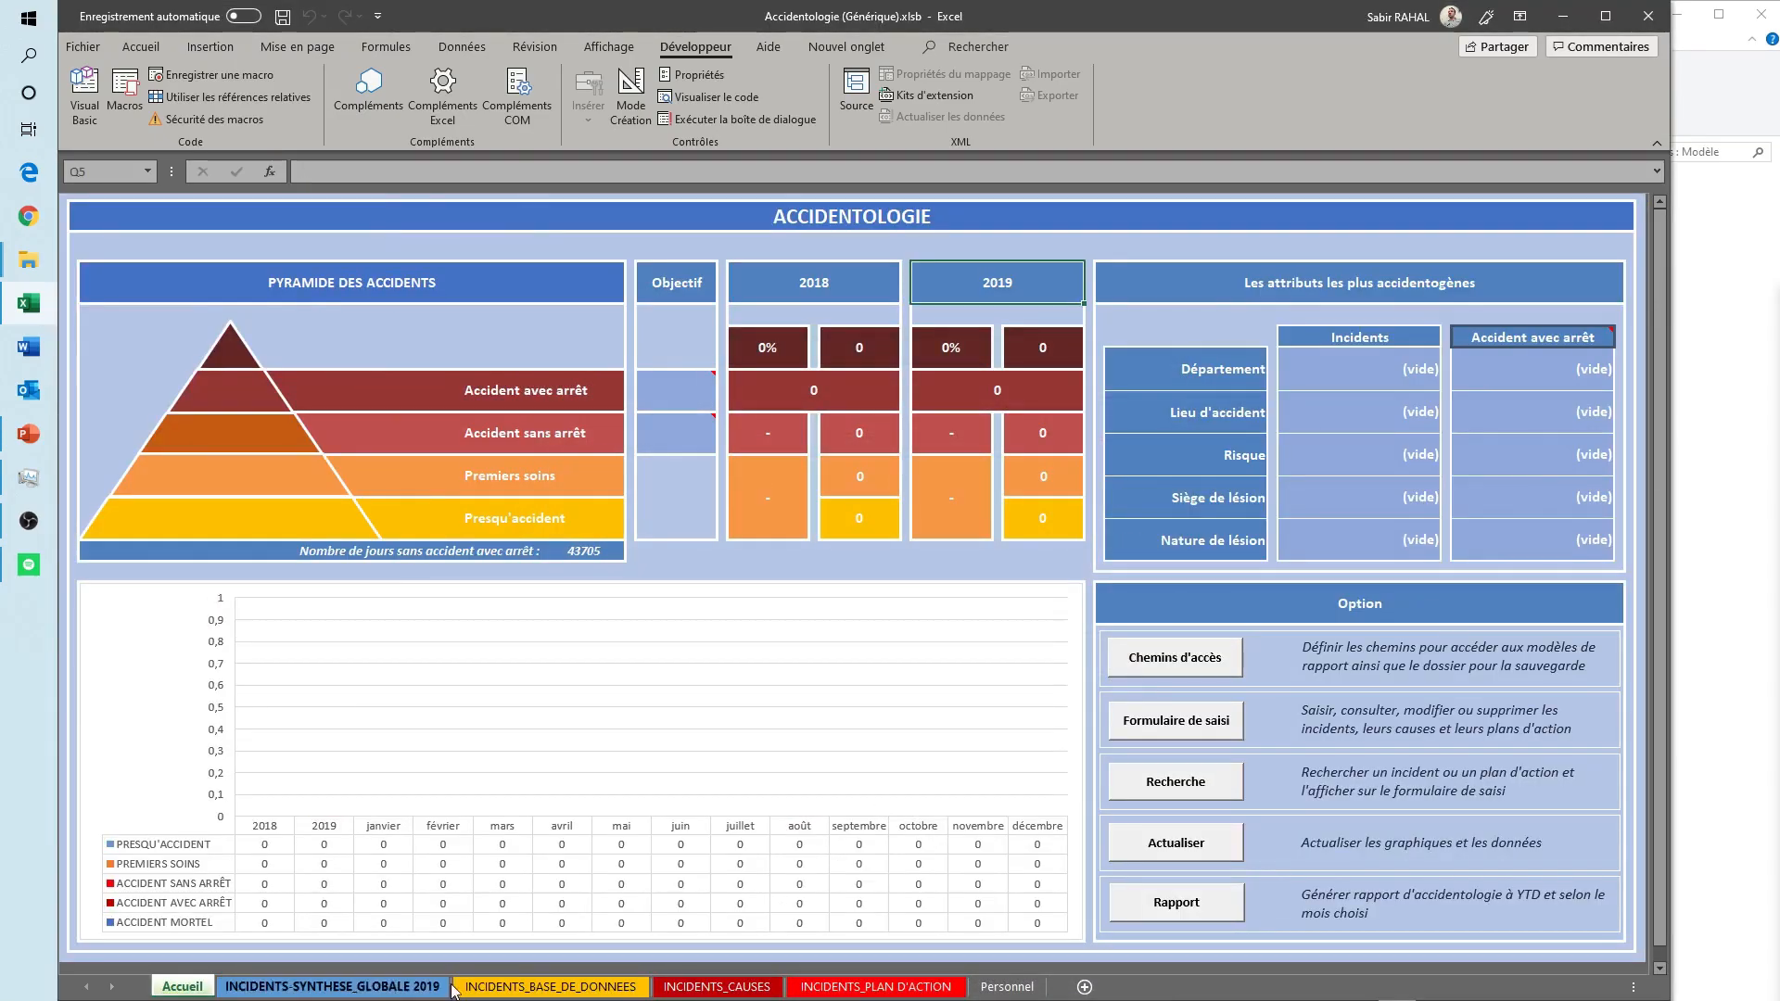
click(524, 989)
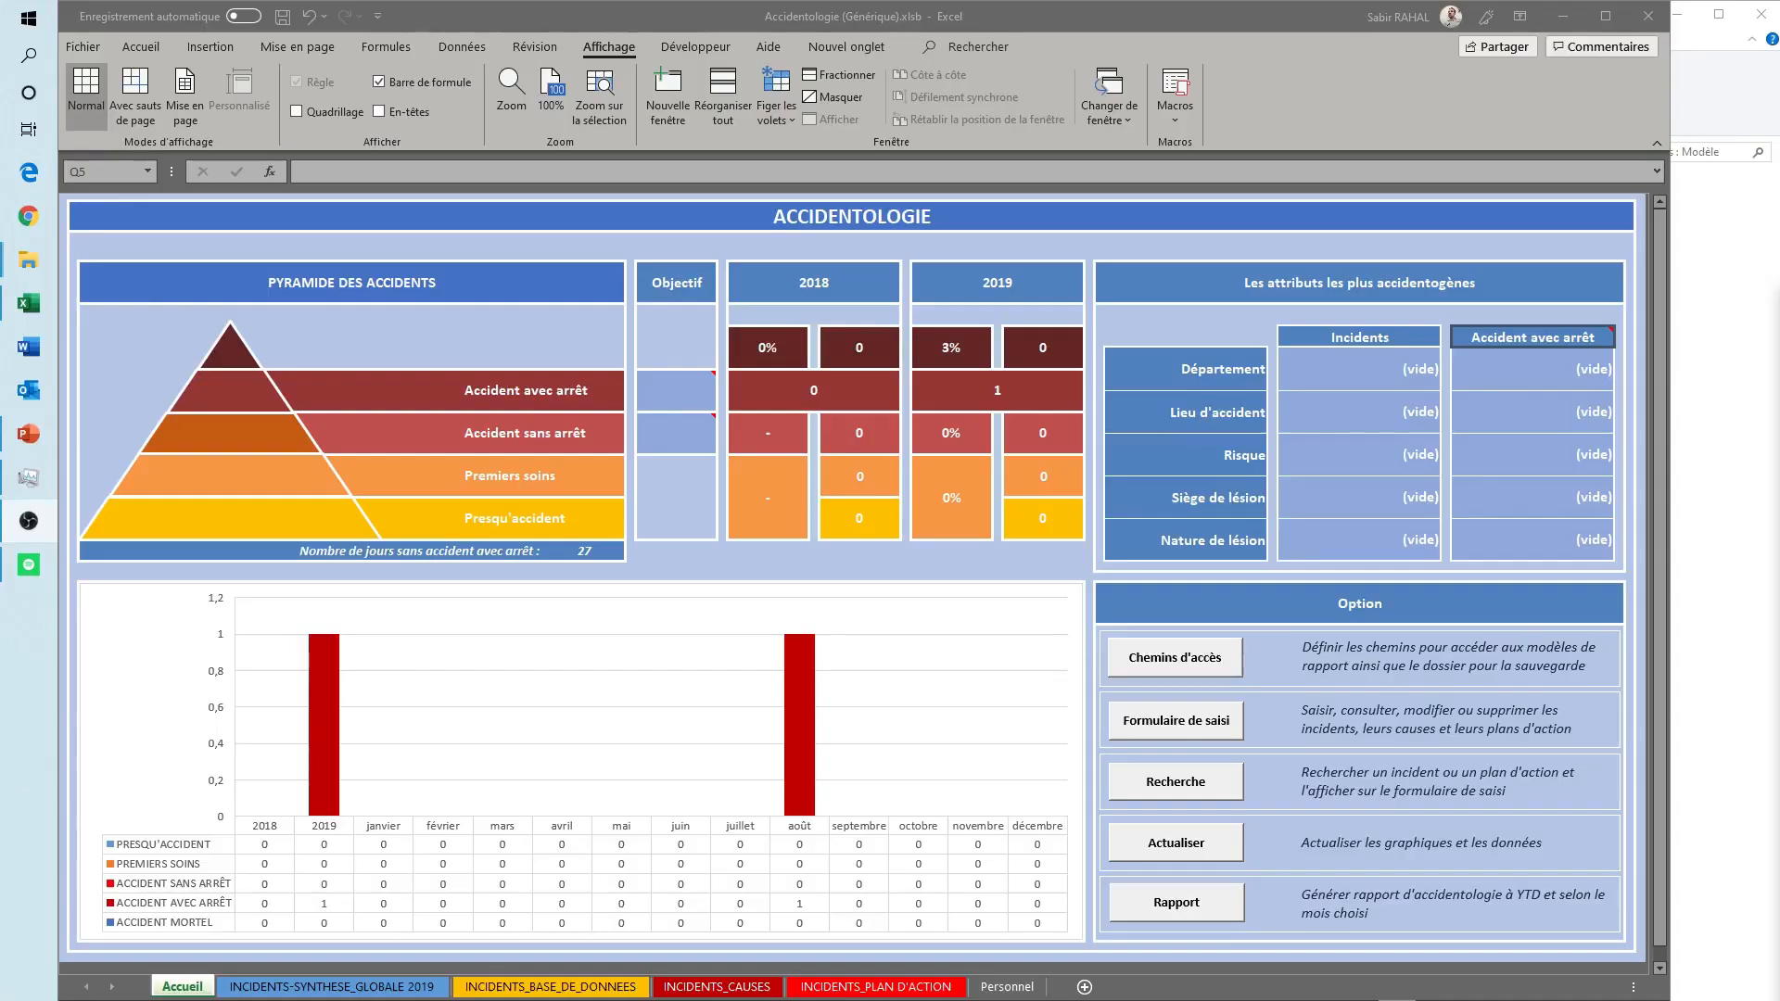
- Search the incidents by TYPE Travail in the Recherche form, and open the August 2019 incident for modification
click(1326, 782)
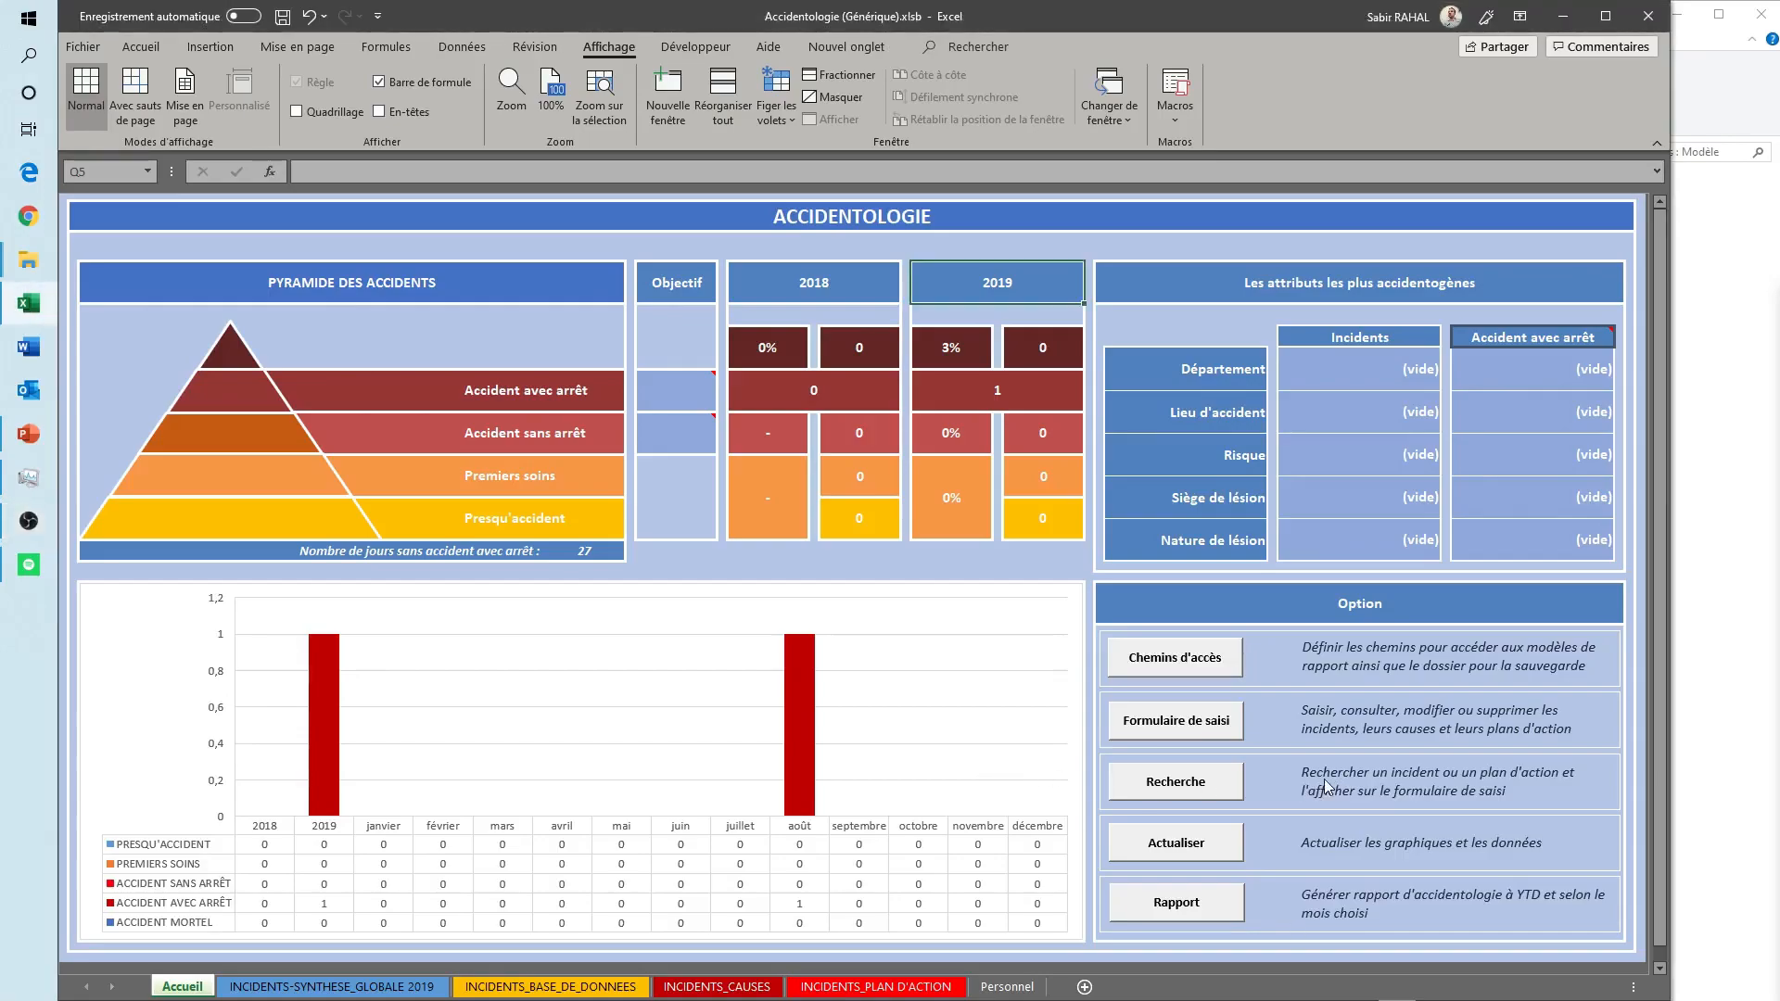
click(1177, 783)
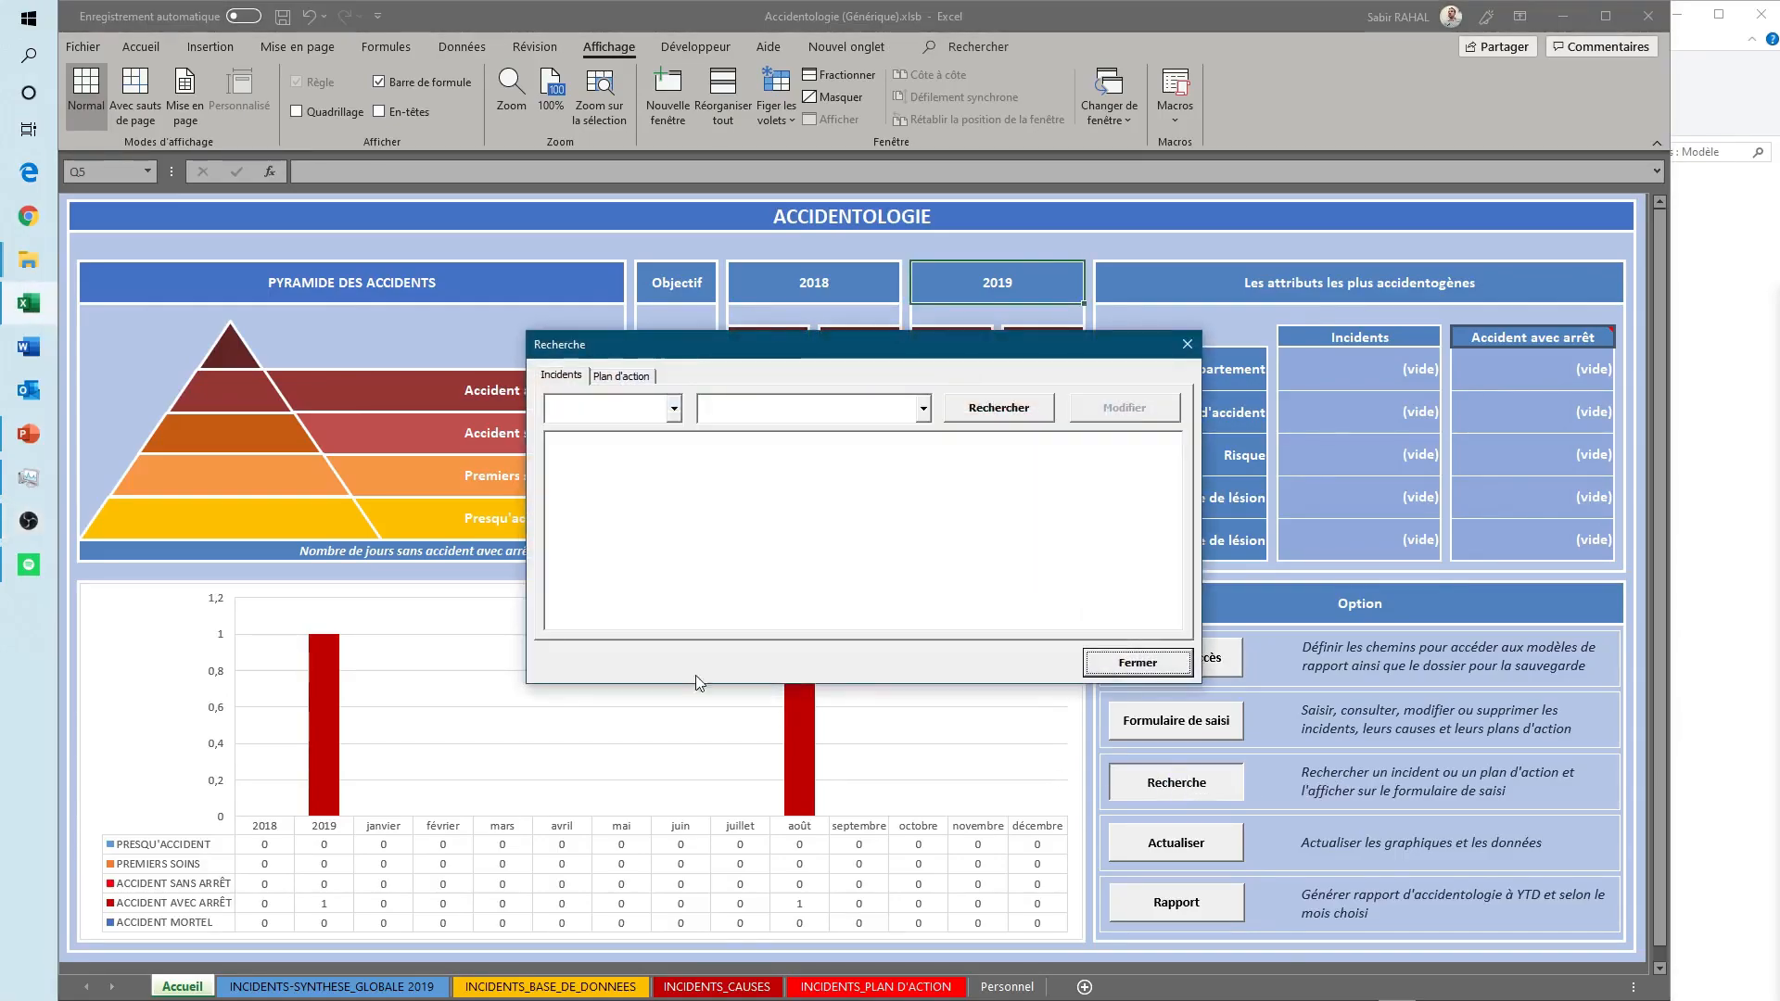
click(675, 414)
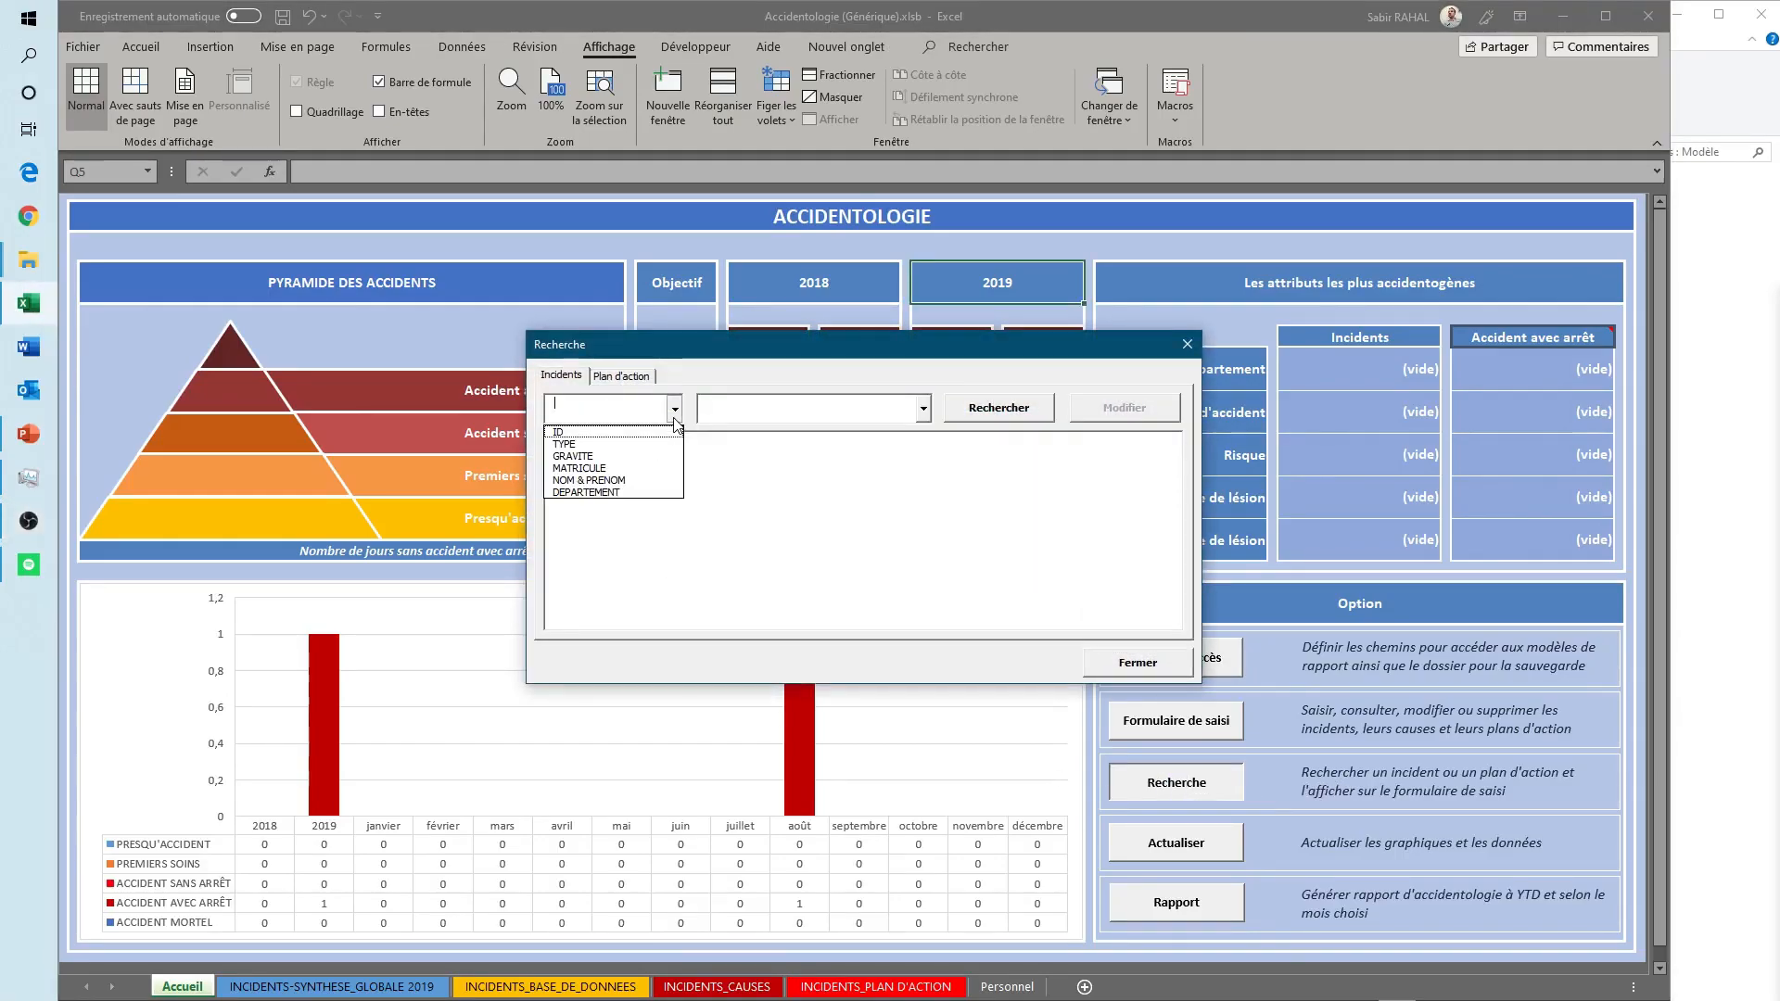
click(579, 444)
click(745, 416)
click(924, 409)
click(753, 443)
click(999, 409)
click(625, 454)
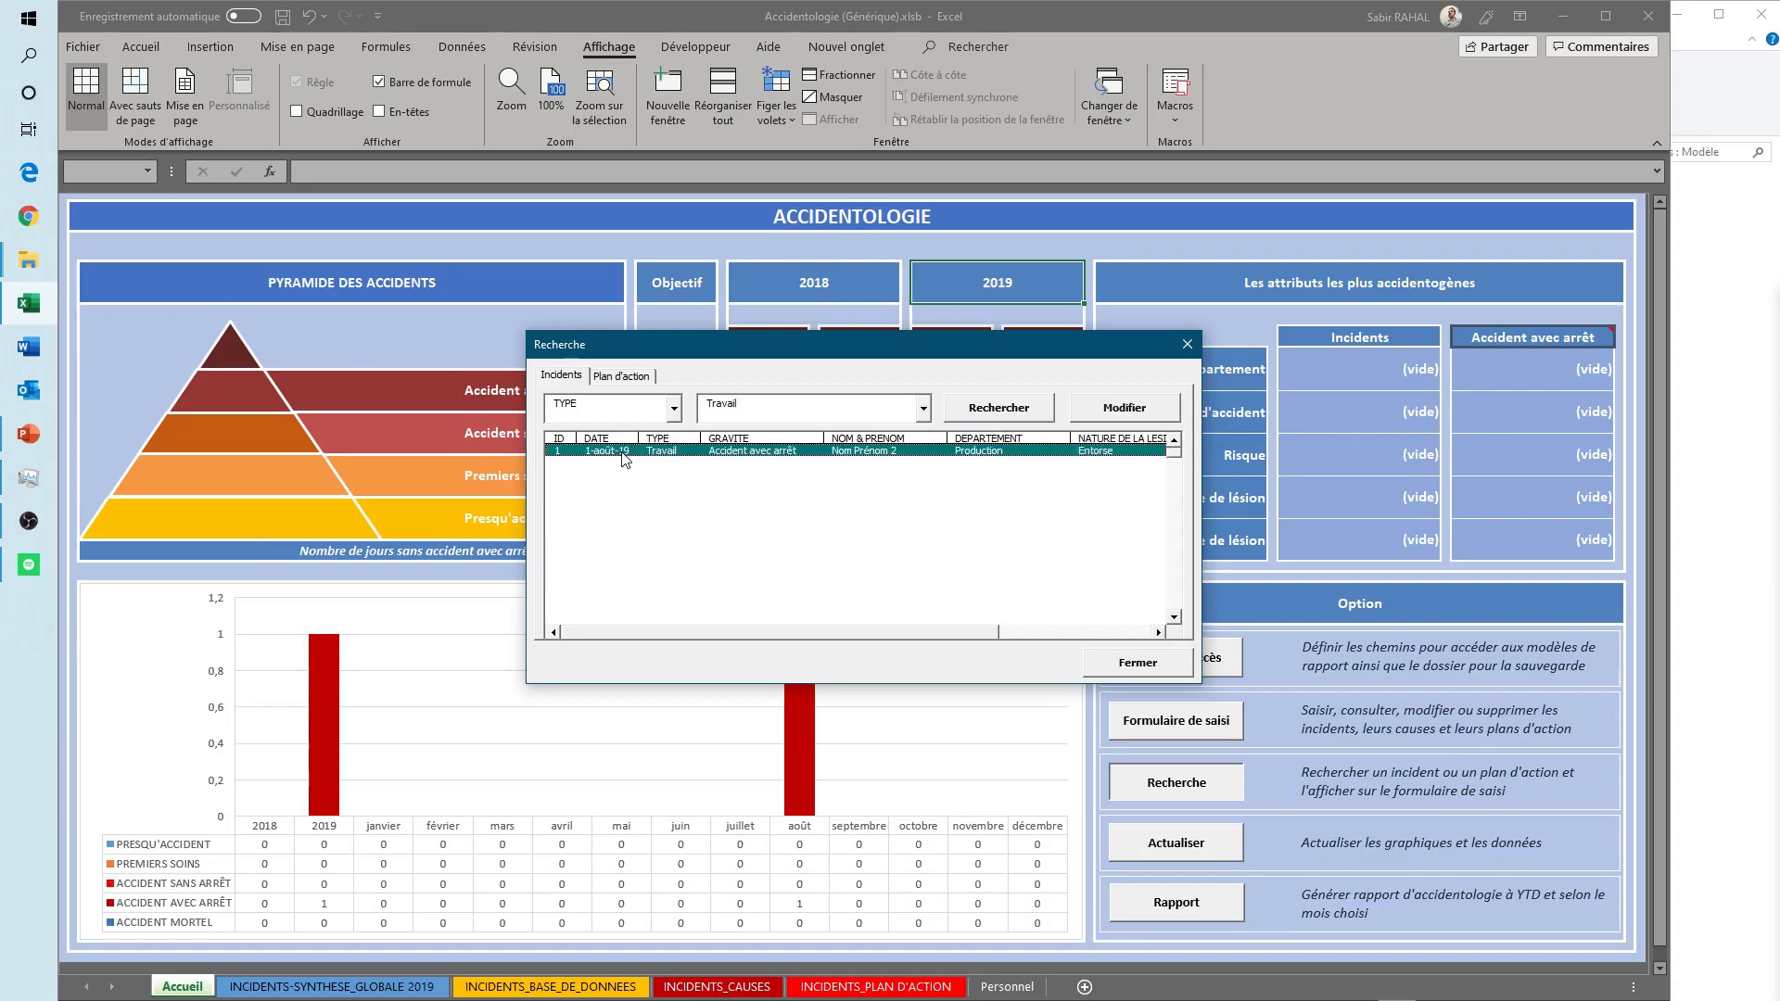
click(1118, 409)
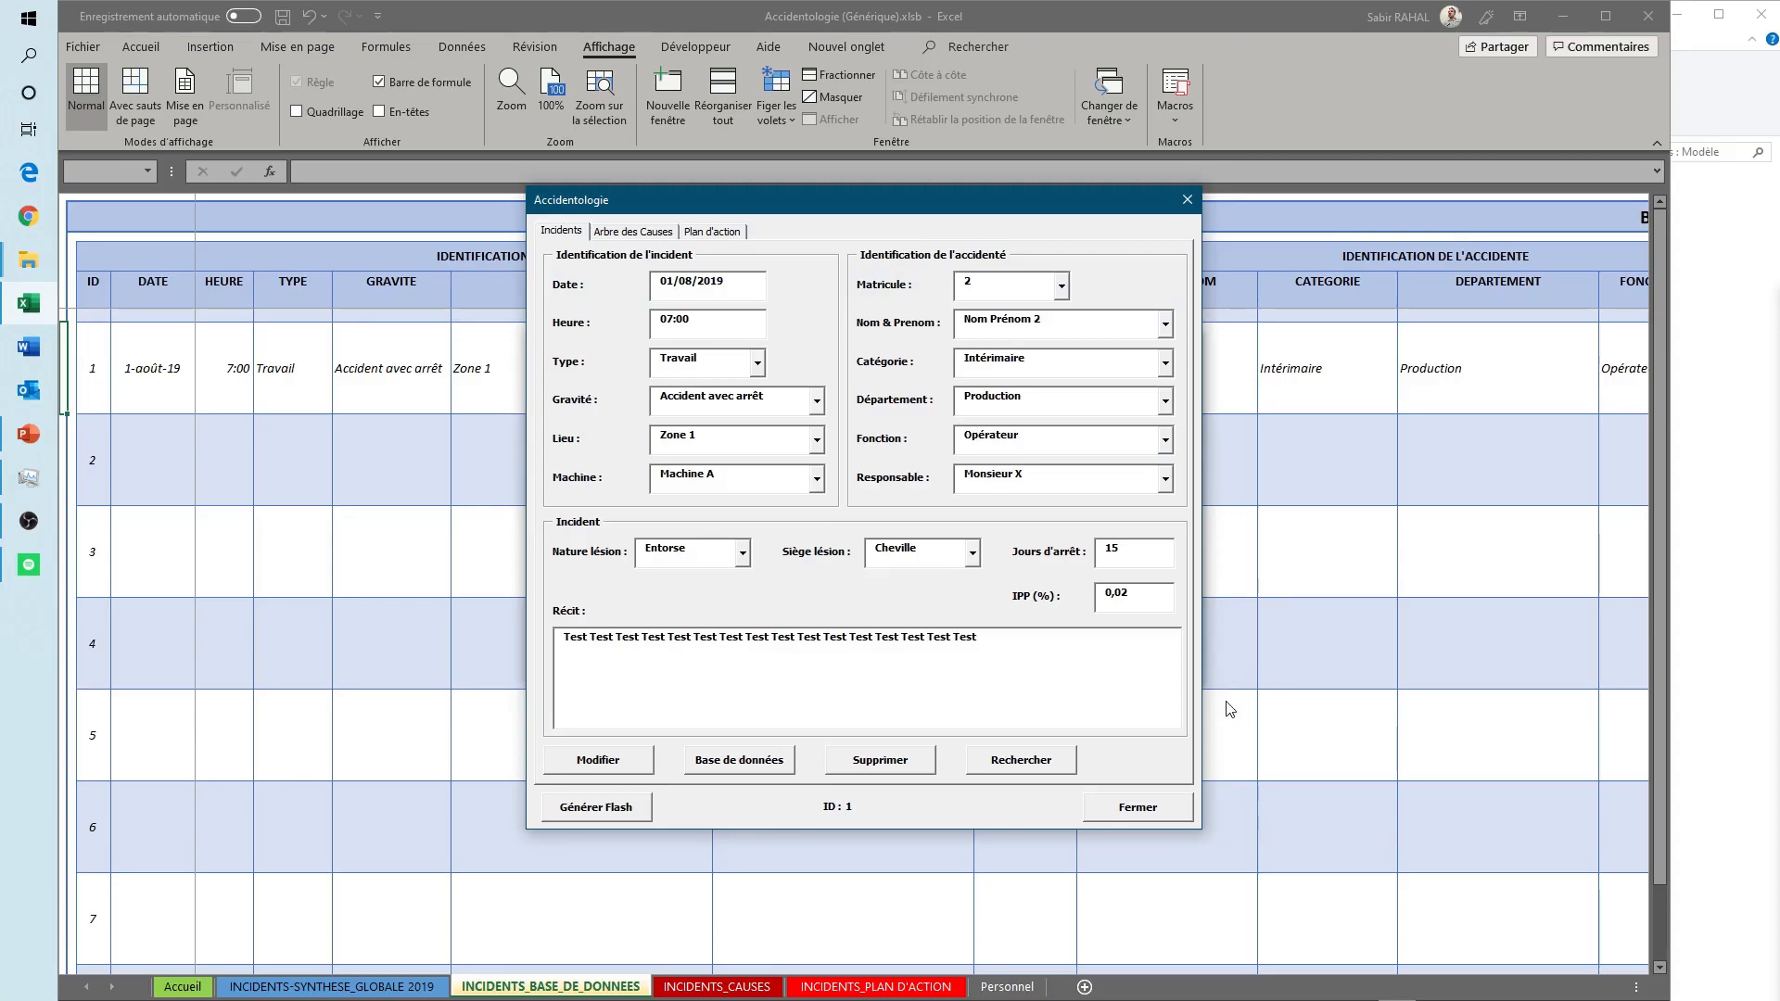
- Display the incident's Arbre des Causes, confirming the cause analysis, and set the investigation date to 03/08/2019
click(623, 234)
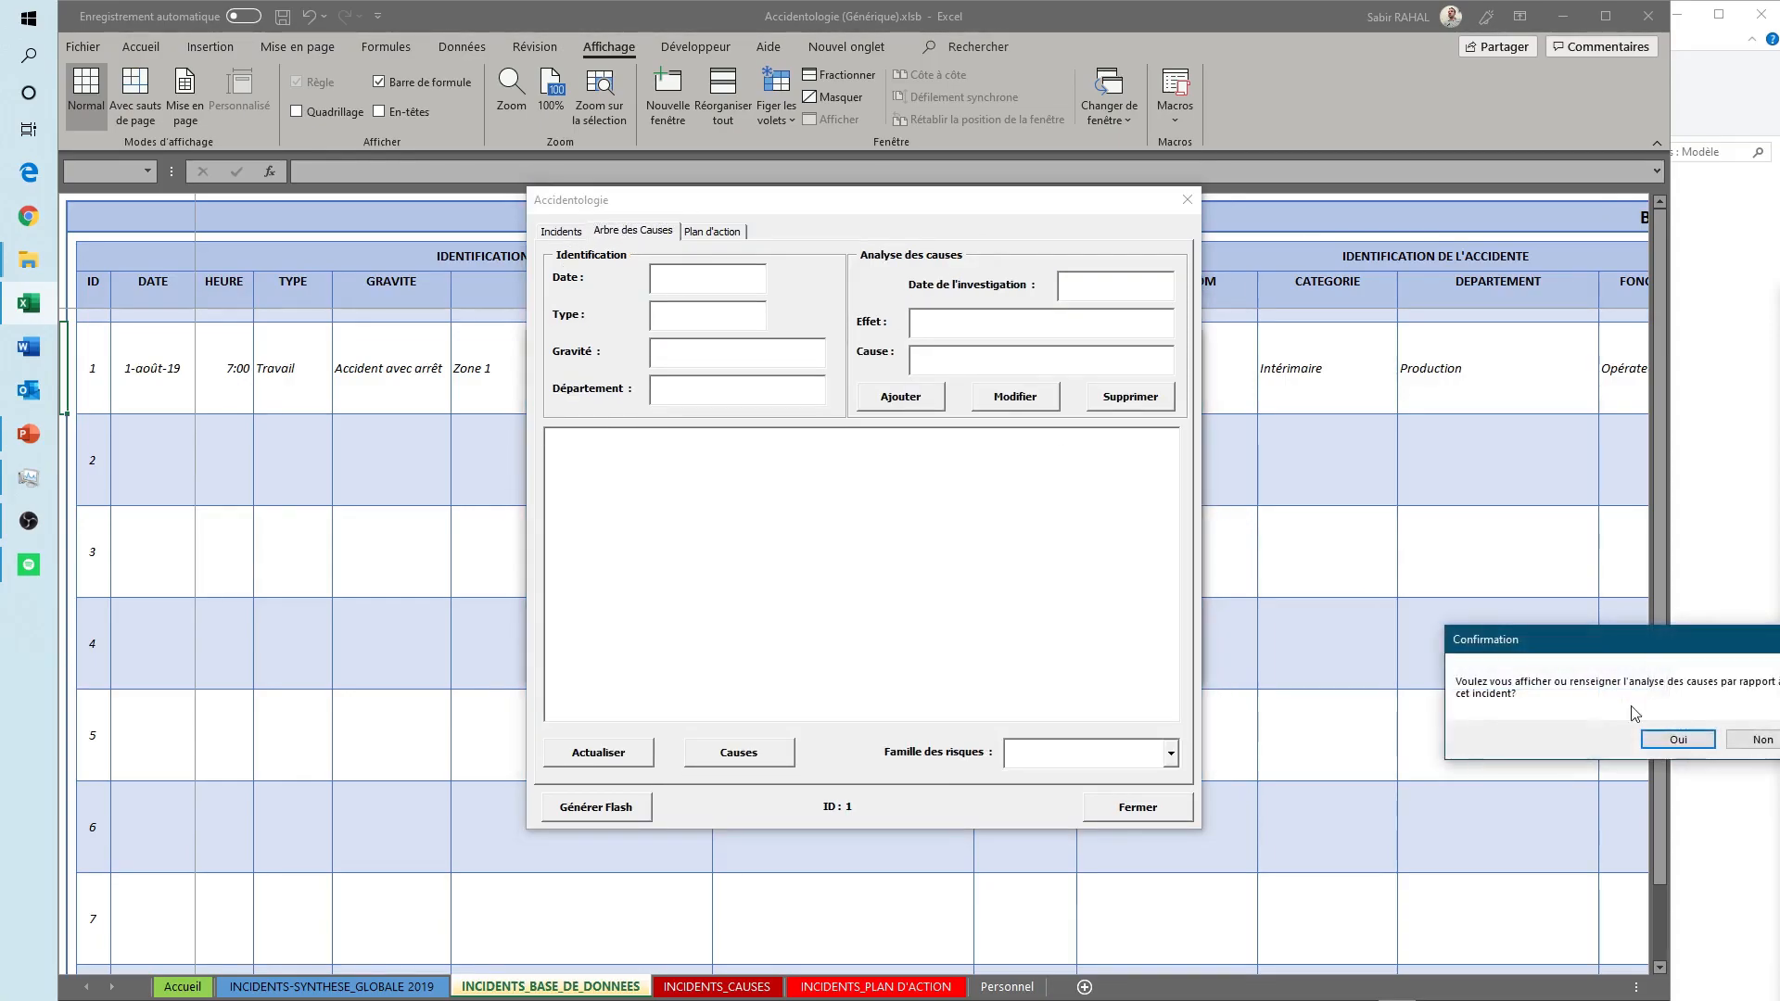
drag(1640, 649, 1459, 646)
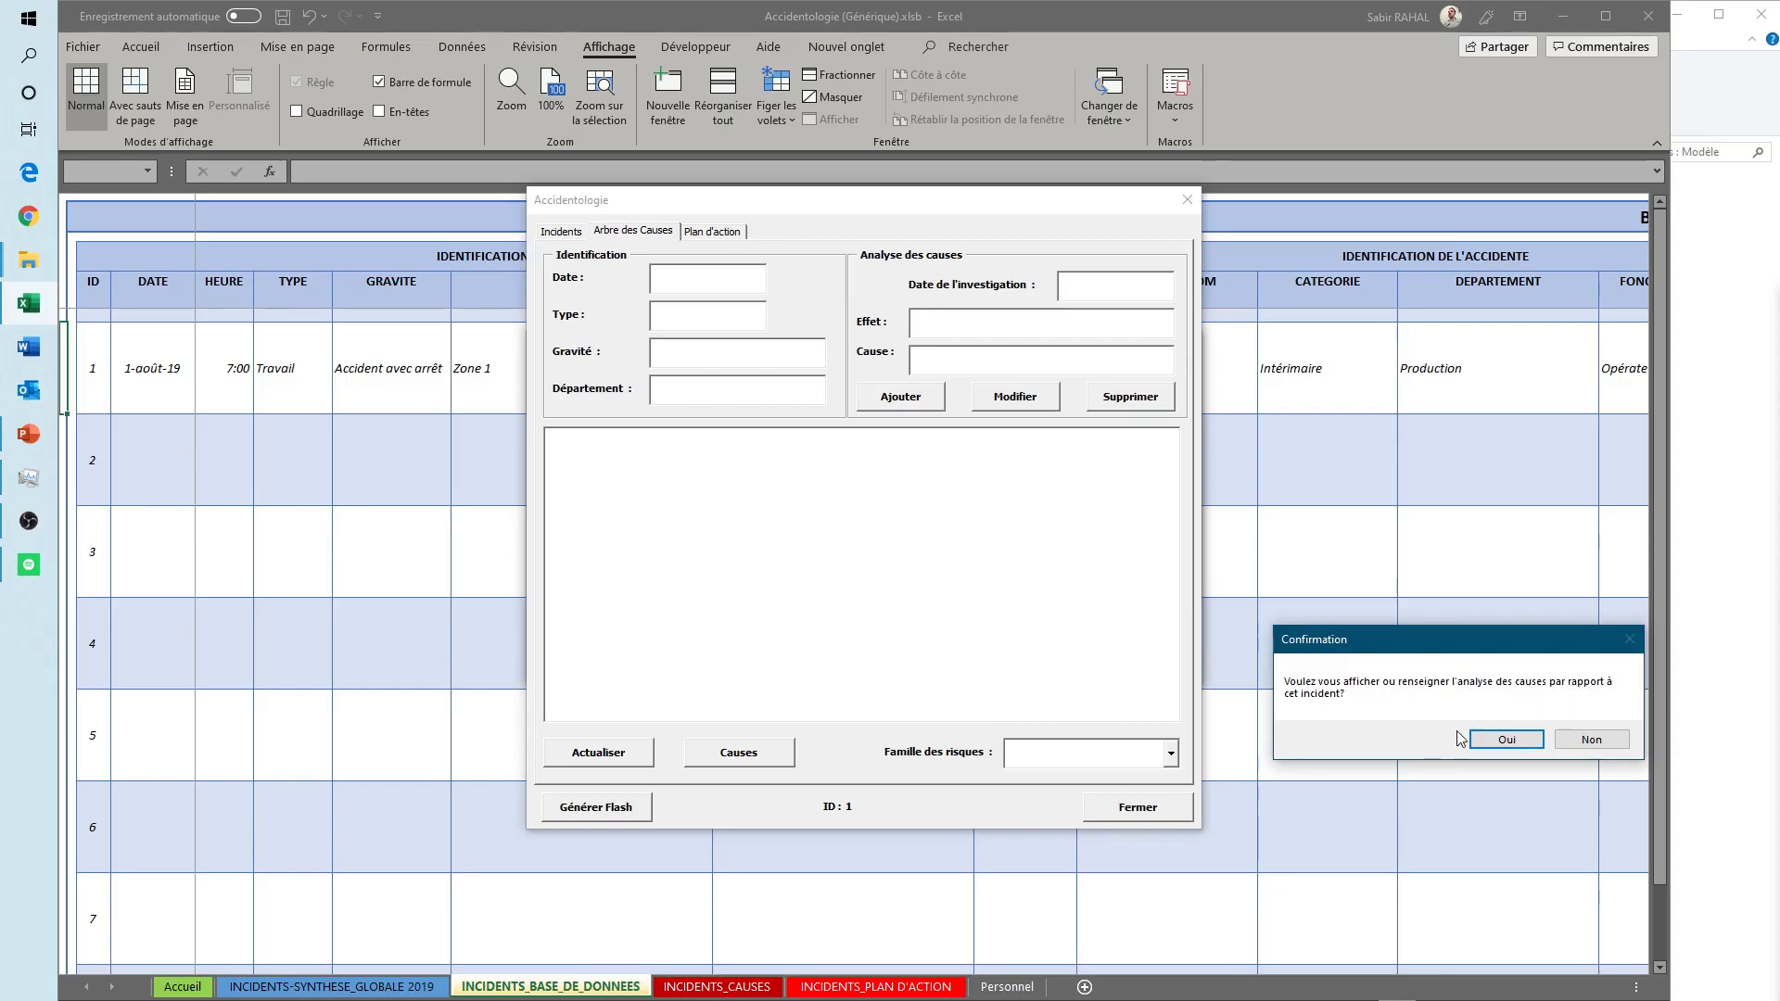
click(1497, 740)
click(730, 470)
click(1066, 285)
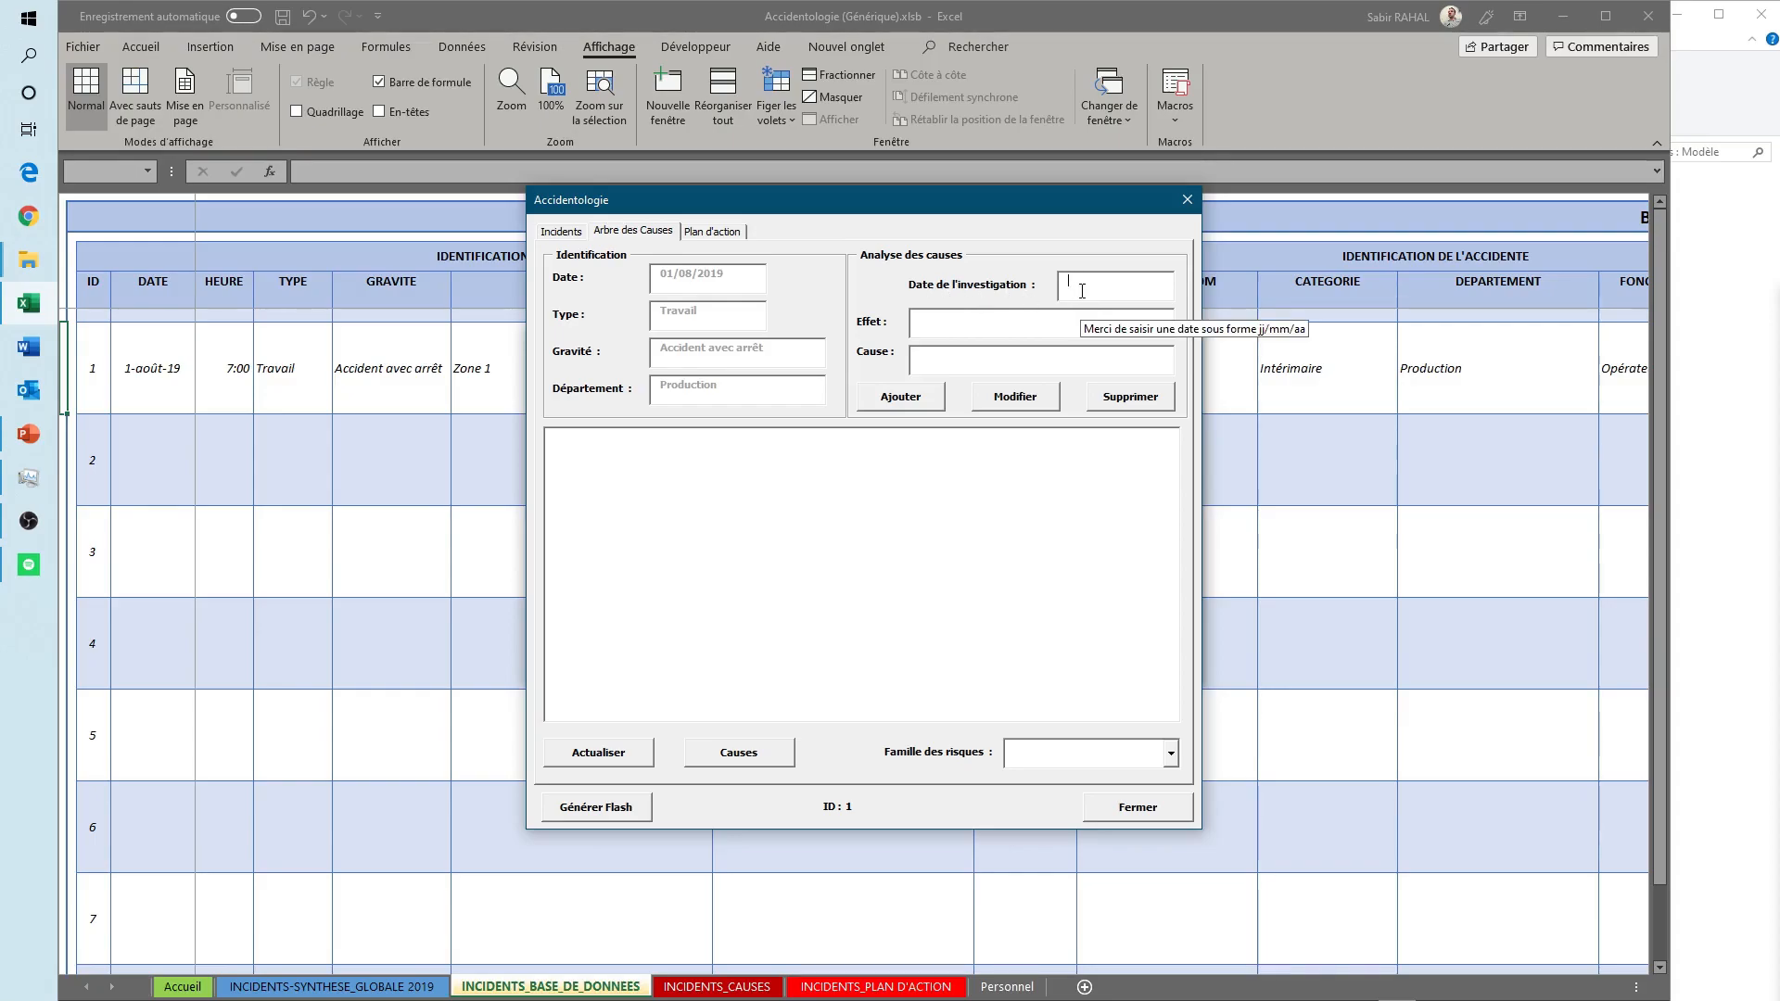
text(03/08/2019)
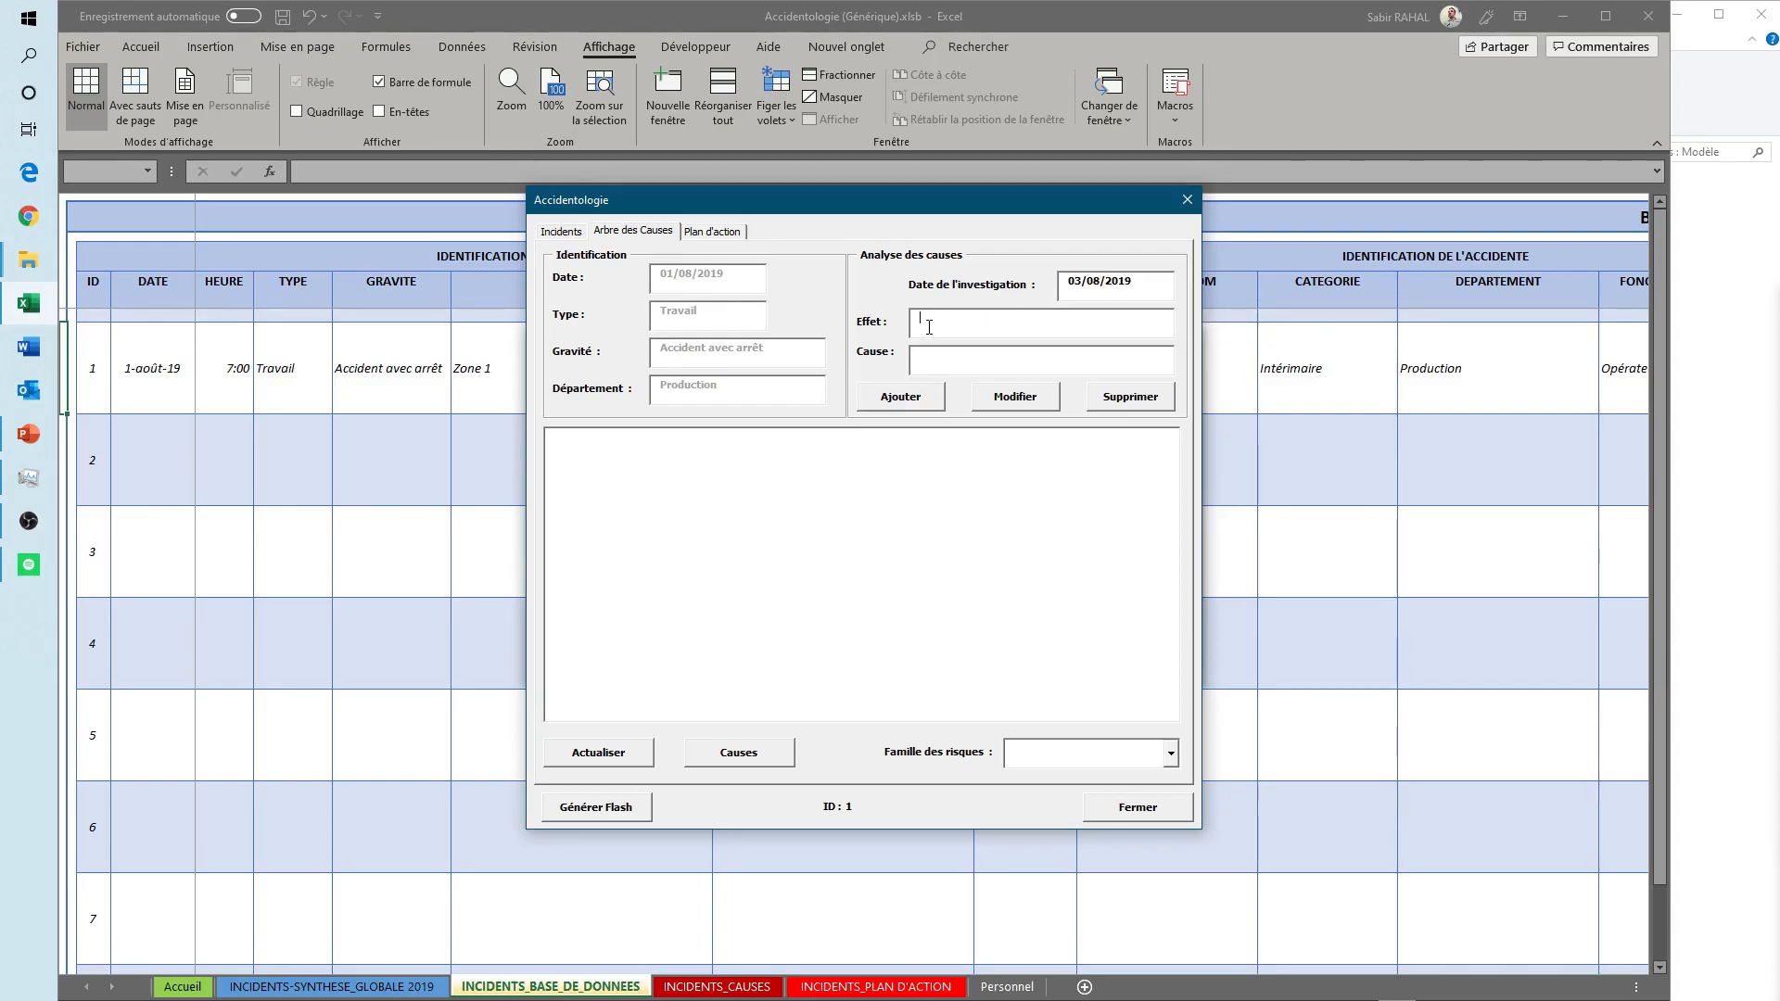
text(Traum)
- Add the effect "Entorse cheville" with the cause "Trébuchement" to the cause tree
key(BackSpace)
key(BackSpace)
text(Ent)
text(orse che)
text(Trébuche)
text(ment)
click(909, 399)
click(598, 435)
- Add "Présence d'obstacle sur allée de circulation" as the cause of "Trébuchement"
click(648, 451)
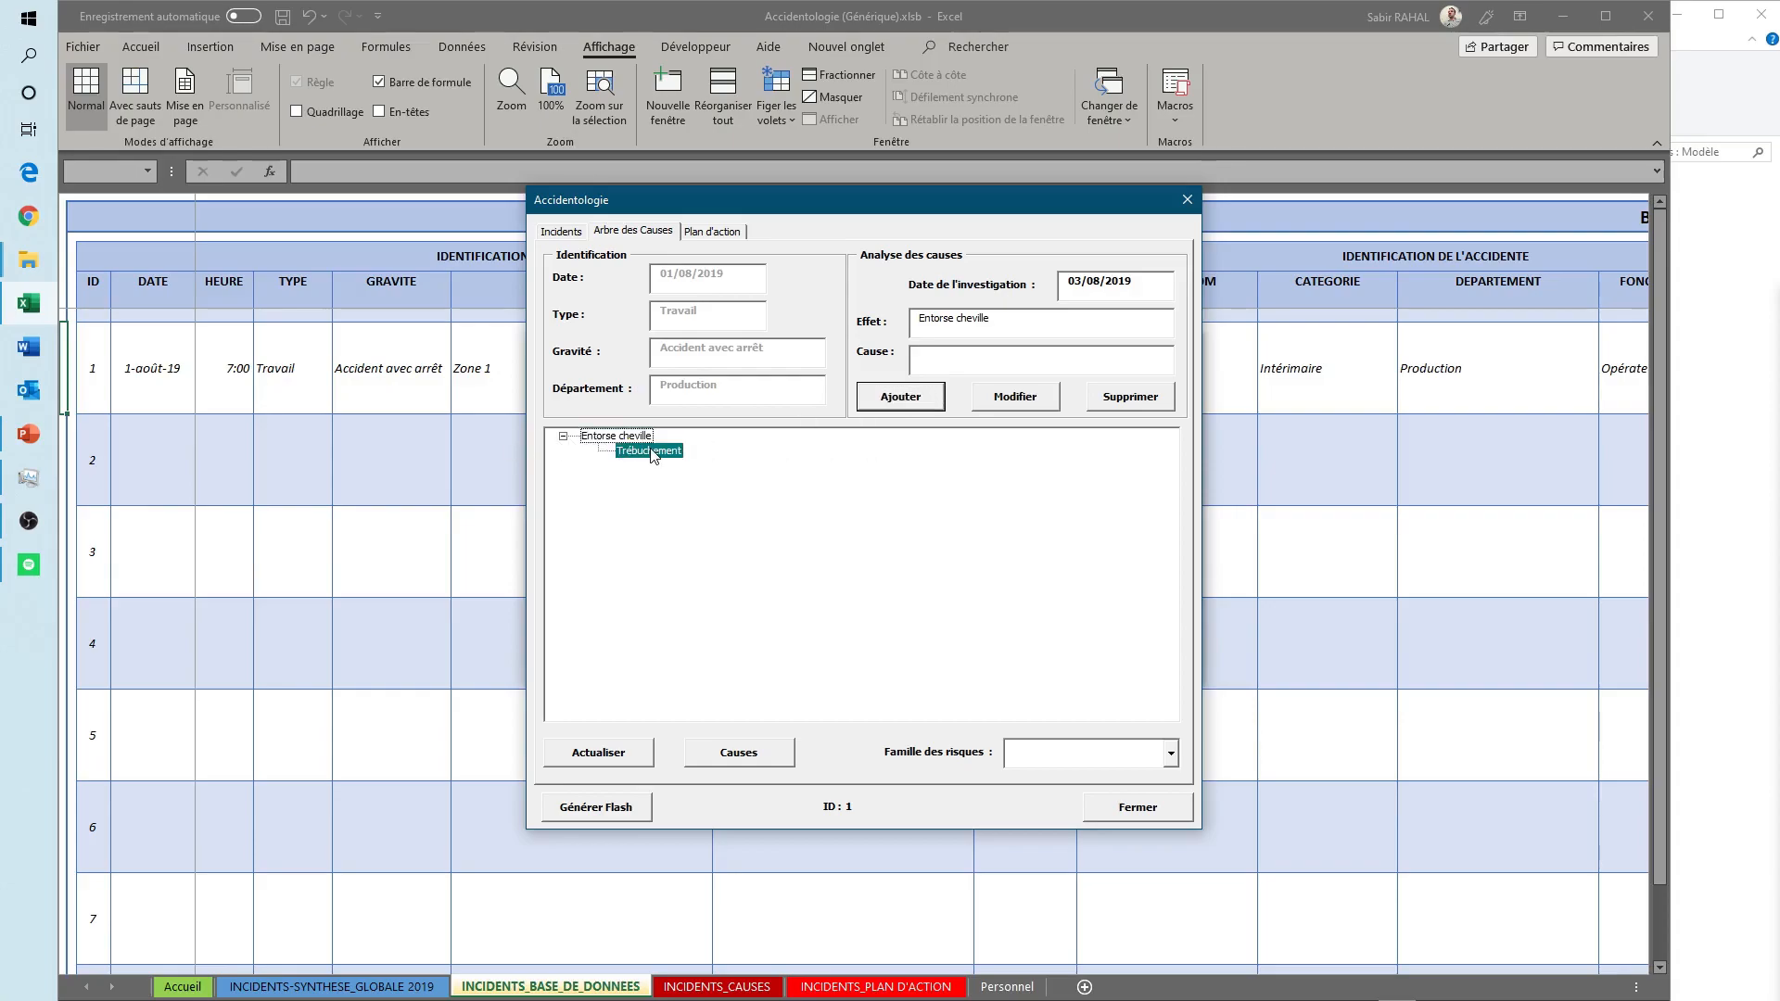
click(953, 365)
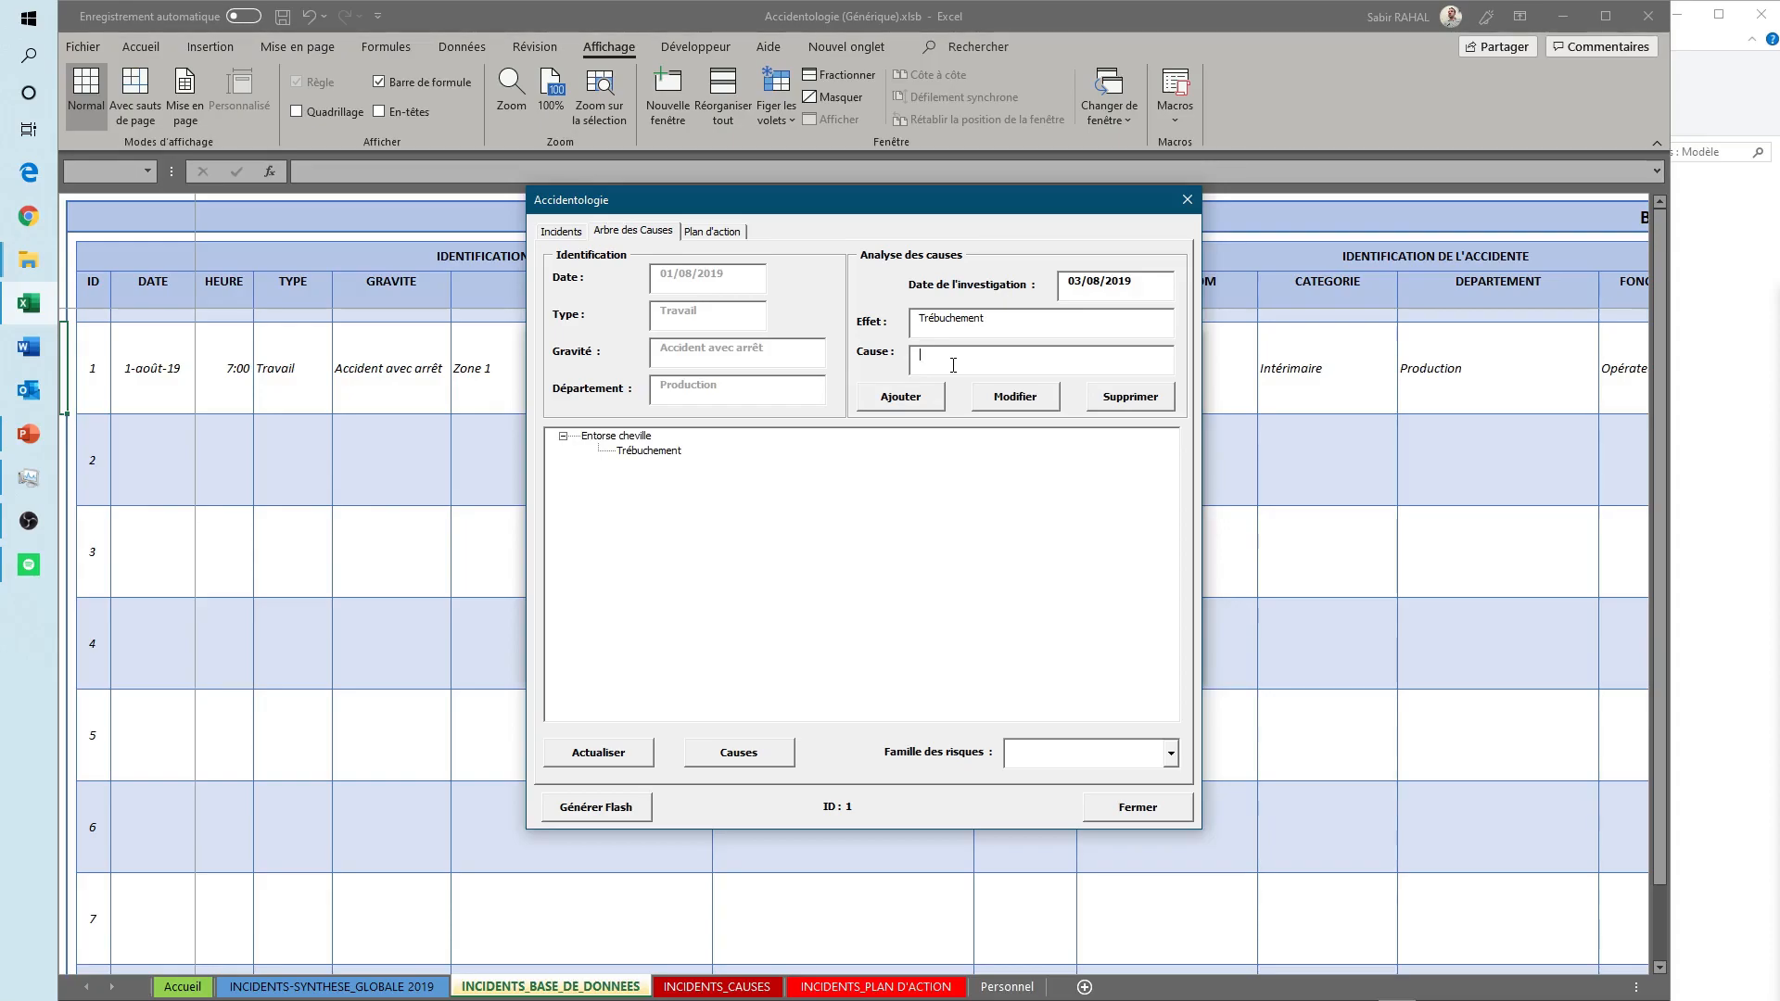
text(nce)
text(sur allée de circulation)
click(888, 399)
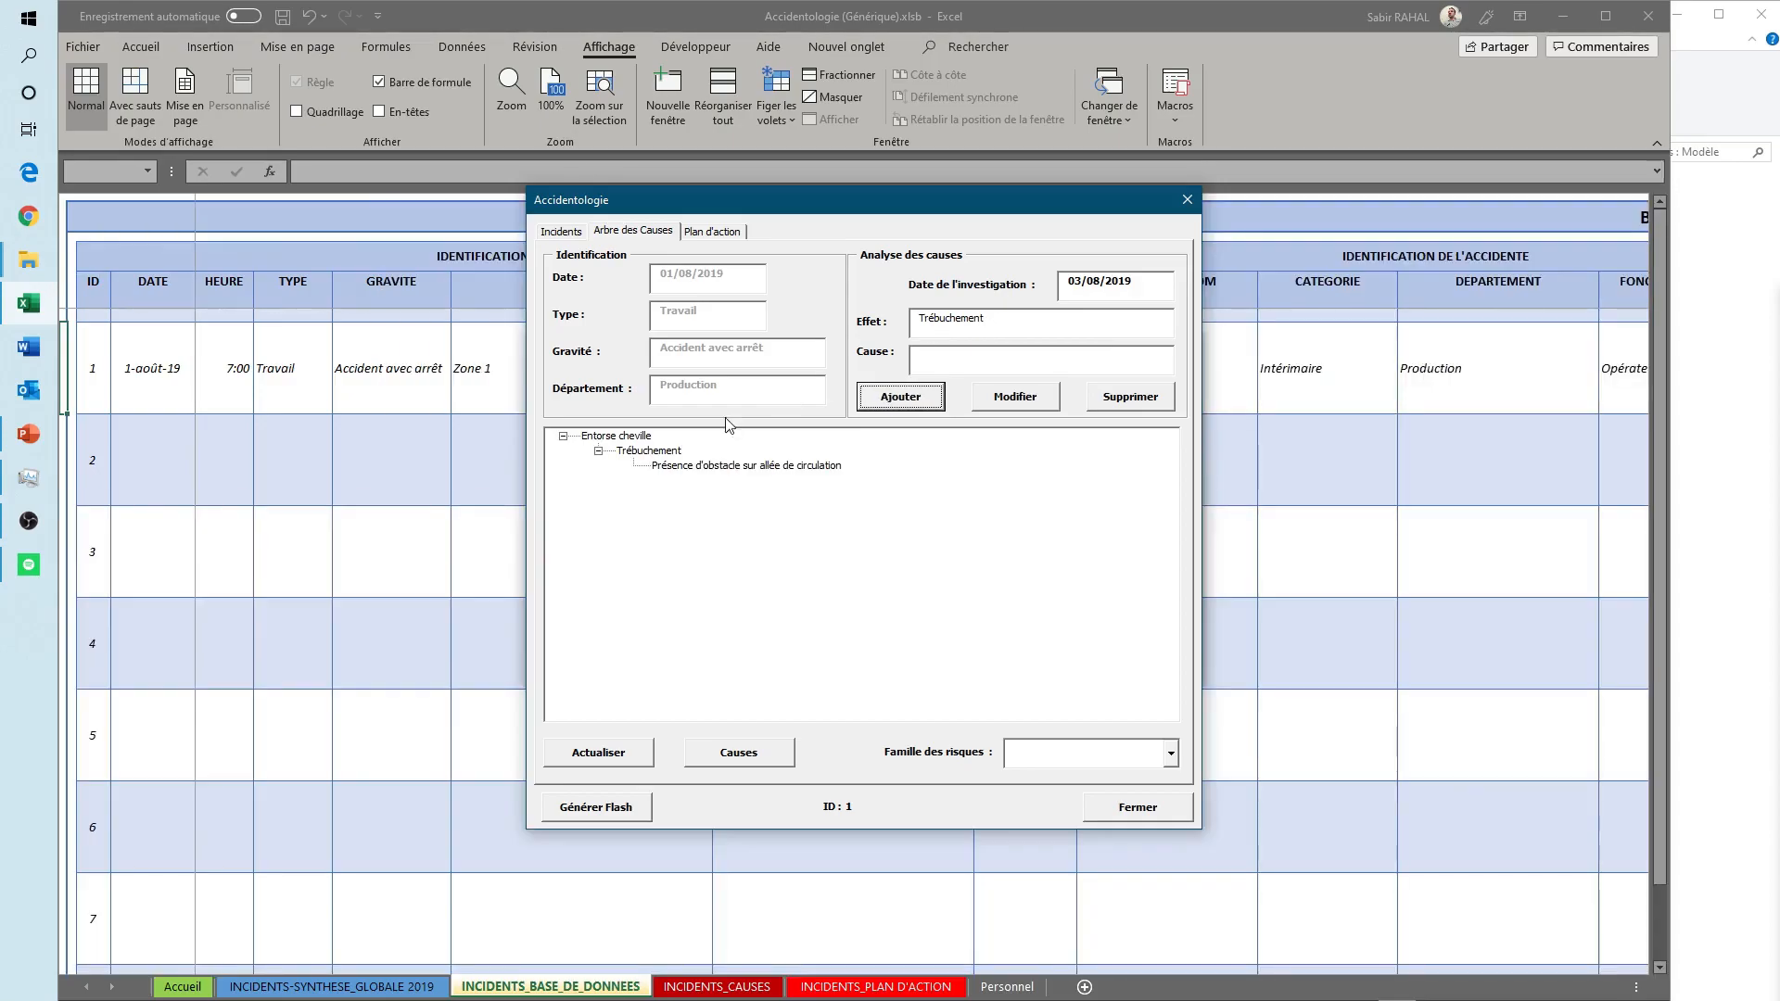
- Add "Précipitation de la victime" as a second cause of "Entorse cheville"
click(629, 439)
click(1000, 362)
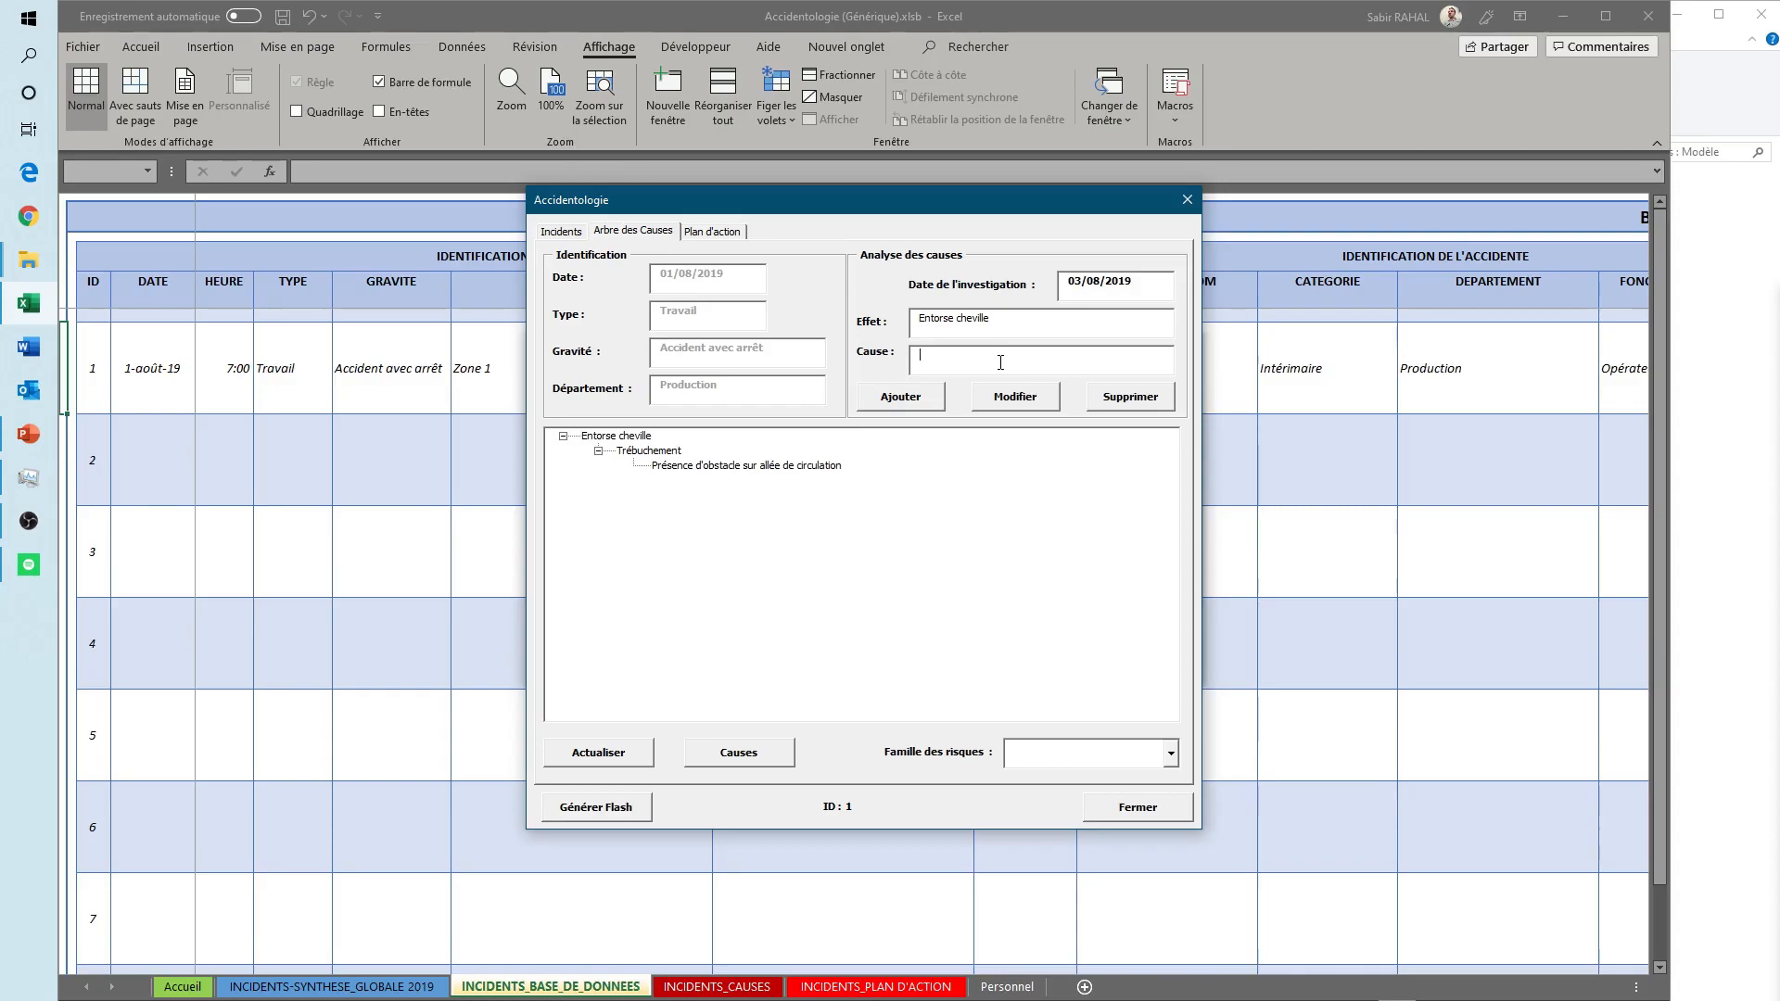
text(Précipi)
key(BackSpace)
key(BackSpace)
text(ipitation)
click(906, 398)
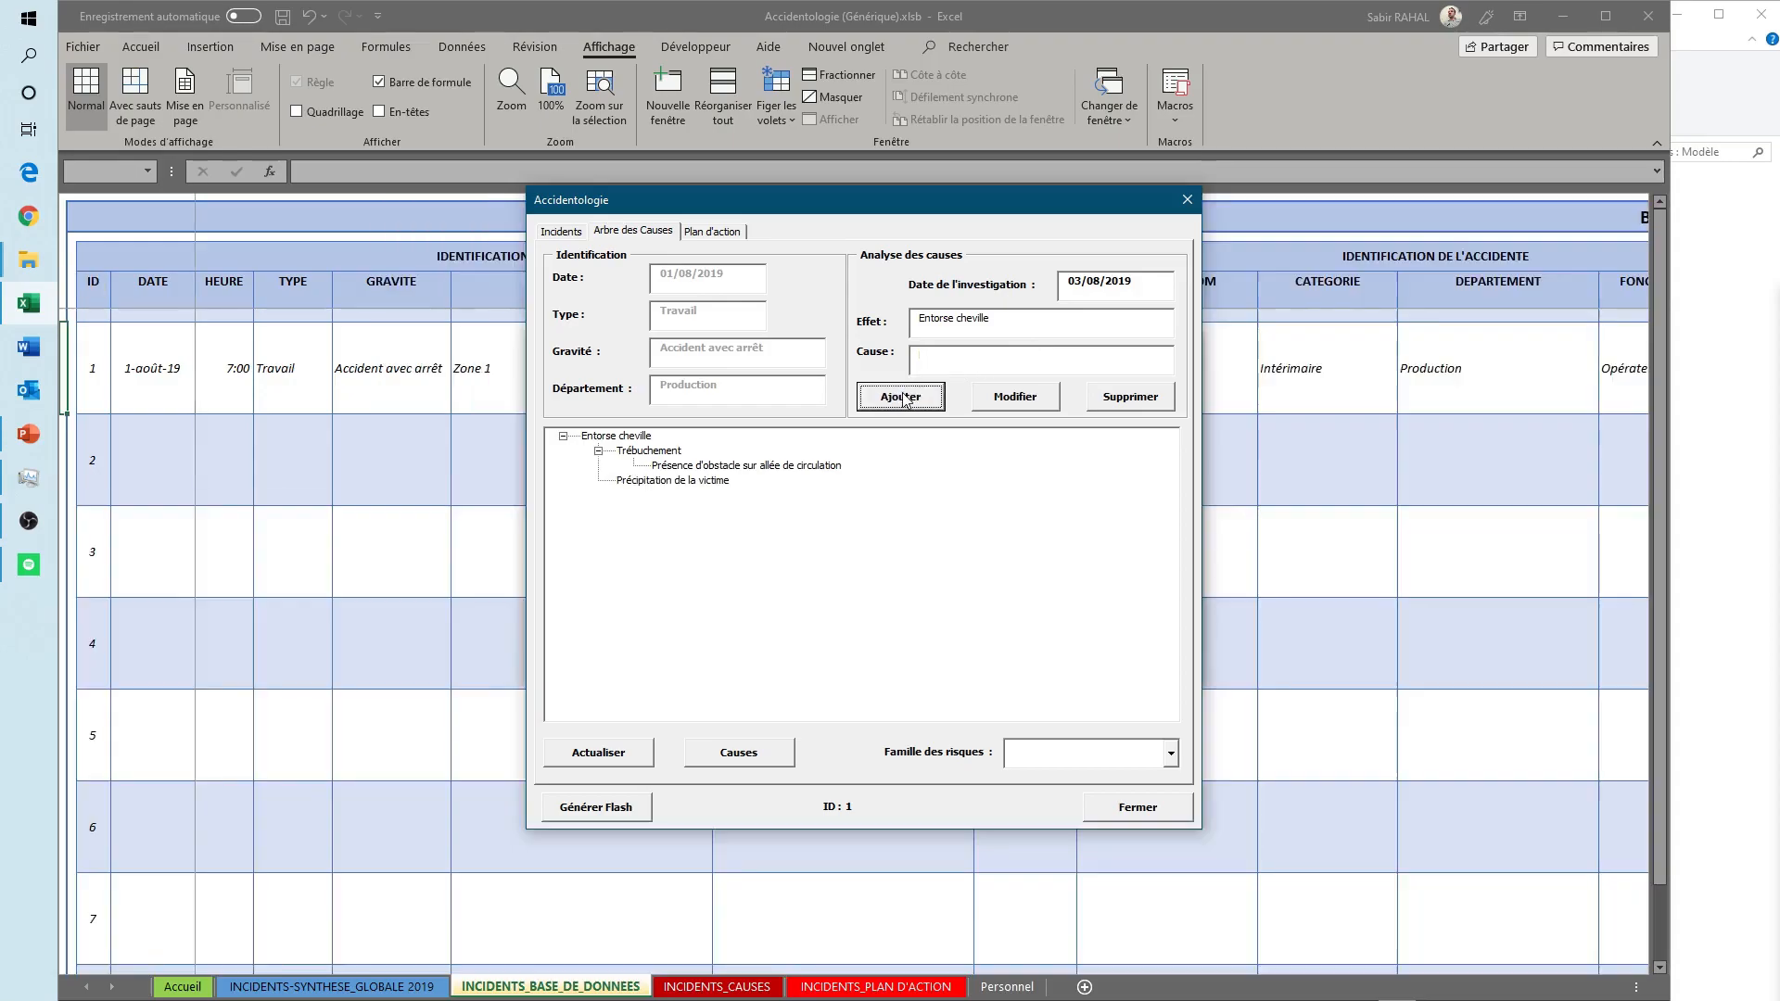
- Add "Problème au niveau de la machine" as the cause of "Précipitation de la victime"
click(695, 481)
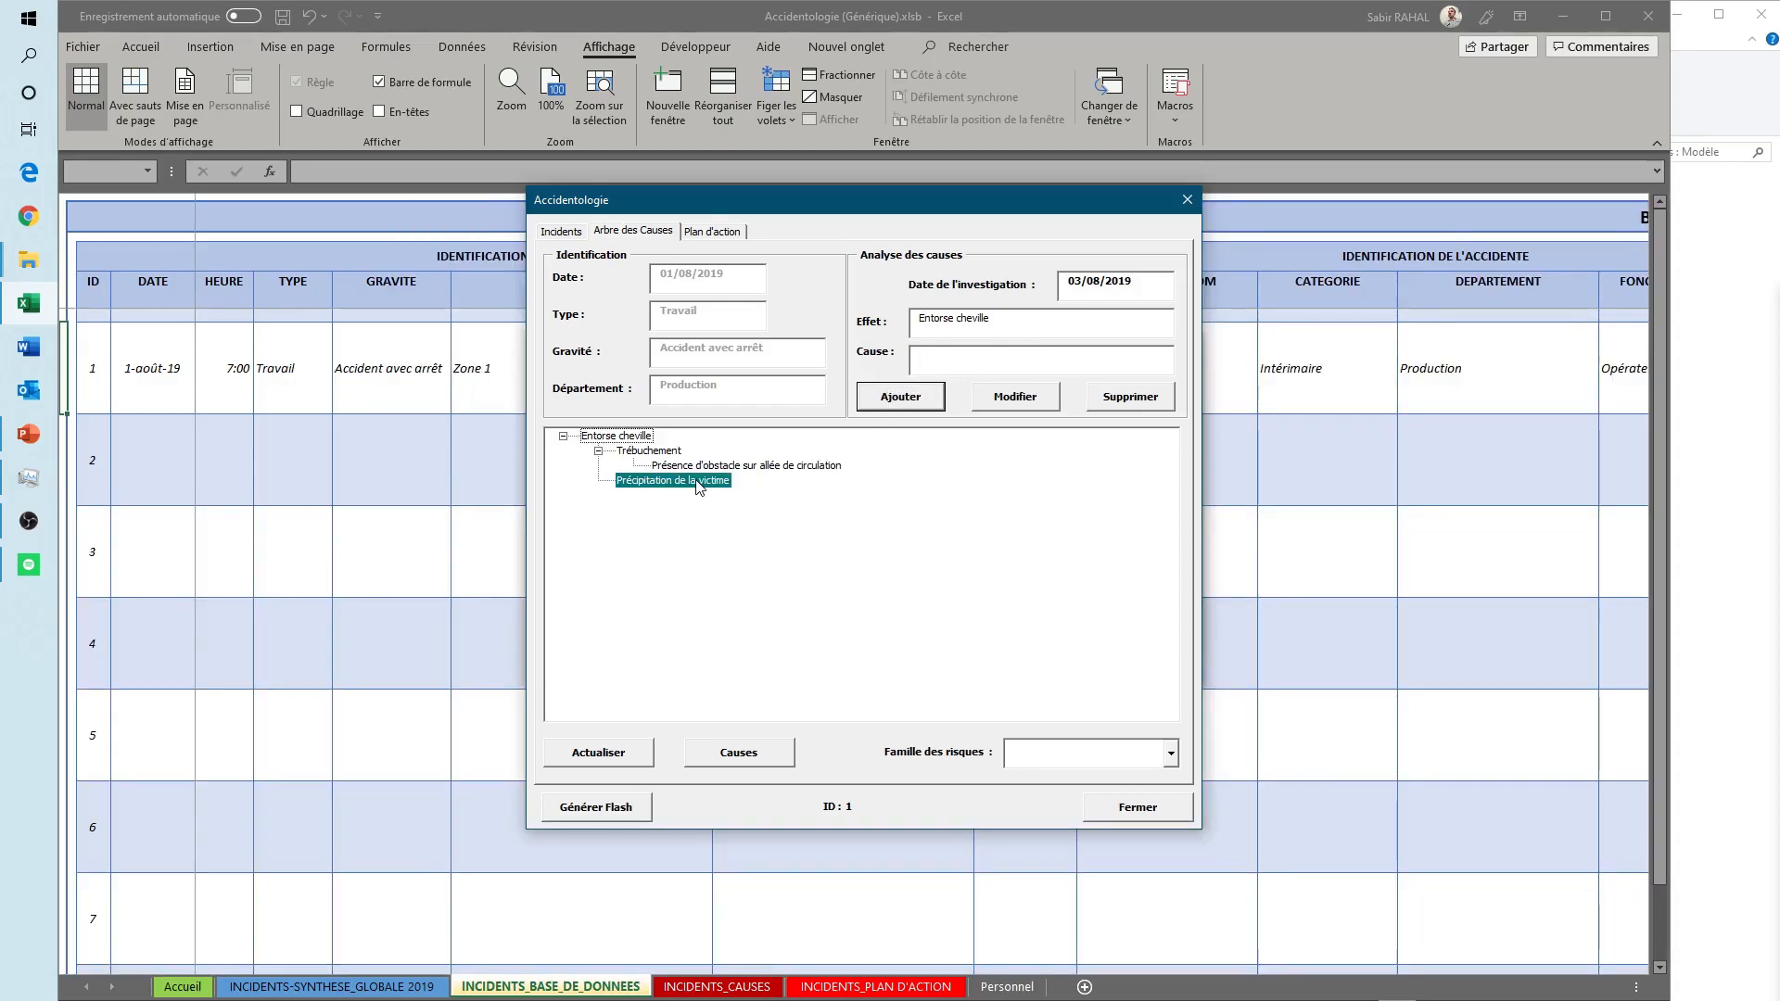
click(979, 356)
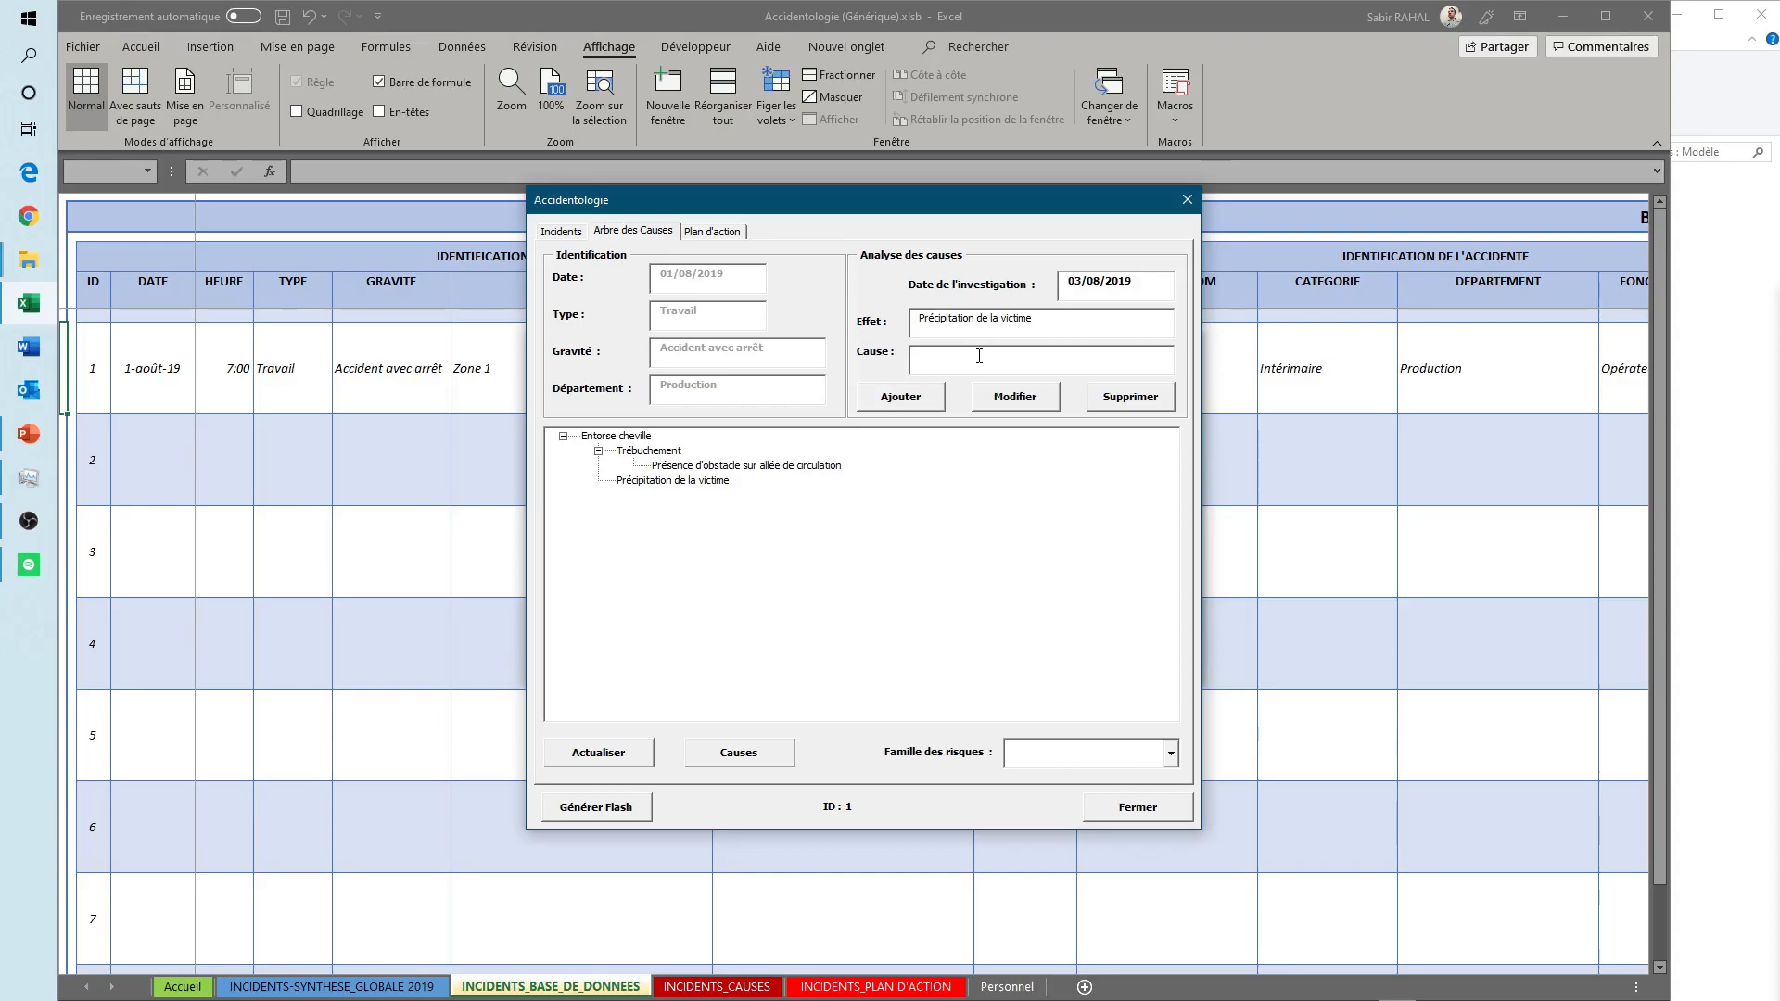
text(Problème au niveau de la machine)
click(916, 399)
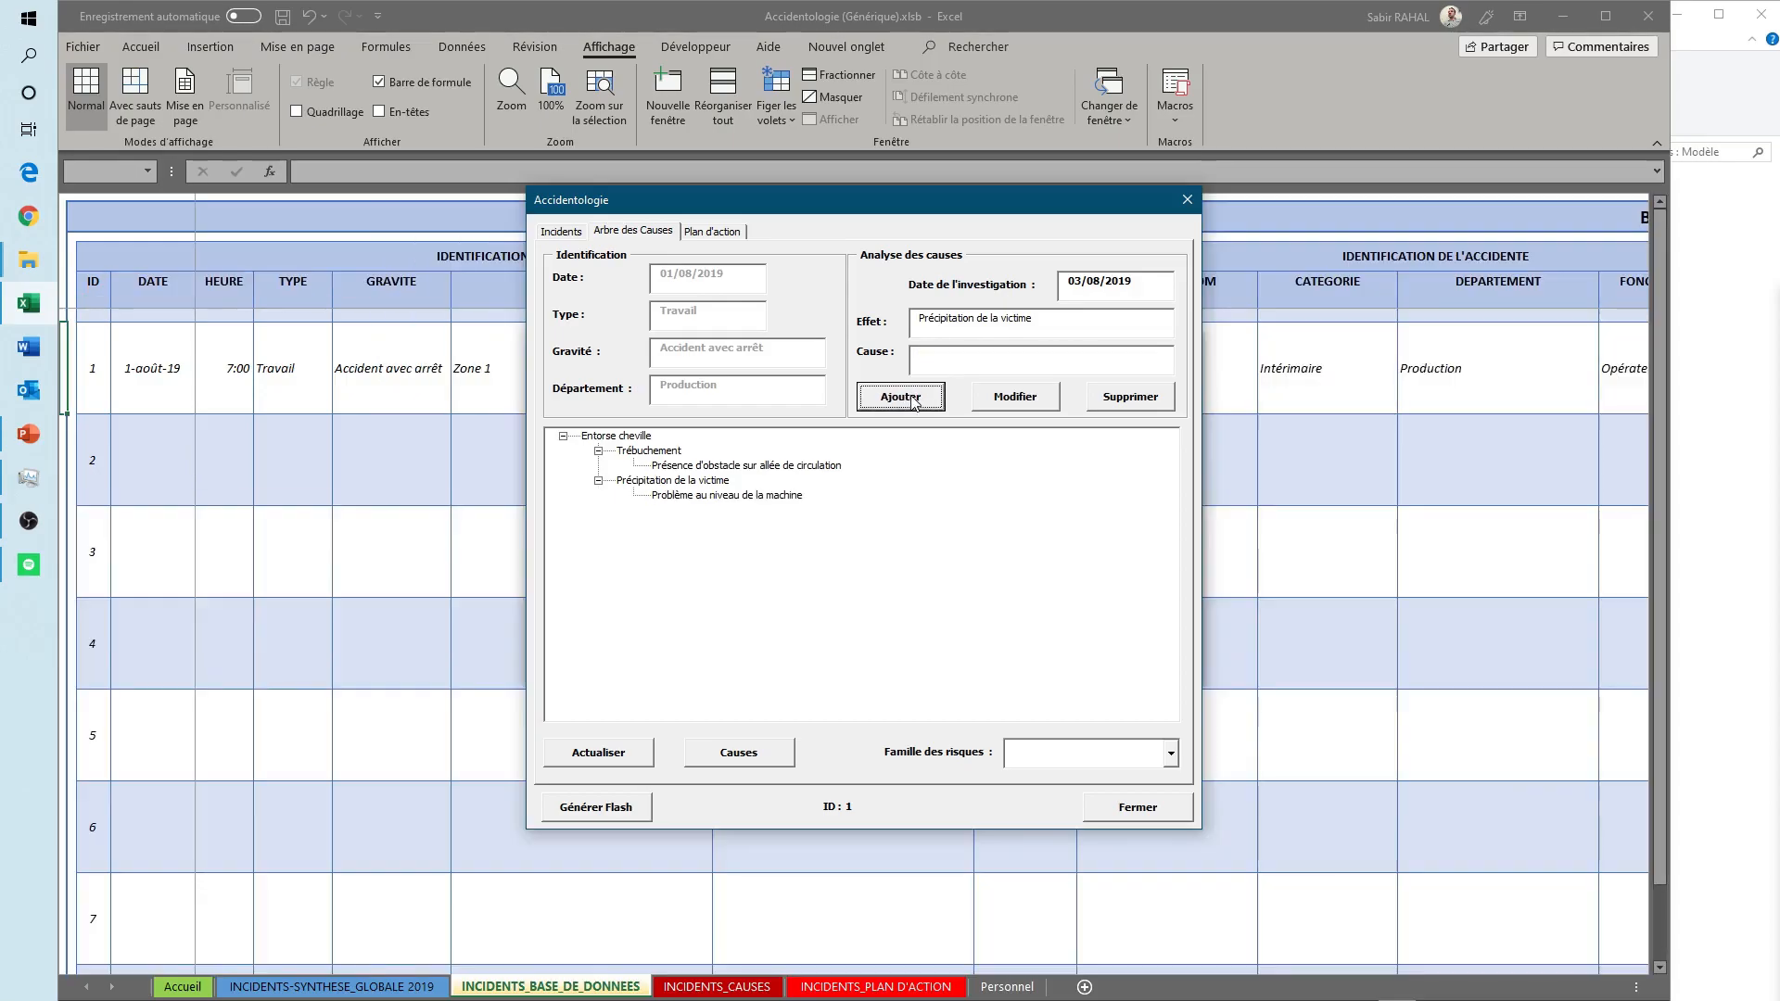
- Add "Chantier en cours non balisé" as the cause of the obstacle on the circulation aisle
click(664, 452)
click(710, 465)
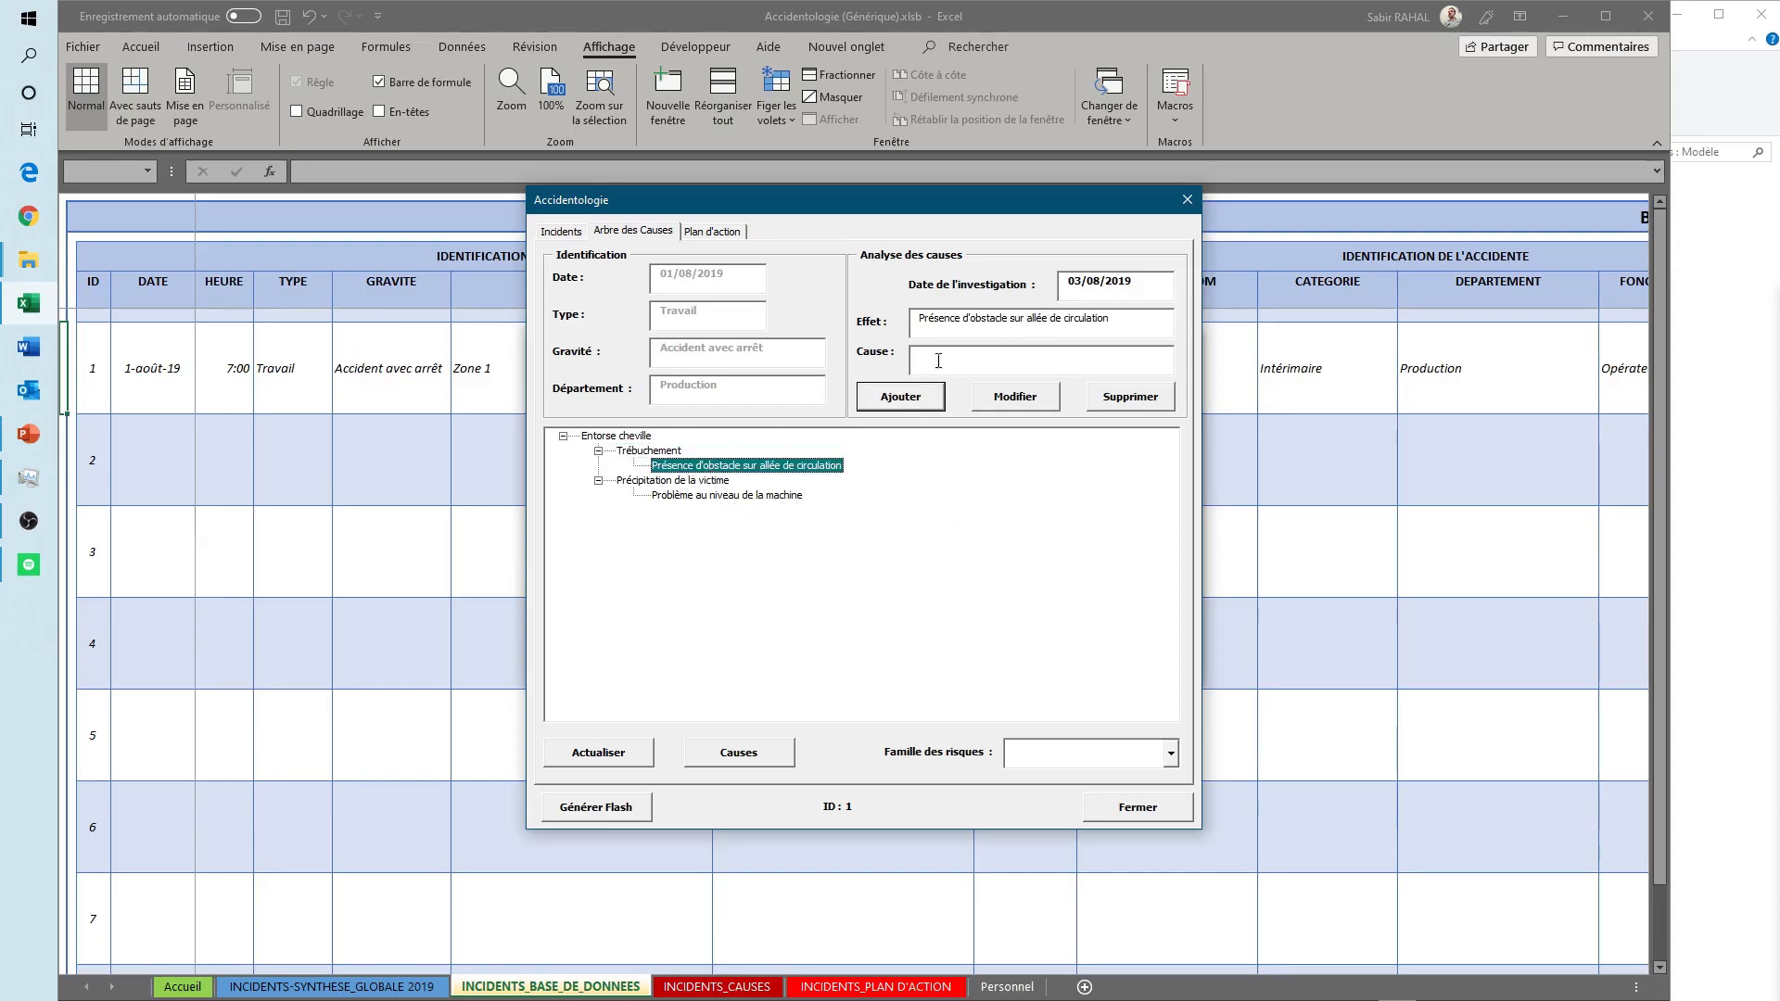
click(987, 355)
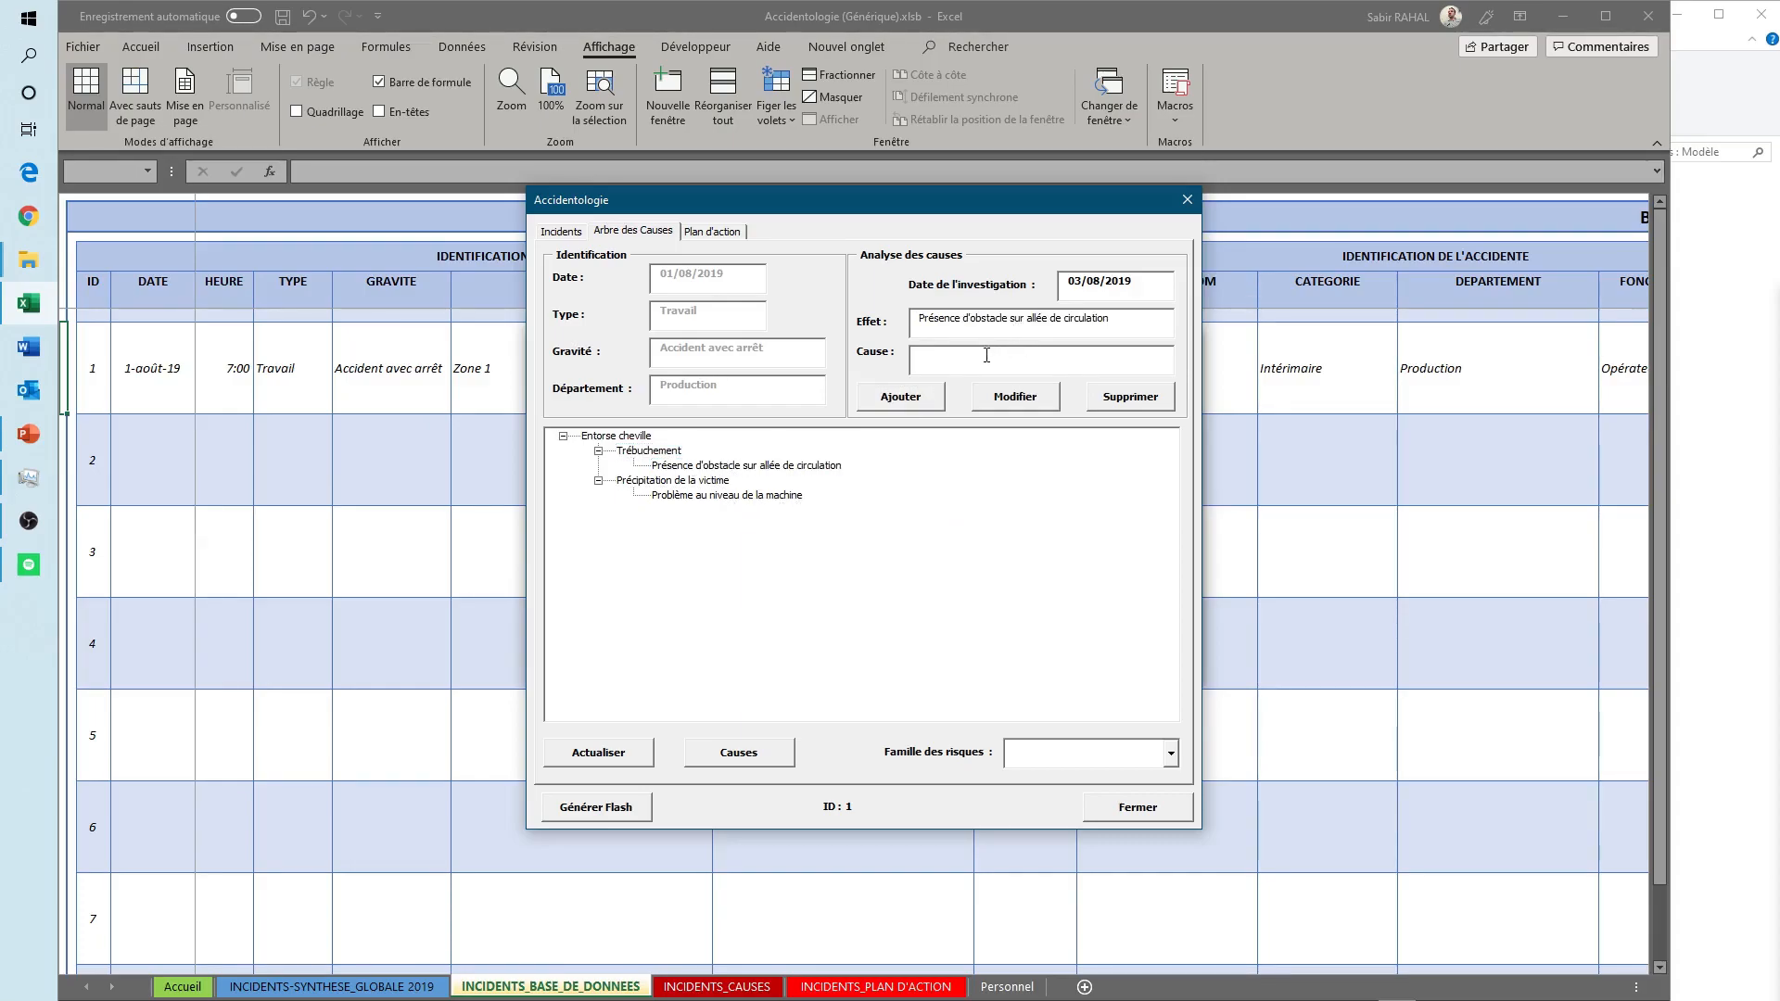
text(Chantier en cours non balisé)
click(882, 397)
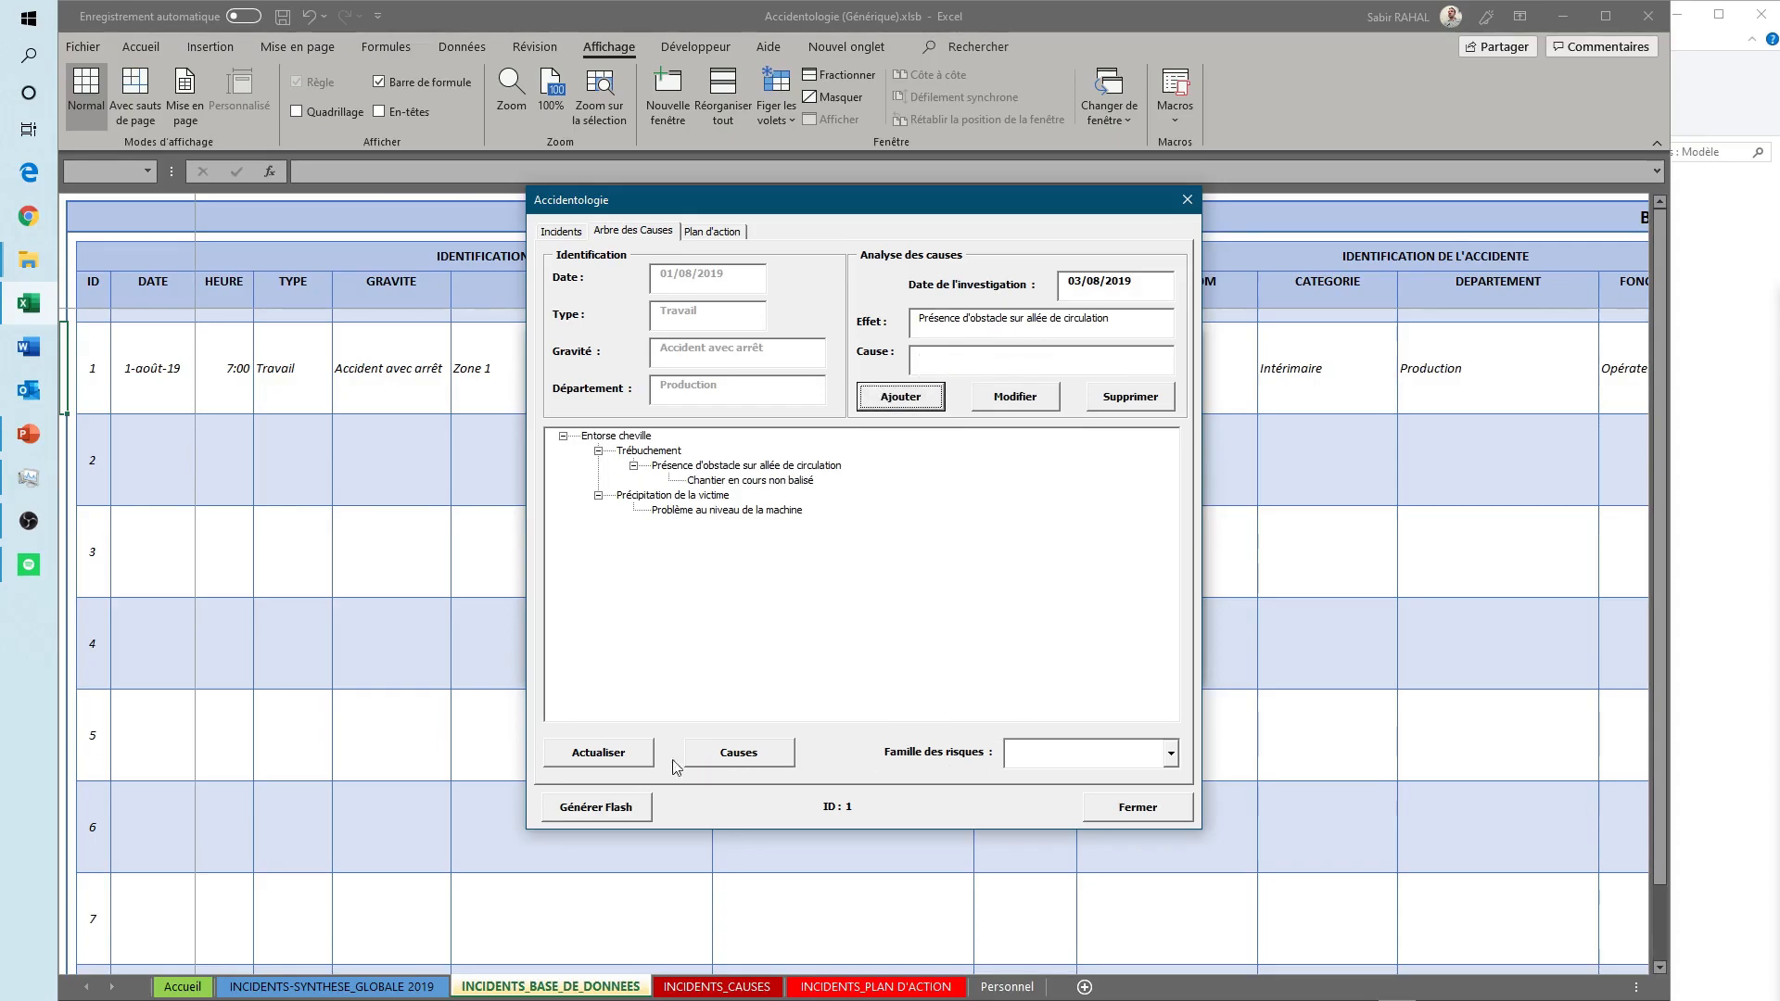
- Set the cause tree's risk family to "Chute de plain-pied", refresh the analysis and close the incident and search forms
click(1172, 755)
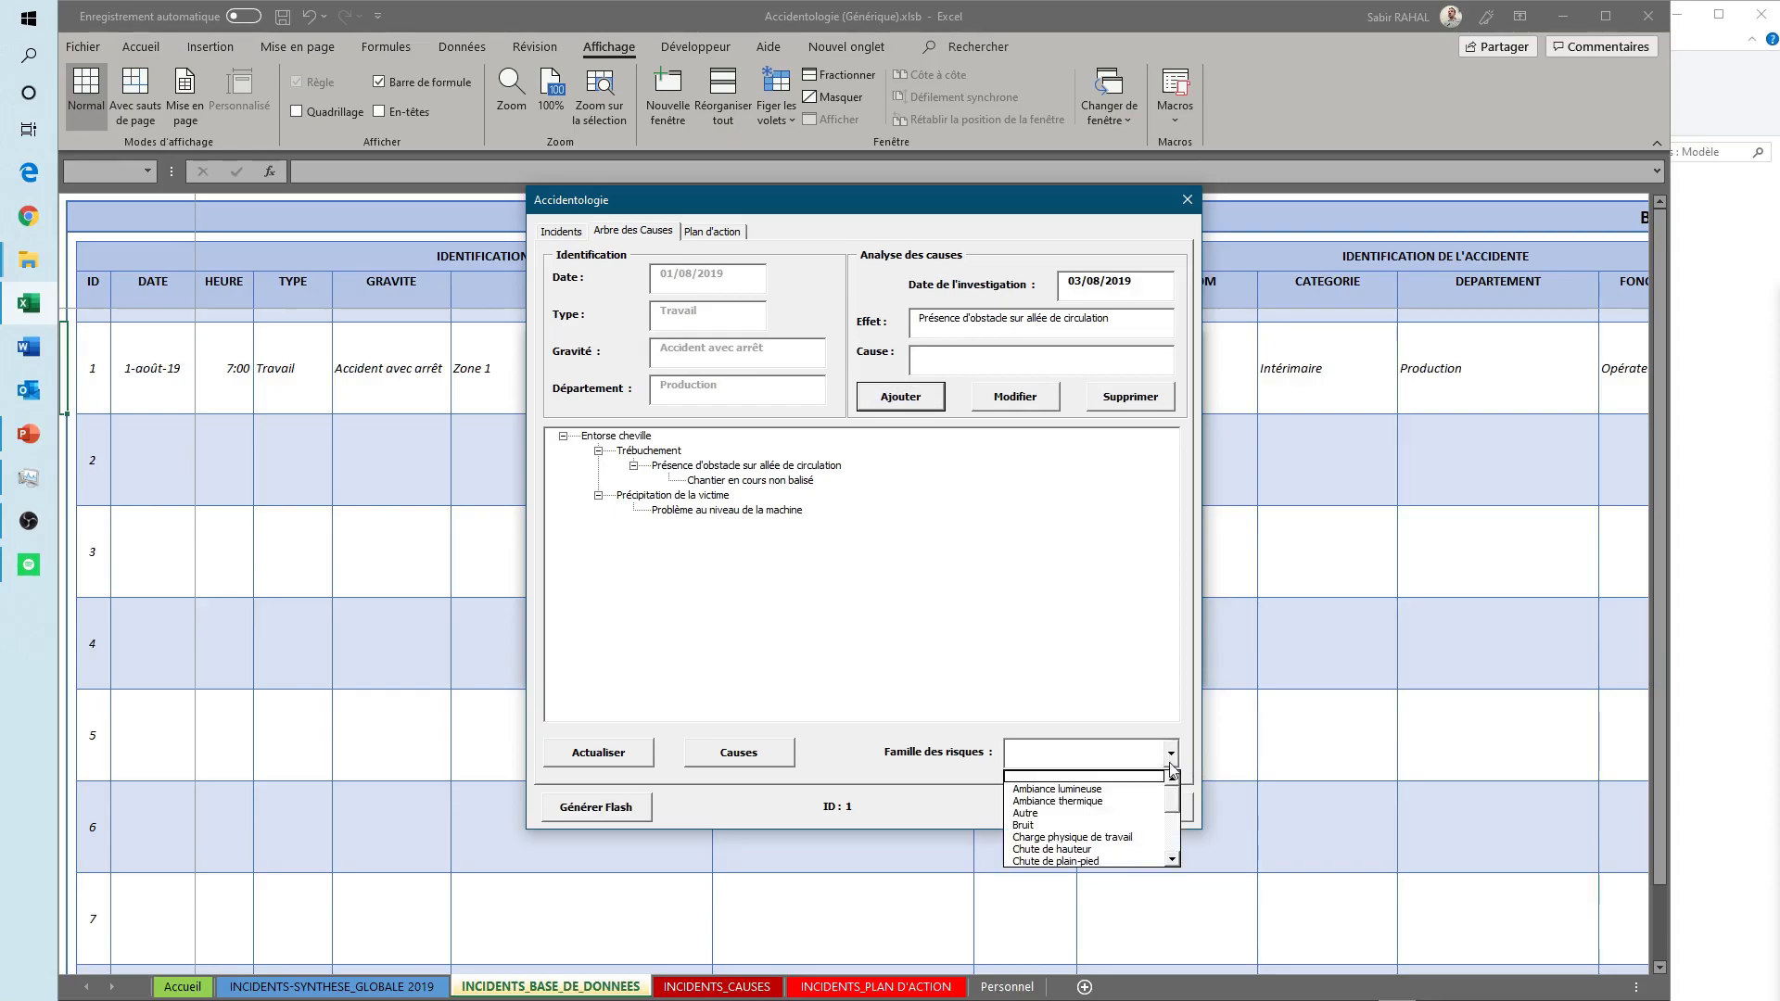
scroll(1176, 802, down, 3)
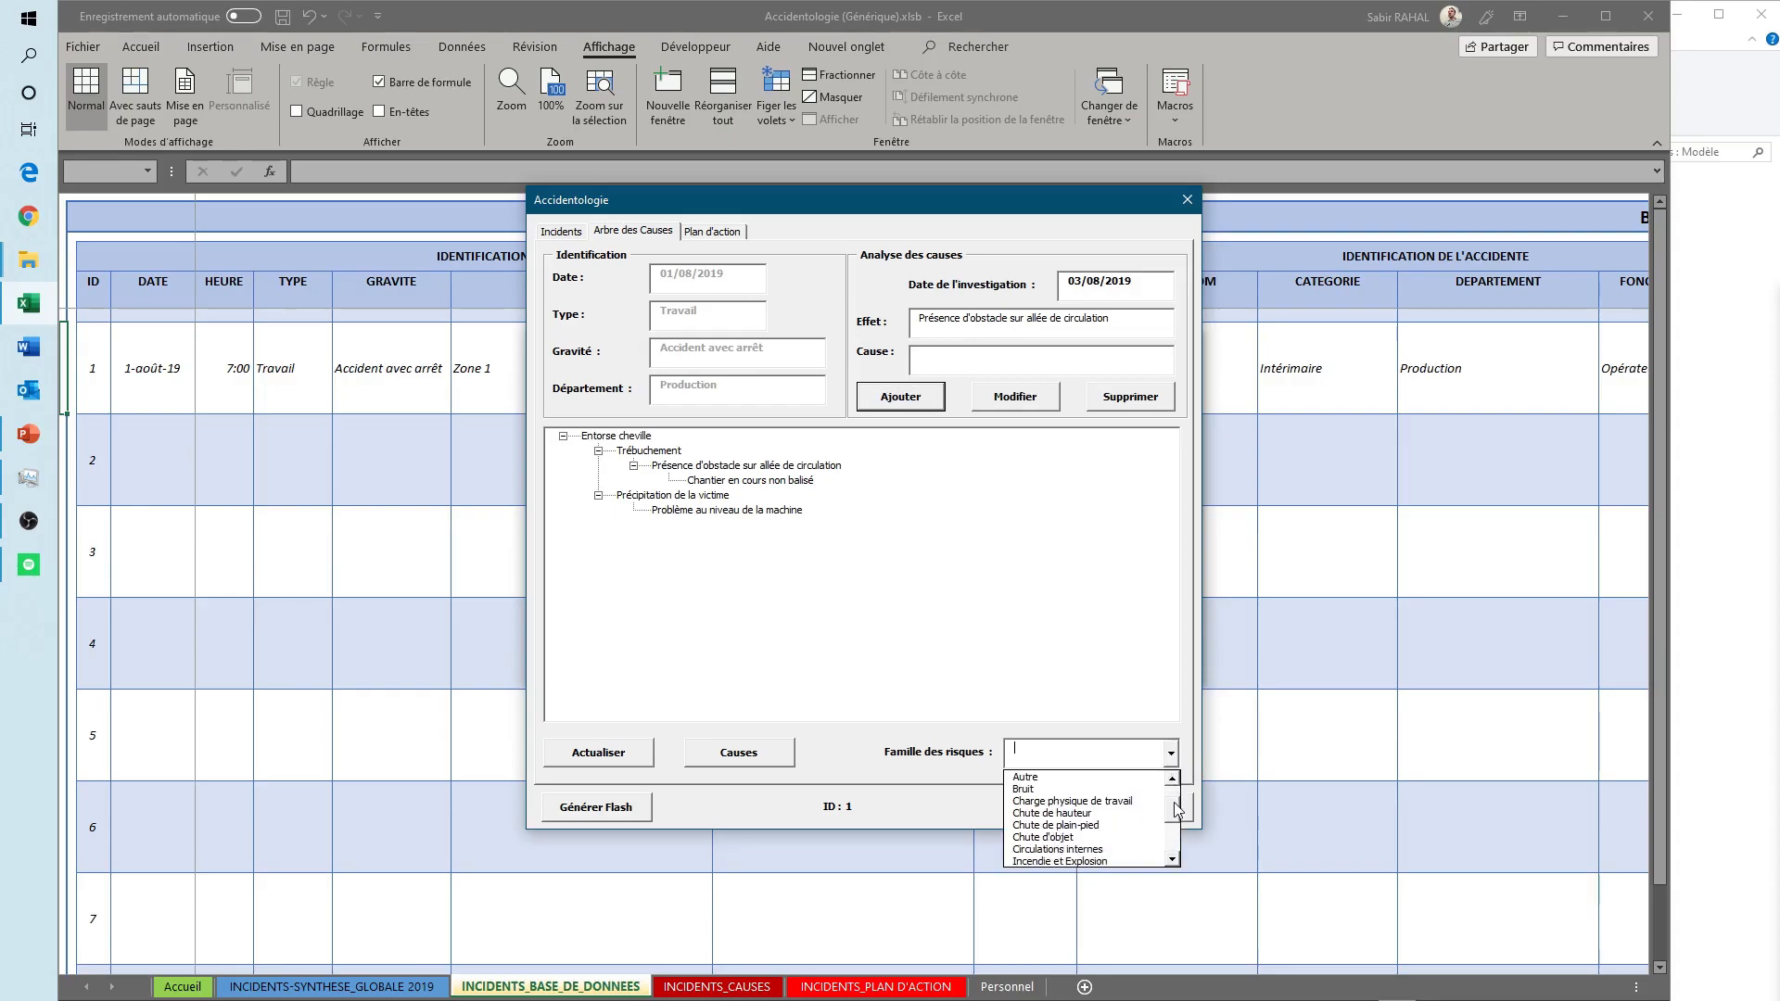
click(1071, 825)
click(1050, 752)
click(618, 760)
click(1030, 766)
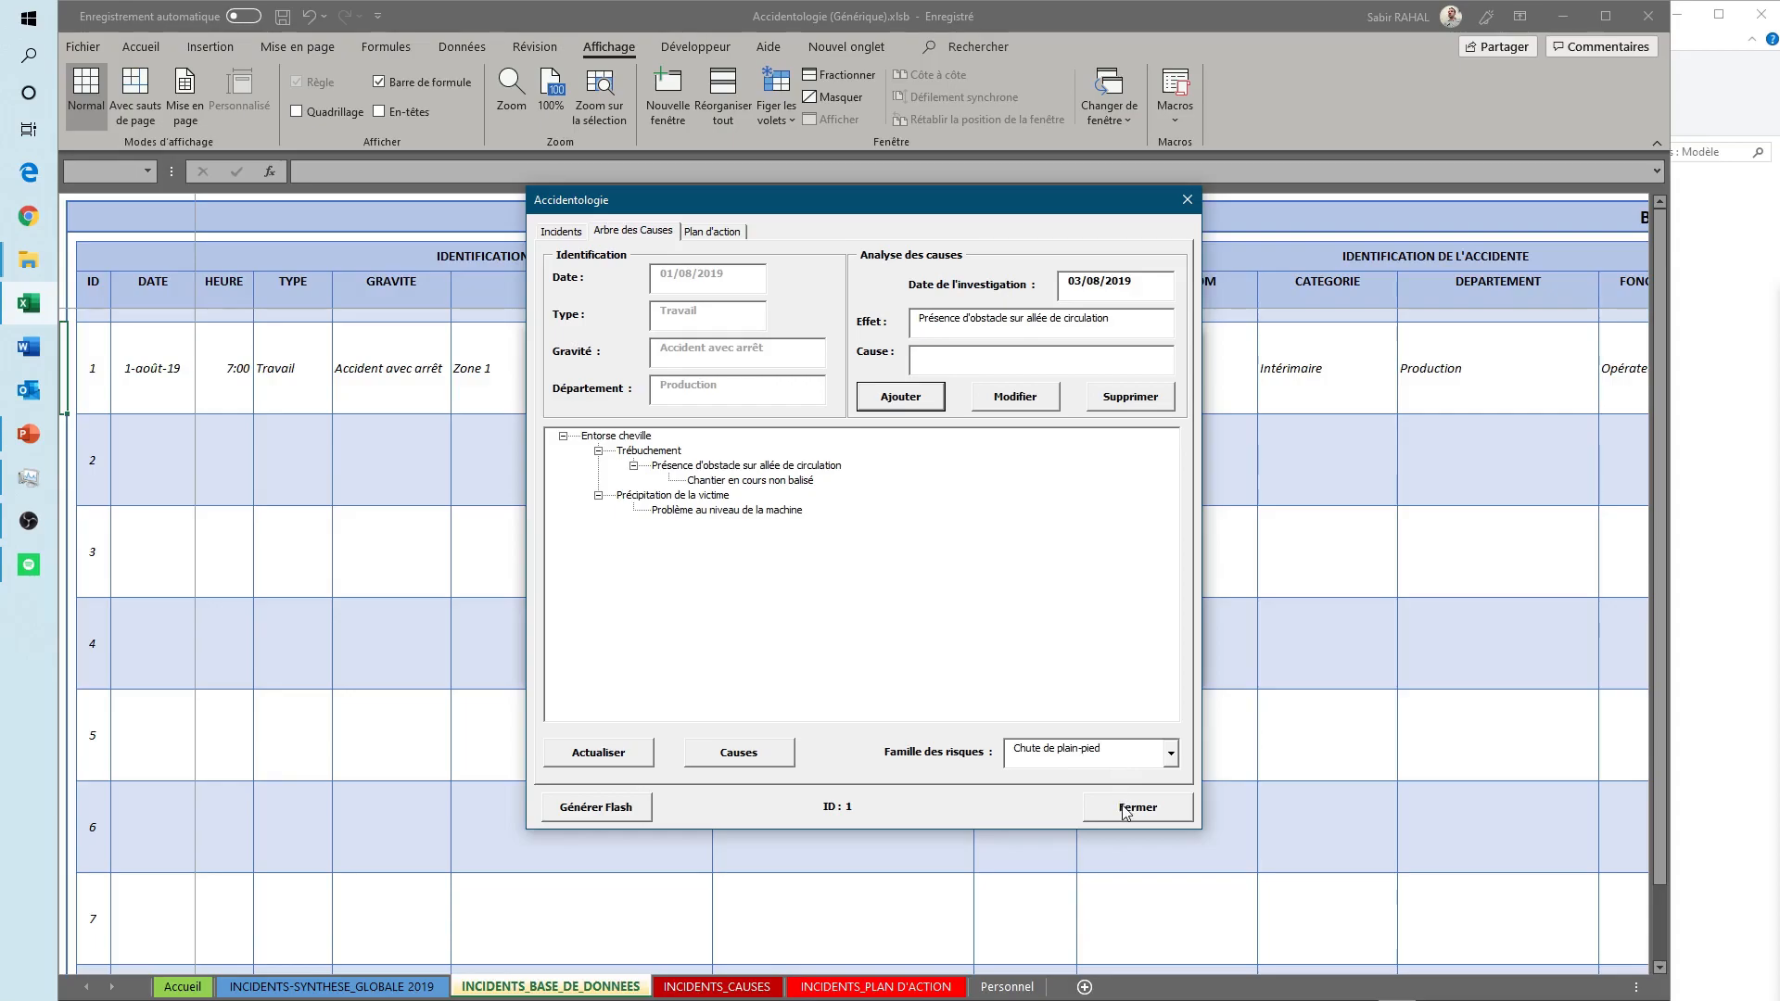
click(1125, 812)
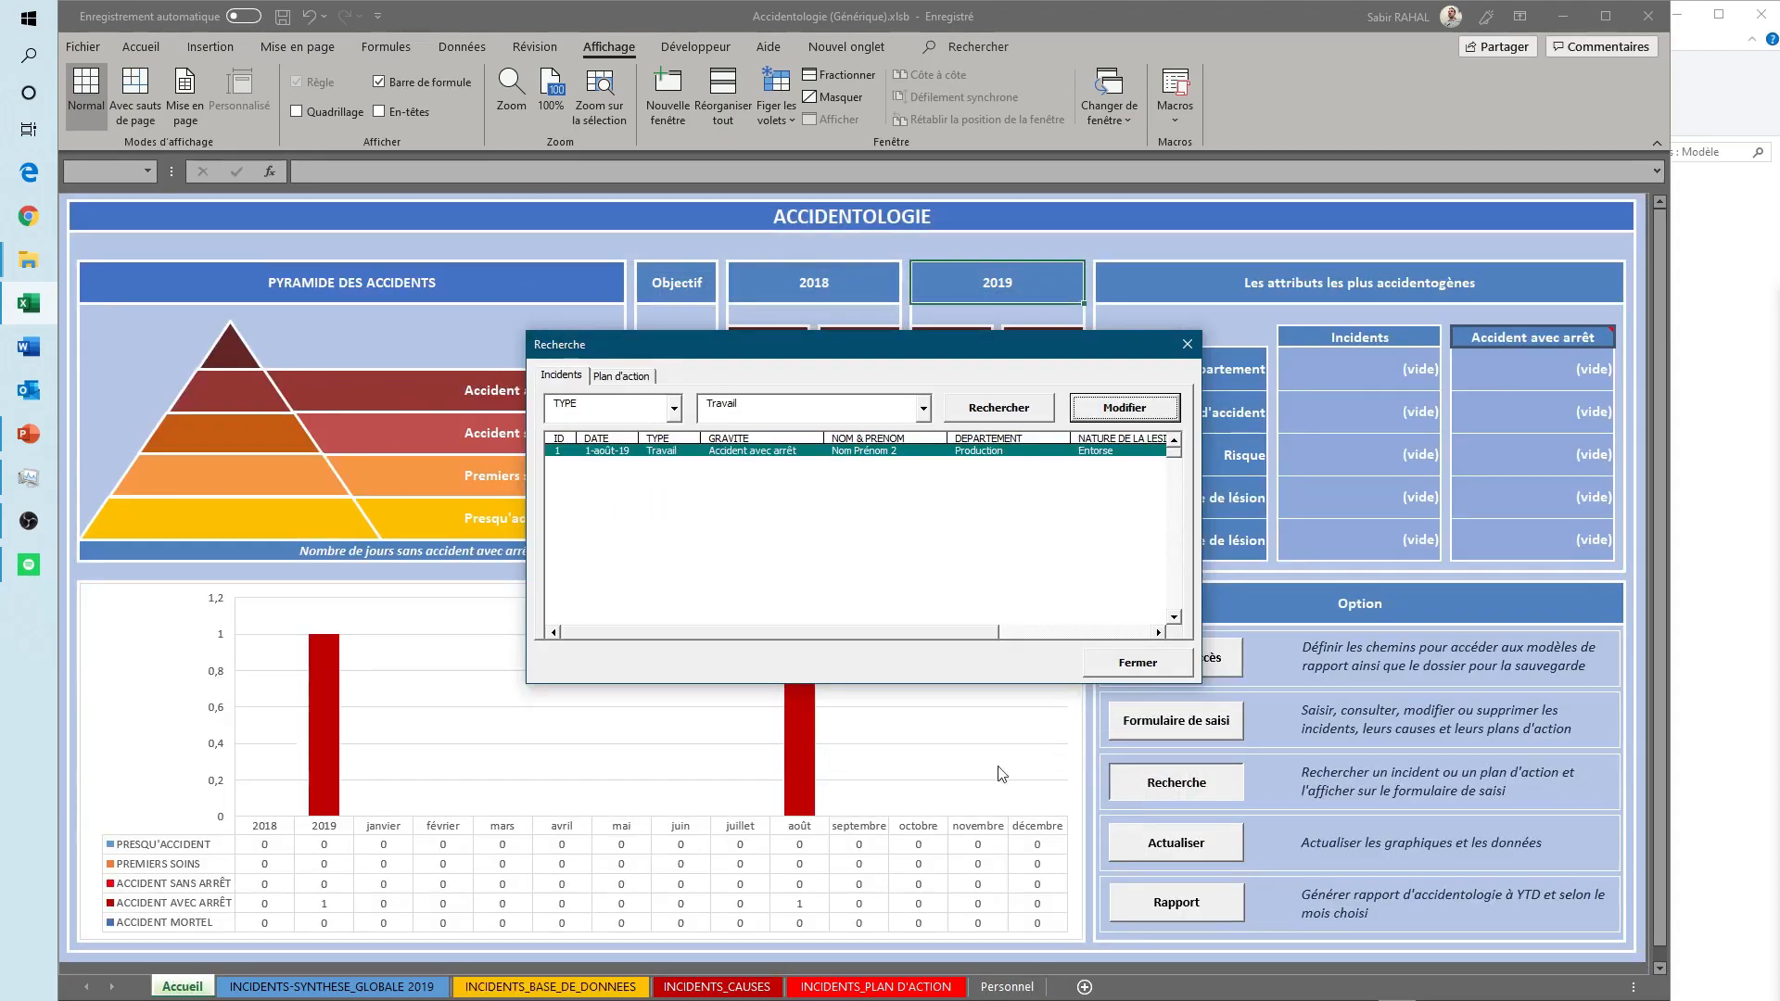
click(1131, 667)
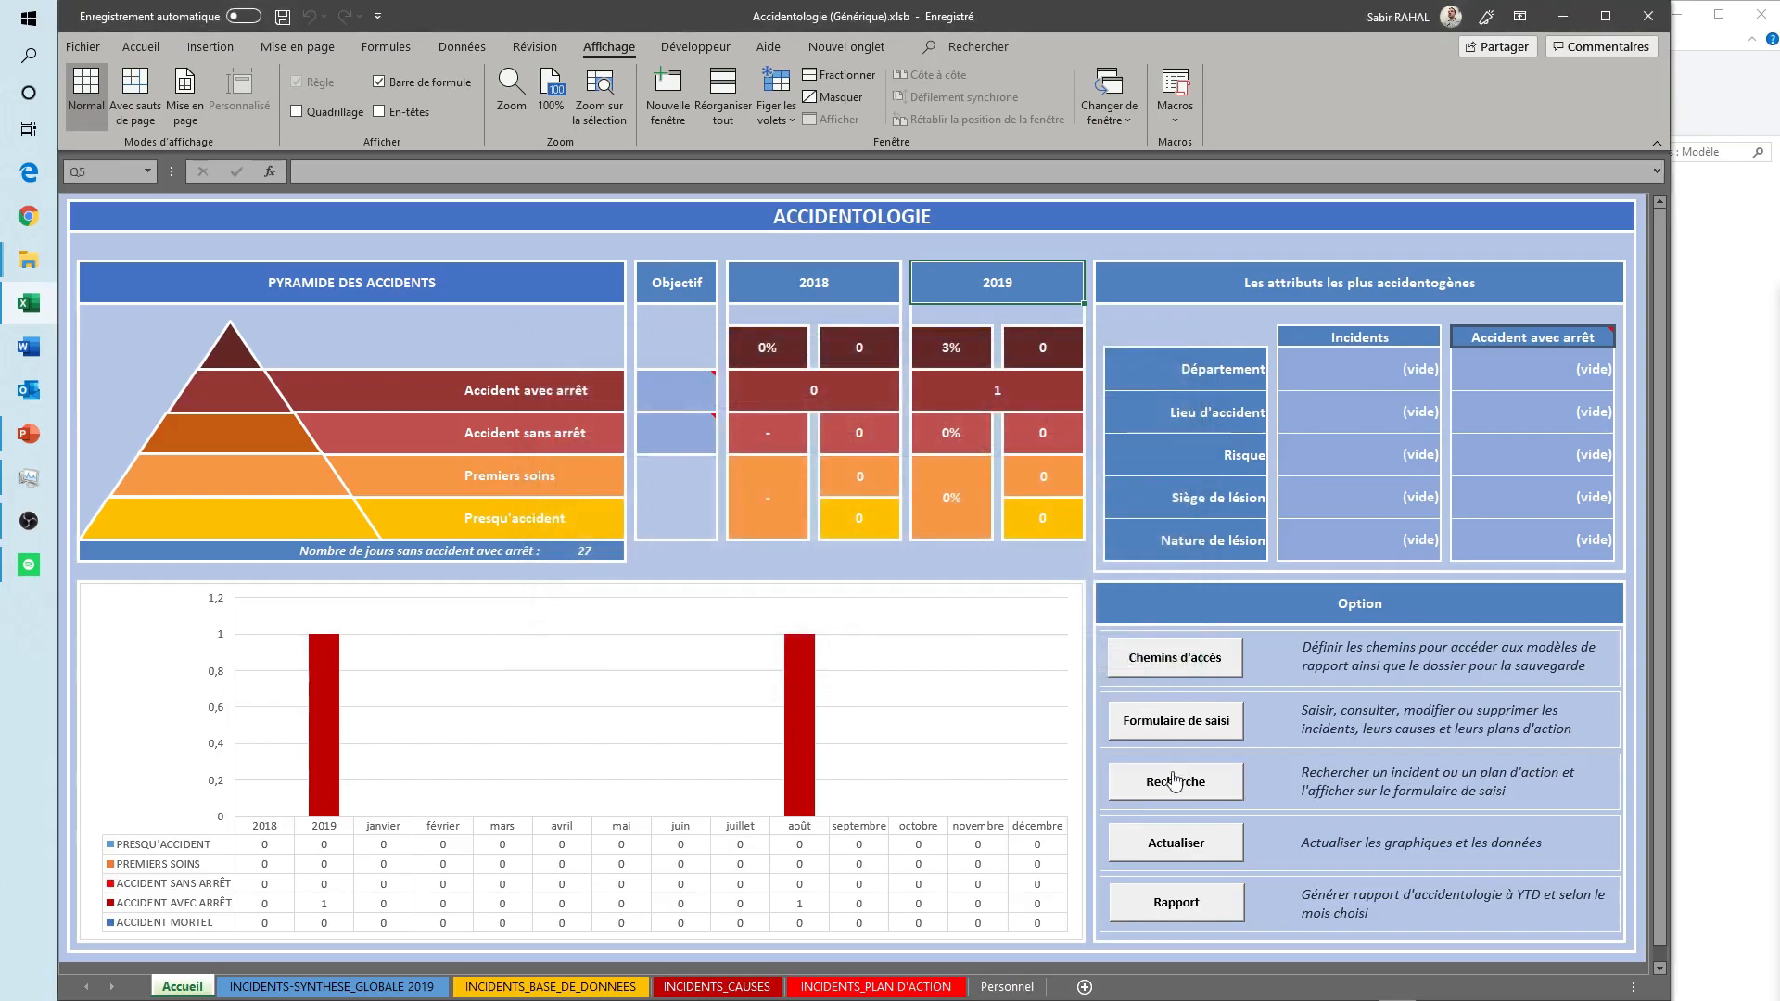
- Examine the effect and cause pairs recorded for the incident in the INCIDENTS_CAUSES sheet
click(709, 986)
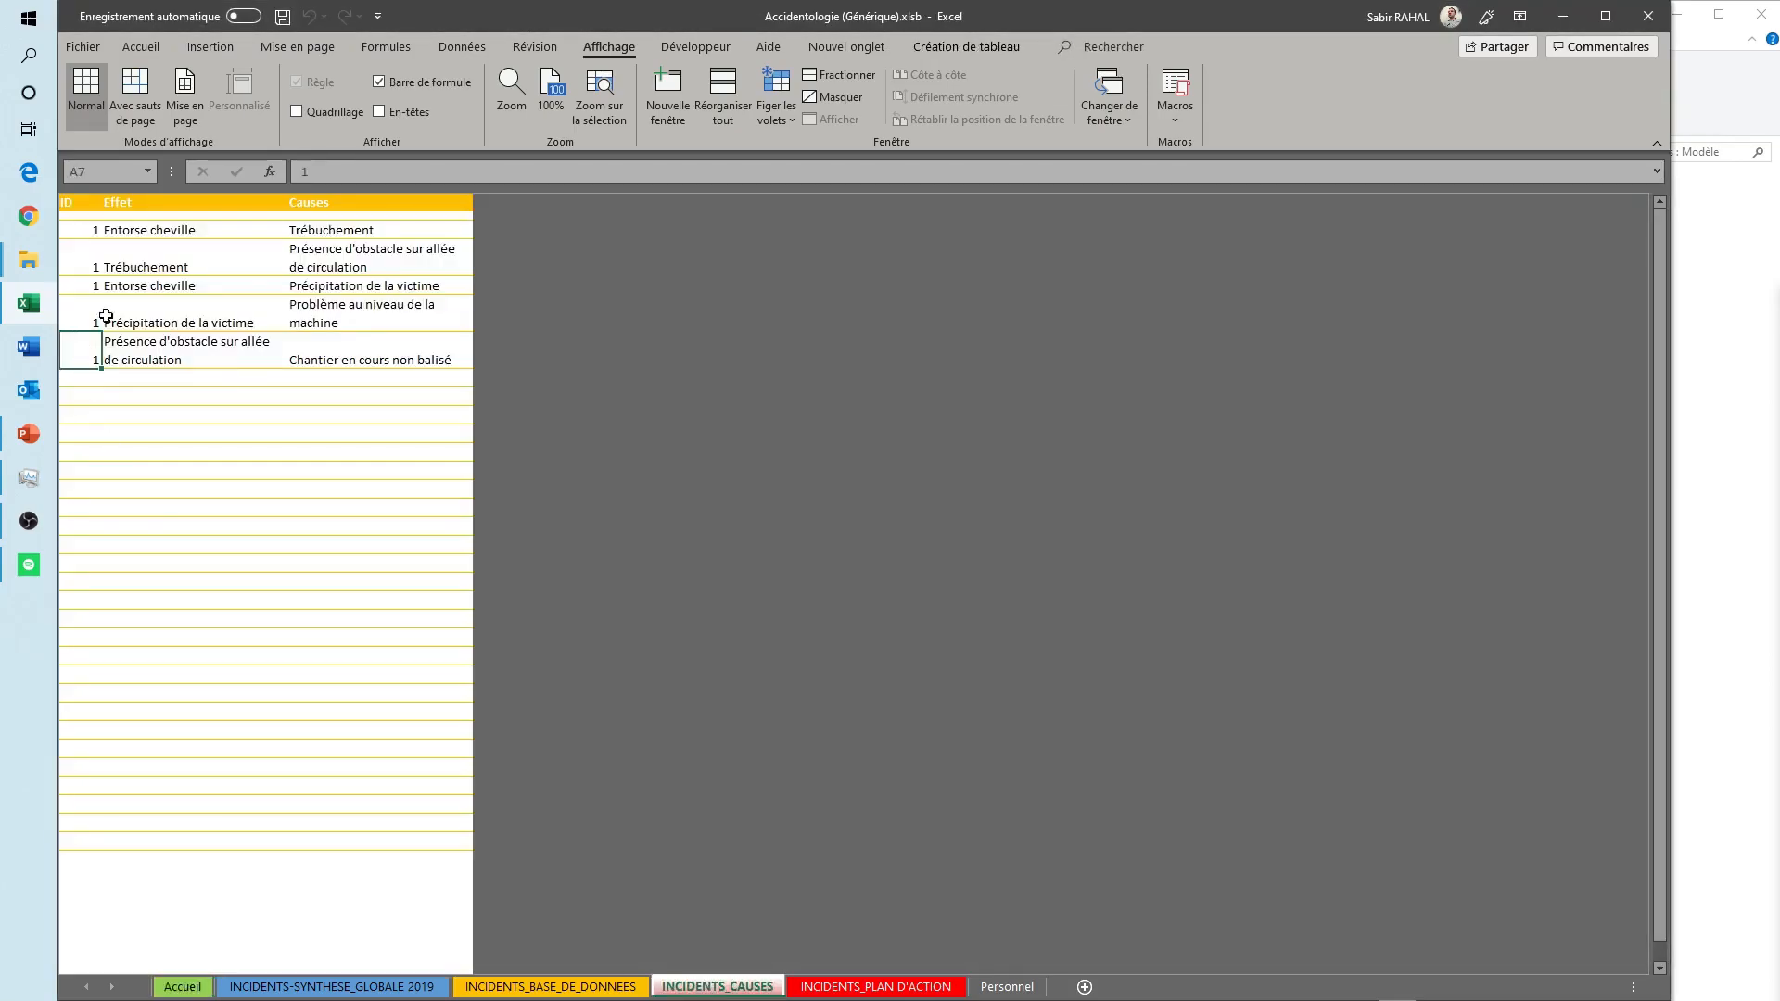
click(153, 230)
drag(218, 229, 320, 230)
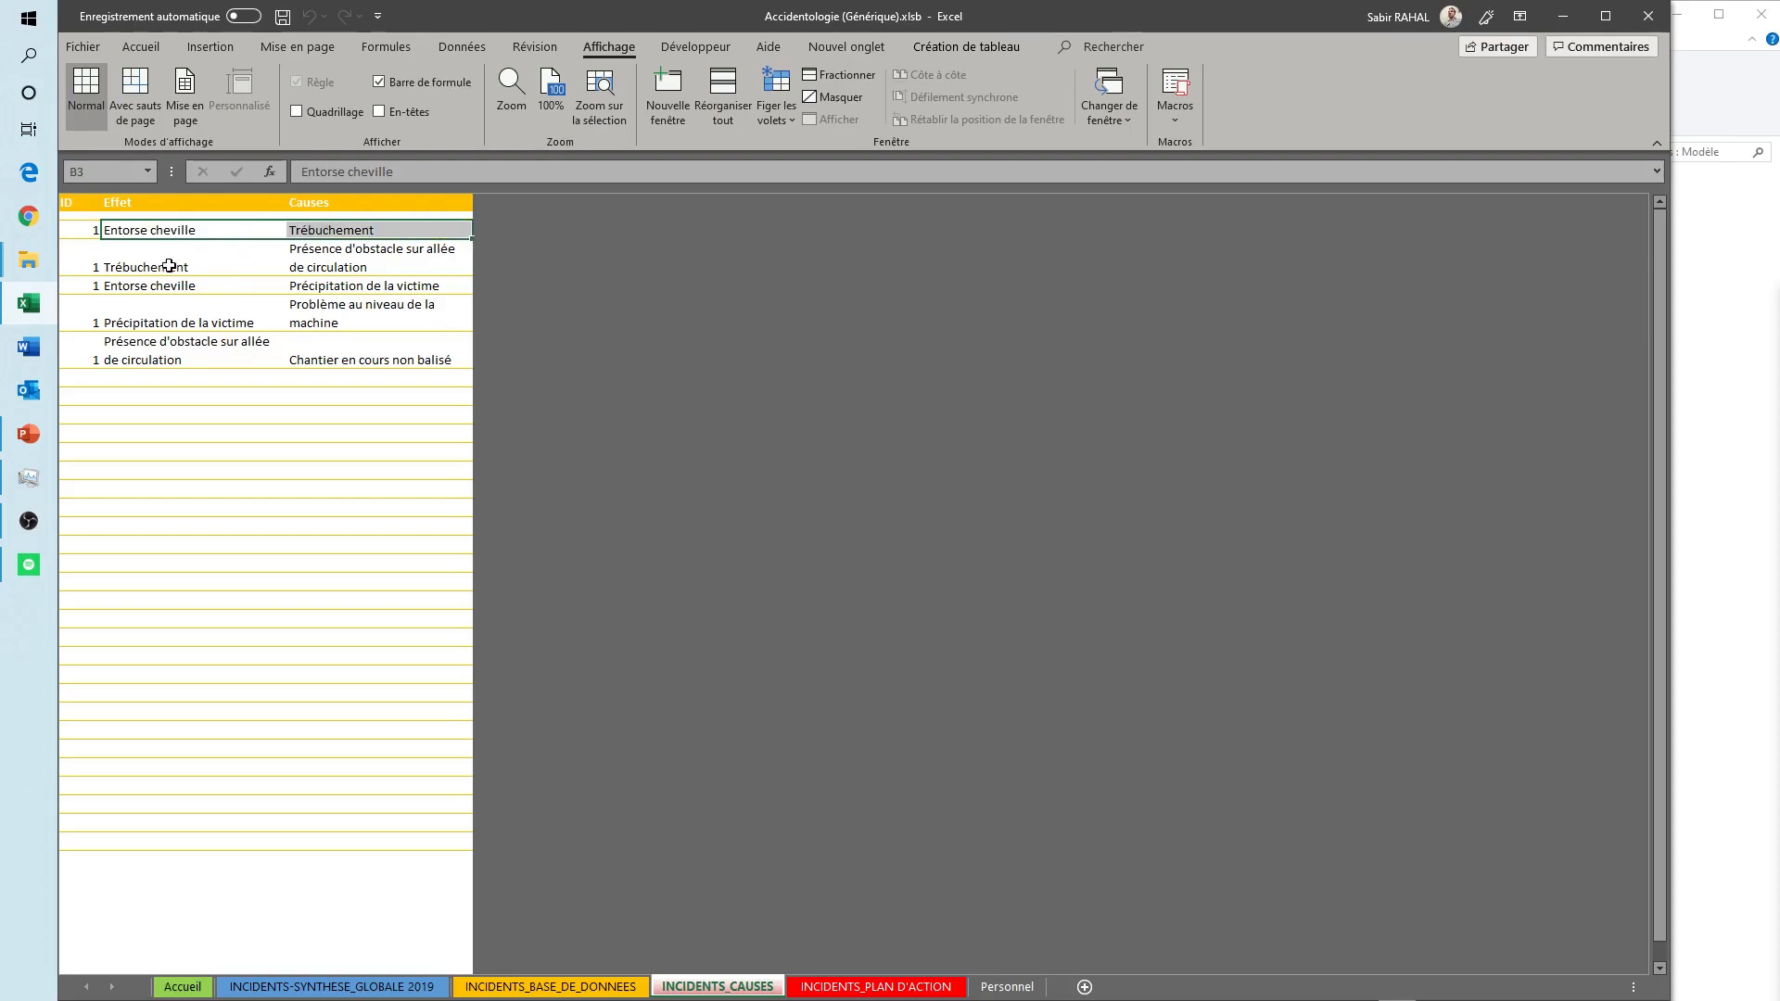
drag(171, 266, 365, 262)
drag(171, 290, 366, 287)
drag(206, 317, 361, 347)
click(299, 389)
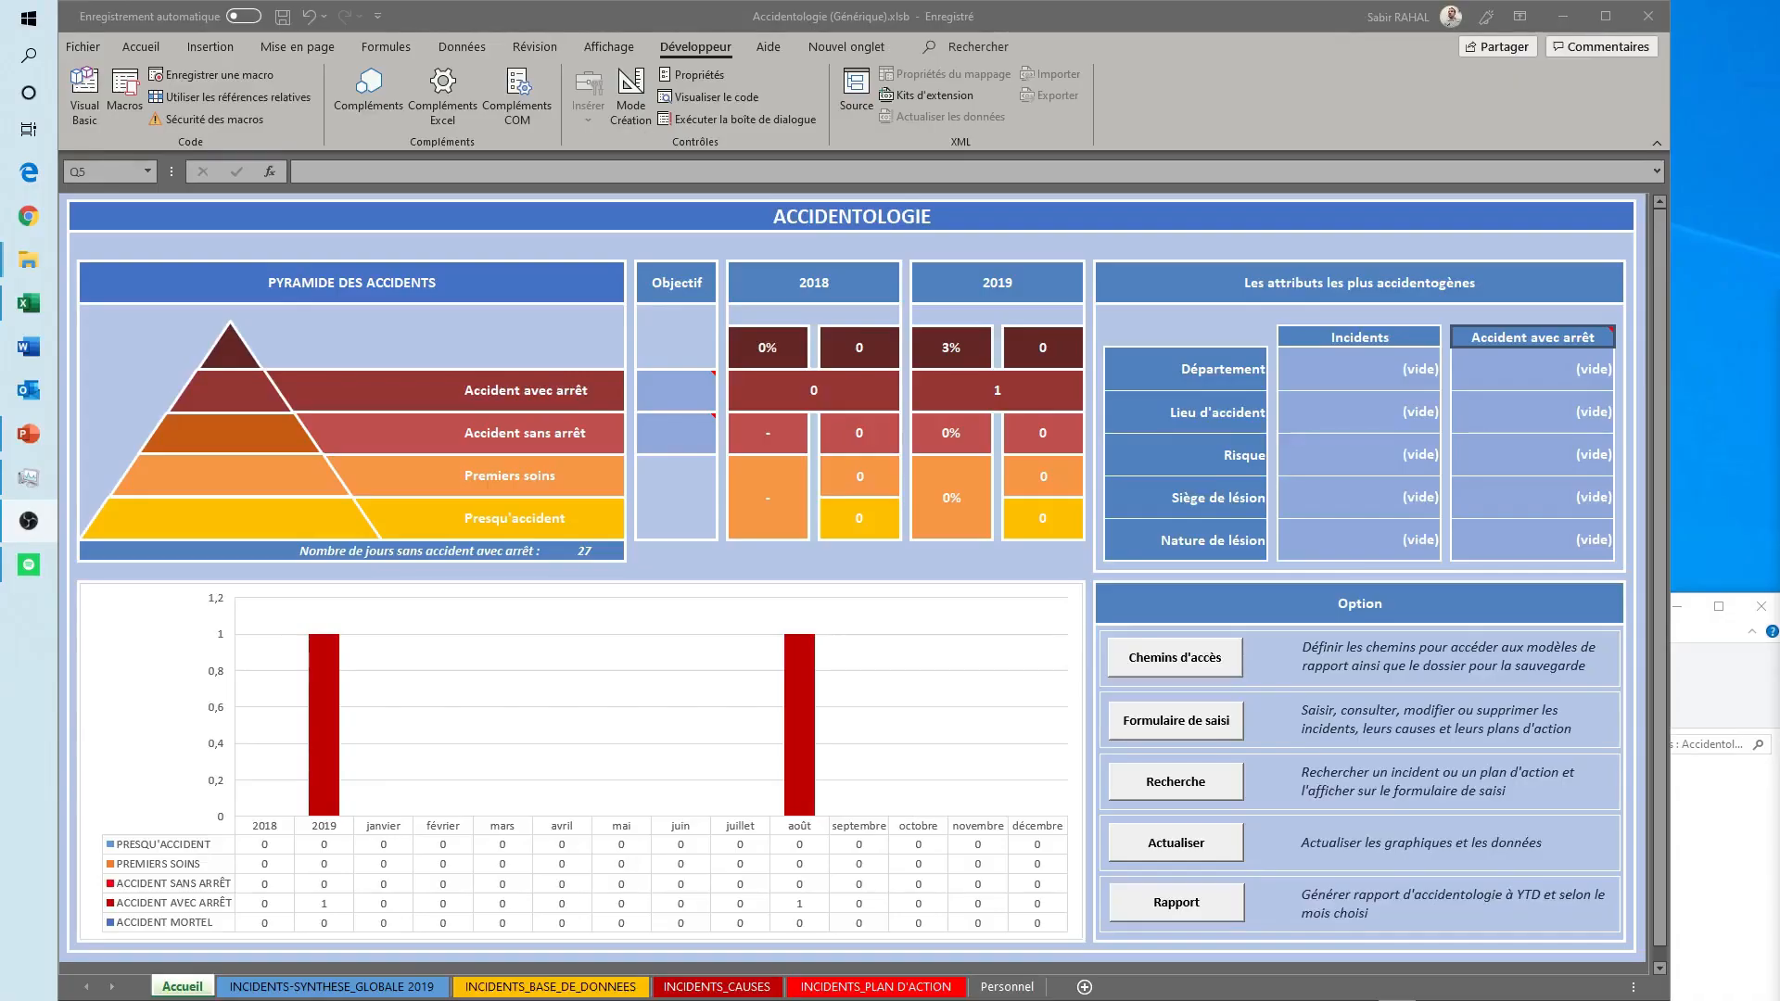
- Search the incidents by ID for the value 1 and select the matching record
click(1175, 783)
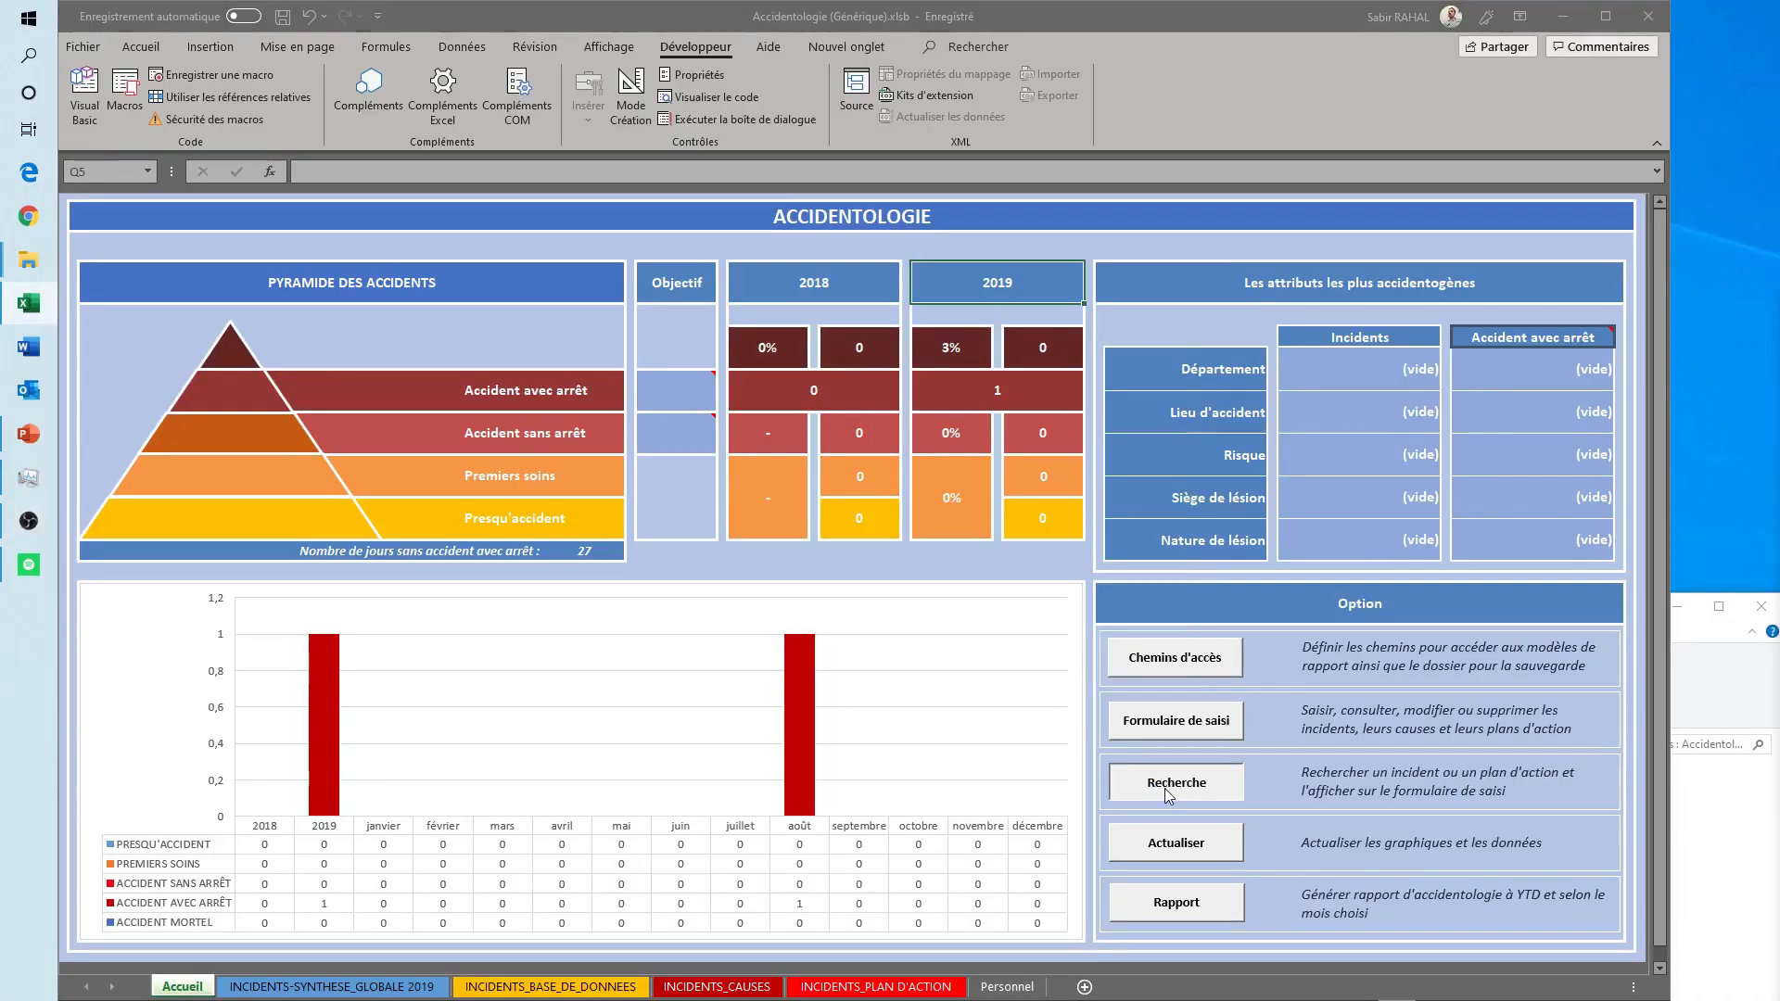
click(675, 411)
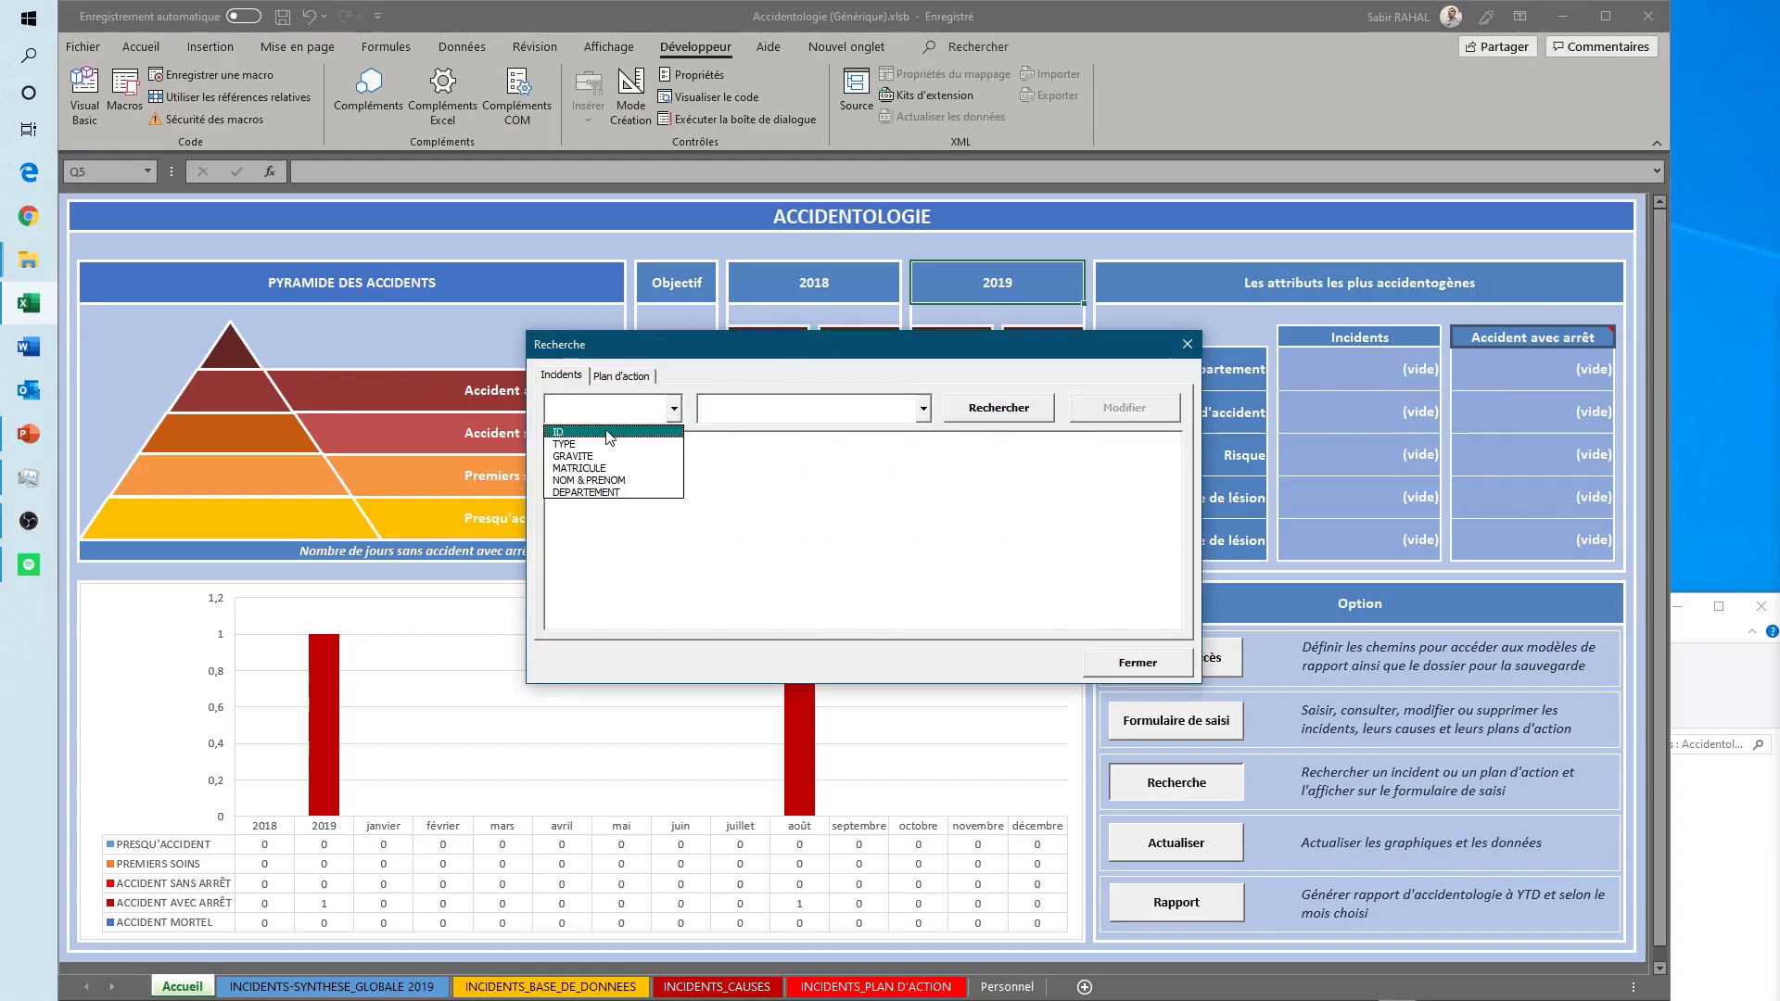
click(570, 432)
click(923, 413)
click(787, 445)
click(983, 412)
click(845, 451)
- Open the selected incident for modification and load its cause tree
click(1118, 410)
click(634, 232)
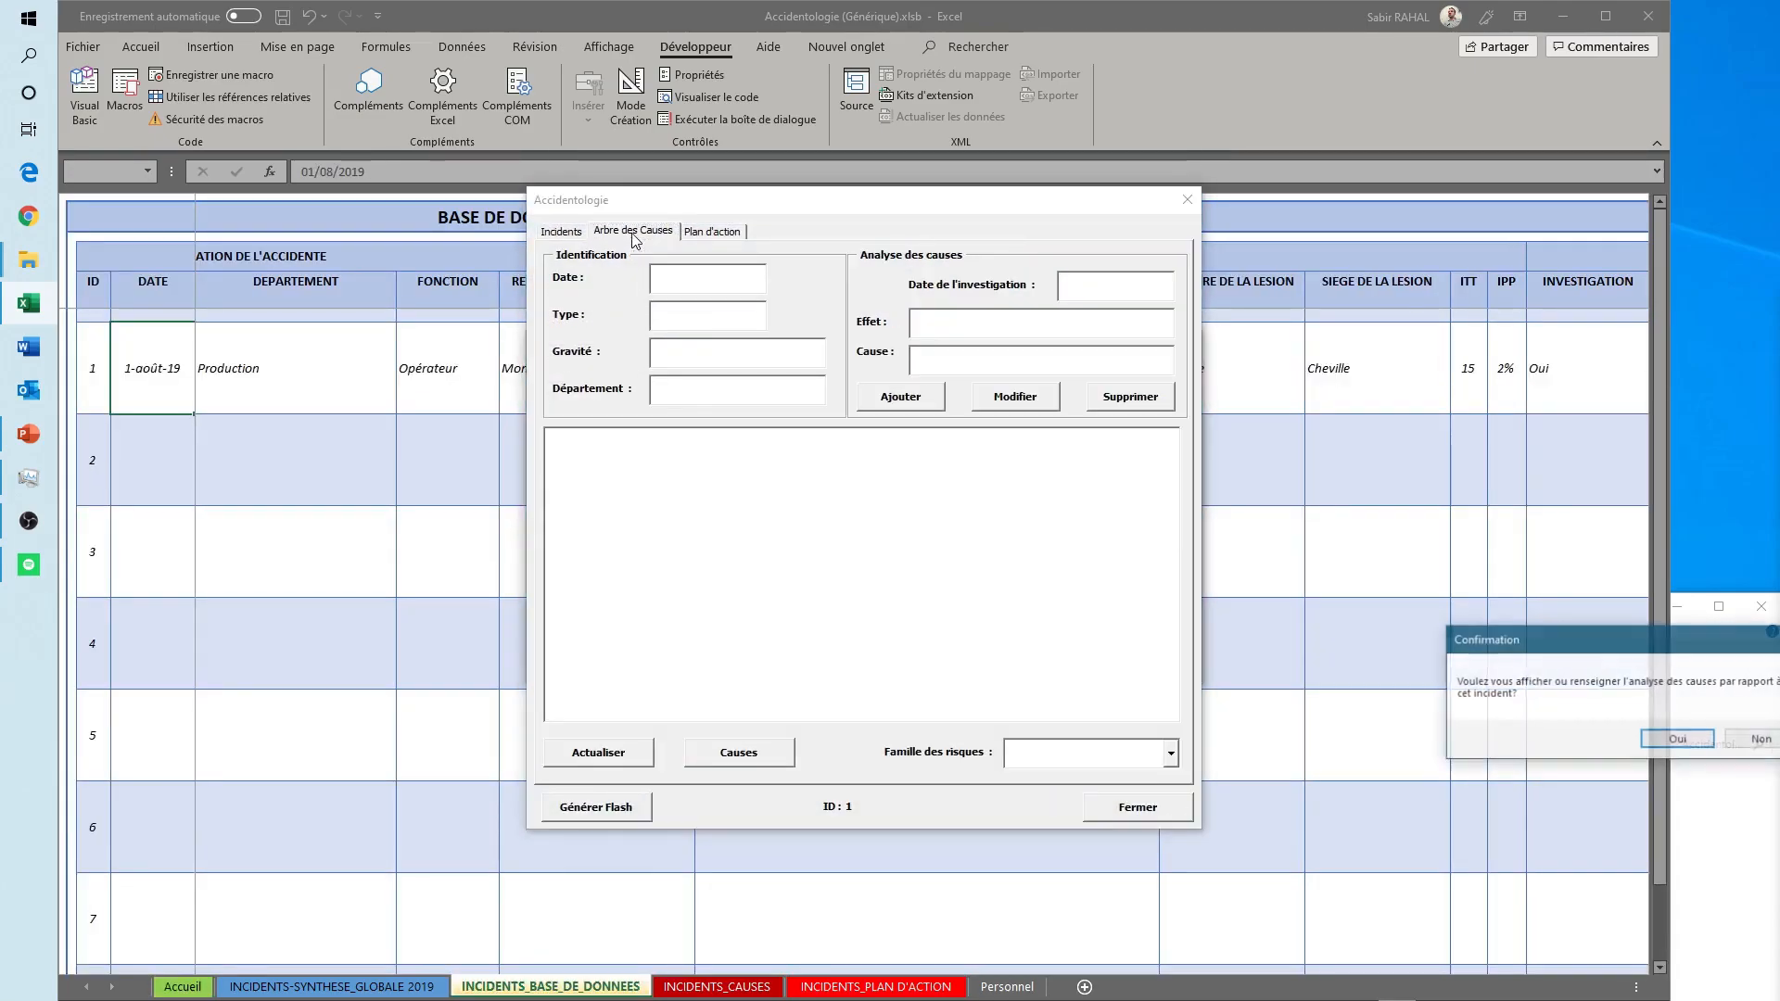
click(1676, 742)
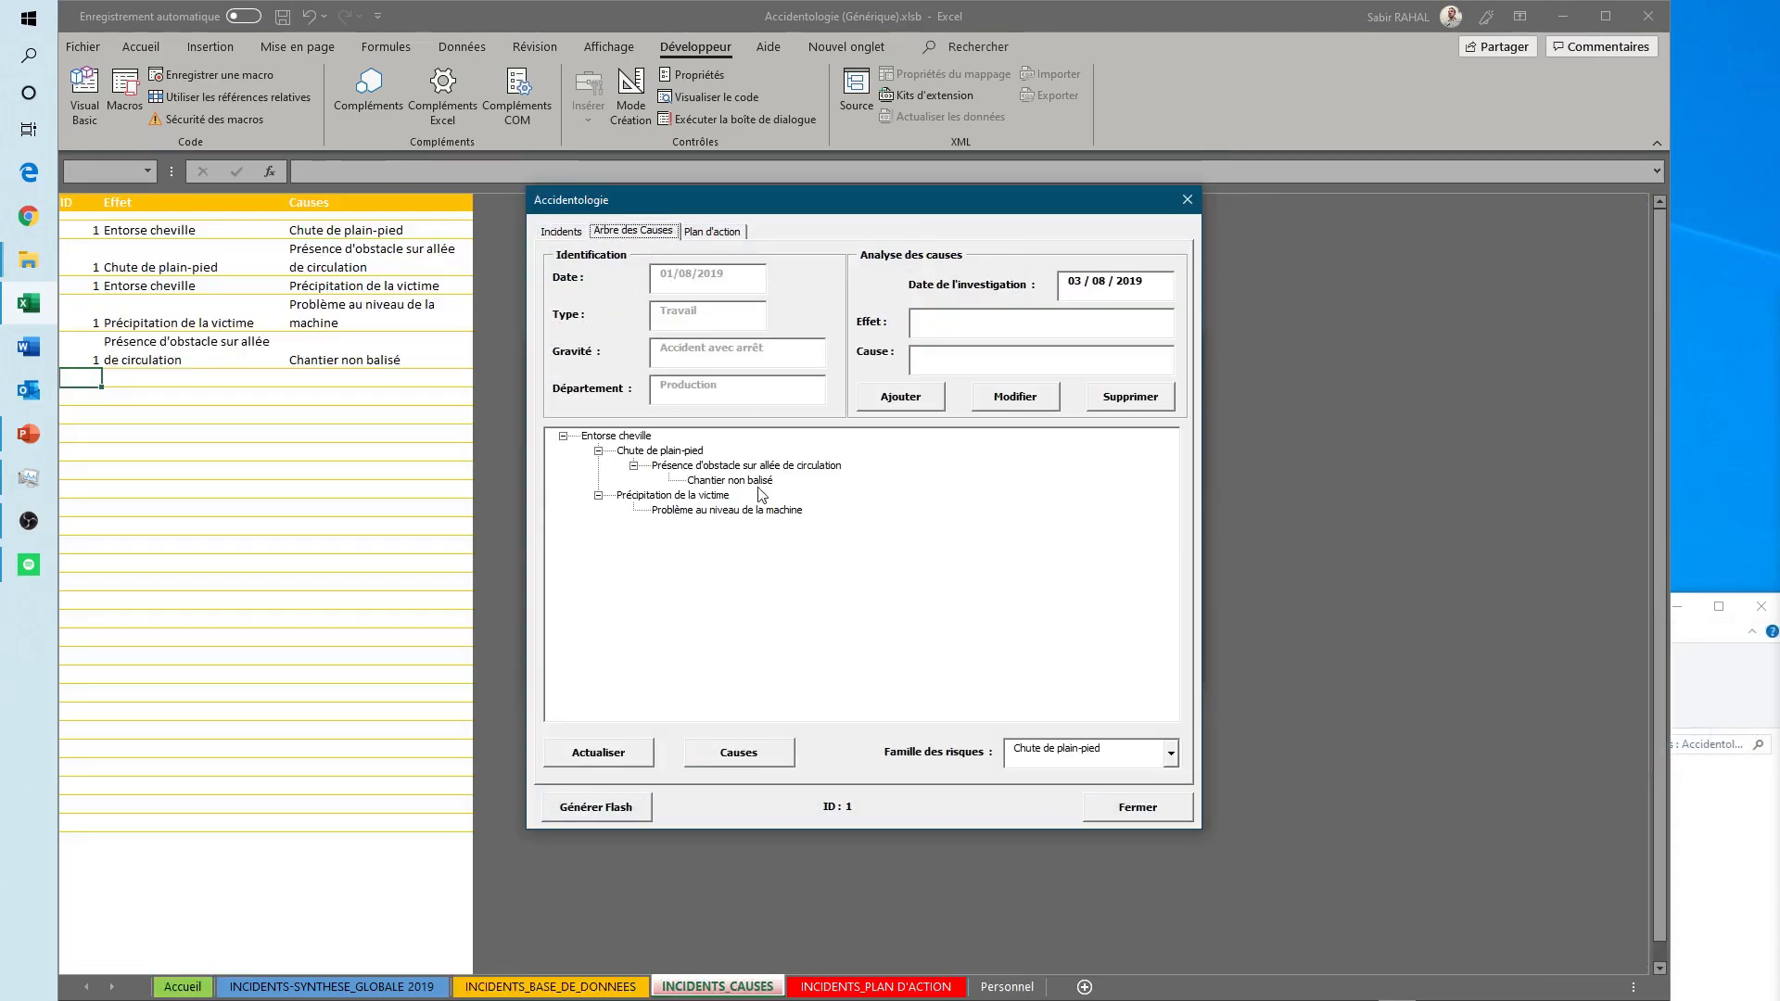
- Rename the cause "Chute de plain-pied" as "Trébuchement" in the cause tree
click(660, 453)
drag(1018, 320, 881, 322)
text(Tréb)
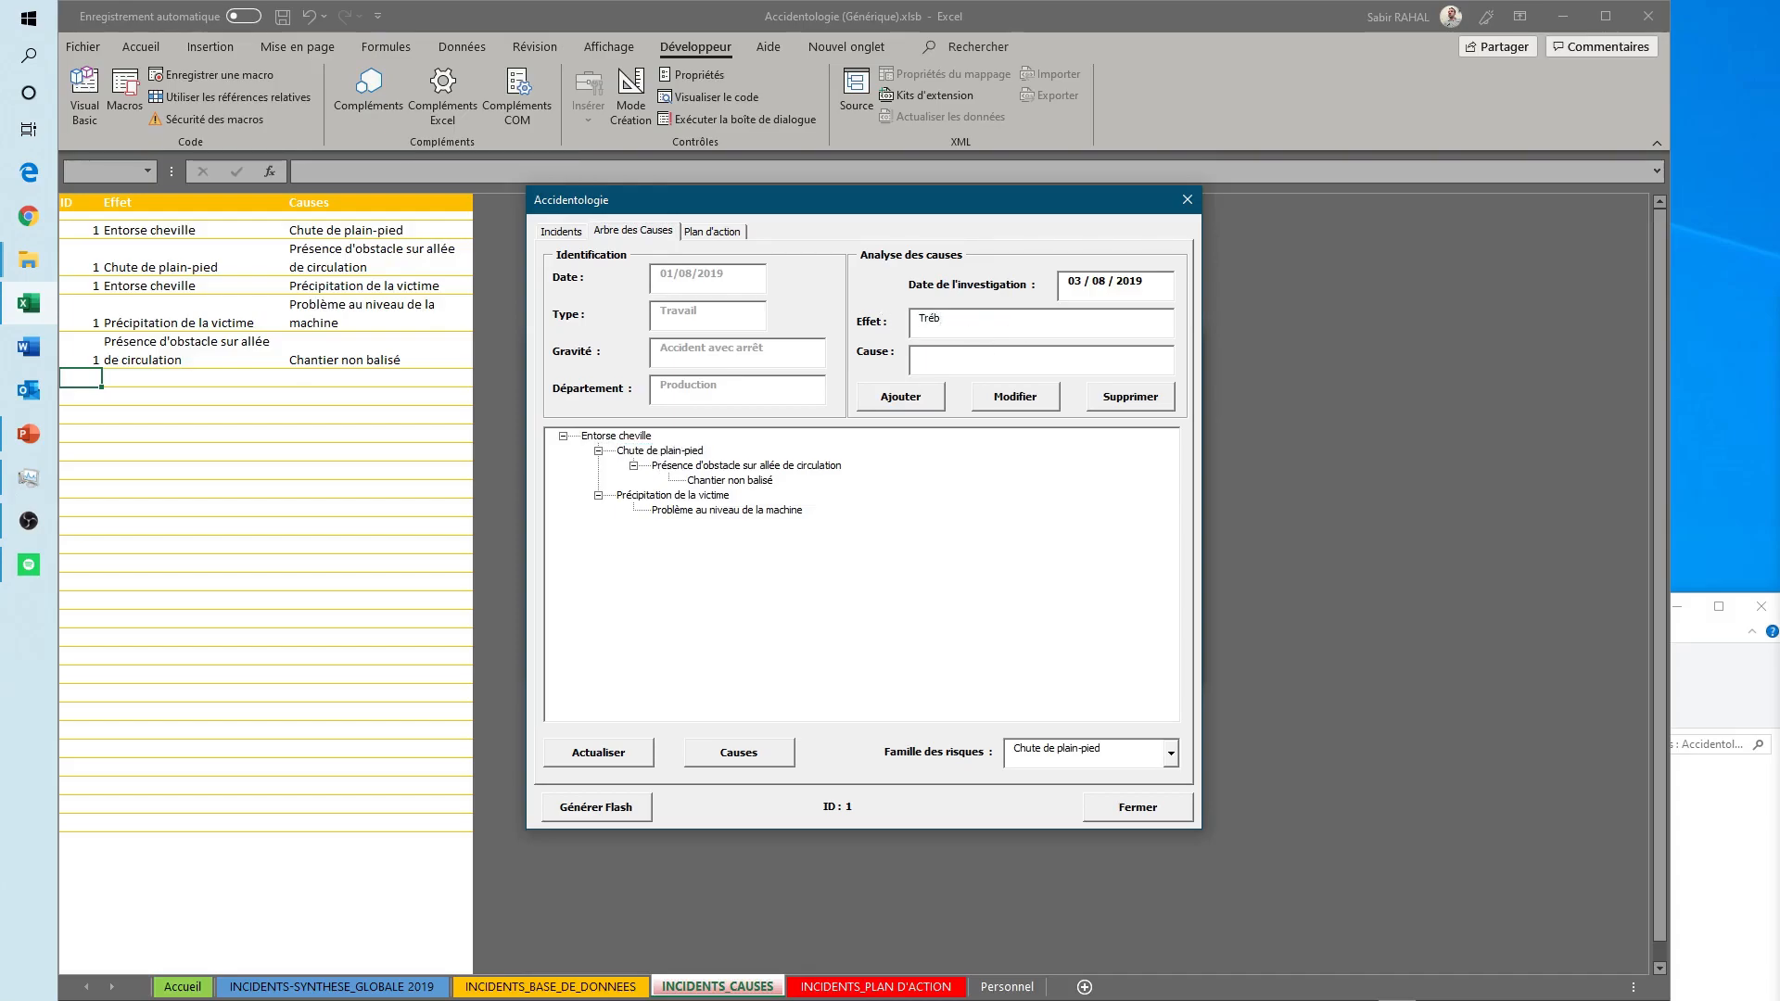
text(uchement)
click(1015, 397)
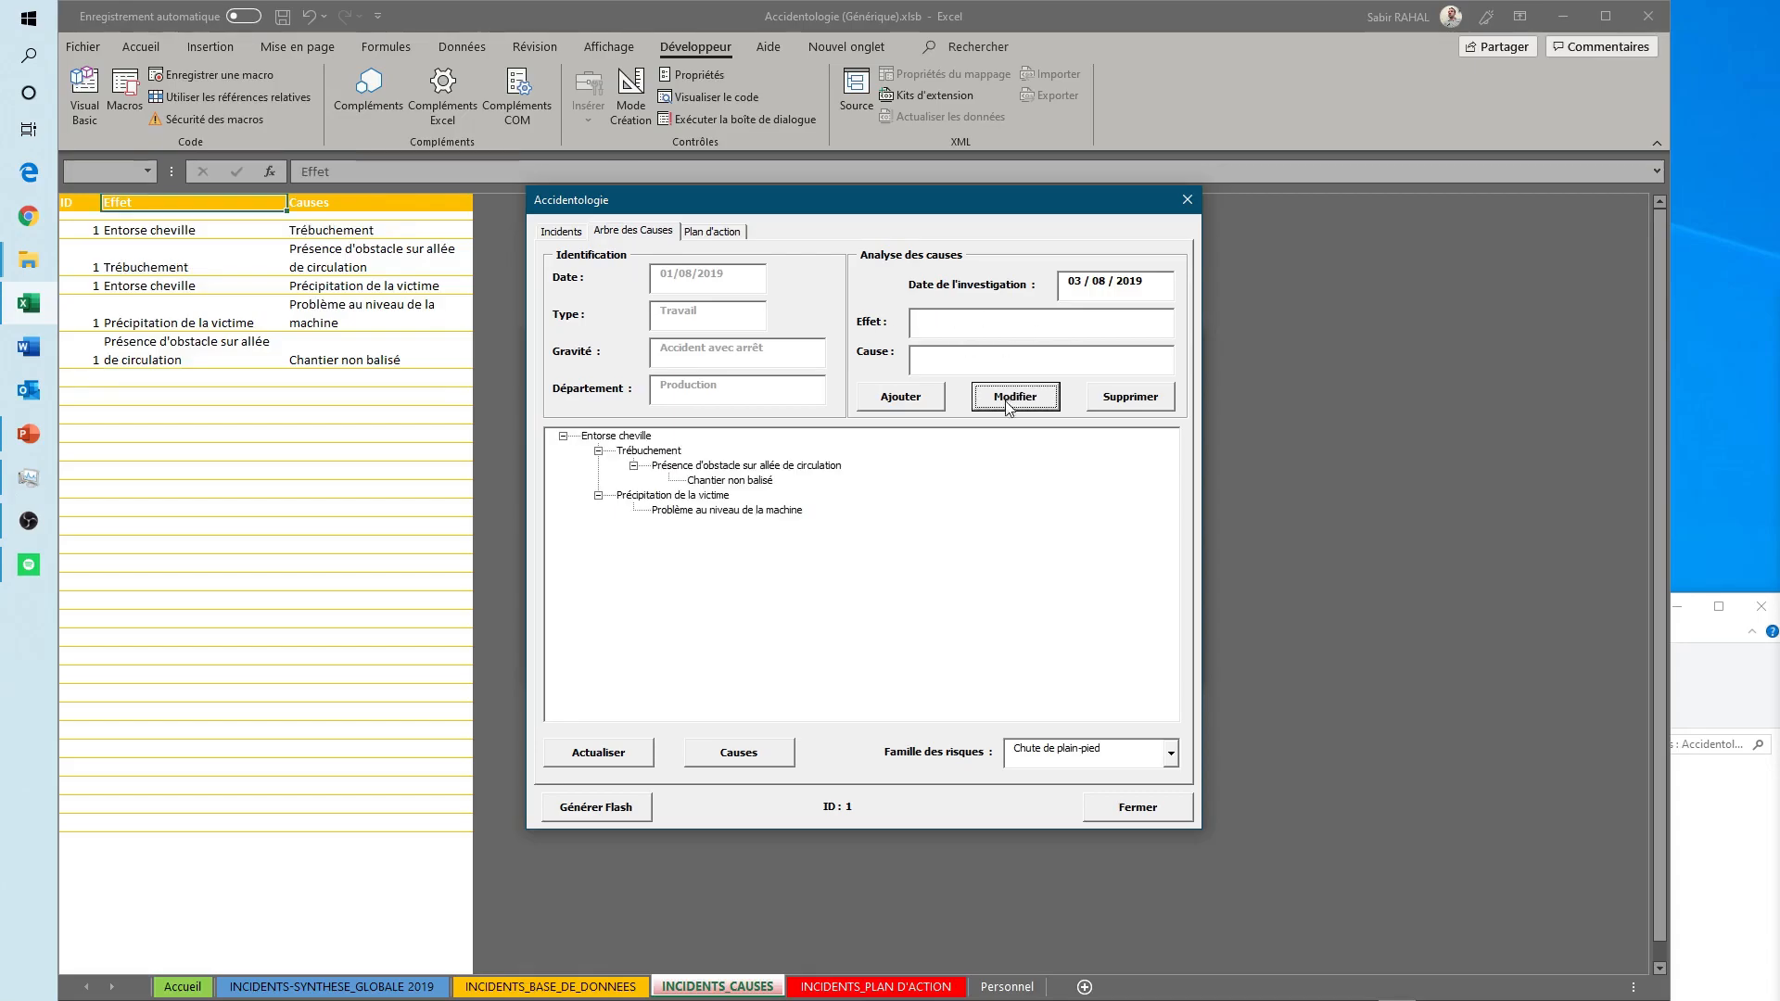
- Add "Travaux de réfection du sol" as another cause of "Présence d'obstacle sur allée de circulation"
click(672, 466)
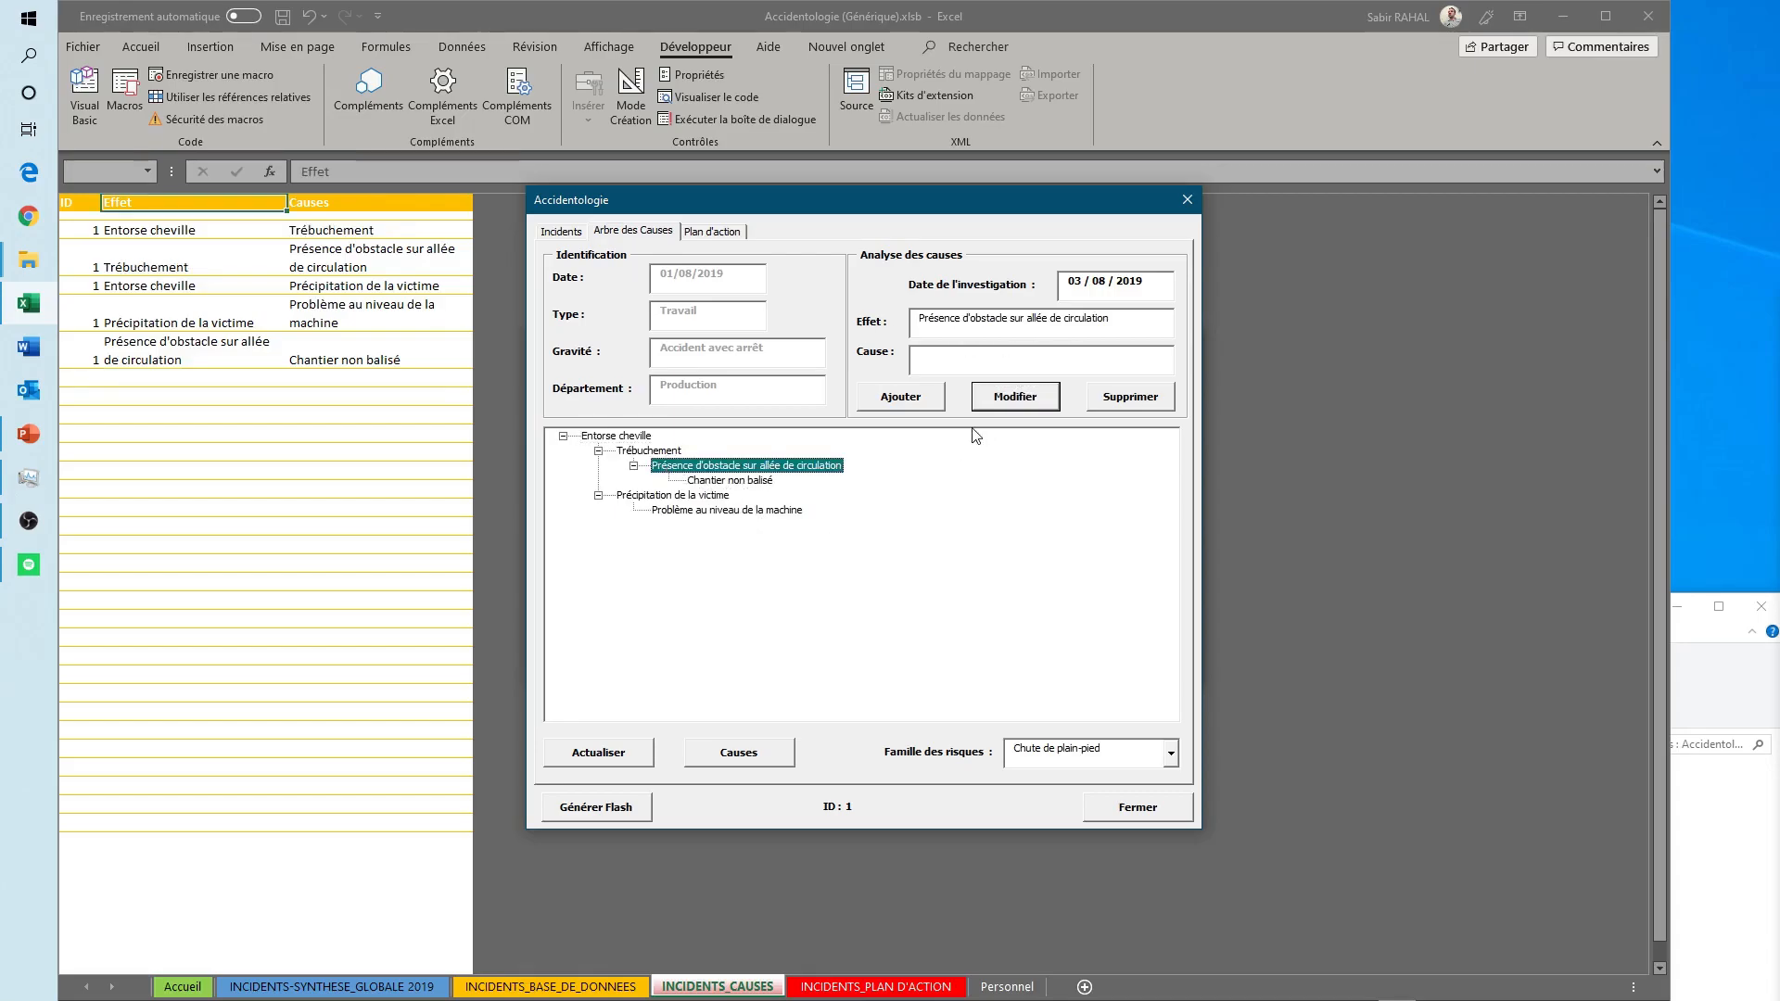
click(974, 368)
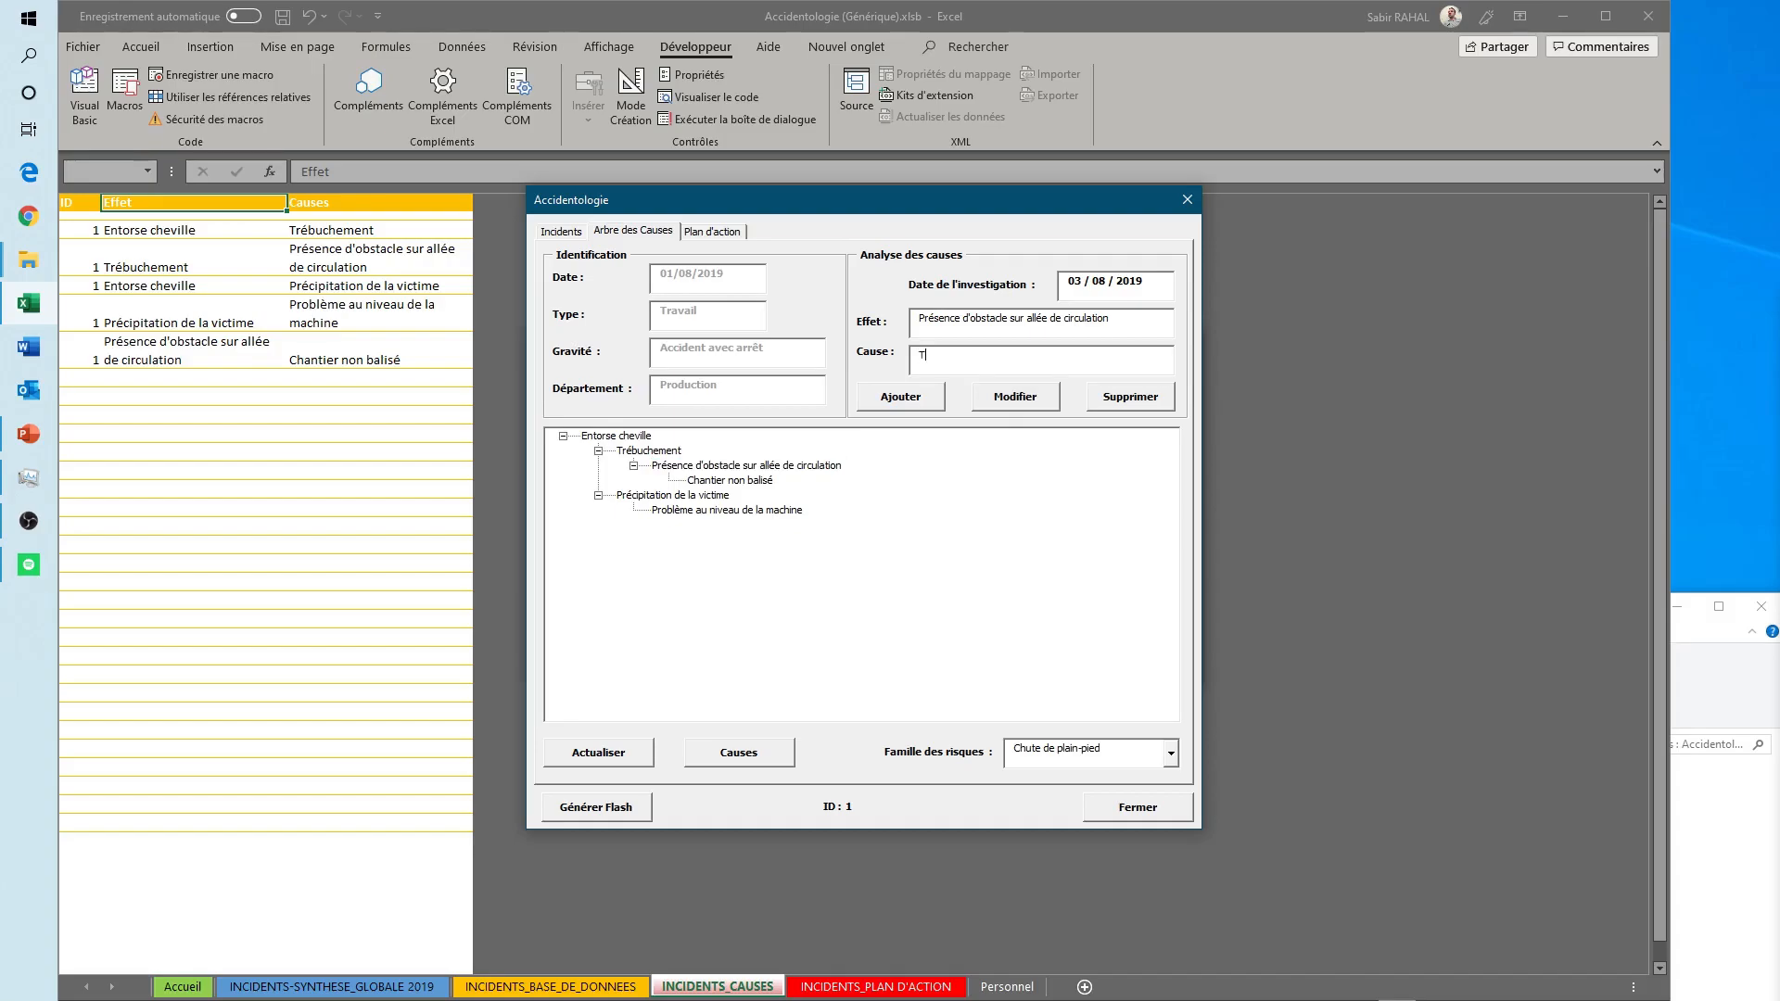
text(Travaux de réfection du sol)
click(913, 397)
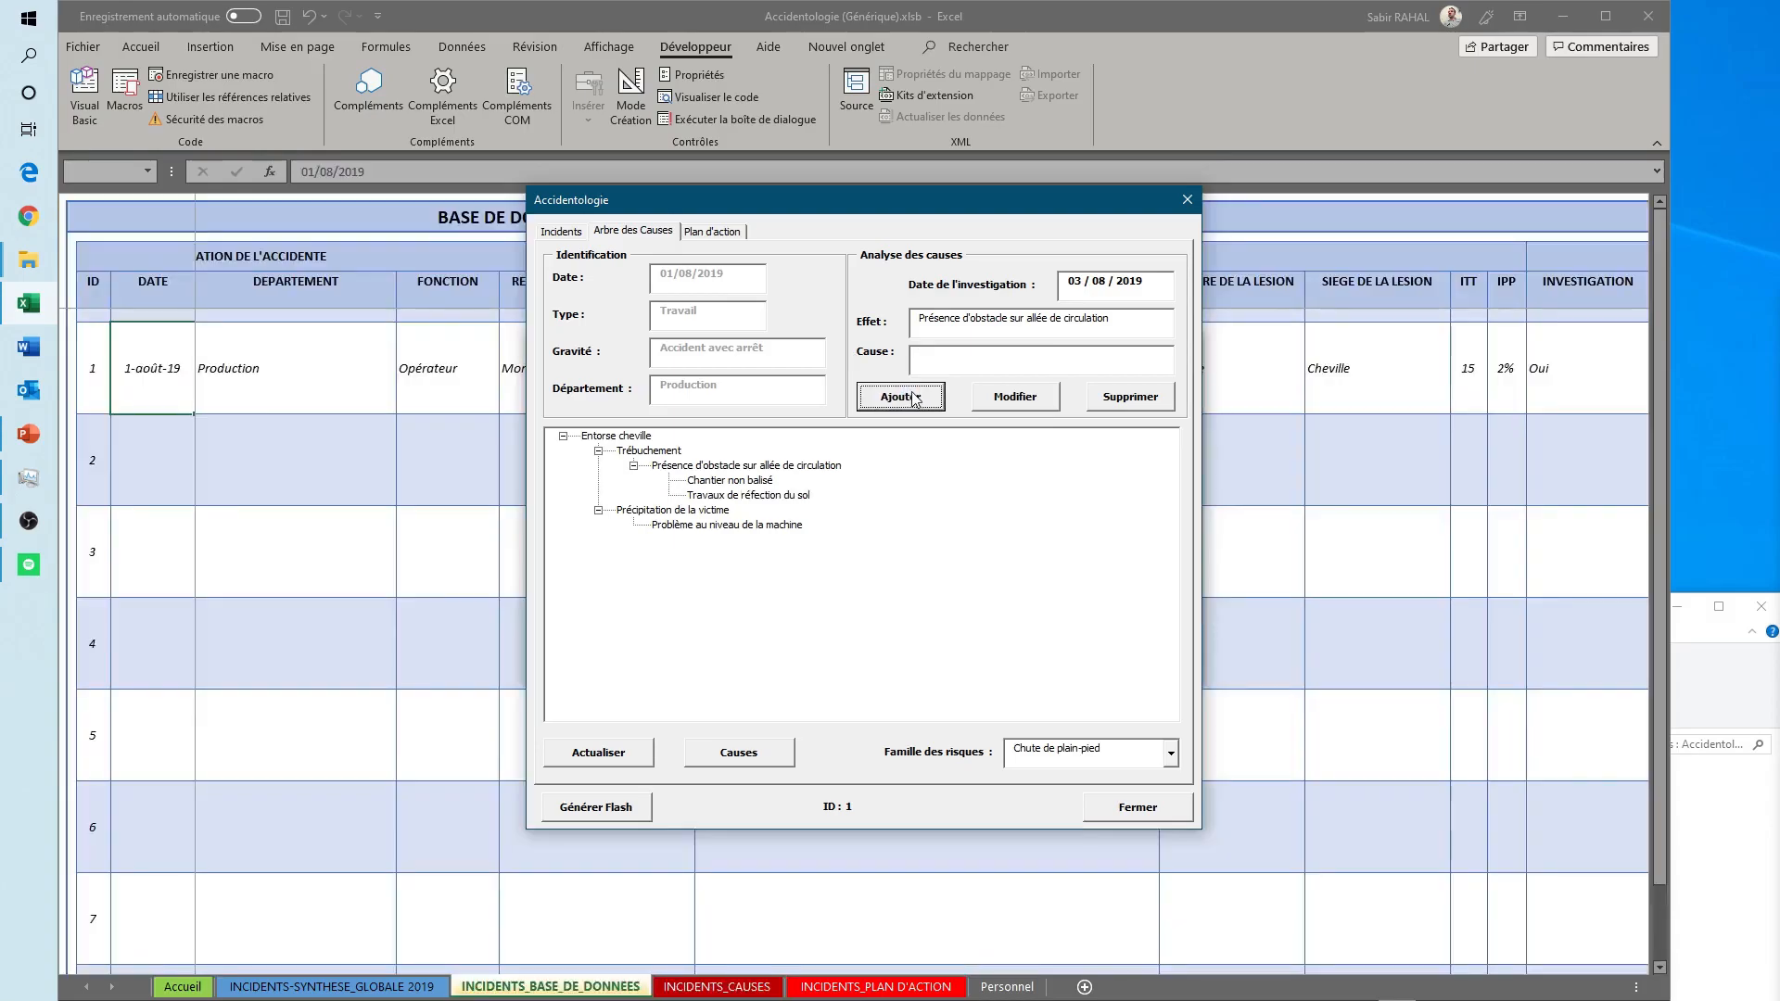
- Delete the cause "Travaux de réfection du sol" from the tree and close the incident and search forms
click(747, 495)
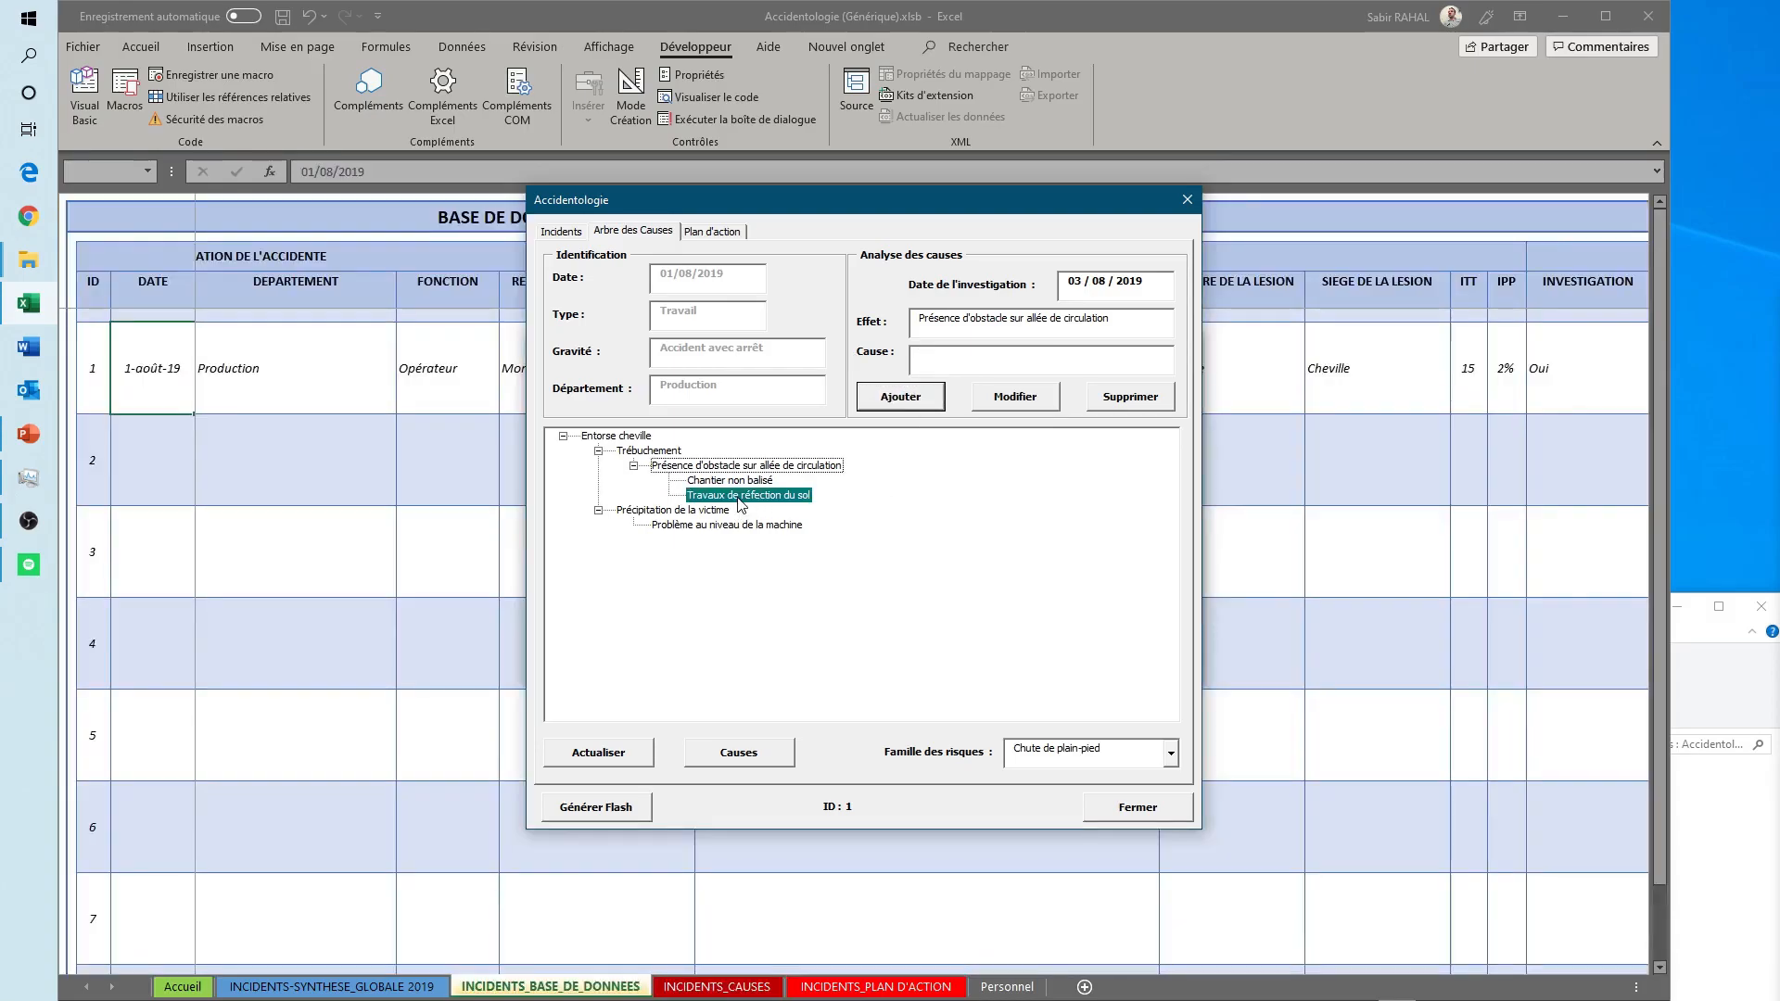
click(1131, 399)
drag(1589, 648, 1389, 649)
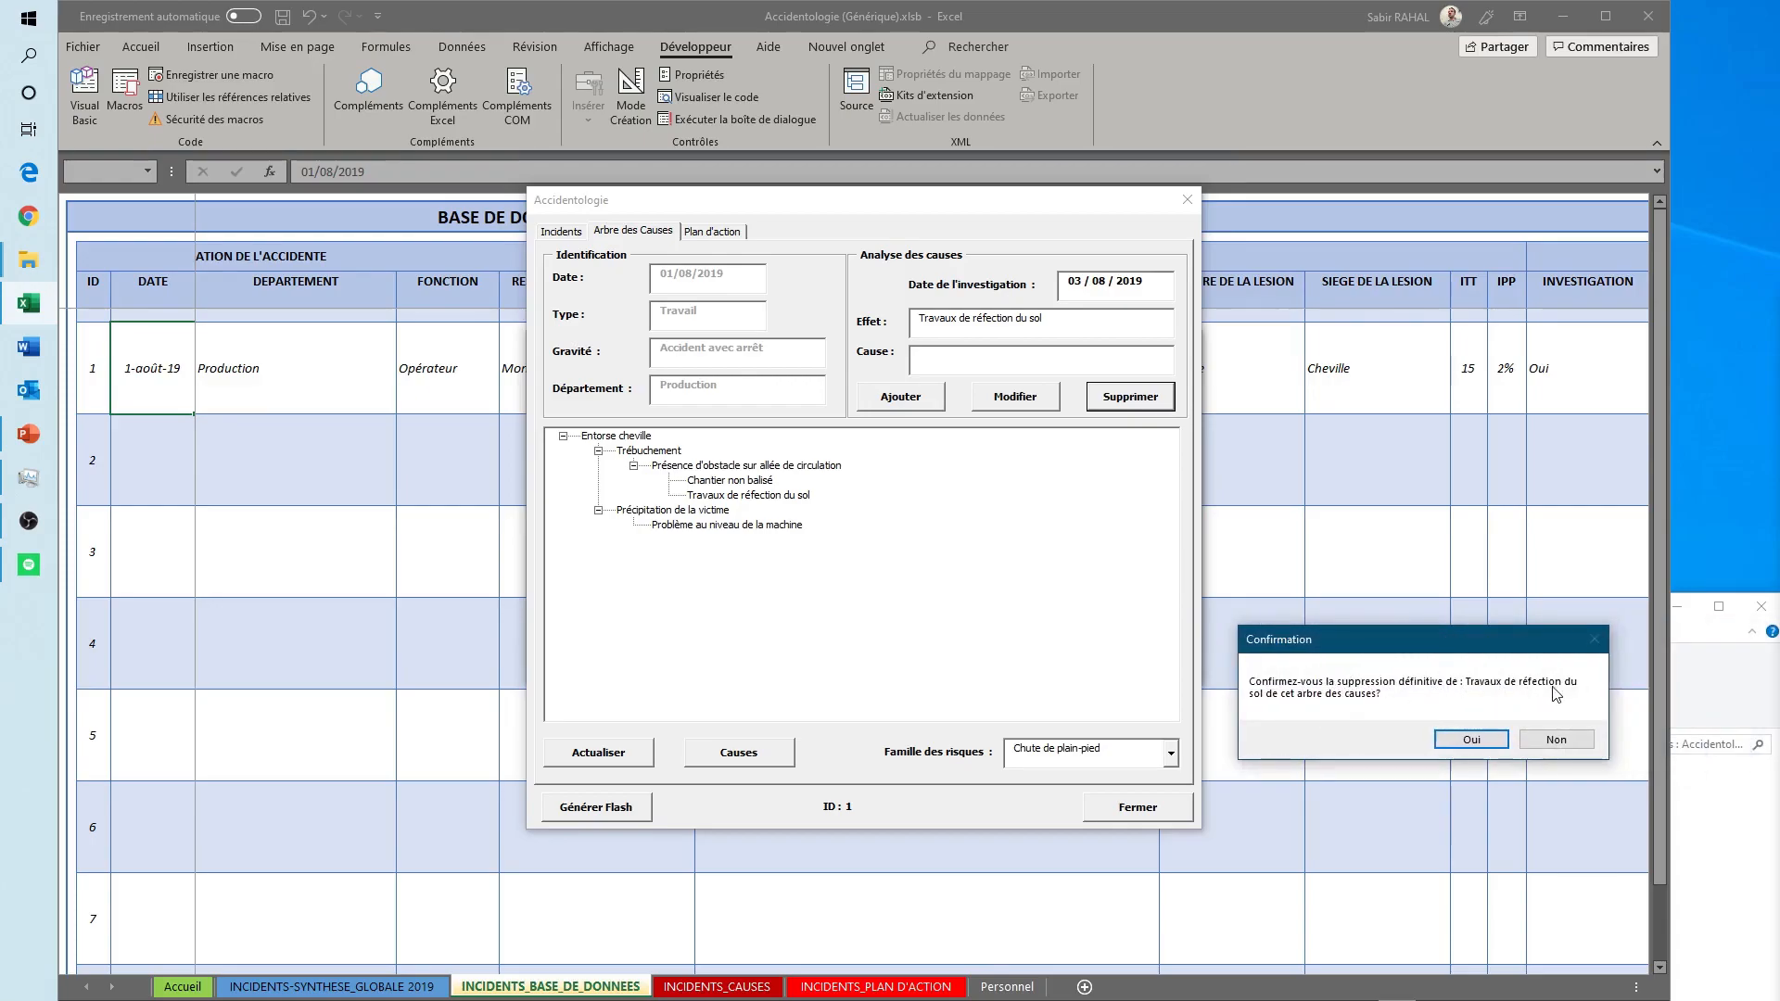
click(1472, 739)
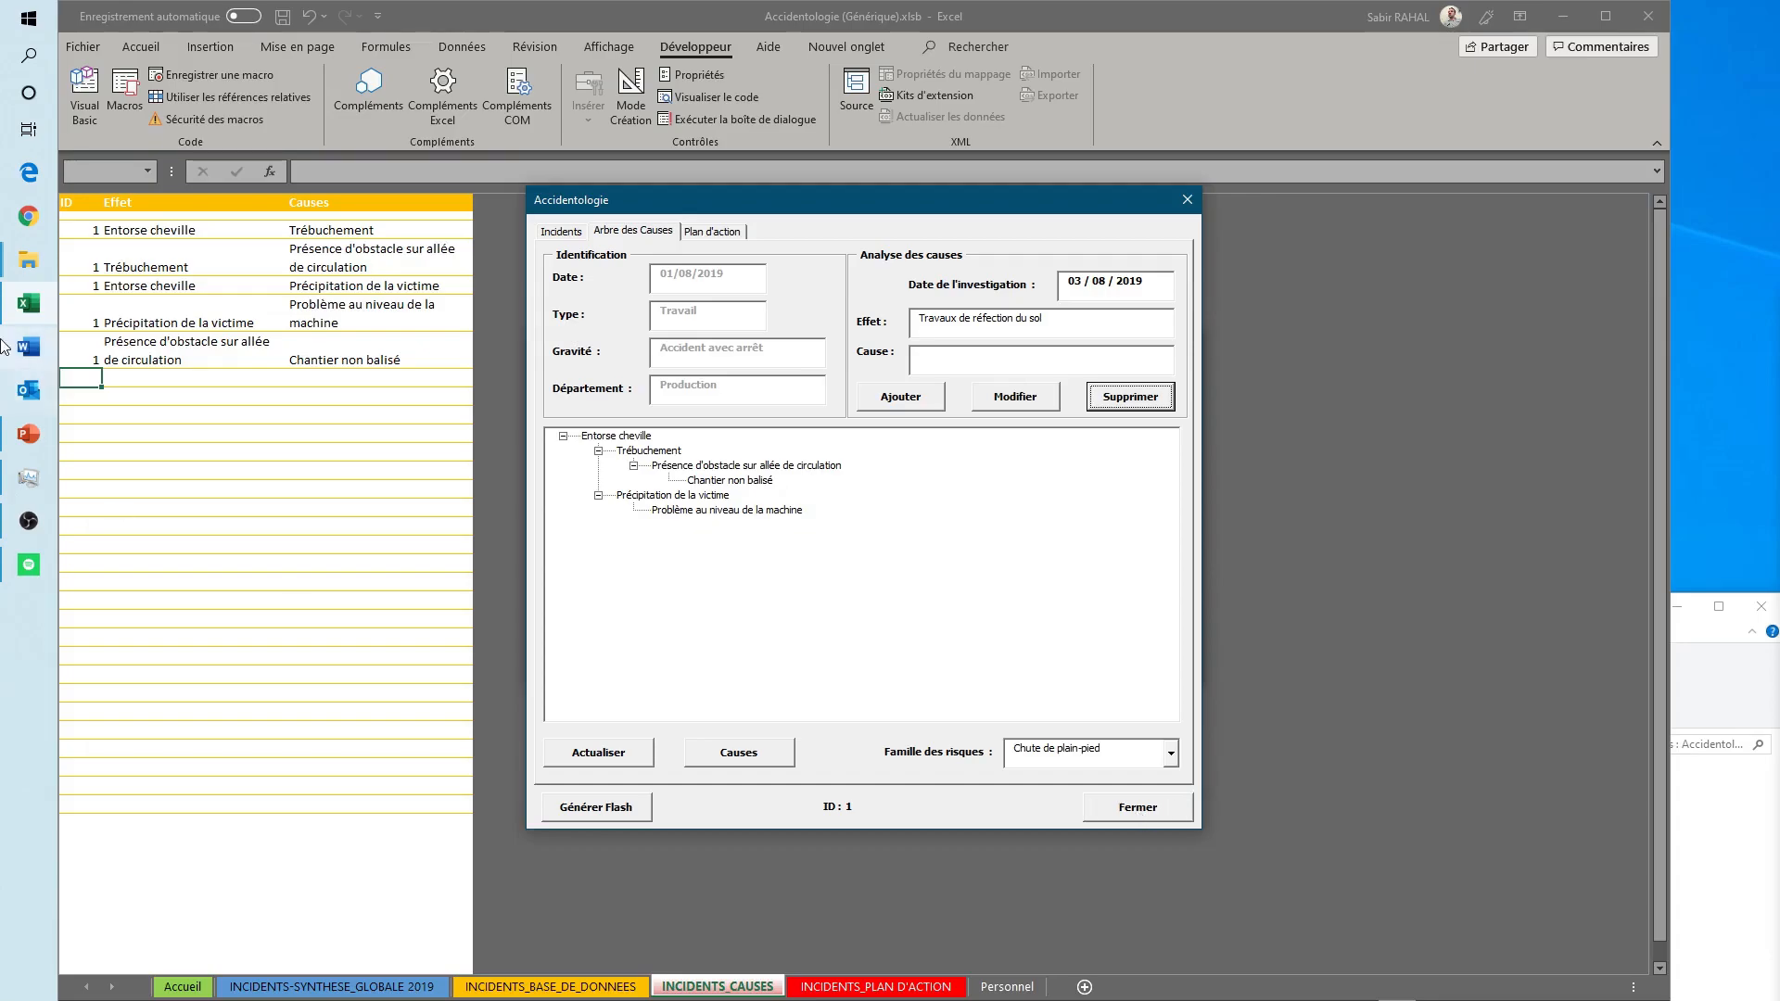
click(1135, 804)
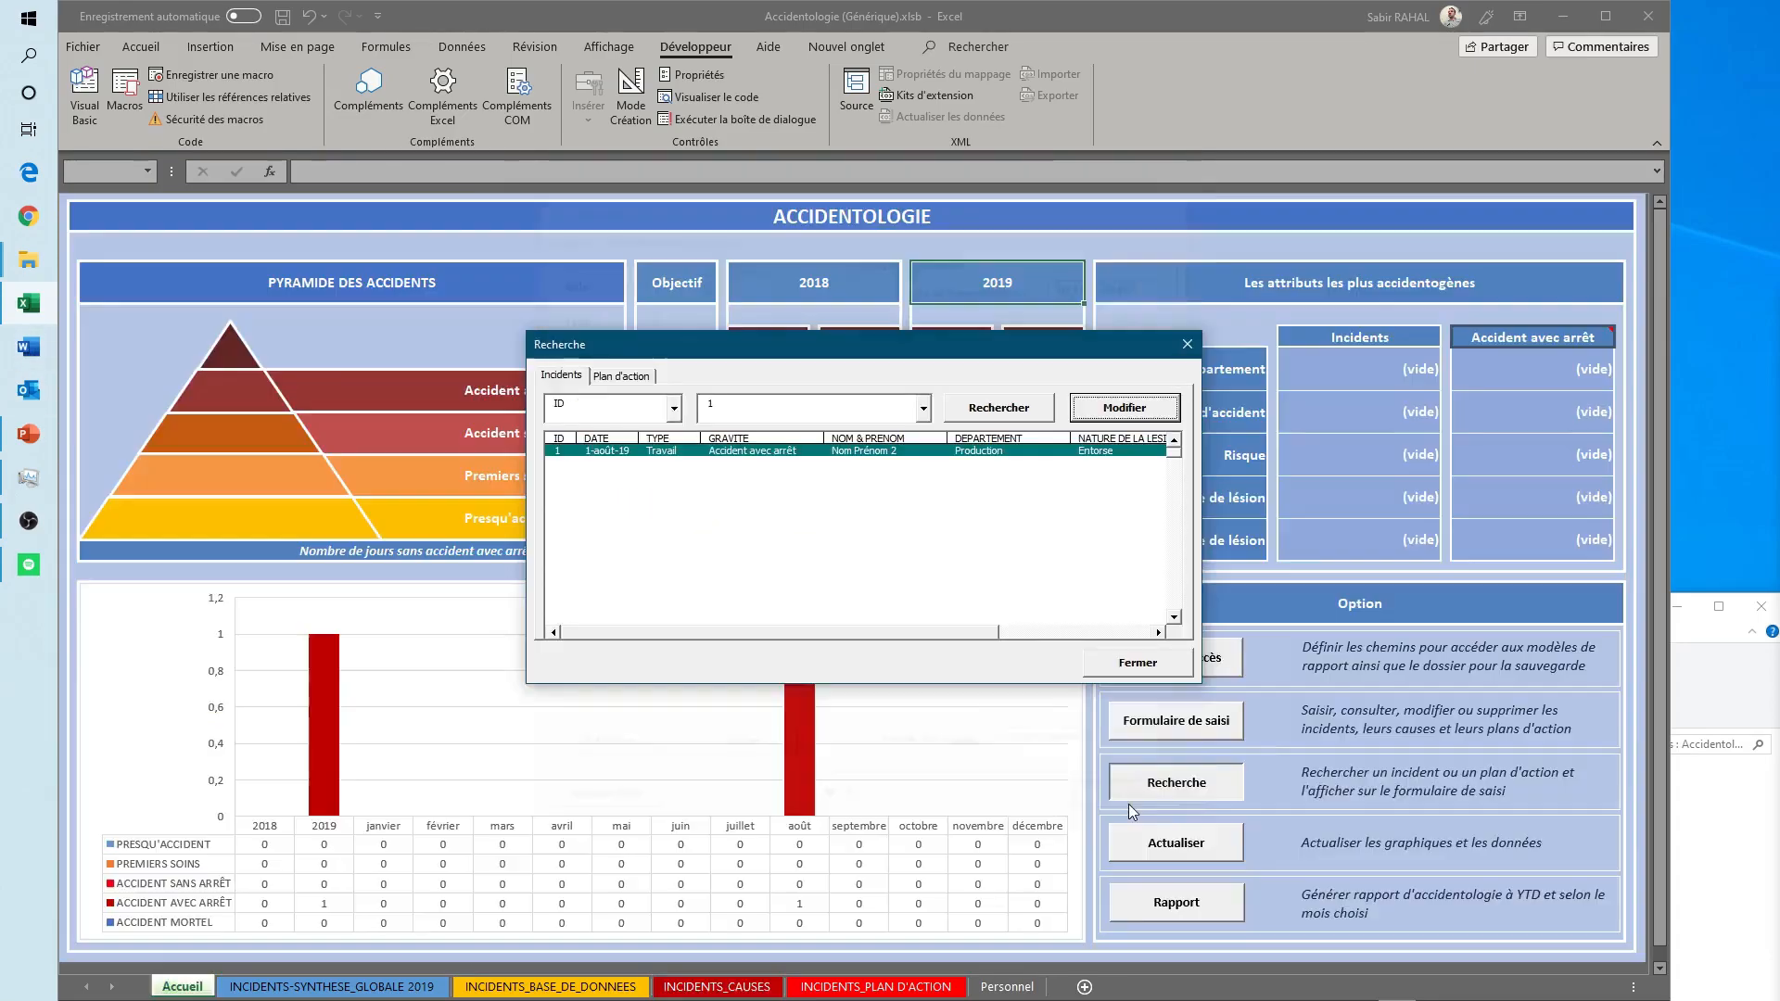
click(1146, 664)
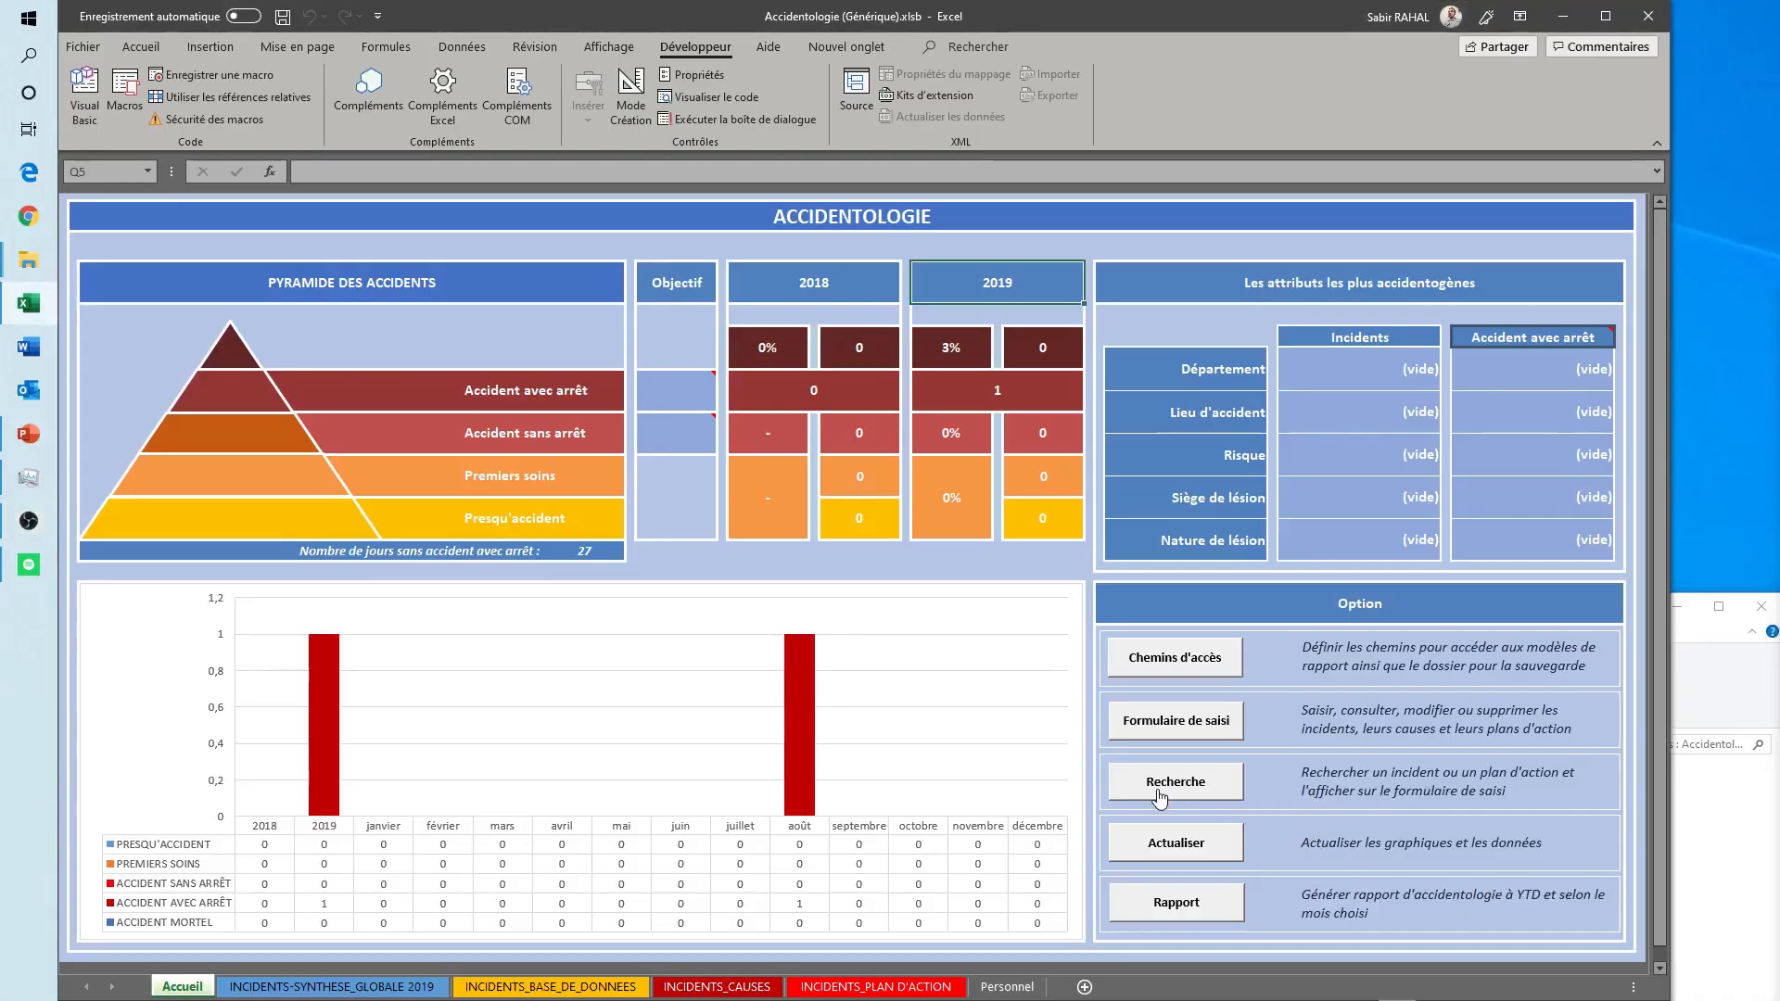
- Search the incidents by TYPE for "Travail" and select the matching record
click(1169, 796)
click(674, 409)
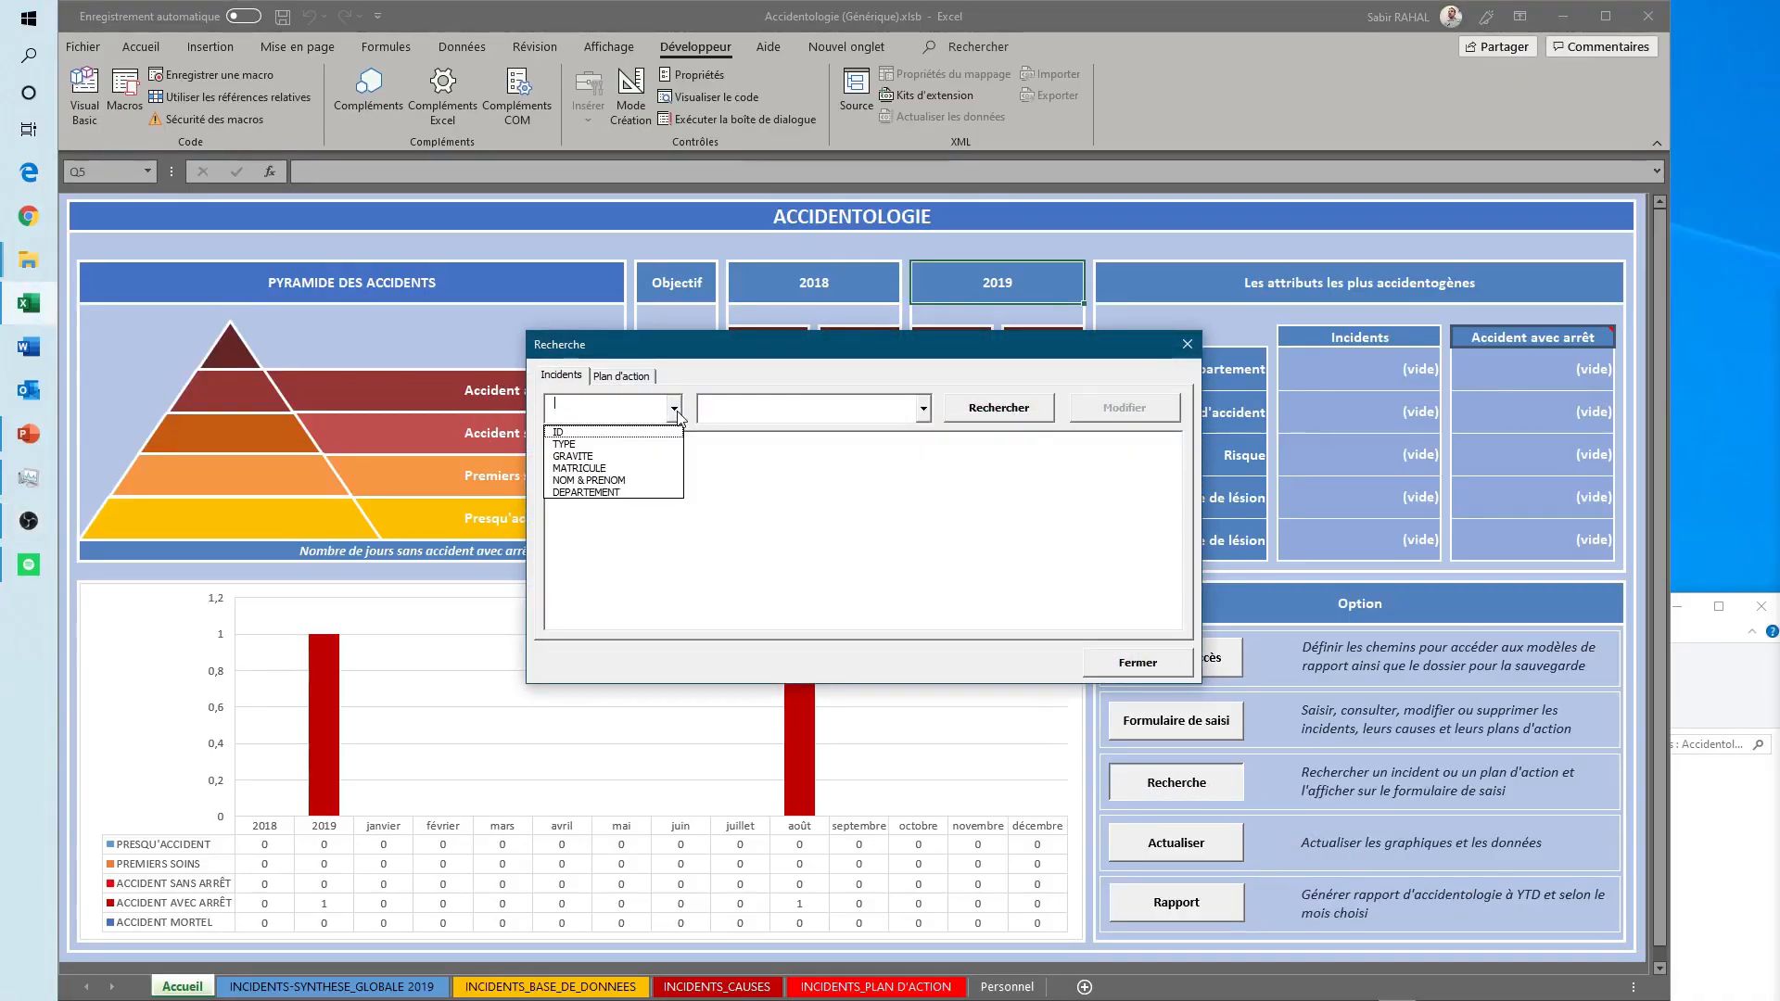
click(575, 444)
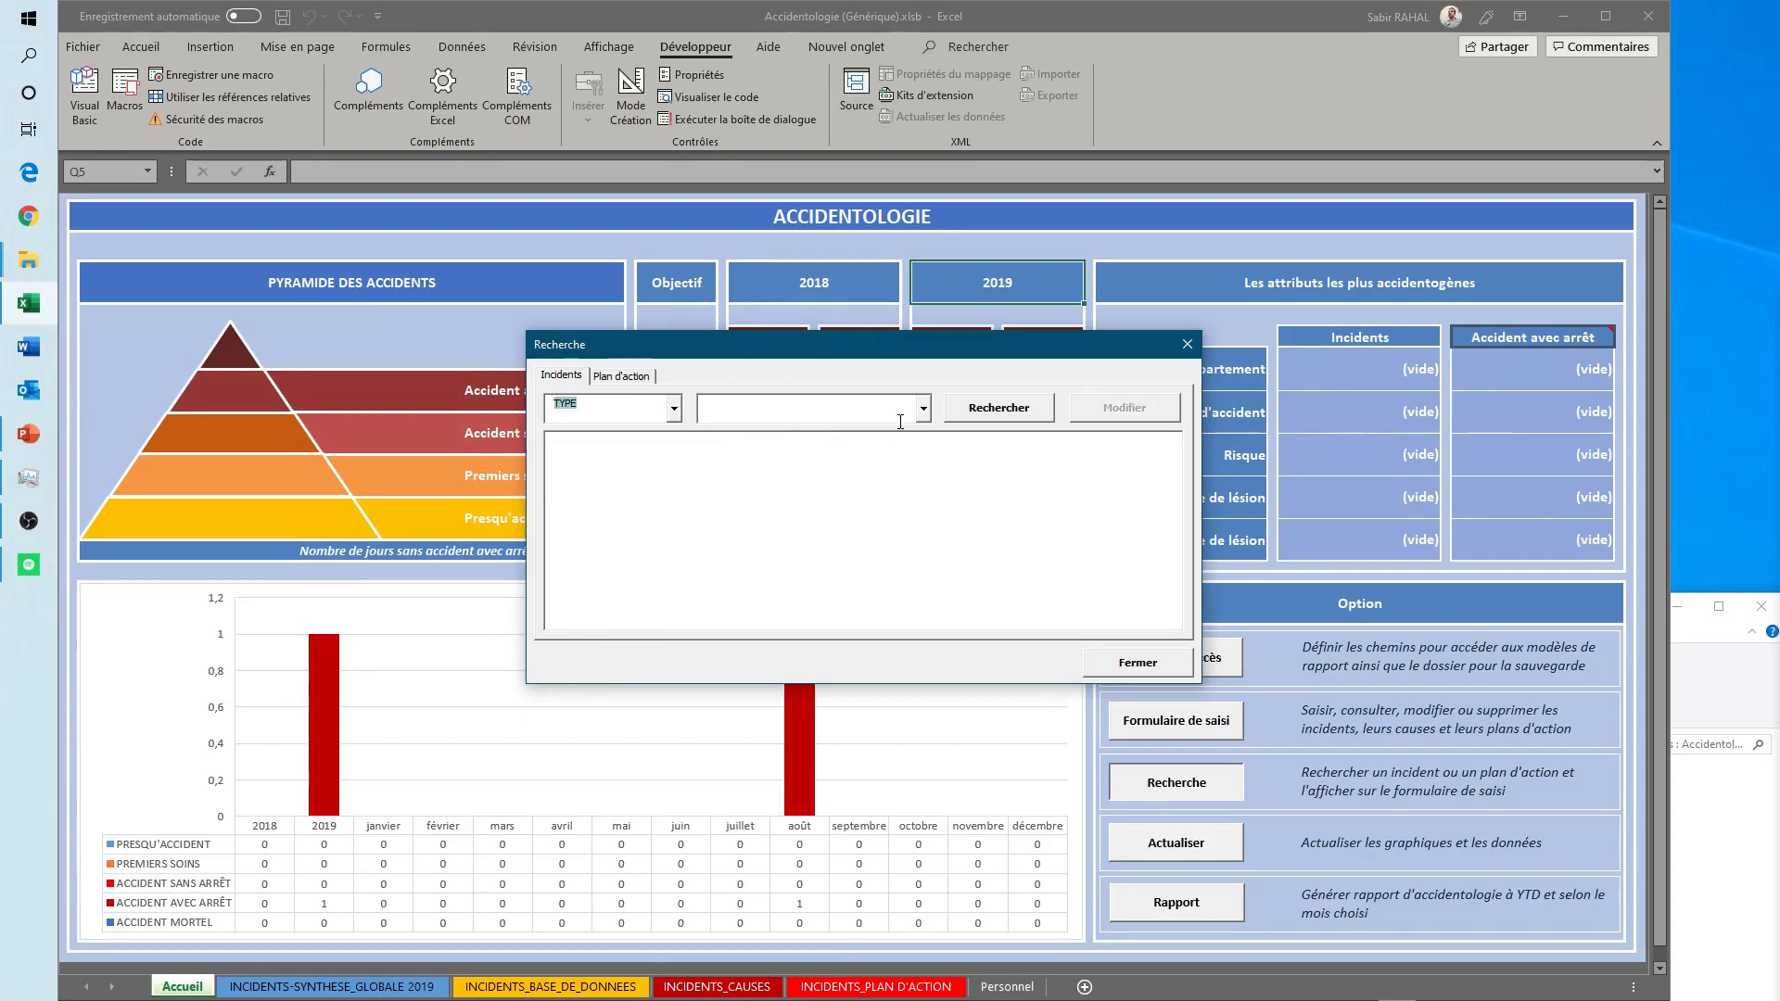
click(923, 408)
click(807, 445)
click(990, 416)
click(706, 451)
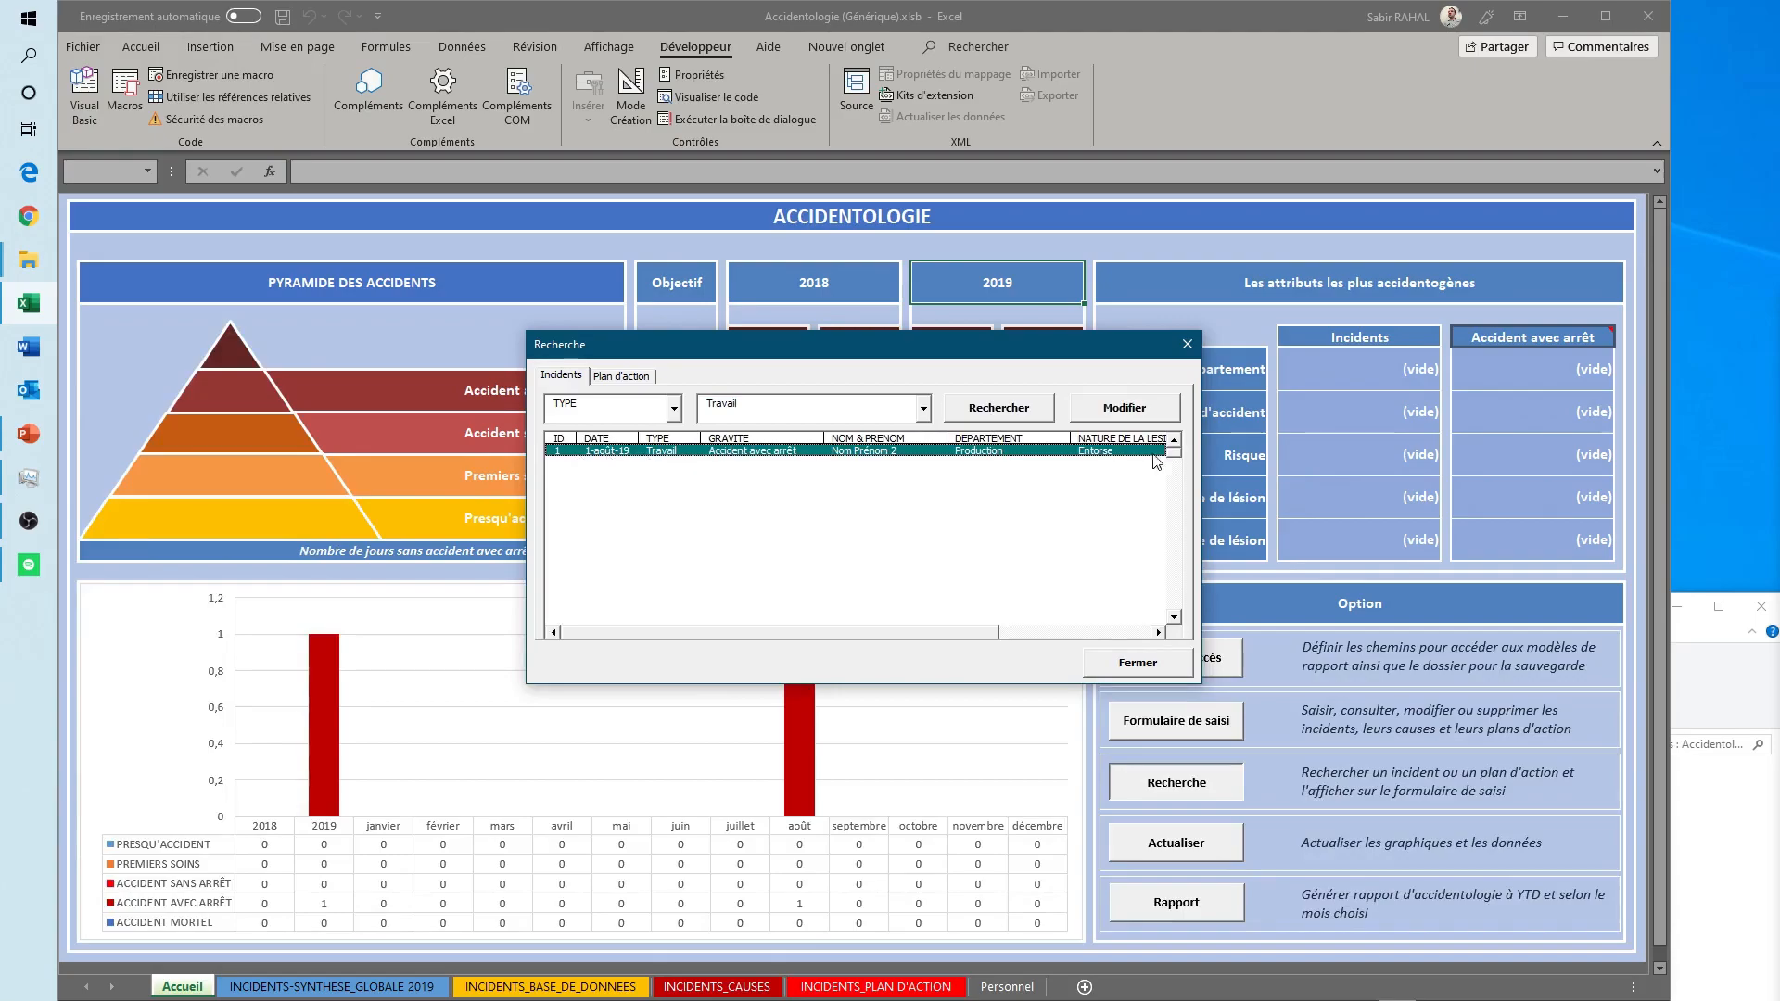
- Open the selected incident for modification and load its cause tree and its action plan
click(1128, 415)
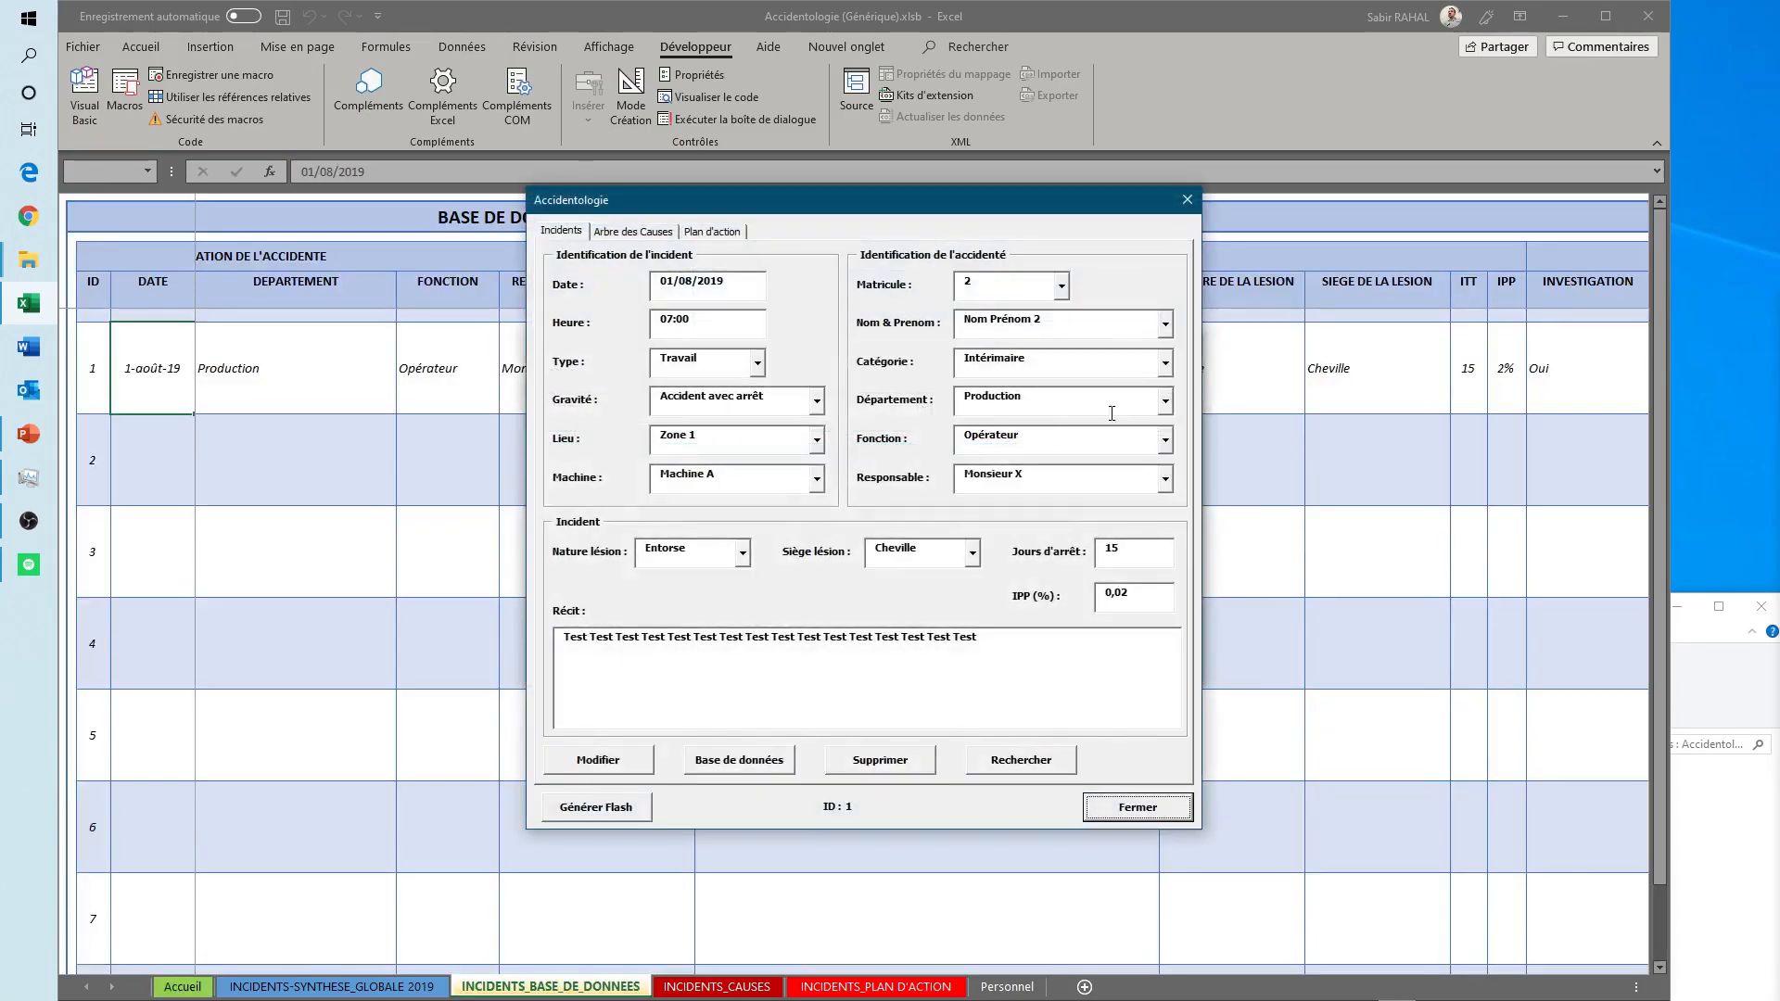
click(640, 231)
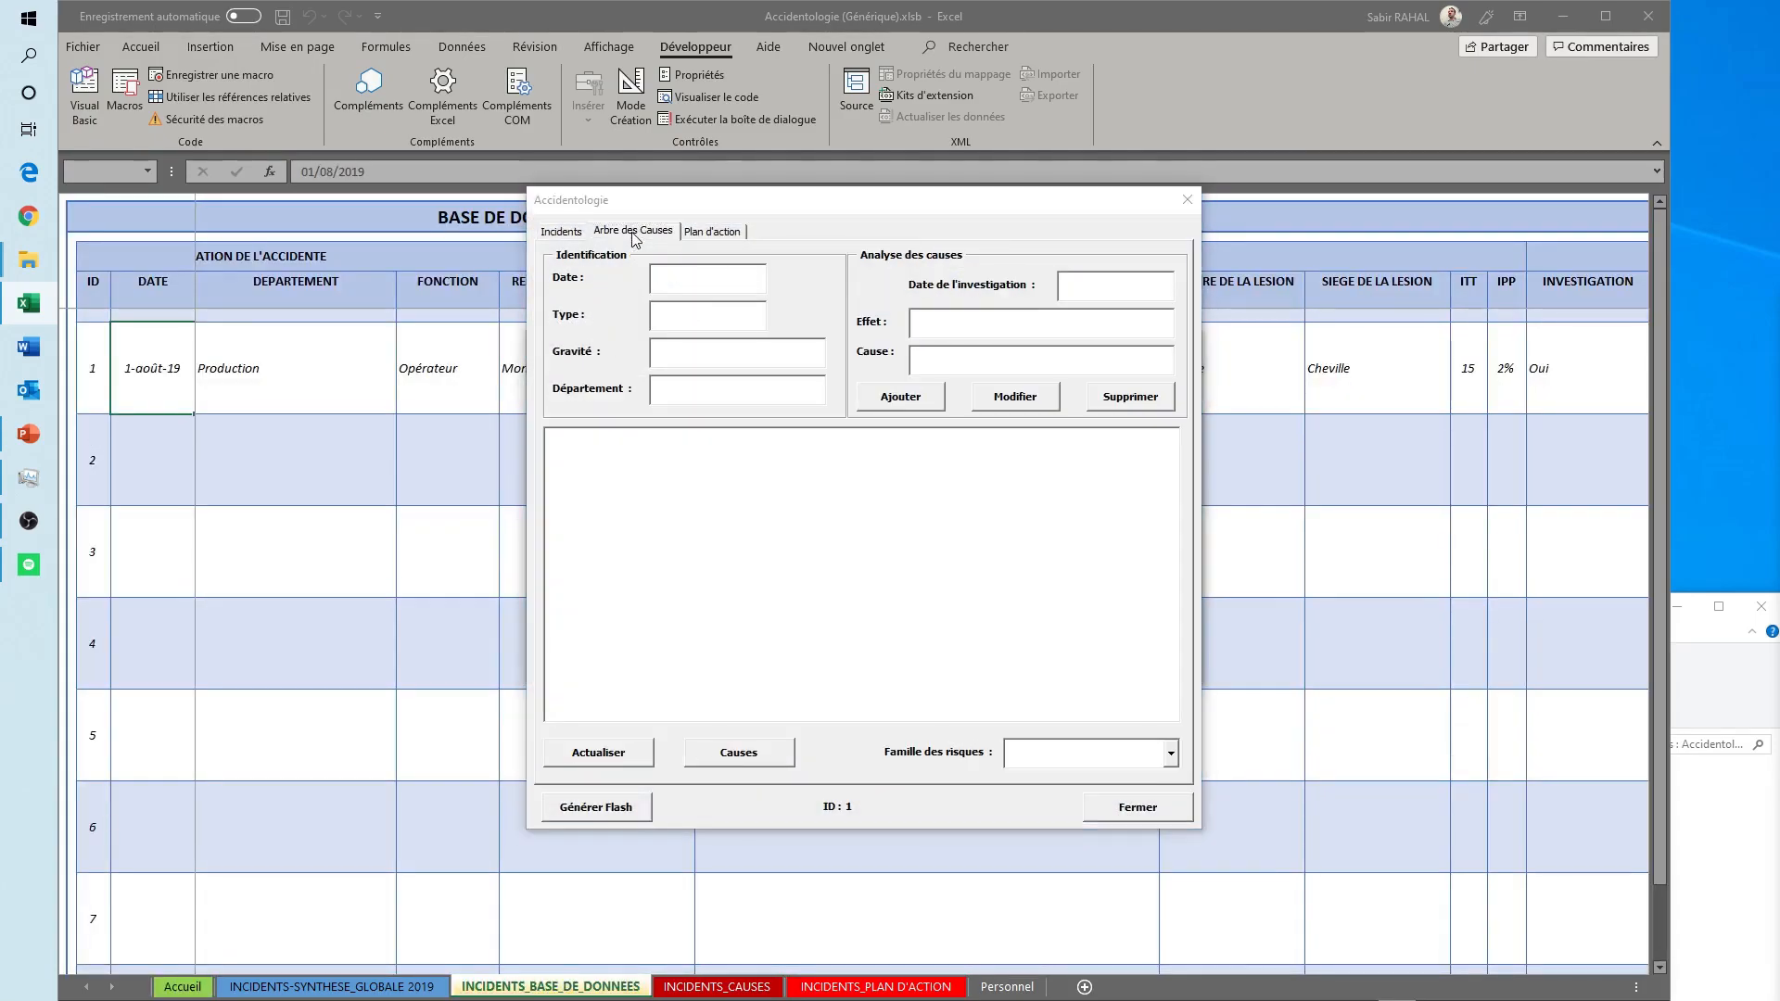
click(1679, 742)
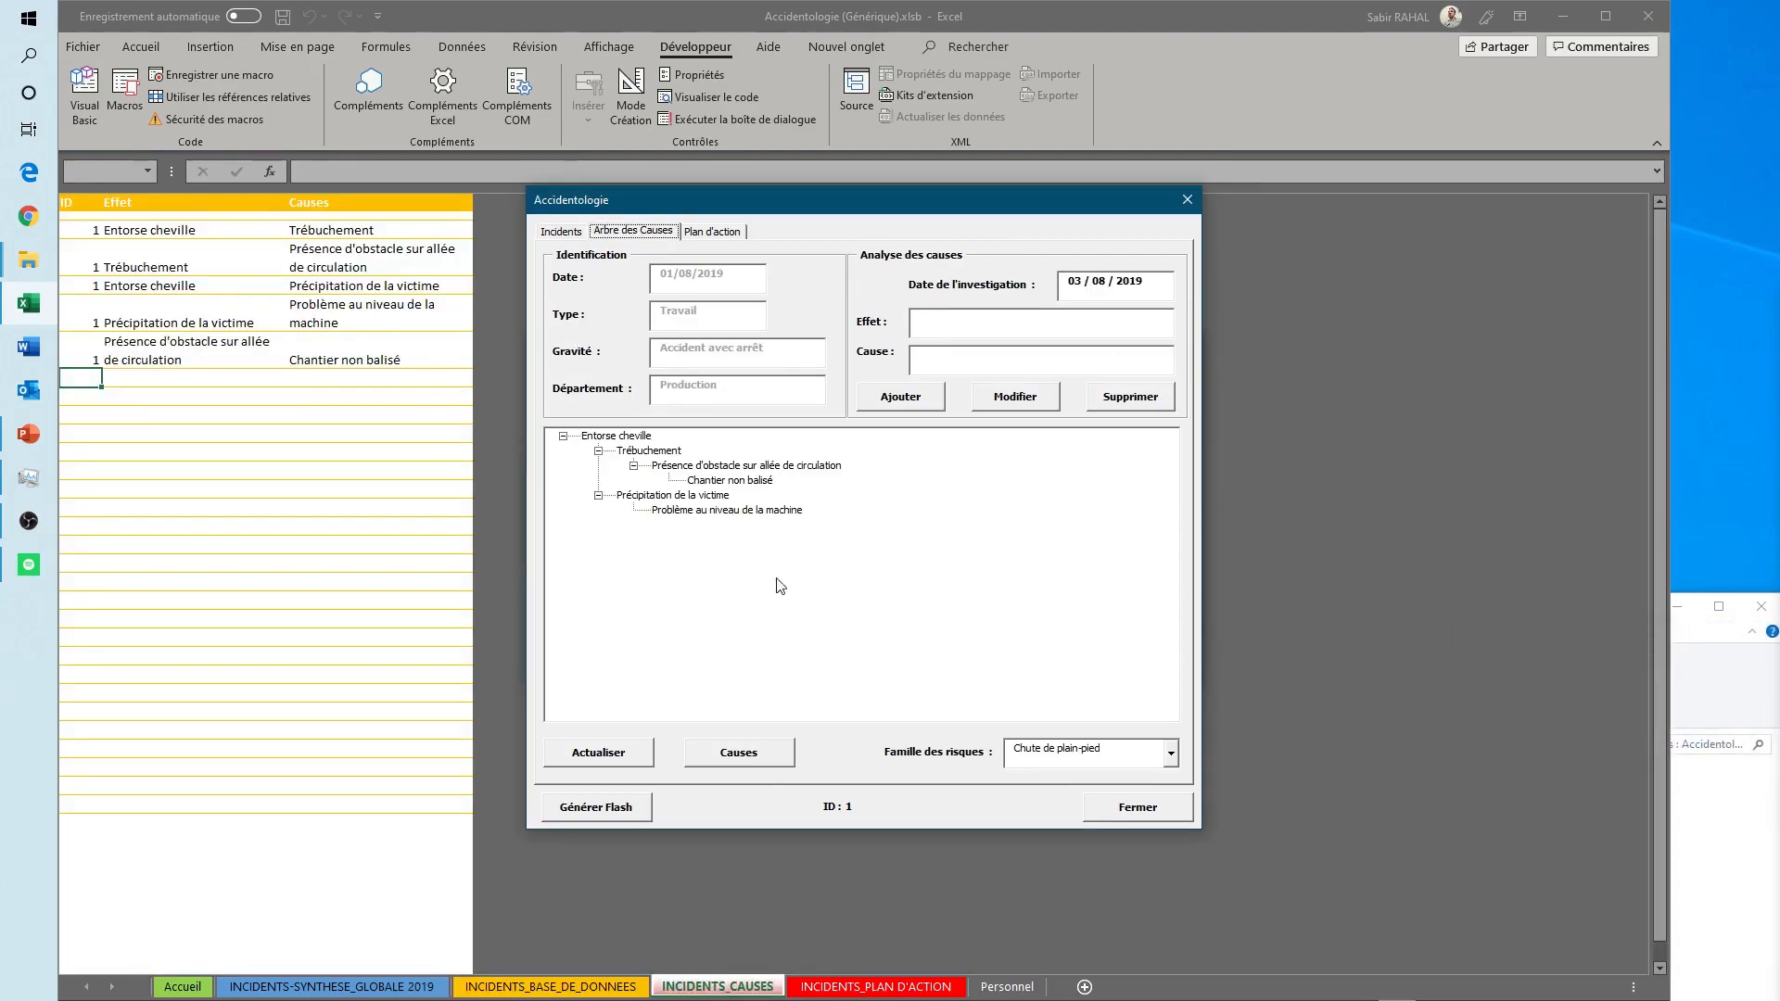
click(720, 233)
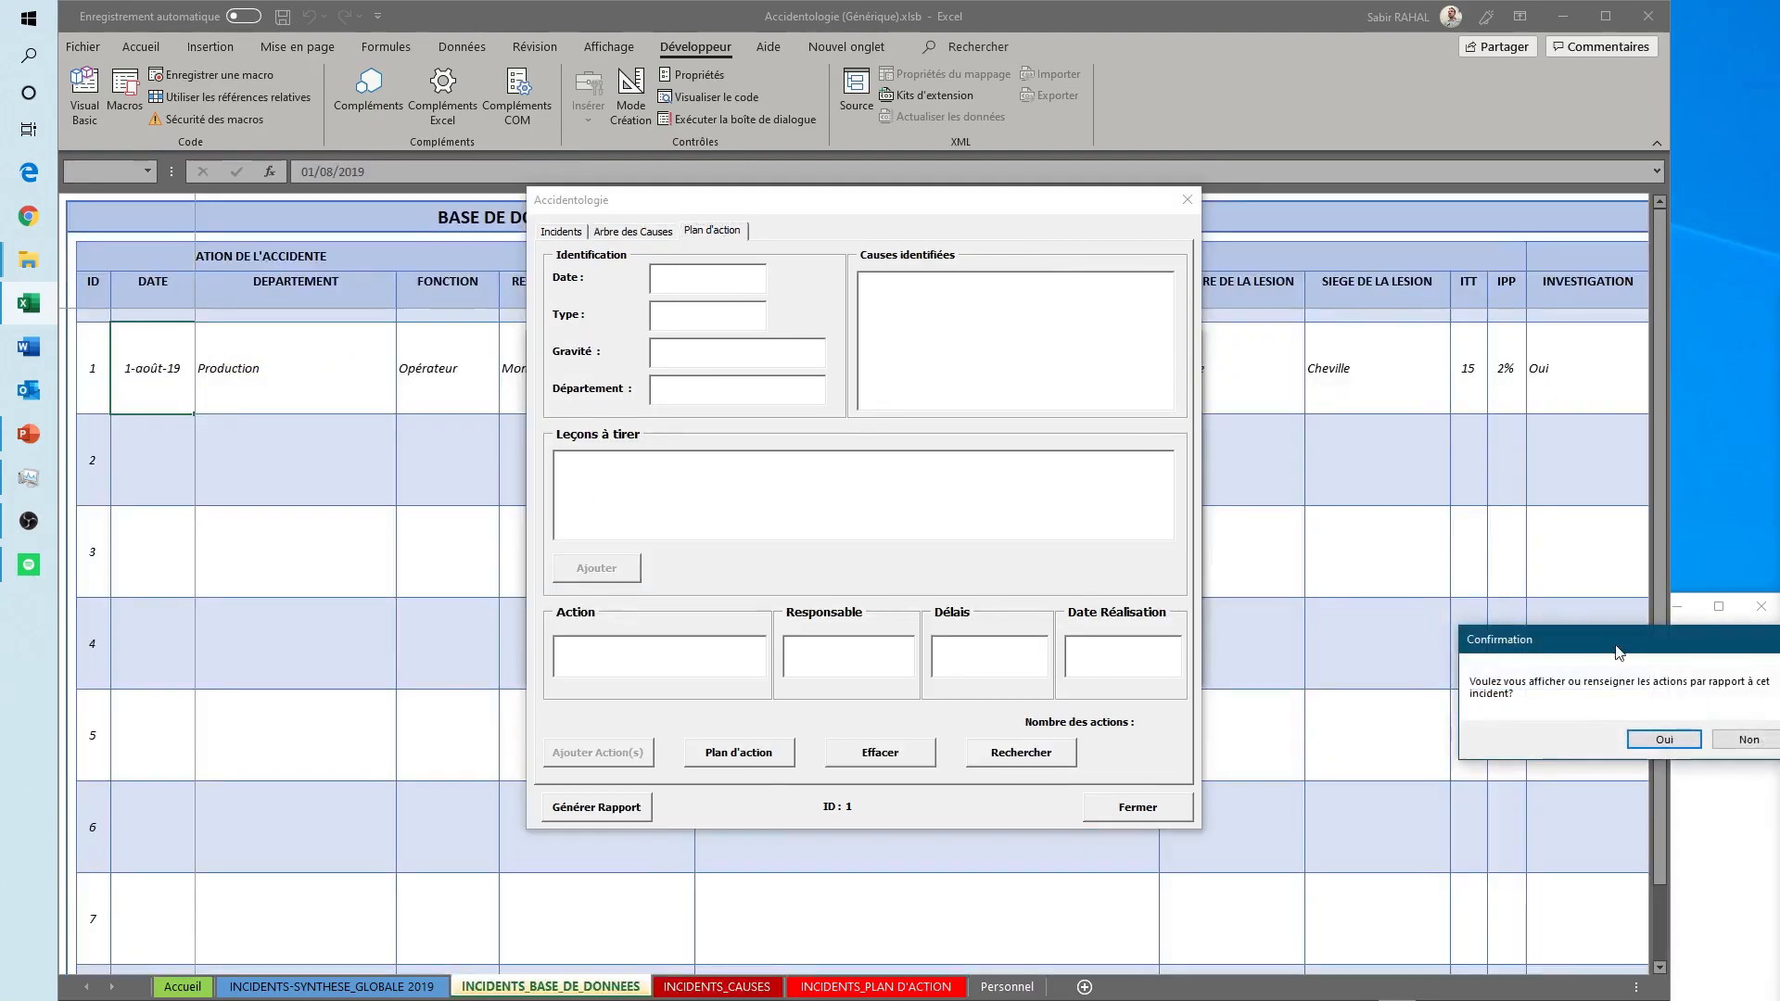
click(1666, 740)
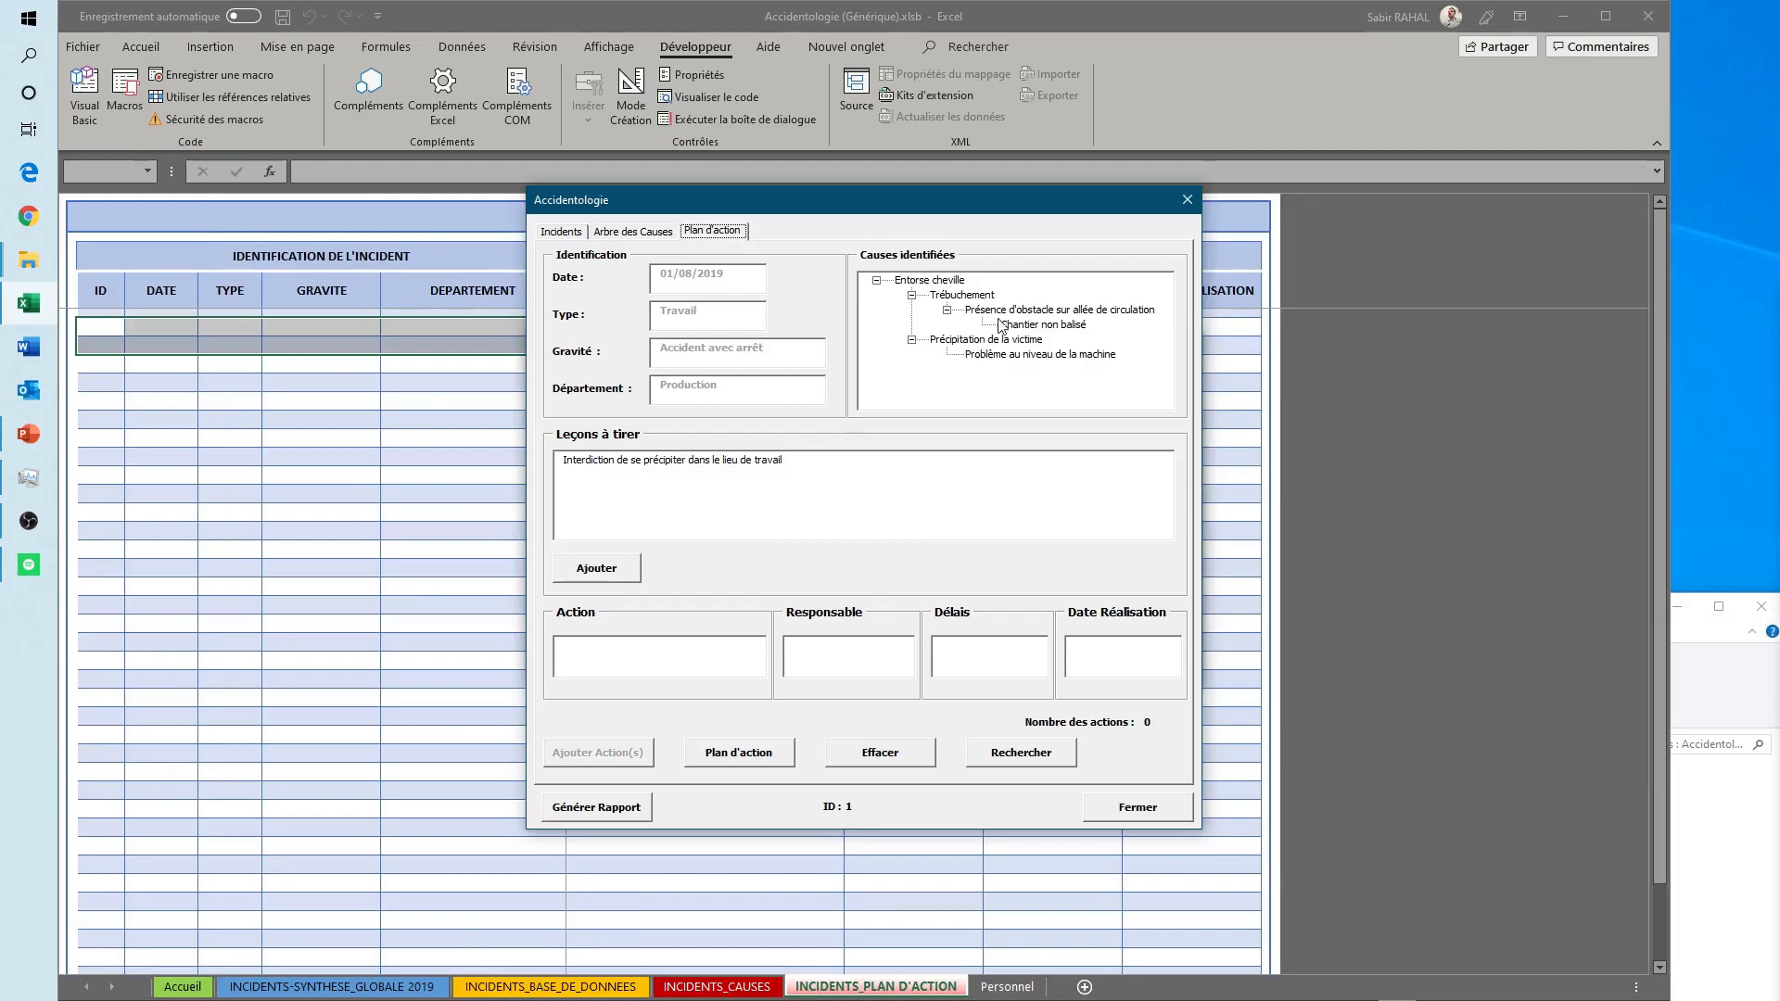
- For the cause "Chantier non balisé", add the action "Sensibiliser sous-traitant pour balisage chantier" with a responsible person and the deadline 05/08/2019
click(1045, 324)
click(650, 652)
text(Sensibiliser sous-t)
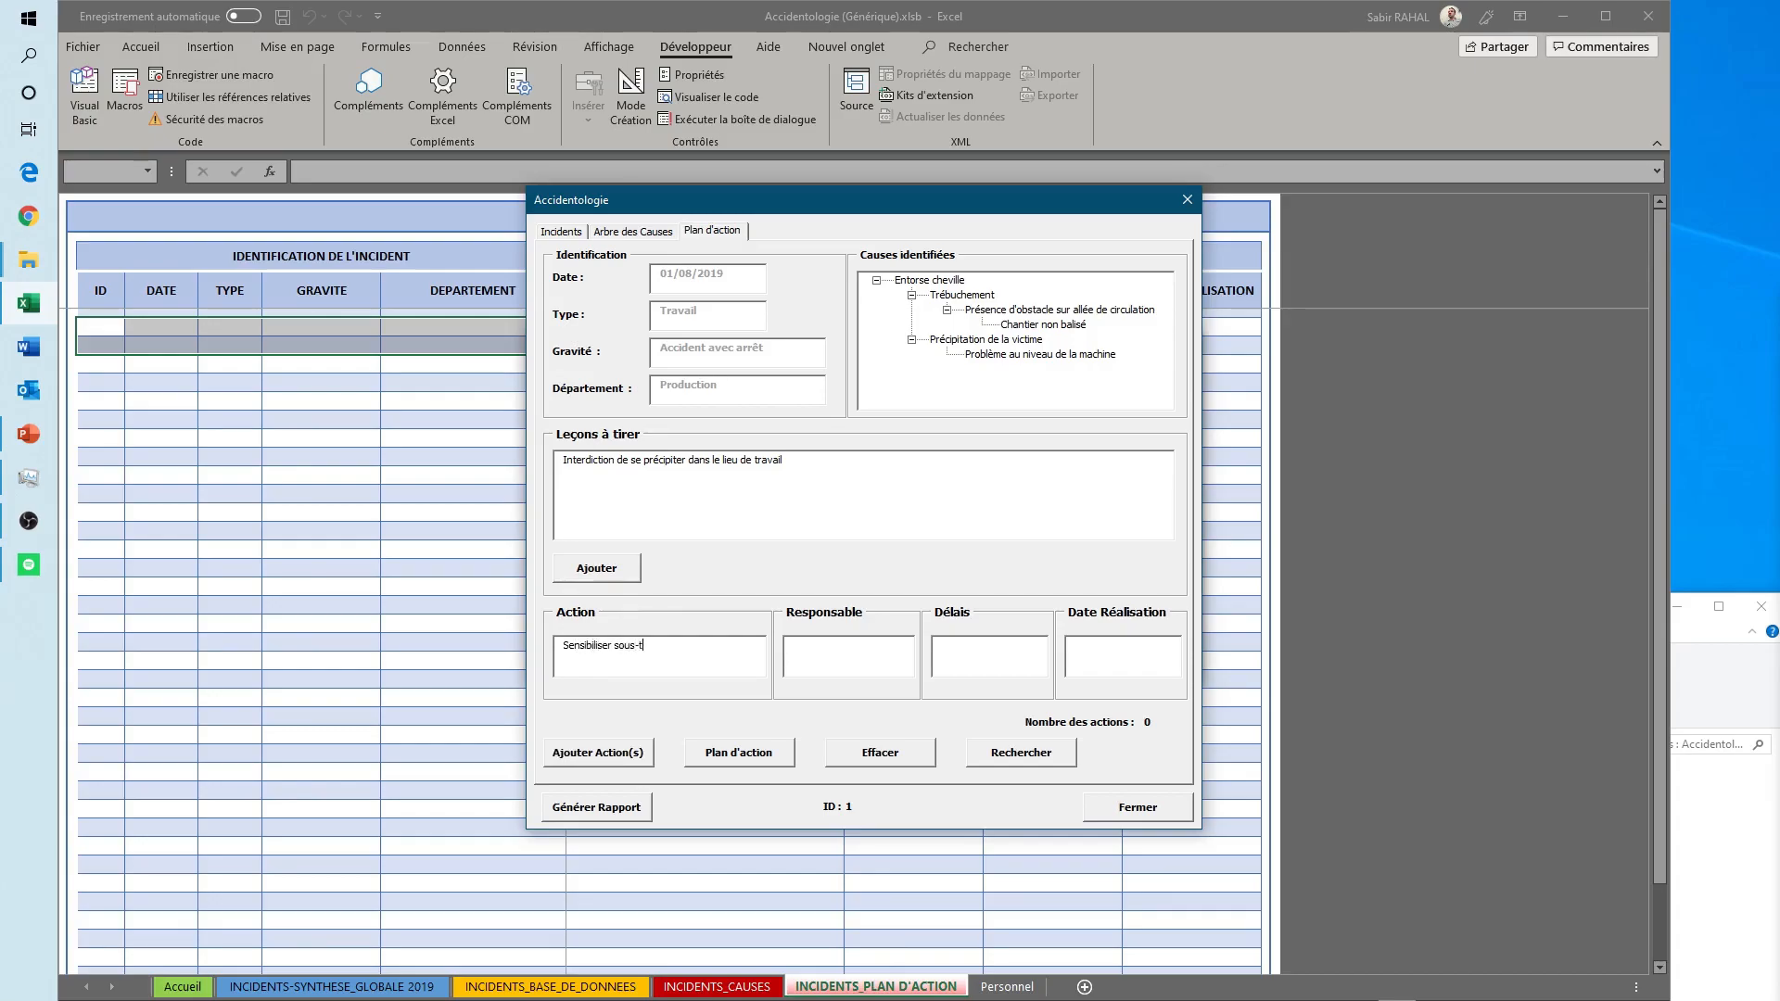
text(raitant pour balisage chantier)
key(Tab)
text(Monsieur )
text(05/08/2019)
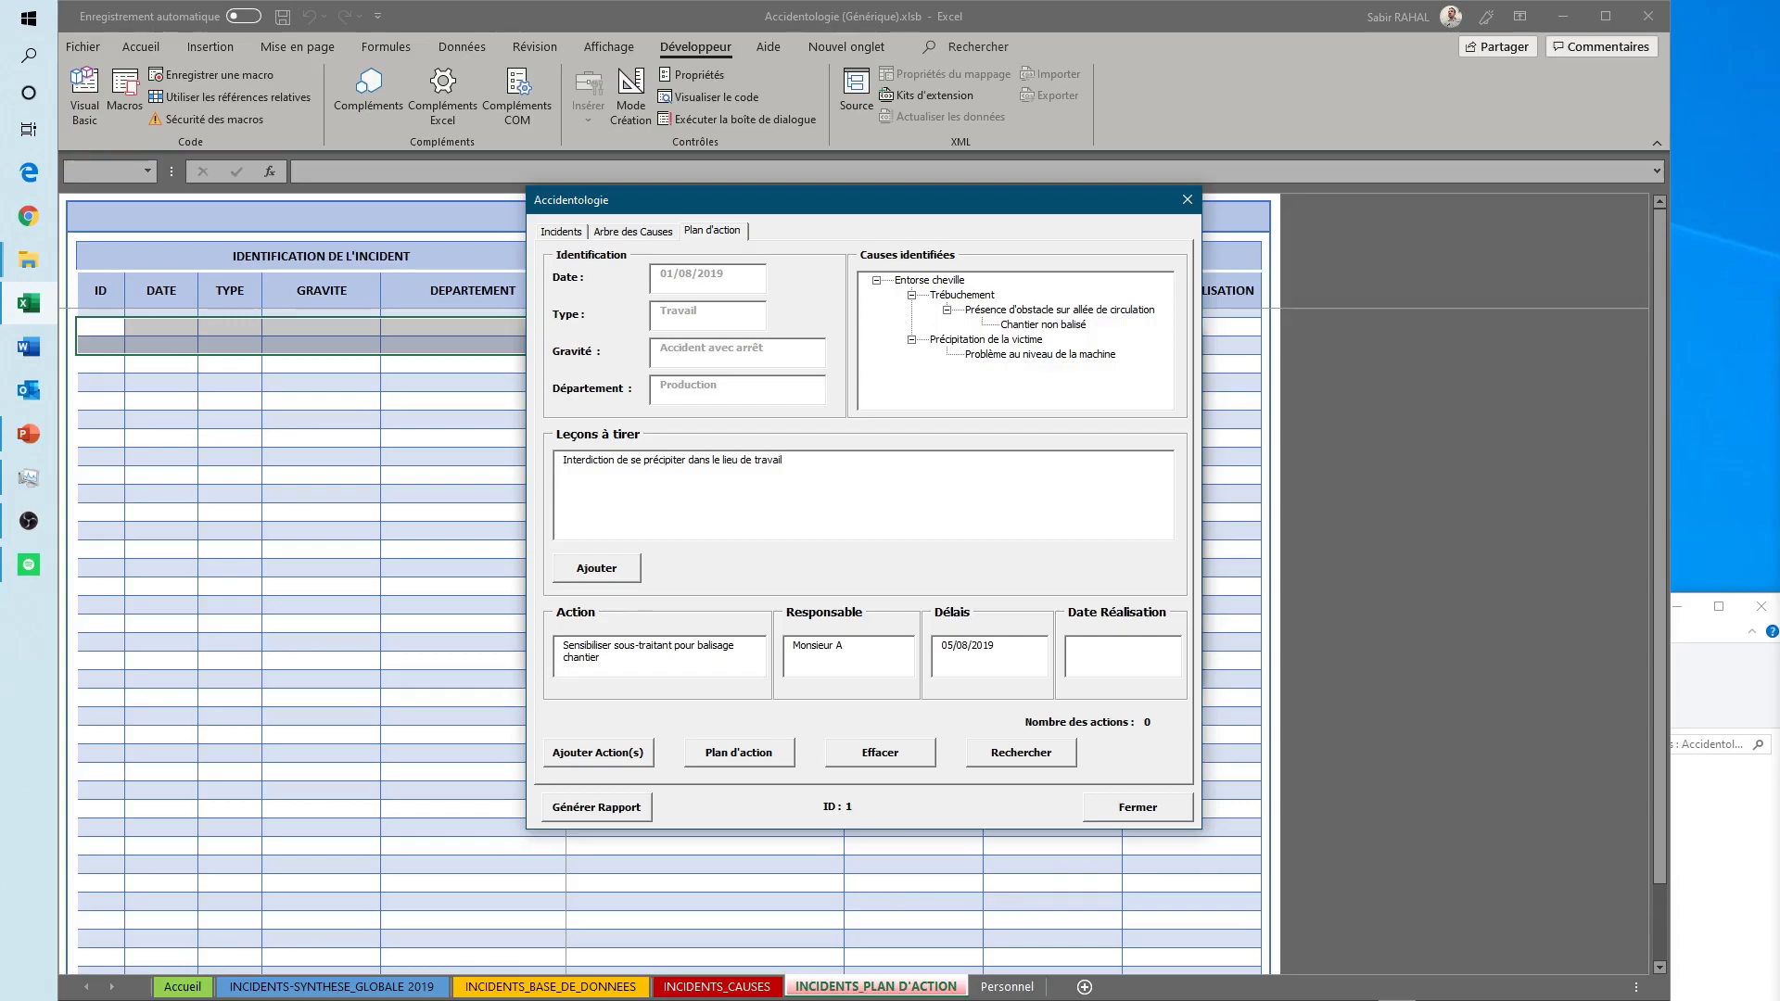
click(617, 757)
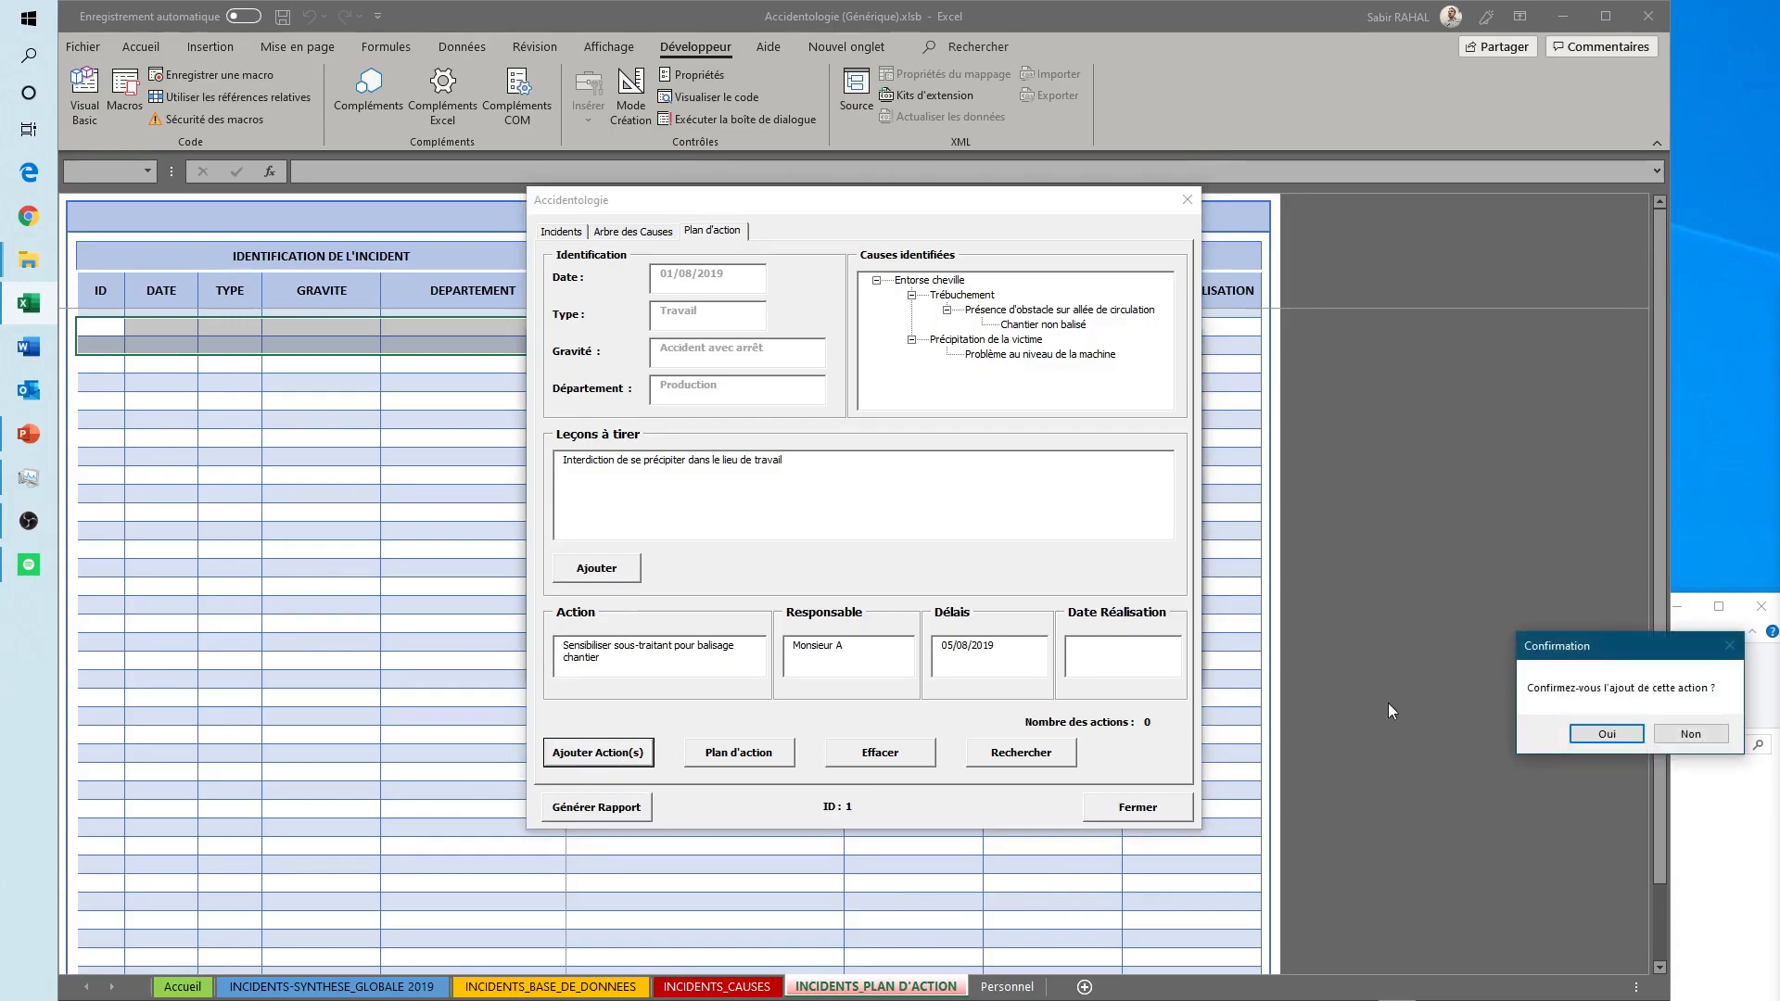
click(1635, 741)
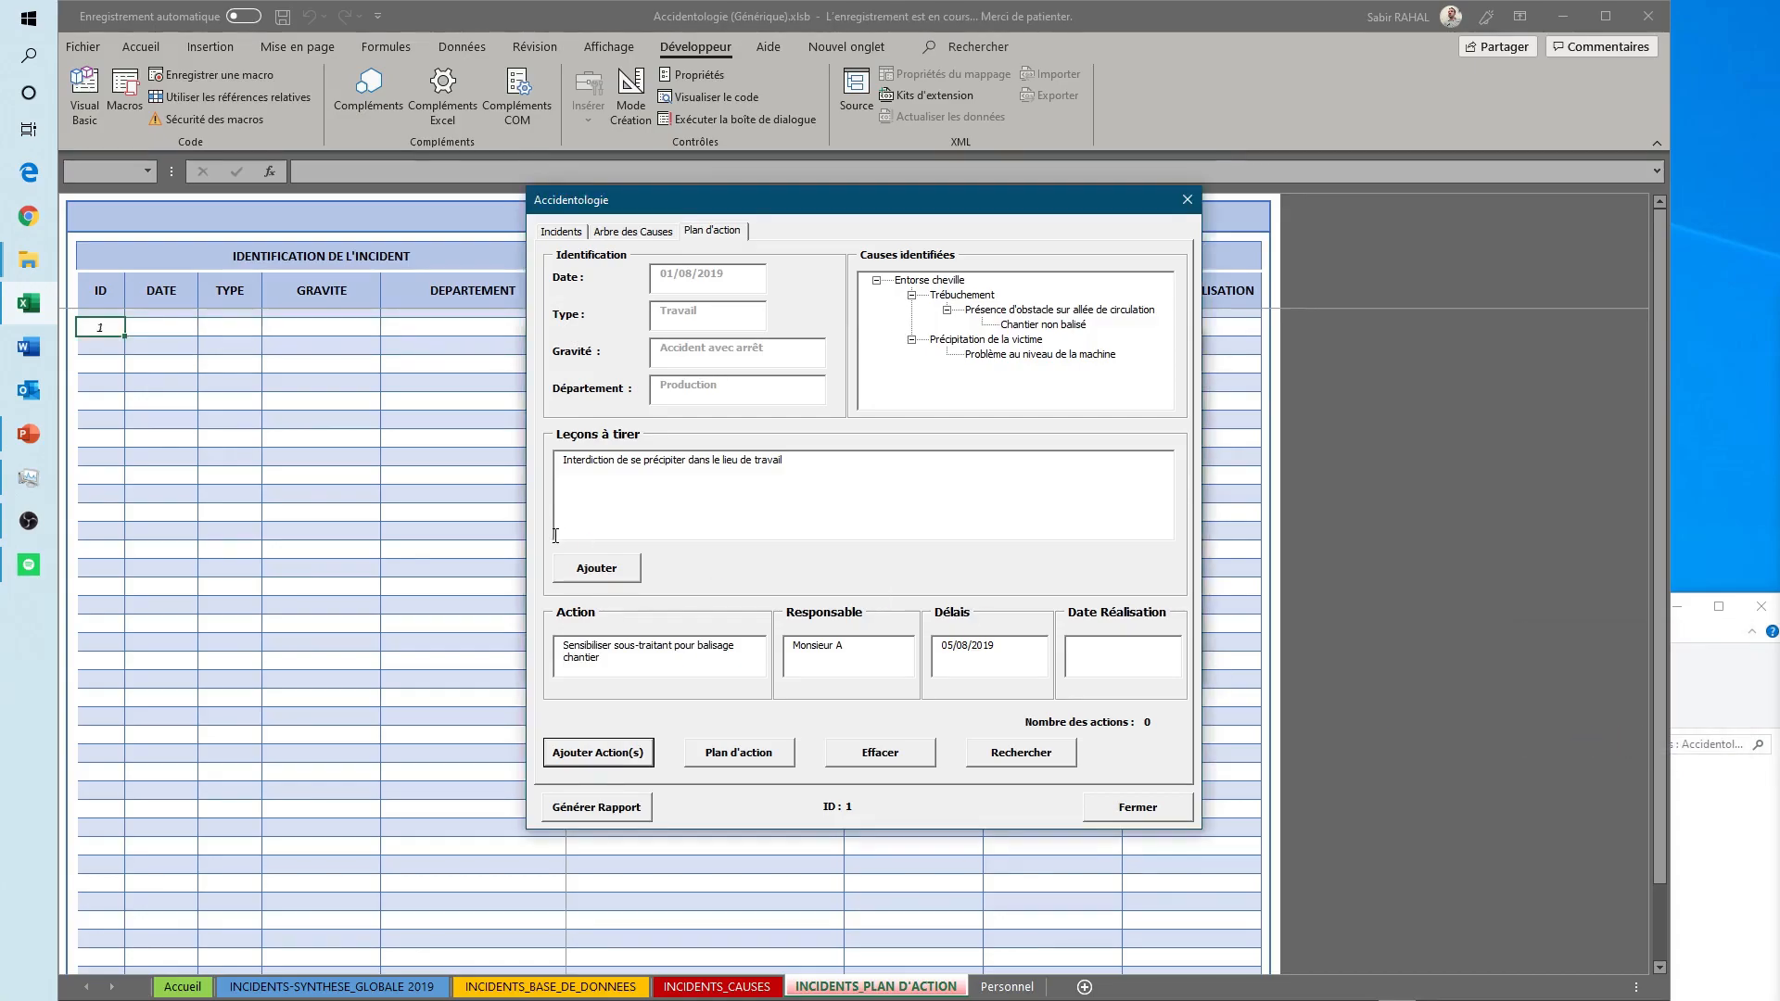
drag(721, 205, 712, 365)
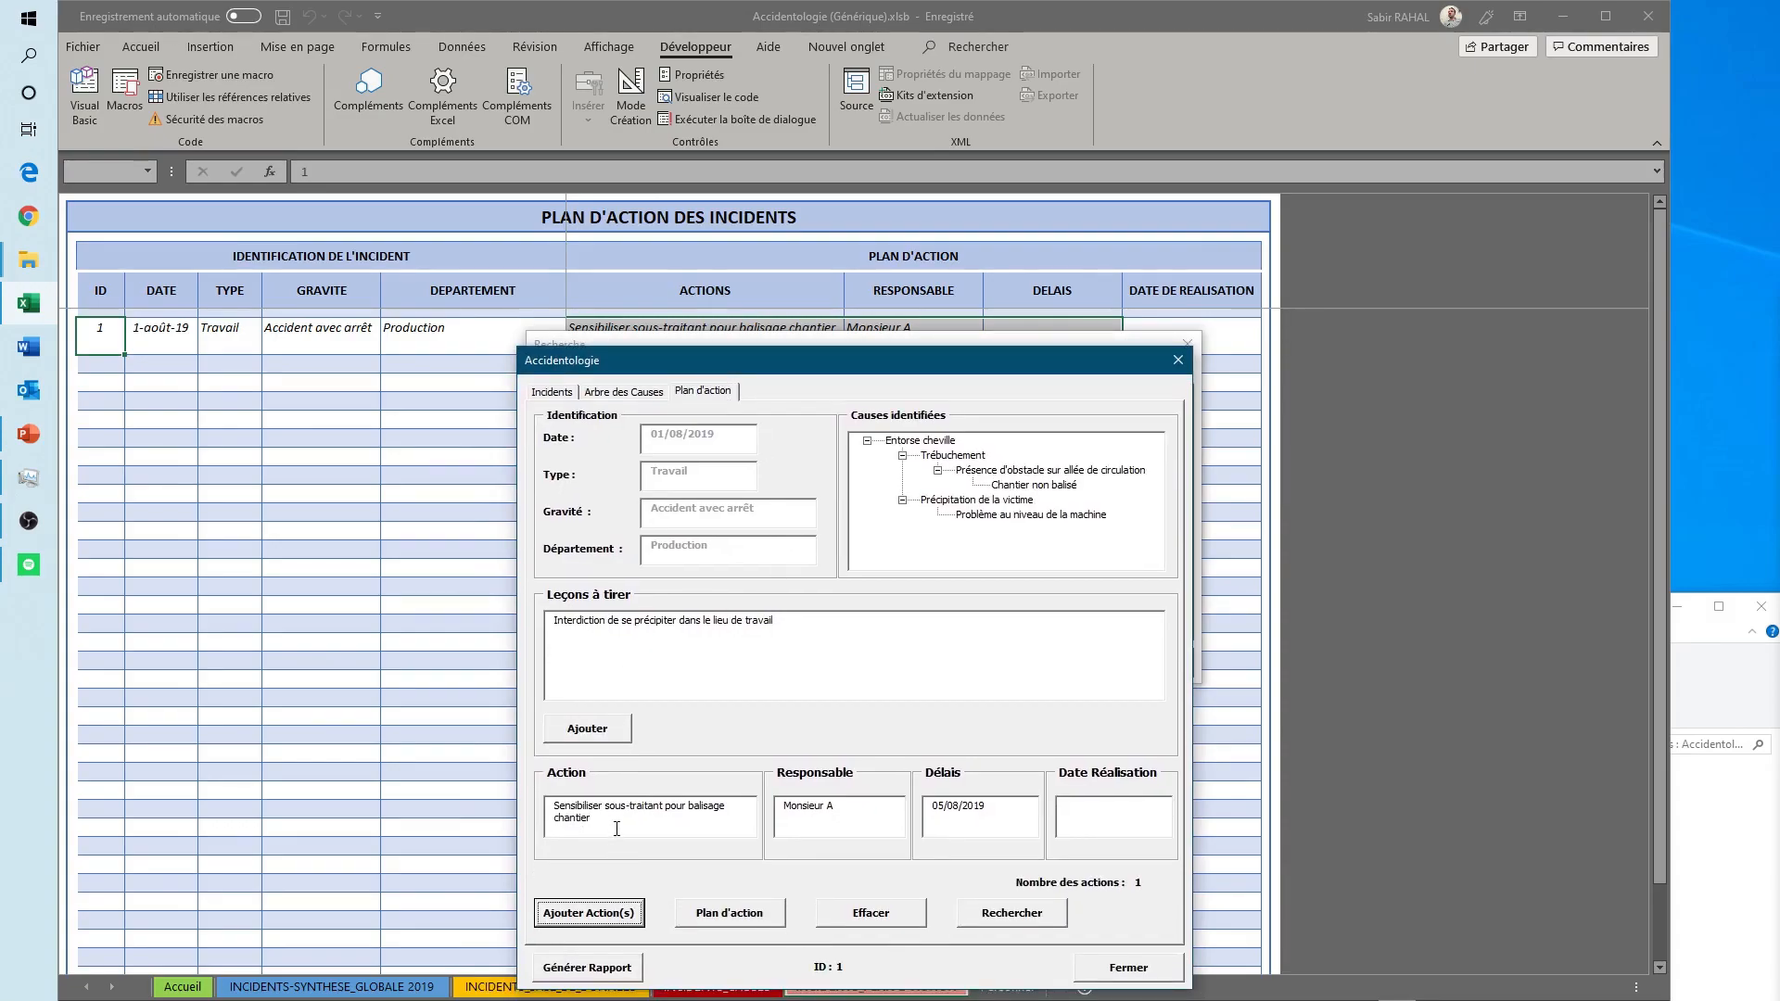
- Clear the action fields and add "Sensibiliser le personnel sur l'interdiction de se précipiter" for "Précipitation de la victime", with a responsible person and deadline 15/08/2019
click(876, 916)
click(693, 827)
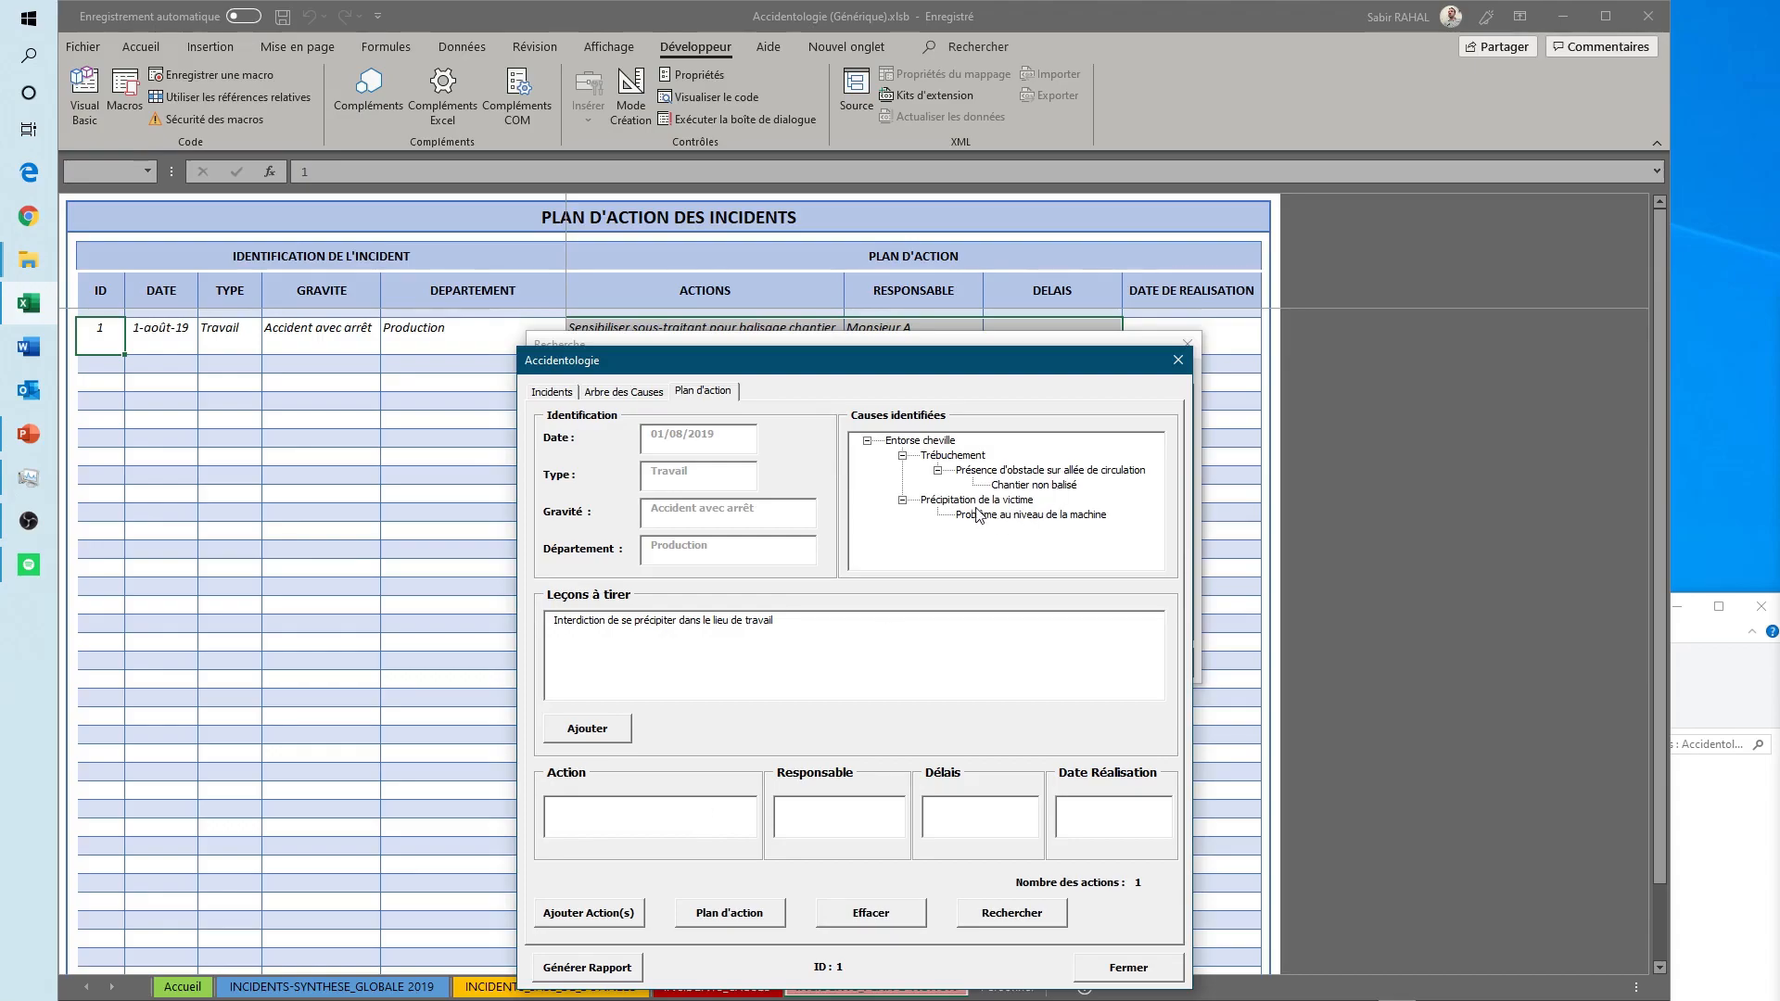
click(974, 501)
click(663, 816)
text(r le personnel sur l'in)
text(terdiction de se précipiter)
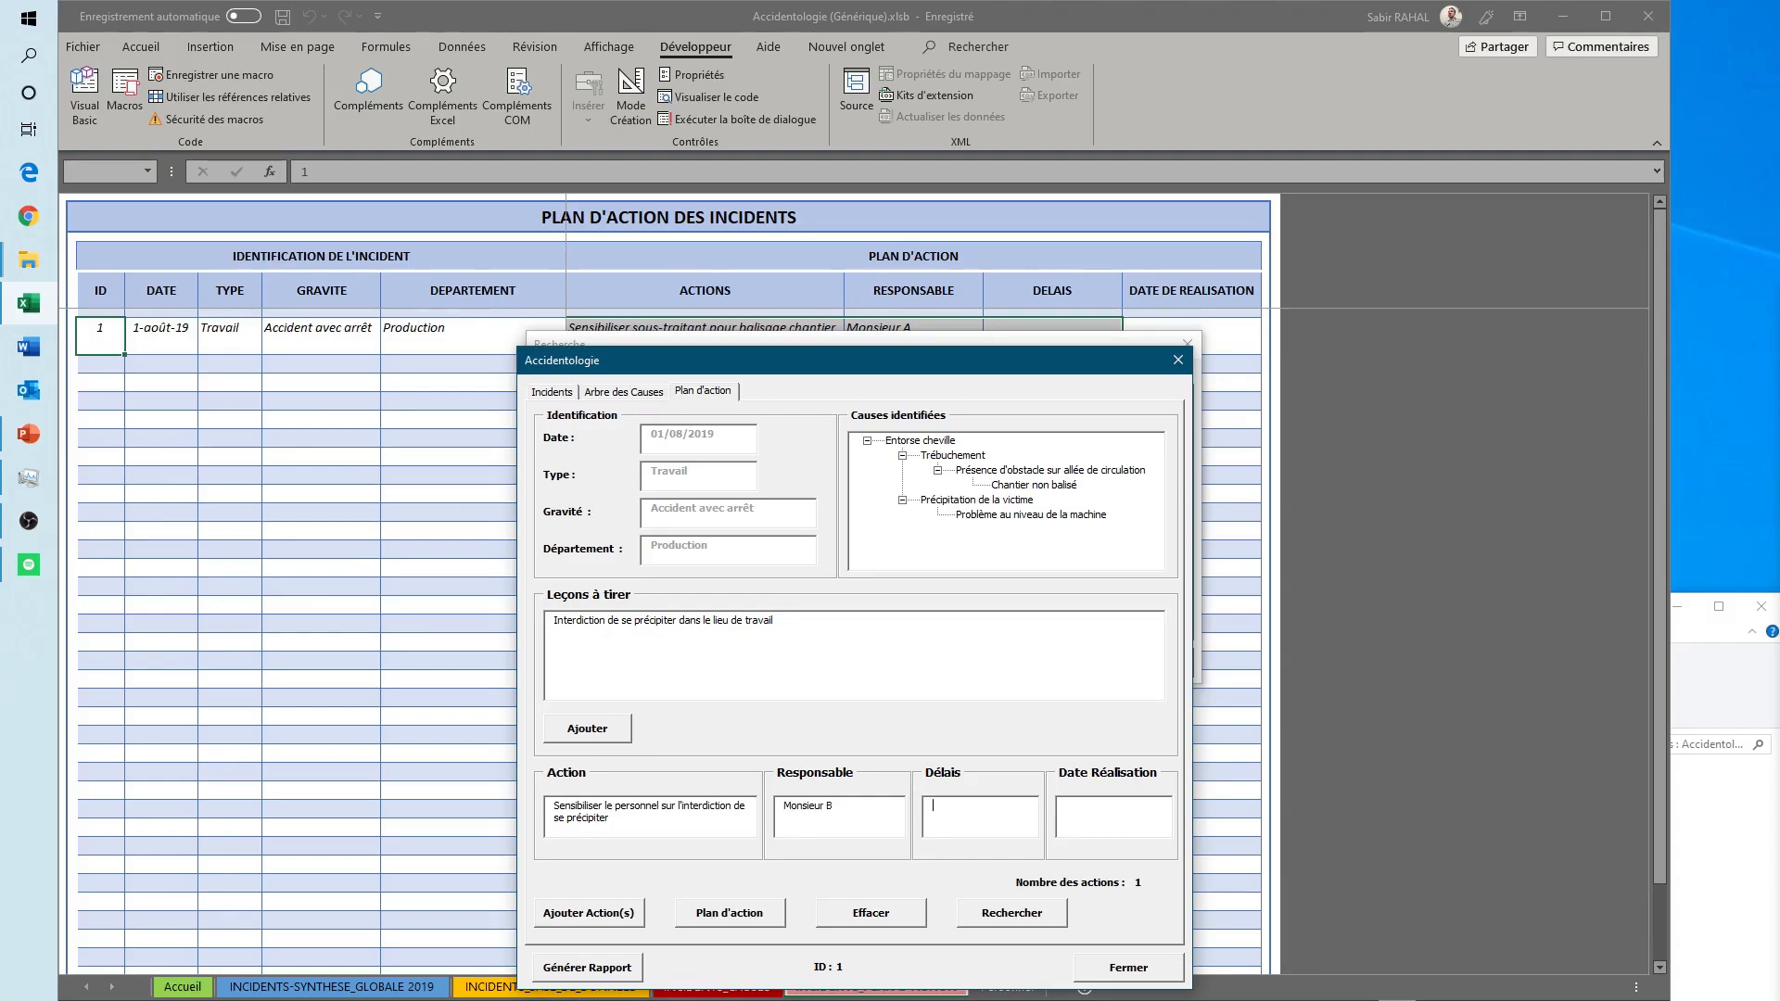
text(15)
text(/08/2019)
click(598, 925)
click(1595, 735)
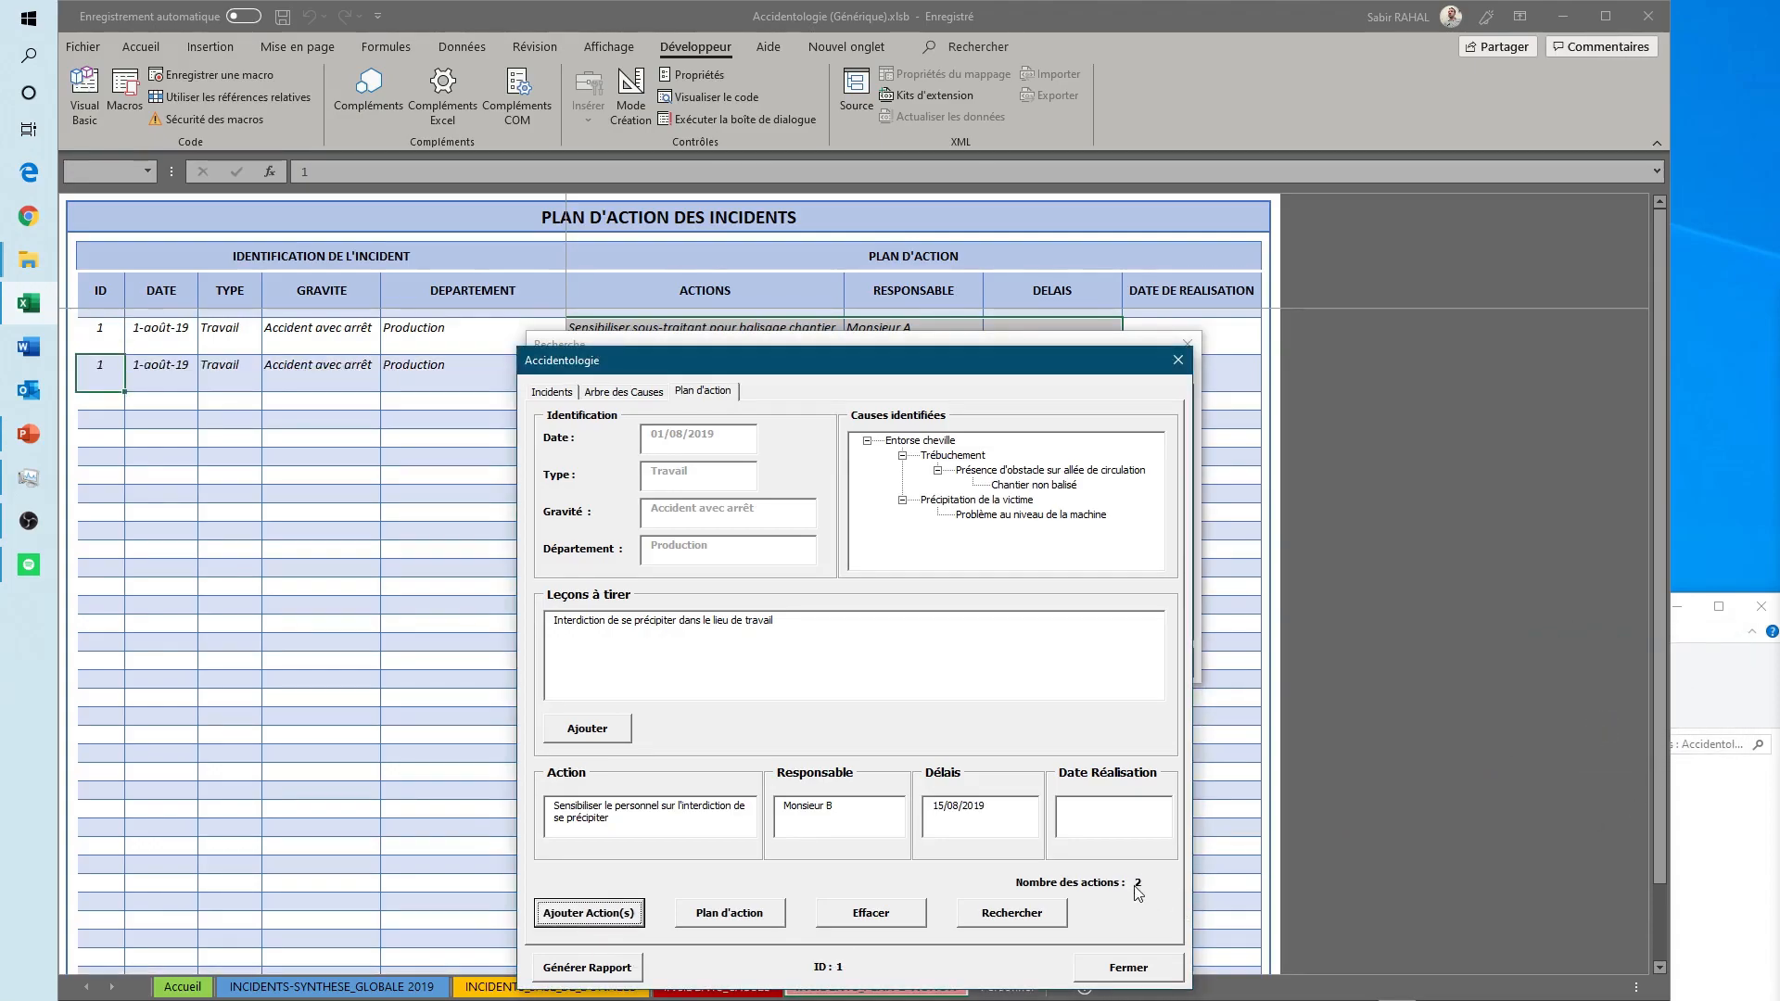
- Close the incident and search forms and review the recorded actions on the INCIDENTS_PLAN D'ACTION sheet
click(1146, 970)
click(1150, 664)
click(875, 986)
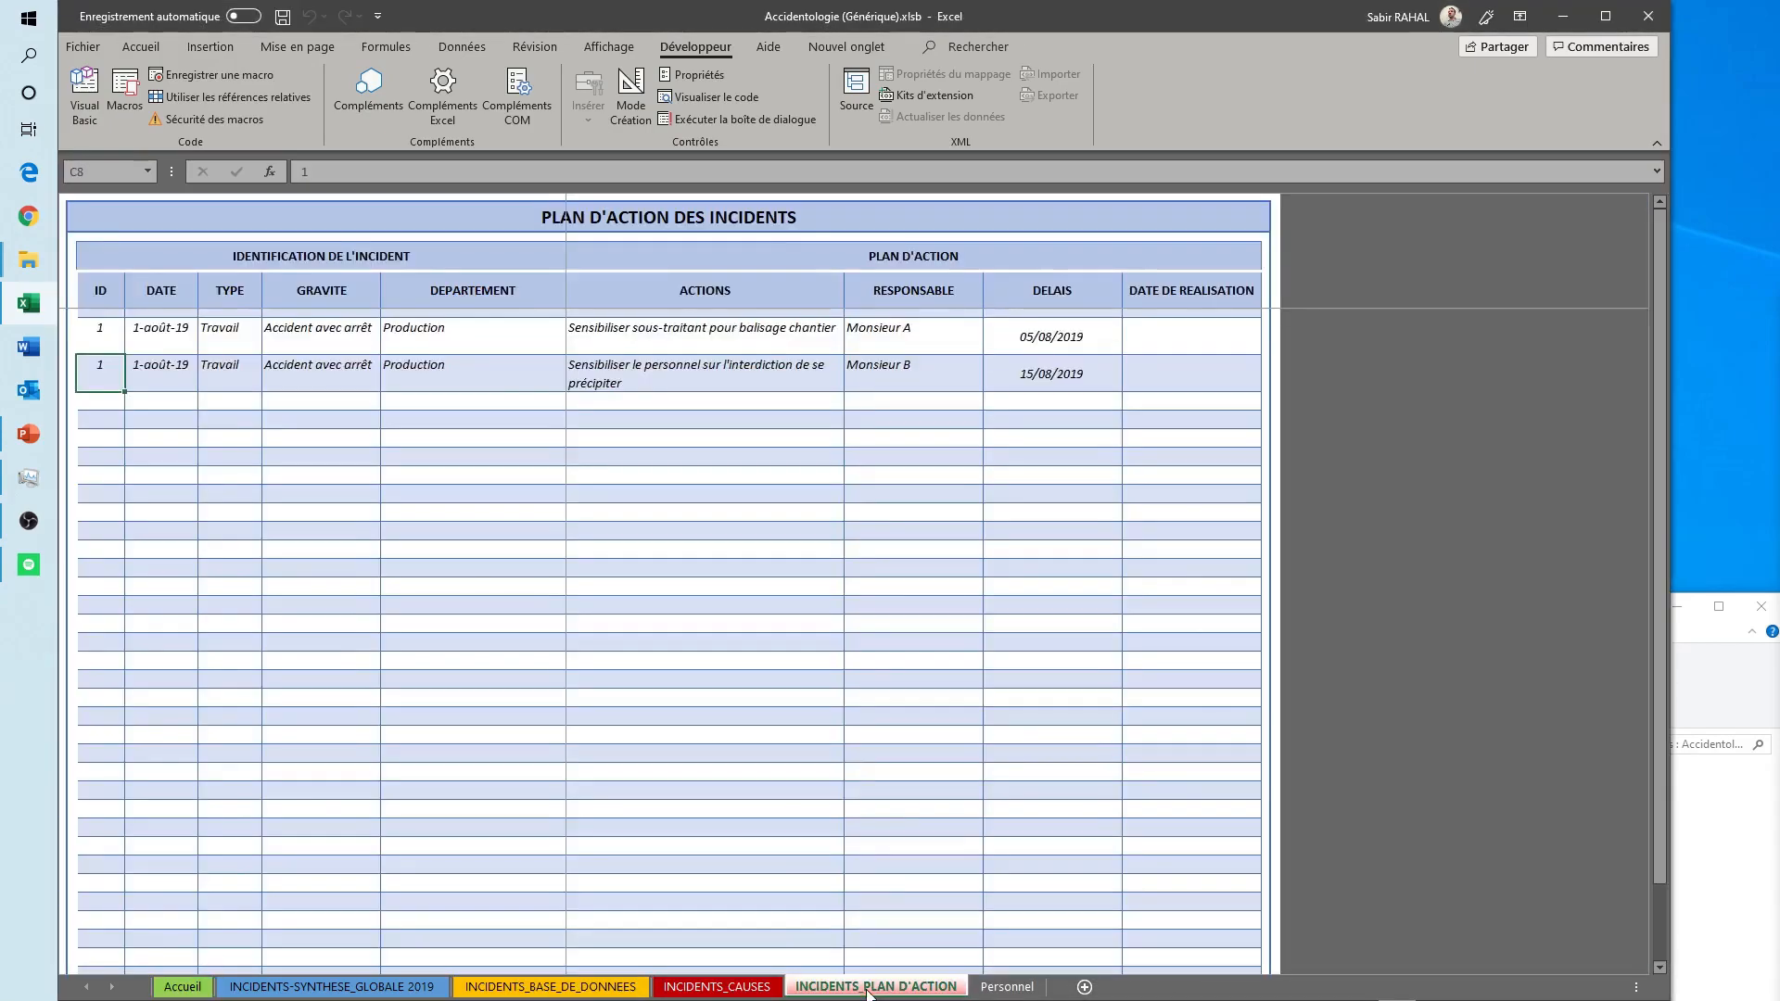
drag(108, 331, 1082, 378)
click(857, 441)
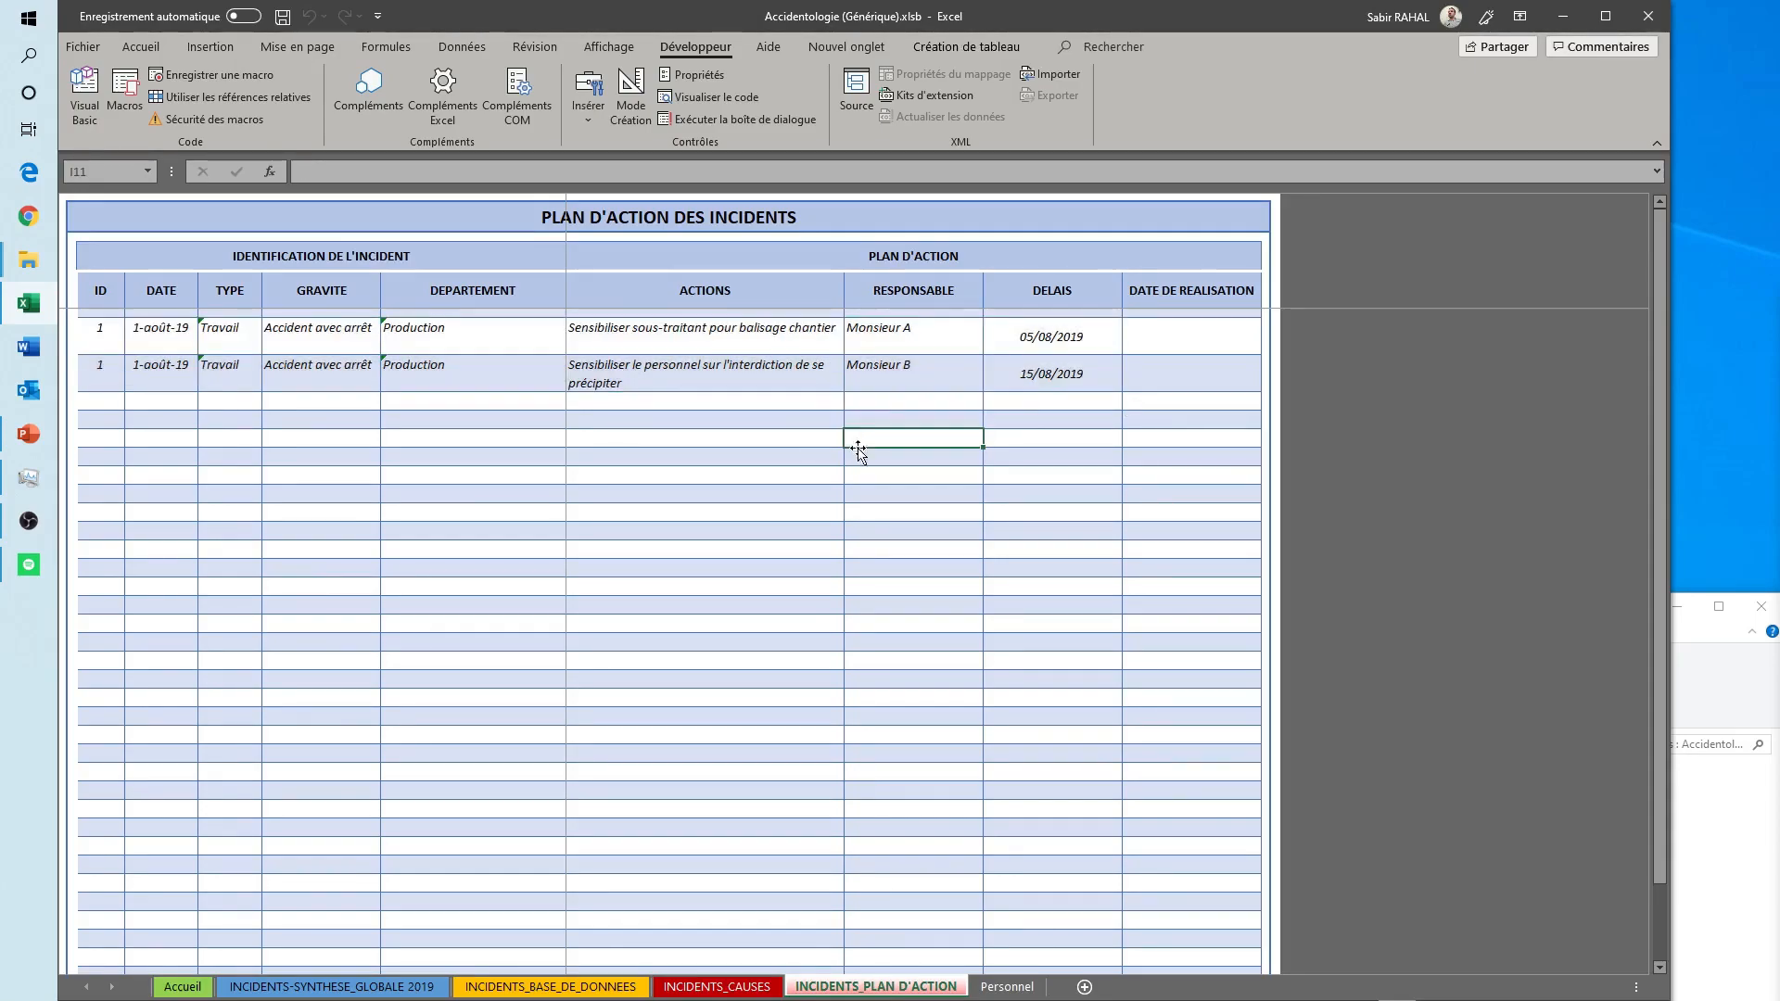
- From the Accueil sheet, search the action plans by TYPE for "Travail" and select the action "Sensibiliser sous-traitant pour balisage chantier"
click(183, 987)
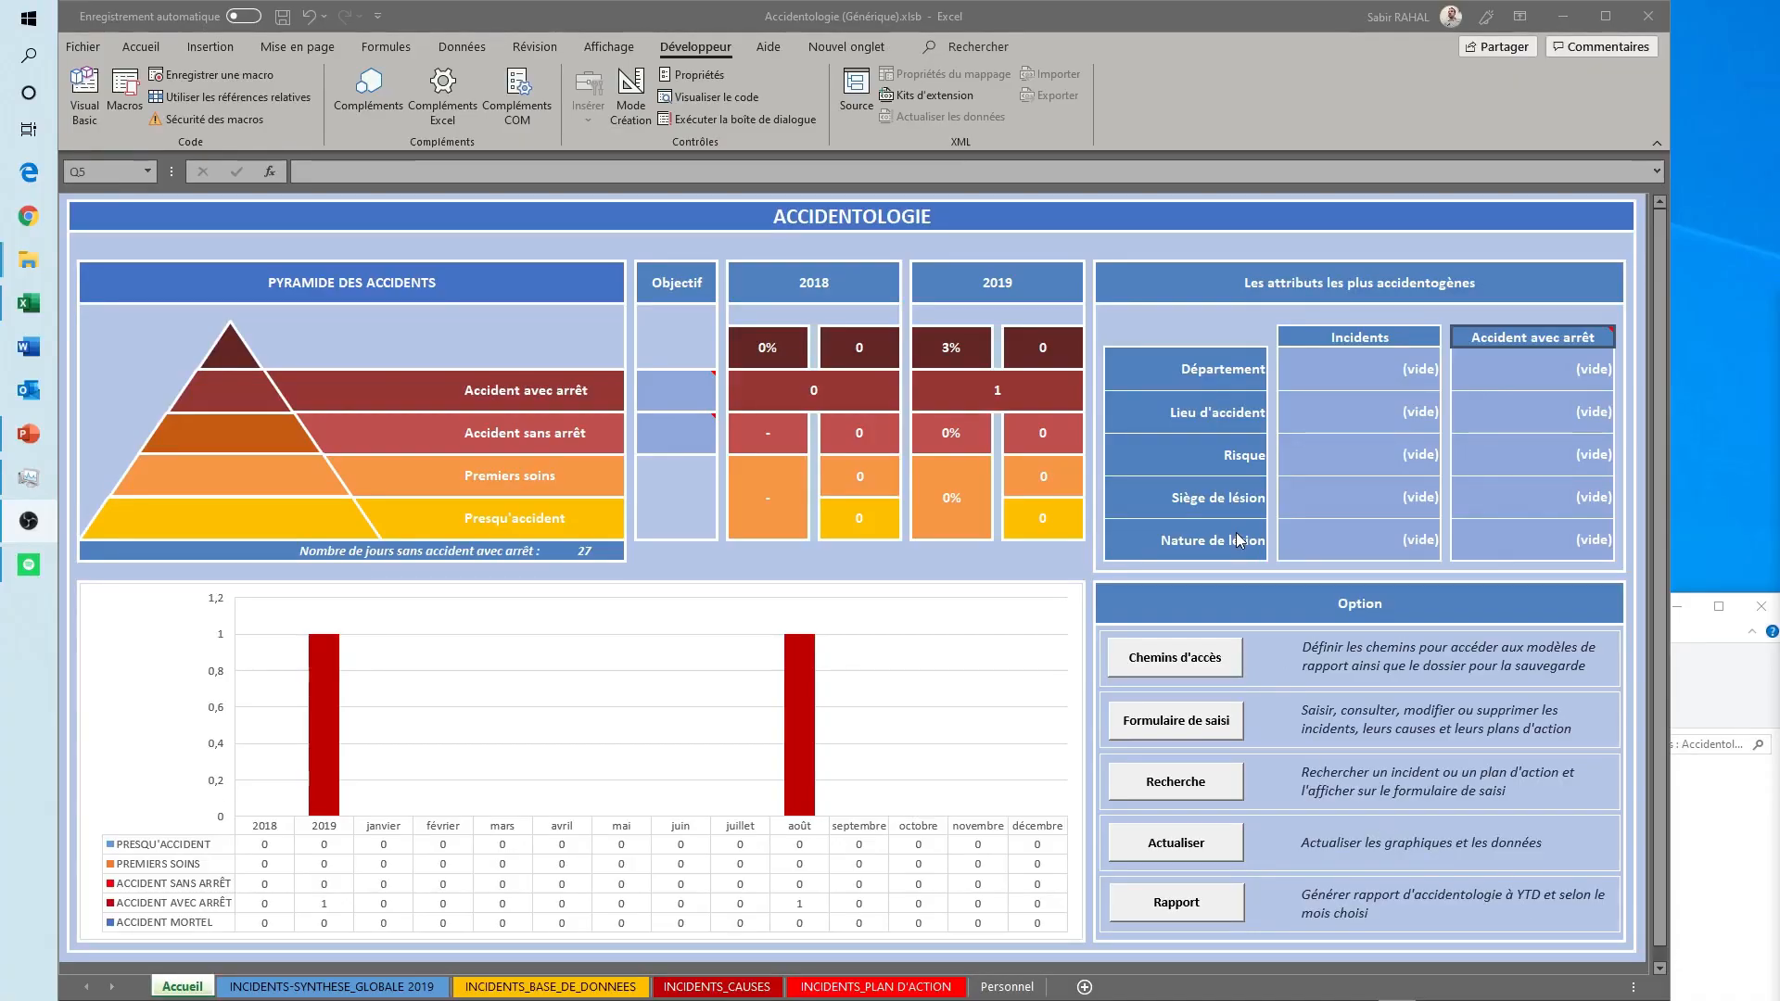
click(1140, 785)
click(621, 377)
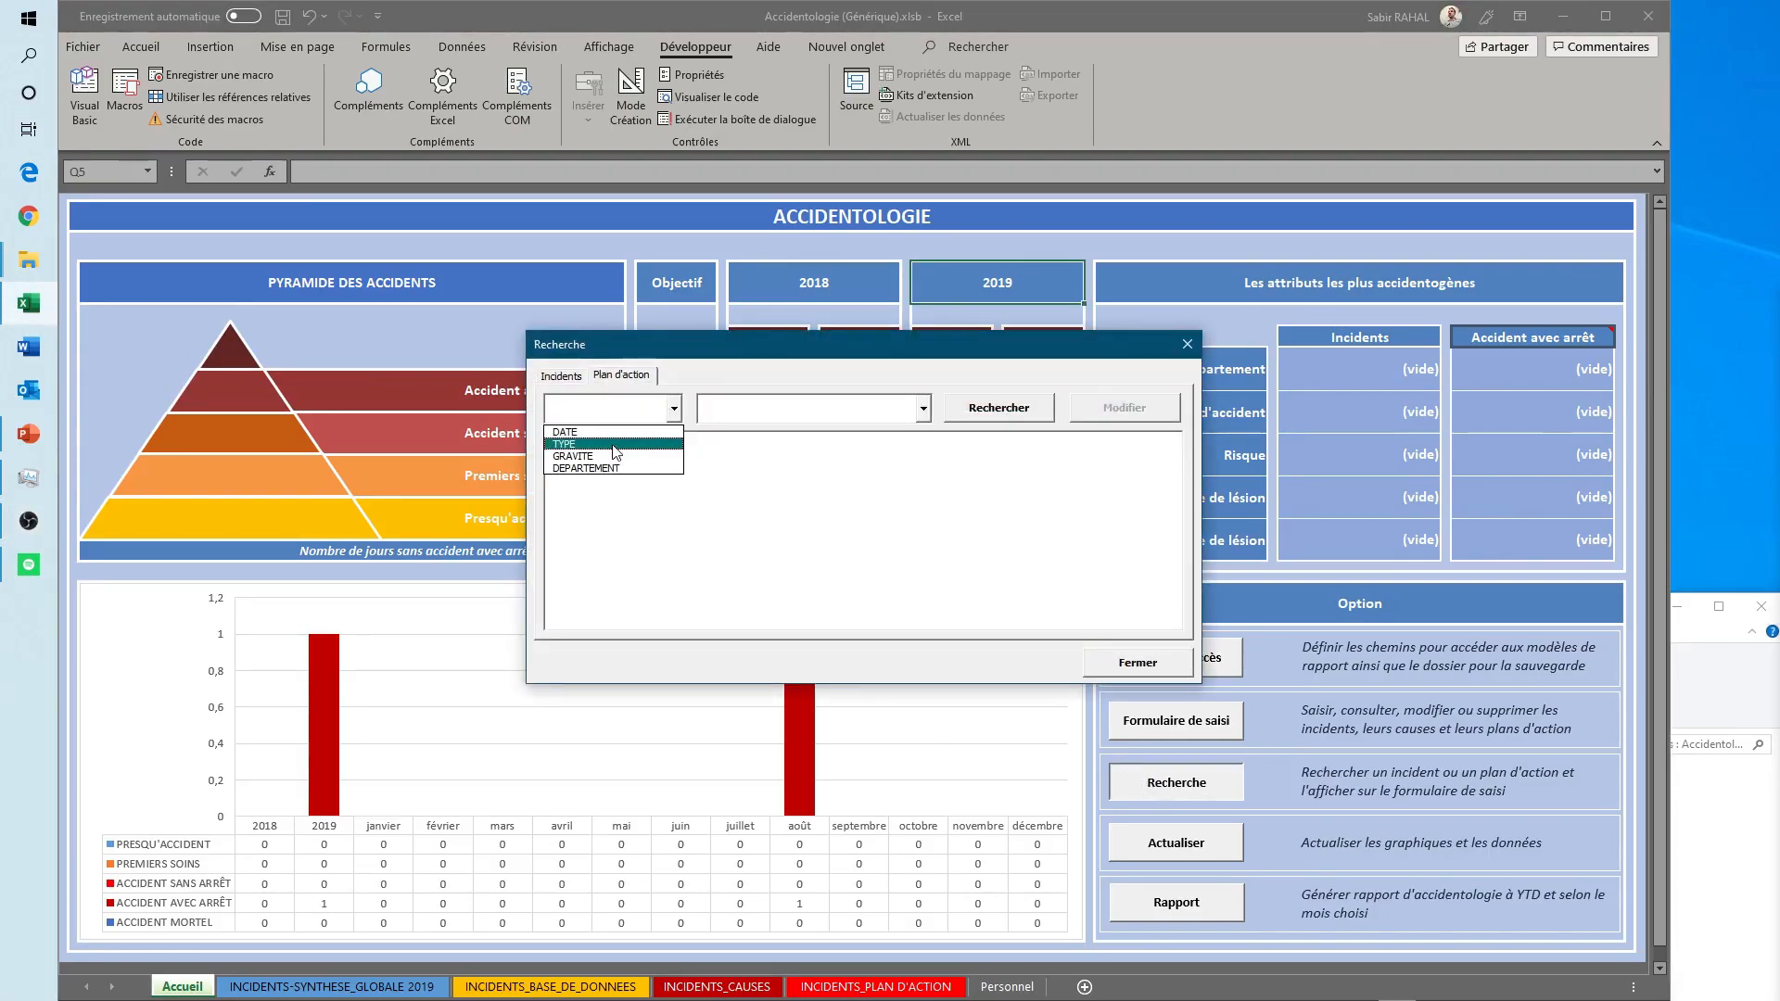
click(616, 444)
click(923, 408)
click(813, 444)
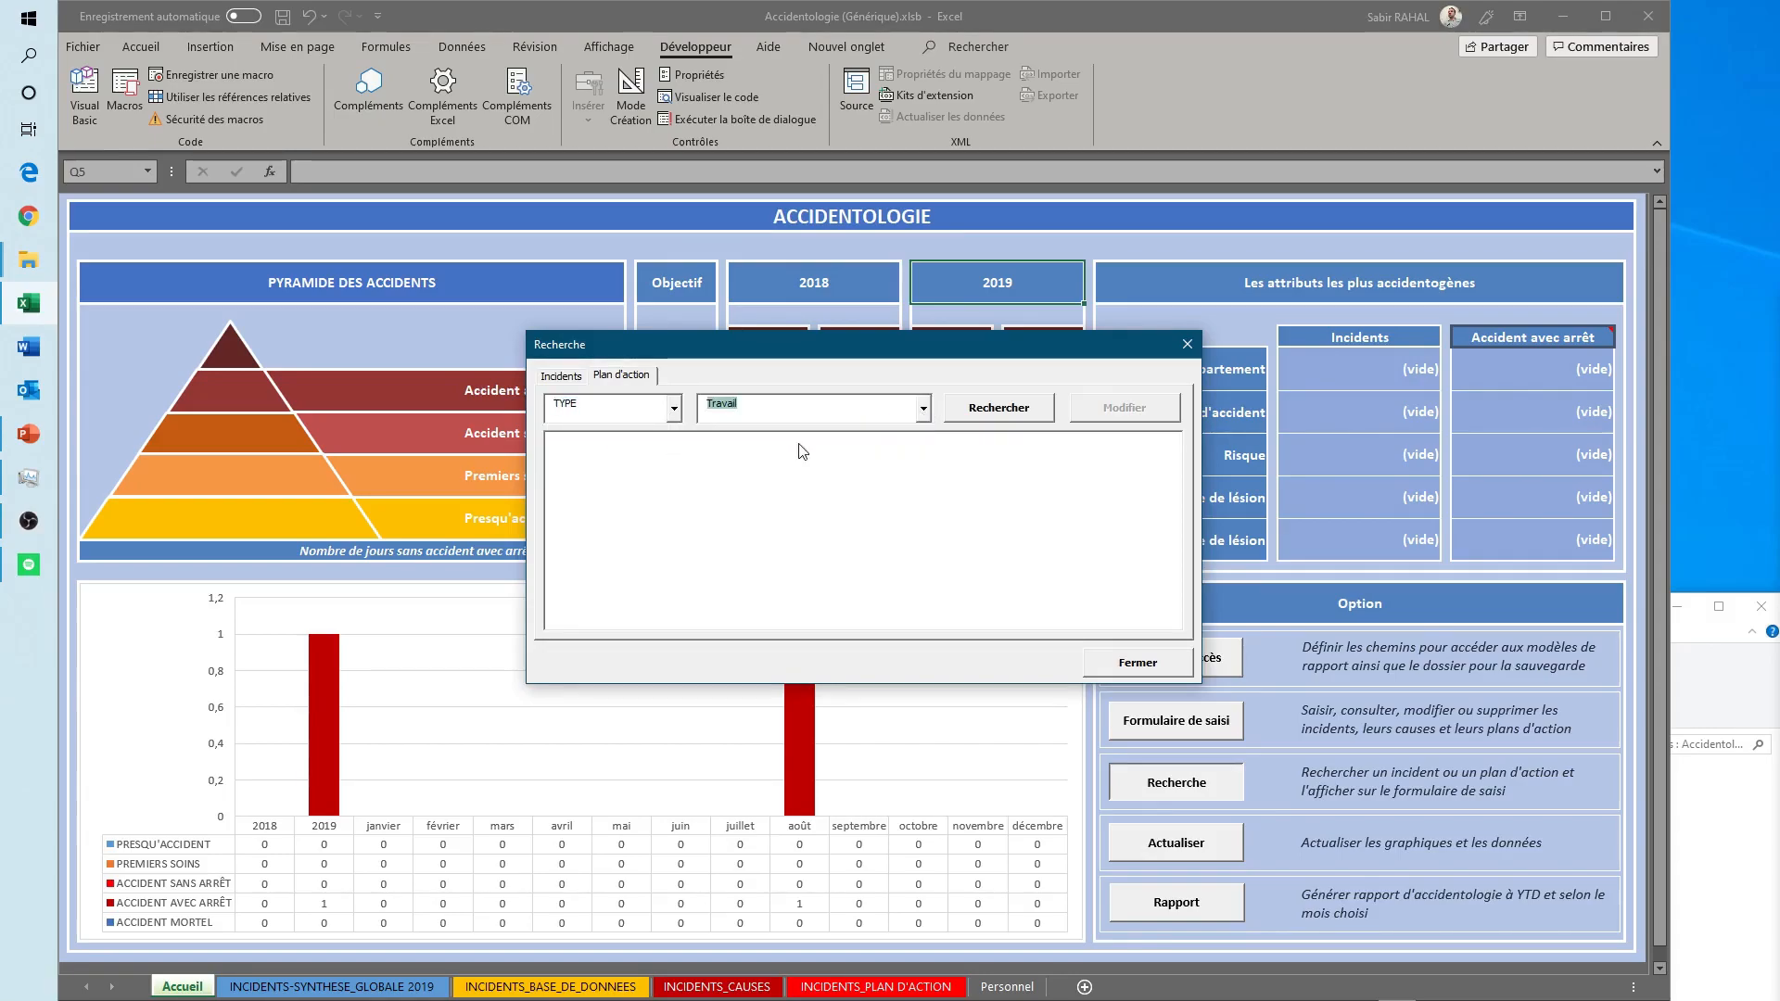
click(985, 415)
click(812, 452)
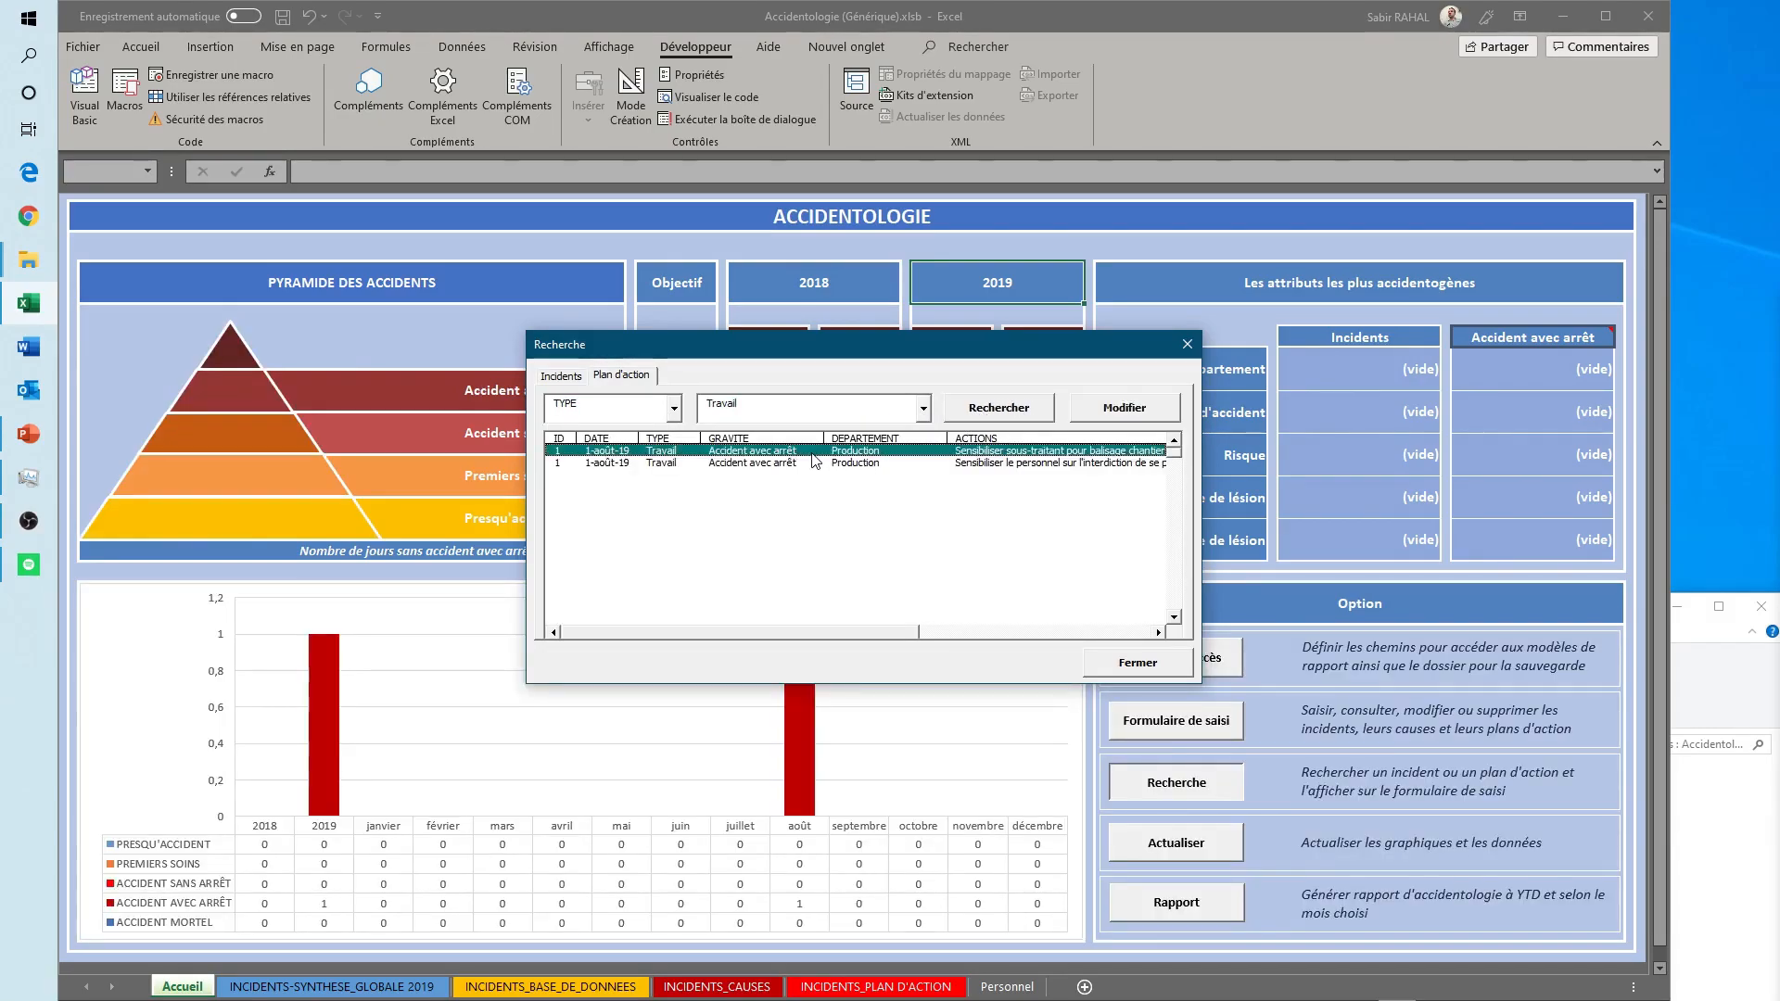
- Open the selected action for modification, set its realisation date to 05/08/2019 and save the change
drag(830, 636, 1148, 633)
click(1147, 416)
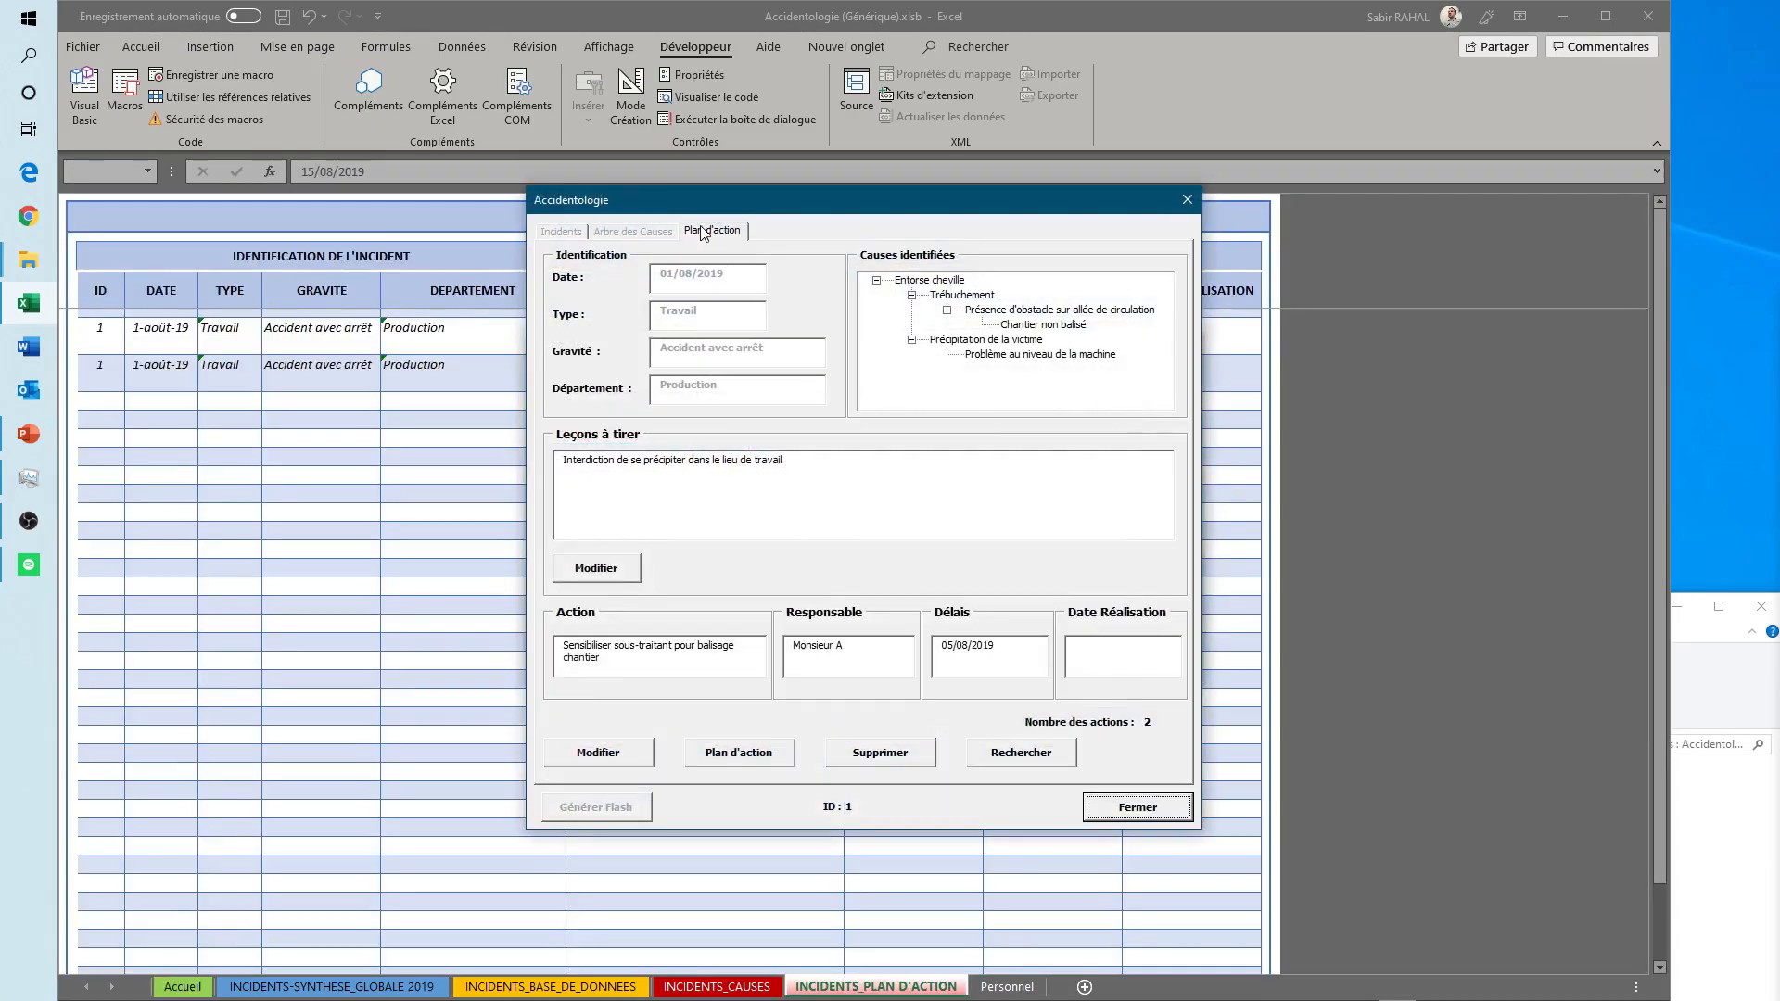
click(1137, 663)
click(1032, 663)
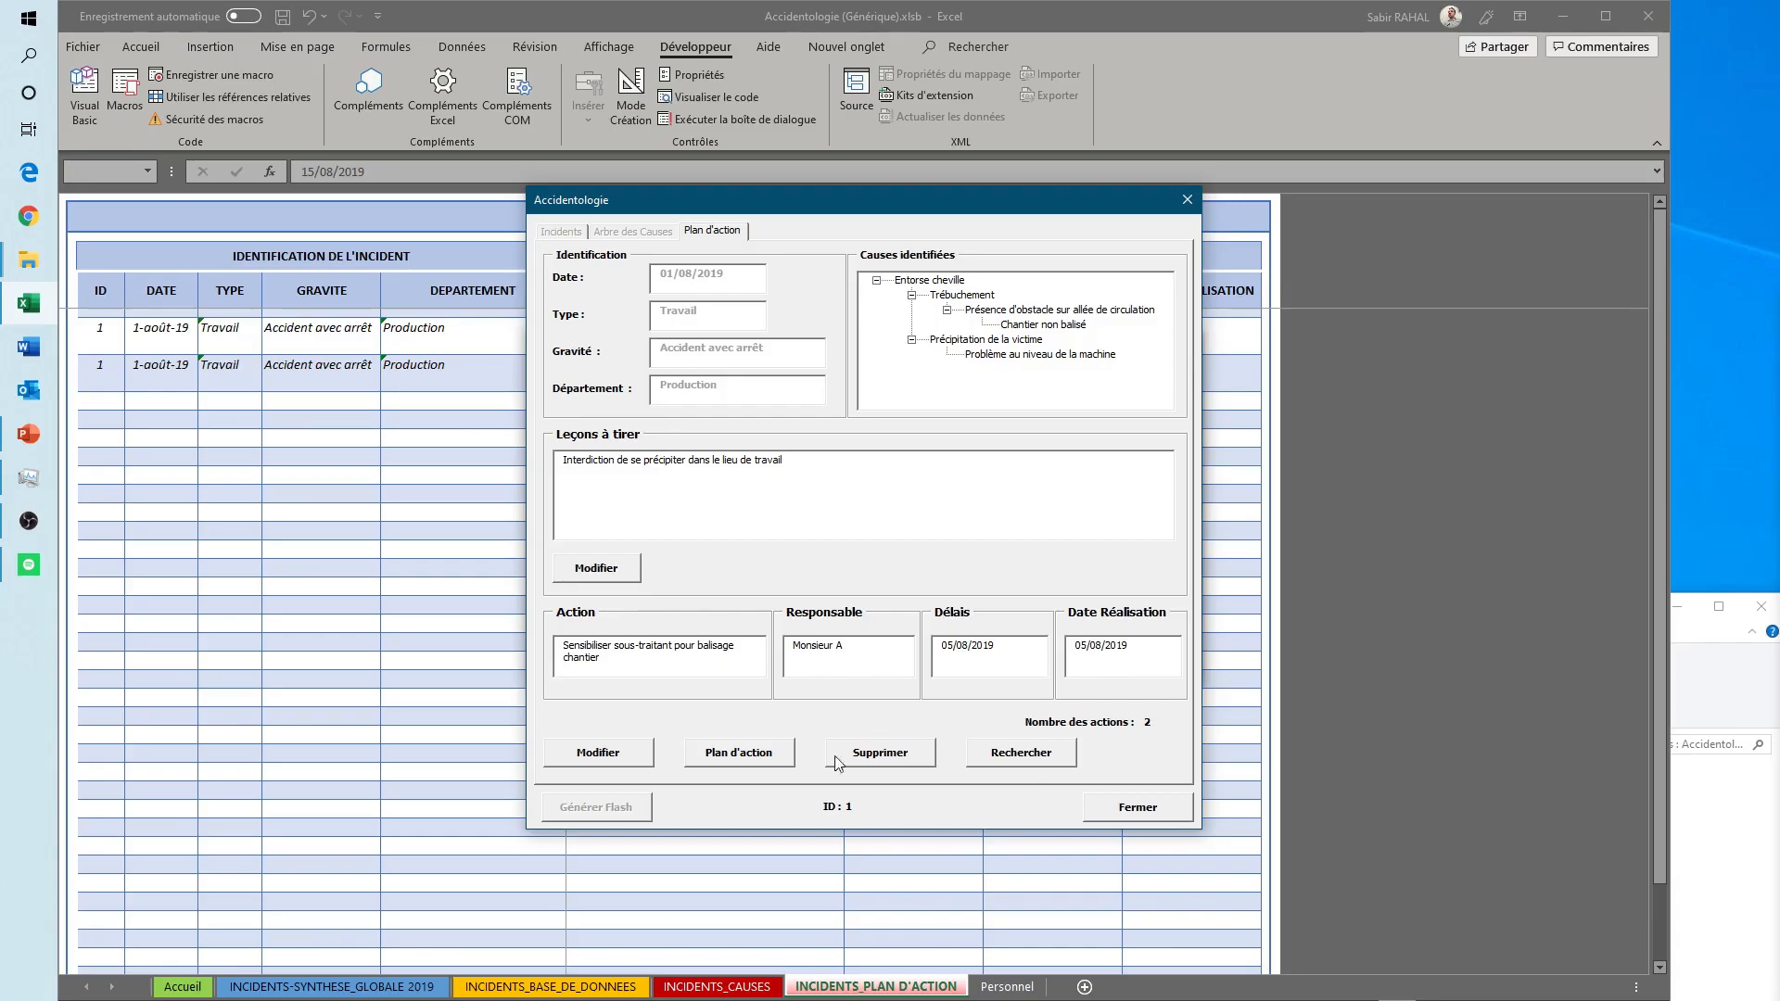
click(598, 754)
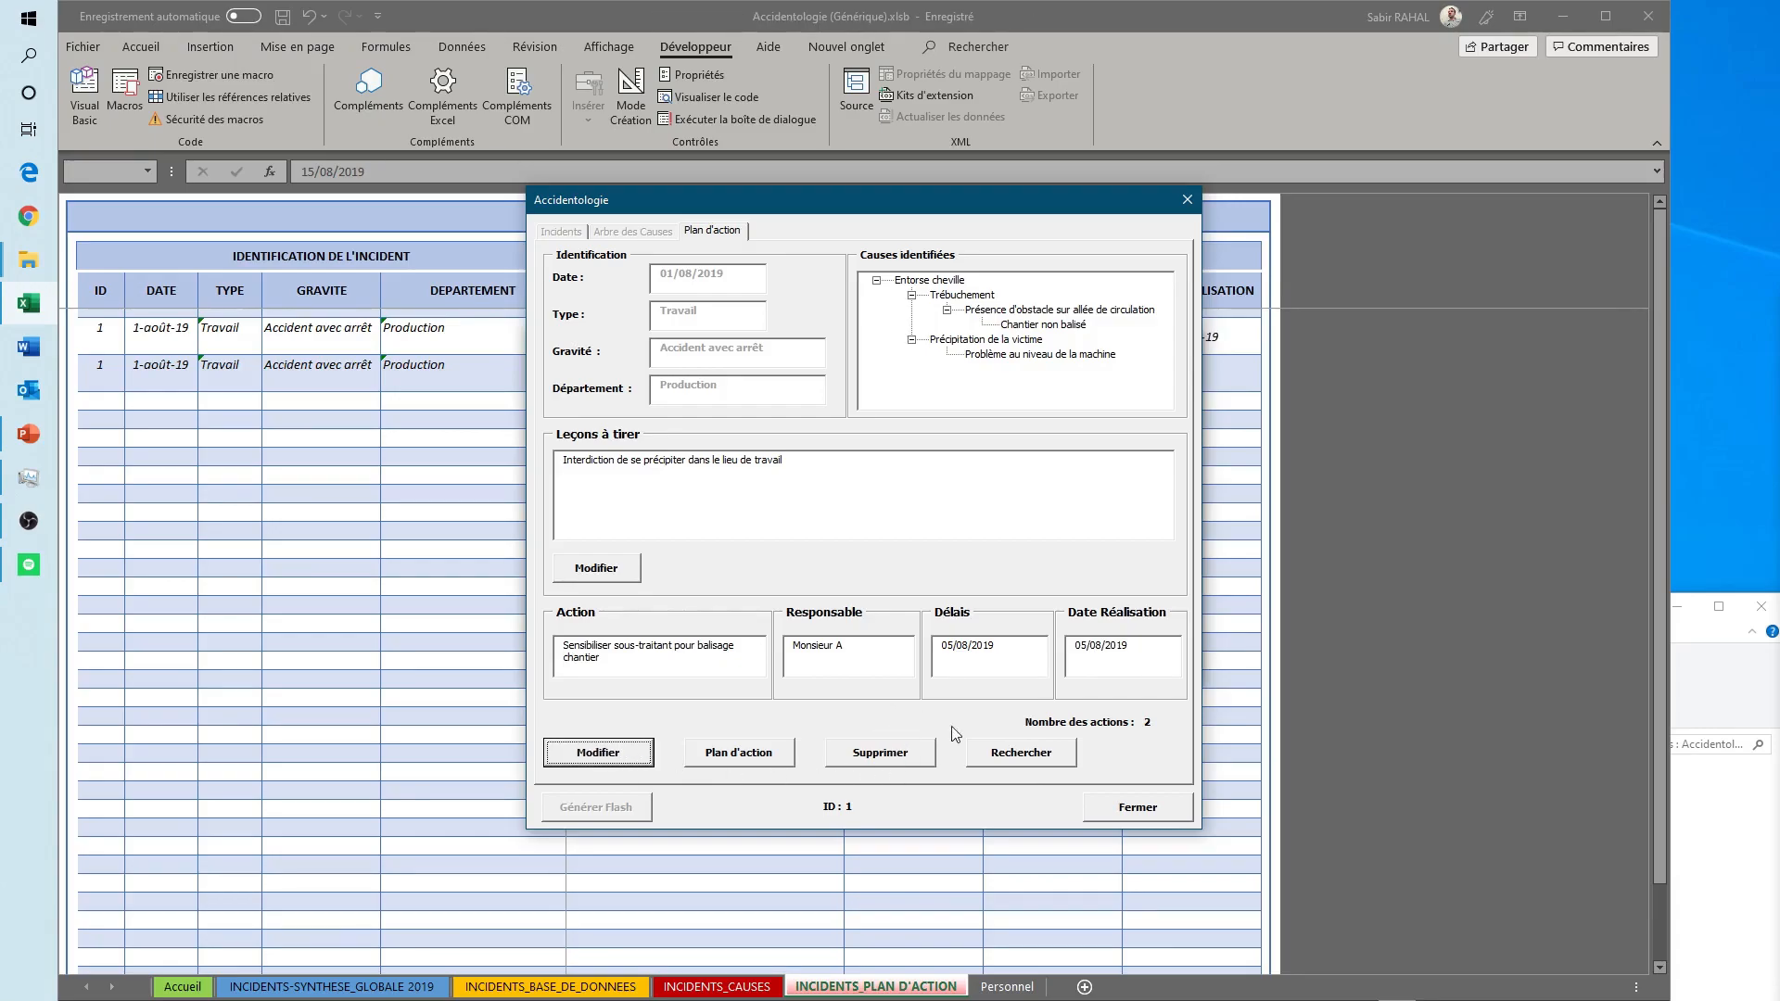
- Close the action and search forms and check the realisation date on the INCIDENTS_PLAN D'ACTION sheet
click(1131, 808)
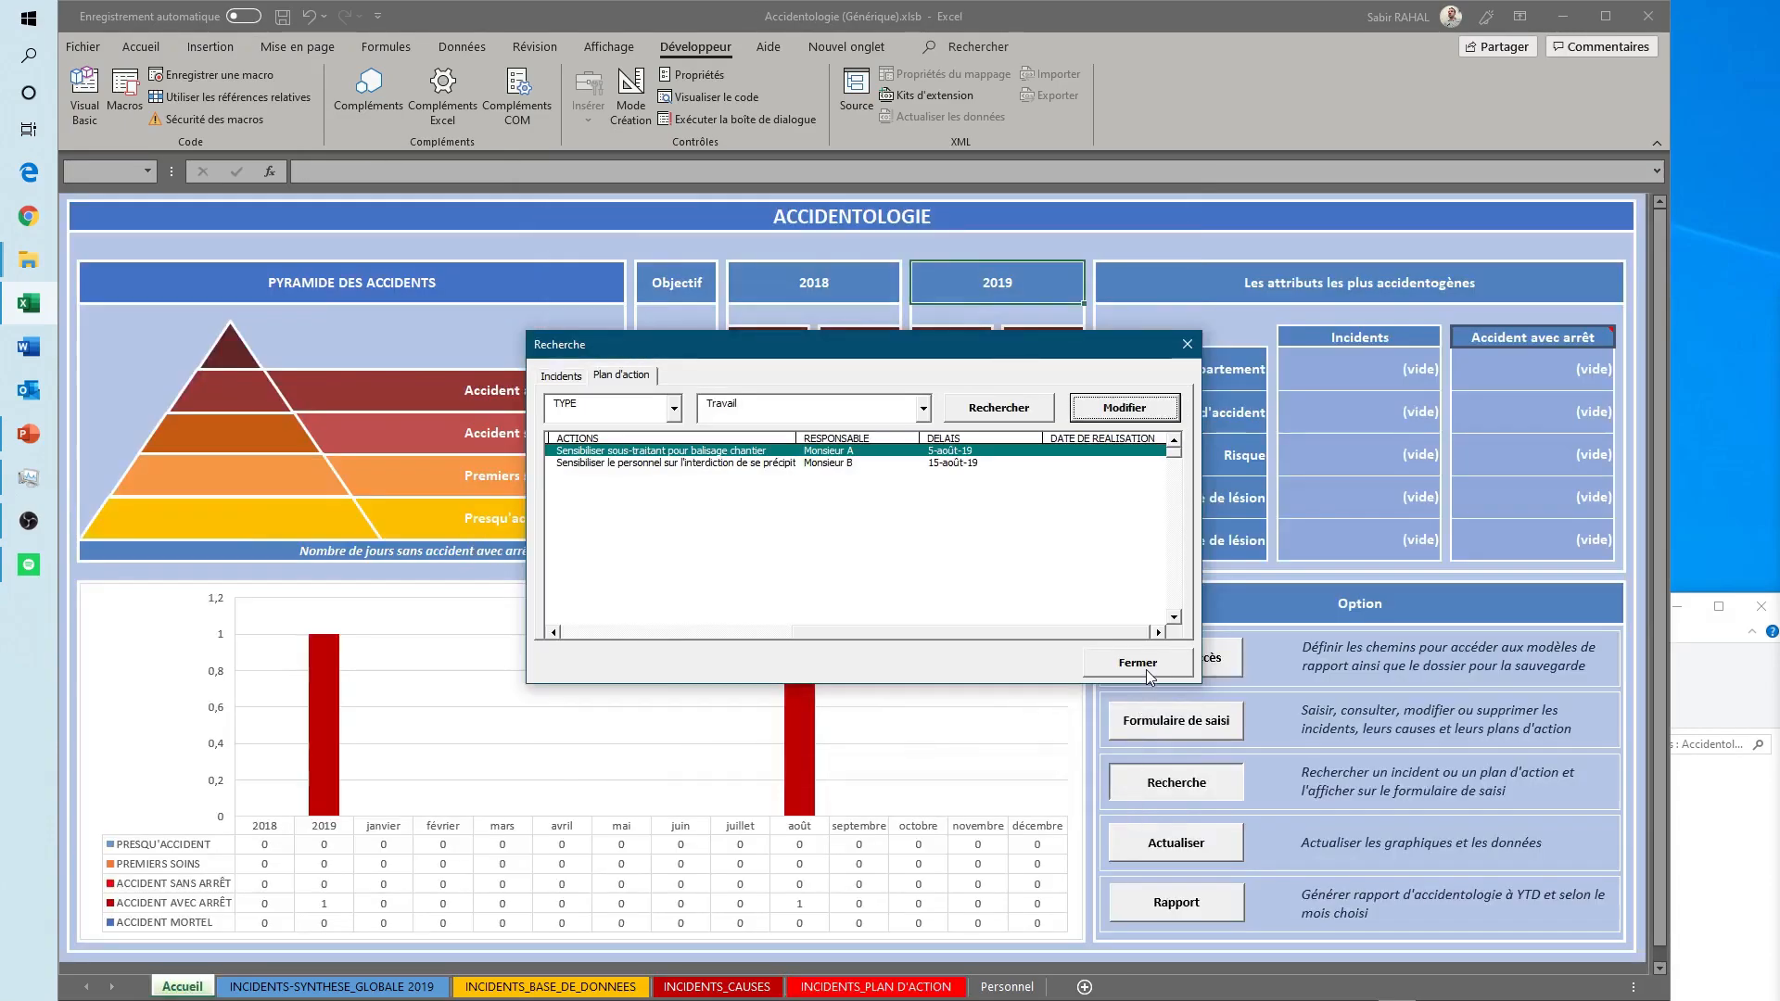
click(1138, 663)
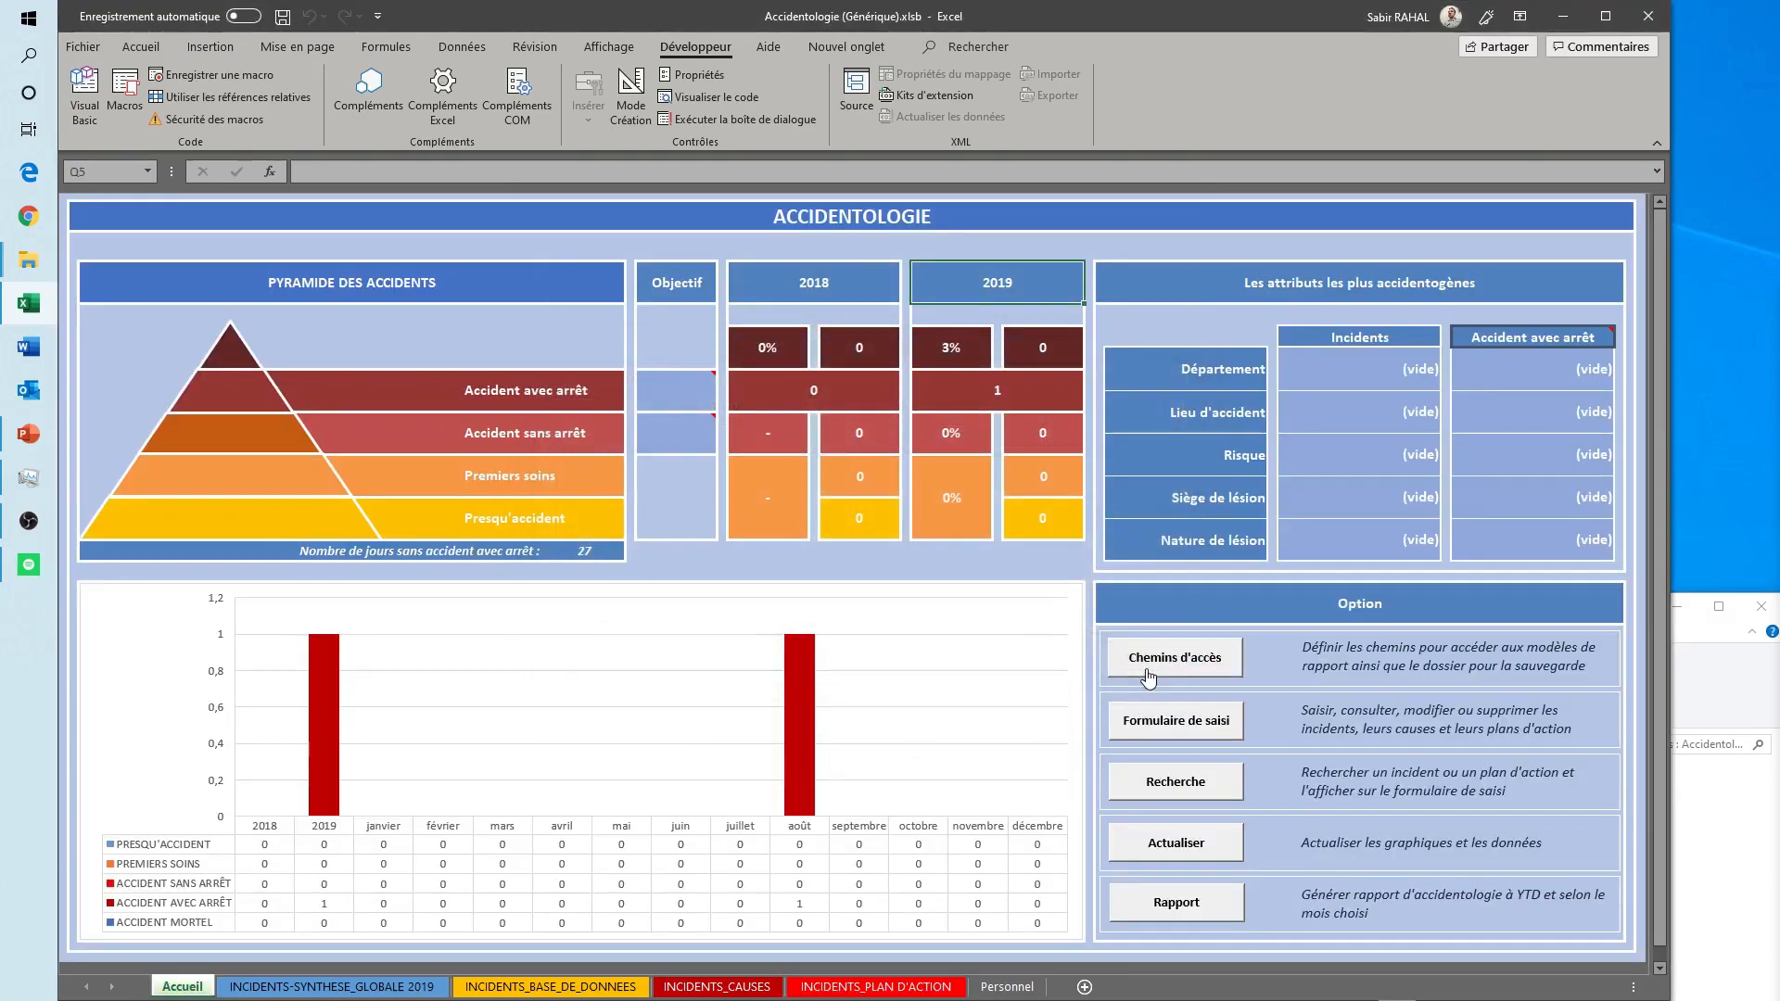
click(877, 987)
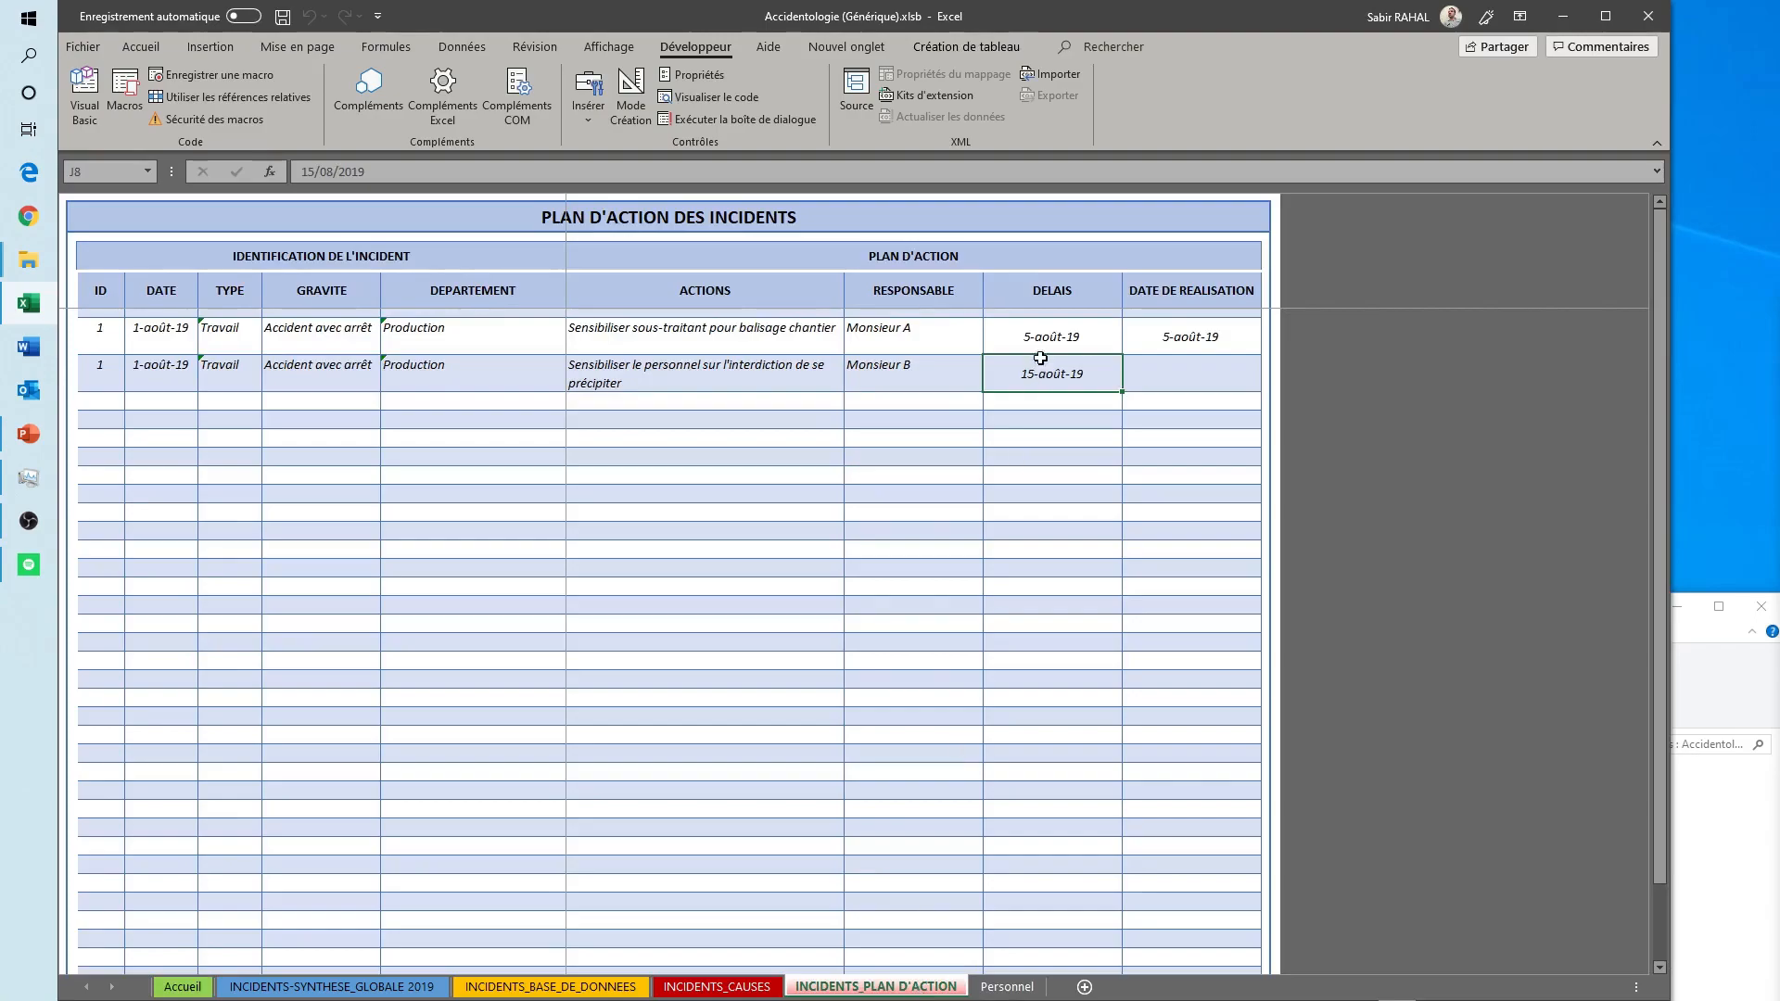
click(1177, 339)
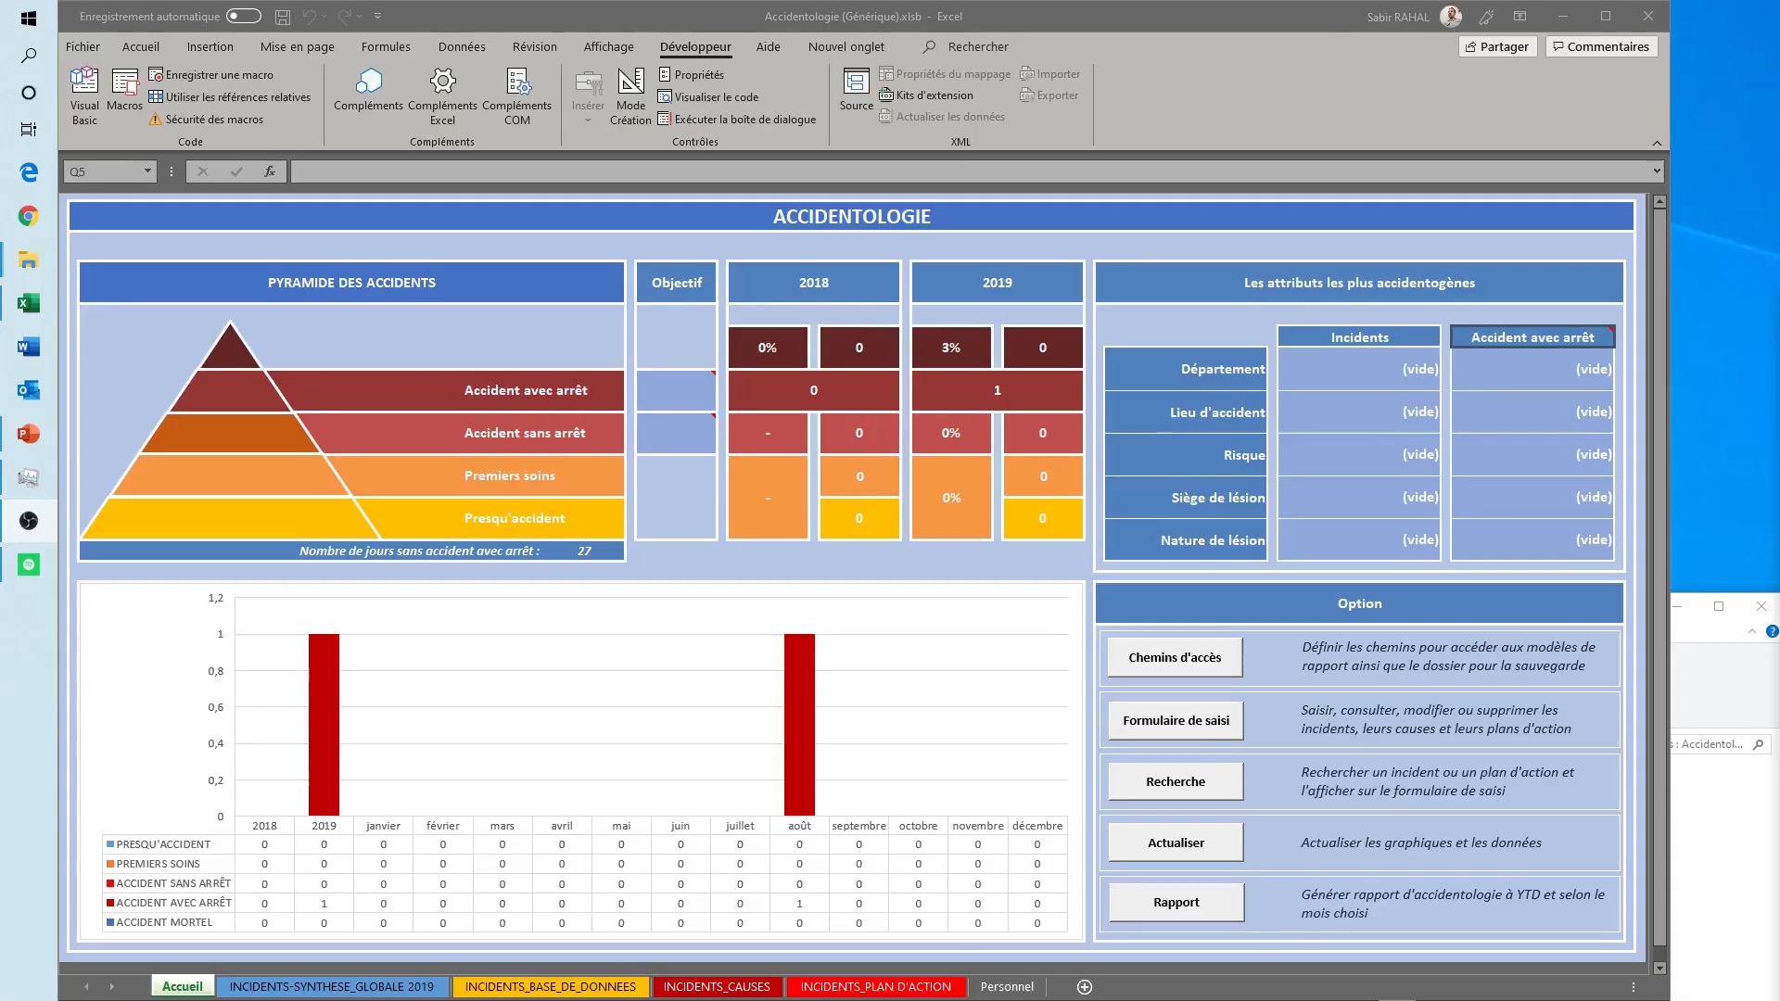
- Search the incidents by GRAVITE for "Accident avec arrêt" and select the matching record
click(1150, 794)
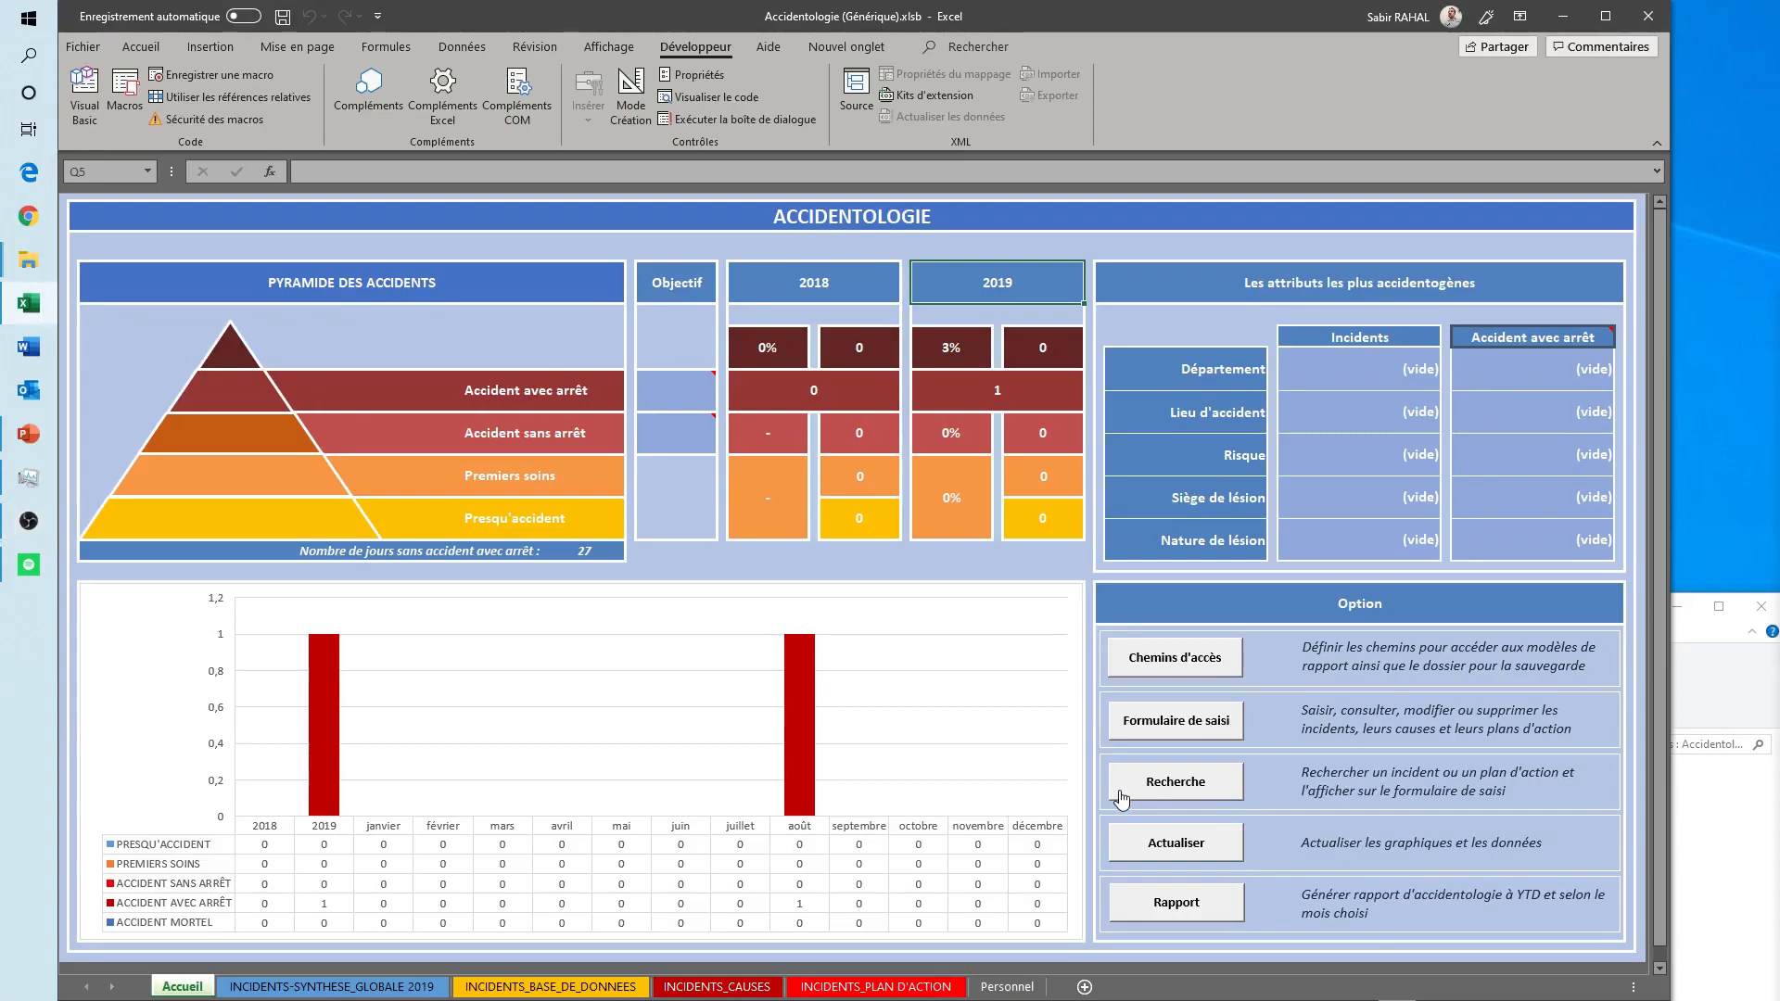
click(674, 409)
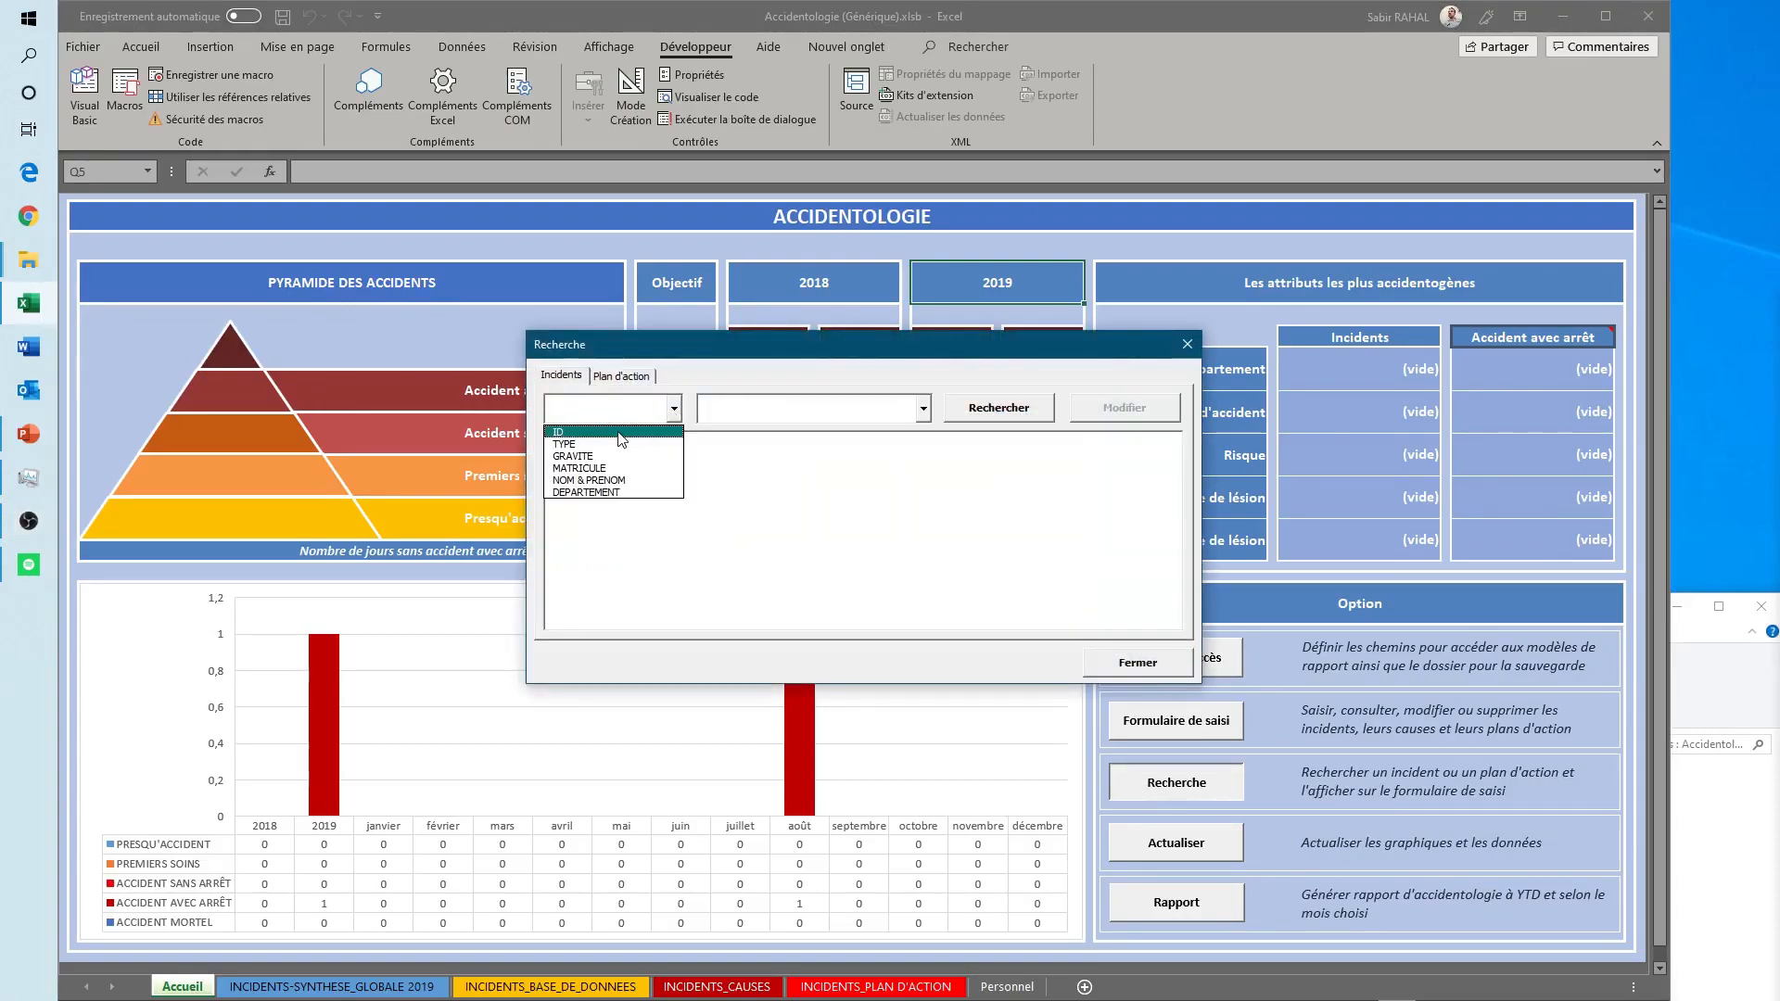
click(573, 456)
click(924, 409)
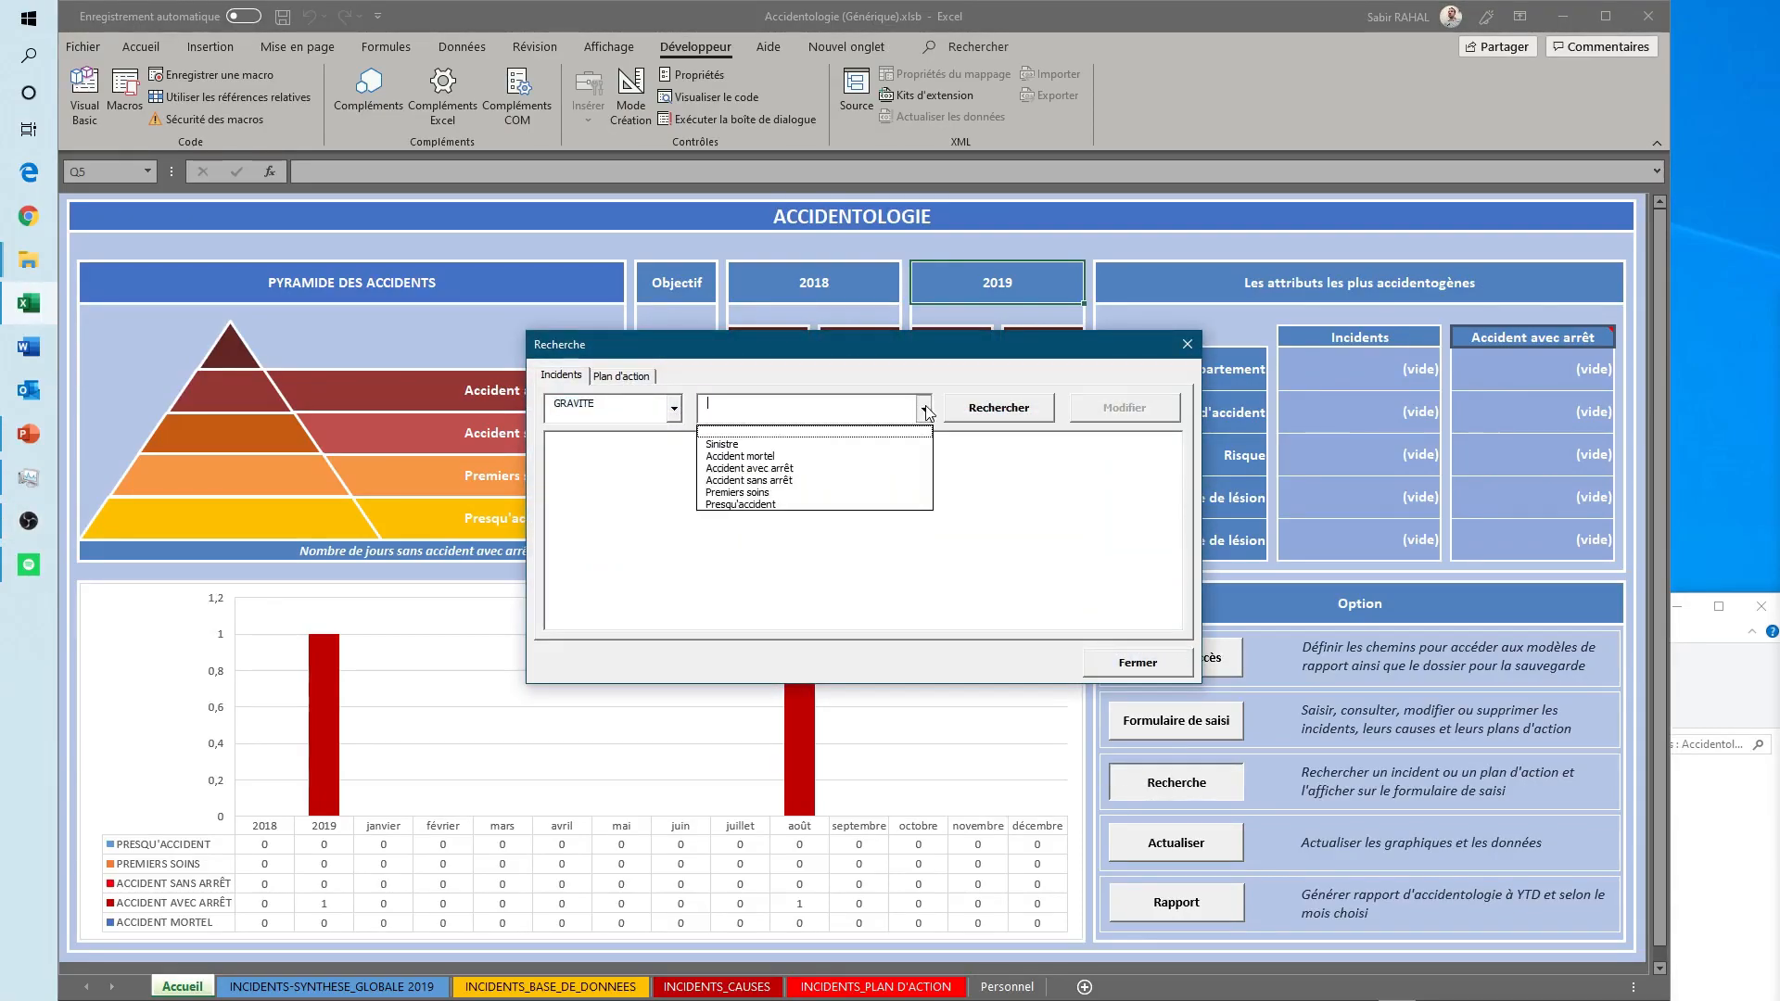
click(768, 469)
click(1001, 412)
click(803, 454)
- Open the selected incident for modification and load its cause analysis and its actions
click(1108, 414)
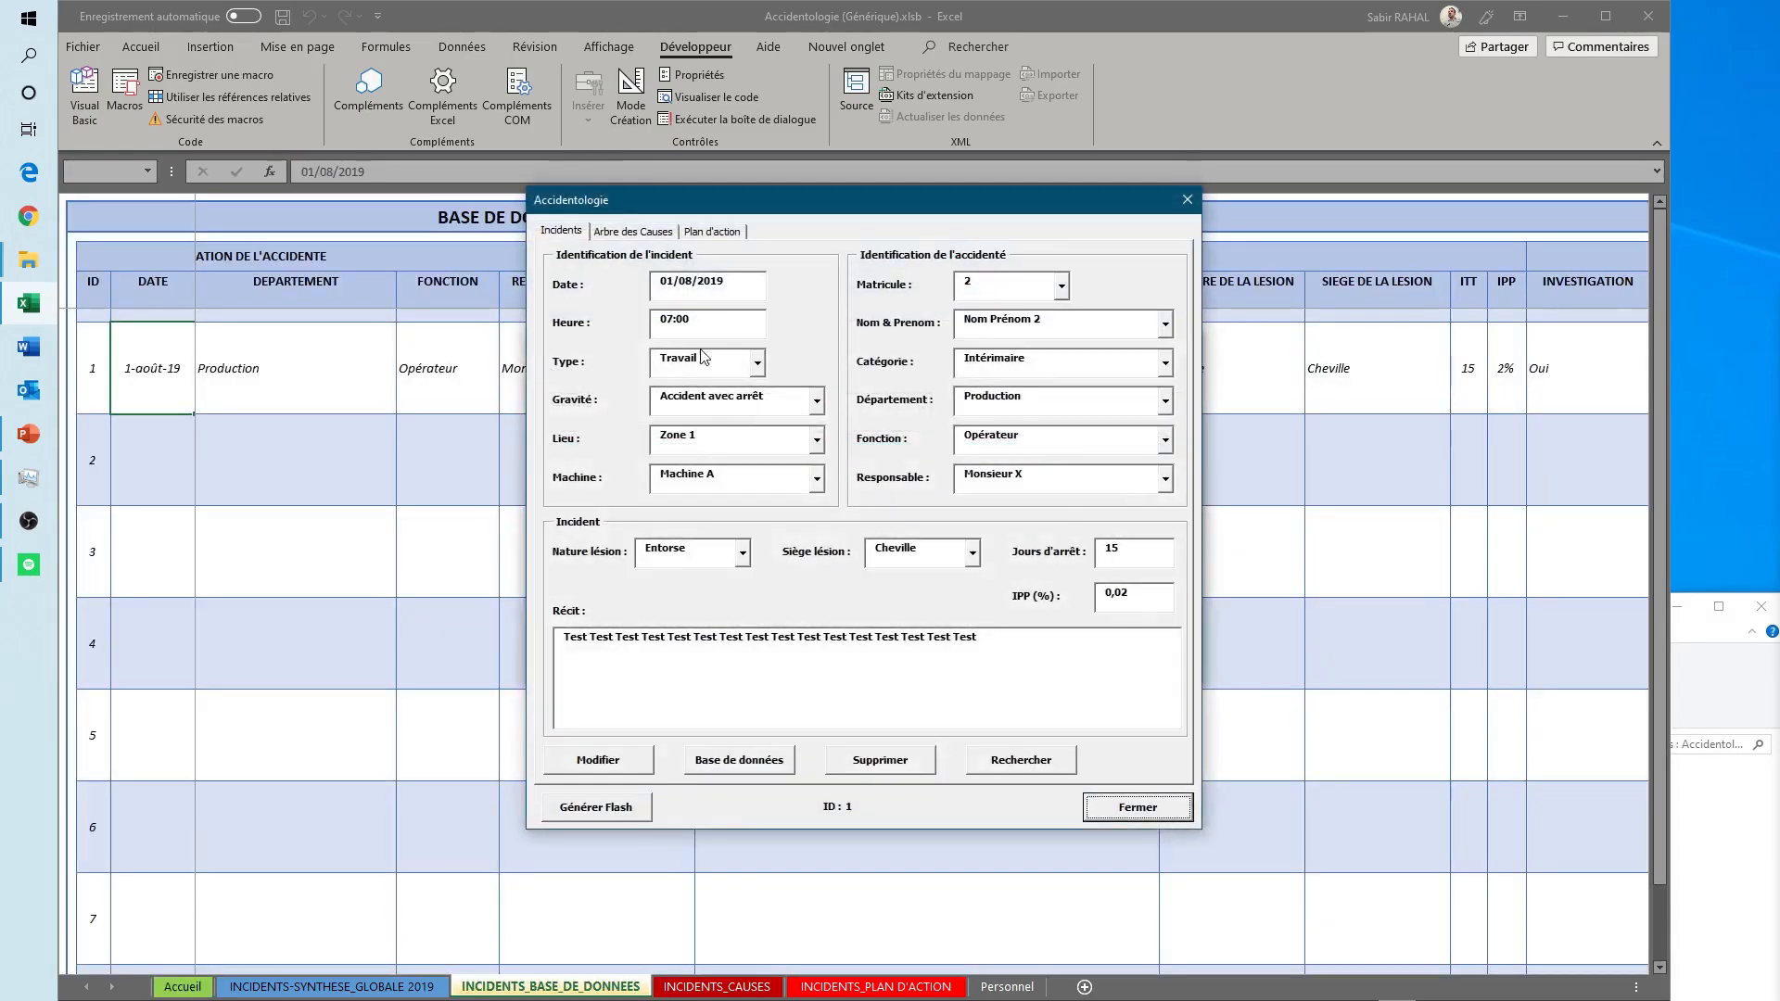
click(653, 235)
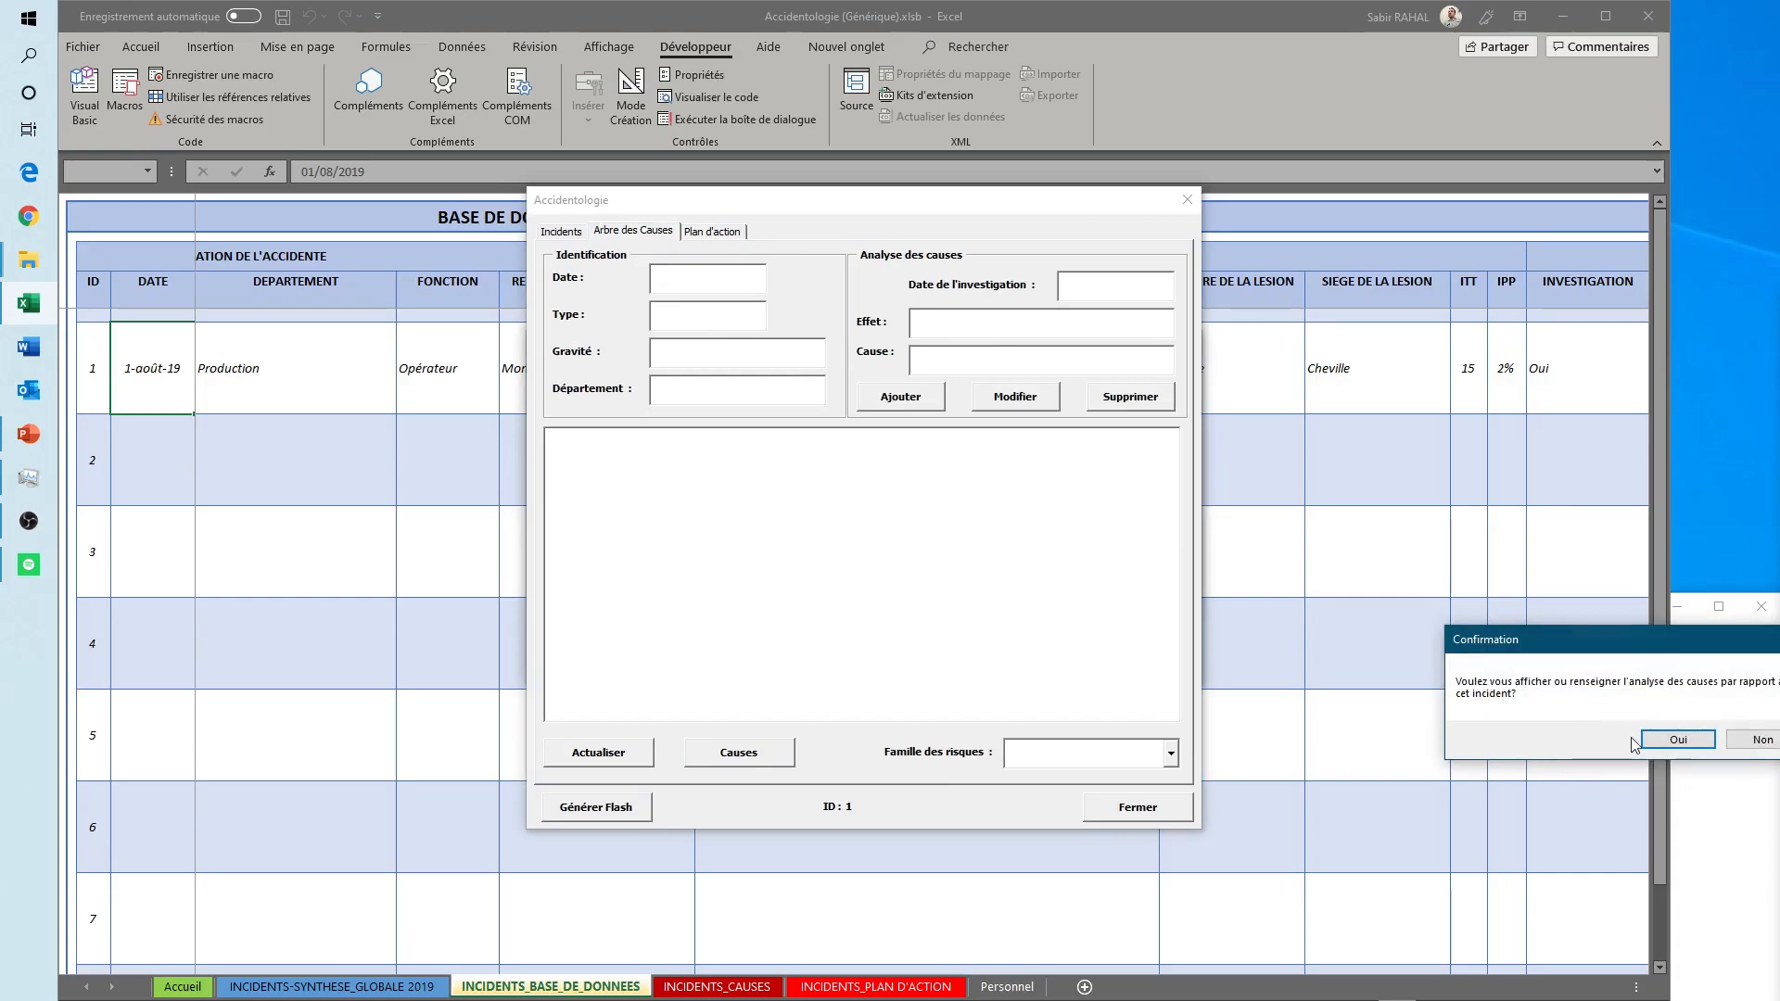
click(1655, 739)
click(742, 234)
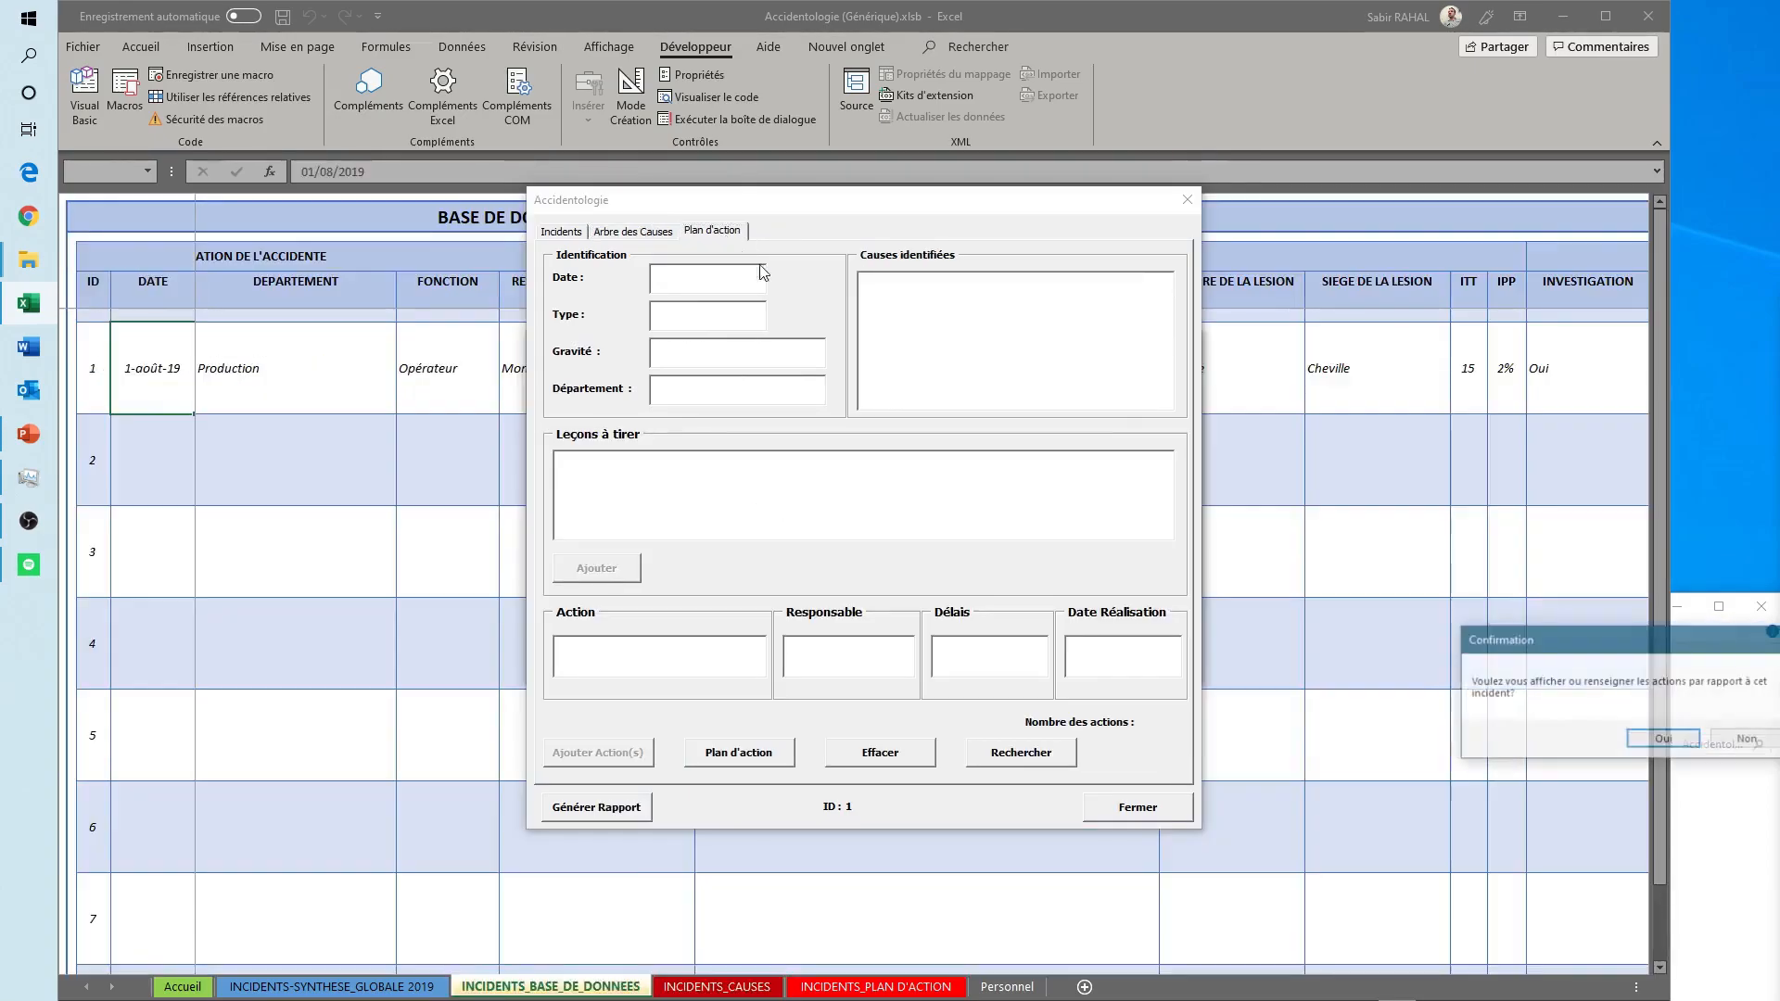
click(1655, 740)
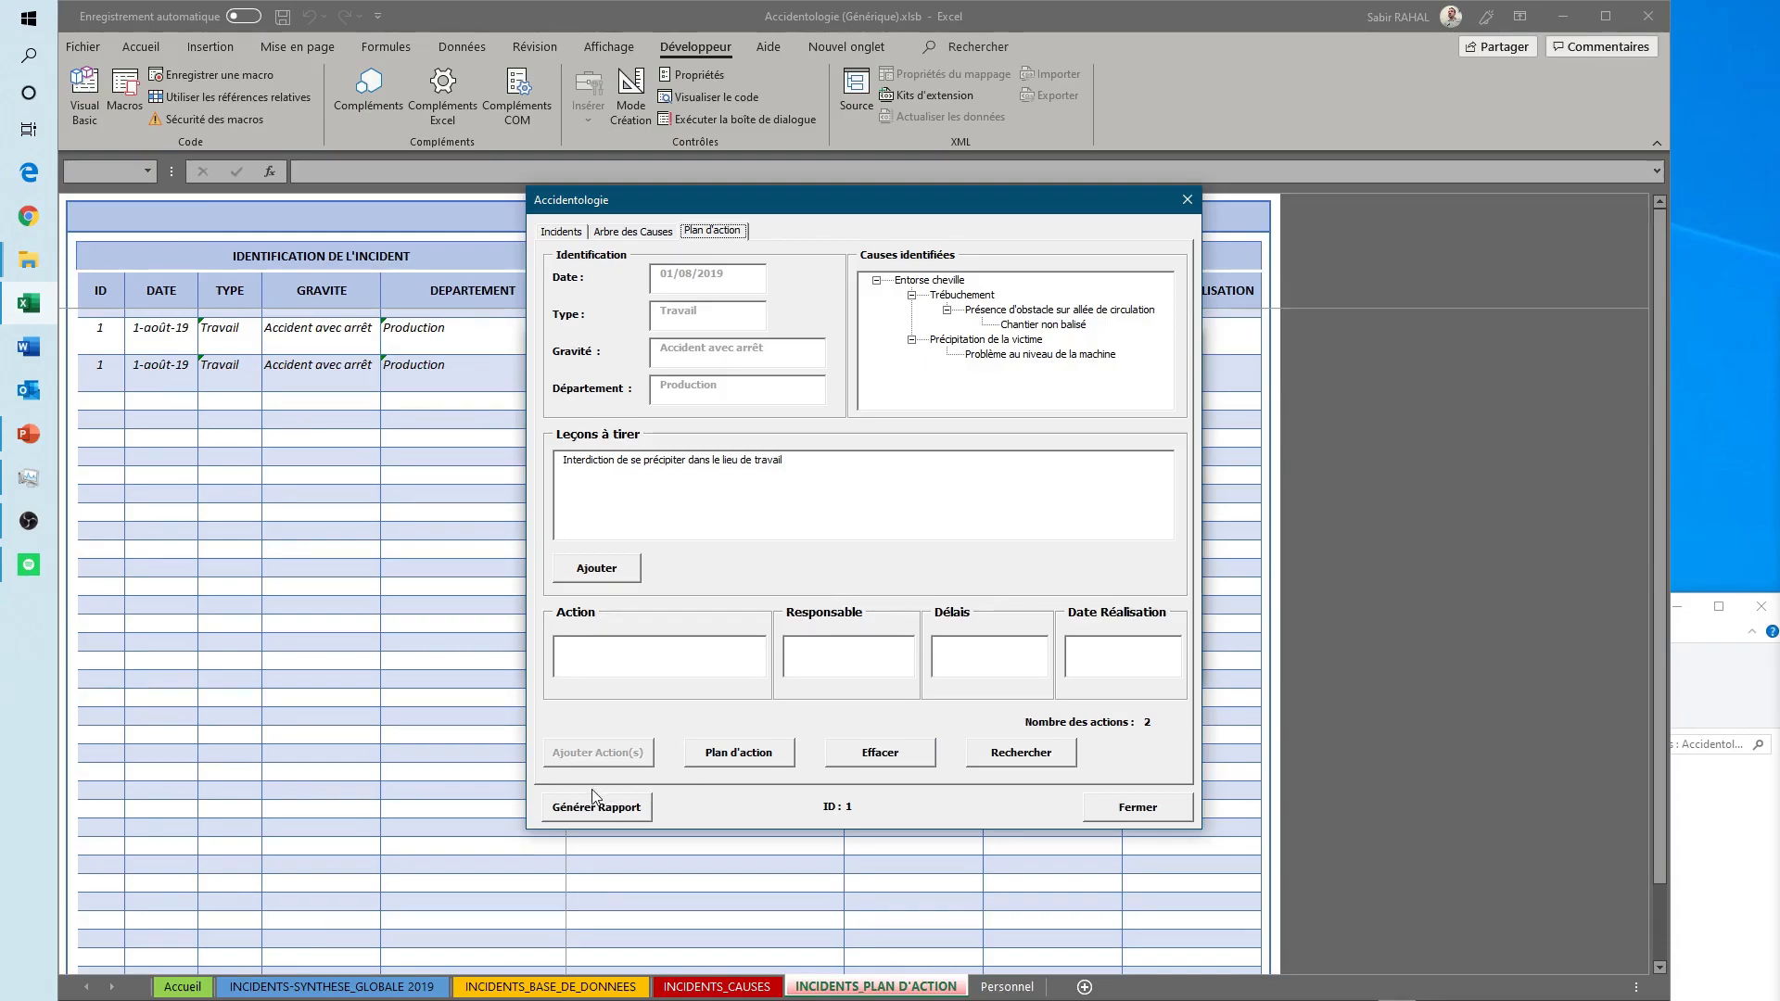
- Generate the incident's report and acknowledge its saving
click(587, 815)
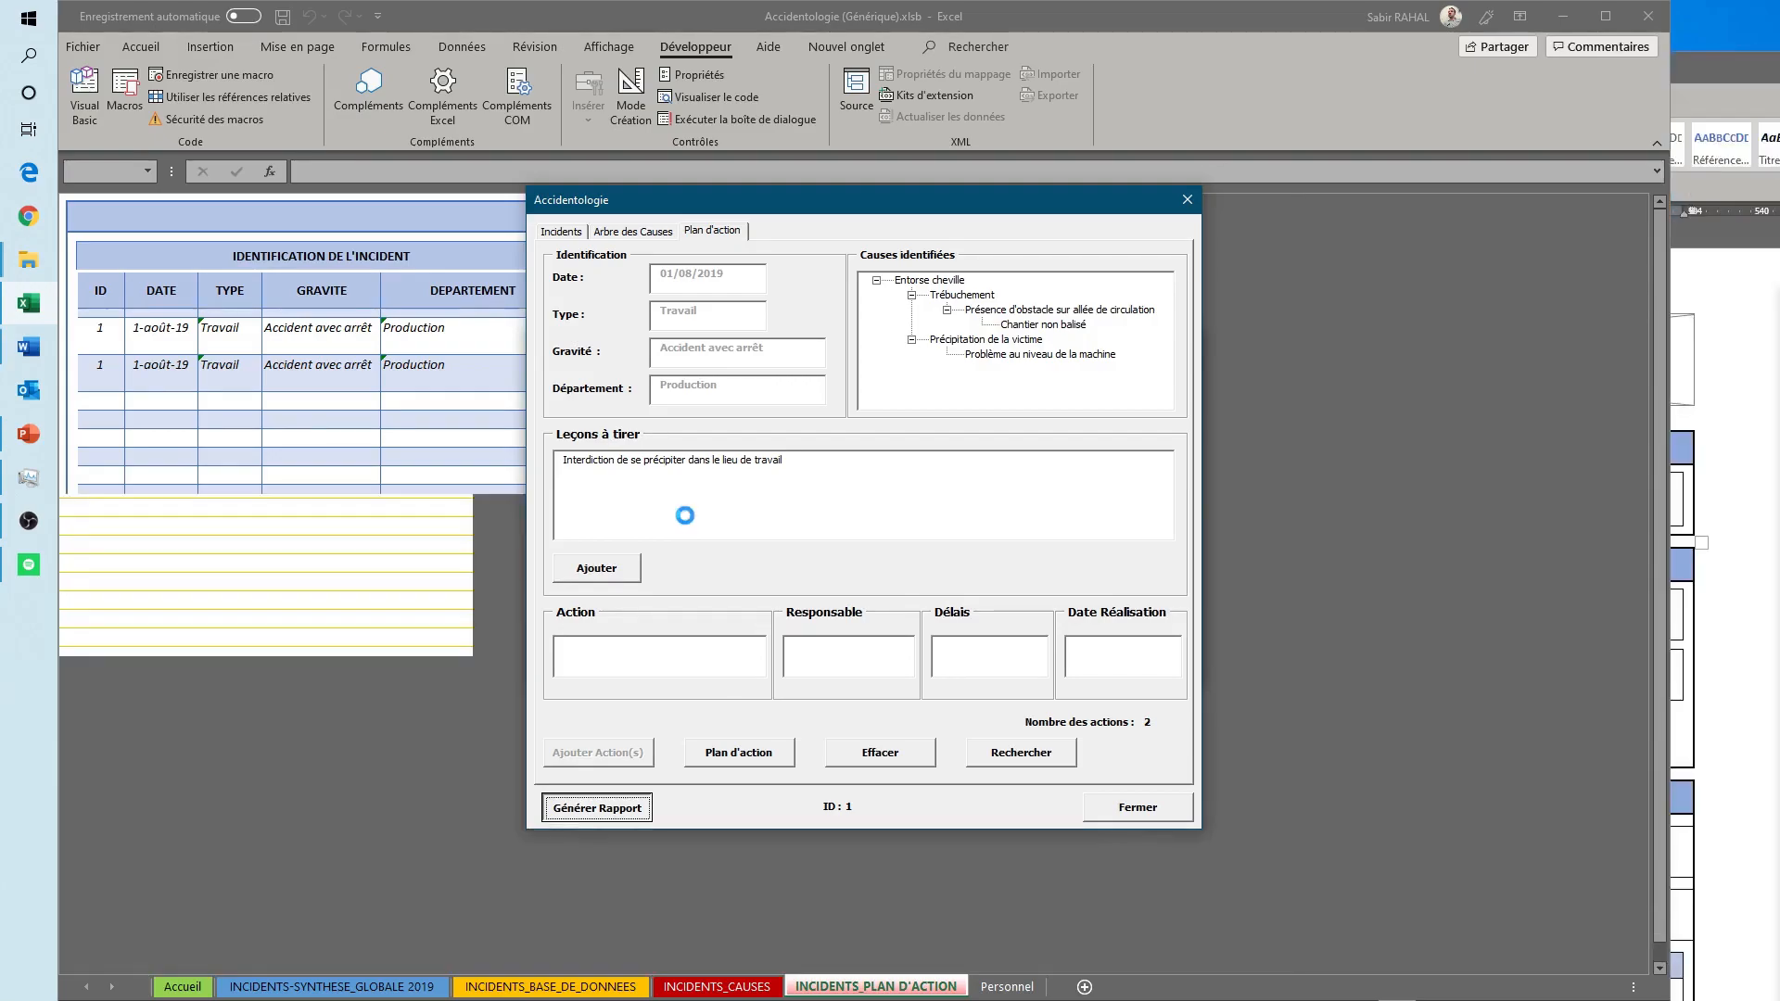
drag(1549, 638, 1176, 640)
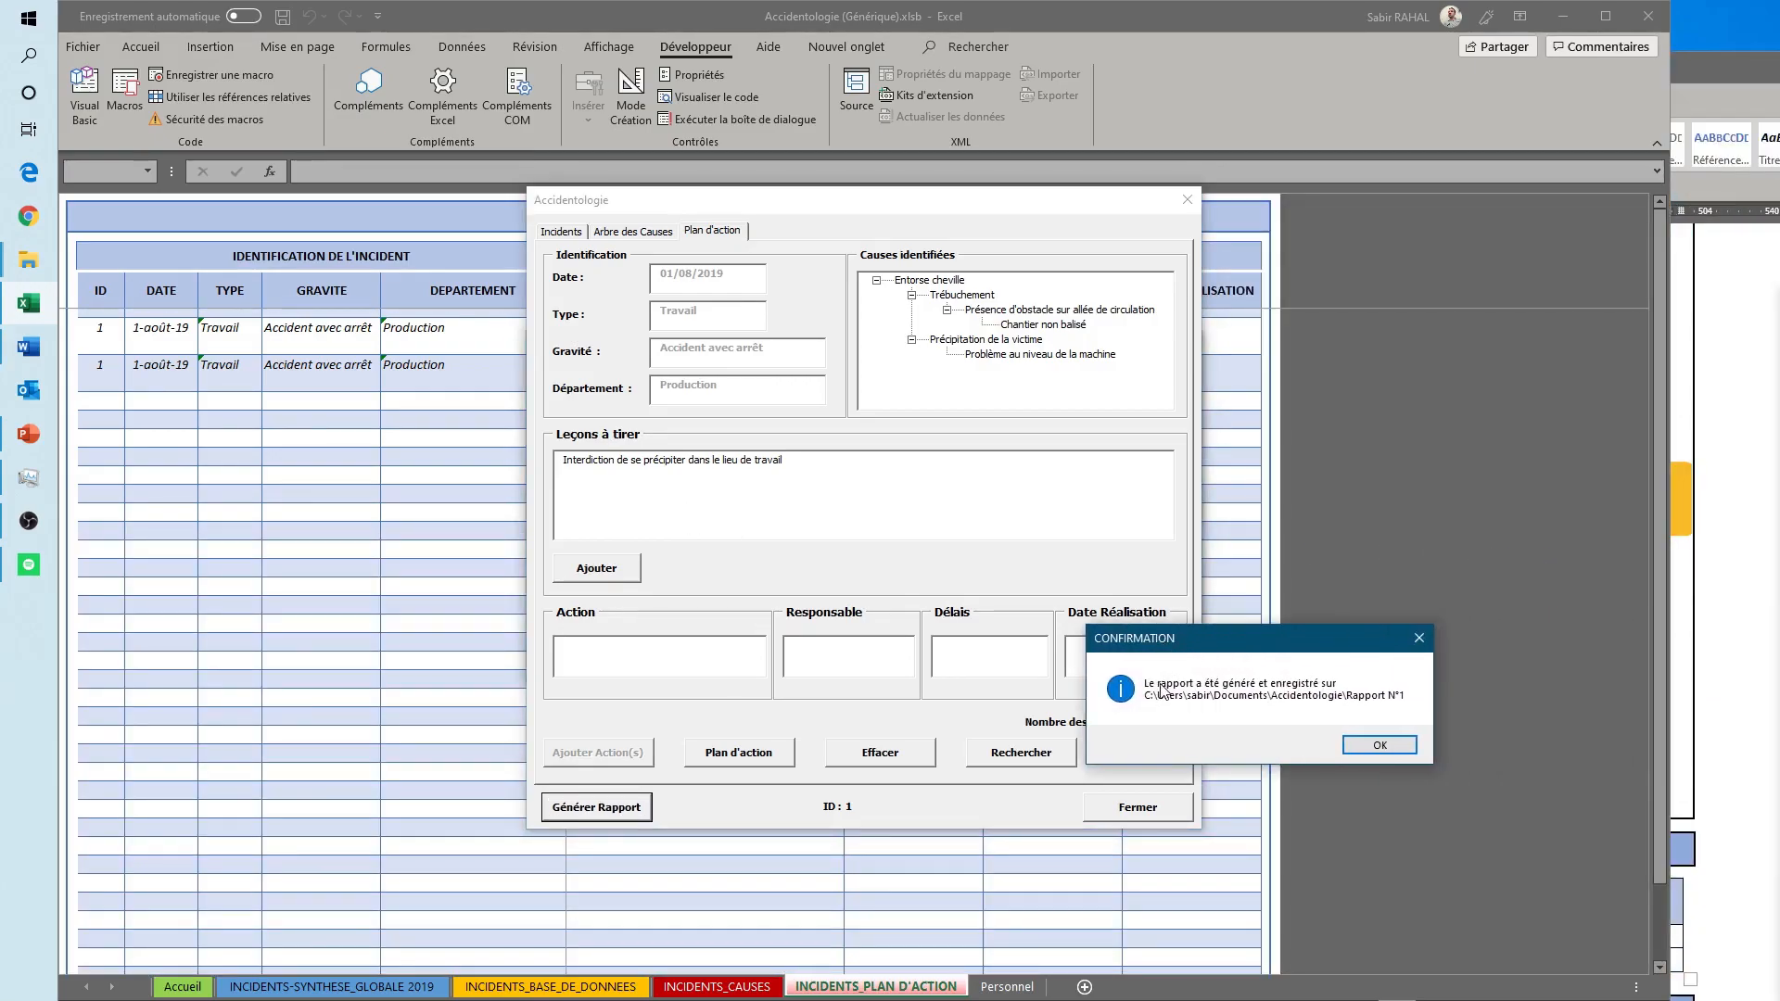
click(1387, 747)
- Switch to Word and review the generated Rapport N°1, from the immediate actions and lessons to the cause tree and action plan
click(1714, 74)
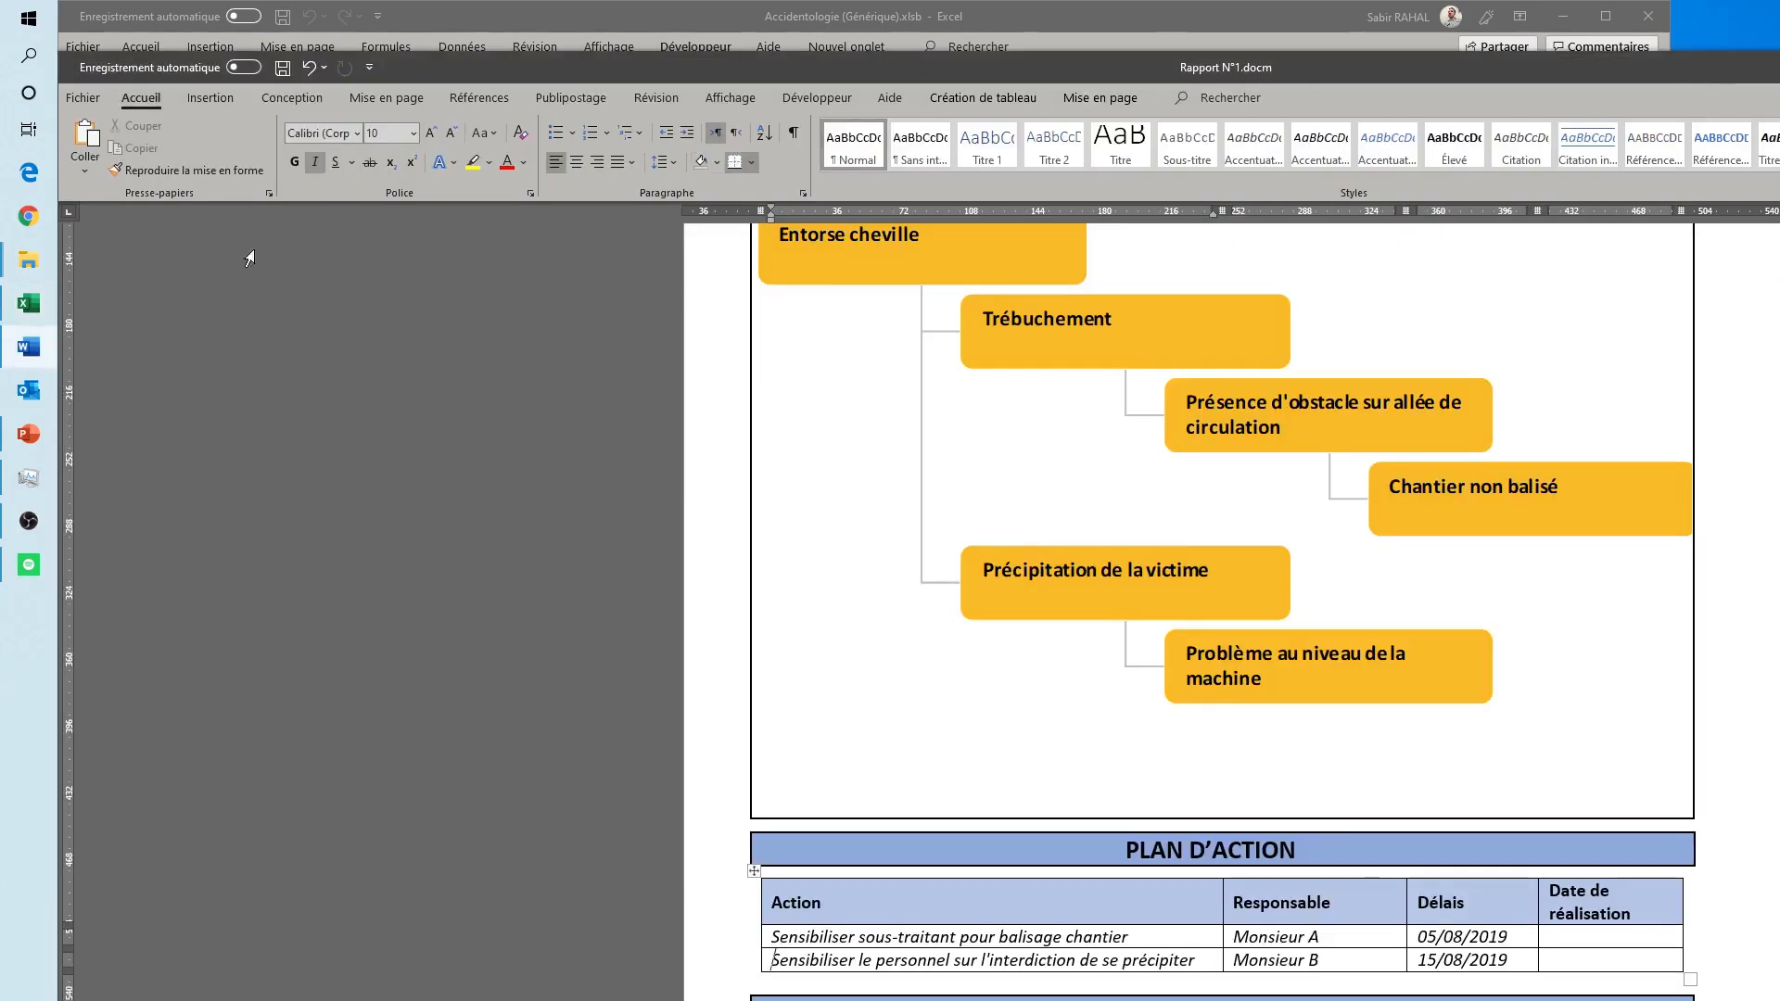
drag(674, 65, 57, 226)
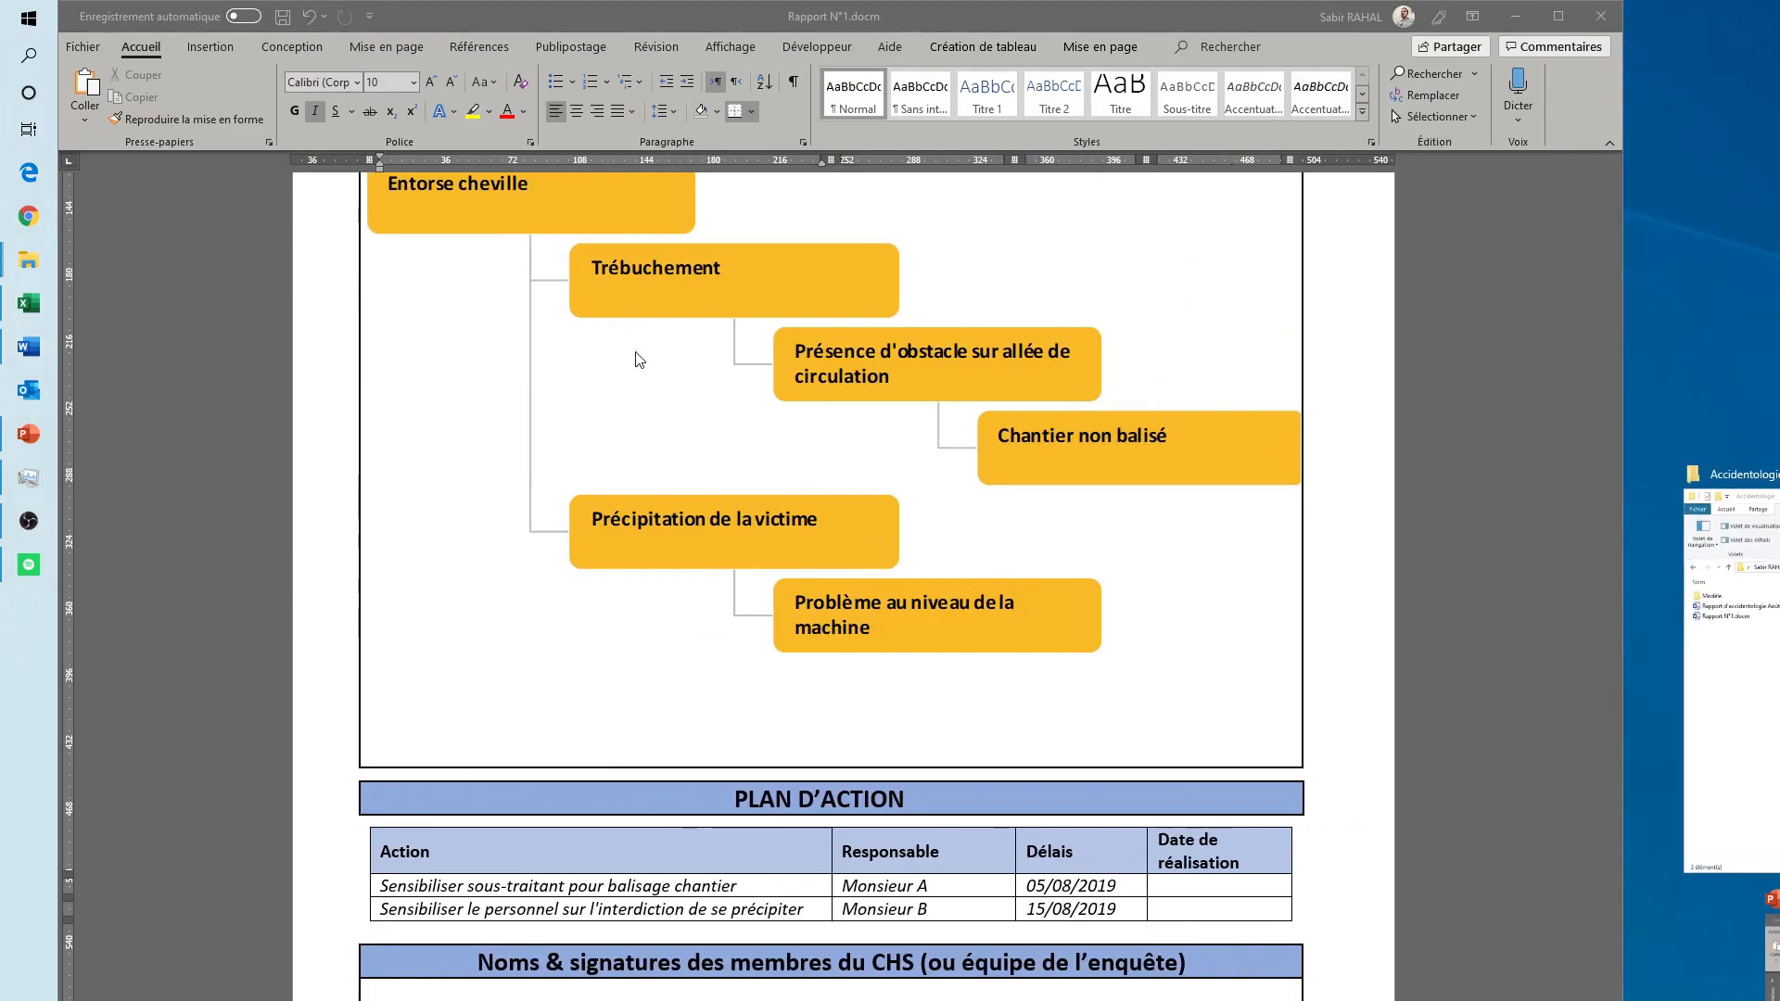
click(439, 404)
scroll(440, 572, up, 3)
scroll(439, 572, up, 8)
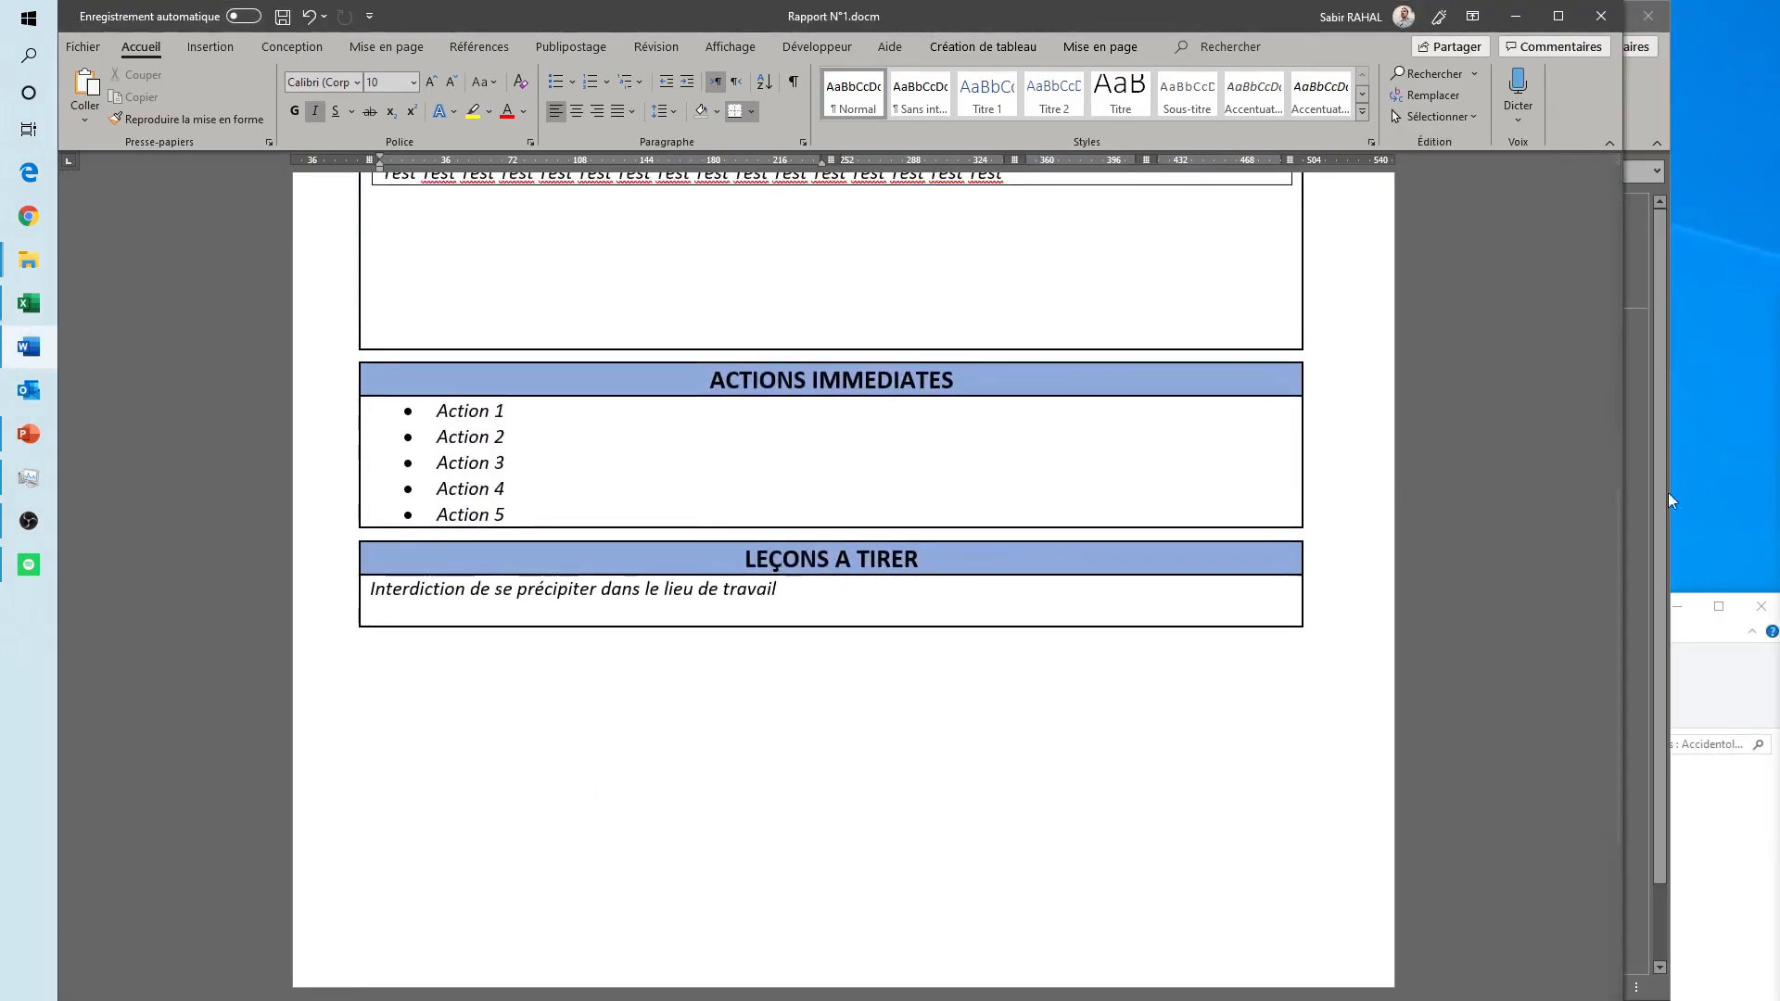
drag(1615, 495, 1662, 860)
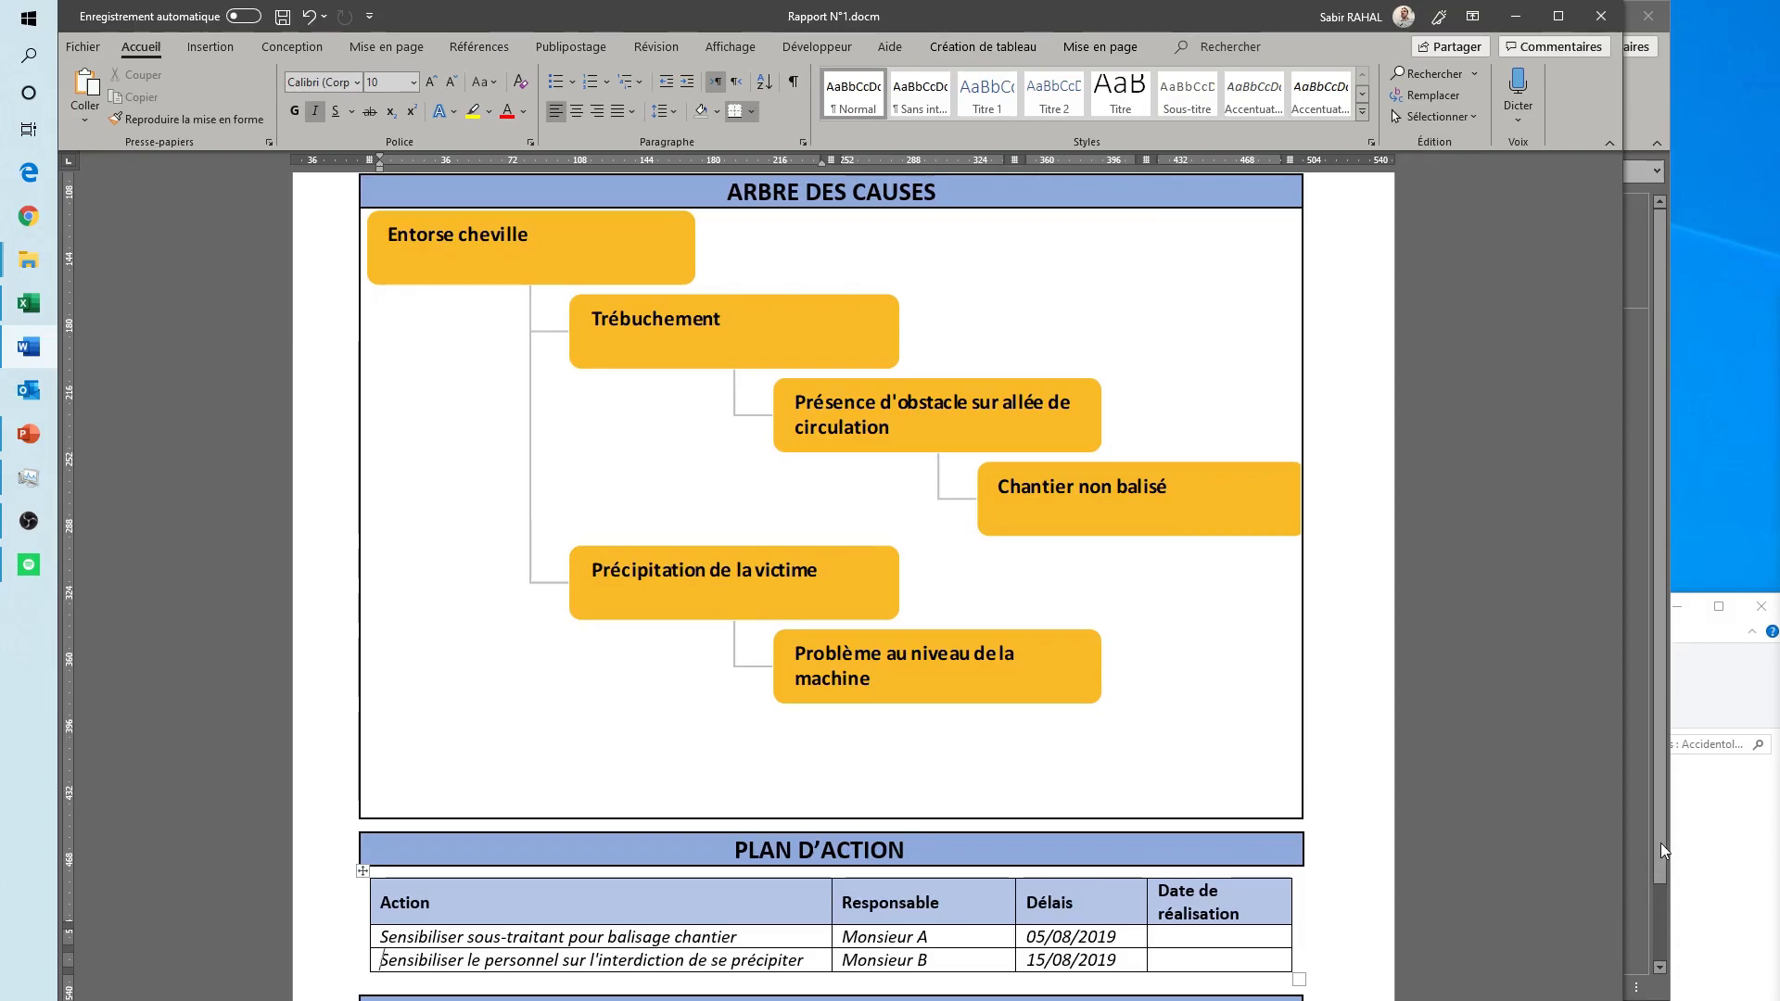
drag(1618, 918, 1624, 950)
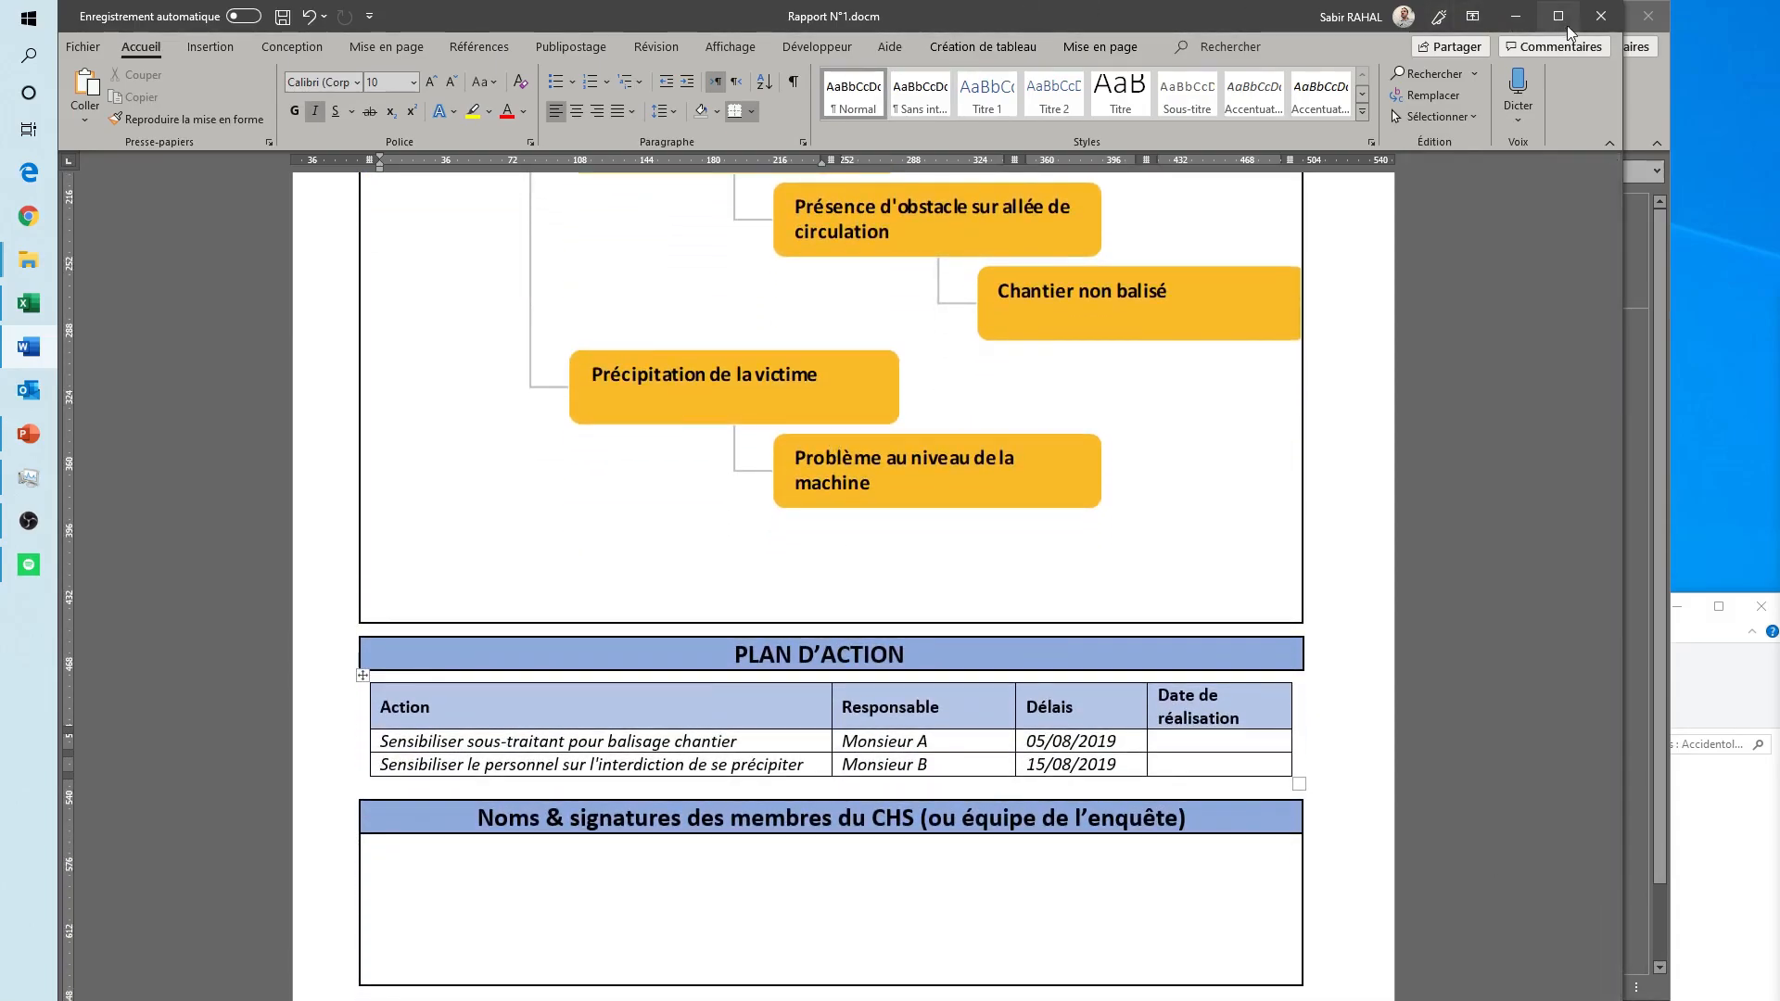
- Save and close Rapport N°1 and close the workbook's incident and search forms
click(1601, 16)
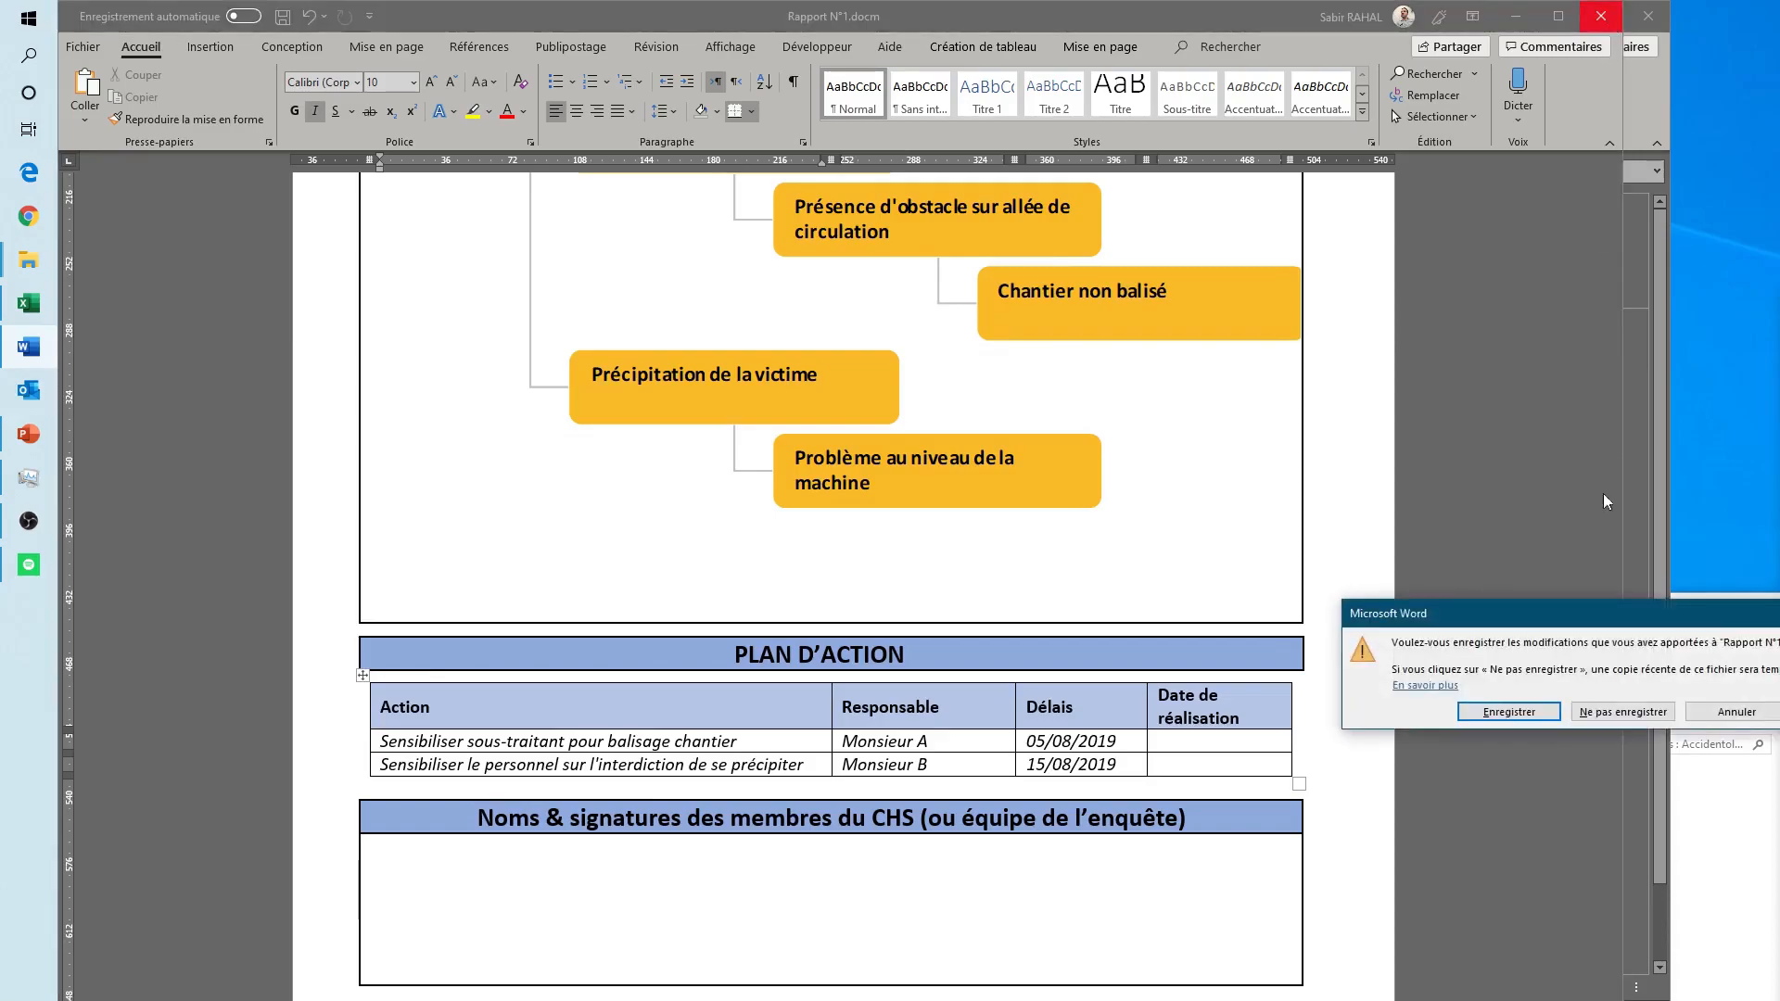
click(1500, 712)
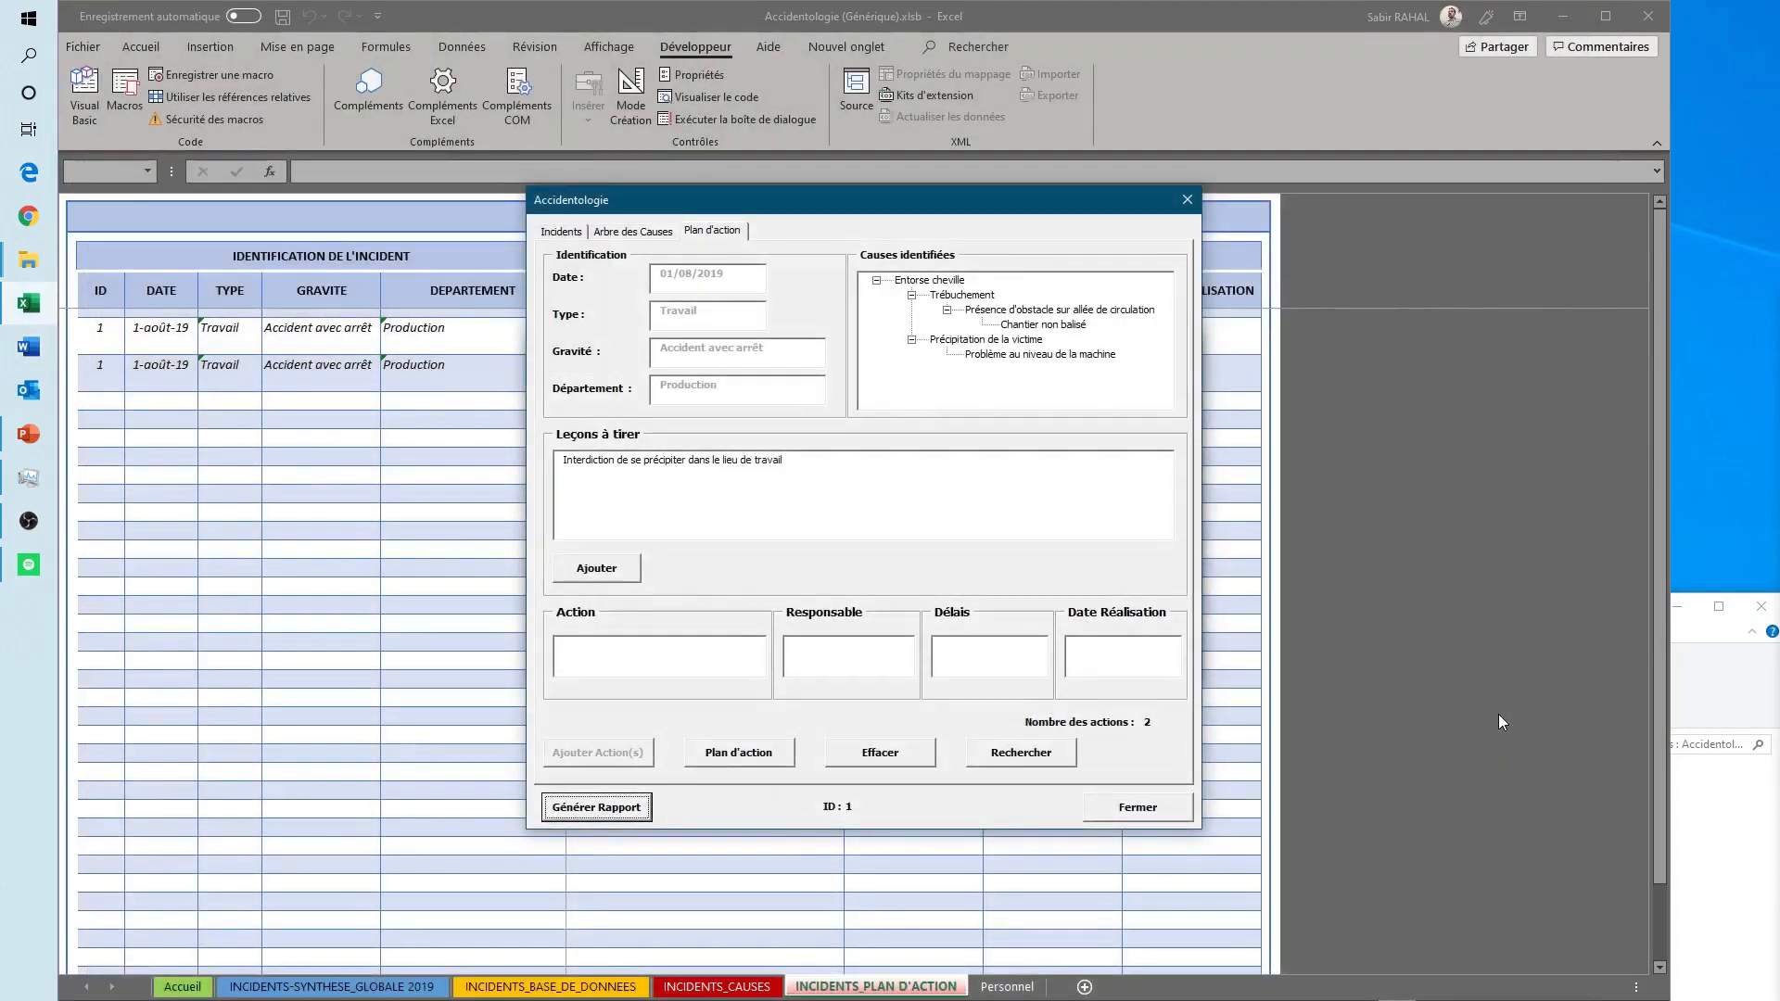
click(1096, 814)
click(1150, 660)
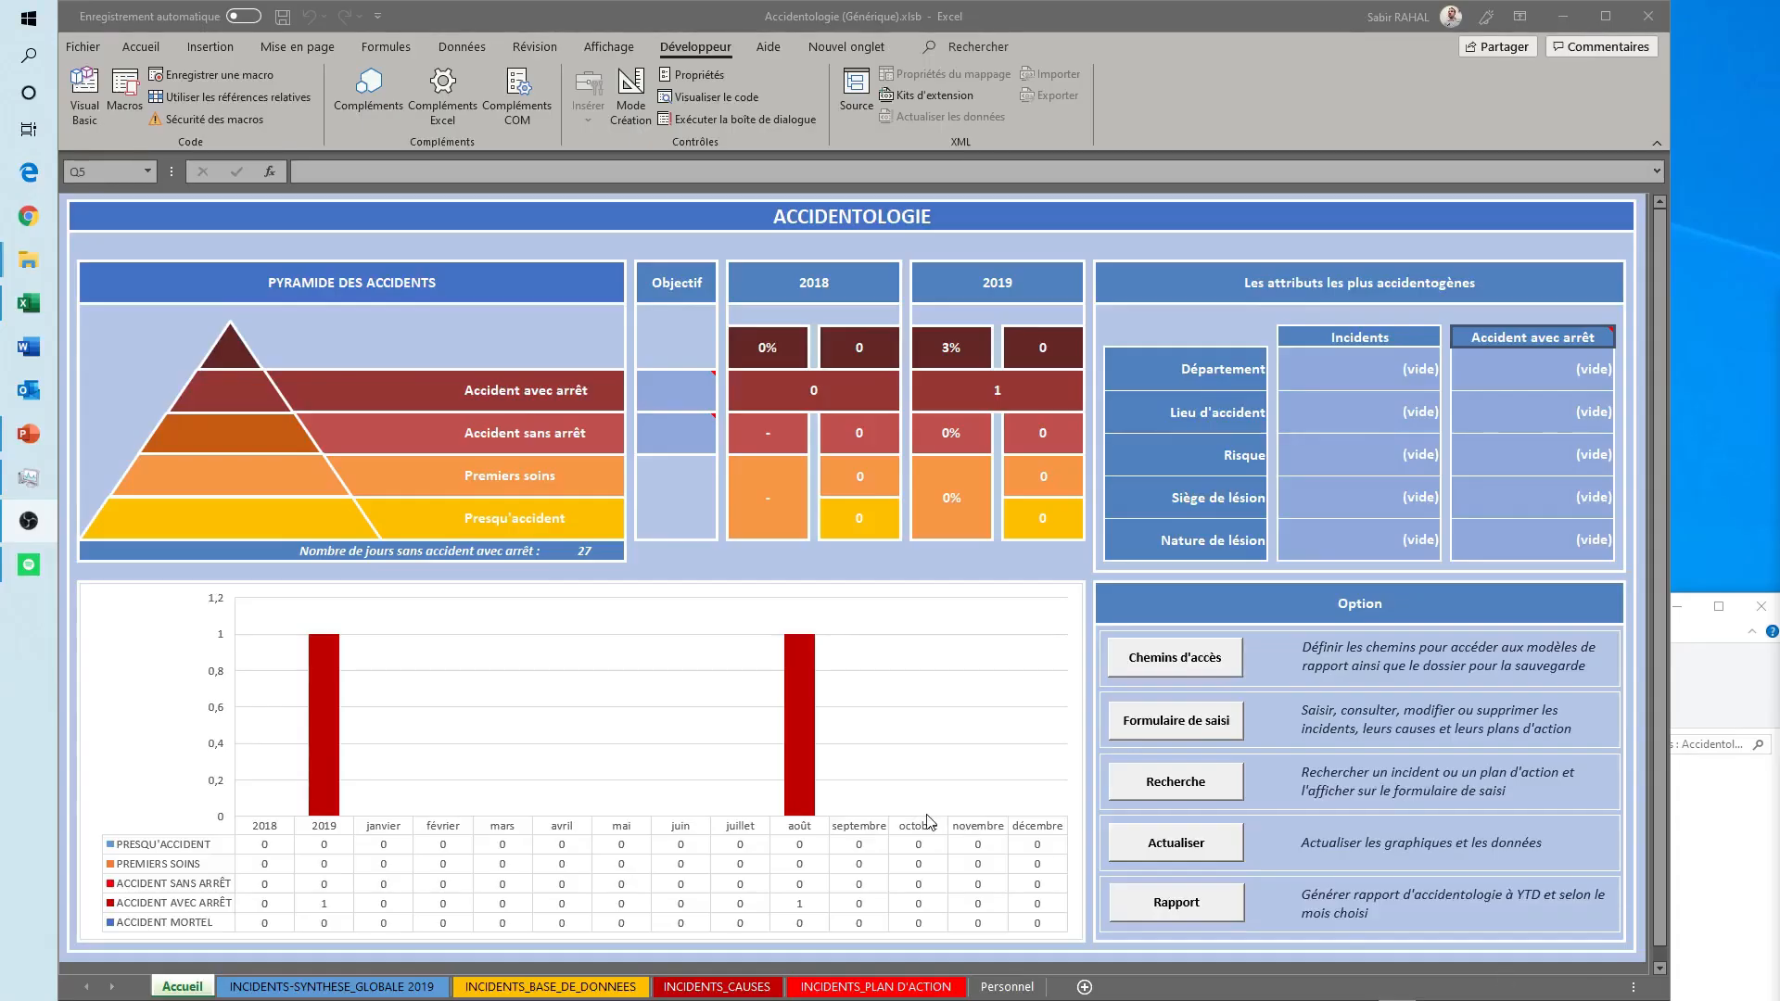
- Generate the accidentology report for month 8 and acknowledge the month and saving messages
click(1180, 909)
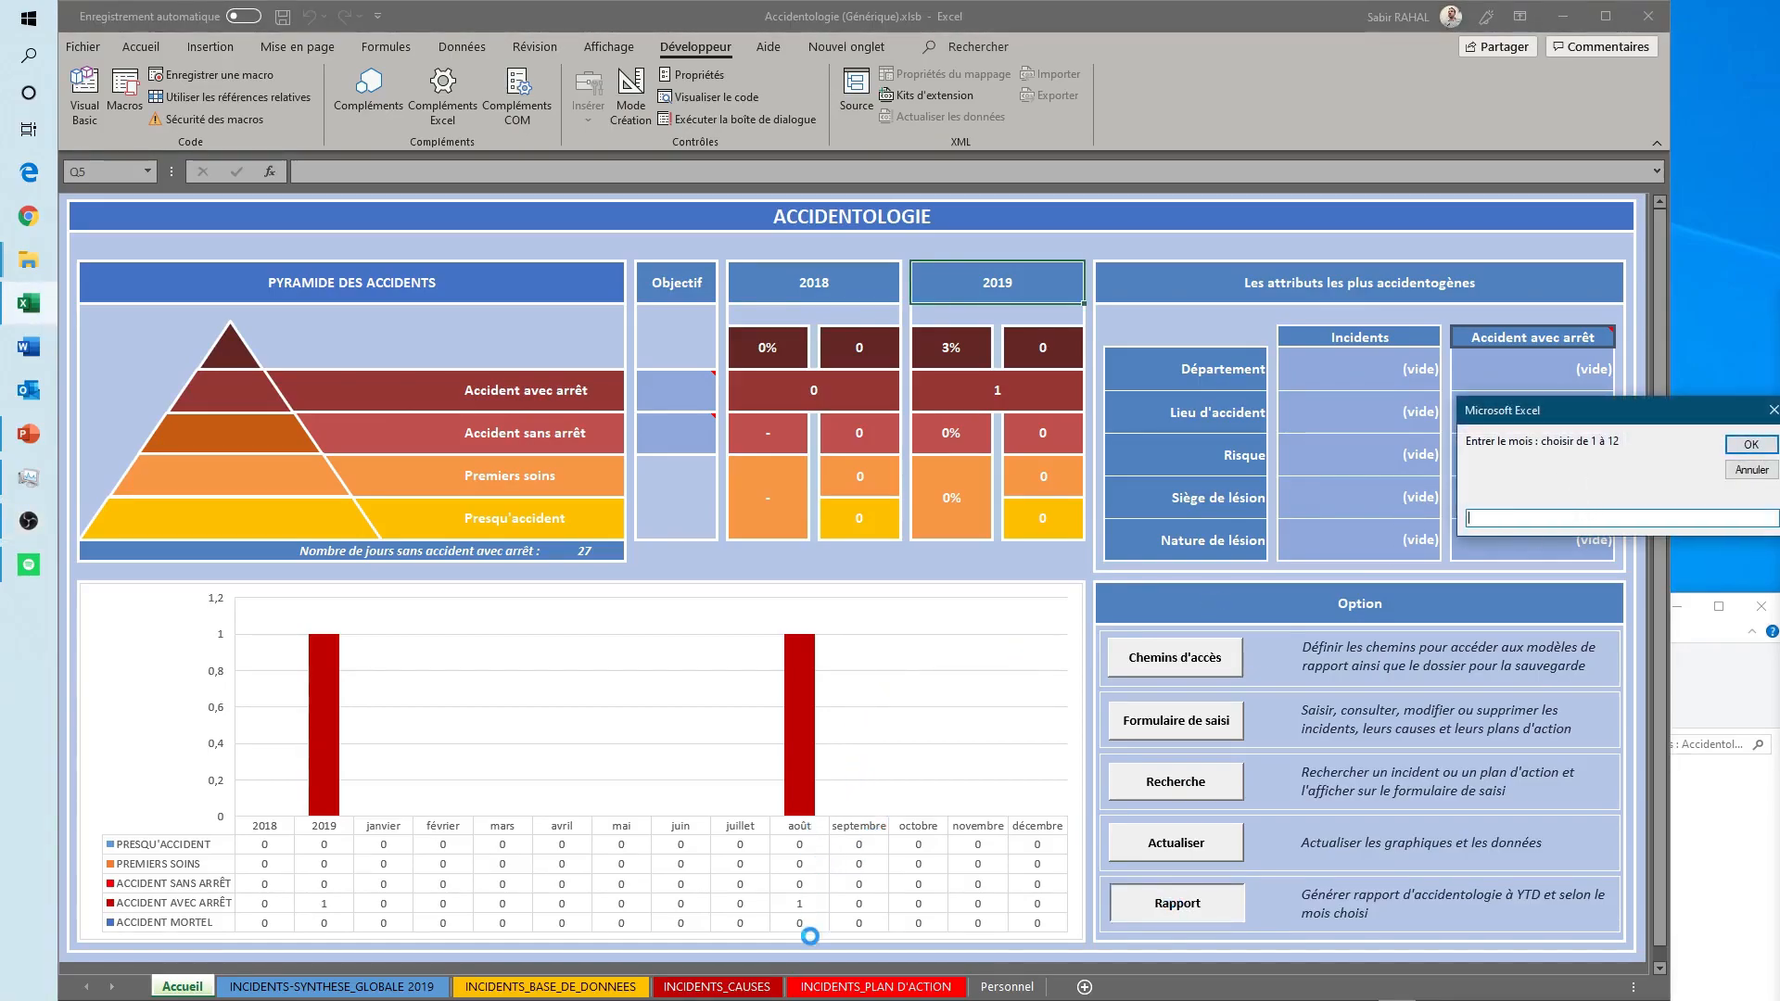
text(8)
click(1745, 445)
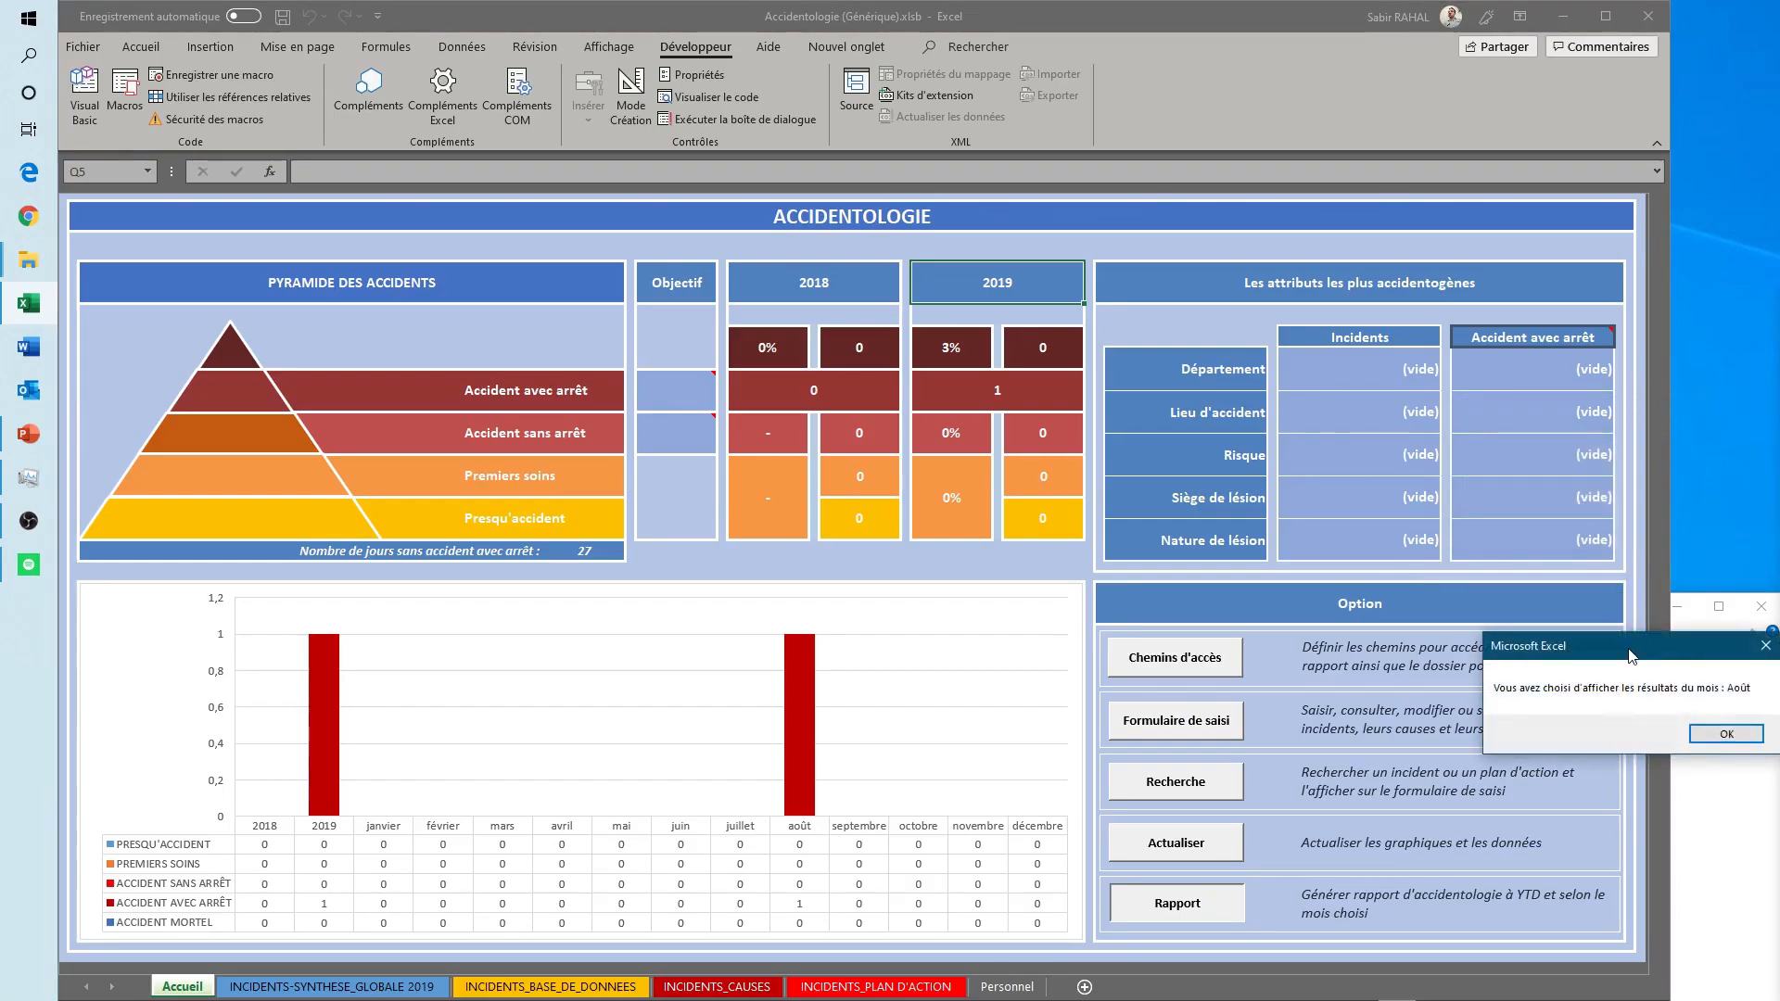
drag(1632, 657, 1423, 656)
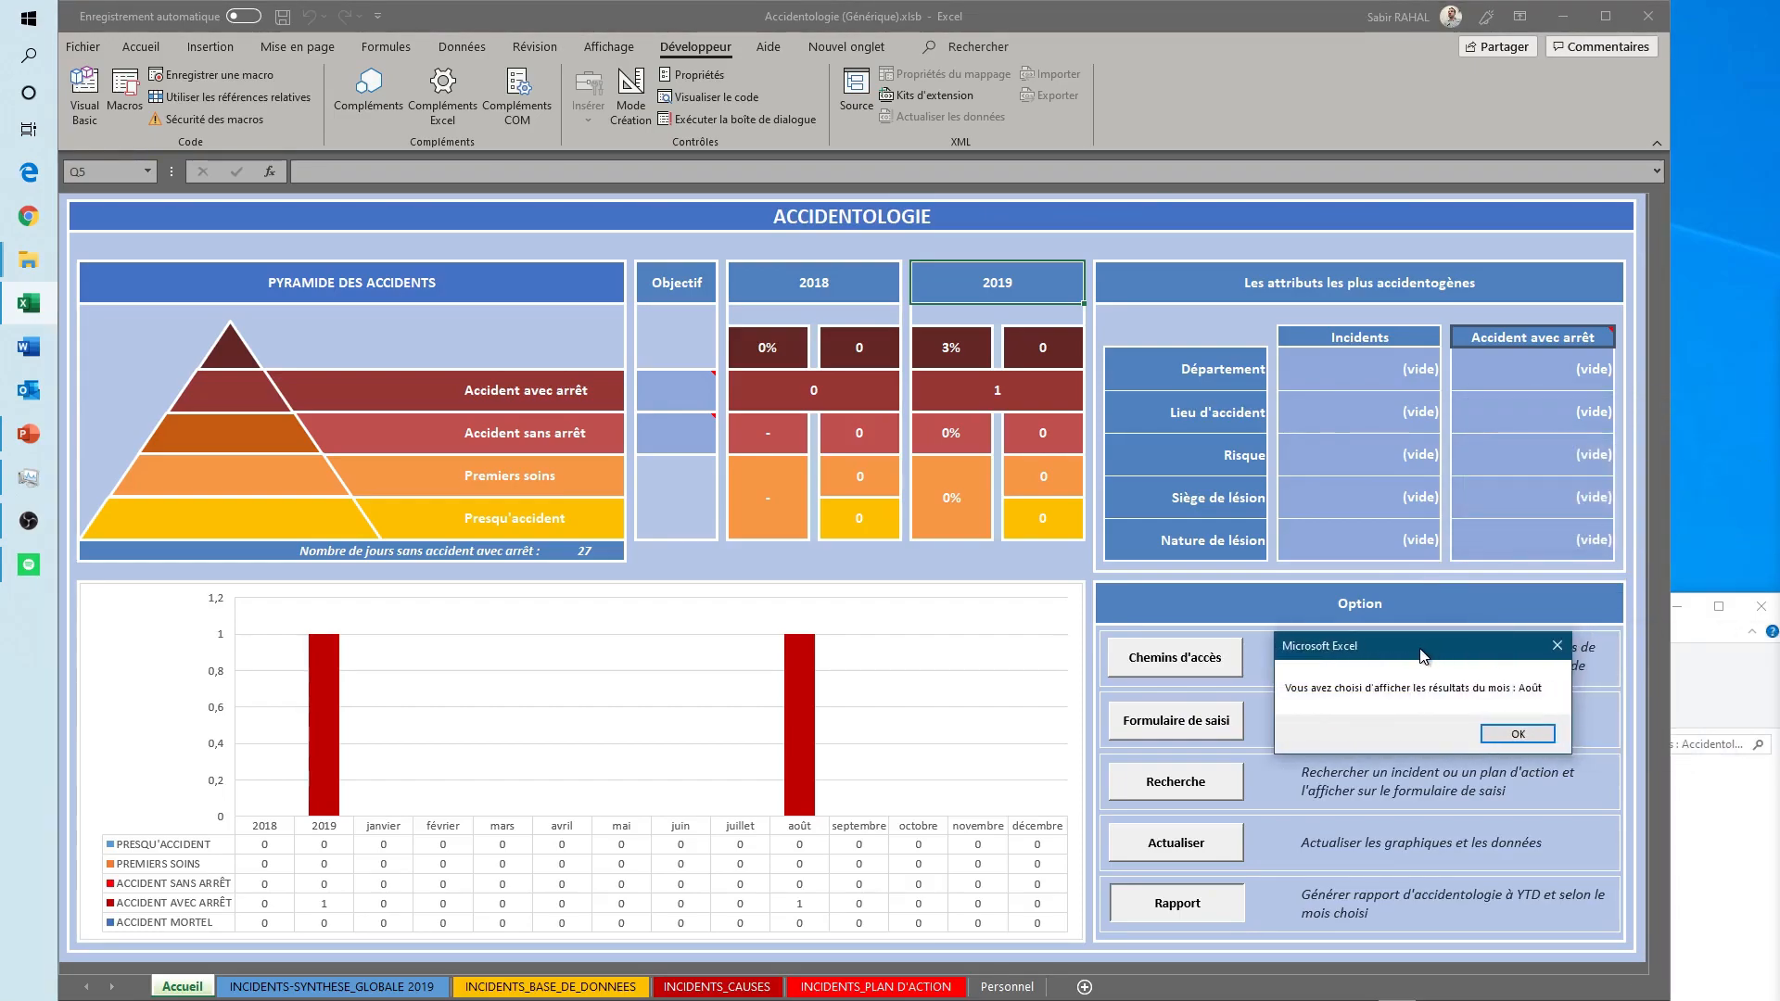
click(1522, 735)
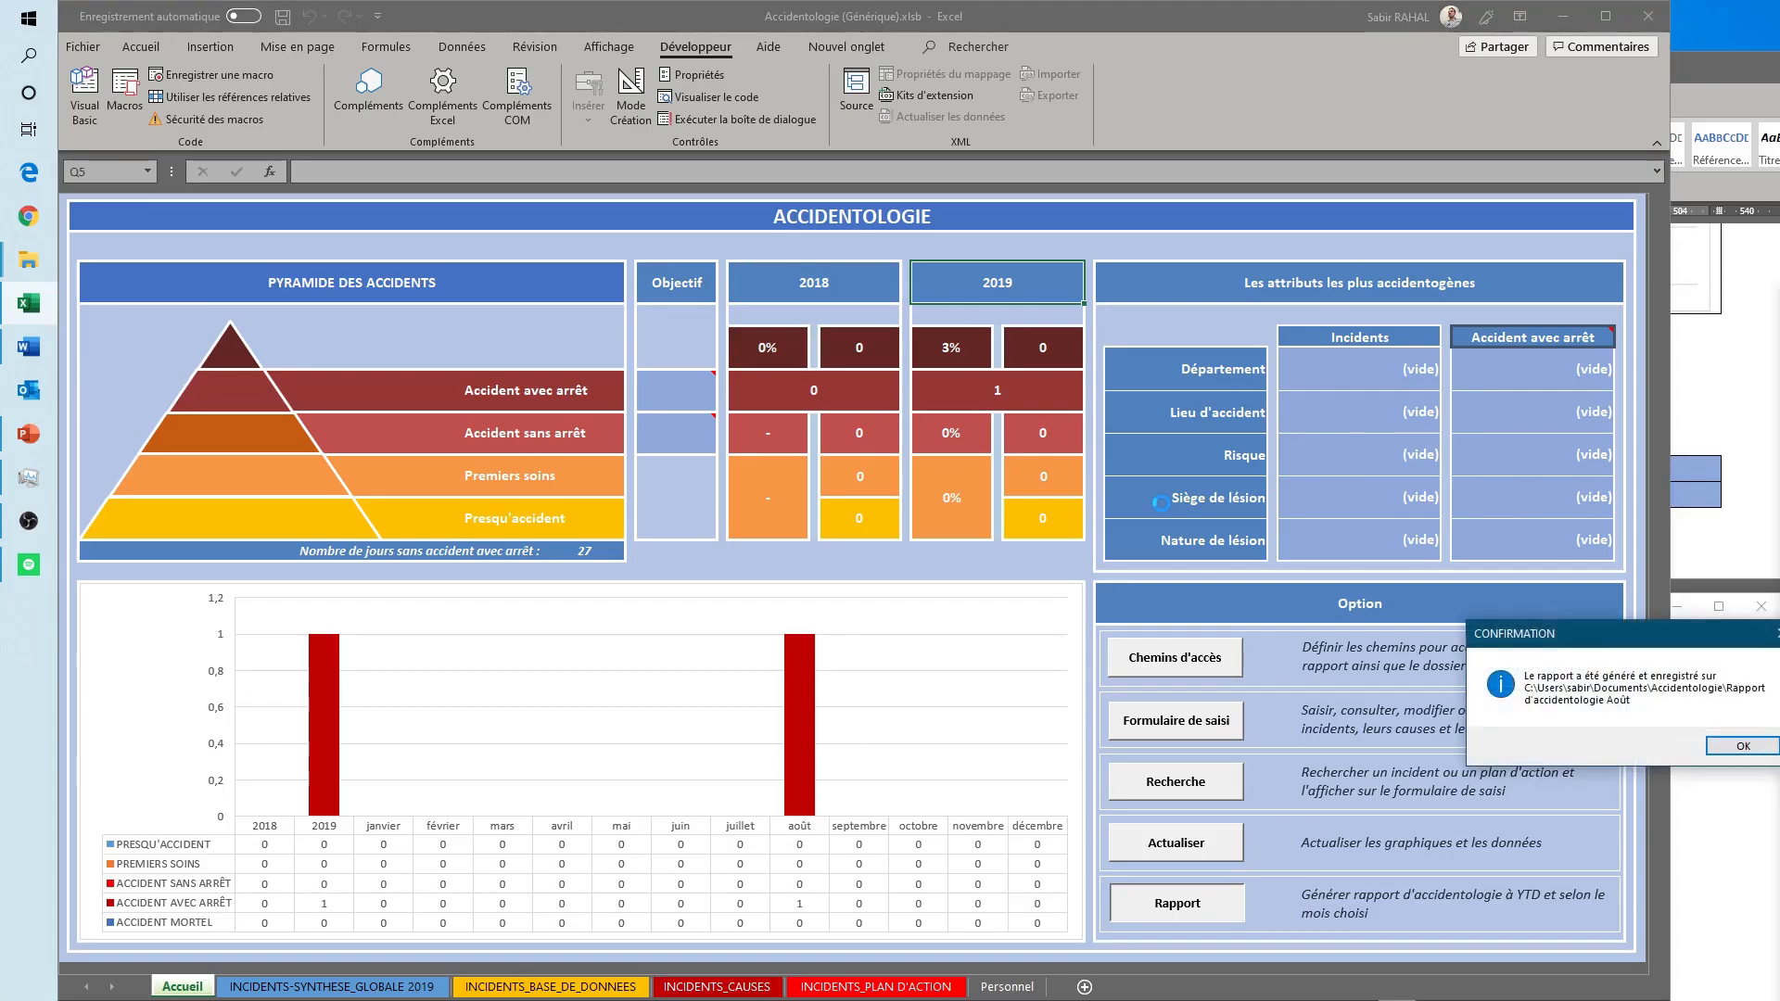
drag(1543, 641, 1365, 641)
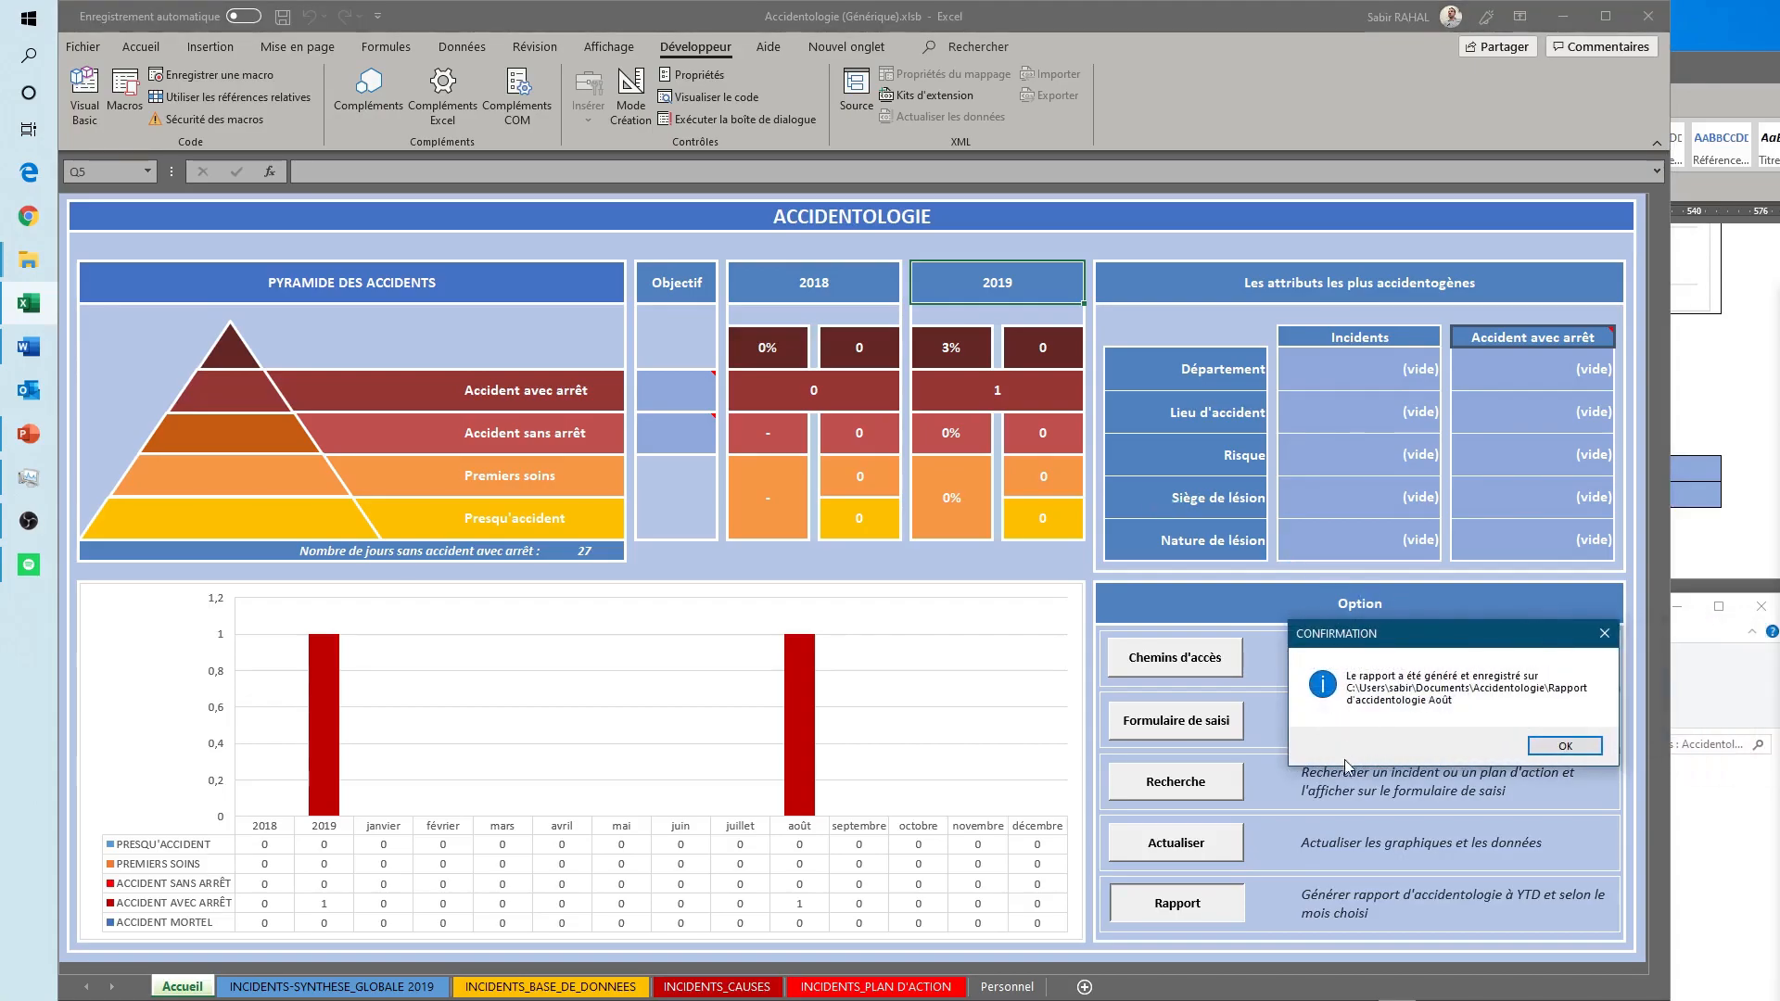
click(1563, 748)
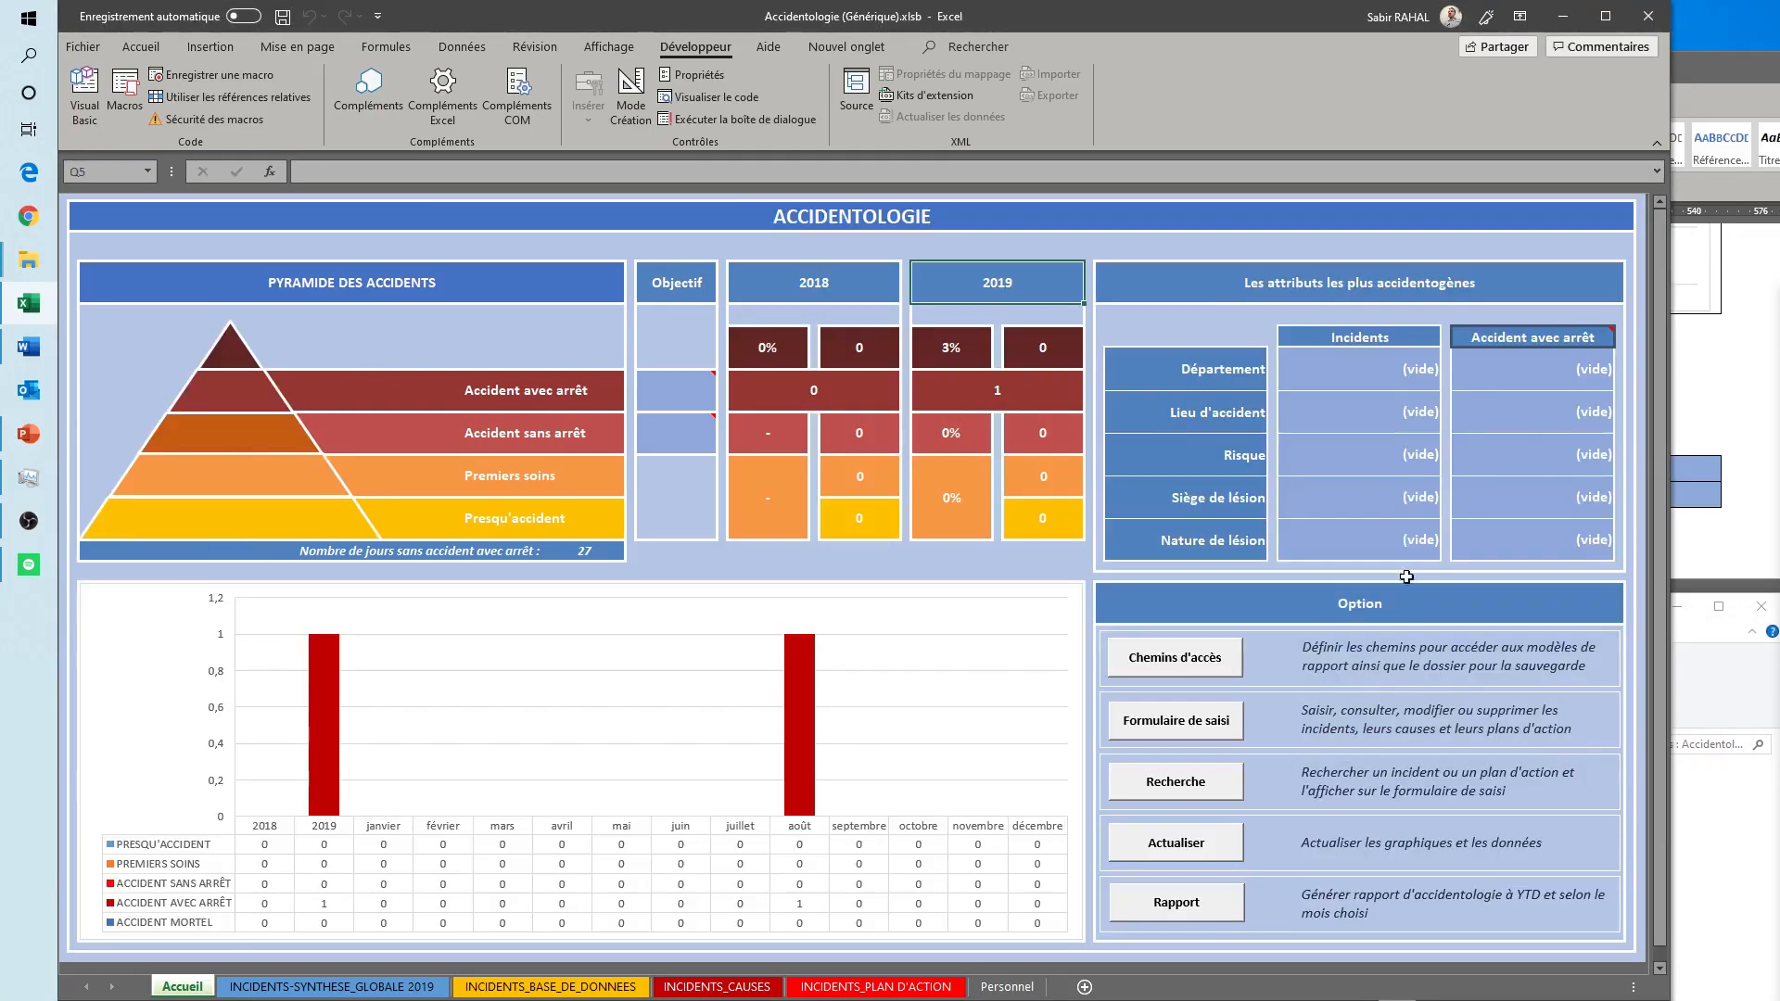
- Switch to Word, bring the August accidentology report into view and review its first page from the accident pyramid to the frequency and severity rates
click(1704, 64)
drag(1623, 65, 59, 29)
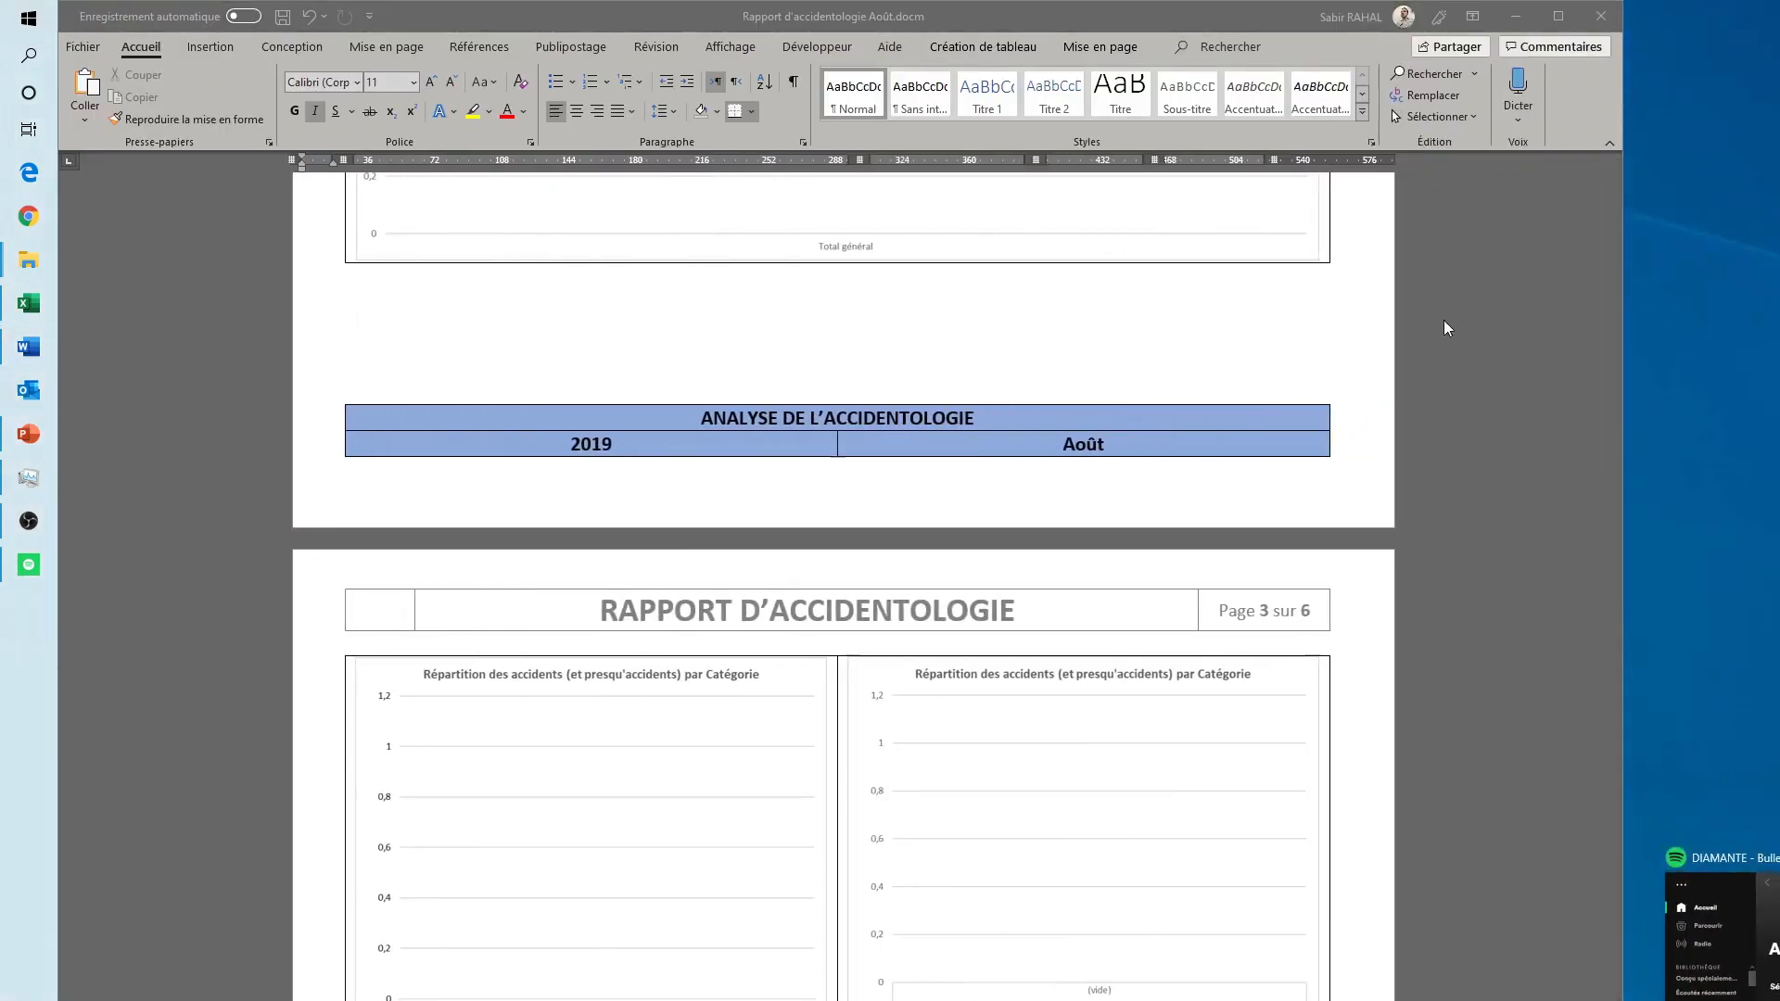
click(1484, 317)
drag(1614, 528, 1614, 186)
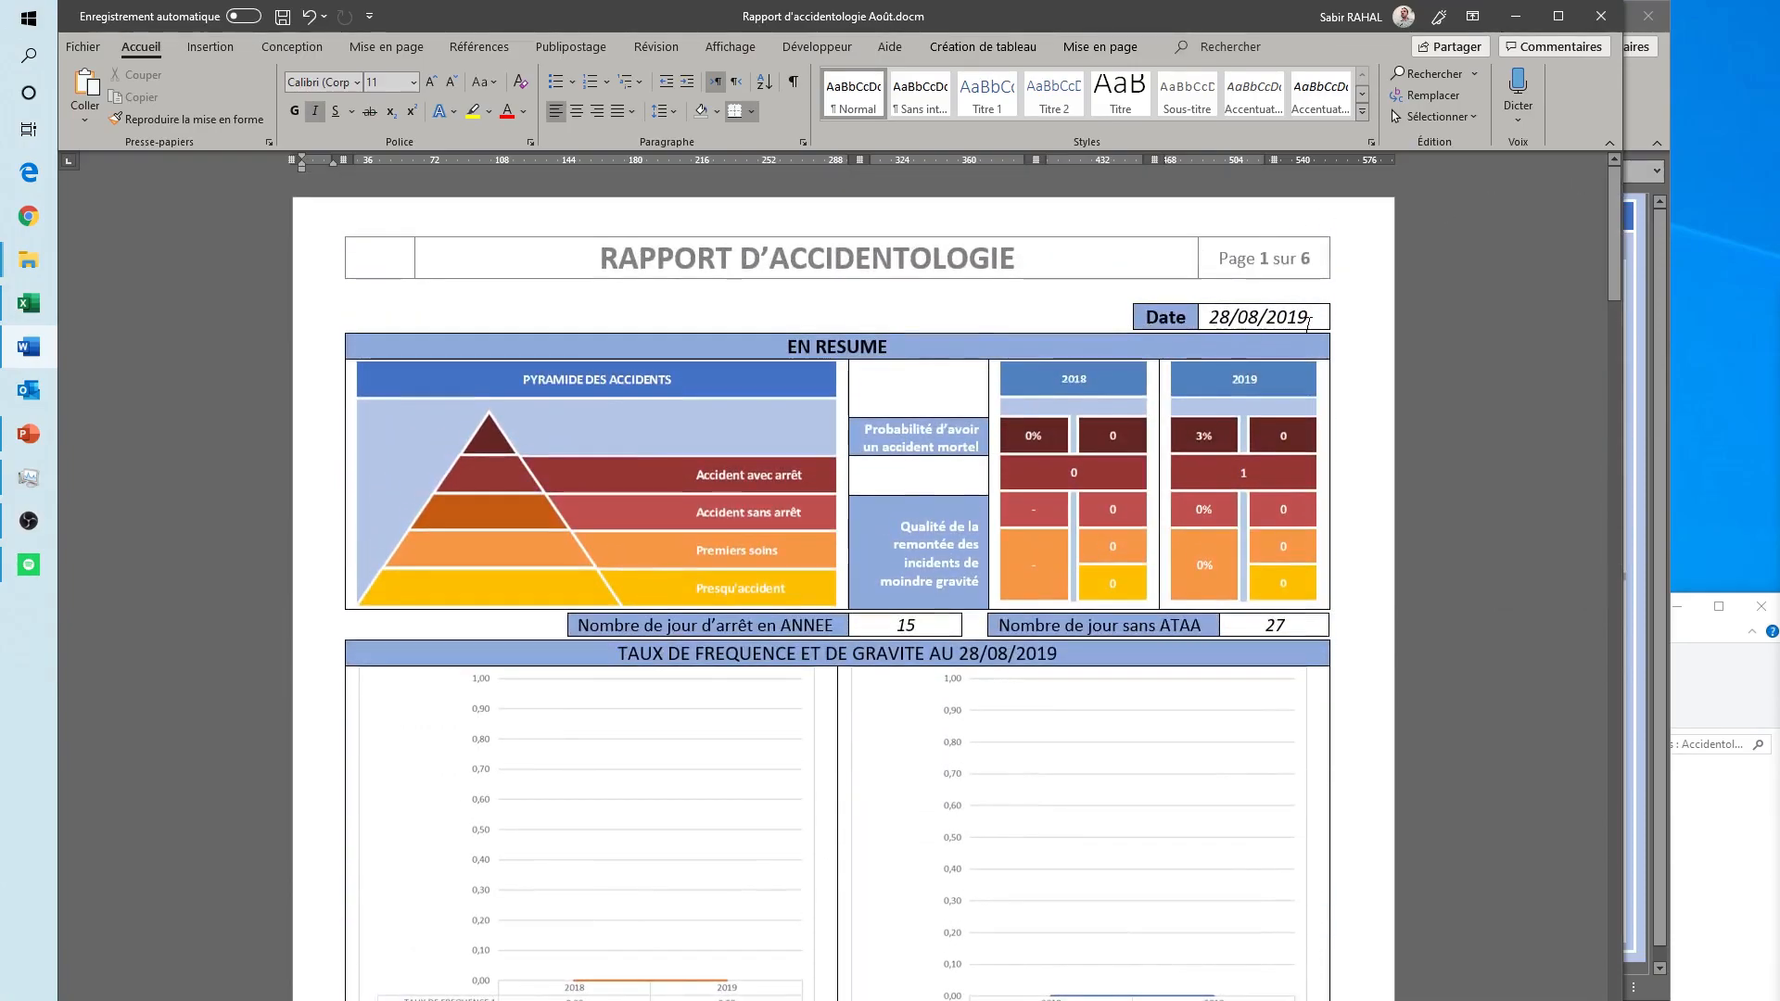
scroll(790, 600, down, 10)
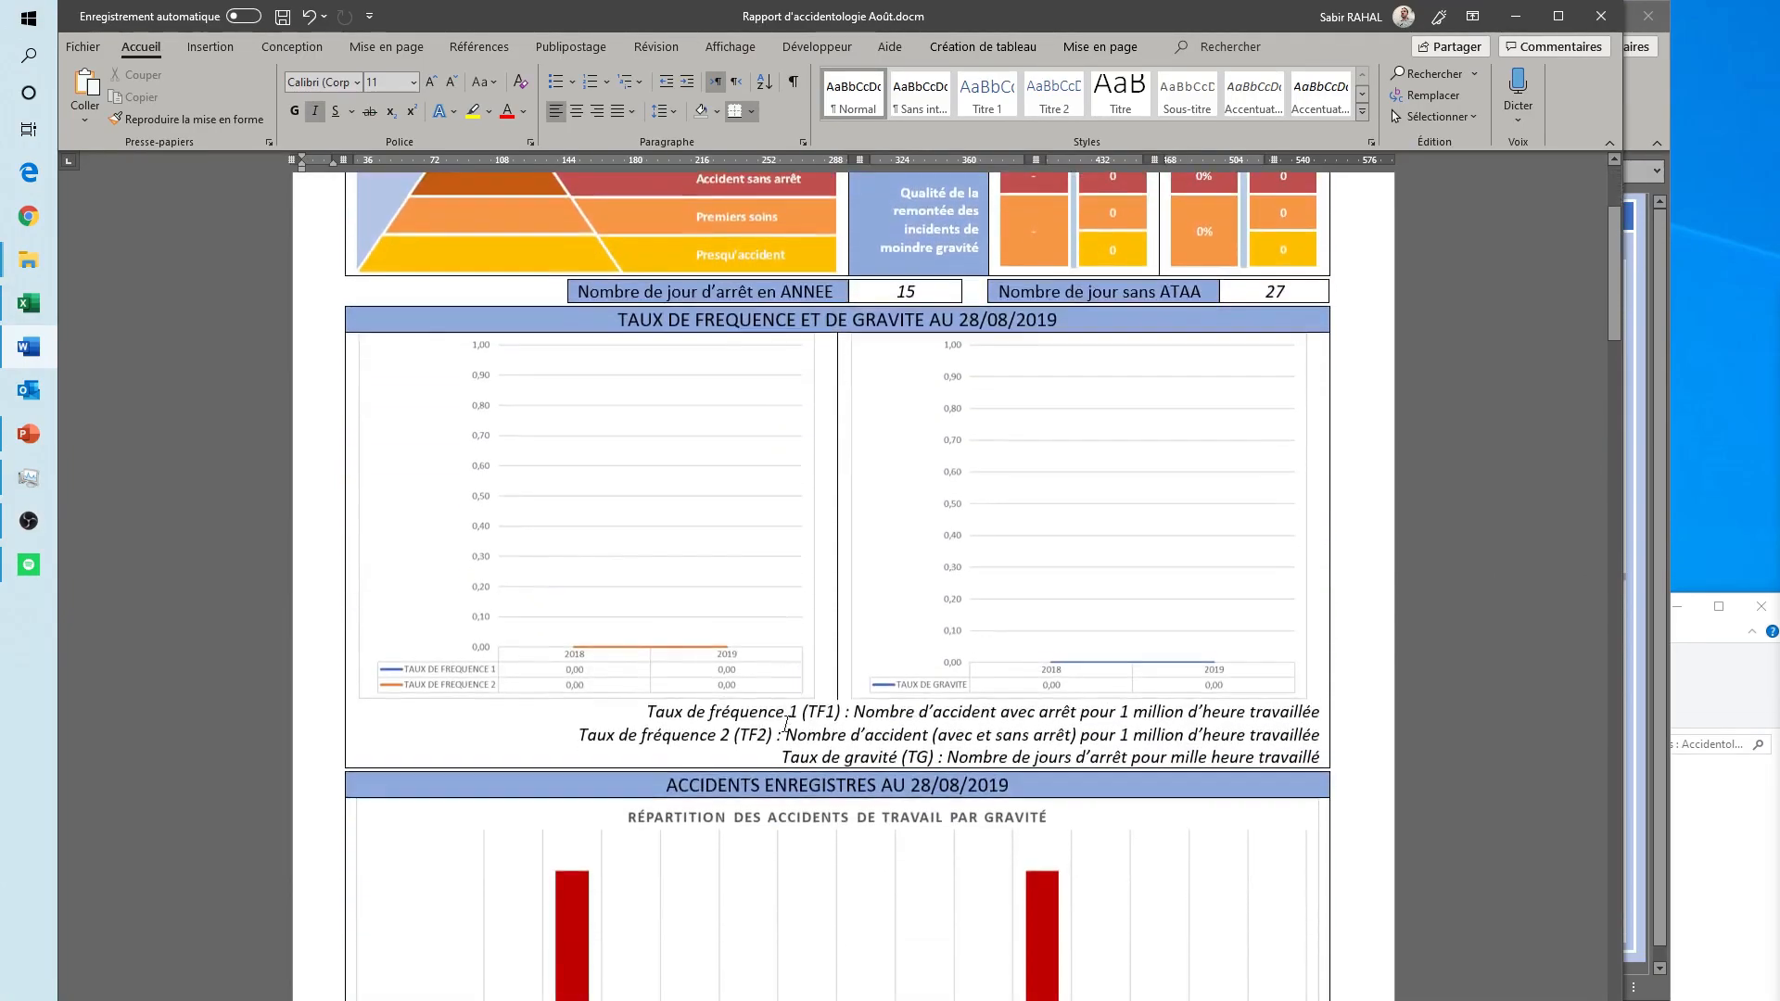
- Adjust the spacing below the work accidents by severity chart so the incident treatment section starts on page 2
click(787, 729)
key(ctrl+z)
scroll(842, 575, down, 10)
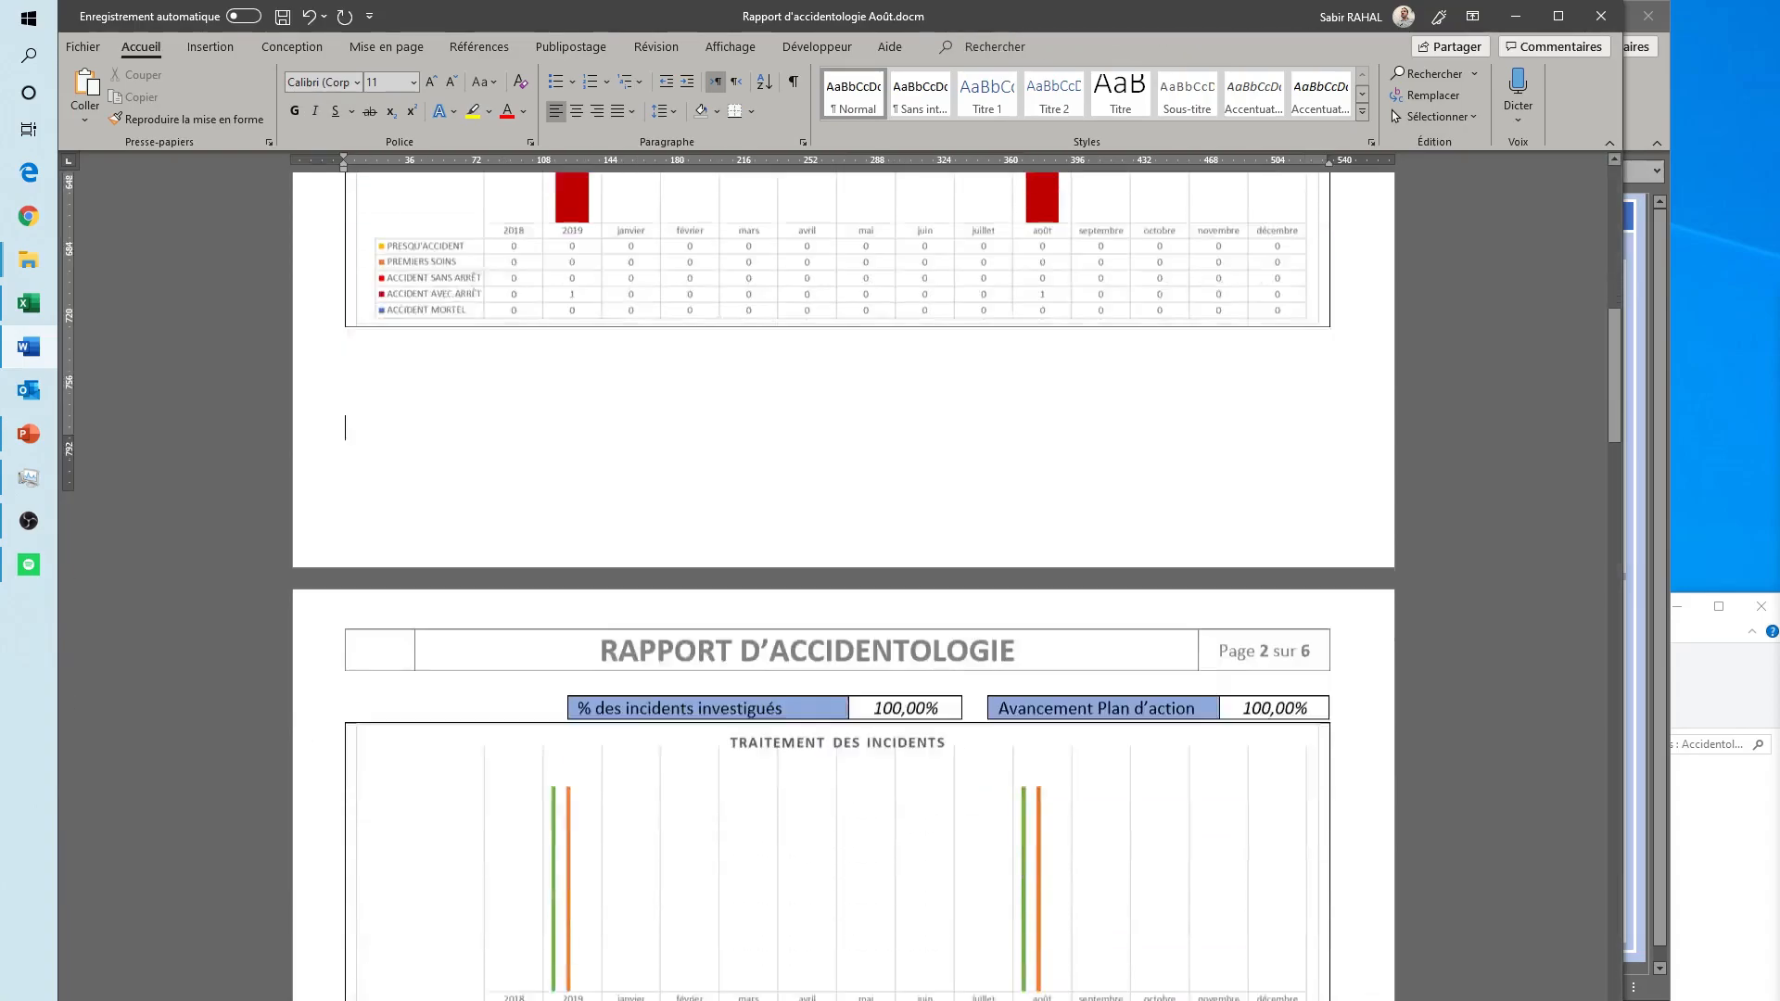
scroll(789, 674, down, 10)
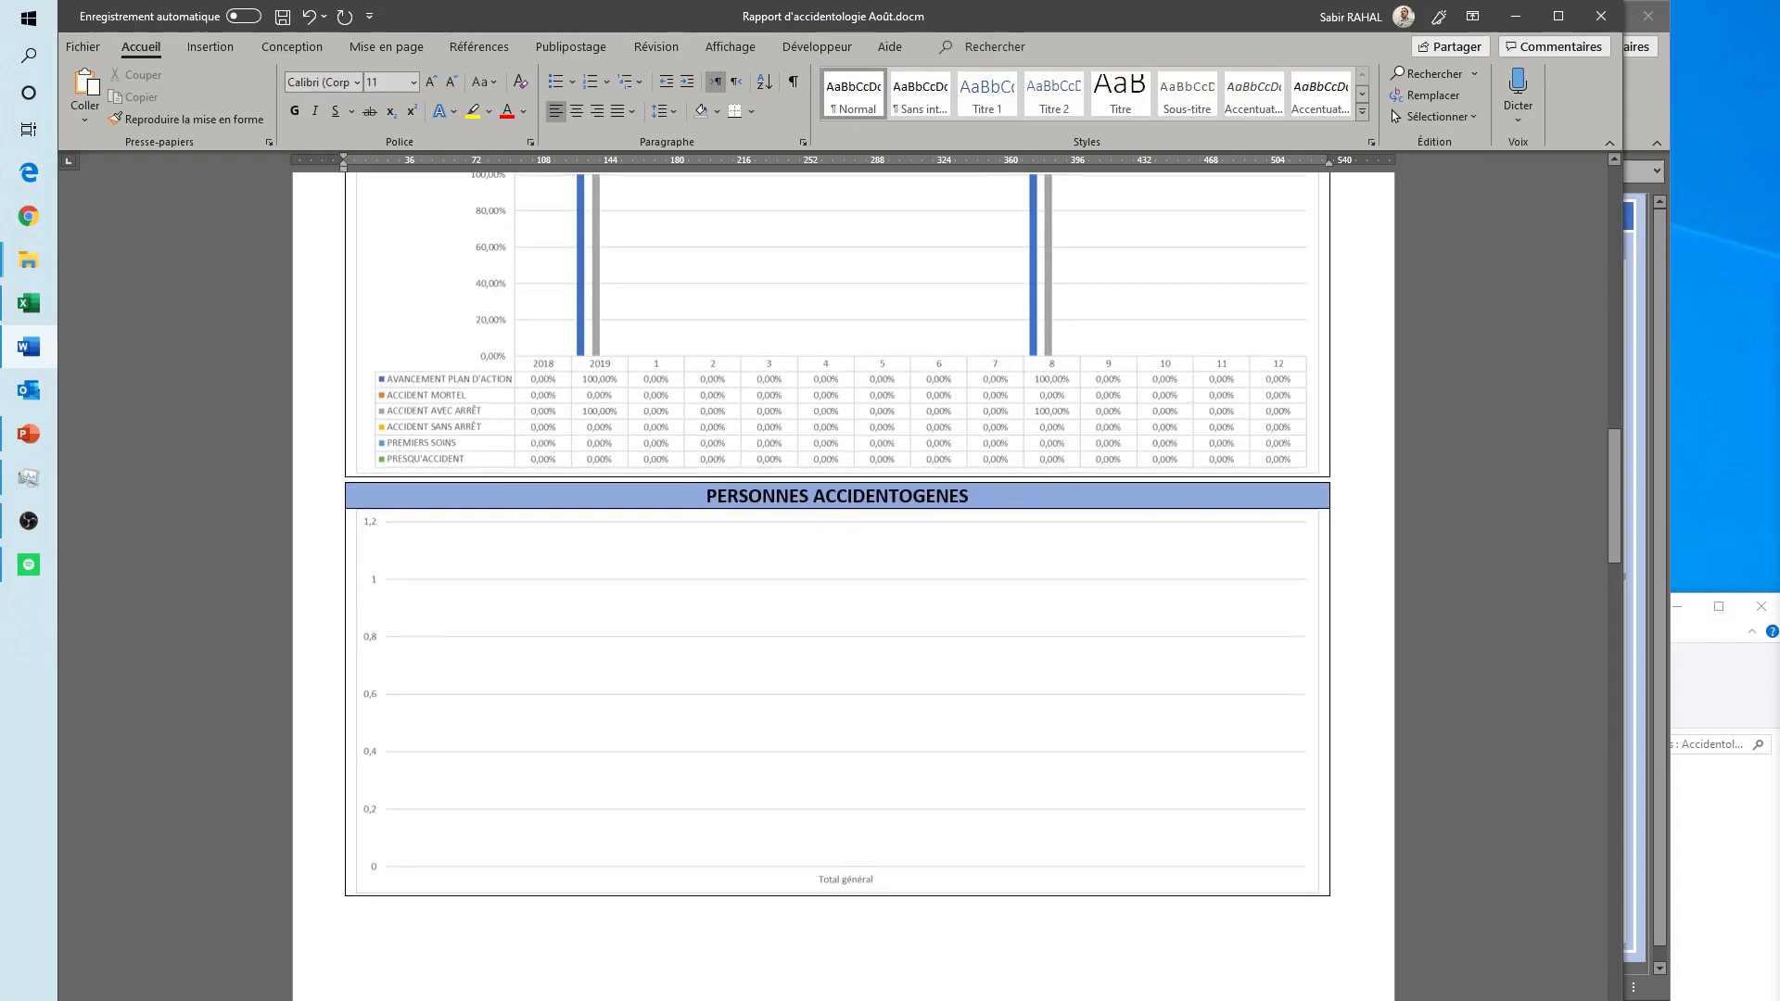
- Insert blank lines below the Personnes accidentogènes chart so the Analyse de l'accidentologie heading starts on page 3
click(755, 445)
key(Return)
key(Return)
key(Return)
key(Return)
key(Return)
key(Return)
key(Return)
key(Return)
key(Return)
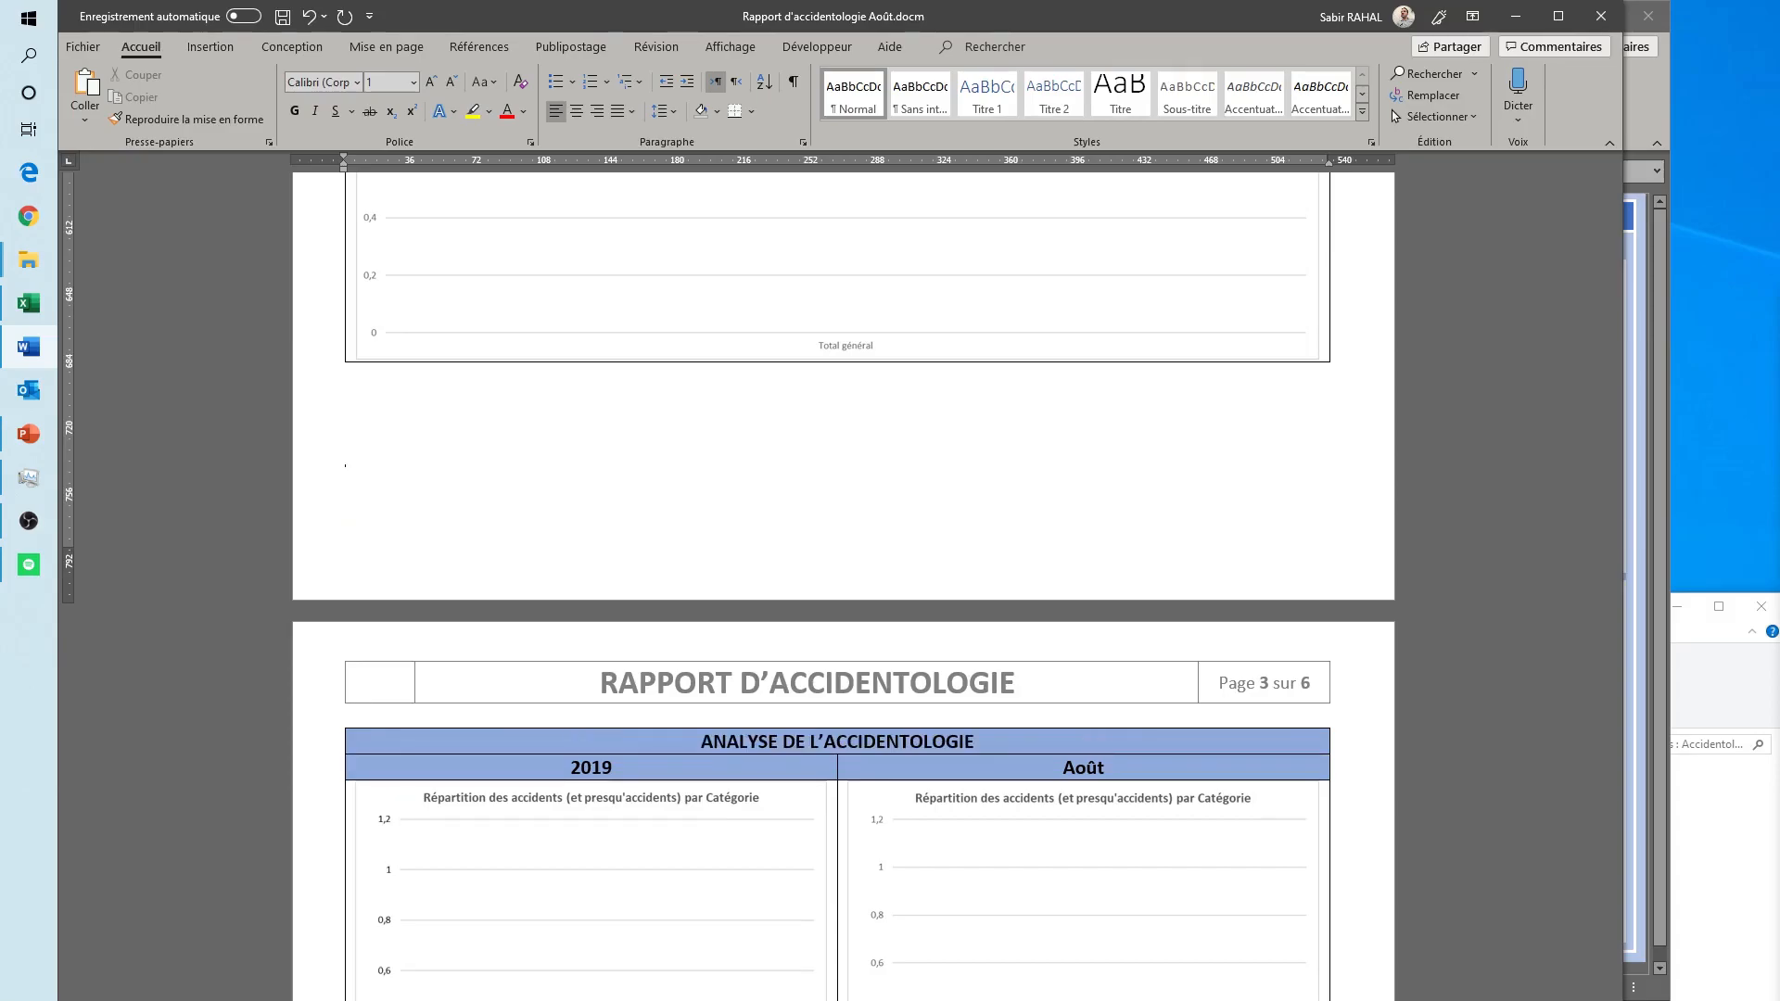
- Insert blank lines after the analysis tables so each following Analyse de l'accidentologie section starts on its own page, through page 5
scroll(844, 584, down, 10)
scroll(547, 568, down, 5)
key(Return)
key(Return)
key(Return)
scroll(551, 602, down, 3)
scroll(554, 604, down, 11)
click(598, 712)
key(Return)
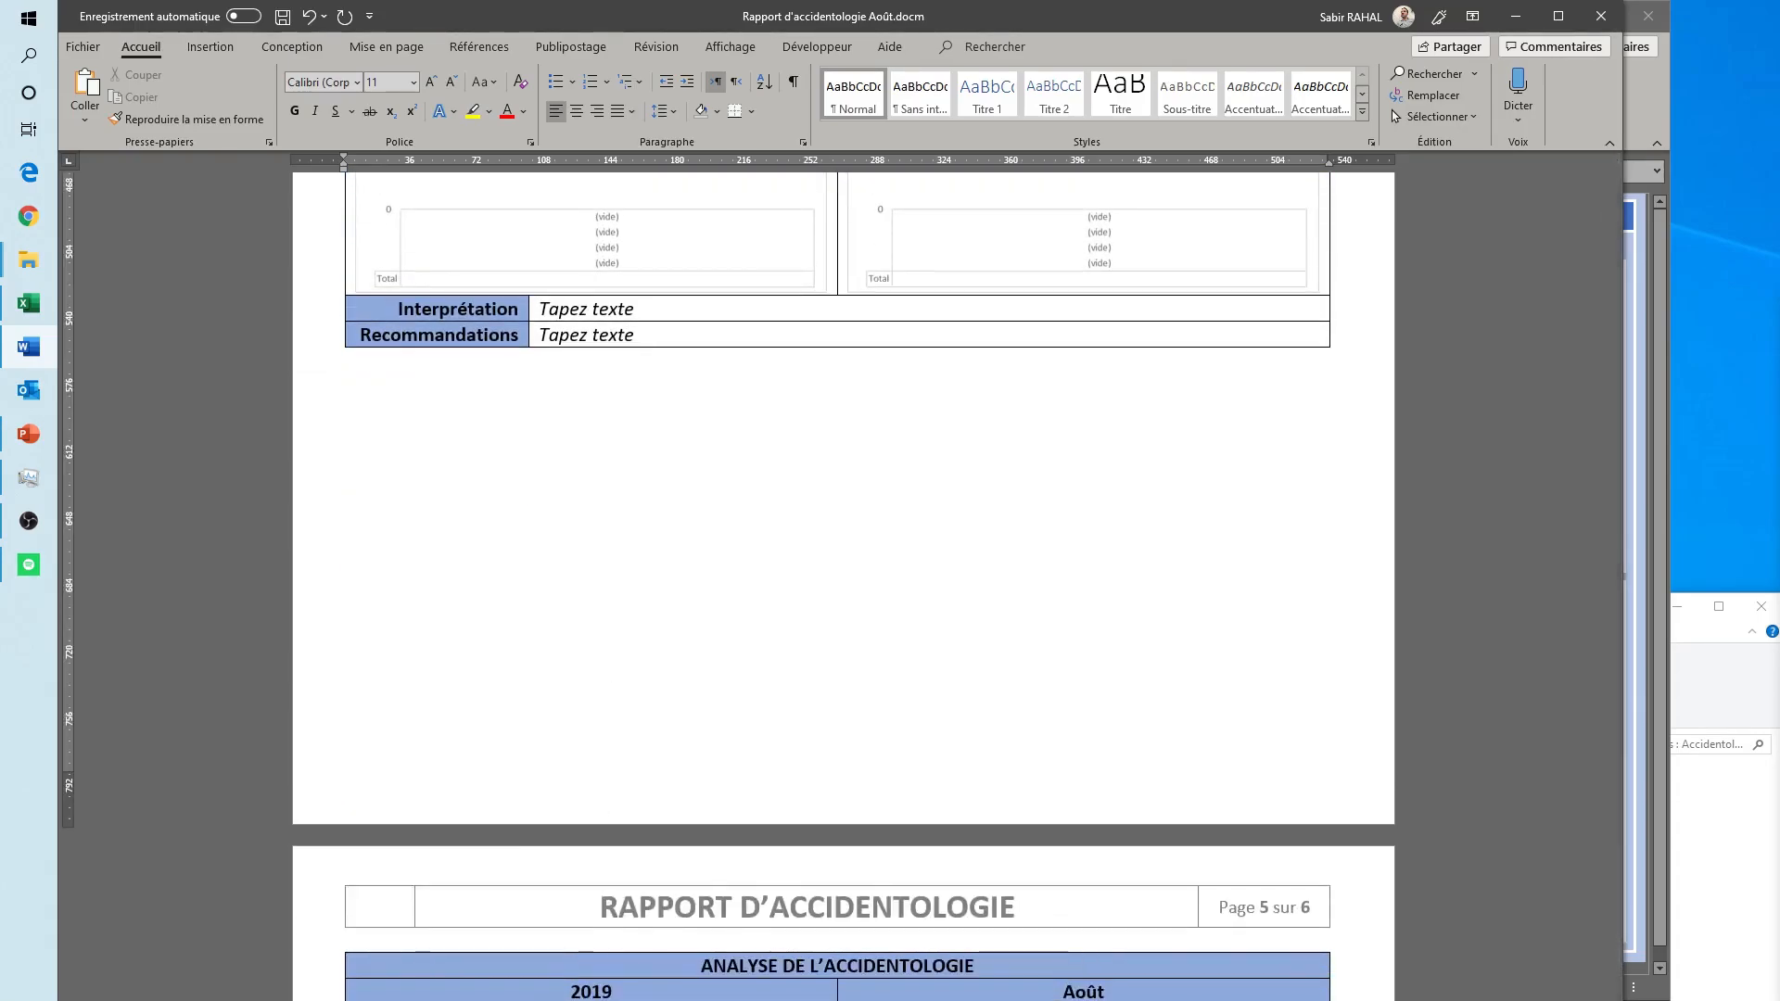
- Check the report down to the August incidents and action plan on page 6, and close it with its changes saved
scroll(585, 788, down, 15)
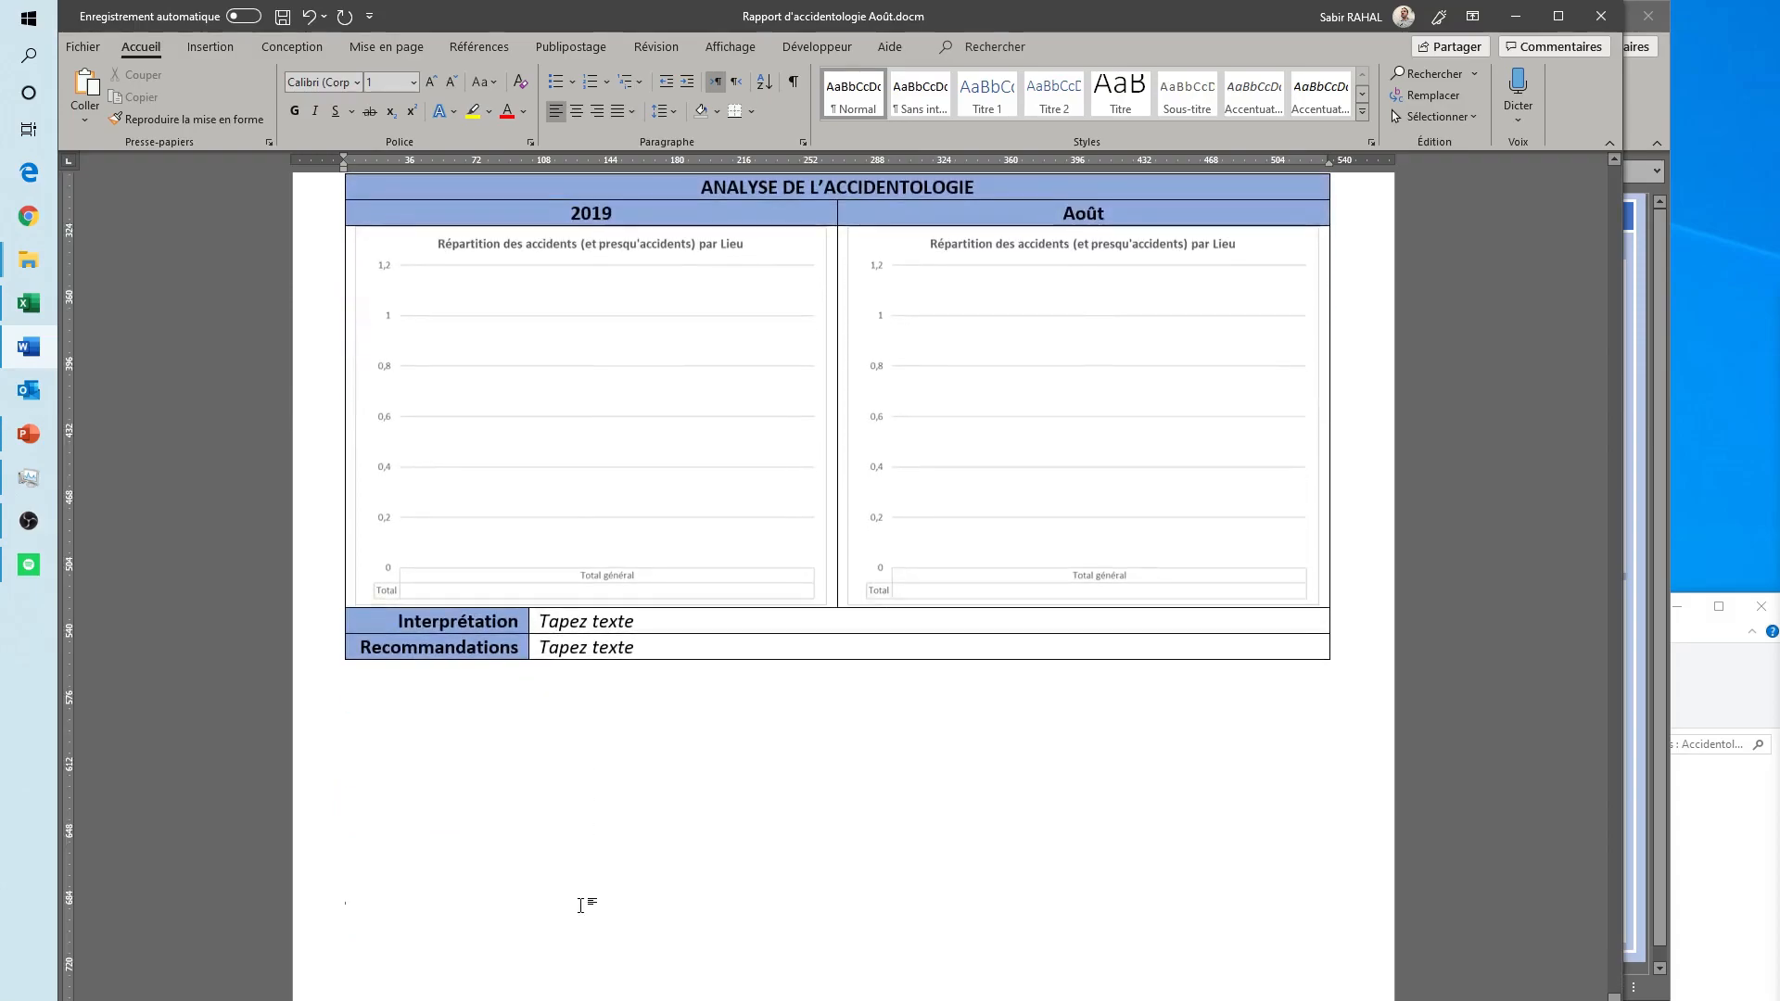
scroll(582, 906, down, 6)
scroll(582, 906, down, 3)
scroll(844, 506, down, 1)
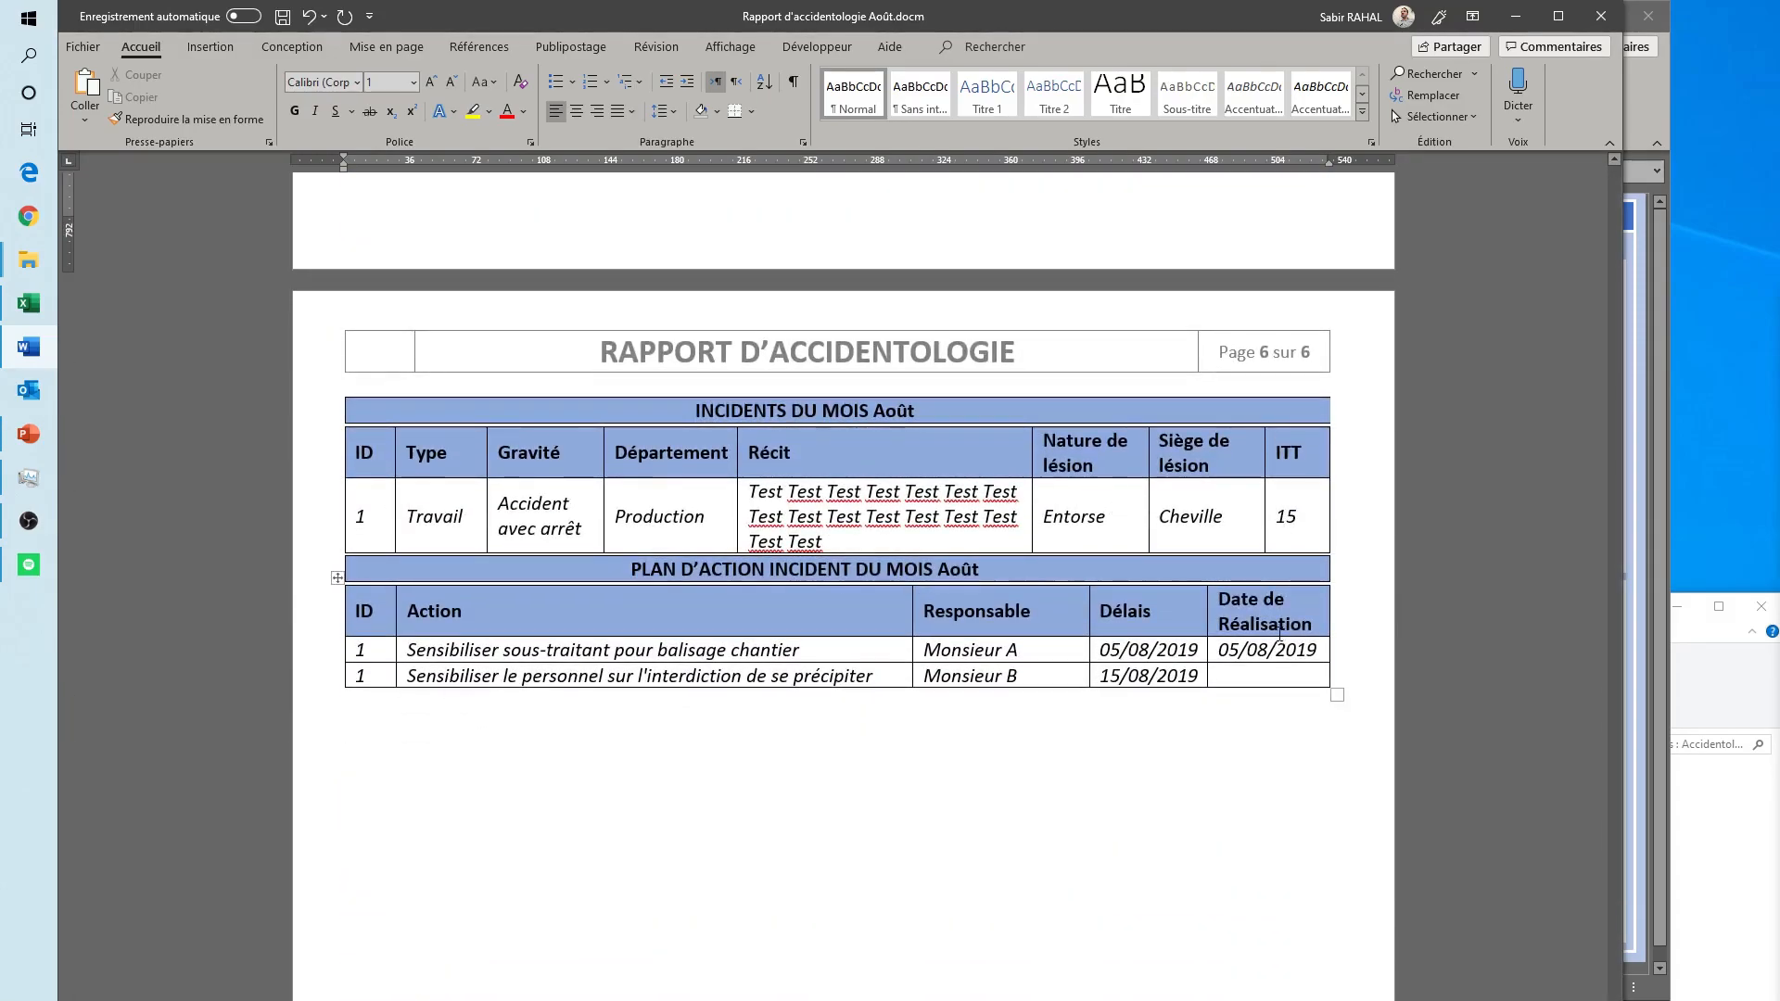
scroll(497, 862, down, 6)
scroll(497, 862, up, 5)
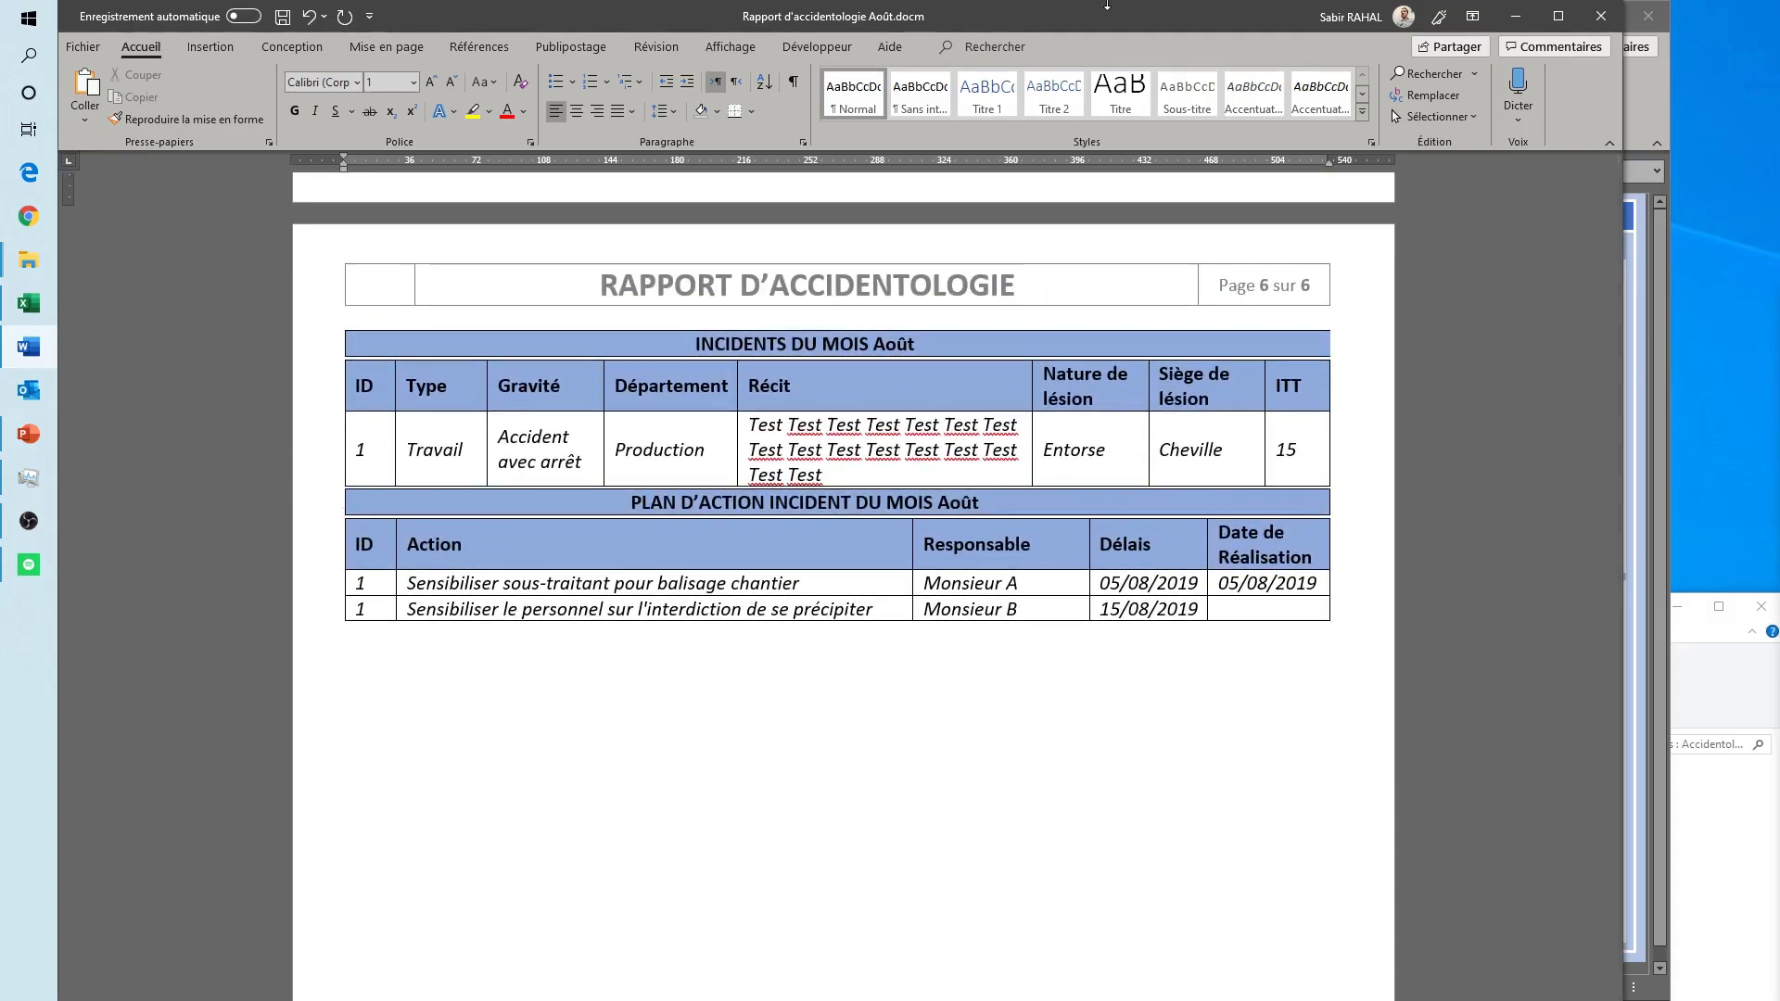
click(1590, 19)
click(1520, 717)
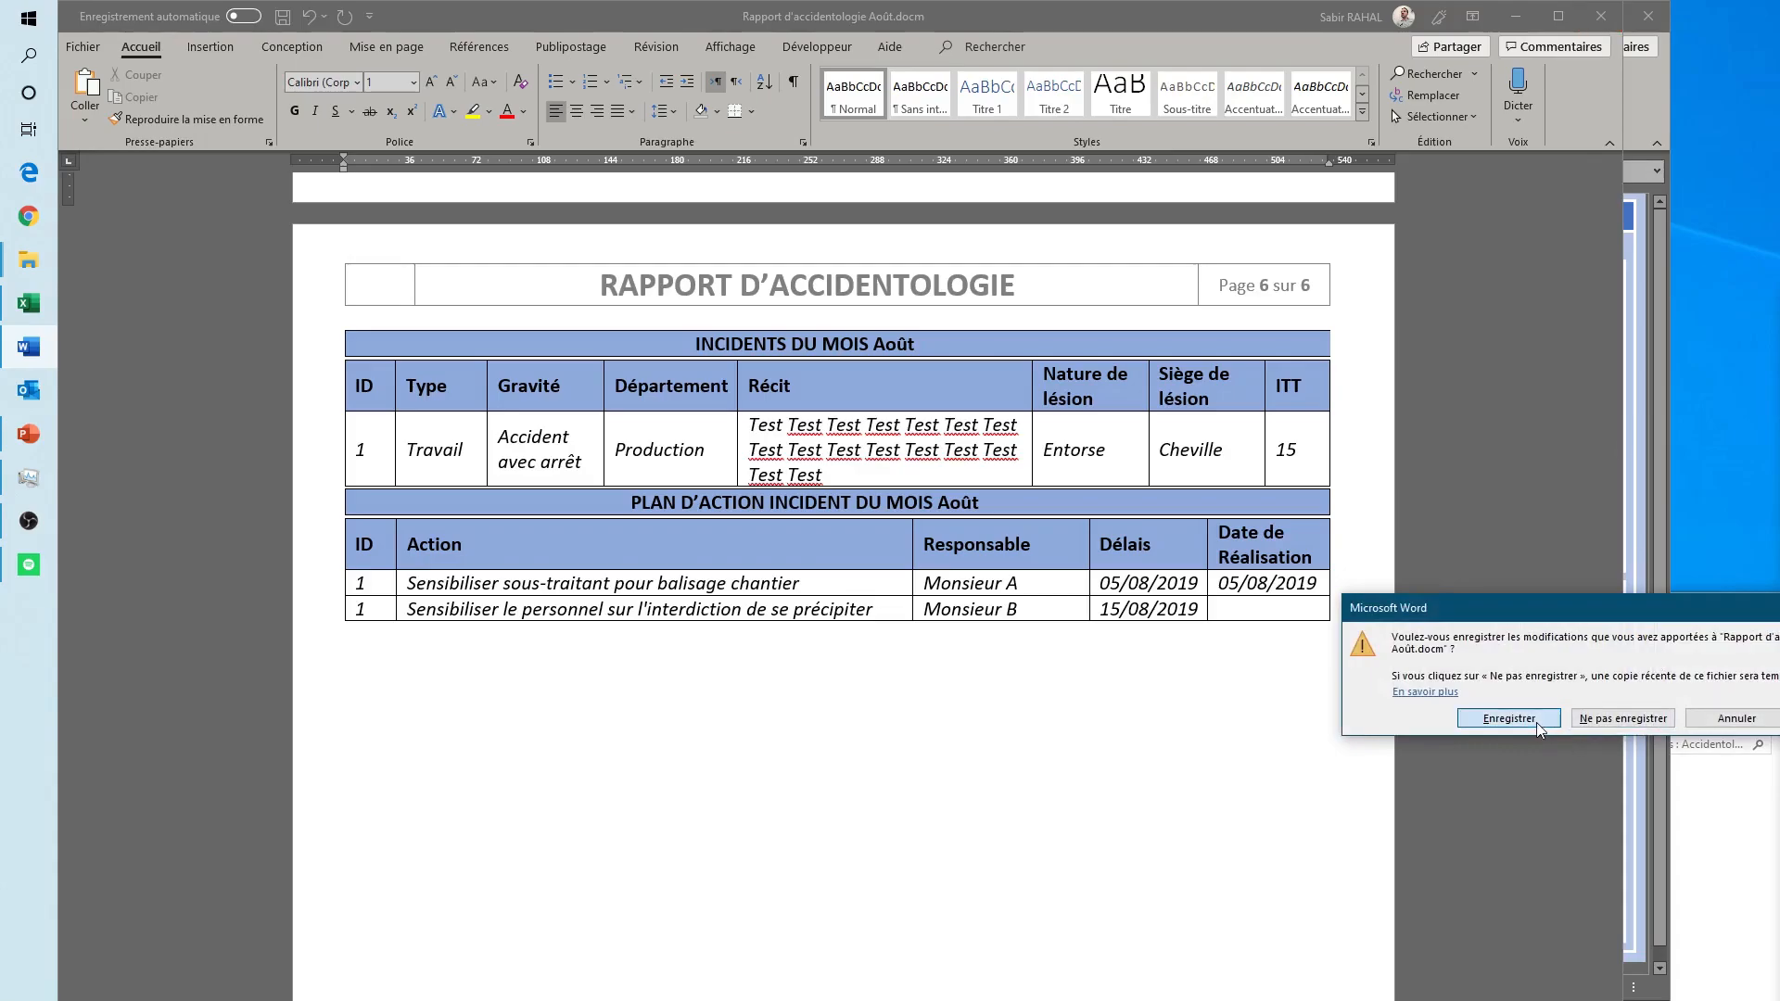